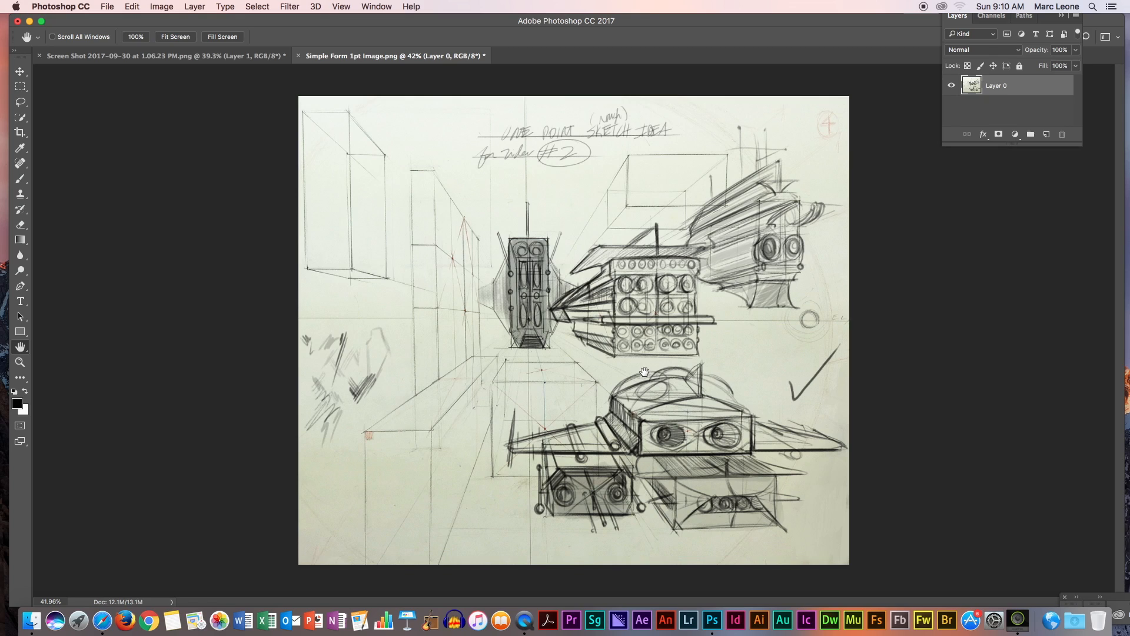
Compare the plain one-point perspective box drawing with the finished spaceship sketch, and examine the sketched ships close up
click(259, 55)
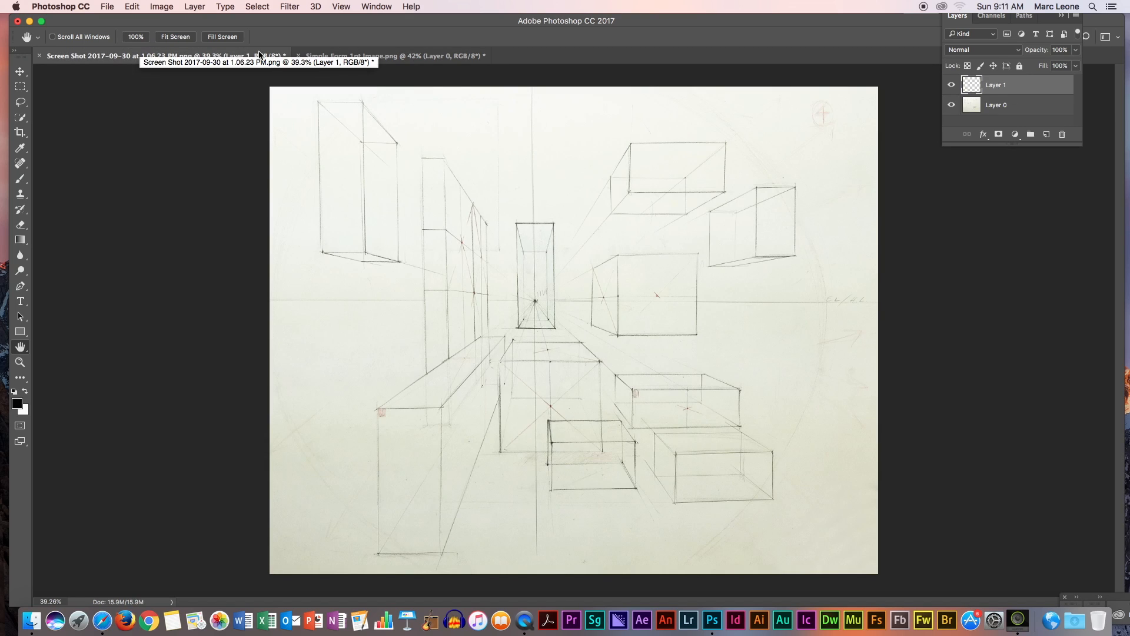
click(438, 57)
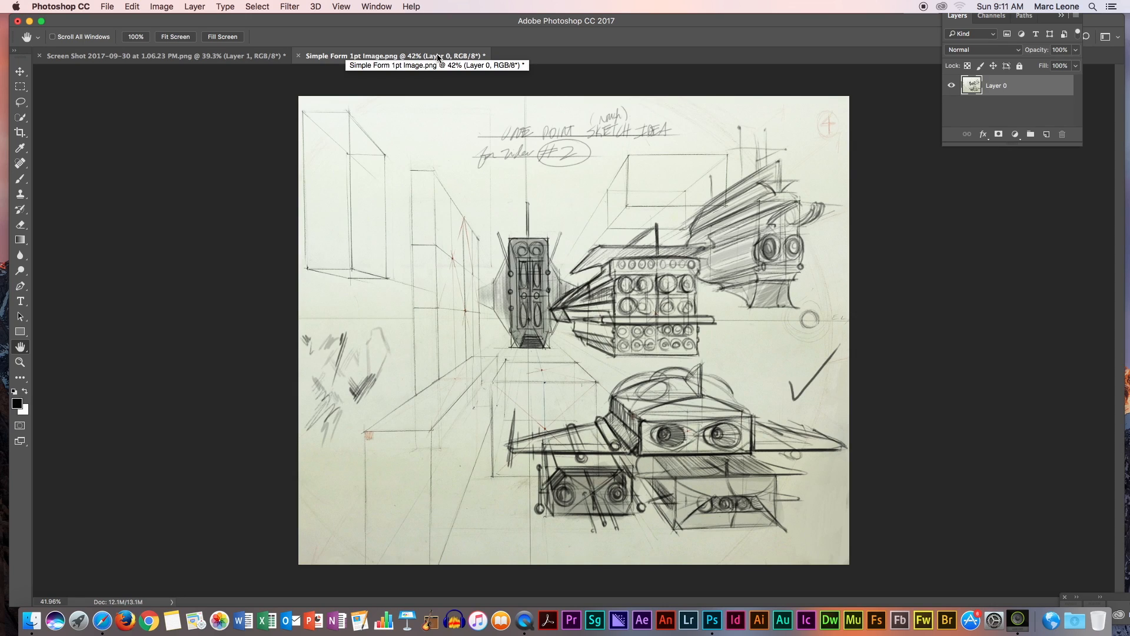
click(265, 59)
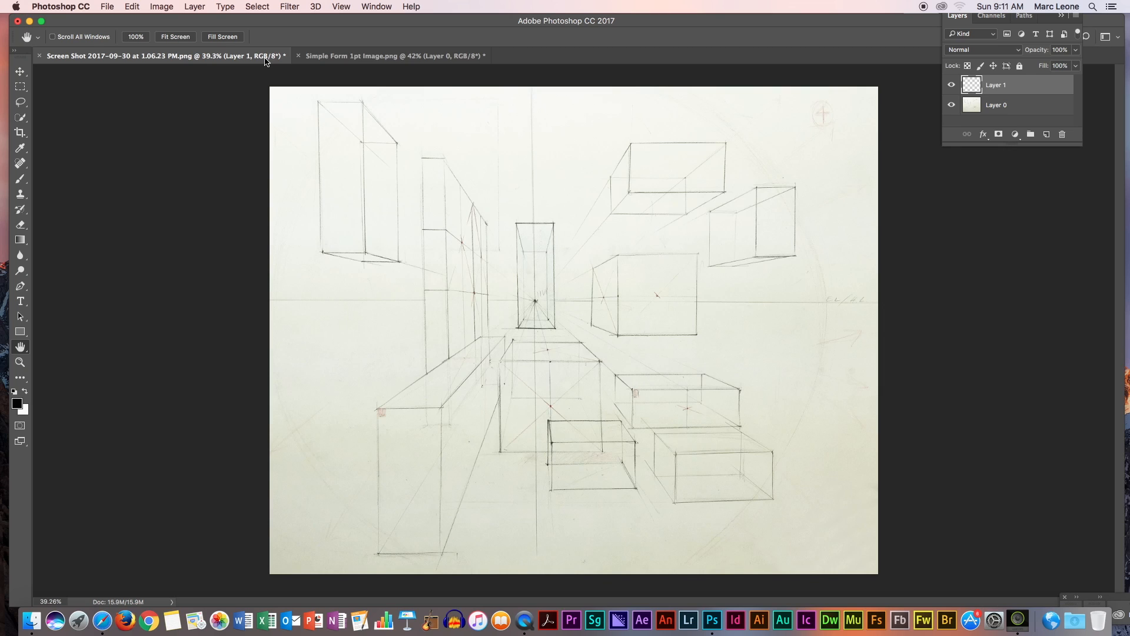
click(440, 57)
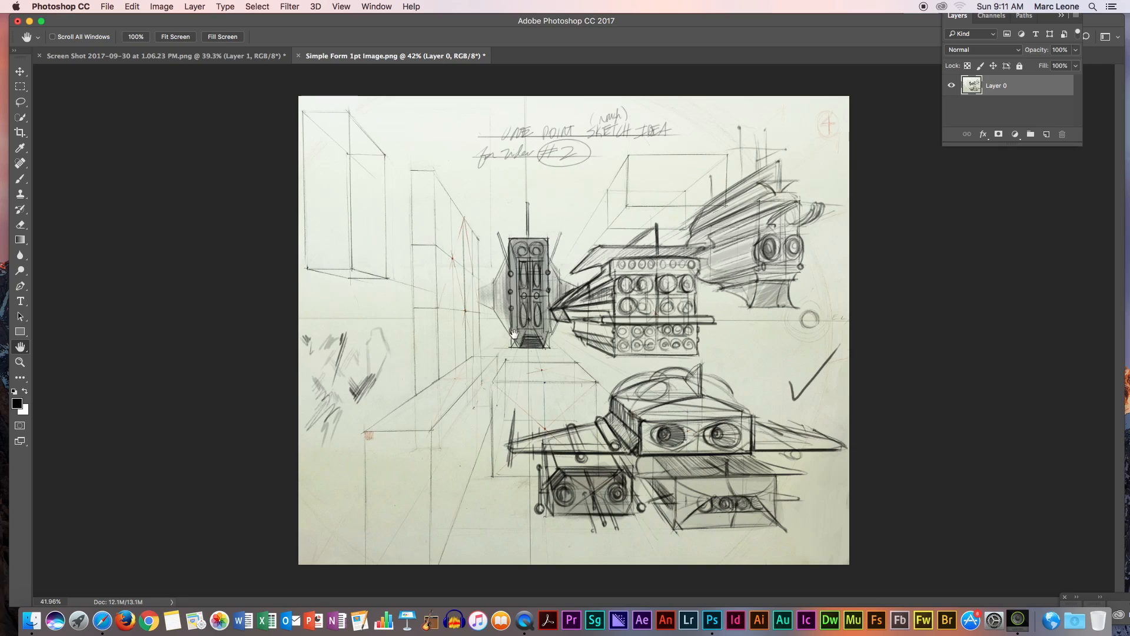
mouse_move(514, 334)
mouse_down()
mouse_move(501, 335)
mouse_move(537, 336)
mouse_up()
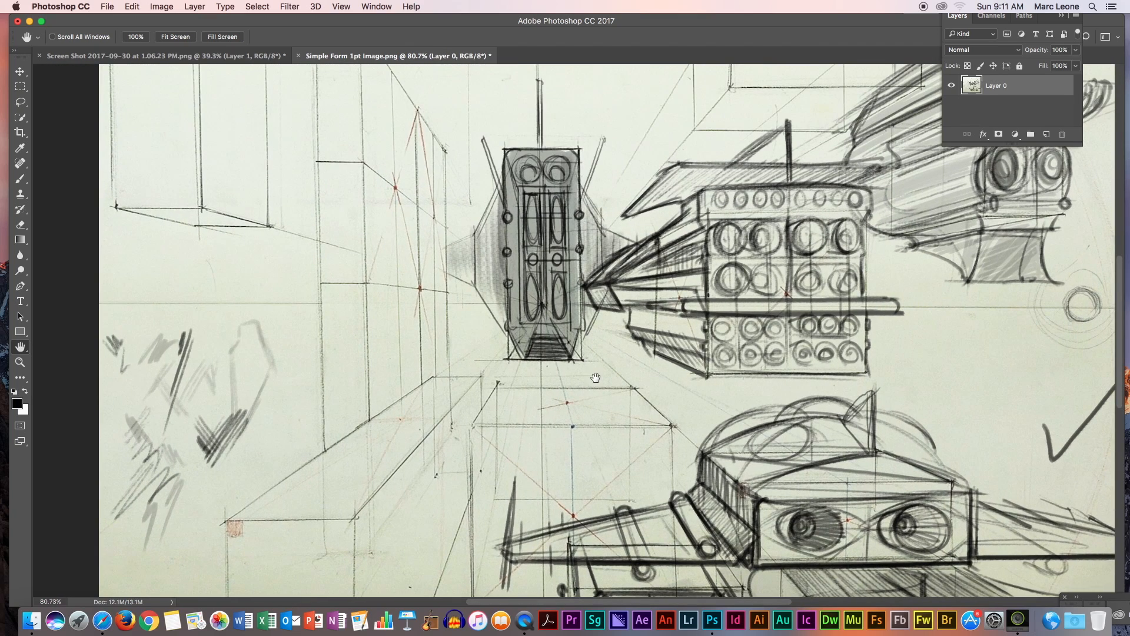
mouse_move(681, 432)
mouse_down()
mouse_move(675, 368)
mouse_move(597, 260)
mouse_up()
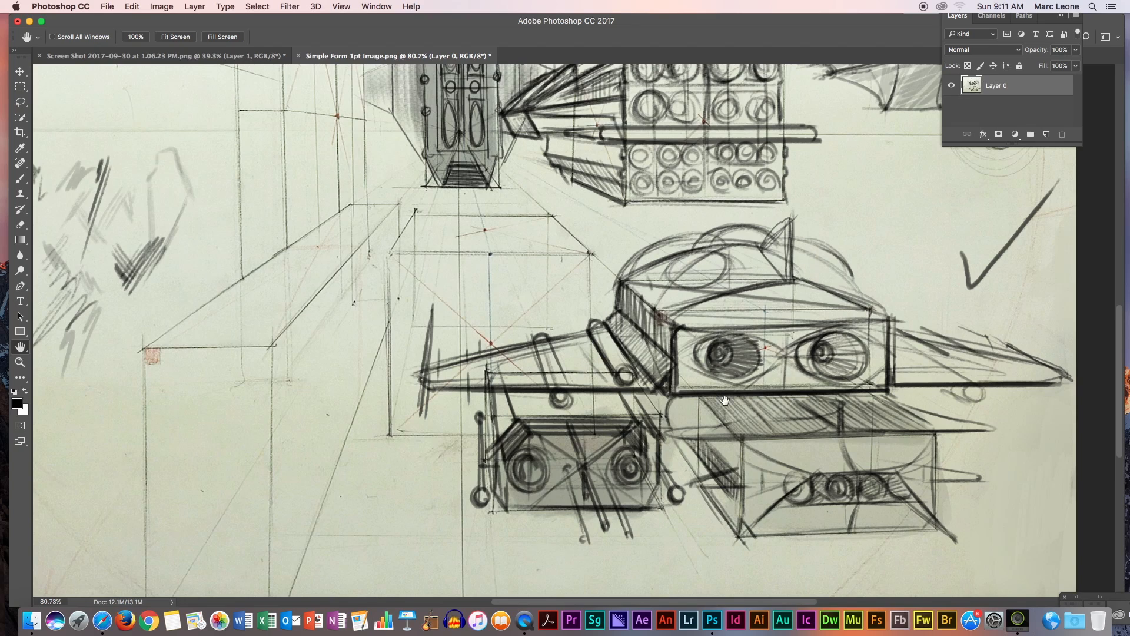
mouse_move(665, 246)
mouse_down()
mouse_move(636, 267)
mouse_move(616, 448)
mouse_up()
drag(644, 228, 645, 343)
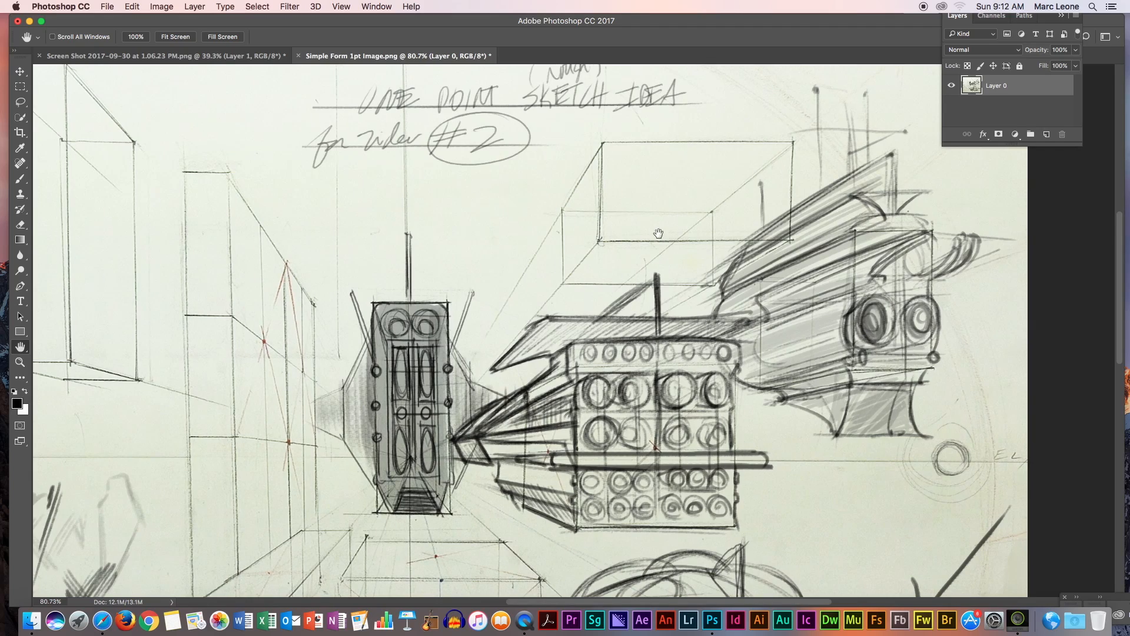
mouse_move(681, 275)
mouse_down()
mouse_move(703, 269)
mouse_move(706, 290)
mouse_move(615, 280)
mouse_up()
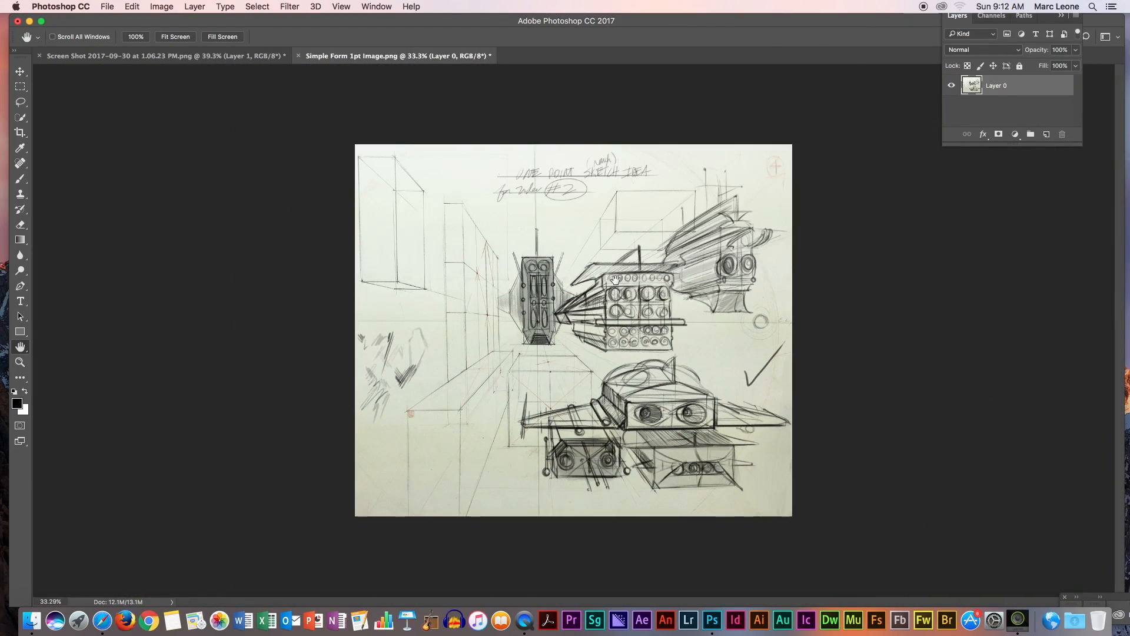
Return to the plain box drawing and show it in full-screen mode with the menu bar
click(274, 63)
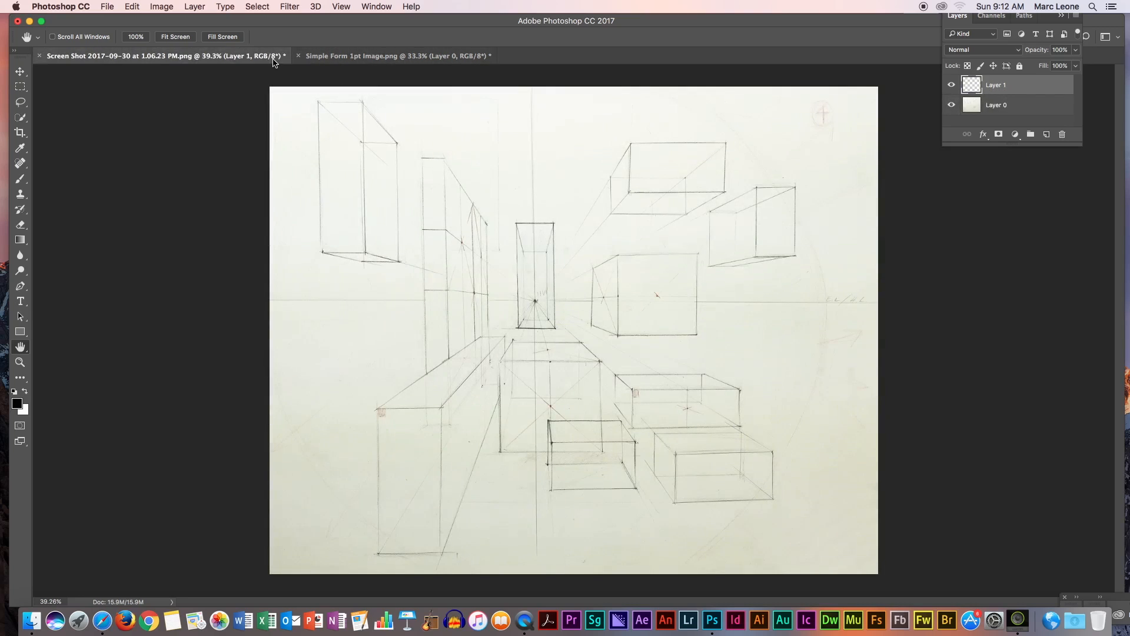
click(339, 7)
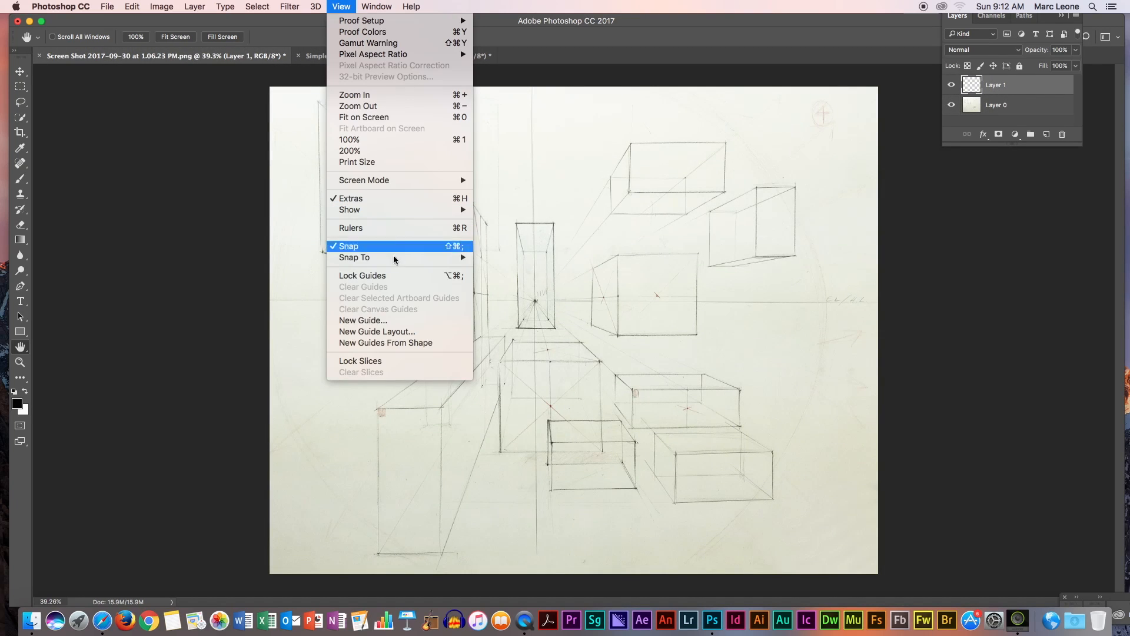
mouse_move(393, 257)
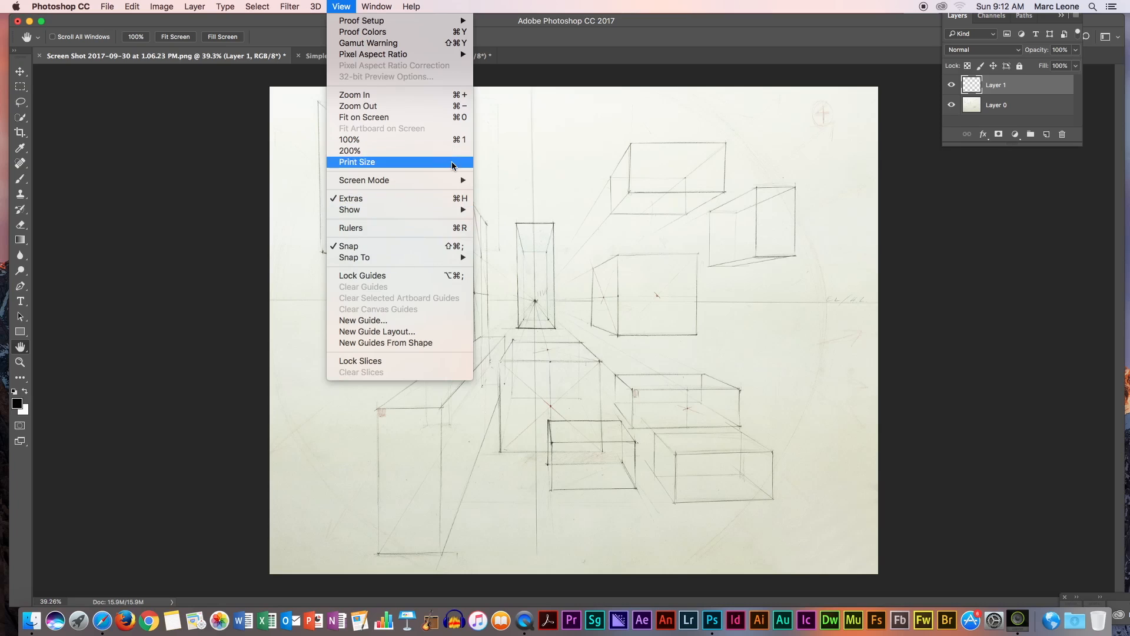
mouse_move(462, 181)
click(503, 191)
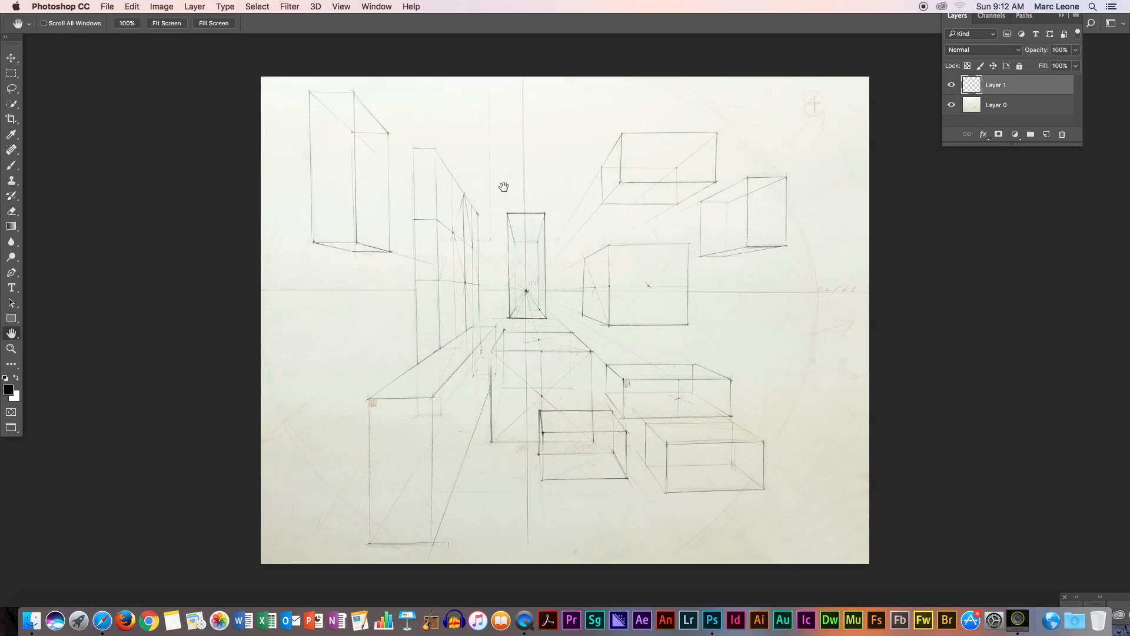
Check what Layer 0 and Layer 1 contain by hiding and showing each of them
click(951, 105)
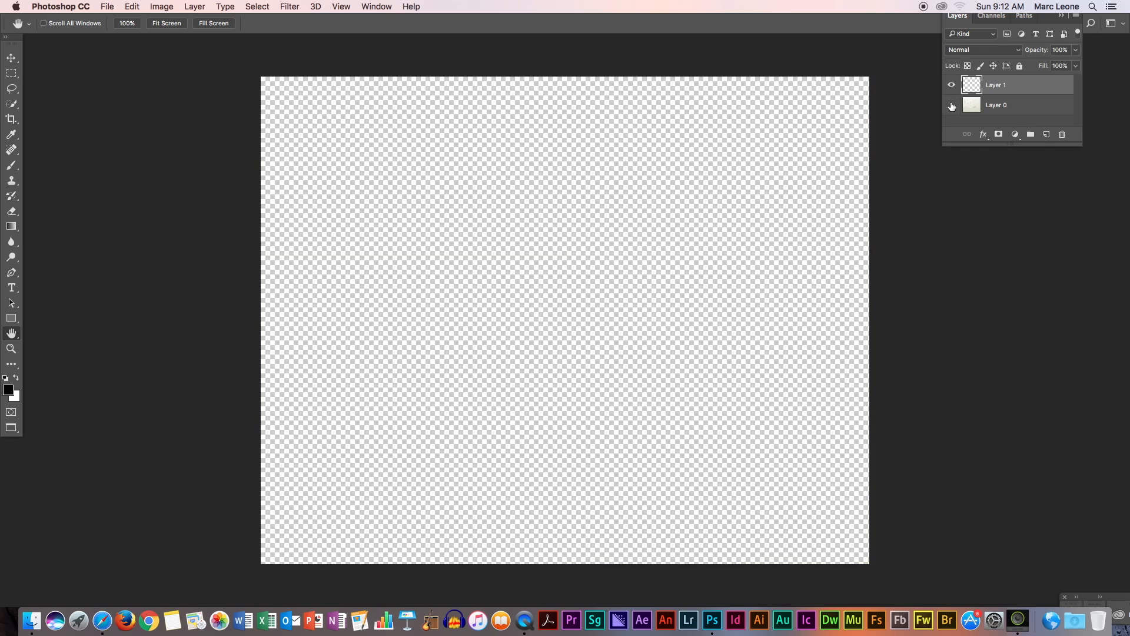
click(951, 85)
click(951, 86)
click(951, 105)
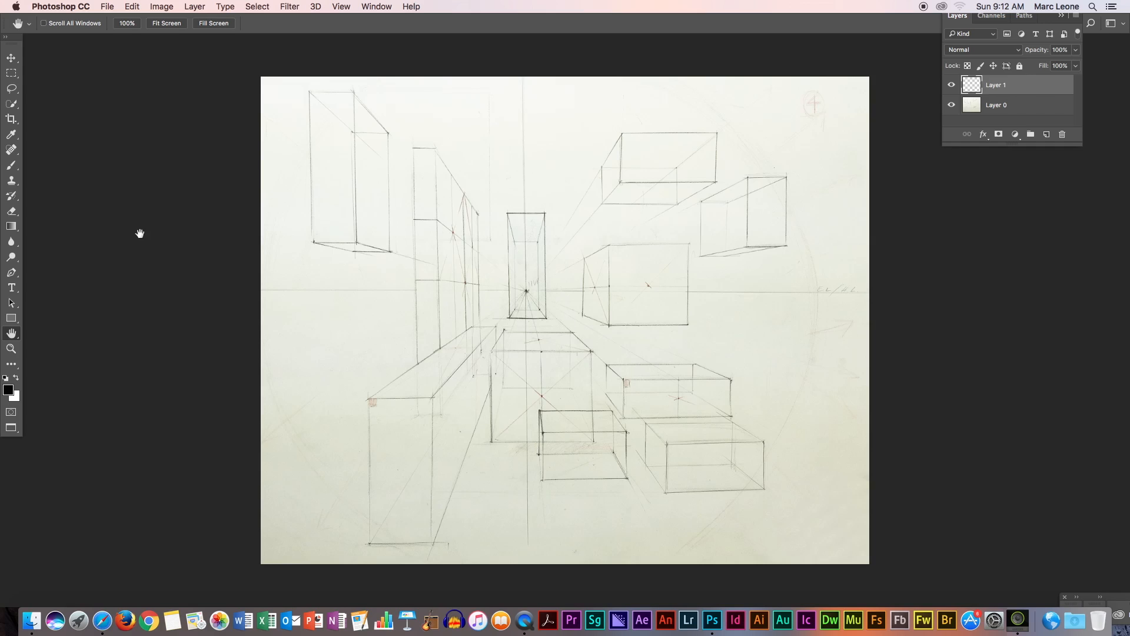
Prepare the Brush tool at 22% opacity for sketching over the lower-right box on Layer 1
click(11, 166)
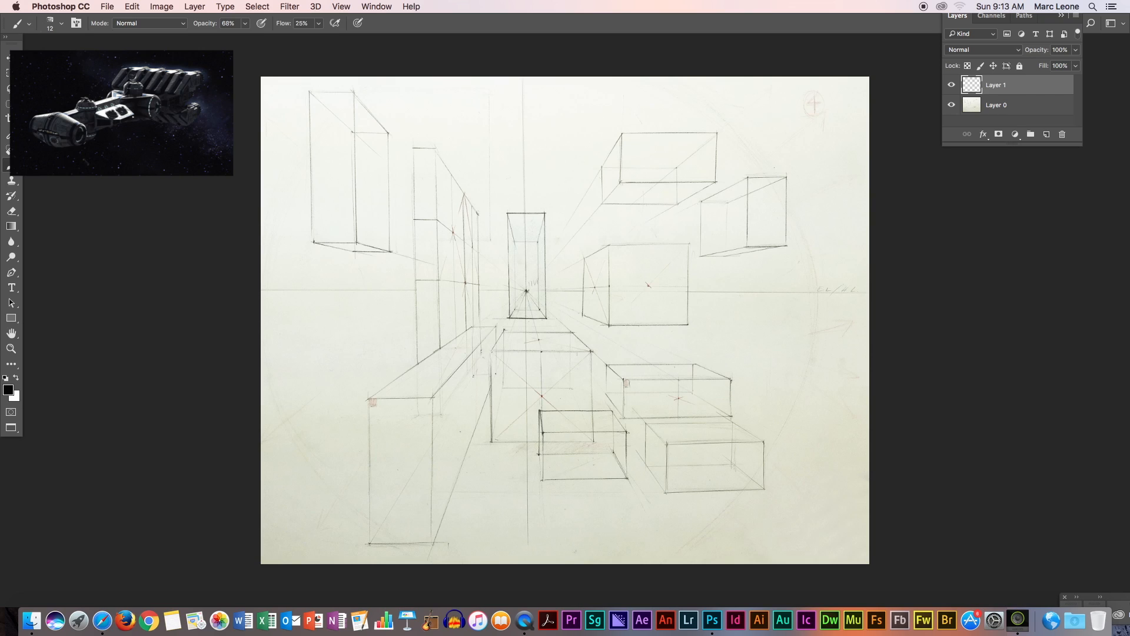
drag(822, 157, 841, 192)
click(167, 8)
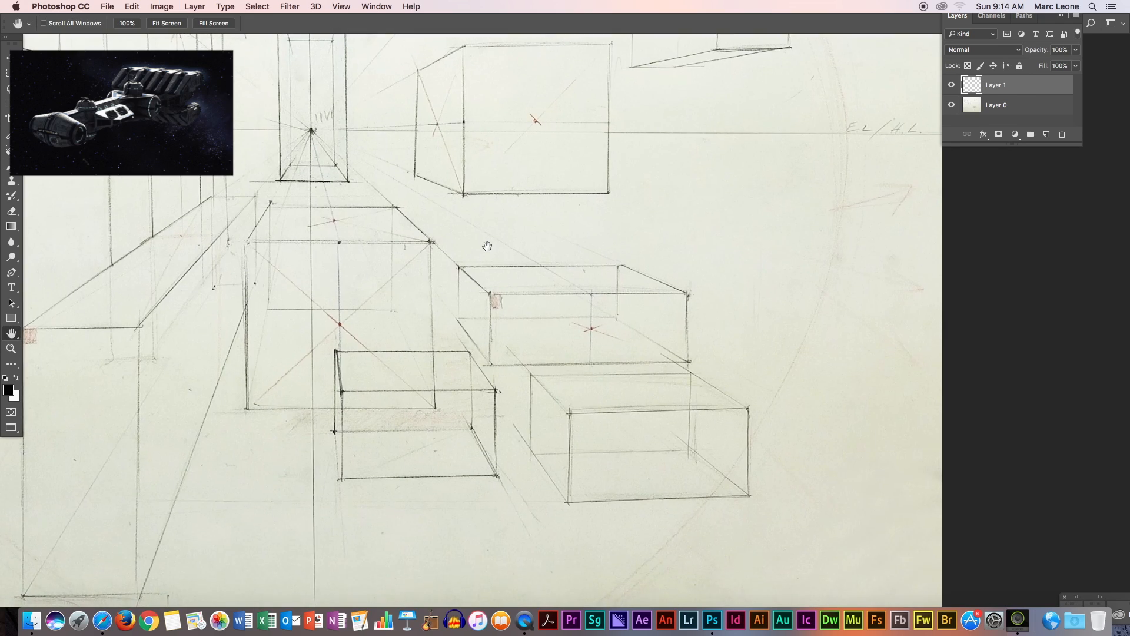
drag(487, 245, 475, 242)
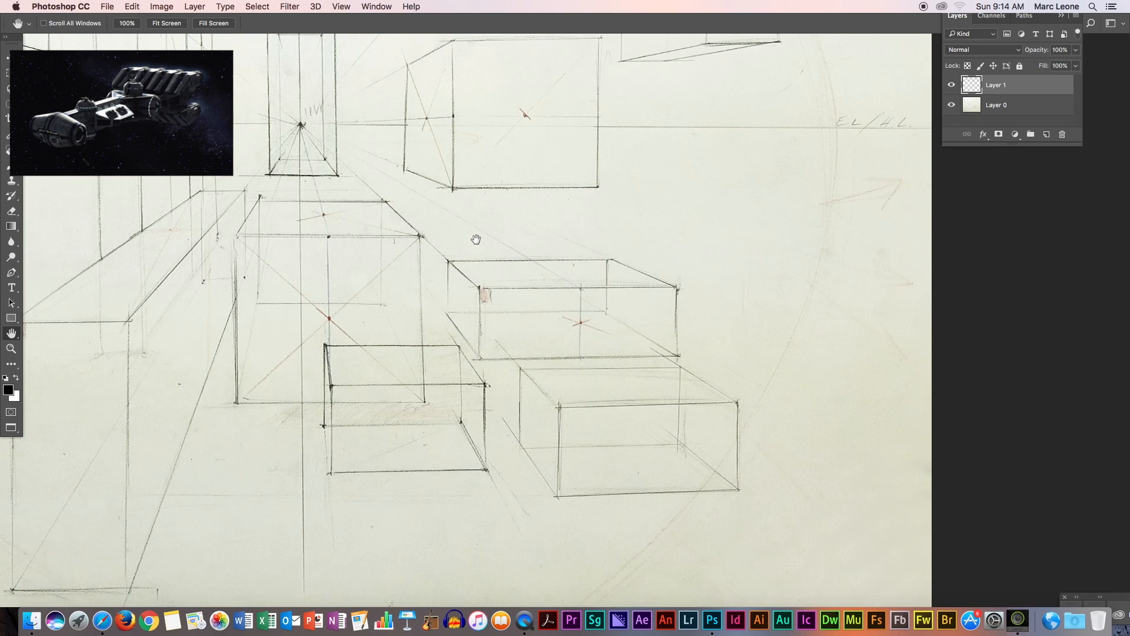
super+click(771, 379)
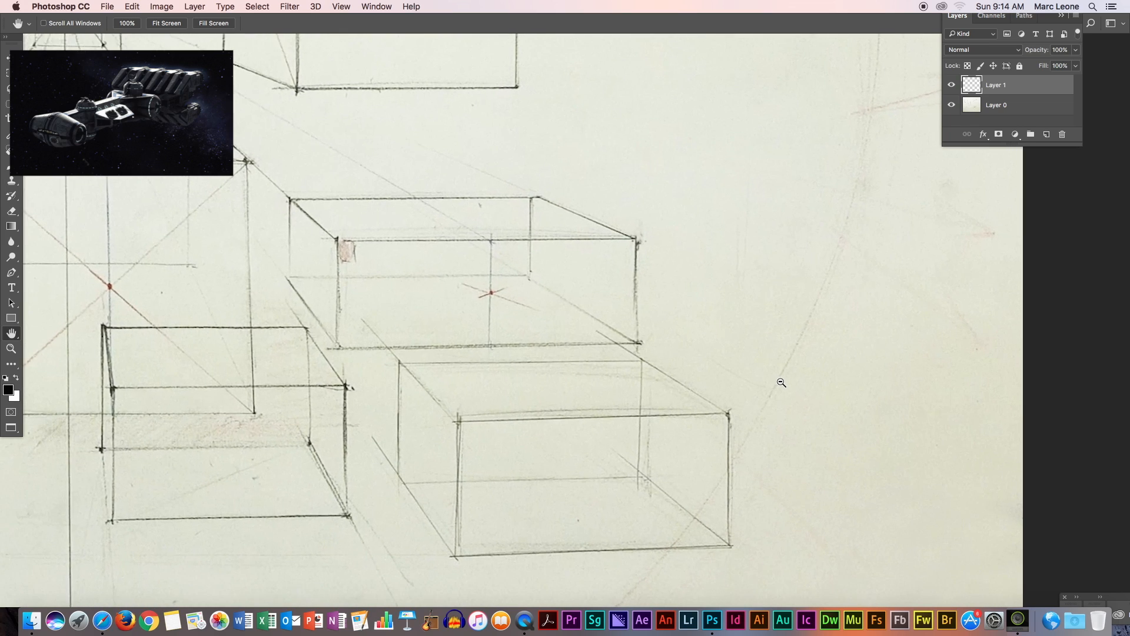
drag(695, 336, 948, 302)
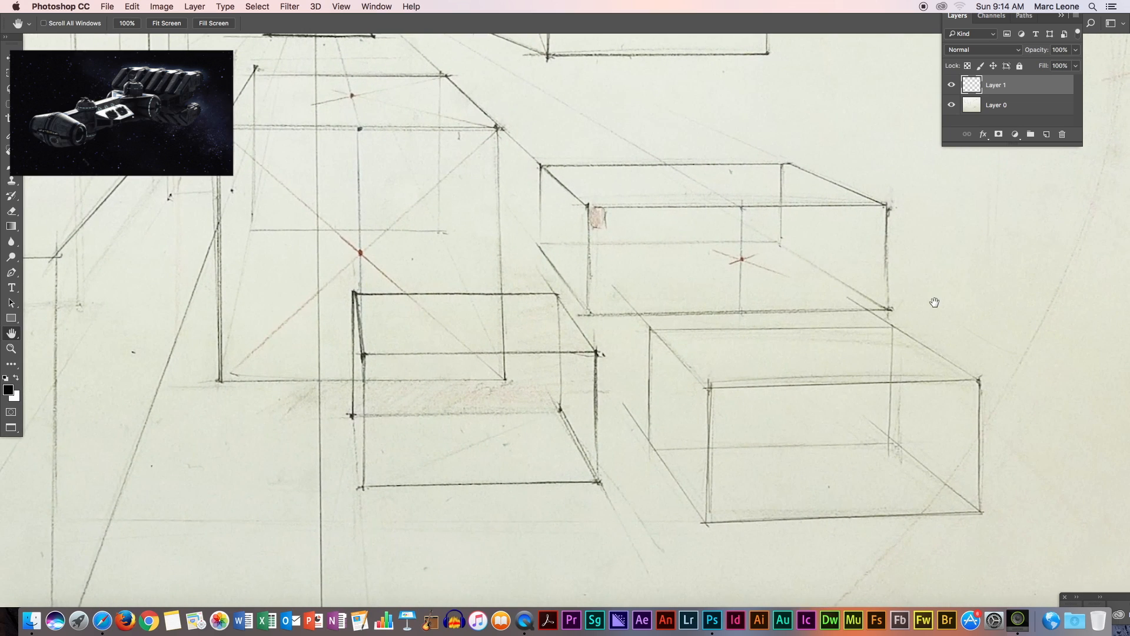
drag(888, 449, 690, 415)
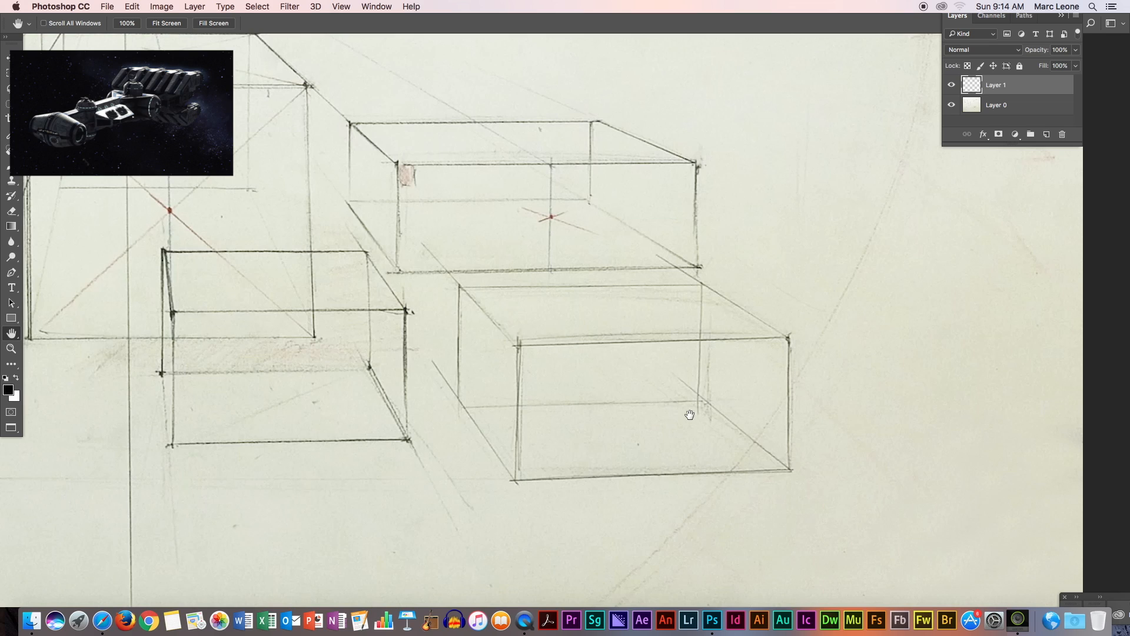
click(8, 166)
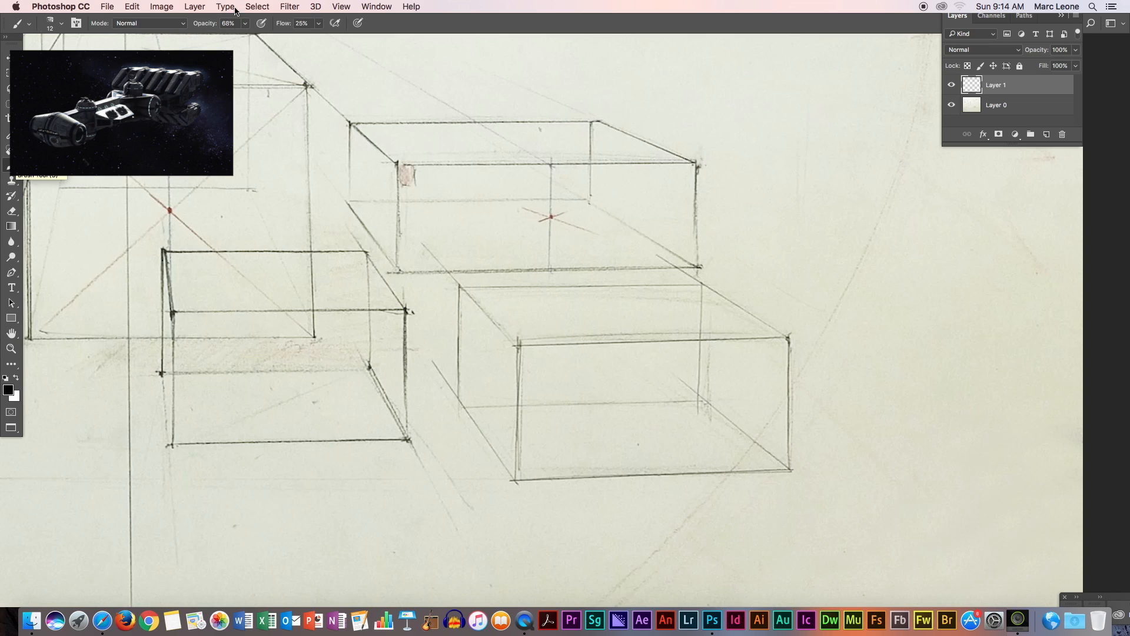
drag(244, 24, 219, 40)
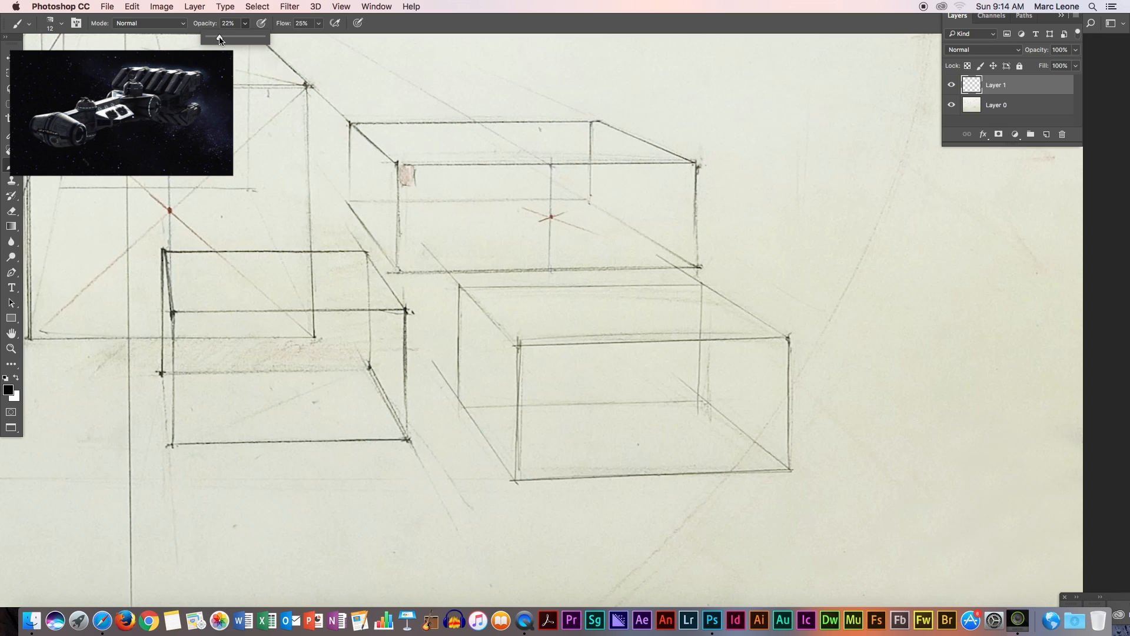
click(676, 31)
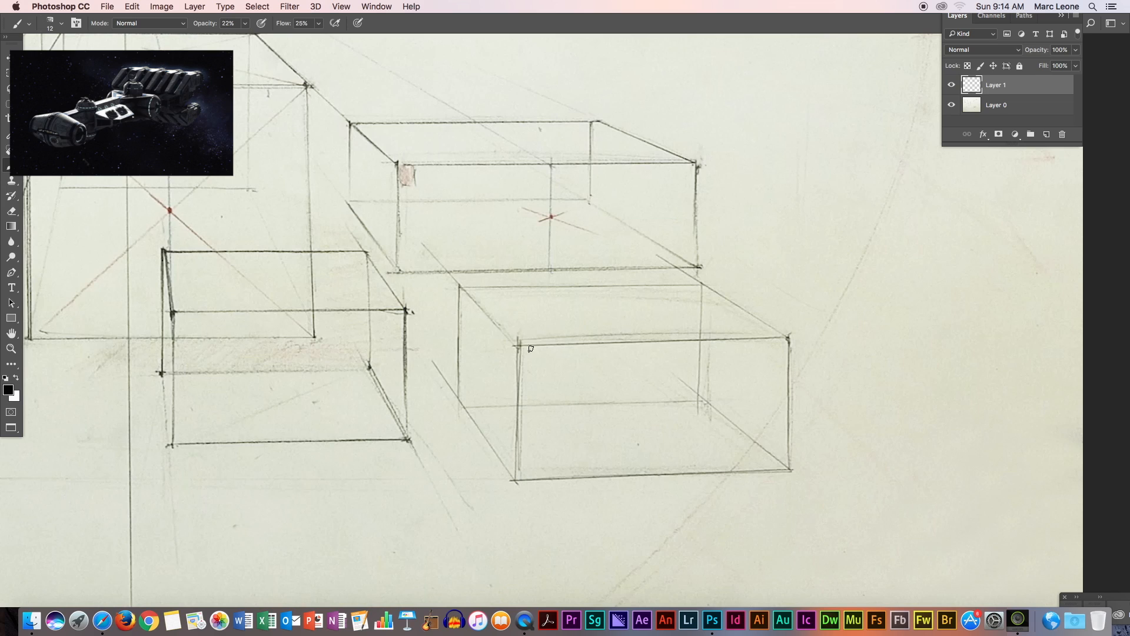
Trace the front vertical edges of the lower-right box and sketch an angled, flat-topped cap above its front face
drag(519, 343, 518, 479)
drag(788, 329, 789, 464)
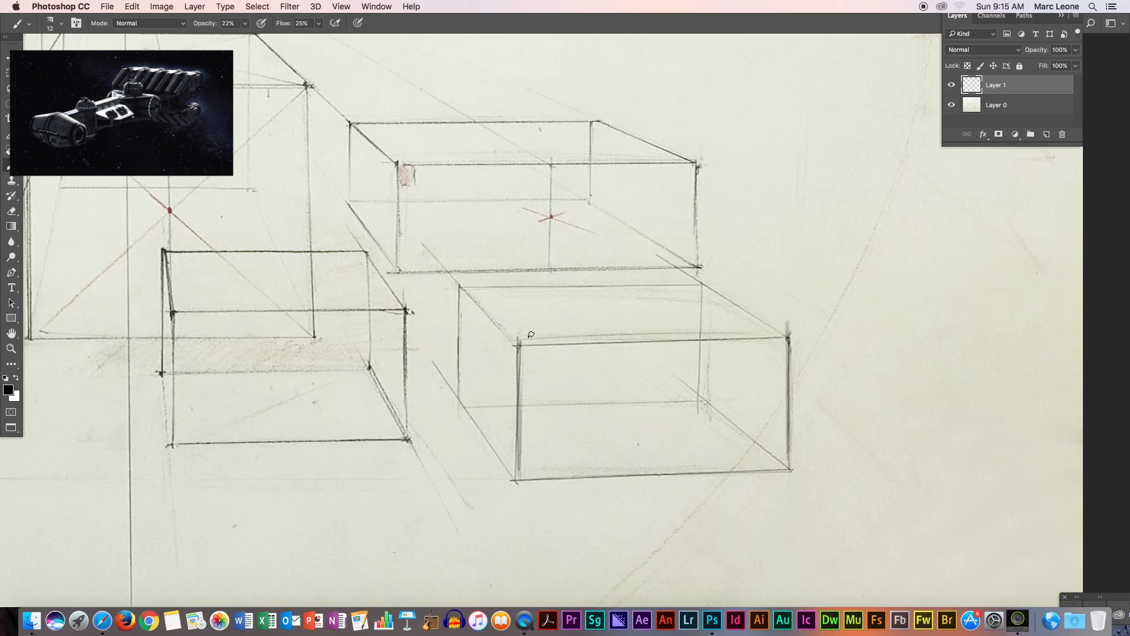
drag(521, 341, 553, 295)
drag(790, 333, 757, 292)
drag(757, 292, 548, 298)
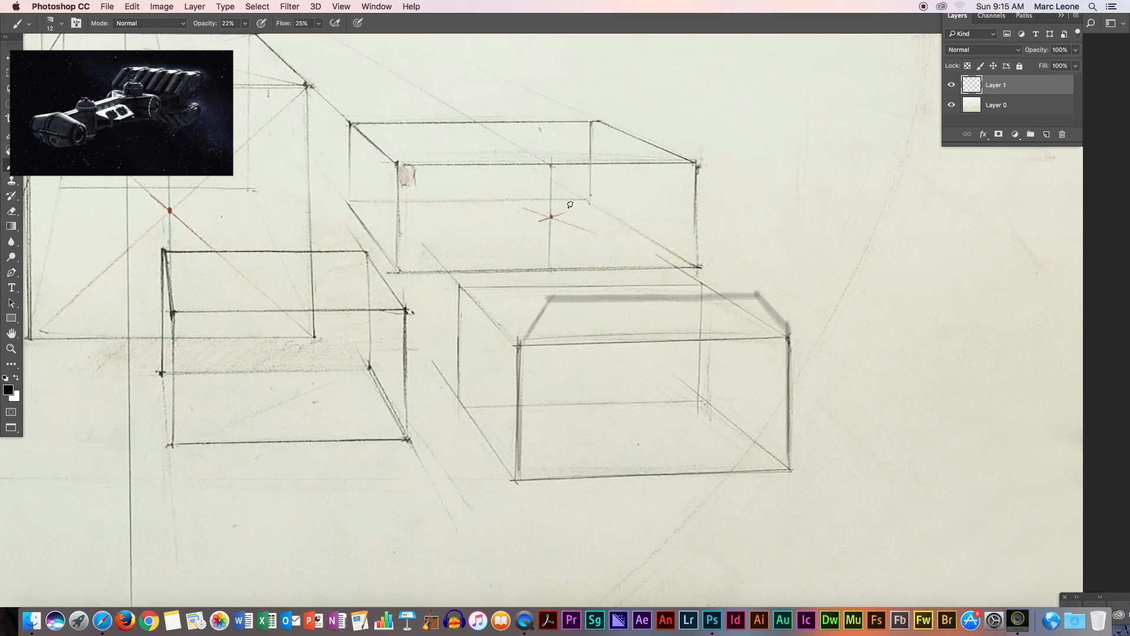
Set the brush size to 7 px, then sketch the bevelled underside and two vertical lines joining the upper and lower bevel corners
click(61, 24)
drag(77, 54, 75, 54)
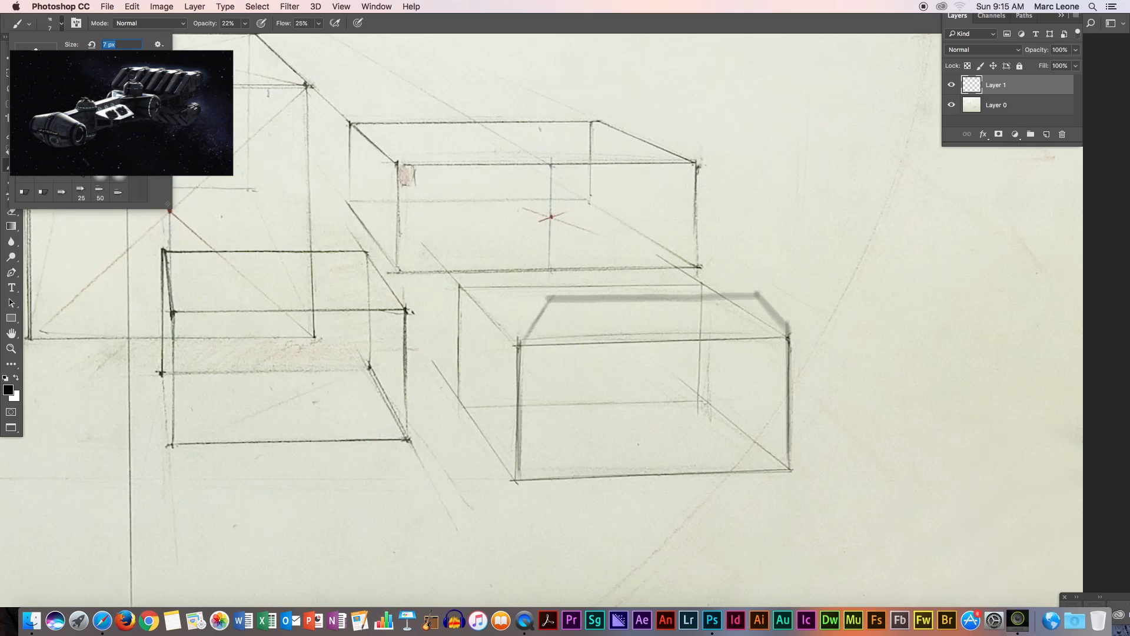
click(515, 25)
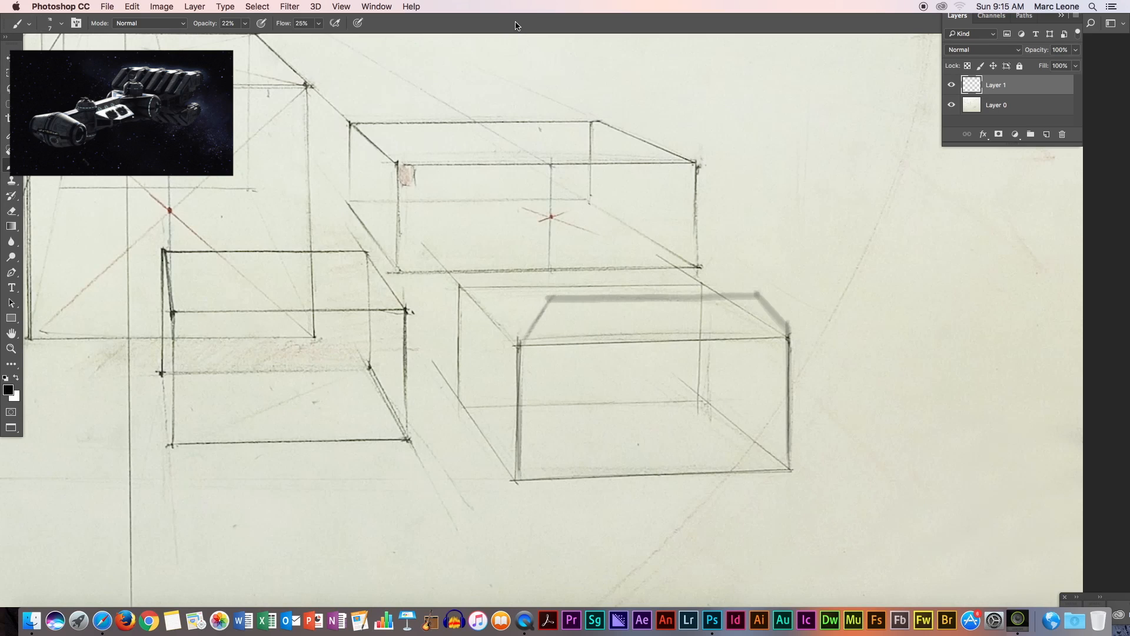
drag(516, 480, 547, 503)
mouse_move(756, 295)
mouse_down()
mouse_move(758, 522)
mouse_move(759, 497)
mouse_up()
mouse_move(755, 499)
mouse_down()
mouse_move(550, 503)
mouse_move(720, 500)
mouse_move(602, 497)
mouse_up()
drag(552, 294, 554, 450)
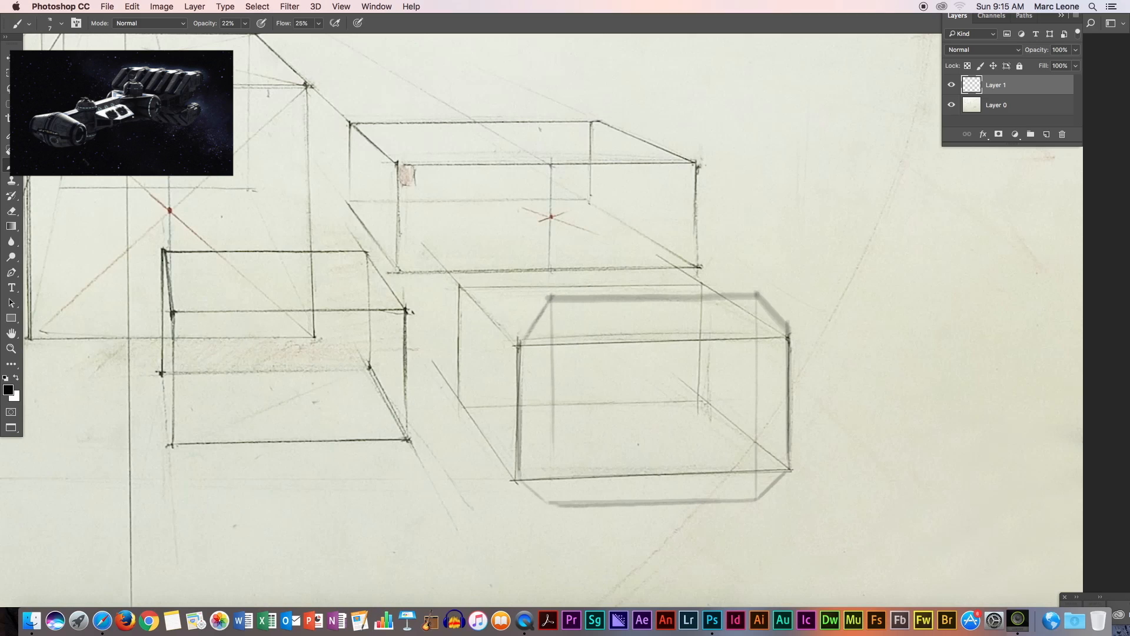
drag(751, 289, 752, 409)
drag(554, 297, 552, 377)
Sketch a second bevelled contour behind the front one, with short connecting edges and a vertical along the box's left side
mouse_move(523, 281)
mouse_down()
mouse_move(548, 295)
mouse_move(519, 288)
mouse_up()
drag(563, 277, 664, 277)
drag(743, 279, 525, 282)
drag(692, 278, 523, 283)
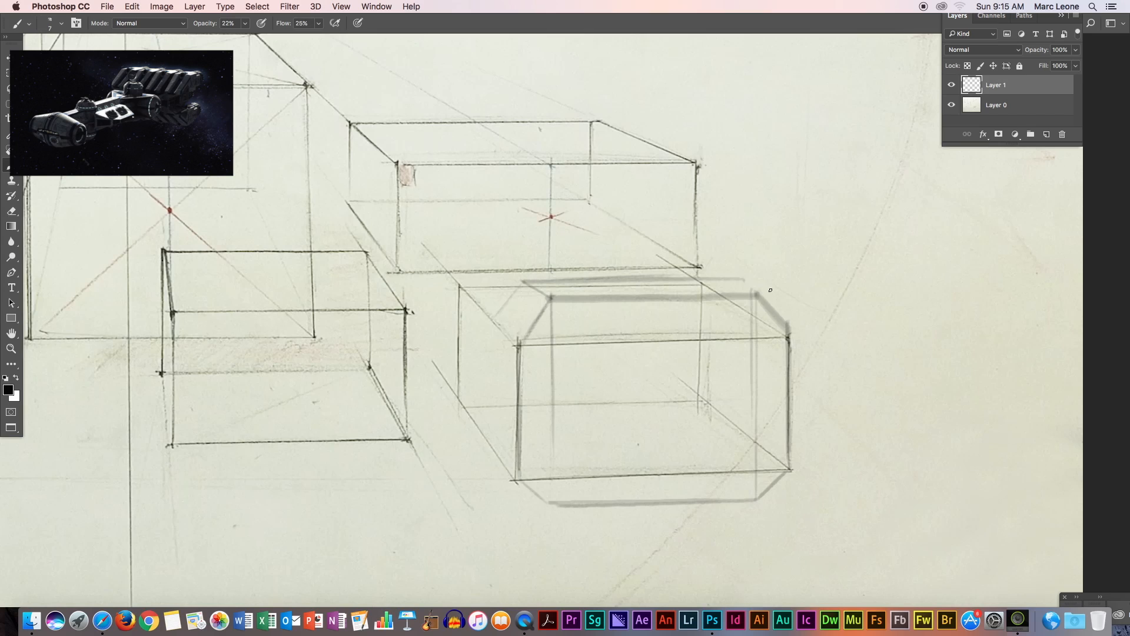
drag(758, 293, 730, 278)
drag(496, 316, 489, 464)
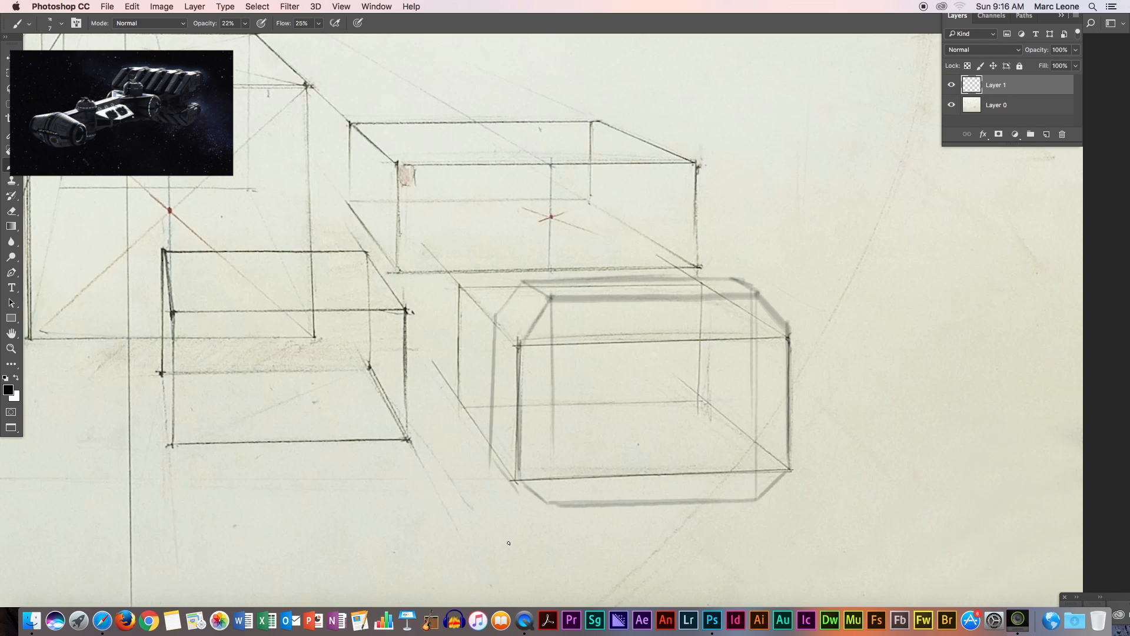
Draw a receding diagonal behind the box's rear left corner and two short tick marks to the right of the box
drag(460, 288, 459, 365)
drag(422, 315, 449, 351)
drag(422, 307, 466, 364)
drag(839, 445, 840, 461)
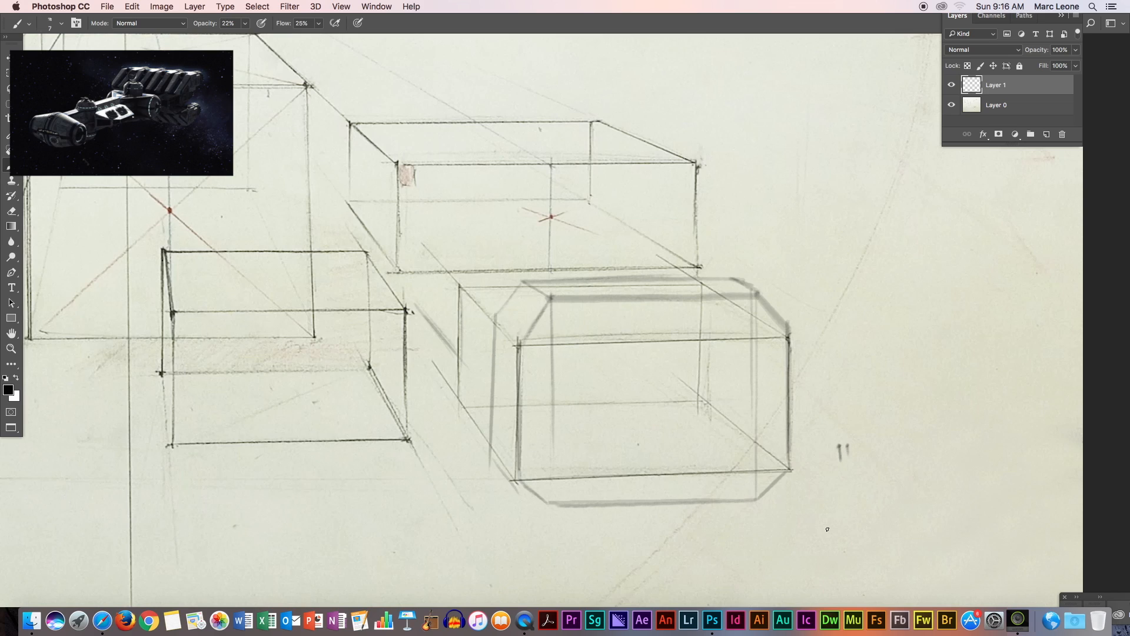
drag(847, 446, 848, 458)
drag(838, 450, 848, 459)
Sketch a small ellipse and a tapering wedge of converging lines off the rear left side of the box
mouse_move(421, 312)
mouse_down()
mouse_move(419, 274)
mouse_move(471, 324)
mouse_up()
mouse_move(410, 301)
mouse_down()
mouse_move(406, 276)
mouse_move(411, 310)
mouse_up()
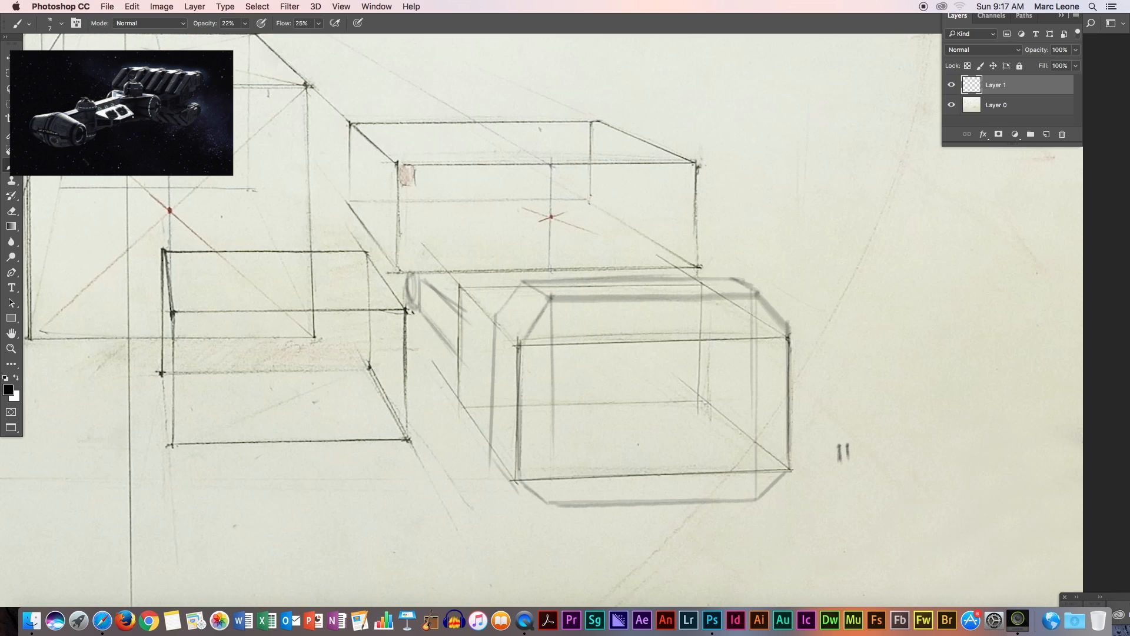
drag(679, 281, 660, 269)
drag(463, 311, 464, 357)
drag(428, 318, 445, 374)
drag(427, 315, 459, 396)
drag(422, 312, 454, 349)
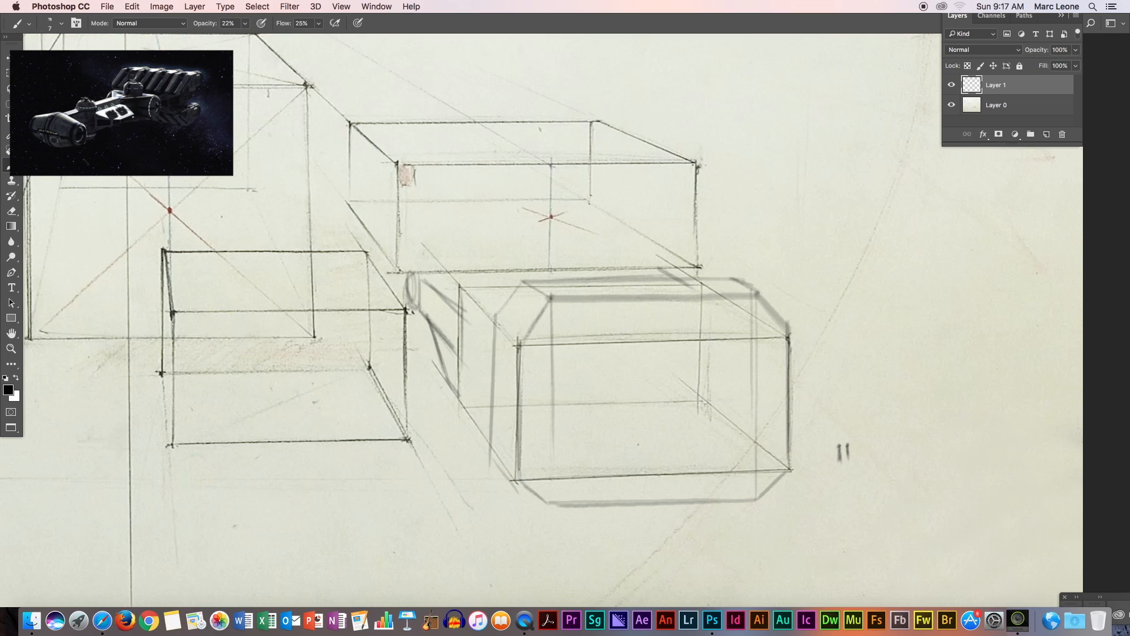
drag(421, 270, 423, 313)
Draw a small arrow beyond the upper box's right end and strengthen the front edges of the lower-right form
mouse_move(691, 89)
mouse_down()
mouse_move(660, 114)
mouse_move(672, 112)
mouse_up()
drag(513, 341, 512, 438)
drag(787, 333, 784, 478)
drag(537, 327, 516, 344)
Add short slanted ribs across the form's top bevel strip and reinforce the sloping bevel edges at both sides
mouse_move(546, 278)
mouse_down()
mouse_move(580, 302)
mouse_move(548, 277)
mouse_move(626, 294)
mouse_move(579, 281)
mouse_move(661, 292)
mouse_up()
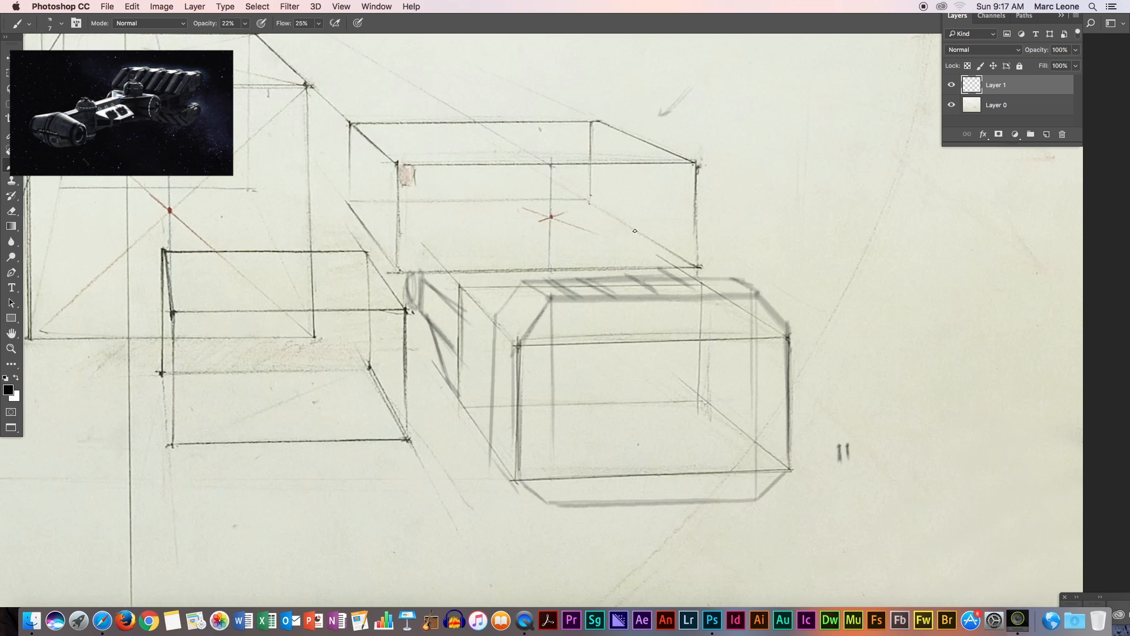
mouse_move(673, 279)
mouse_down()
mouse_move(726, 291)
mouse_move(703, 281)
mouse_move(730, 296)
mouse_up()
mouse_move(523, 281)
mouse_down()
mouse_move(549, 298)
mouse_move(512, 340)
mouse_up()
drag(760, 293, 793, 335)
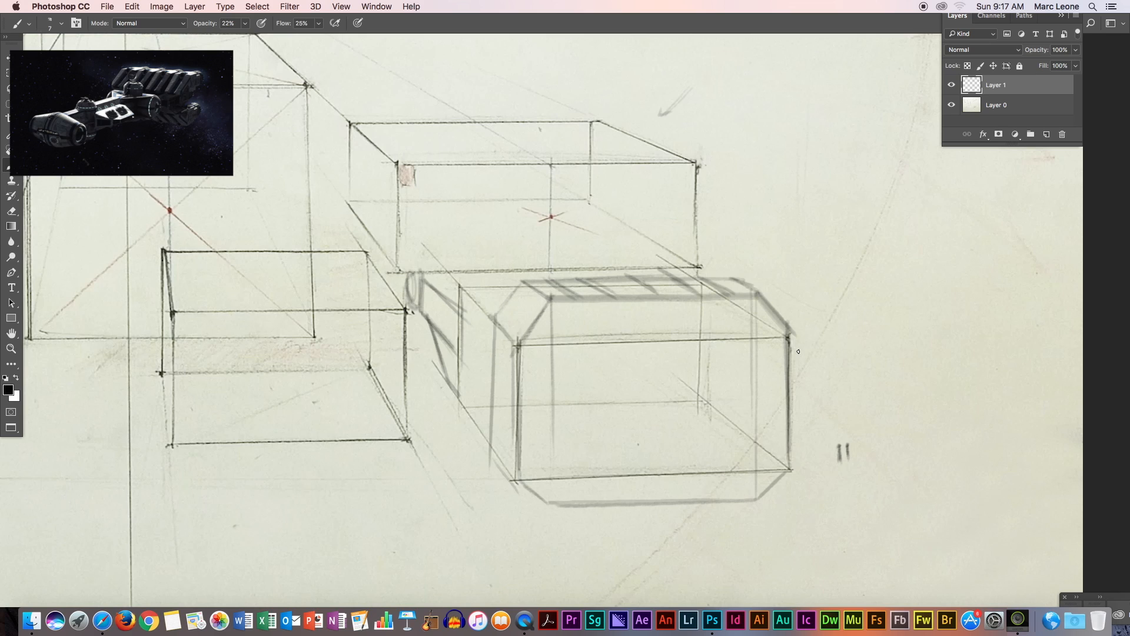
Extend the top bevel's ribs downward as a row of vertical lines across the form's front face
mouse_move(577, 294)
mouse_down()
mouse_move(577, 396)
mouse_move(578, 367)
mouse_up()
drag(583, 295, 584, 369)
drag(582, 297, 582, 470)
drag(617, 298, 618, 473)
drag(617, 295, 618, 435)
drag(652, 294, 656, 466)
mouse_move(660, 291)
mouse_down()
mouse_move(660, 482)
mouse_move(658, 363)
mouse_move(659, 439)
mouse_up()
mouse_move(697, 291)
mouse_down()
mouse_move(698, 478)
mouse_move(698, 366)
mouse_move(725, 454)
mouse_move(723, 491)
mouse_up()
mouse_move(735, 299)
mouse_down()
mouse_move(732, 408)
mouse_move(734, 452)
mouse_up()
drag(756, 290, 756, 418)
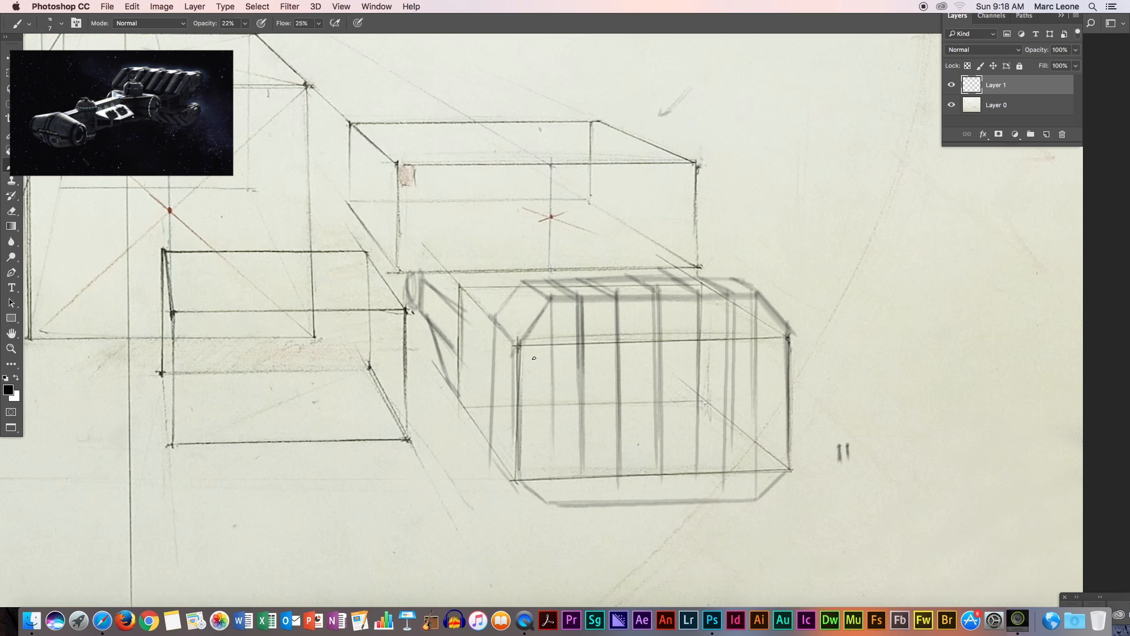
Reinforce the front face's top and bottom edges along with the verticals, bevel and lower receding edge of its left side
mouse_move(579, 338)
mouse_down()
mouse_move(818, 342)
mouse_move(788, 331)
mouse_up()
drag(565, 472, 701, 468)
drag(548, 478, 796, 470)
drag(787, 340, 795, 329)
drag(522, 339, 521, 446)
drag(495, 314, 491, 432)
drag(519, 285, 498, 310)
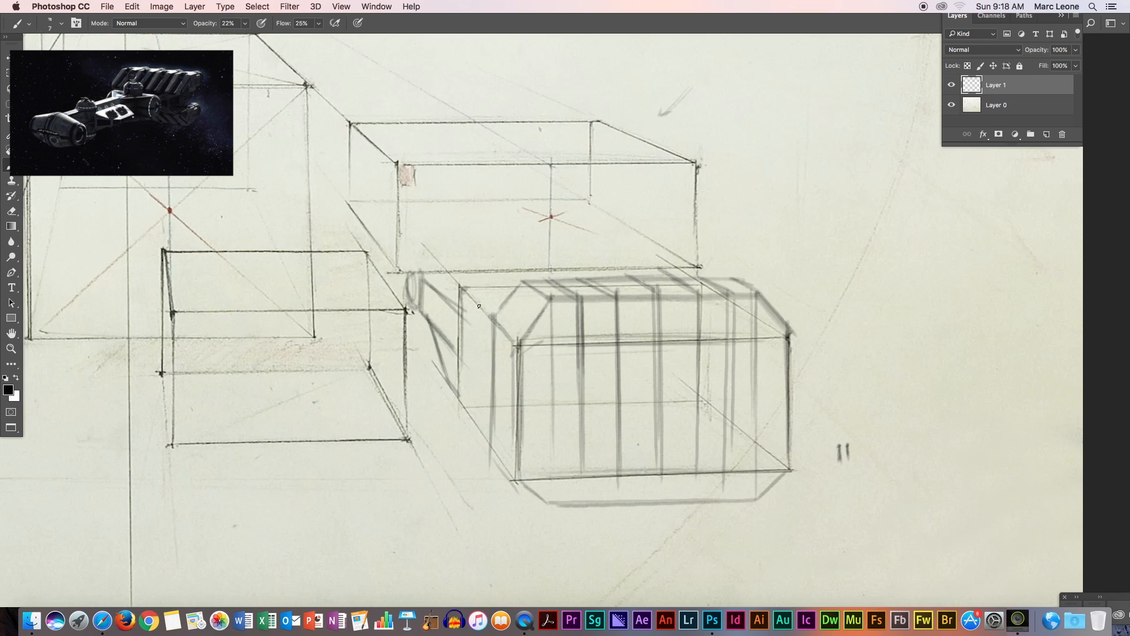
drag(456, 398, 499, 453)
drag(583, 346, 581, 453)
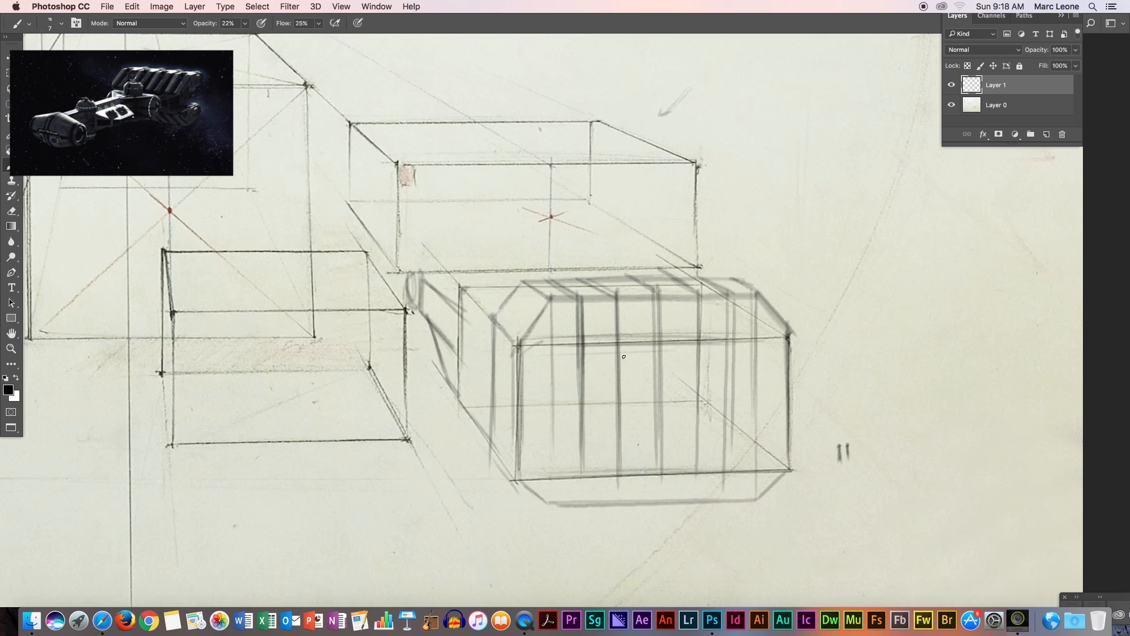
Draw two narrow vertical bands down the front face, one near the middle and one further right, and hatch them
drag(607, 297, 610, 471)
drag(624, 295, 625, 470)
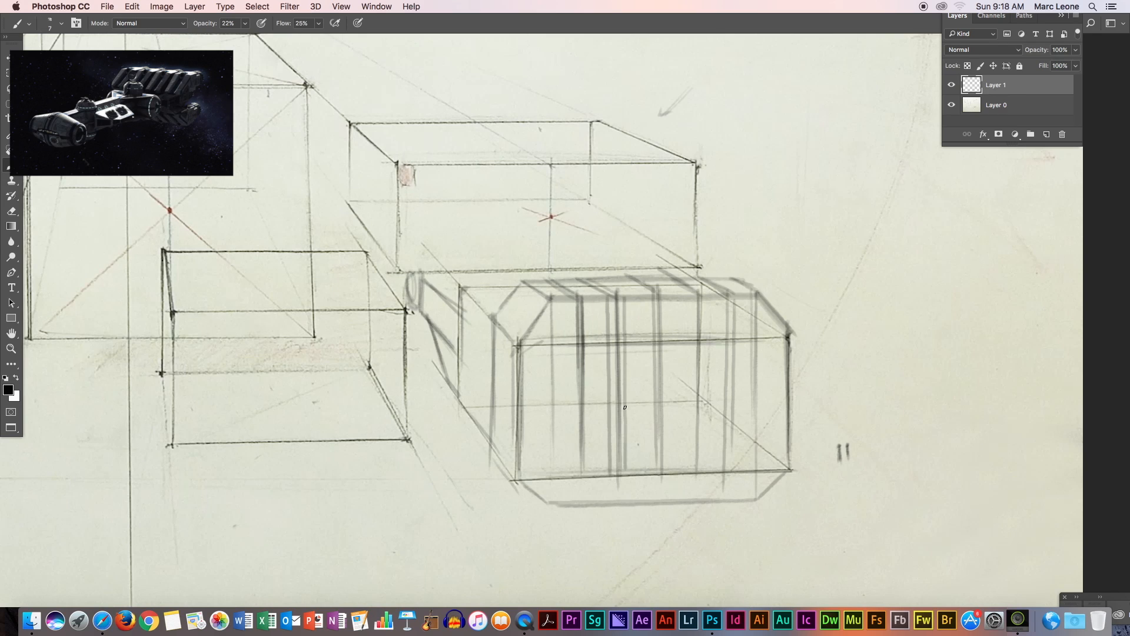
drag(607, 295, 608, 459)
drag(610, 322, 625, 462)
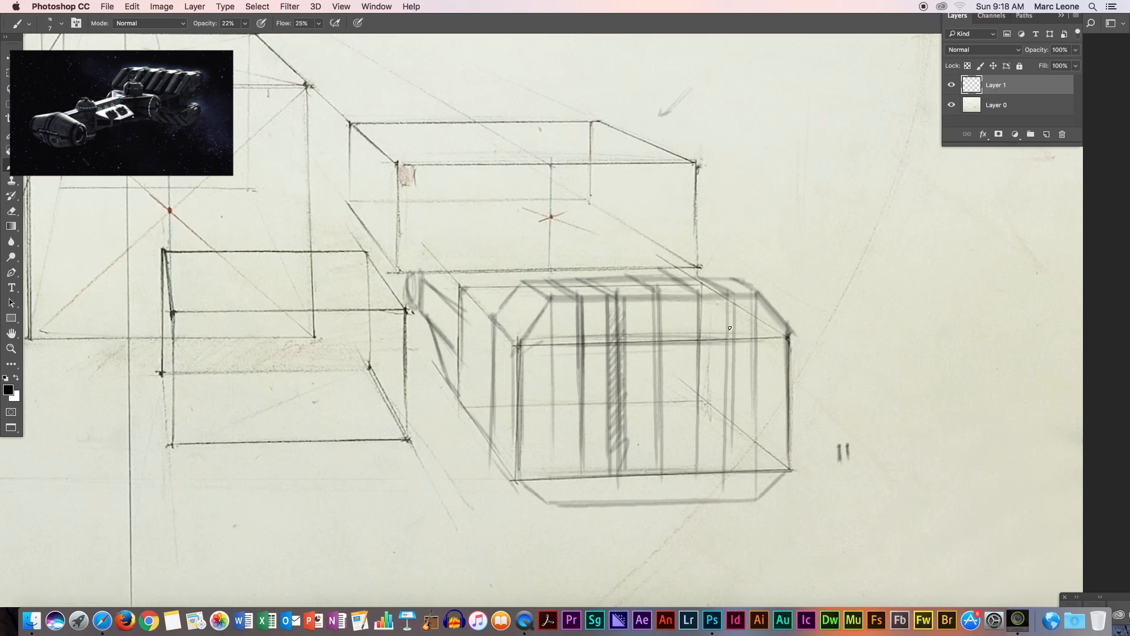
drag(696, 292, 695, 478)
drag(710, 296, 706, 473)
drag(702, 293, 704, 427)
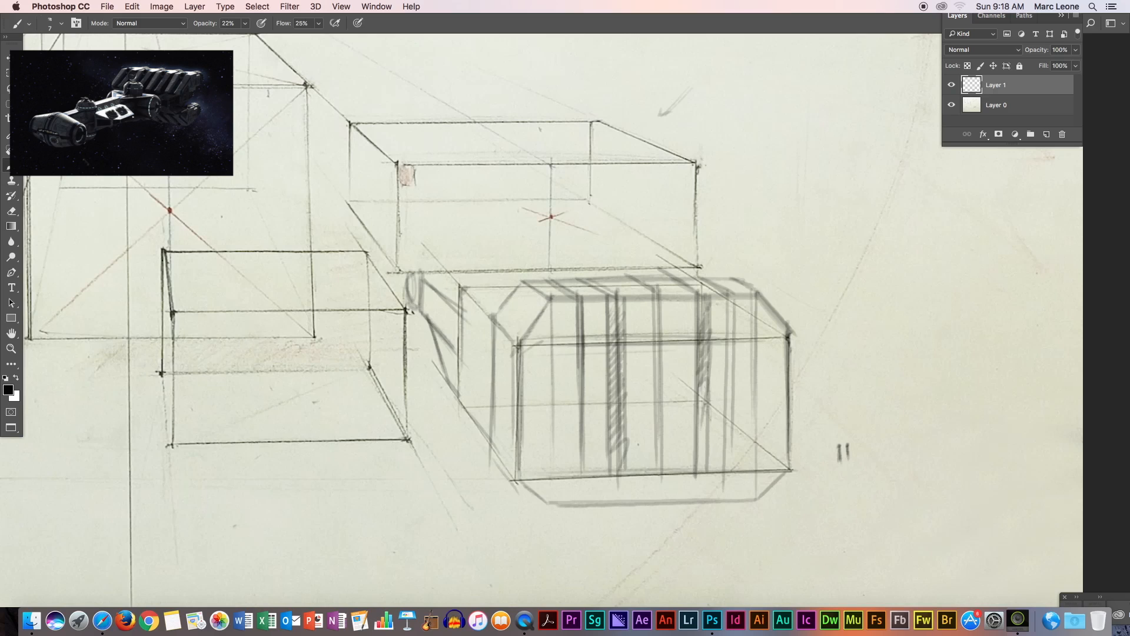
Sketch a recessed floor inside the lower front face with a horizontal back line and short receding diagonals
mouse_move(536, 445)
mouse_down()
mouse_move(590, 440)
mouse_move(541, 445)
mouse_move(571, 443)
mouse_move(607, 466)
mouse_up()
drag(791, 438, 553, 442)
drag(654, 441, 705, 439)
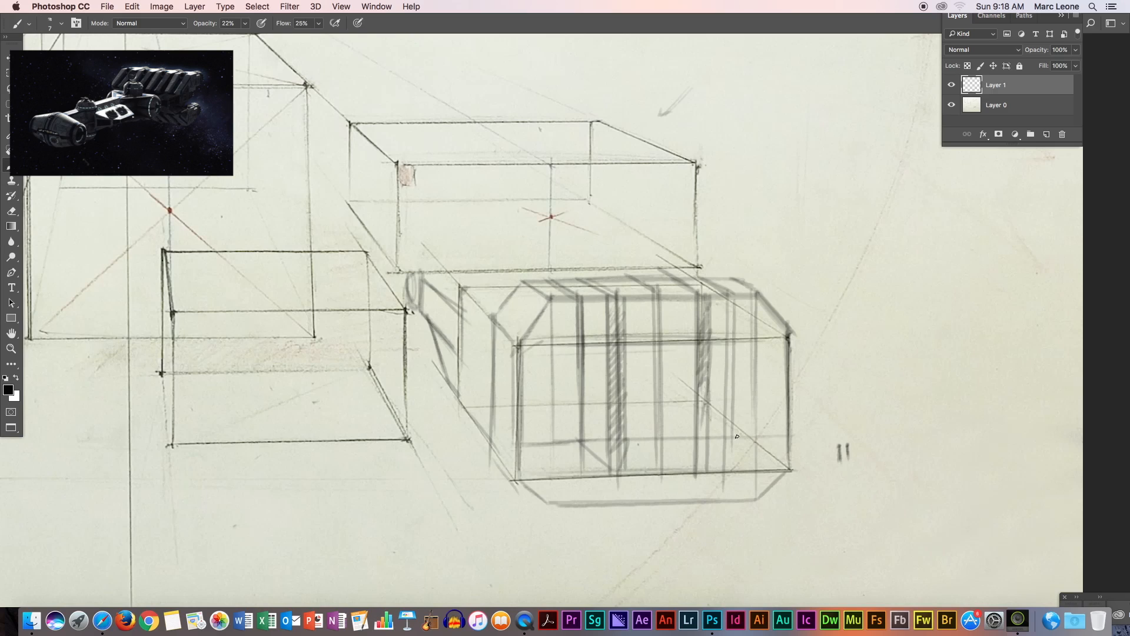
drag(749, 433, 788, 465)
drag(758, 335, 755, 441)
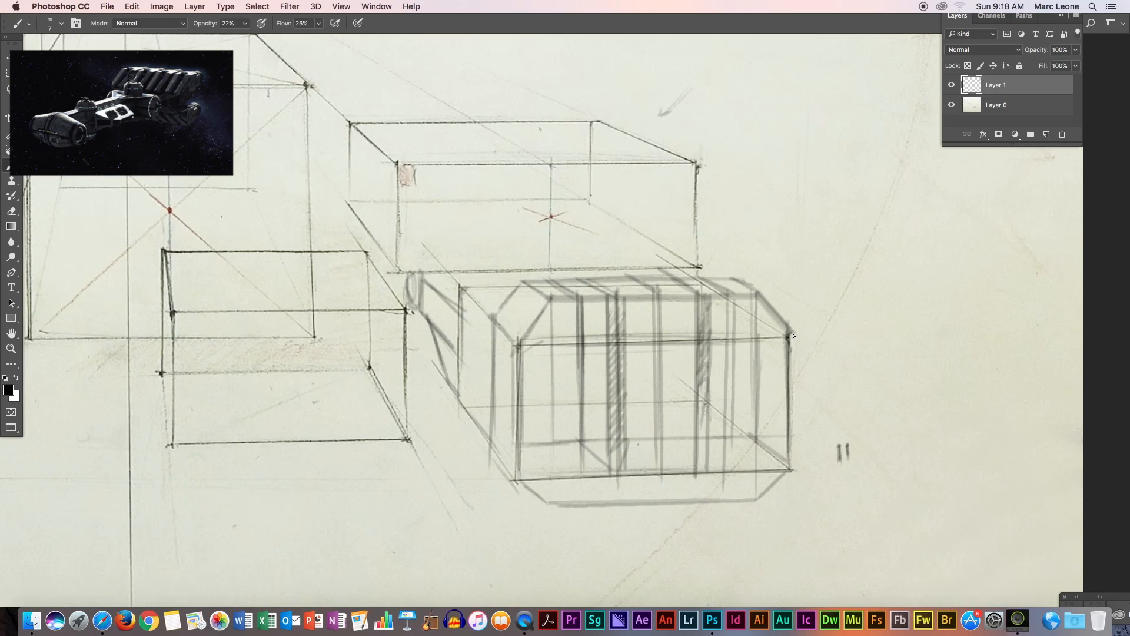
Darken the front face's long top edge with repeated overlapping strokes
drag(785, 339, 522, 346)
drag(647, 344, 787, 338)
drag(568, 345, 520, 347)
drag(785, 339, 521, 346)
mouse_move(785, 340)
mouse_down()
mouse_move(523, 348)
mouse_move(711, 347)
mouse_up()
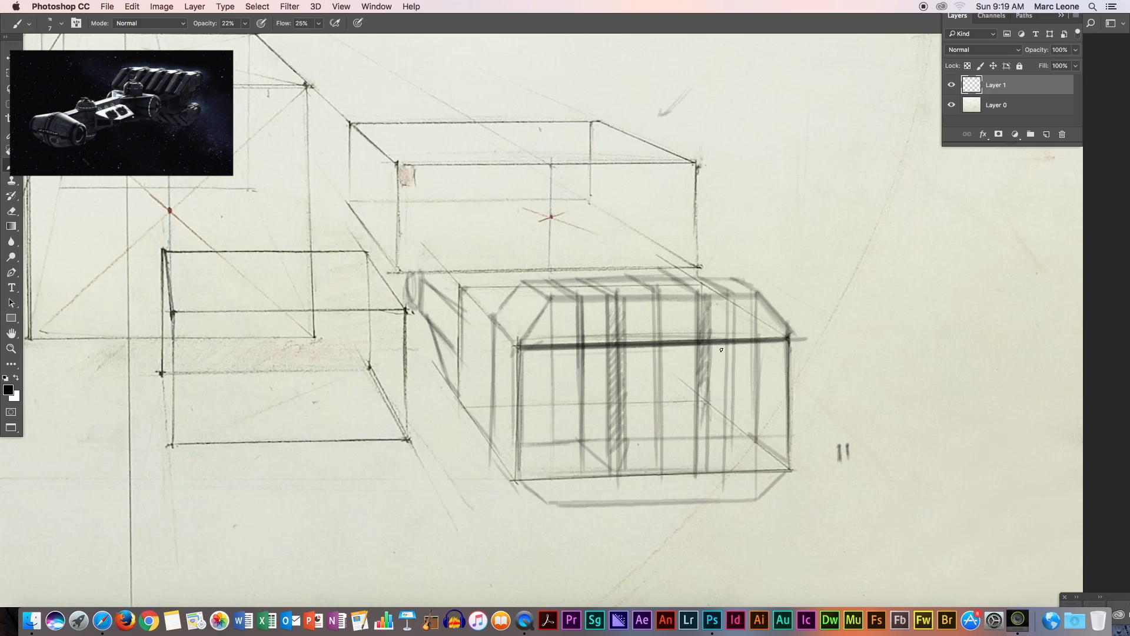
Strengthen the front face's side verticals and add inner bevel lines at its upper left corner
drag(519, 339, 520, 473)
drag(495, 322, 493, 383)
mouse_move(523, 340)
mouse_down()
mouse_move(504, 300)
mouse_move(497, 317)
mouse_move(526, 273)
mouse_up()
drag(518, 340, 542, 305)
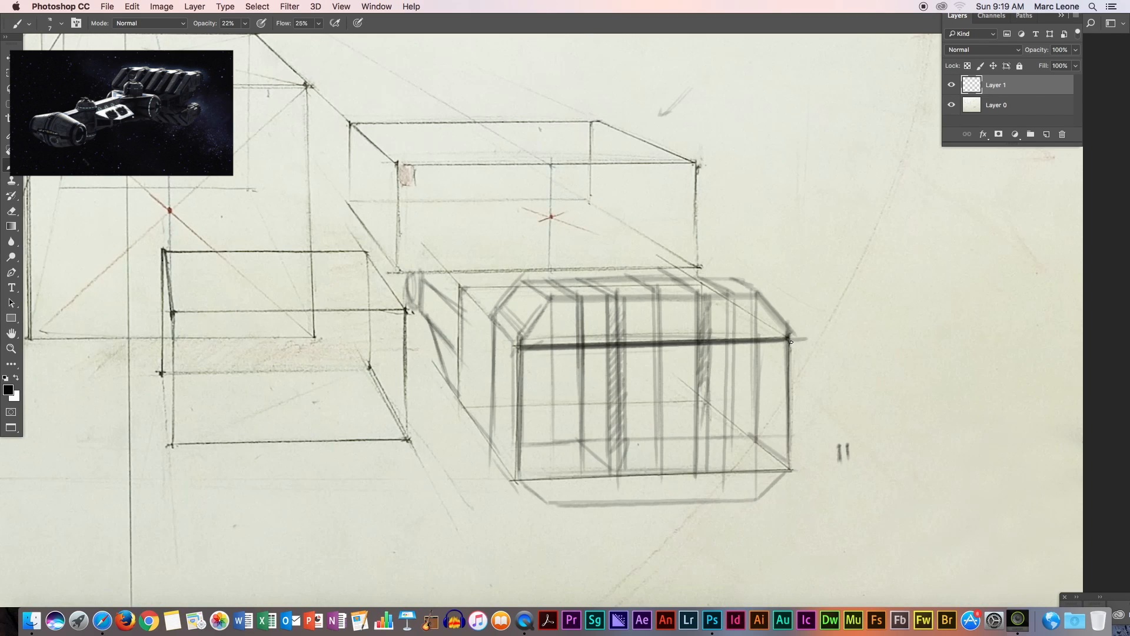
drag(790, 342, 788, 415)
Sketch a round thruster opening in the upper left of the front face
mouse_move(602, 365)
mouse_down()
mouse_move(559, 354)
mouse_move(530, 422)
mouse_up()
mouse_move(531, 369)
mouse_down()
mouse_move(594, 409)
mouse_move(580, 448)
mouse_move(610, 367)
mouse_move(531, 370)
mouse_move(577, 367)
mouse_move(539, 396)
mouse_move(575, 346)
mouse_move(571, 400)
mouse_move(548, 352)
mouse_move(592, 379)
mouse_move(533, 377)
mouse_move(593, 383)
mouse_move(585, 347)
mouse_move(548, 397)
mouse_move(557, 345)
mouse_move(577, 403)
mouse_move(540, 359)
mouse_move(542, 386)
mouse_move(588, 353)
mouse_move(568, 408)
mouse_move(548, 398)
mouse_move(596, 388)
mouse_move(547, 402)
mouse_move(592, 362)
mouse_move(545, 396)
mouse_move(553, 350)
mouse_move(591, 368)
mouse_move(565, 400)
mouse_move(550, 350)
mouse_up()
mouse_move(565, 415)
mouse_down()
mouse_move(561, 453)
mouse_move(579, 366)
mouse_move(571, 335)
mouse_move(572, 466)
mouse_move(574, 425)
mouse_move(551, 423)
mouse_move(594, 432)
mouse_move(552, 411)
mouse_up()
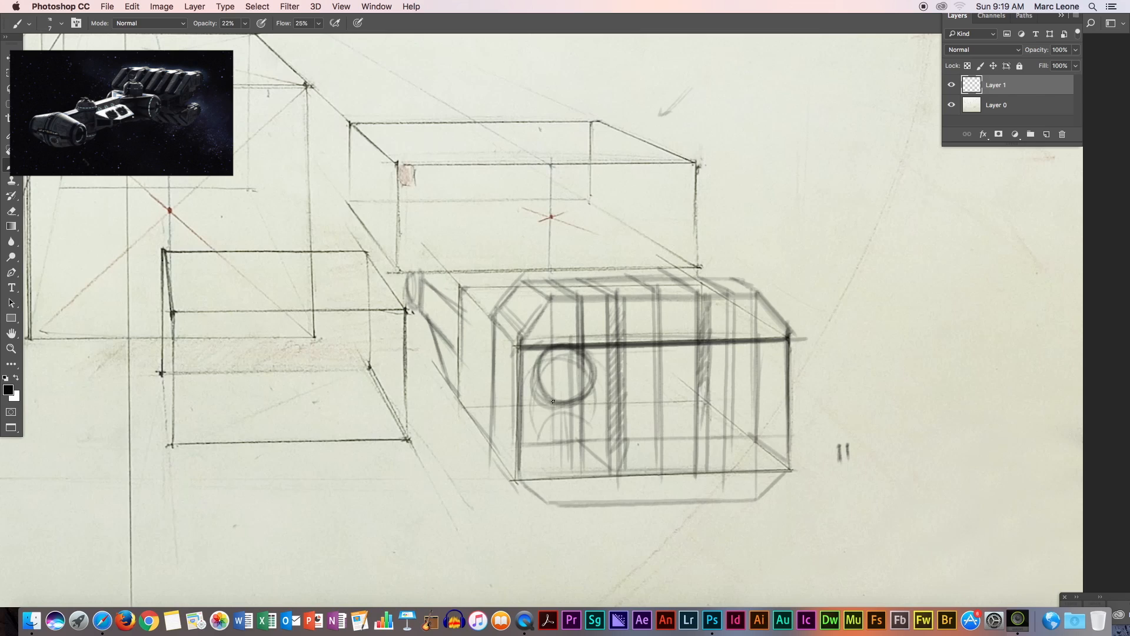
Draw vertical guides tangent to the thruster circle and add a matching circle directly beneath it
drag(539, 356, 539, 444)
drag(596, 359, 596, 431)
drag(536, 356, 536, 429)
drag(593, 358, 595, 459)
mouse_move(534, 359)
mouse_down()
mouse_move(538, 480)
mouse_move(585, 389)
mouse_move(550, 448)
mouse_move(541, 424)
mouse_move(587, 434)
mouse_move(547, 420)
mouse_move(536, 430)
mouse_move(567, 412)
mouse_move(588, 430)
mouse_move(587, 460)
mouse_move(544, 459)
mouse_move(588, 455)
mouse_move(582, 463)
mouse_move(540, 455)
mouse_move(595, 444)
mouse_move(542, 427)
mouse_move(581, 459)
mouse_move(541, 445)
mouse_move(590, 455)
mouse_move(558, 469)
mouse_move(578, 466)
mouse_move(546, 421)
mouse_move(558, 468)
mouse_move(545, 421)
mouse_move(588, 437)
mouse_up()
mouse_move(568, 343)
mouse_down()
mouse_move(565, 392)
mouse_move(540, 395)
mouse_move(568, 400)
mouse_move(598, 386)
mouse_up()
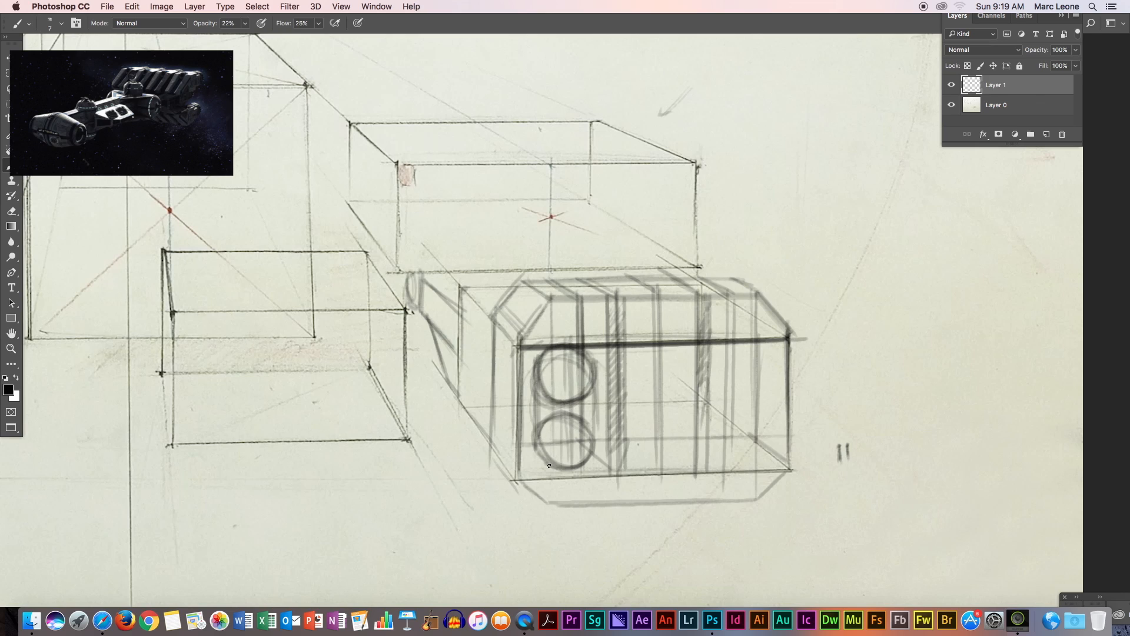
mouse_move(538, 463)
mouse_down()
mouse_move(582, 469)
mouse_move(597, 450)
mouse_up()
Zoom in on the two thruster circles, thicken their outlines and add offset contour strokes along their left sides
key(space)
drag(735, 458, 752, 457)
scroll(449, 320, down, 3)
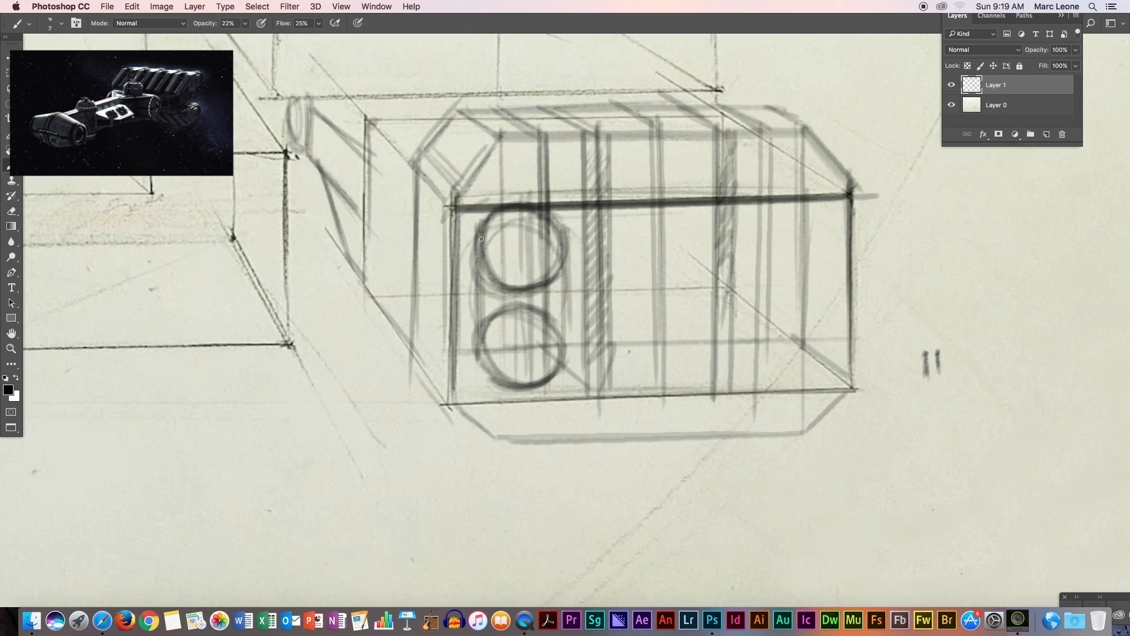
mouse_move(486, 275)
mouse_down()
mouse_move(537, 288)
mouse_move(560, 237)
mouse_move(543, 219)
mouse_up()
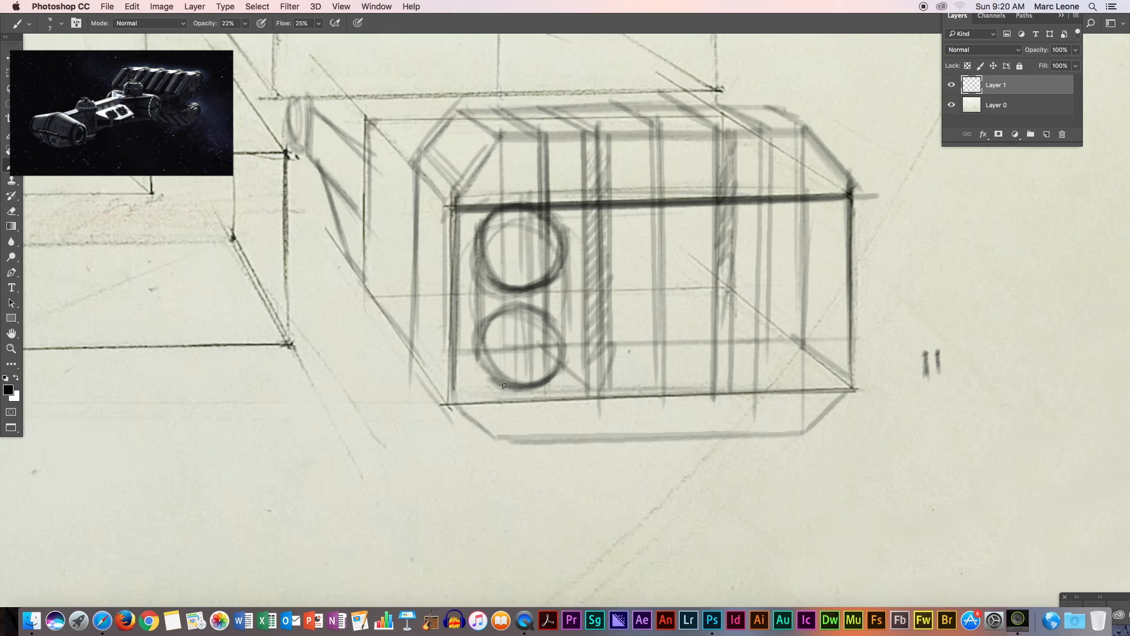
drag(498, 386, 458, 350)
mouse_move(540, 311)
mouse_down()
mouse_move(501, 300)
mouse_move(462, 262)
mouse_up()
drag(492, 202, 465, 228)
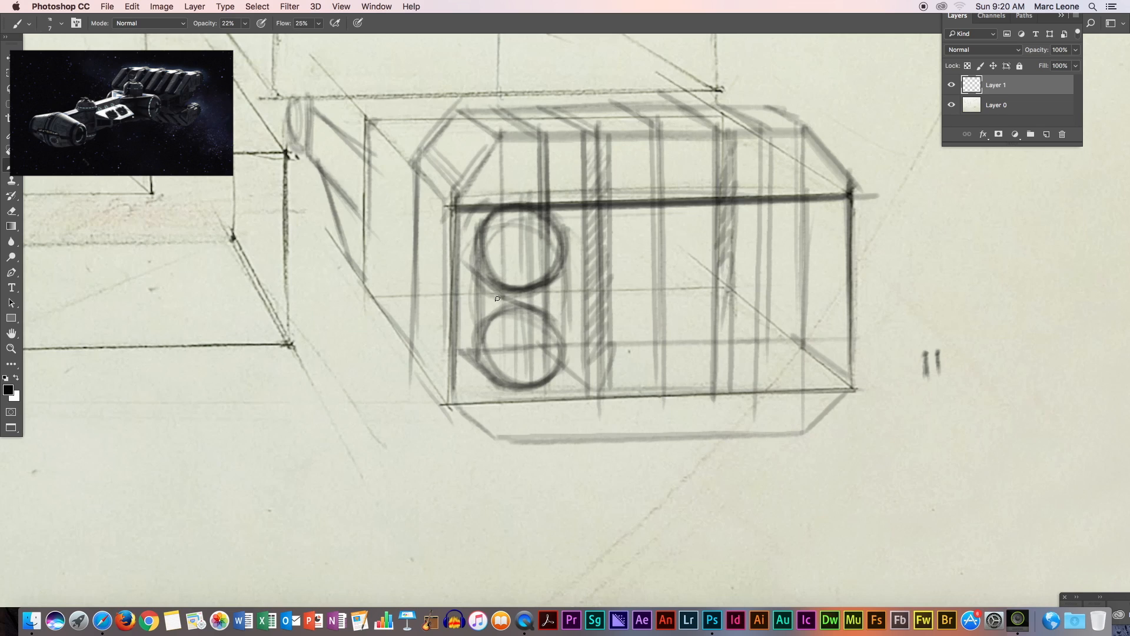
mouse_move(474, 356)
mouse_down()
mouse_move(480, 311)
mouse_move(553, 321)
mouse_move(529, 333)
mouse_up()
drag(464, 357, 489, 384)
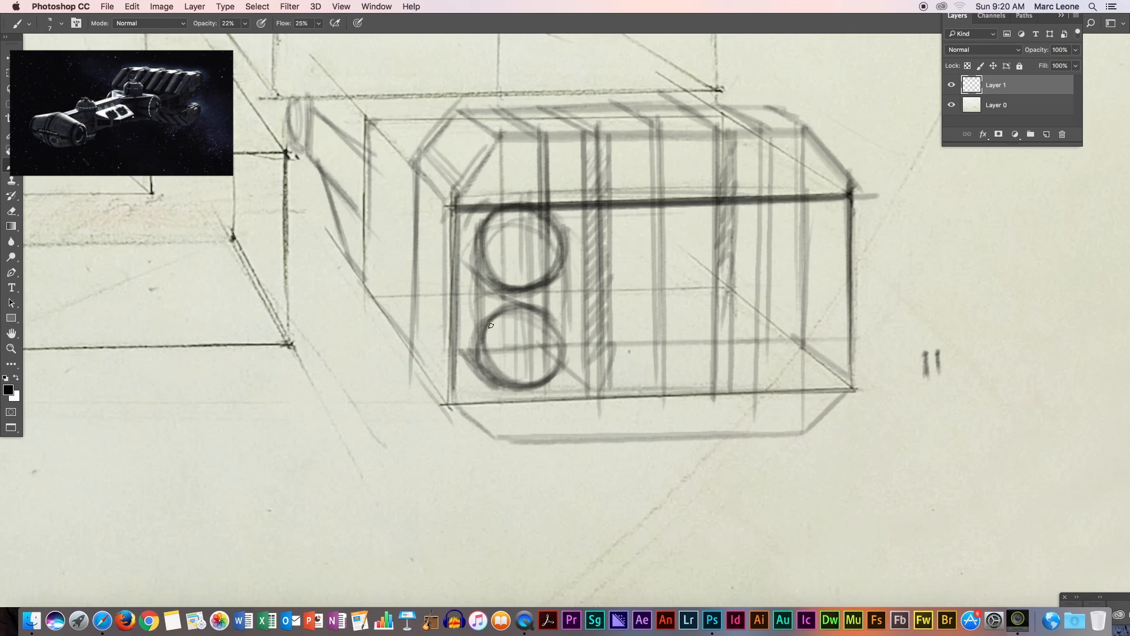
drag(520, 285, 546, 277)
mouse_move(495, 210)
mouse_down()
mouse_move(480, 231)
mouse_move(488, 270)
mouse_up()
drag(485, 268, 491, 276)
Raise the brush opacity to 35% and build the upper thruster with shaded rims and concentric inner rings
click(245, 23)
drag(243, 37, 252, 37)
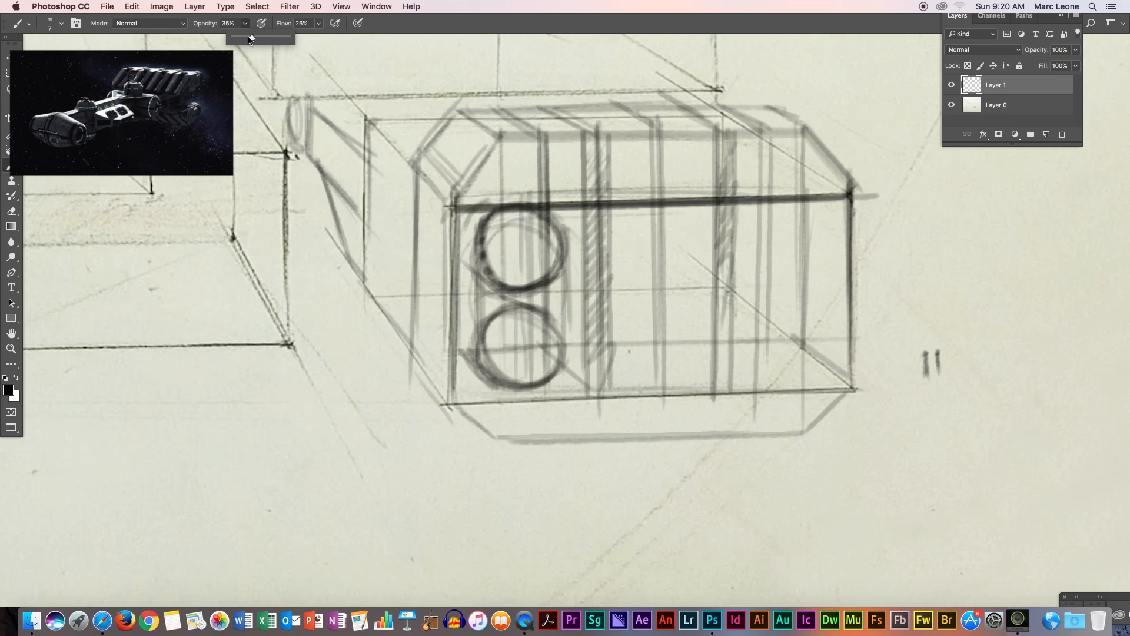
click(510, 293)
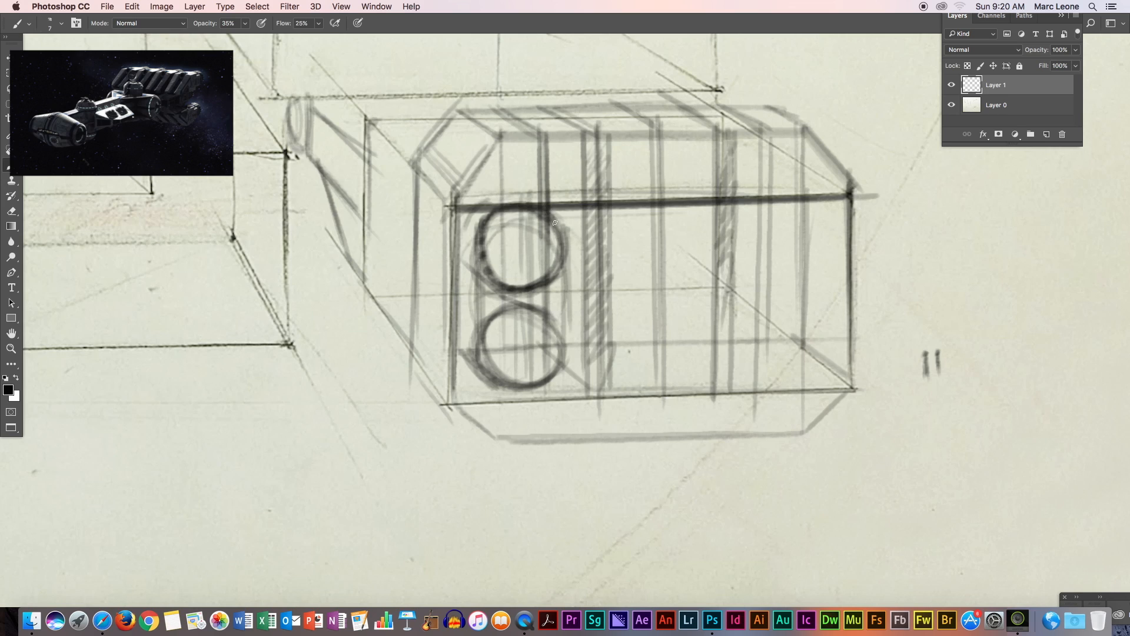
mouse_move(470, 270)
mouse_down()
mouse_move(460, 250)
mouse_move(470, 253)
mouse_move(470, 223)
mouse_move(472, 256)
mouse_up()
mouse_move(498, 206)
mouse_down()
mouse_move(496, 218)
mouse_move(547, 213)
mouse_move(559, 269)
mouse_up()
mouse_move(525, 235)
mouse_down()
mouse_move(558, 250)
mouse_move(532, 219)
mouse_move(557, 242)
mouse_move(544, 266)
mouse_move(548, 253)
mouse_up()
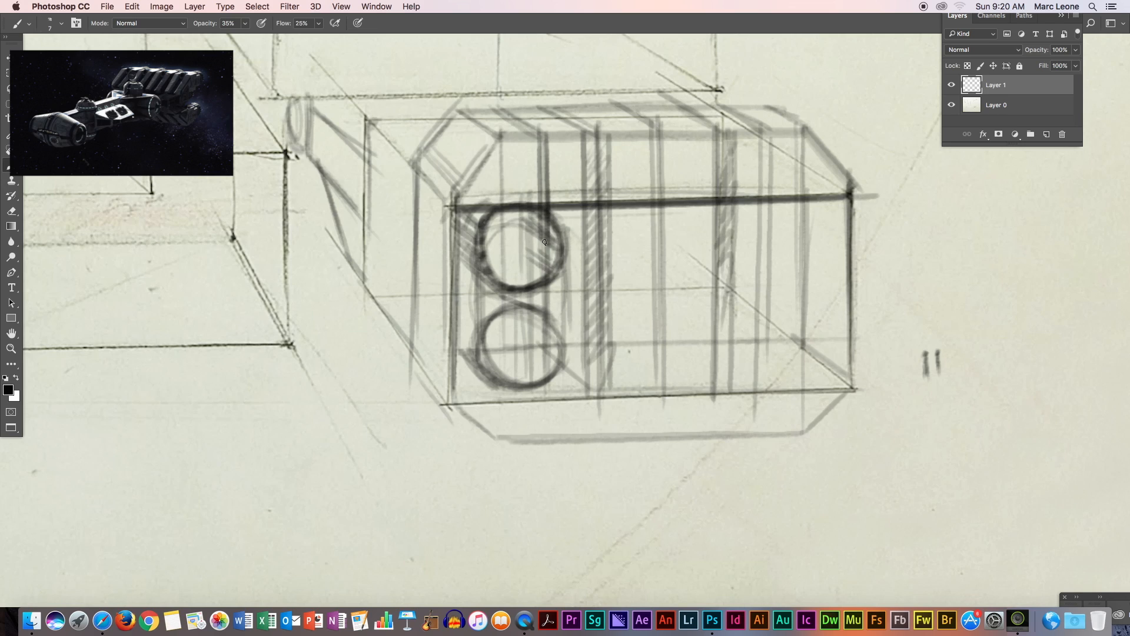
mouse_move(501, 220)
mouse_down()
mouse_move(532, 260)
mouse_move(511, 269)
mouse_move(483, 235)
mouse_move(530, 211)
mouse_move(521, 297)
mouse_up()
mouse_move(488, 242)
mouse_down()
mouse_move(524, 227)
mouse_move(492, 265)
mouse_move(520, 267)
mouse_move(489, 263)
mouse_move(537, 247)
mouse_move(488, 244)
mouse_move(491, 226)
mouse_up()
mouse_move(529, 264)
mouse_down()
mouse_move(493, 247)
mouse_move(494, 233)
mouse_move(522, 246)
mouse_move(494, 253)
mouse_move(517, 230)
mouse_move(497, 231)
mouse_move(496, 248)
mouse_move(518, 240)
mouse_move(498, 253)
mouse_move(512, 233)
mouse_move(486, 220)
mouse_move(526, 213)
mouse_move(536, 229)
mouse_move(488, 273)
mouse_move(500, 261)
mouse_move(521, 282)
mouse_move(546, 272)
mouse_move(559, 247)
mouse_move(501, 262)
mouse_move(521, 283)
mouse_up()
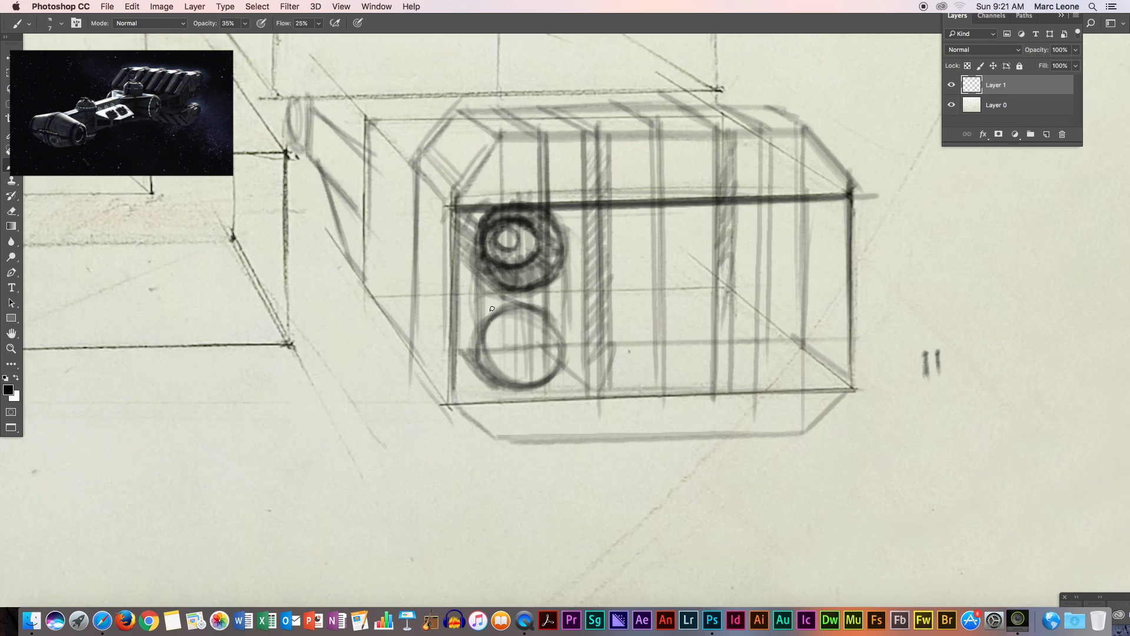
Wrap a curved casing around the lower thruster and fill it with concentric rings and rim shading
mouse_move(479, 282)
mouse_down()
mouse_move(456, 330)
mouse_move(501, 291)
mouse_move(476, 362)
mouse_up()
mouse_move(469, 266)
mouse_down()
mouse_move(465, 335)
mouse_move(485, 365)
mouse_move(518, 306)
mouse_up()
drag(567, 252, 568, 343)
mouse_move(484, 237)
mouse_down()
mouse_move(484, 327)
mouse_move(536, 337)
mouse_move(518, 361)
mouse_move(525, 367)
mouse_up()
mouse_move(531, 327)
mouse_down()
mouse_move(488, 360)
mouse_move(532, 330)
mouse_move(506, 368)
mouse_move(486, 325)
mouse_move(552, 329)
mouse_up()
drag(507, 349, 516, 321)
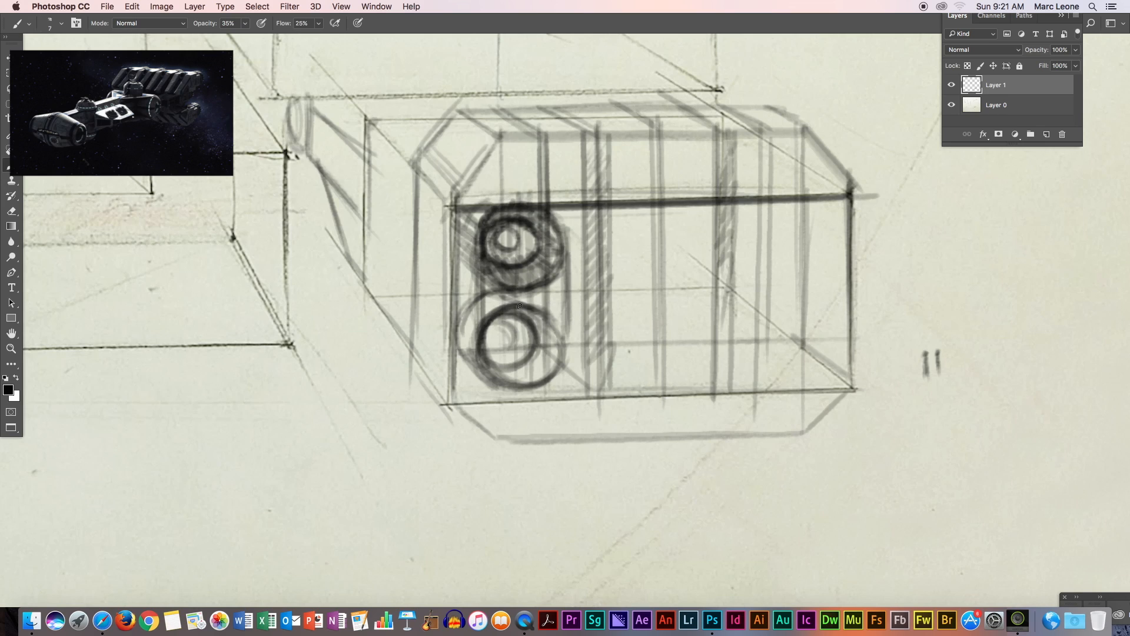
mouse_move(494, 228)
mouse_down()
mouse_move(514, 329)
mouse_move(497, 324)
mouse_move(515, 323)
mouse_move(513, 340)
mouse_move(495, 345)
mouse_move(491, 316)
mouse_move(507, 346)
mouse_move(519, 341)
mouse_move(498, 348)
mouse_move(475, 315)
mouse_move(459, 317)
mouse_move(503, 288)
mouse_move(475, 341)
mouse_move(512, 317)
mouse_move(487, 326)
mouse_up()
mouse_move(553, 316)
mouse_down()
mouse_move(554, 353)
mouse_move(566, 338)
mouse_move(555, 375)
mouse_move(535, 382)
mouse_move(534, 366)
mouse_move(540, 388)
mouse_move(523, 365)
mouse_move(556, 371)
mouse_move(543, 335)
mouse_move(505, 376)
mouse_move(494, 363)
mouse_move(511, 382)
mouse_up()
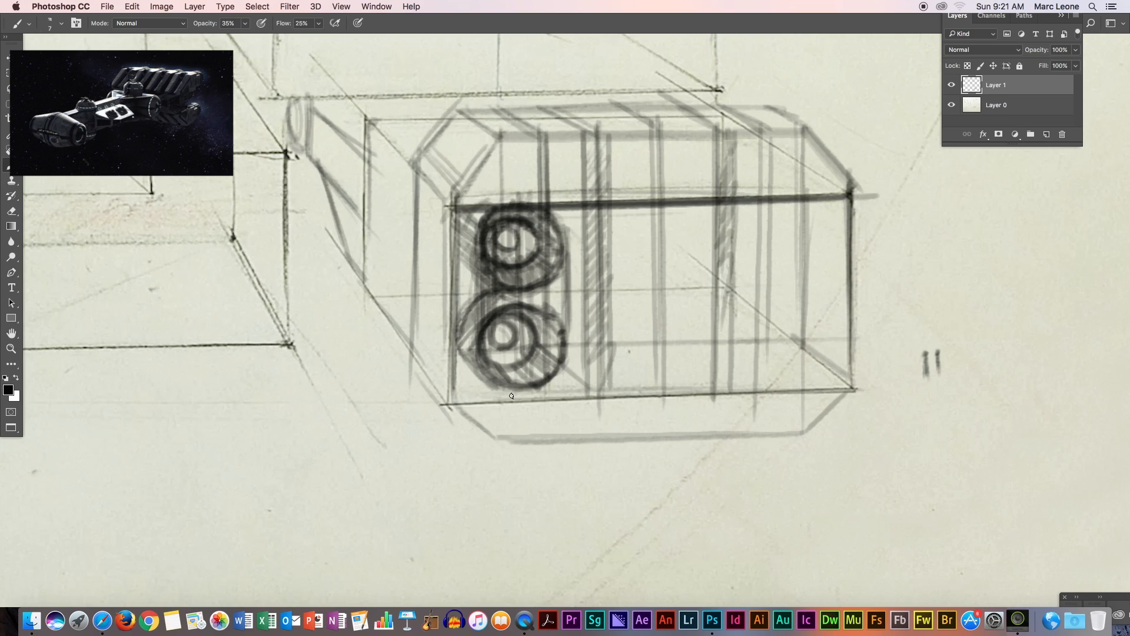
Darken the form's left verticals, upper bevel edges, front bottom edge and sloping lower corners
mouse_move(452, 198)
mouse_down()
mouse_move(457, 343)
mouse_move(457, 406)
mouse_up()
drag(416, 159, 415, 319)
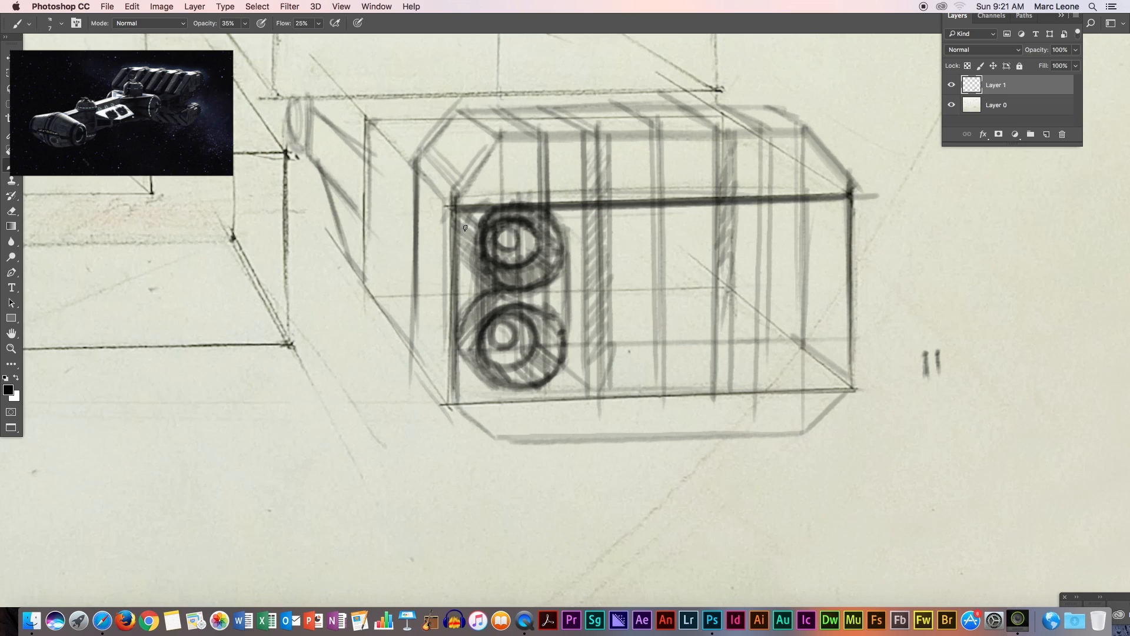
drag(455, 199, 452, 376)
drag(410, 158, 450, 229)
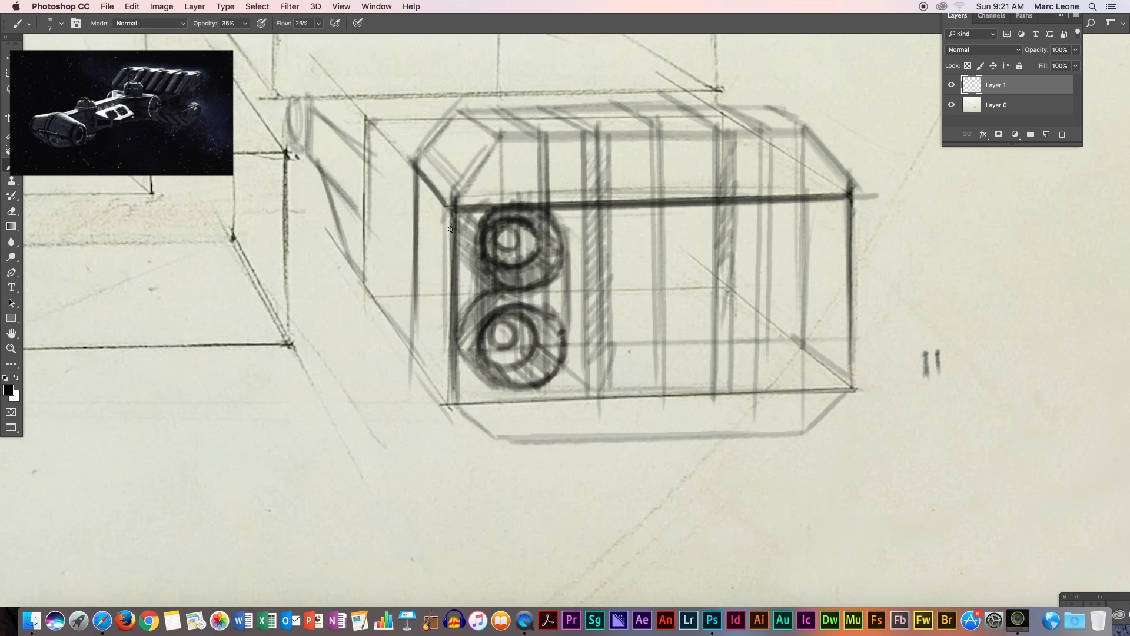
drag(803, 126, 848, 195)
drag(857, 389, 448, 405)
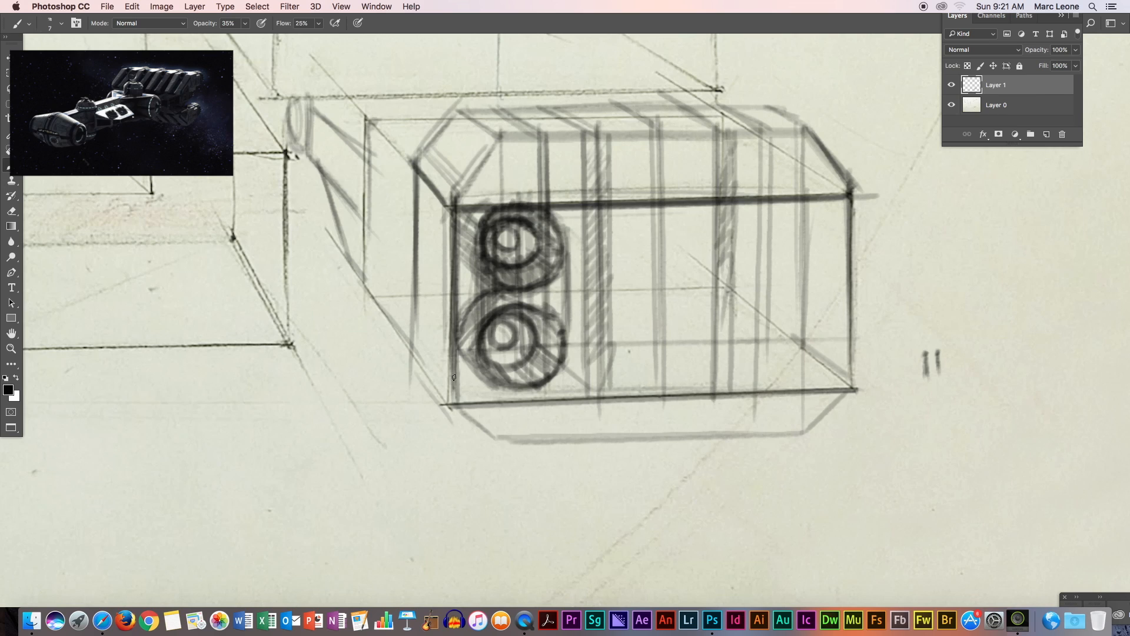
drag(411, 343, 452, 406)
mouse_move(414, 338)
mouse_down()
mouse_move(450, 397)
mouse_move(496, 438)
mouse_up()
drag(841, 389, 794, 435)
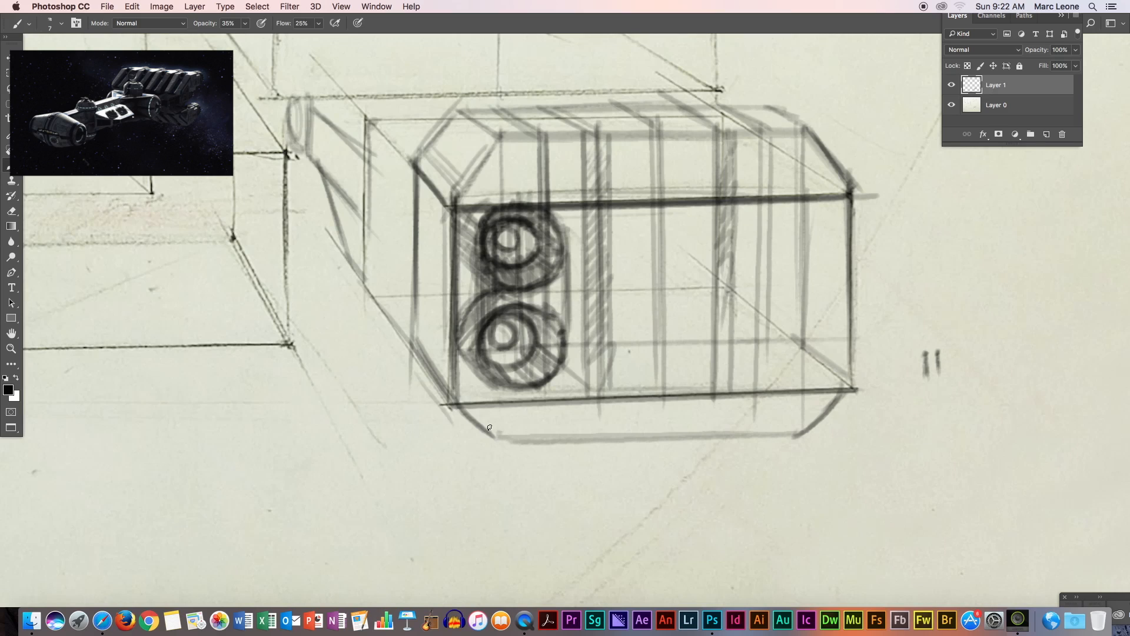
Reinforce the underside bevel and draw a row of small rectangular notches along its lower edge
drag(463, 398, 514, 442)
mouse_move(804, 433)
mouse_down()
mouse_move(519, 433)
mouse_move(589, 435)
mouse_move(604, 401)
mouse_move(595, 427)
mouse_move(614, 426)
mouse_move(581, 425)
mouse_move(798, 421)
mouse_up()
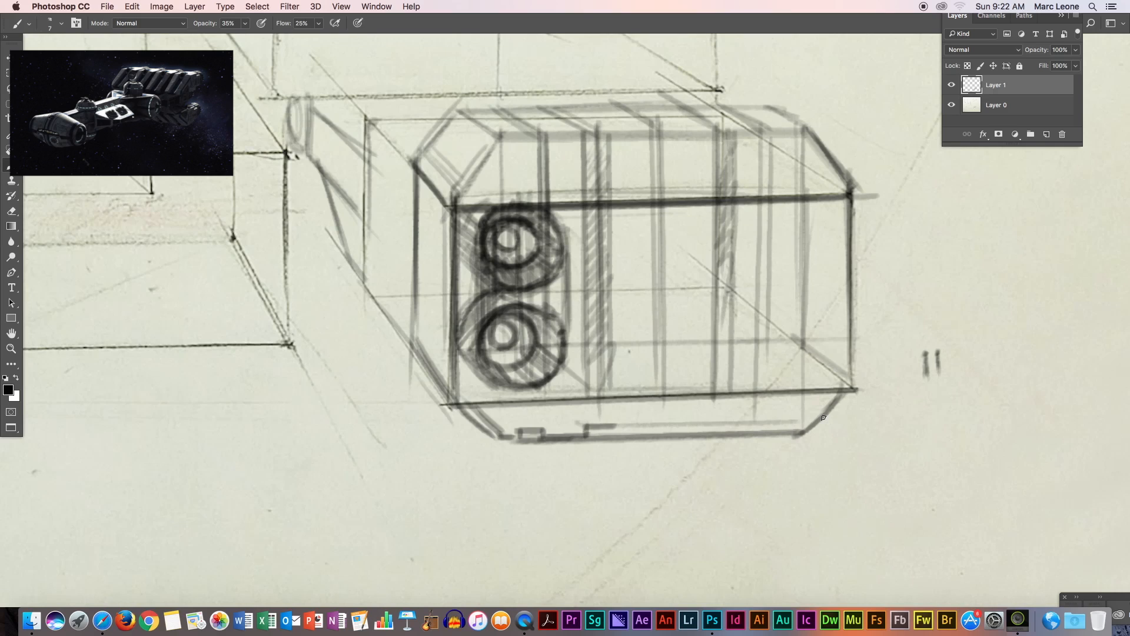
drag(584, 427, 544, 428)
mouse_move(615, 424)
mouse_down()
mouse_move(643, 415)
mouse_move(671, 432)
mouse_move(738, 418)
mouse_move(728, 428)
mouse_move(804, 425)
mouse_up()
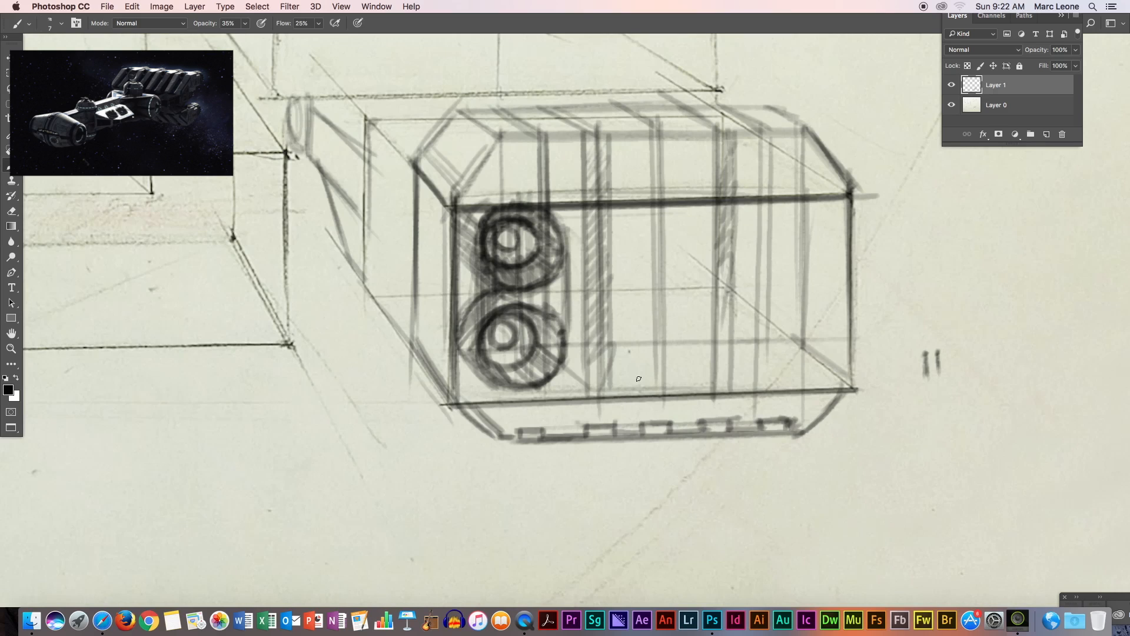
Add a narrow tapered ledge just beneath the middle of the front face's bottom edge
drag(582, 408, 576, 396)
mouse_move(759, 392)
mouse_down()
mouse_move(753, 406)
mouse_move(622, 409)
mouse_up()
drag(746, 402, 598, 407)
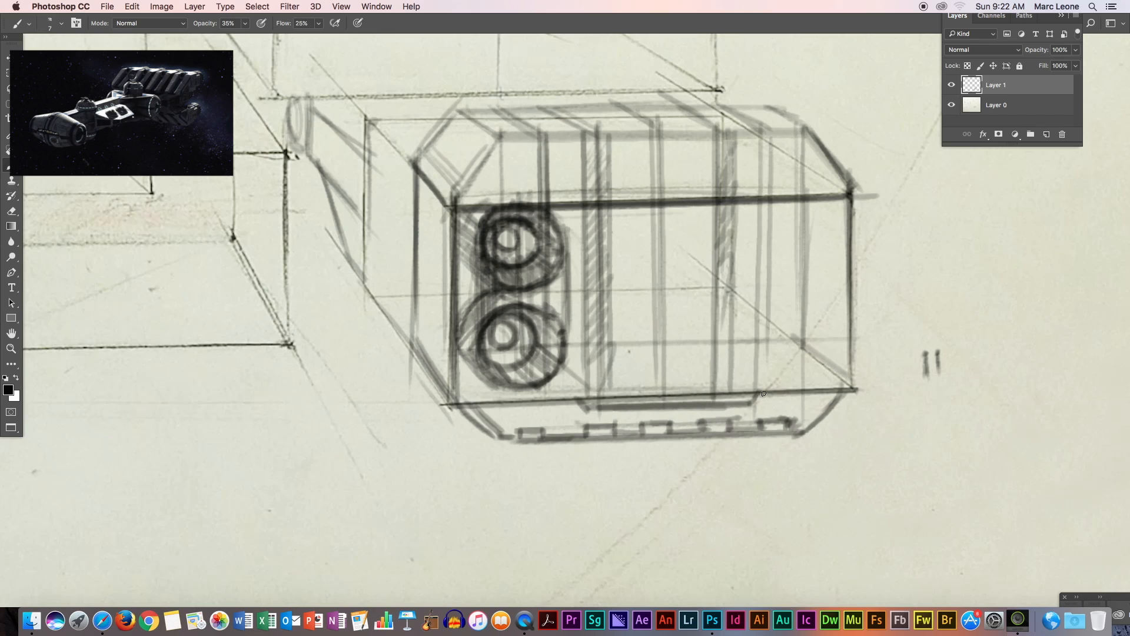
drag(756, 389, 593, 402)
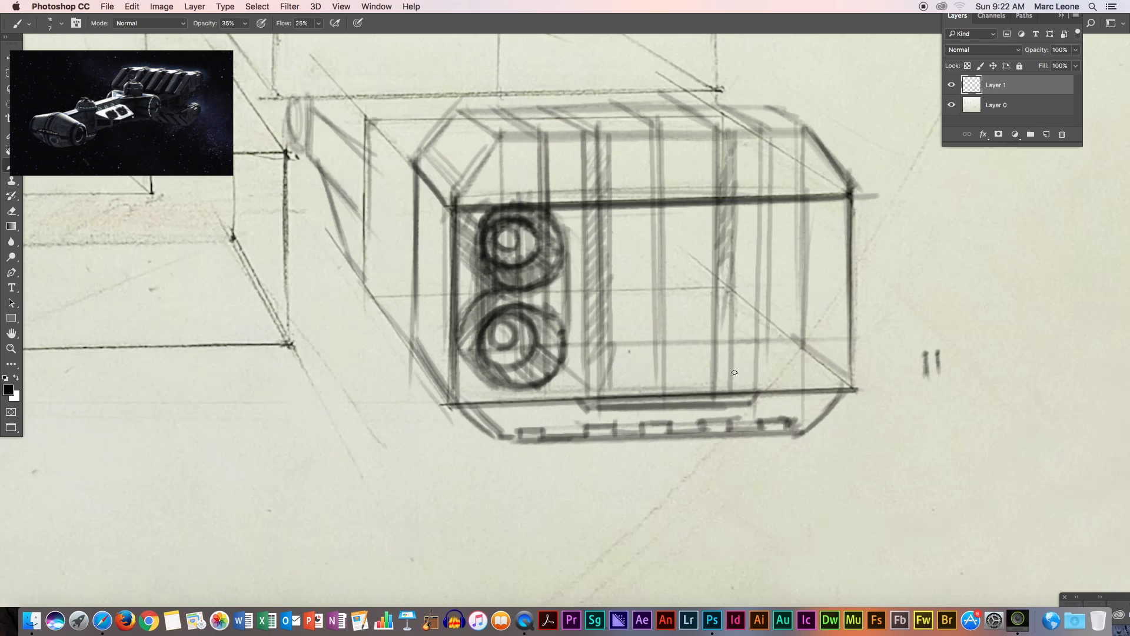
Darken the vertical dividers on the front face and draw the receding floor lines of the bays between them
mouse_move(585, 202)
mouse_down()
mouse_move(590, 384)
mouse_move(605, 353)
mouse_move(605, 378)
mouse_up()
drag(715, 195, 717, 228)
drag(717, 319, 718, 390)
drag(735, 194, 737, 387)
drag(804, 194, 804, 298)
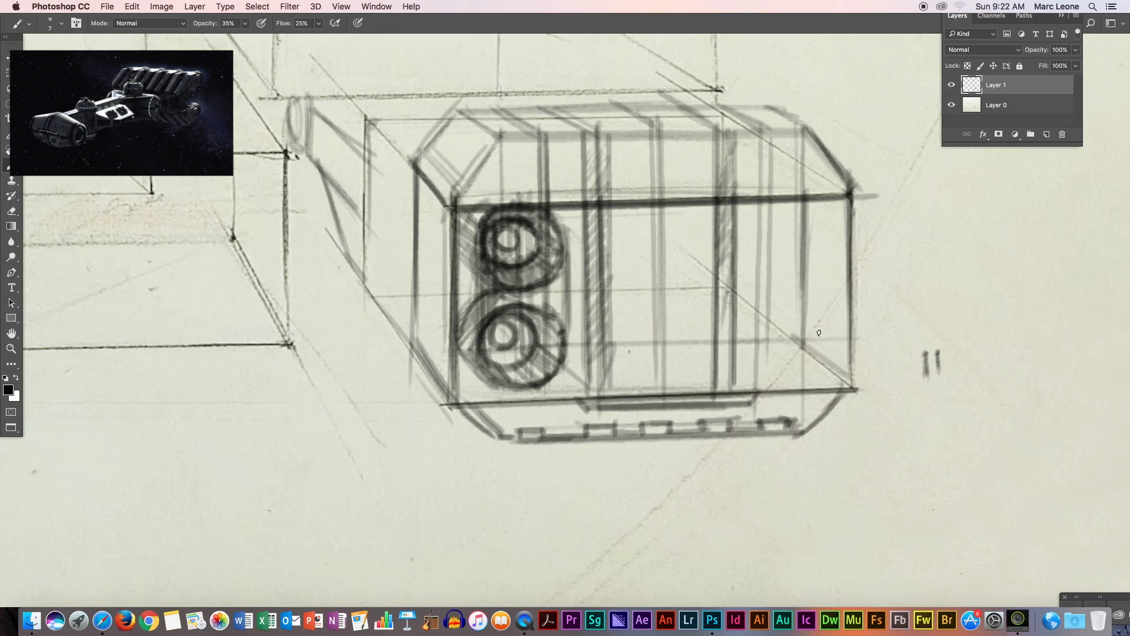
mouse_move(856, 387)
mouse_down()
mouse_move(819, 360)
mouse_move(811, 334)
mouse_move(748, 328)
mouse_move(725, 344)
mouse_move(662, 345)
mouse_up()
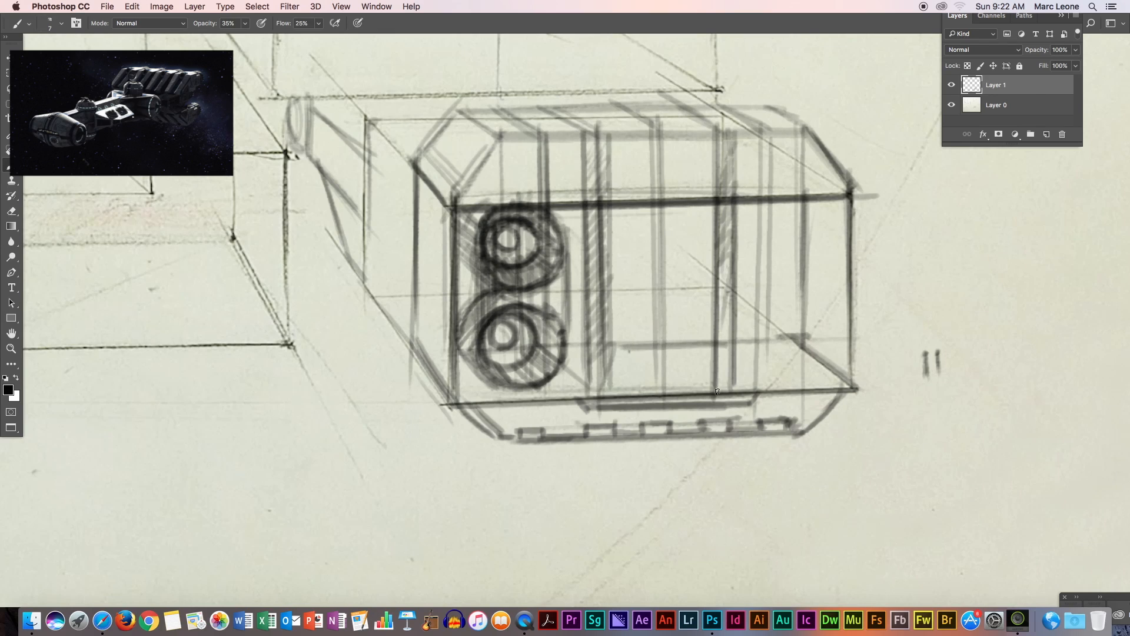
mouse_move(714, 391)
mouse_down()
mouse_move(641, 344)
mouse_move(607, 346)
mouse_up()
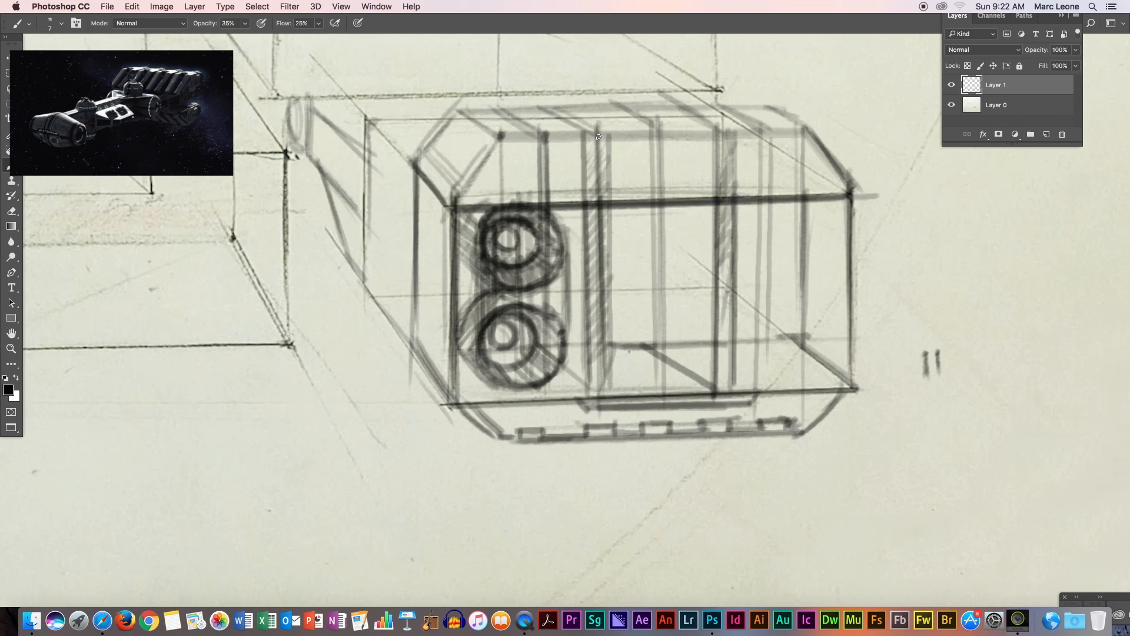
Accent the rib corners along the top bevel with dots and darken the slanted ribs and rear top edge
click(658, 132)
click(716, 133)
drag(759, 126, 769, 131)
click(804, 131)
mouse_move(465, 112)
mouse_down()
mouse_move(501, 136)
mouse_move(541, 134)
mouse_up()
drag(550, 104, 588, 131)
mouse_move(463, 100)
mouse_down()
mouse_move(466, 112)
mouse_move(509, 111)
mouse_up()
click(554, 108)
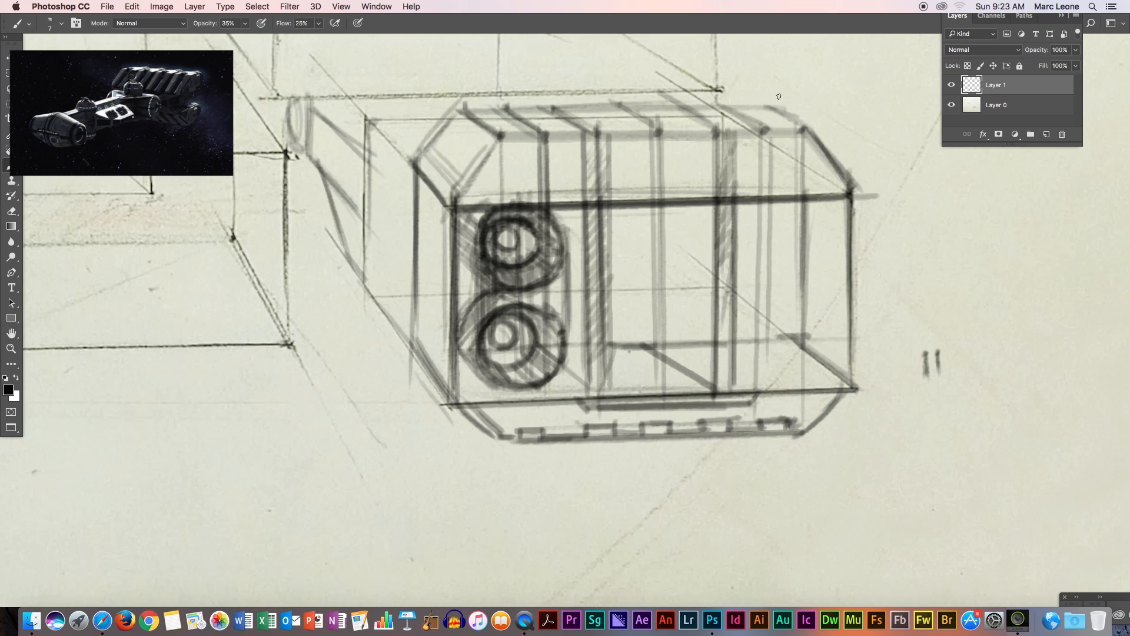
mouse_move(775, 107)
mouse_down()
mouse_move(601, 109)
mouse_move(782, 113)
mouse_up()
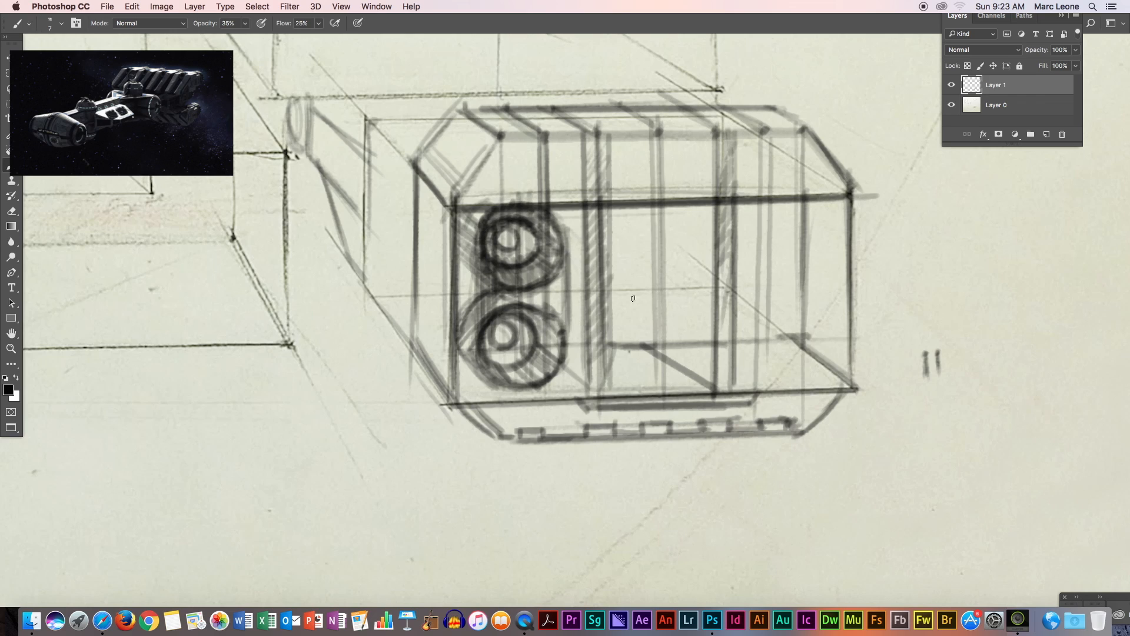
Sketch crossing diagonals in the upper and lower cells of the front face's middle bay to locate their centres
drag(695, 214, 628, 273)
drag(611, 207, 723, 285)
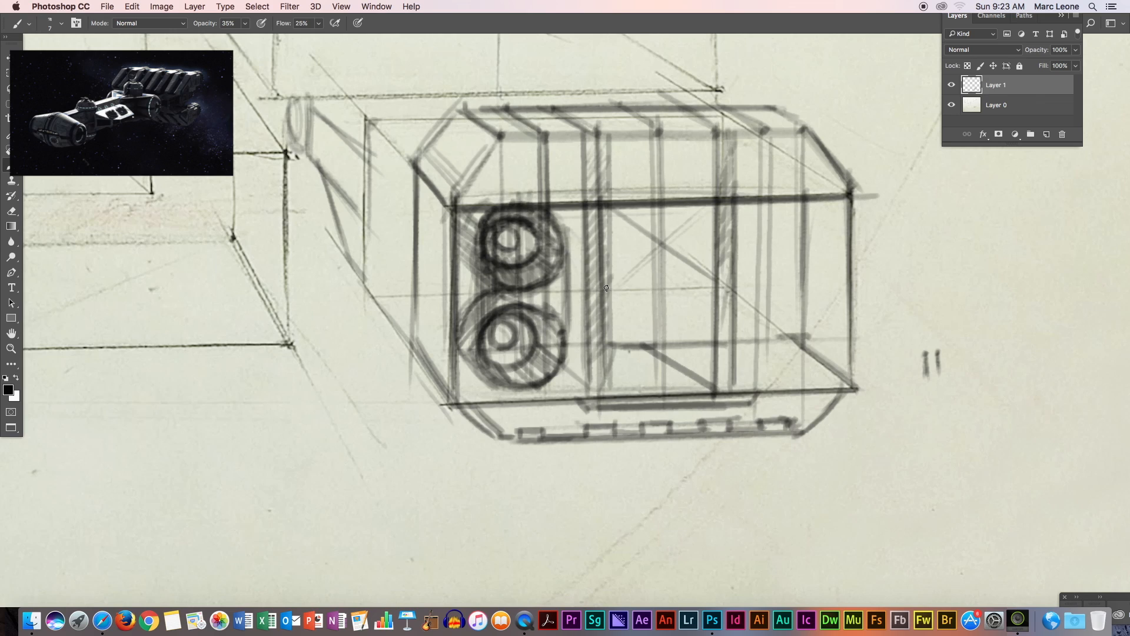
drag(608, 286, 711, 384)
drag(689, 313, 625, 376)
mouse_move(701, 210)
mouse_down()
mouse_move(648, 215)
mouse_move(620, 237)
mouse_up()
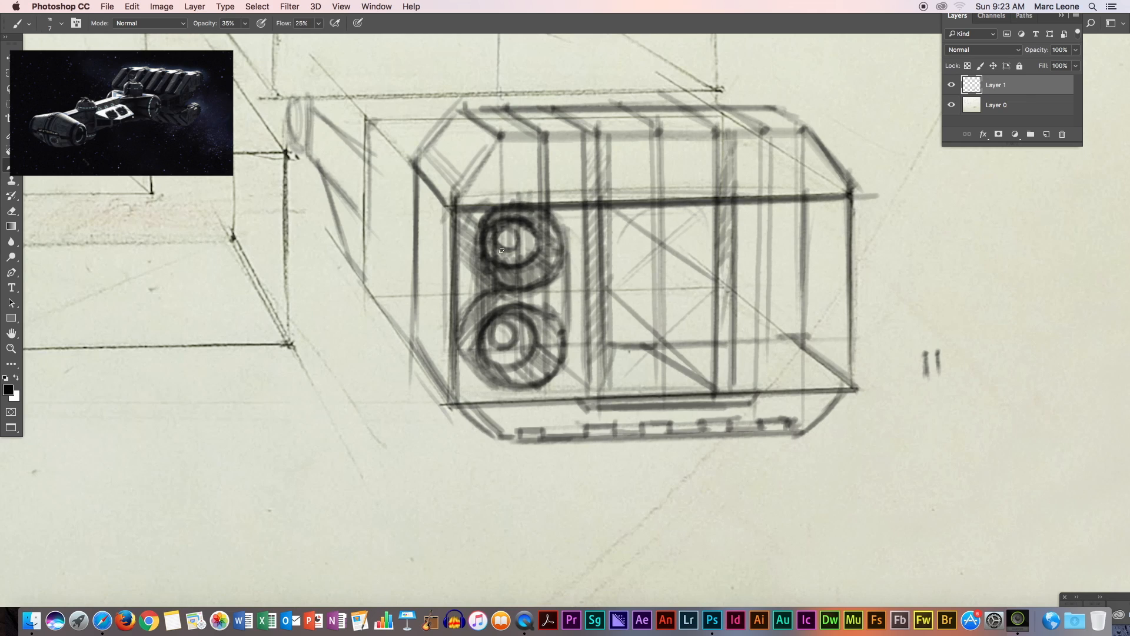
Thicken and darken the outer ring of the upper thruster in the first bay
drag(485, 254, 476, 223)
drag(487, 281, 474, 245)
drag(490, 220, 481, 210)
drag(566, 240, 563, 254)
Draw two stacked thruster circles in the middle bay, aligned with horizontal guidelines across the front face
mouse_move(625, 225)
mouse_down()
mouse_move(704, 238)
mouse_move(698, 265)
mouse_move(619, 258)
mouse_move(699, 235)
mouse_move(664, 285)
mouse_move(683, 207)
mouse_move(700, 241)
mouse_move(647, 283)
mouse_up()
mouse_move(694, 206)
mouse_down()
mouse_move(620, 231)
mouse_move(621, 367)
mouse_move(703, 235)
mouse_move(703, 378)
mouse_up()
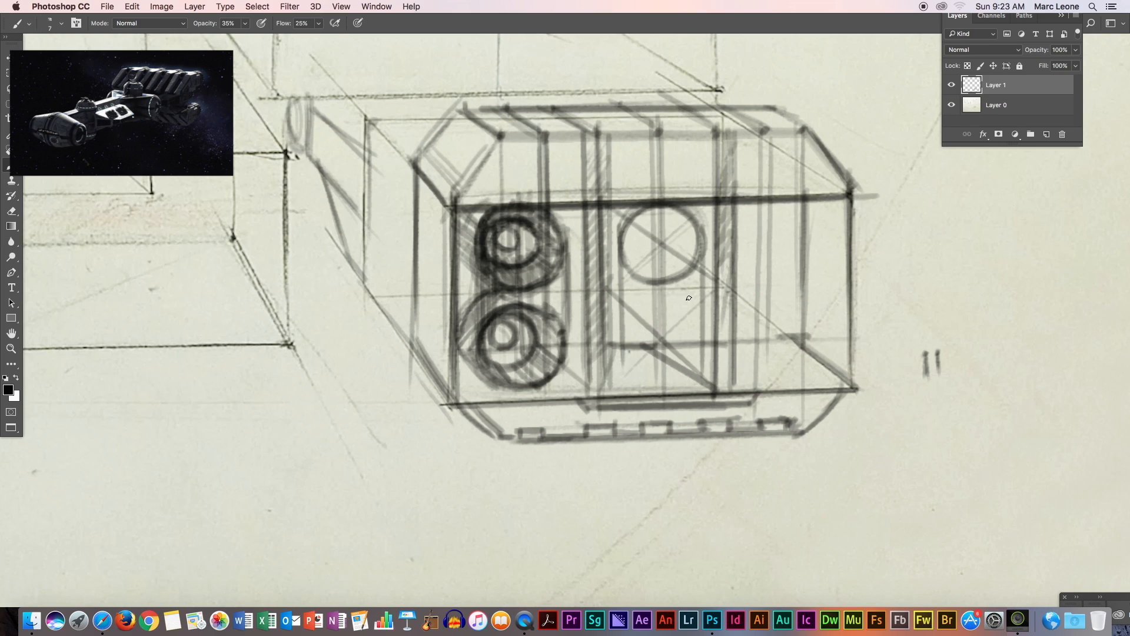
drag(655, 304, 687, 303)
drag(530, 304, 797, 301)
mouse_move(835, 371)
mouse_down()
mouse_move(784, 364)
mouse_move(489, 397)
mouse_up()
drag(843, 283, 556, 290)
drag(844, 199, 591, 204)
mouse_move(618, 341)
mouse_down()
mouse_move(685, 309)
mouse_move(702, 338)
mouse_move(621, 371)
mouse_move(685, 365)
mouse_up()
mouse_move(704, 320)
mouse_down()
mouse_move(642, 377)
mouse_move(624, 317)
mouse_move(694, 312)
mouse_move(661, 301)
mouse_move(688, 370)
mouse_up()
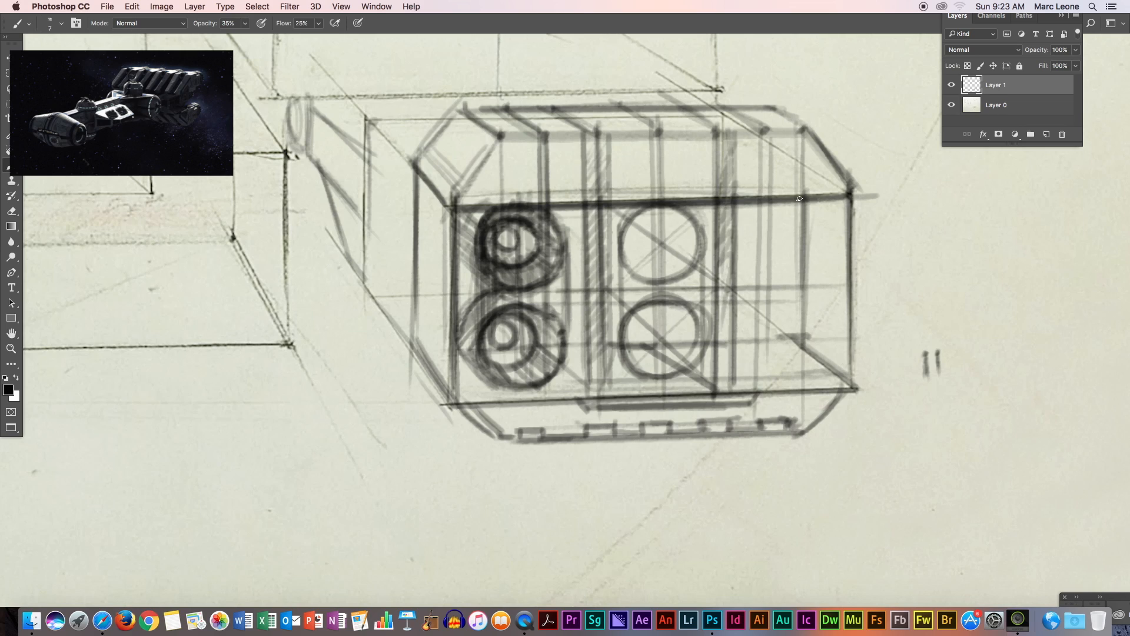
Add horizontal guidelines and two stacked thruster circles in the bay nearest the front face's far edge
drag(850, 203, 723, 202)
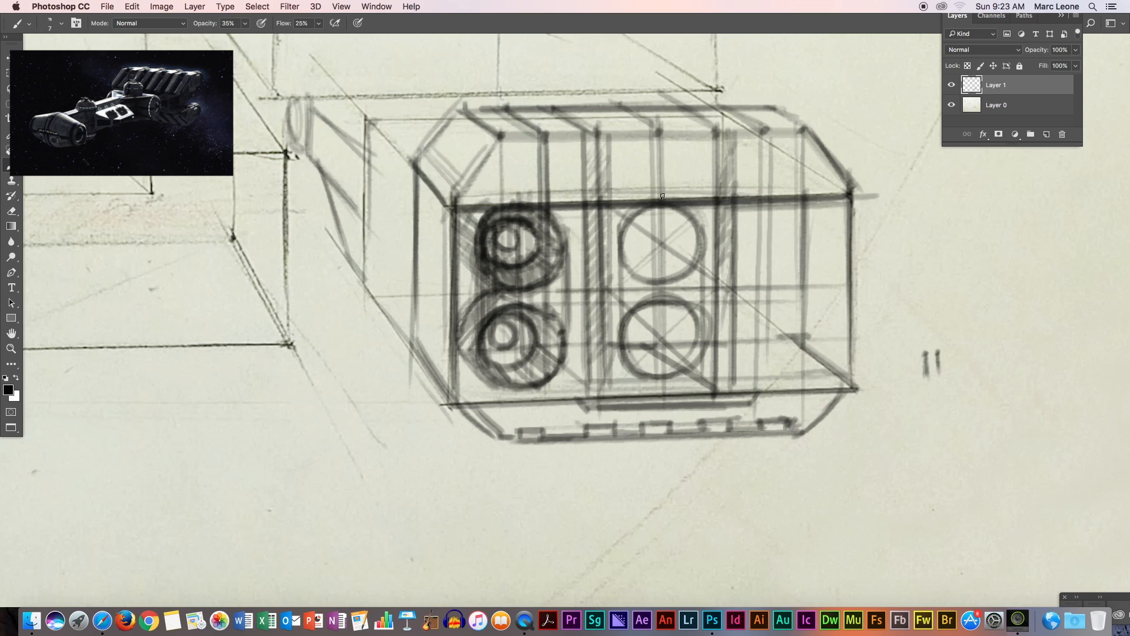
drag(852, 274, 727, 279)
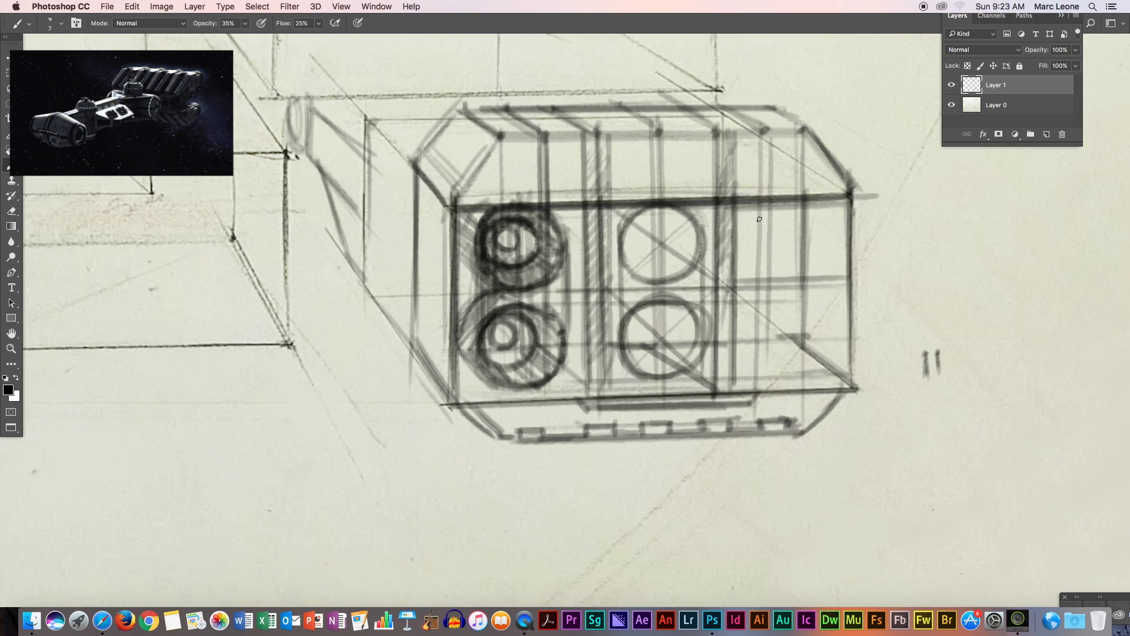
drag(751, 197, 752, 268)
mouse_move(824, 199)
mouse_down()
mouse_move(832, 232)
mouse_move(826, 218)
mouse_up()
mouse_move(759, 203)
mouse_down()
mouse_move(753, 214)
mouse_move(781, 201)
mouse_move(825, 253)
mouse_move(819, 274)
mouse_move(826, 232)
mouse_move(759, 276)
mouse_move(815, 220)
mouse_up()
mouse_move(756, 321)
mouse_down()
mouse_move(818, 306)
mouse_move(748, 341)
mouse_move(823, 356)
mouse_move(792, 368)
mouse_move(818, 362)
mouse_move(824, 340)
mouse_move(750, 356)
mouse_move(823, 317)
mouse_move(792, 375)
mouse_up()
mouse_move(815, 295)
mouse_down()
mouse_move(743, 343)
mouse_move(823, 329)
mouse_move(816, 349)
mouse_up()
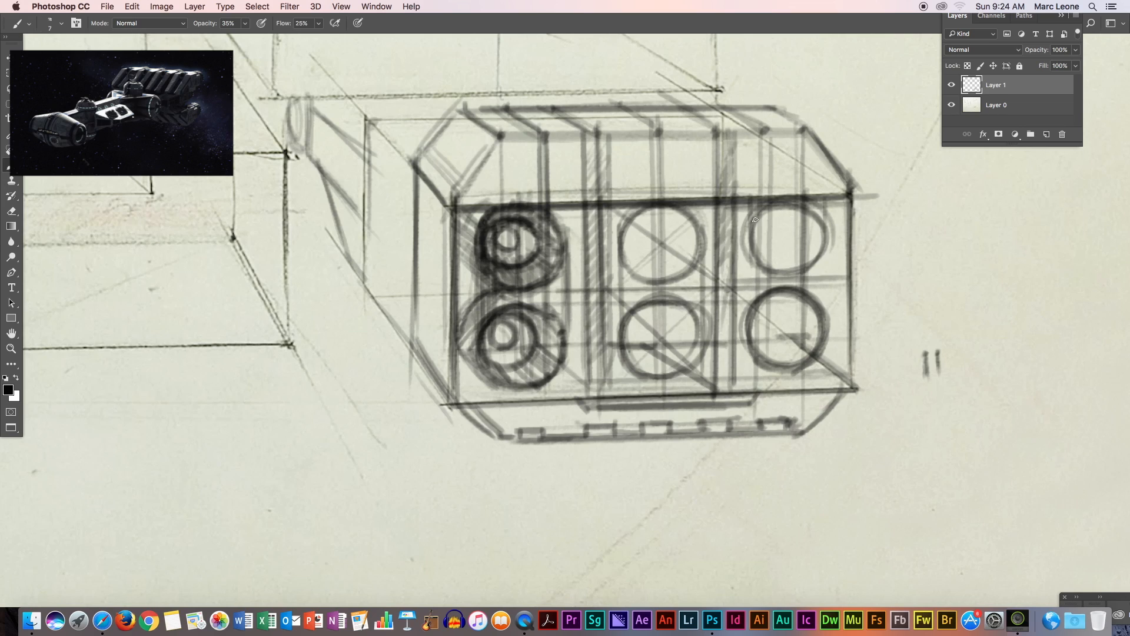
Draw nested inner rings and shading inside the four new thrusters and darken the divider between their bays
mouse_move(680, 223)
mouse_down()
mouse_move(624, 233)
mouse_move(668, 253)
mouse_move(627, 259)
mouse_move(662, 248)
mouse_move(625, 246)
mouse_up()
mouse_move(778, 203)
mouse_down()
mouse_move(746, 241)
mouse_move(788, 215)
mouse_move(771, 209)
mouse_move(785, 244)
mouse_move(756, 227)
mouse_move(765, 241)
mouse_move(747, 215)
mouse_move(746, 235)
mouse_move(764, 225)
mouse_up()
mouse_move(701, 308)
mouse_down()
mouse_move(639, 321)
mouse_move(683, 350)
mouse_move(629, 337)
mouse_up()
mouse_move(748, 324)
mouse_down()
mouse_move(771, 300)
mouse_move(791, 319)
mouse_move(754, 339)
mouse_move(792, 306)
mouse_move(748, 329)
mouse_move(761, 310)
mouse_move(768, 326)
mouse_move(754, 316)
mouse_move(753, 330)
mouse_up()
mouse_move(701, 248)
mouse_down()
mouse_move(606, 265)
mouse_move(624, 277)
mouse_move(606, 259)
mouse_move(635, 285)
mouse_up()
mouse_move(608, 354)
mouse_down()
mouse_move(624, 371)
mouse_move(609, 353)
mouse_up()
drag(642, 293, 677, 300)
mouse_move(611, 339)
mouse_down()
mouse_move(633, 286)
mouse_move(603, 371)
mouse_up()
drag(747, 353, 757, 361)
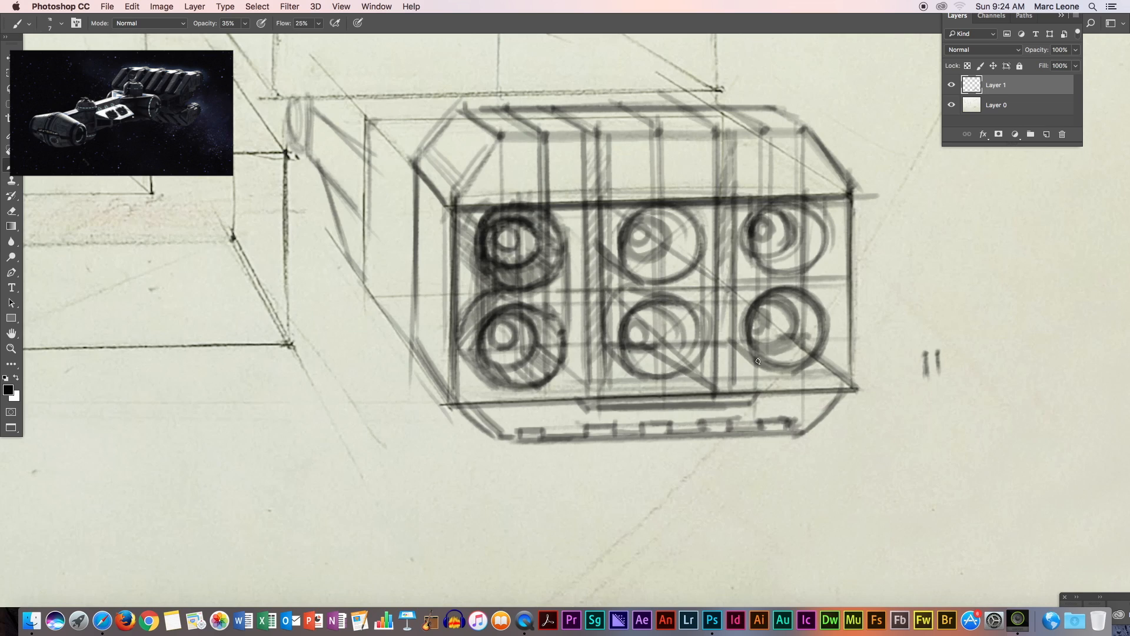
mouse_move(750, 287)
mouse_down()
mouse_move(782, 281)
mouse_move(737, 306)
mouse_move(759, 269)
mouse_up()
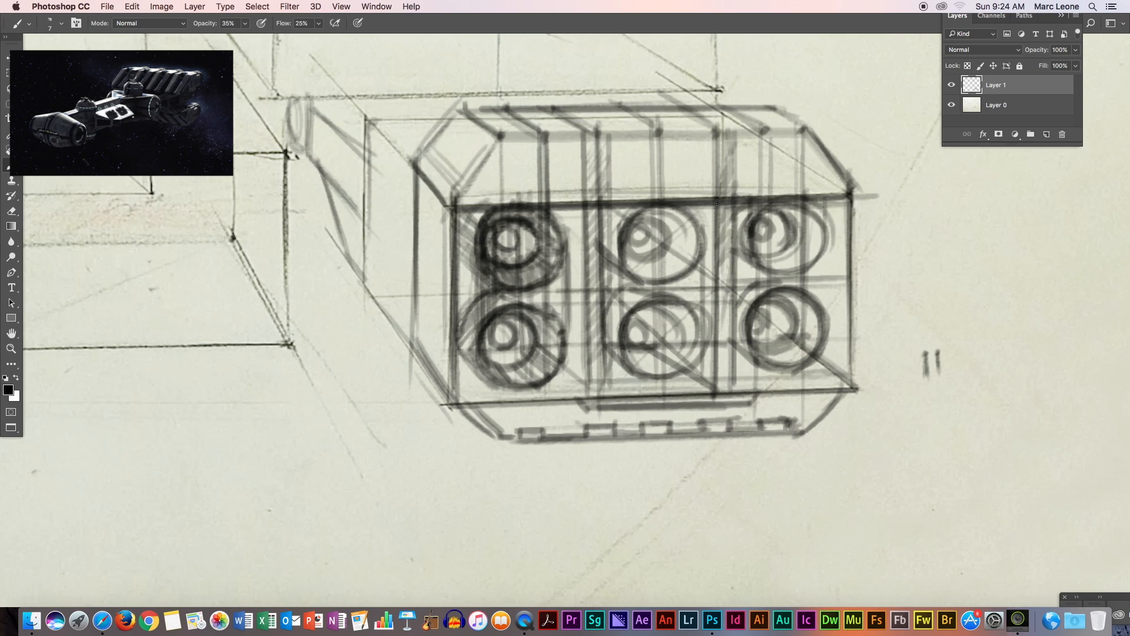
mouse_move(717, 202)
mouse_down()
mouse_move(721, 328)
mouse_move(734, 355)
mouse_up()
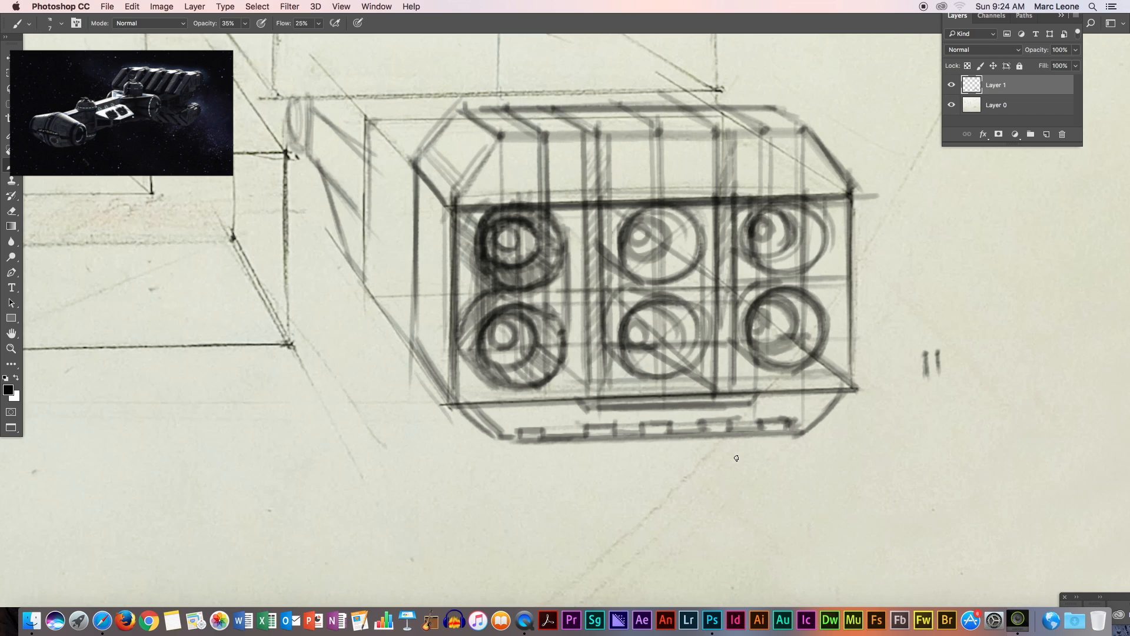
Reinforce the front face's top and bottom edges and add short angled lips at all four ends
mouse_move(870, 205)
mouse_down()
mouse_move(836, 195)
mouse_move(462, 207)
mouse_move(454, 228)
mouse_up()
drag(879, 192, 852, 206)
drag(857, 389, 440, 405)
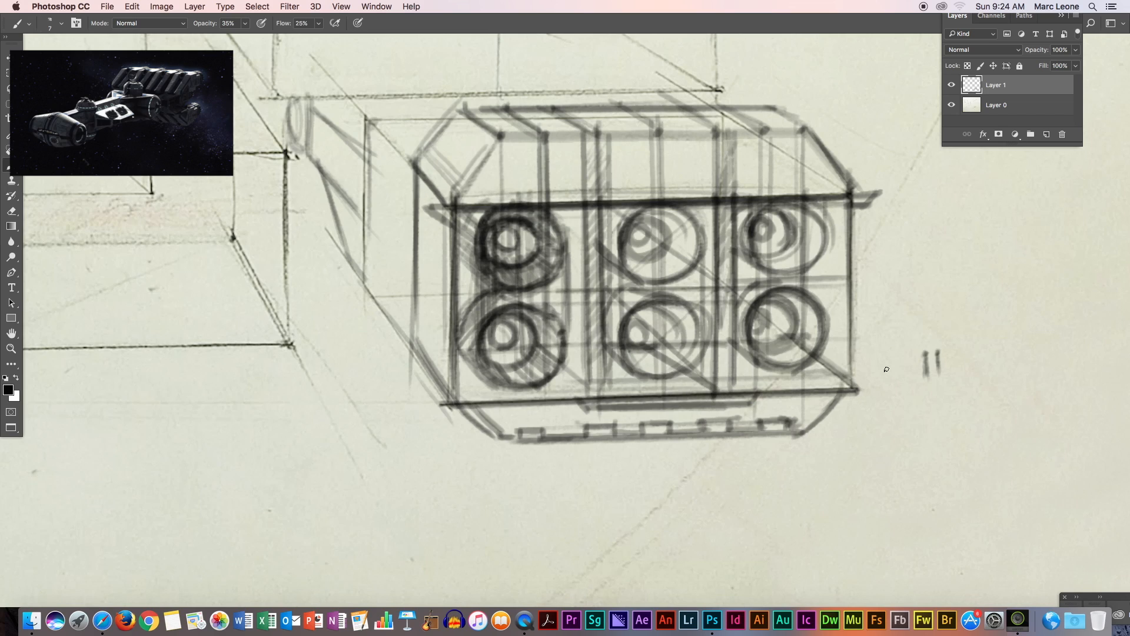
mouse_move(876, 376)
mouse_down()
mouse_move(850, 381)
mouse_move(858, 389)
mouse_up()
drag(441, 402, 426, 383)
drag(426, 384, 451, 389)
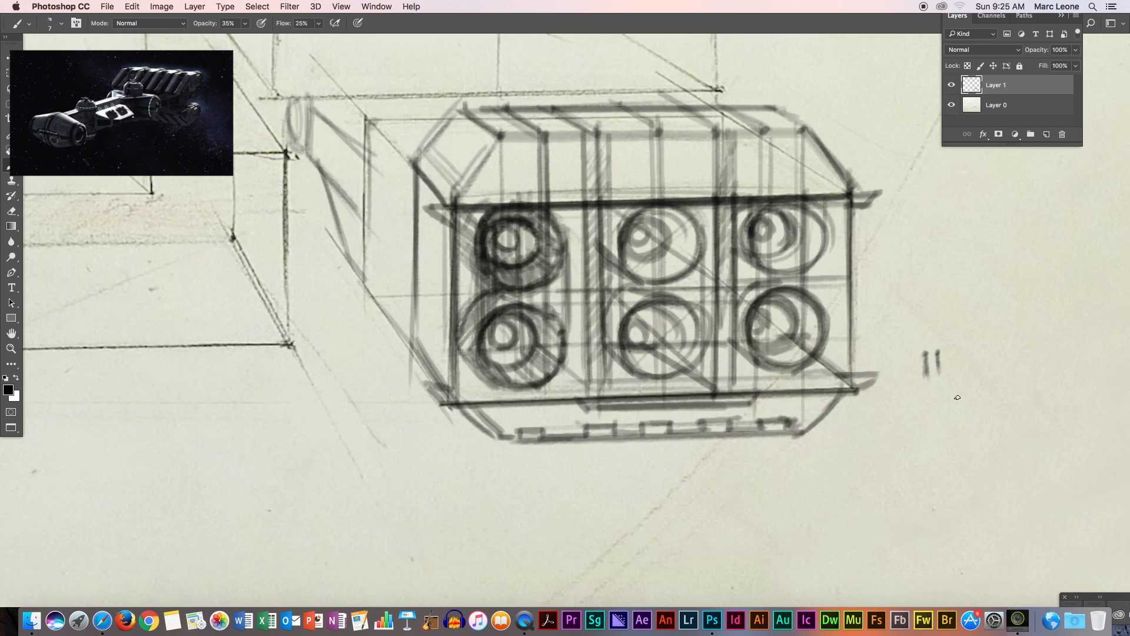
Sketch direction arrows beside the hull and extend thick angled struts outward from the front face's two bottom corners
mouse_move(1043, 327)
mouse_down()
mouse_move(940, 387)
mouse_move(900, 389)
mouse_move(1006, 440)
mouse_up()
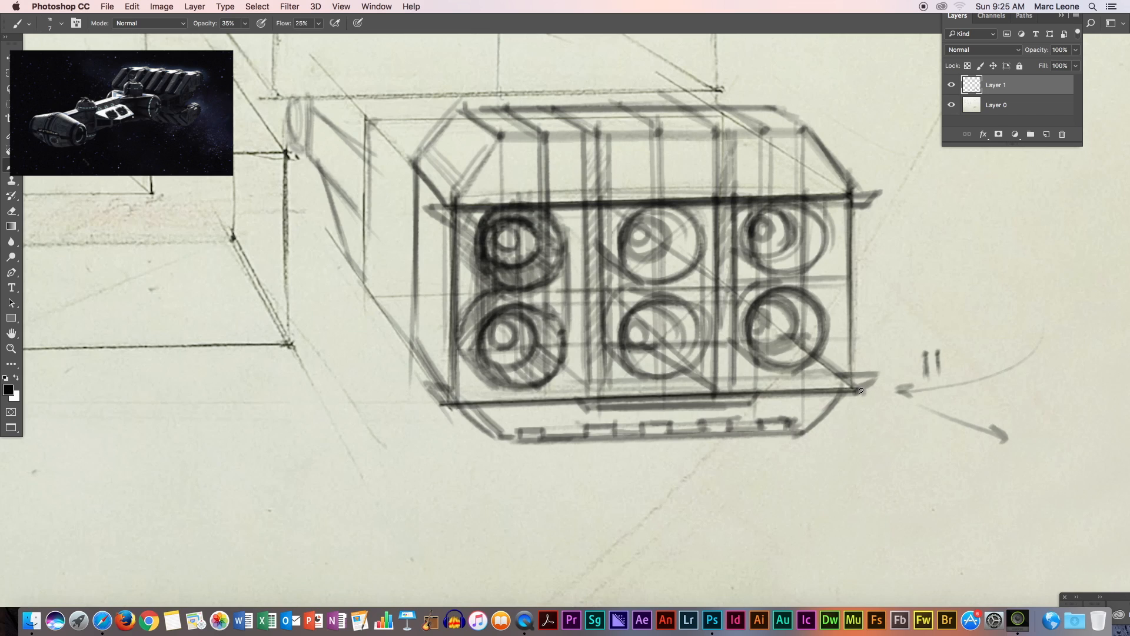
drag(854, 389, 926, 443)
drag(856, 396, 909, 442)
drag(455, 402, 498, 470)
drag(451, 409, 482, 460)
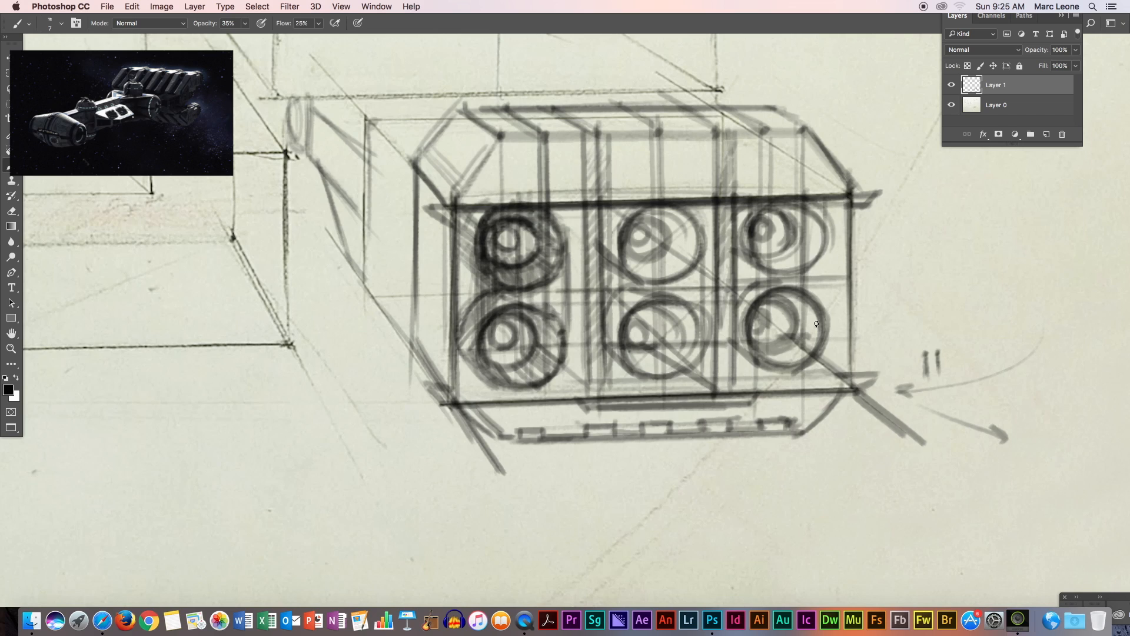
Darken the vertical edges and the receding top and bottom edges of the hull's side panel
drag(501, 127, 500, 191)
drag(414, 158, 412, 339)
drag(420, 159, 412, 377)
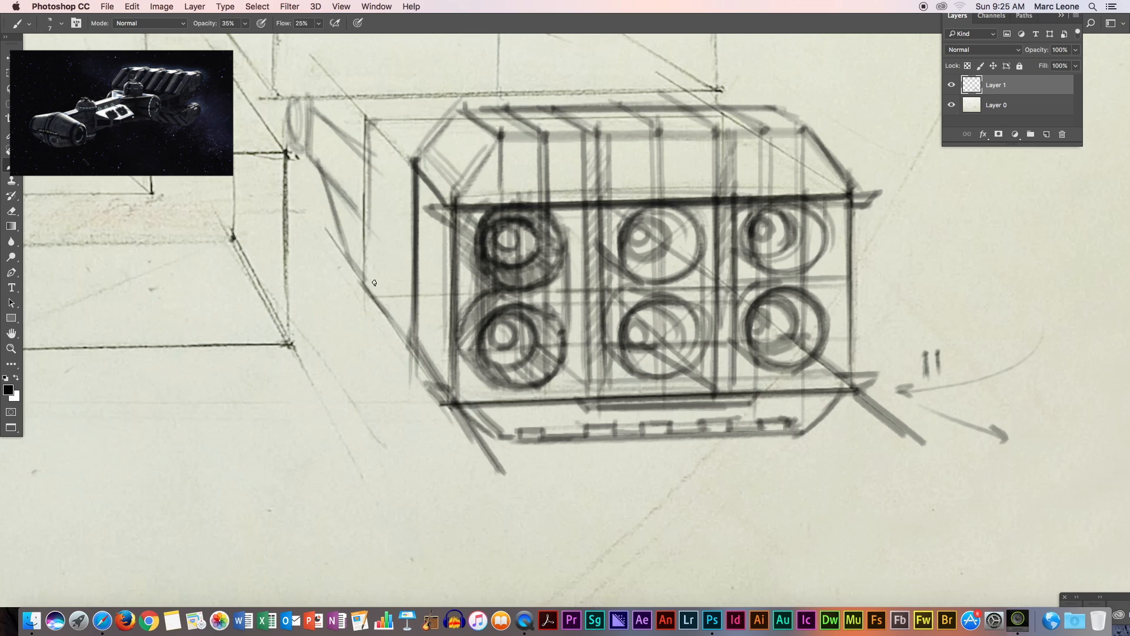
drag(364, 269, 415, 331)
mouse_move(368, 123)
mouse_down()
mouse_move(376, 283)
mouse_move(363, 251)
mouse_move(373, 282)
mouse_move(373, 110)
mouse_move(363, 250)
mouse_up()
drag(371, 120, 413, 173)
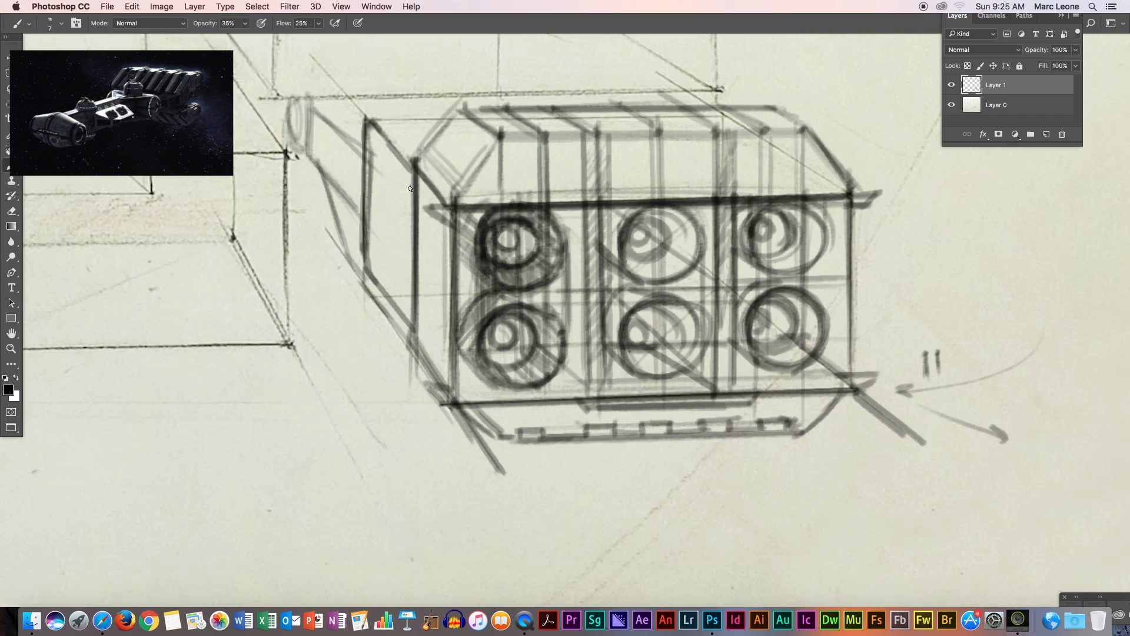
Divide the side panel with crossed diagonals and a vertical centre line, and darken the rounded barrel ends behind it
drag(371, 120, 417, 340)
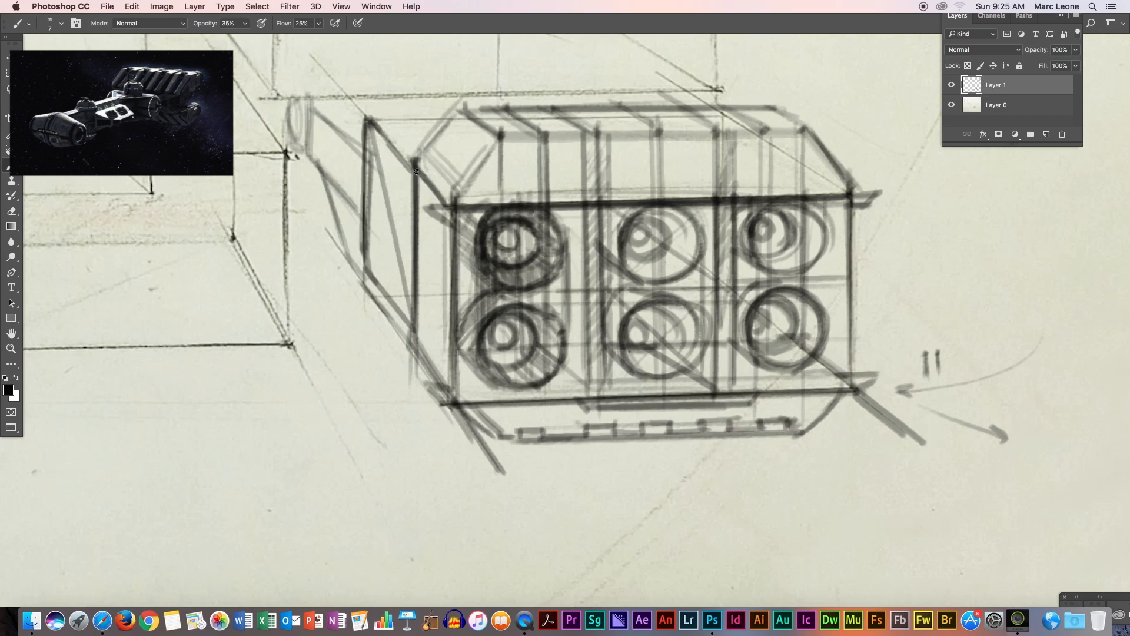
drag(416, 168, 364, 270)
mouse_move(393, 133)
mouse_down()
mouse_move(391, 198)
mouse_move(403, 140)
mouse_move(392, 133)
mouse_move(388, 263)
mouse_move(388, 133)
mouse_move(387, 291)
mouse_move(362, 267)
mouse_move(389, 299)
mouse_move(379, 271)
mouse_up()
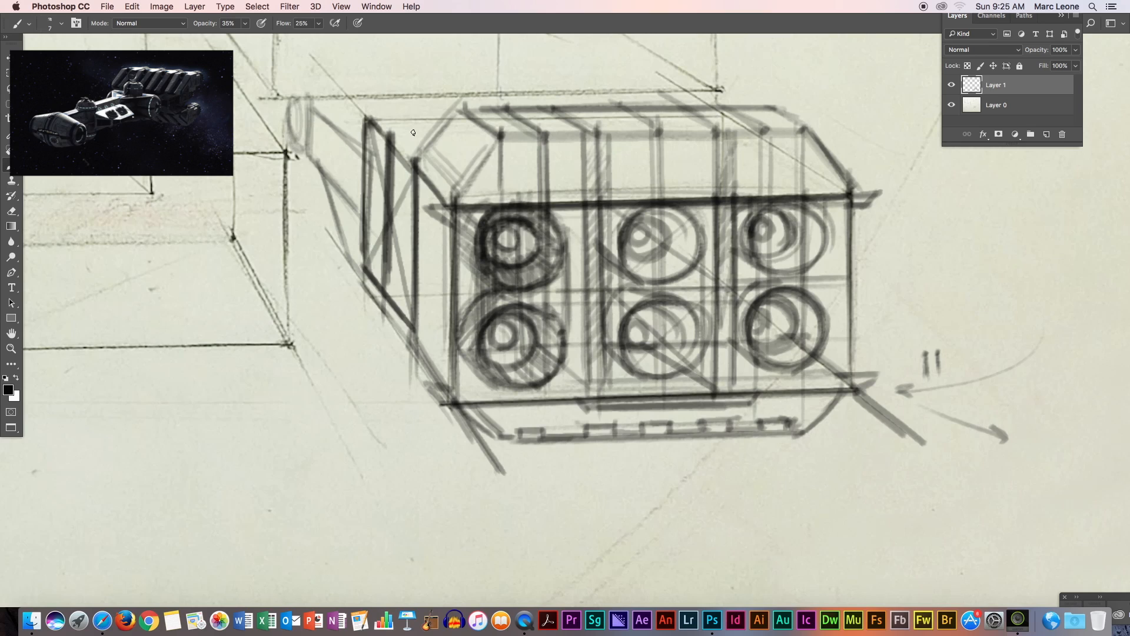
drag(359, 265, 323, 222)
mouse_move(318, 169)
mouse_down()
mouse_move(302, 109)
mouse_move(311, 158)
mouse_move(307, 120)
mouse_move(323, 113)
mouse_move(311, 111)
mouse_move(309, 148)
mouse_move(306, 121)
mouse_move(325, 113)
mouse_move(309, 119)
mouse_move(298, 81)
mouse_move(287, 107)
mouse_move(301, 151)
mouse_move(291, 102)
mouse_move(302, 97)
mouse_move(291, 100)
mouse_move(290, 137)
mouse_move(302, 107)
mouse_up()
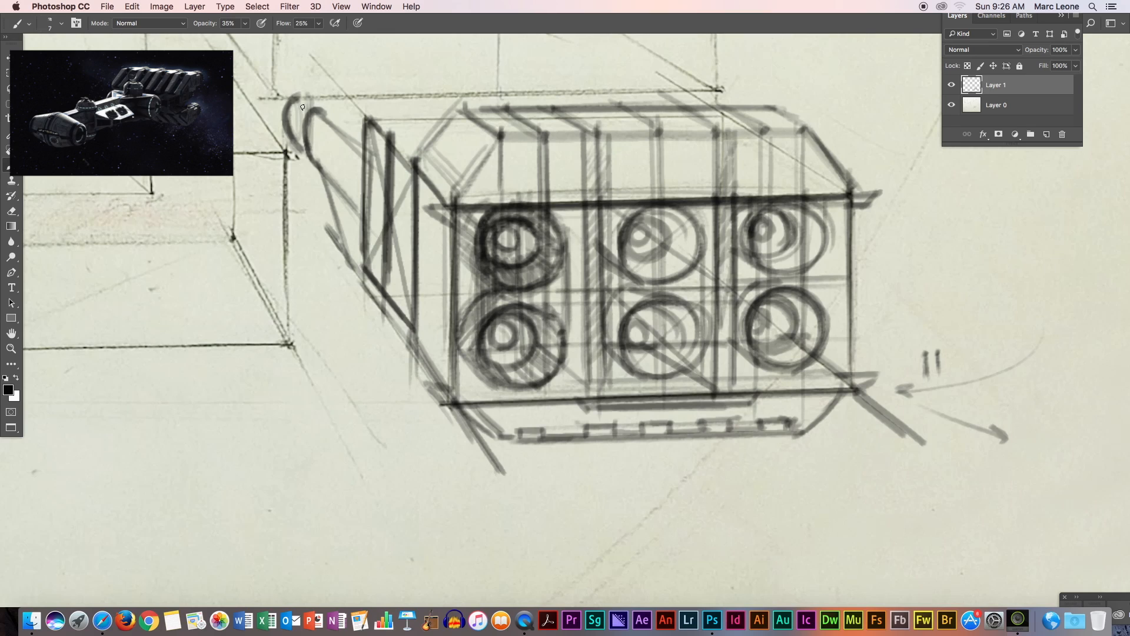
Draw four vertical antennas of varying height along the hull's rear top edge, with small box details around the third
click(20, 331)
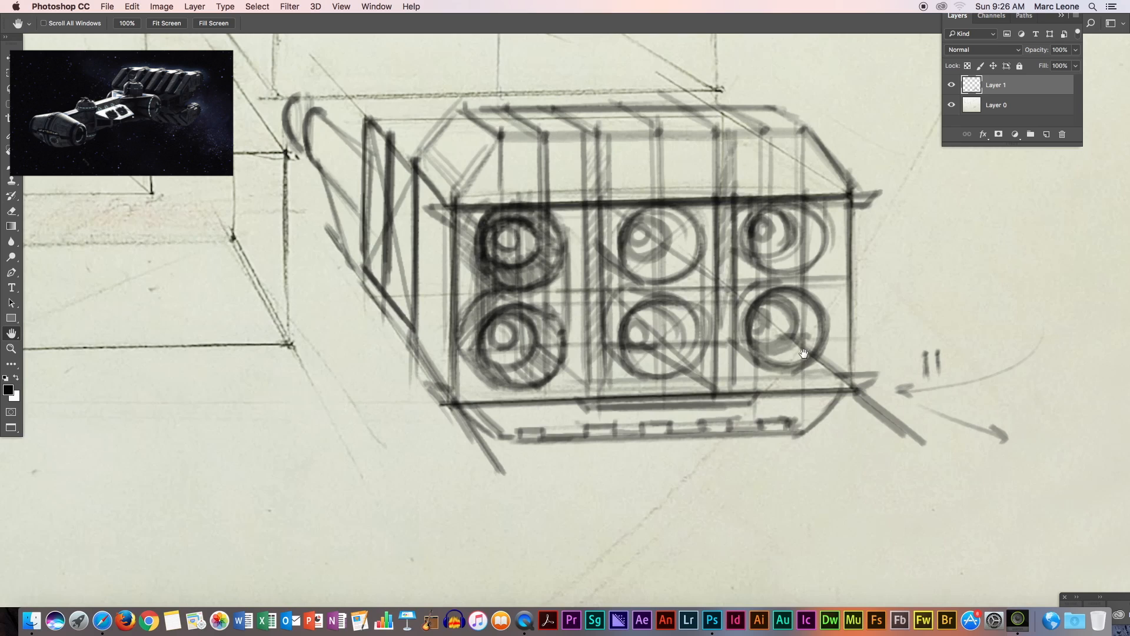
drag(766, 333, 773, 444)
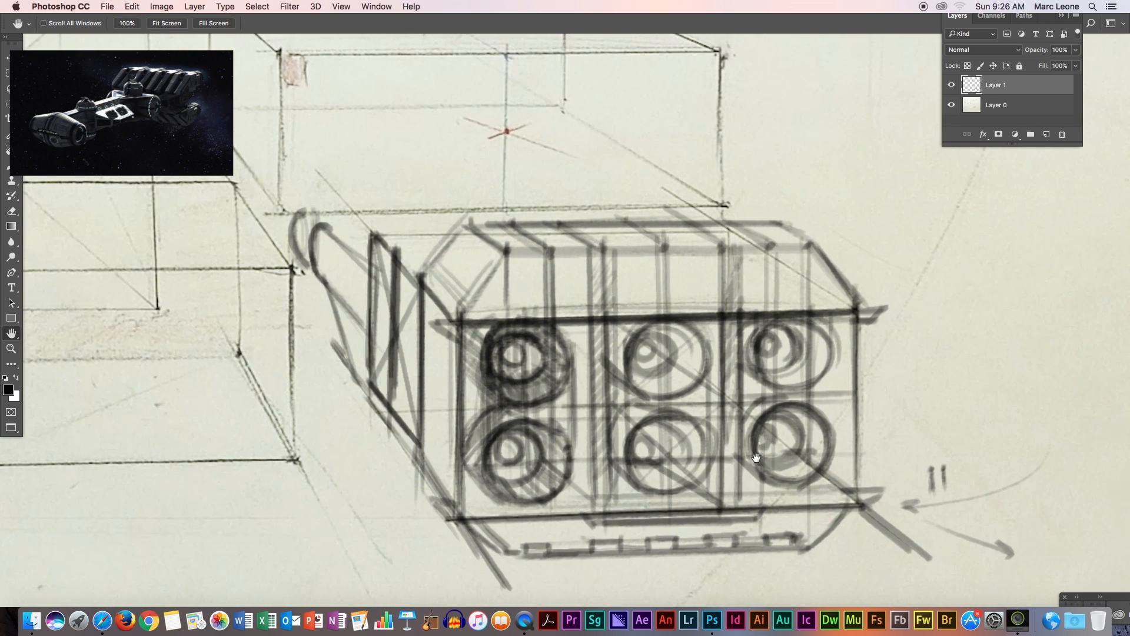
key(b)
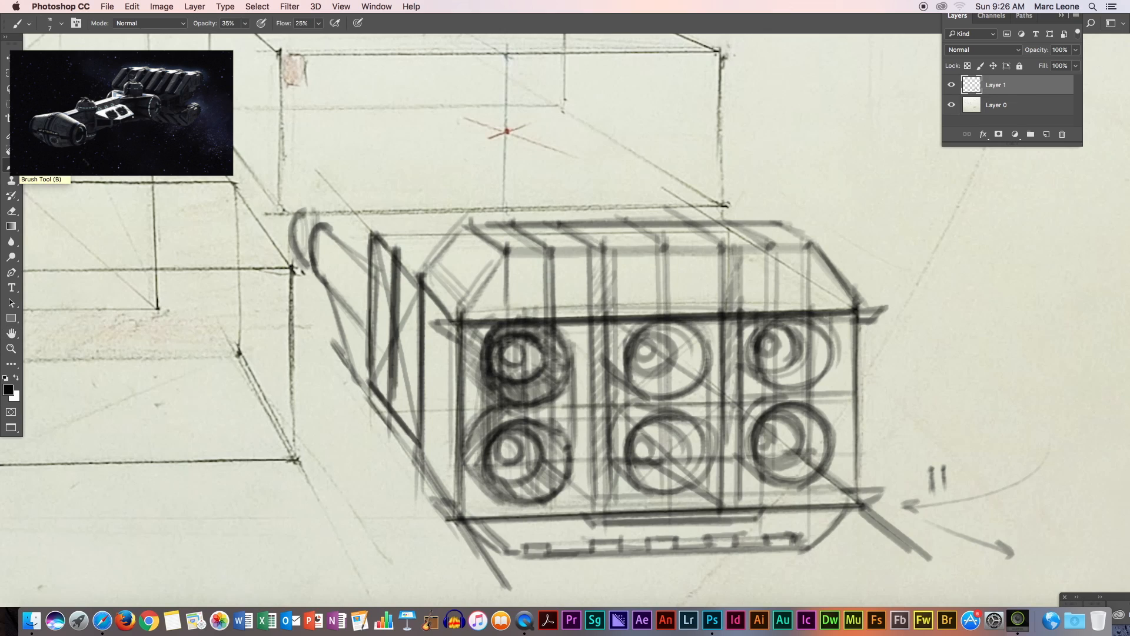
drag(516, 224, 516, 182)
drag(561, 230, 562, 171)
drag(630, 218, 631, 192)
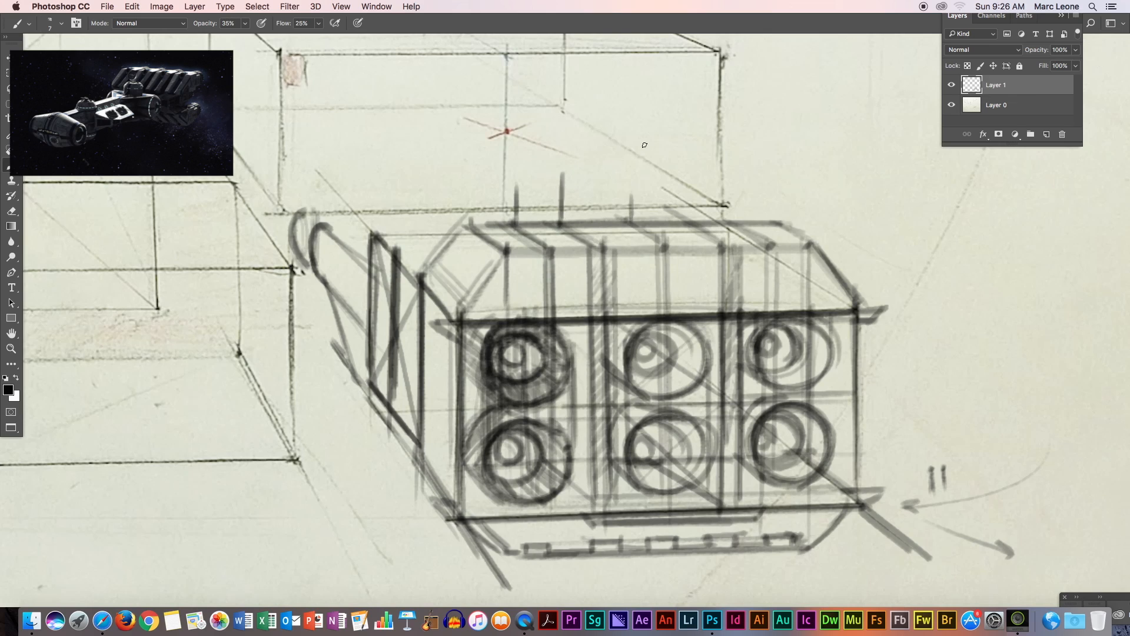
drag(691, 222, 692, 195)
mouse_move(641, 219)
mouse_down()
mouse_move(640, 206)
mouse_move(614, 205)
mouse_up()
mouse_move(649, 225)
mouse_down()
mouse_move(633, 220)
mouse_move(604, 252)
mouse_move(619, 234)
mouse_up()
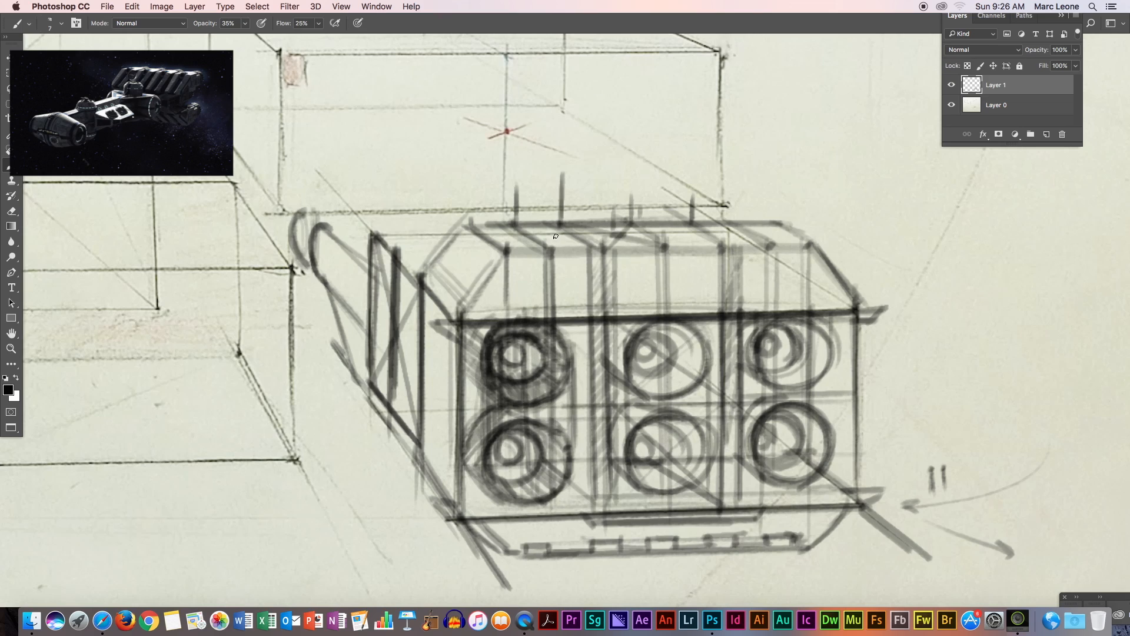
Hatch the slanted end facet of the top bevel with light diagonal strokes
mouse_move(460, 230)
mouse_down()
mouse_move(448, 263)
mouse_move(422, 283)
mouse_move(427, 273)
mouse_move(455, 307)
mouse_up()
mouse_move(432, 262)
mouse_down()
mouse_move(464, 296)
mouse_move(442, 263)
mouse_move(480, 277)
mouse_up()
drag(453, 247, 477, 266)
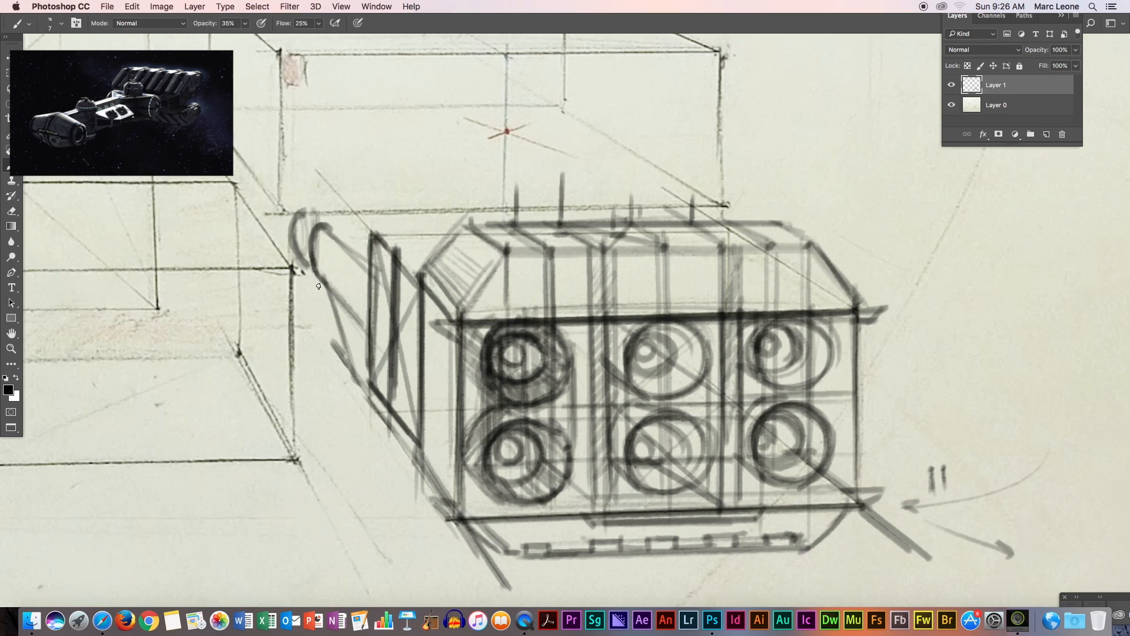
Strengthen the rear barrel's upper and lower contours and draw an inner curve at its rounded end
mouse_move(326, 296)
mouse_down()
mouse_move(353, 316)
mouse_move(312, 283)
mouse_move(365, 333)
mouse_move(321, 289)
mouse_up()
mouse_move(366, 264)
mouse_down()
mouse_move(327, 248)
mouse_move(354, 260)
mouse_move(337, 233)
mouse_move(369, 260)
mouse_move(354, 315)
mouse_up()
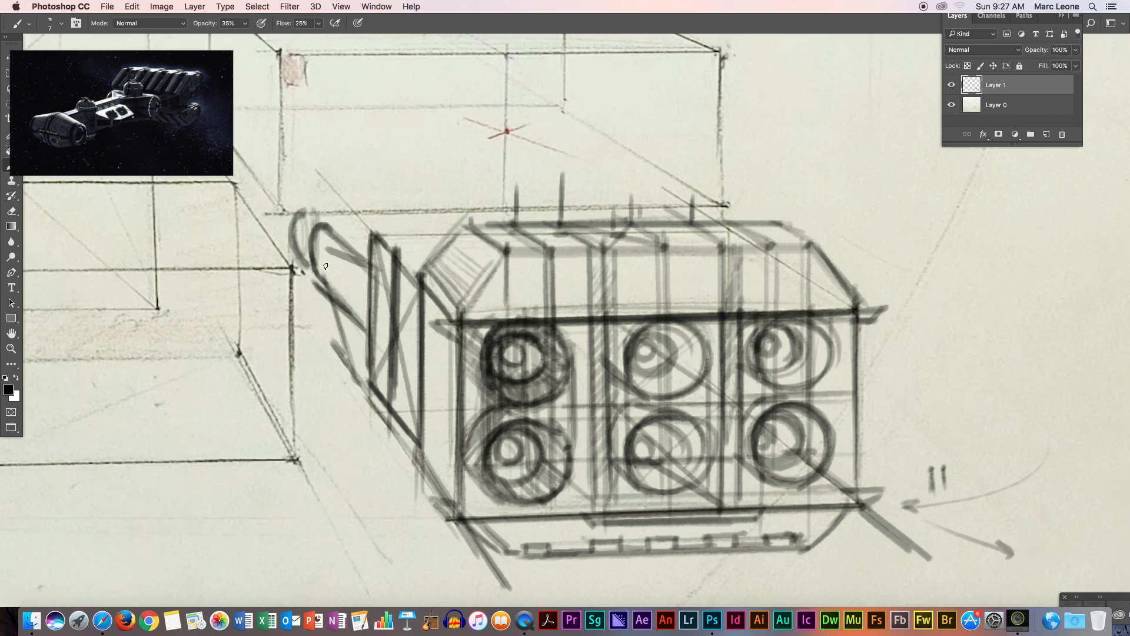
mouse_move(333, 248)
mouse_down()
mouse_move(320, 289)
mouse_move(315, 267)
mouse_move(337, 251)
mouse_move(316, 265)
mouse_move(314, 276)
mouse_move(336, 248)
mouse_move(318, 286)
mouse_move(314, 246)
mouse_move(323, 248)
mouse_move(307, 275)
mouse_move(326, 249)
mouse_move(317, 285)
mouse_move(324, 250)
mouse_move(314, 284)
mouse_move(316, 252)
mouse_move(317, 281)
mouse_move(308, 262)
mouse_move(310, 277)
mouse_move(324, 252)
mouse_move(317, 291)
mouse_up()
drag(374, 248, 372, 266)
Shade the side section behind the hull and darken its top edge and lower rear contour
drag(394, 229, 373, 235)
mouse_move(425, 270)
mouse_down()
mouse_move(464, 228)
mouse_move(424, 272)
mouse_up()
mouse_move(462, 230)
mouse_down()
mouse_move(379, 236)
mouse_move(346, 212)
mouse_move(372, 240)
mouse_move(351, 213)
mouse_up()
mouse_move(321, 270)
mouse_down()
mouse_move(335, 265)
mouse_move(356, 316)
mouse_move(351, 292)
mouse_move(363, 368)
mouse_move(376, 383)
mouse_move(385, 367)
mouse_move(407, 424)
mouse_move(416, 412)
mouse_move(417, 438)
mouse_up()
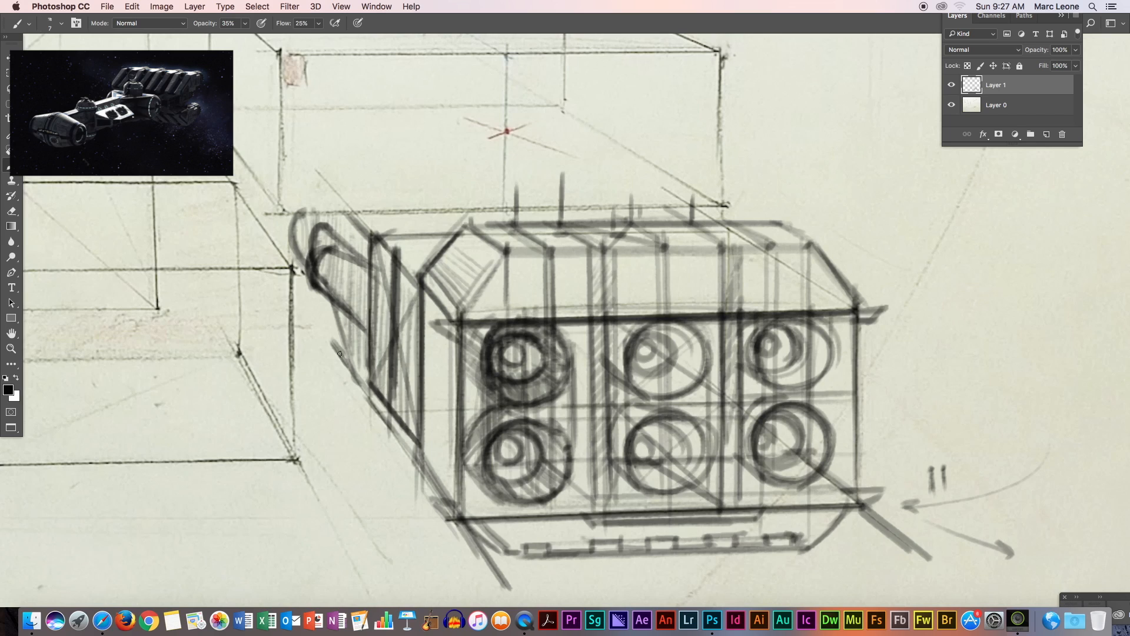
drag(330, 299, 353, 372)
Shade the insides of the small rectangular notches along the underside bevel
drag(610, 547, 616, 551)
drag(536, 543, 547, 555)
mouse_move(671, 548)
mouse_down()
mouse_move(664, 537)
mouse_move(789, 542)
mouse_up()
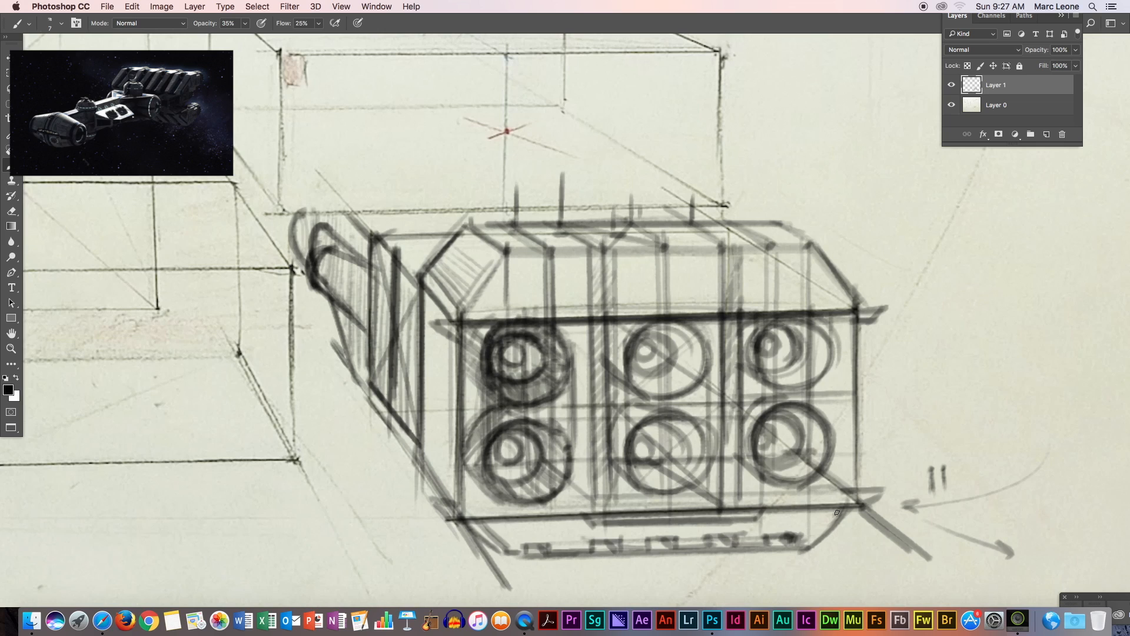
Examine the thruster block against the surrounding perspective boxes at several zoom levels
scroll(837, 512, down, 3)
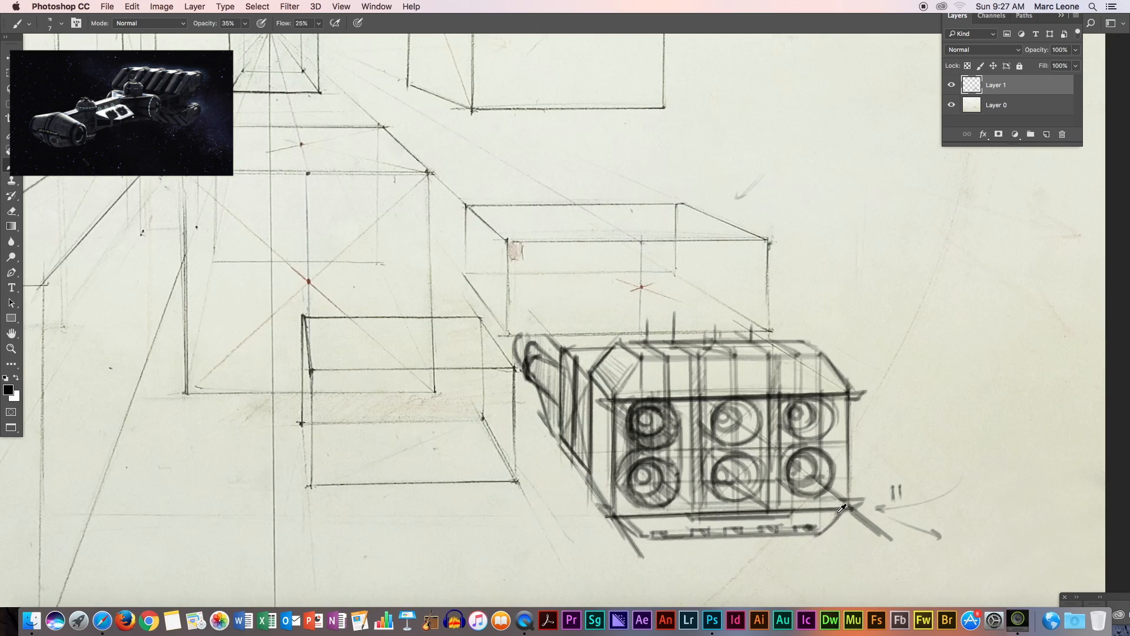
click(21, 331)
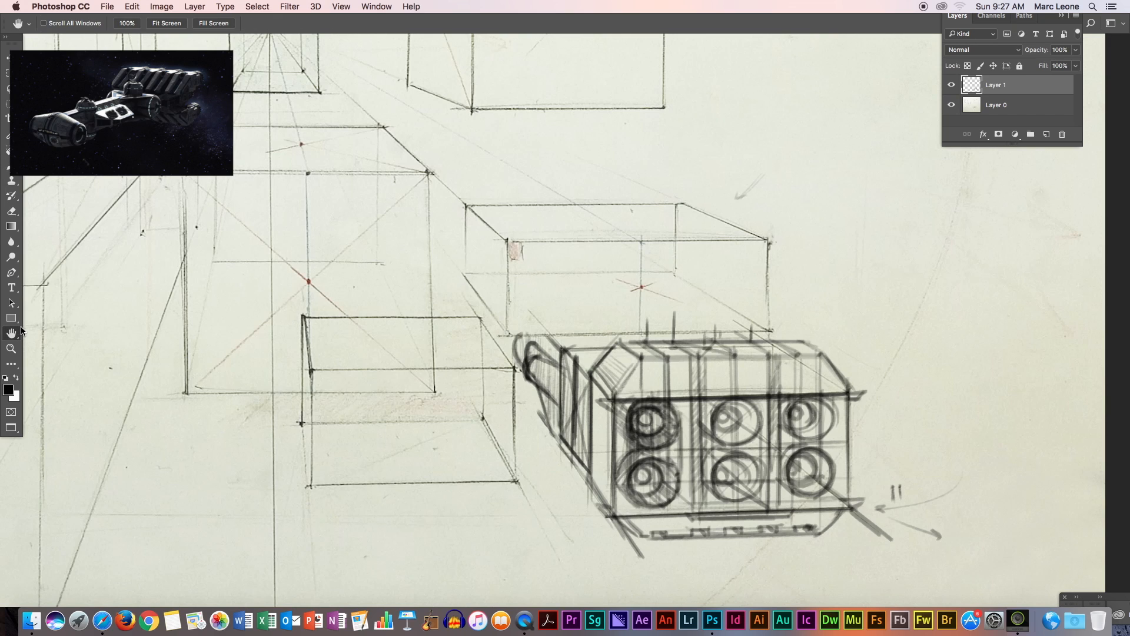
drag(785, 396, 742, 395)
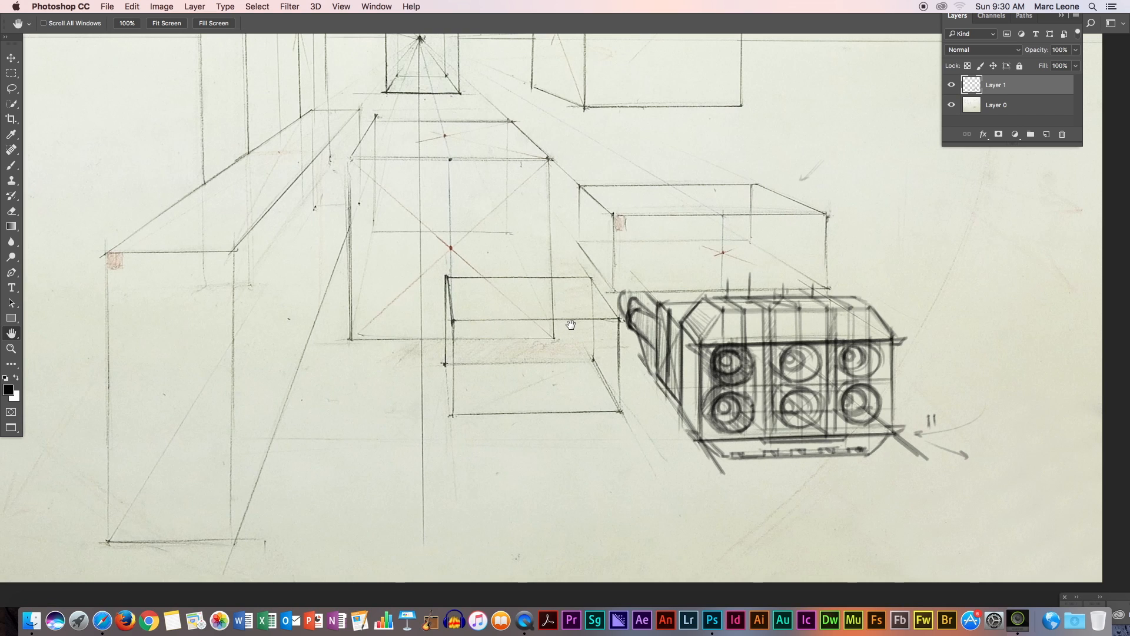
scroll(571, 323, up, 4)
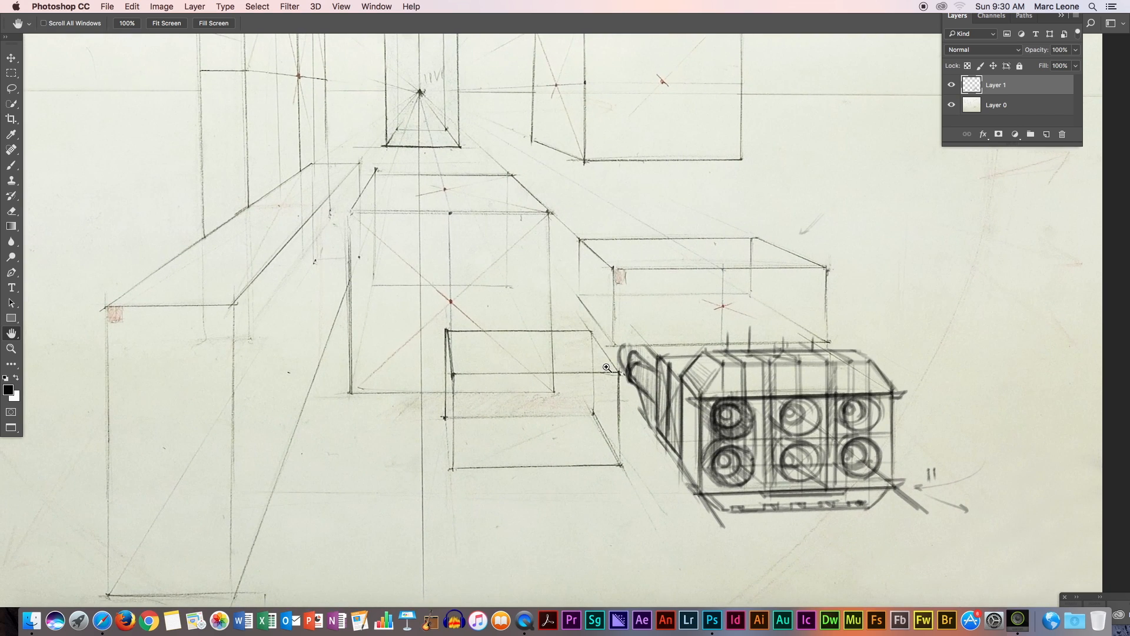
scroll(606, 367, up, 5)
drag(606, 372, 609, 371)
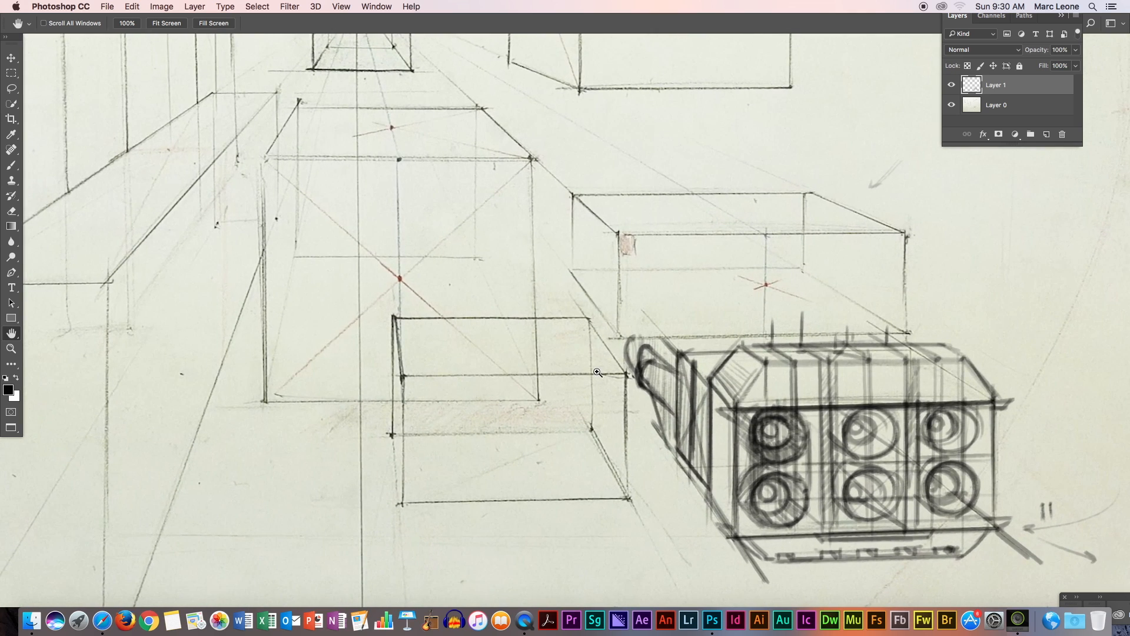
scroll(597, 372, down, 6)
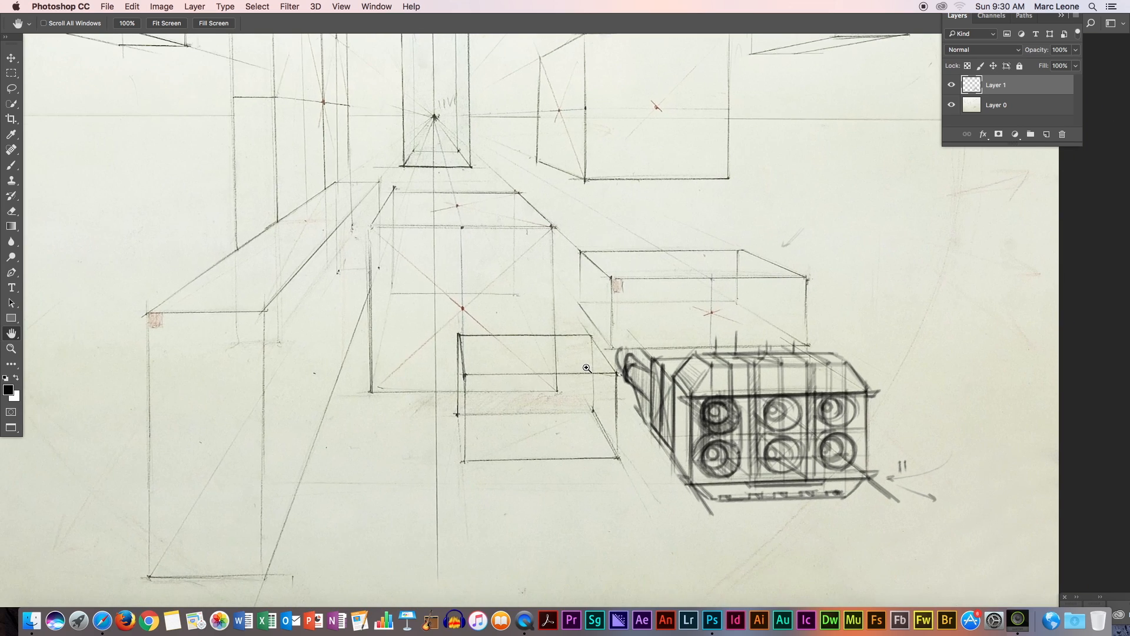
scroll(587, 367, down, 5)
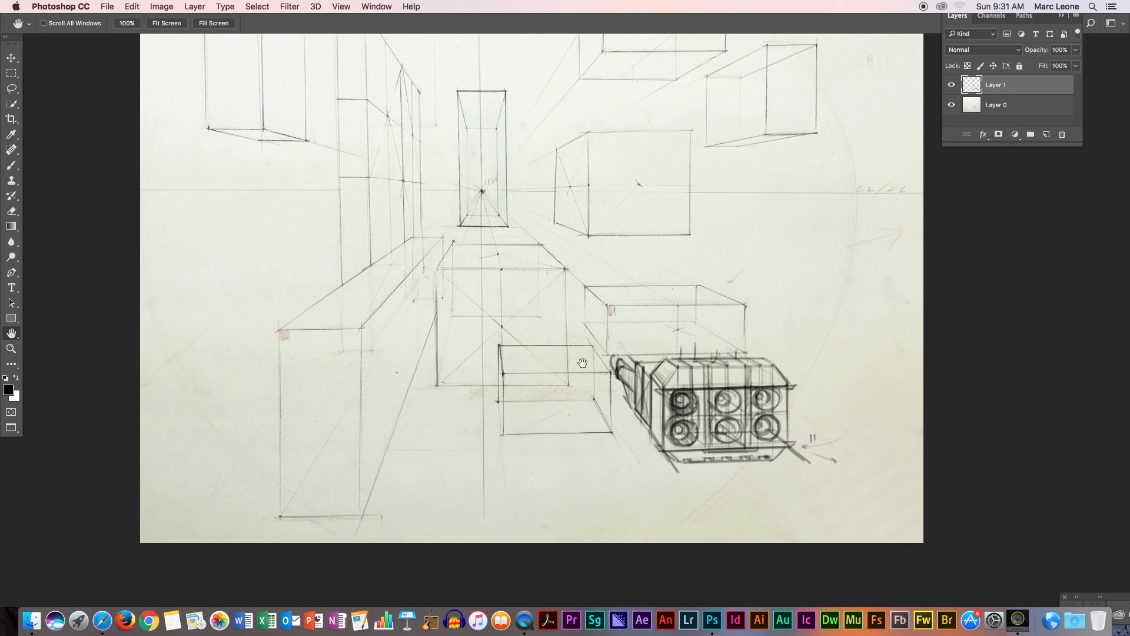
Draw two crossing diagonals on the top plane of the small box beside the thruster block's barrel
drag(585, 330, 598, 376)
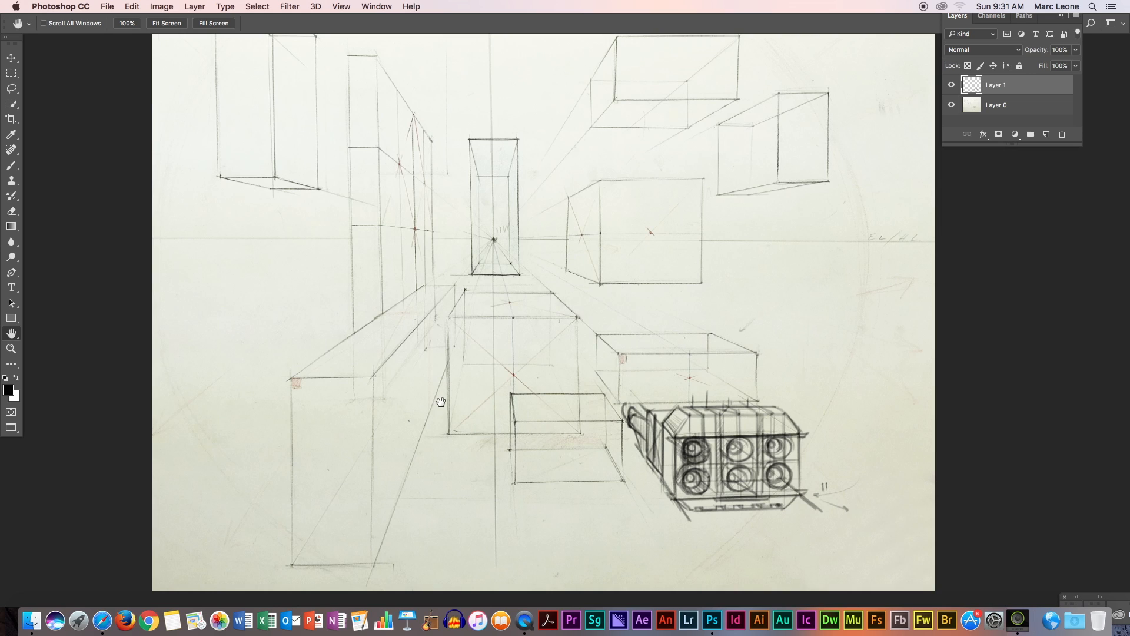
drag(553, 449, 531, 430)
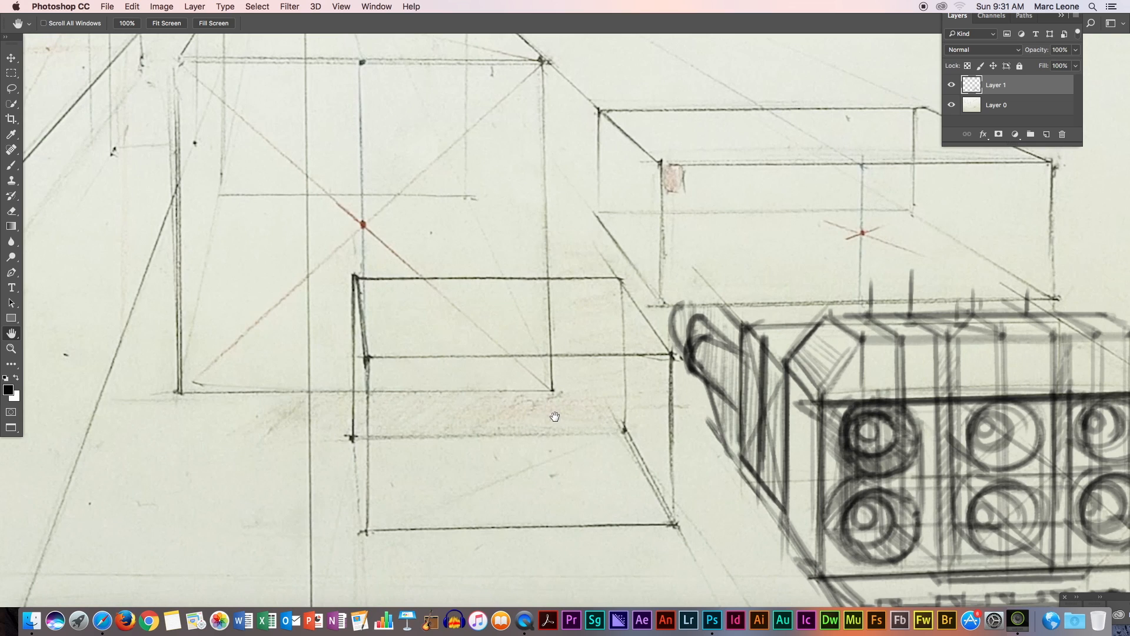
drag(555, 420, 565, 416)
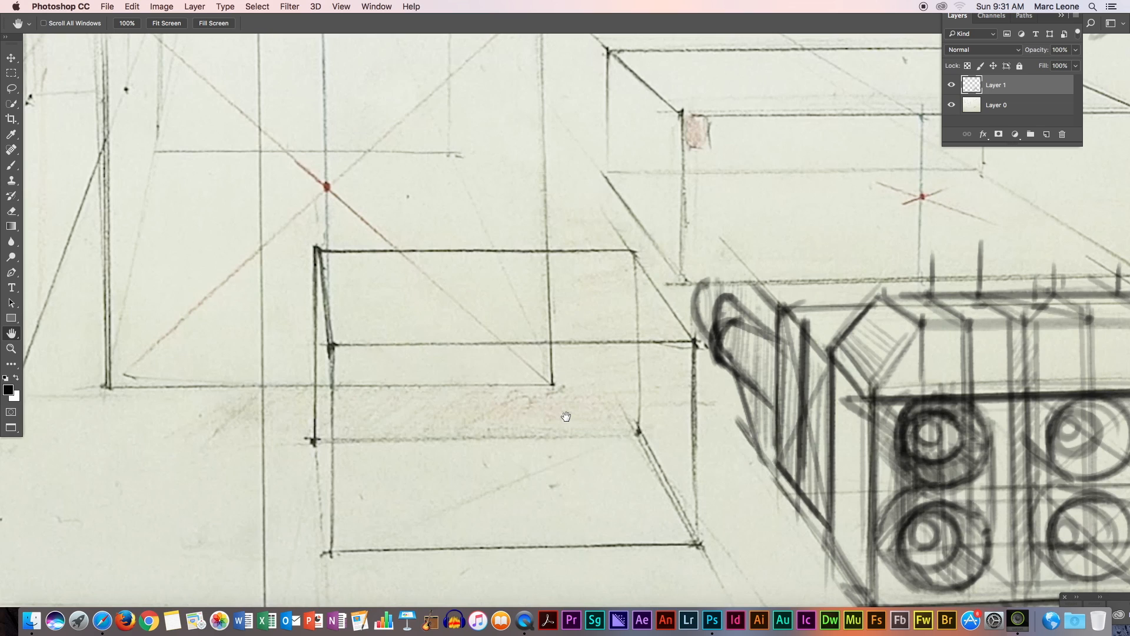
key(b)
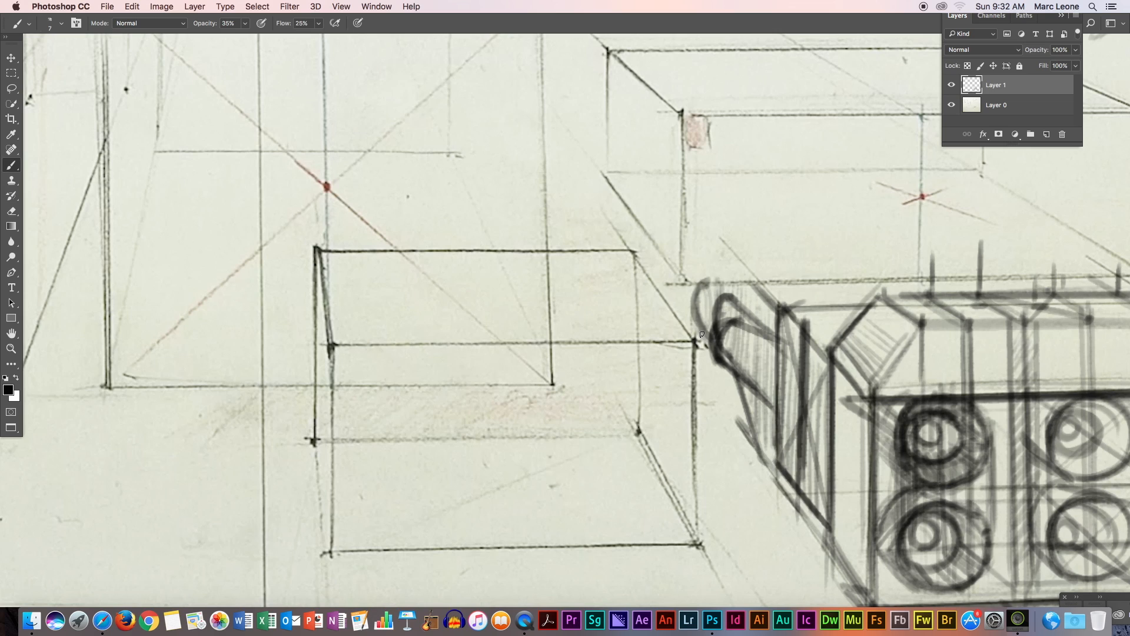
drag(633, 257, 384, 331)
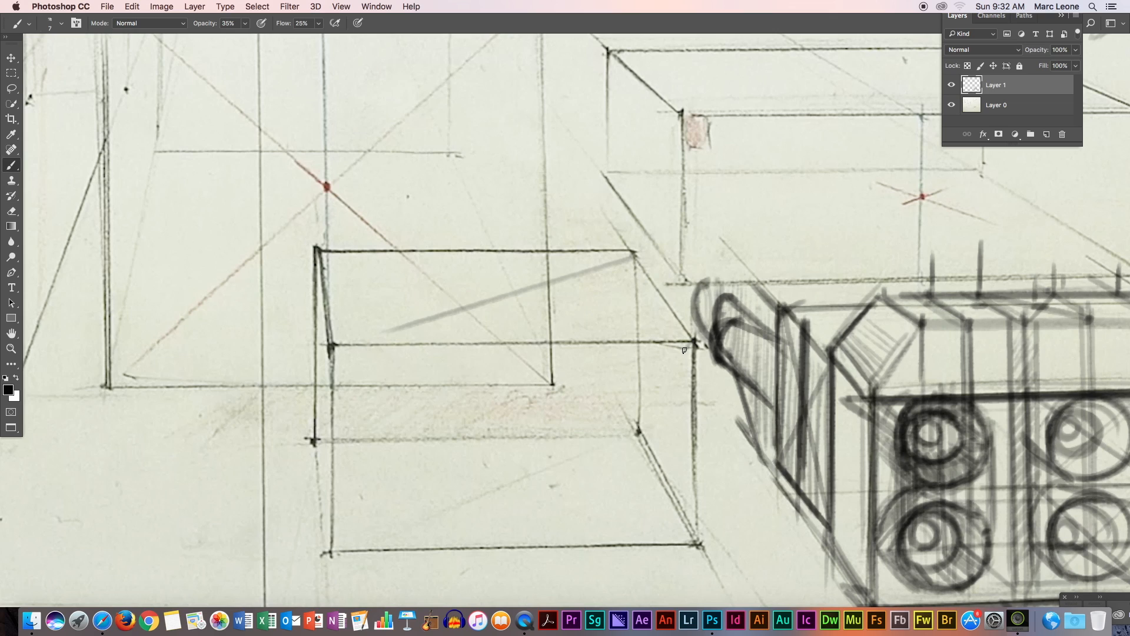
drag(689, 346, 464, 289)
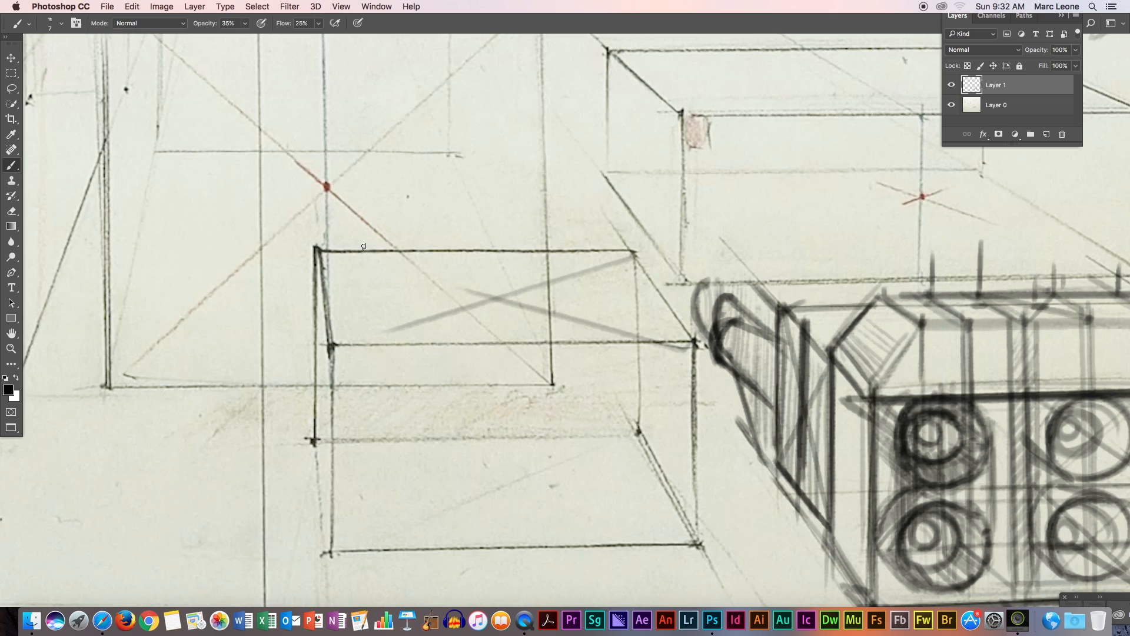
drag(693, 343, 445, 278)
Set the brush size to 6 and draw centre lines in both directions through the diagonals' crossing point
click(61, 23)
drag(70, 64, 68, 62)
click(486, 25)
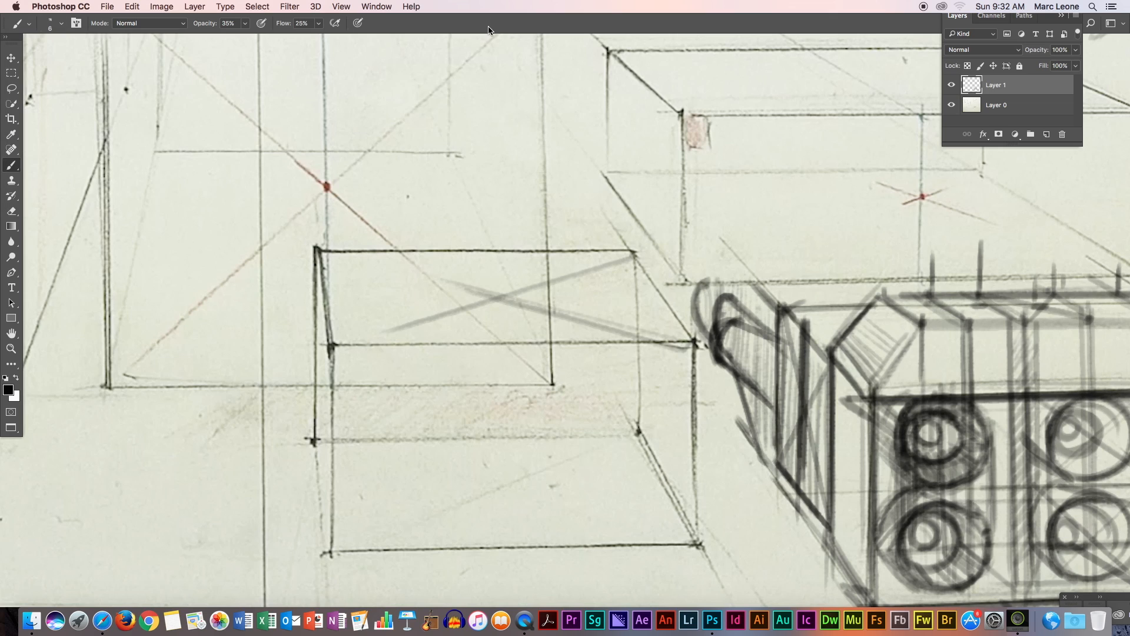
drag(488, 244, 514, 349)
drag(666, 295, 433, 296)
drag(667, 294, 311, 297)
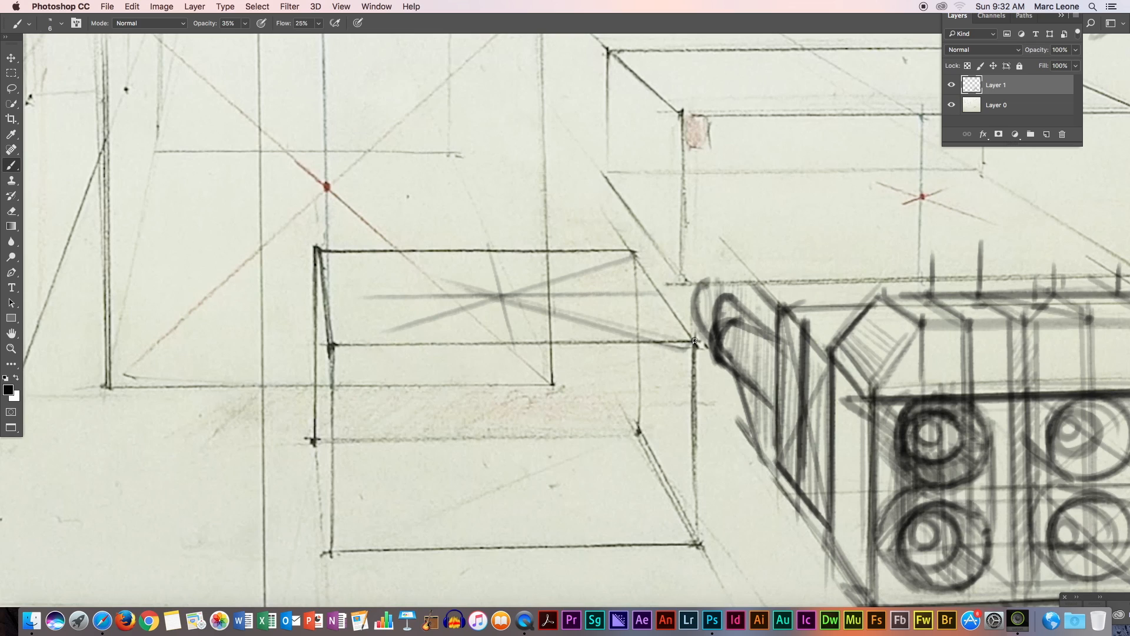
Taper the box's top plane with two inward-slanting side edges and a shorter back edge, and strengthen its receding centre line
mouse_move(694, 339)
mouse_down()
mouse_move(560, 254)
mouse_move(676, 328)
mouse_up()
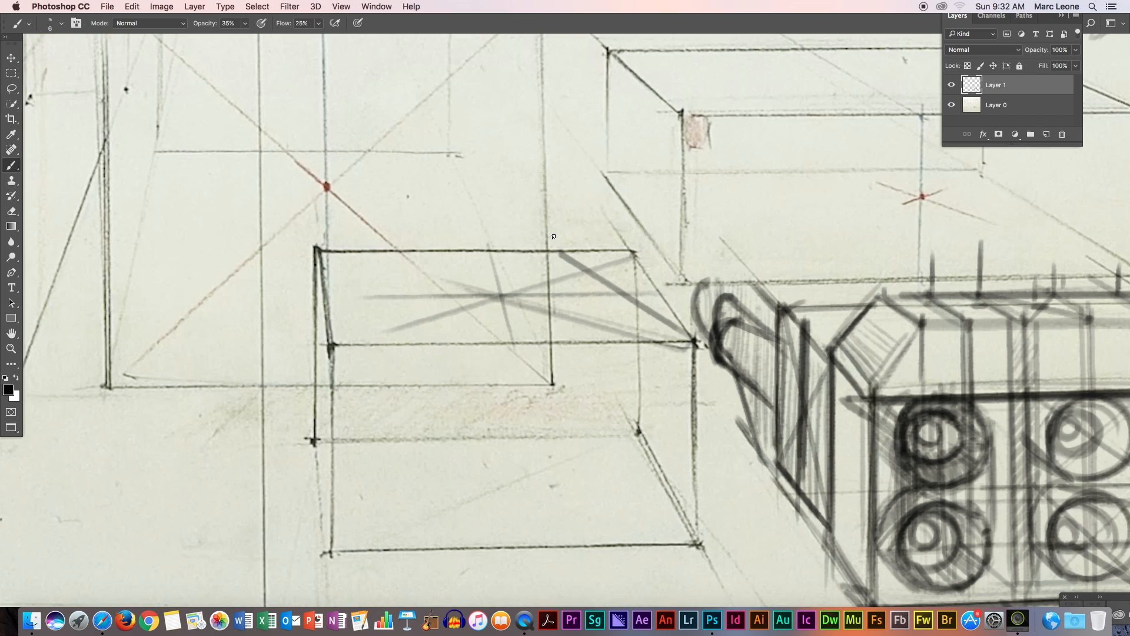
mouse_move(564, 254)
mouse_down()
mouse_move(434, 254)
mouse_move(515, 266)
mouse_move(422, 252)
mouse_move(322, 346)
mouse_move(426, 250)
mouse_move(396, 280)
mouse_up()
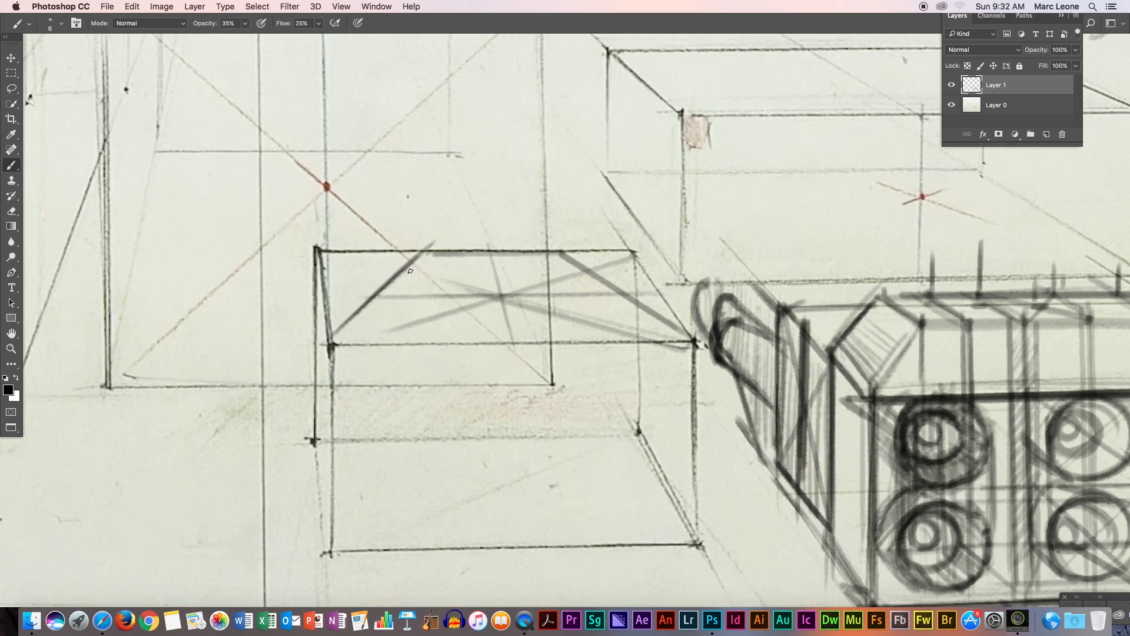
mouse_move(565, 252)
mouse_down()
mouse_move(428, 254)
mouse_move(497, 270)
mouse_move(512, 338)
mouse_up()
drag(486, 247, 503, 313)
drag(492, 248, 517, 340)
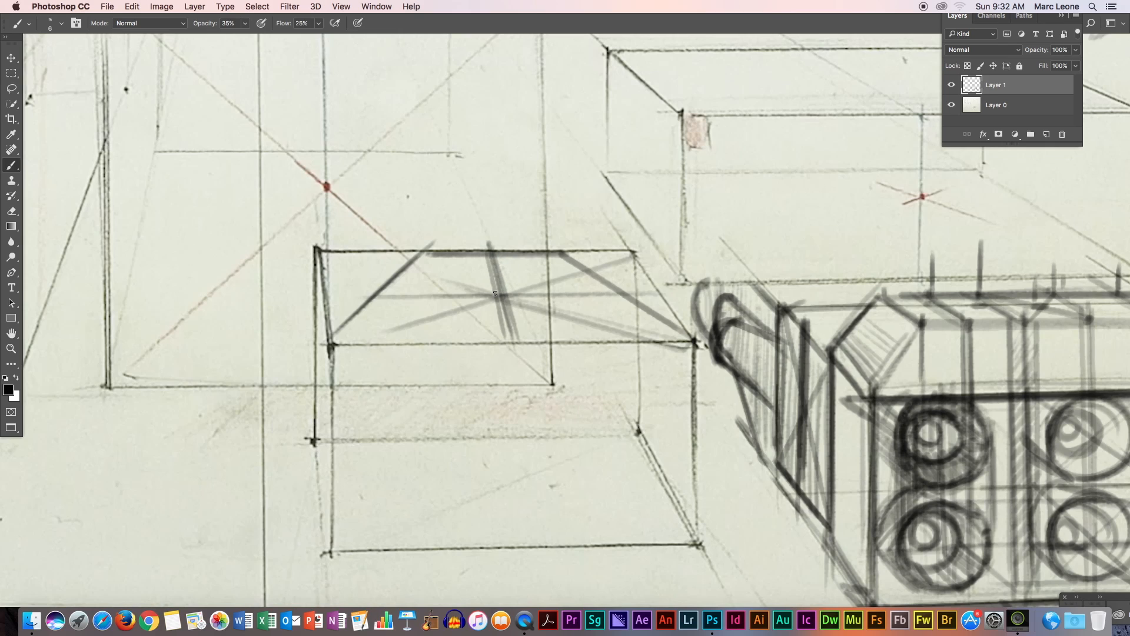
Draw an upright fin with a sloping top edge above the centre line and double its front vertical edge
drag(496, 277, 494, 214)
mouse_move(517, 343)
mouse_down()
mouse_move(516, 243)
mouse_move(523, 250)
mouse_up()
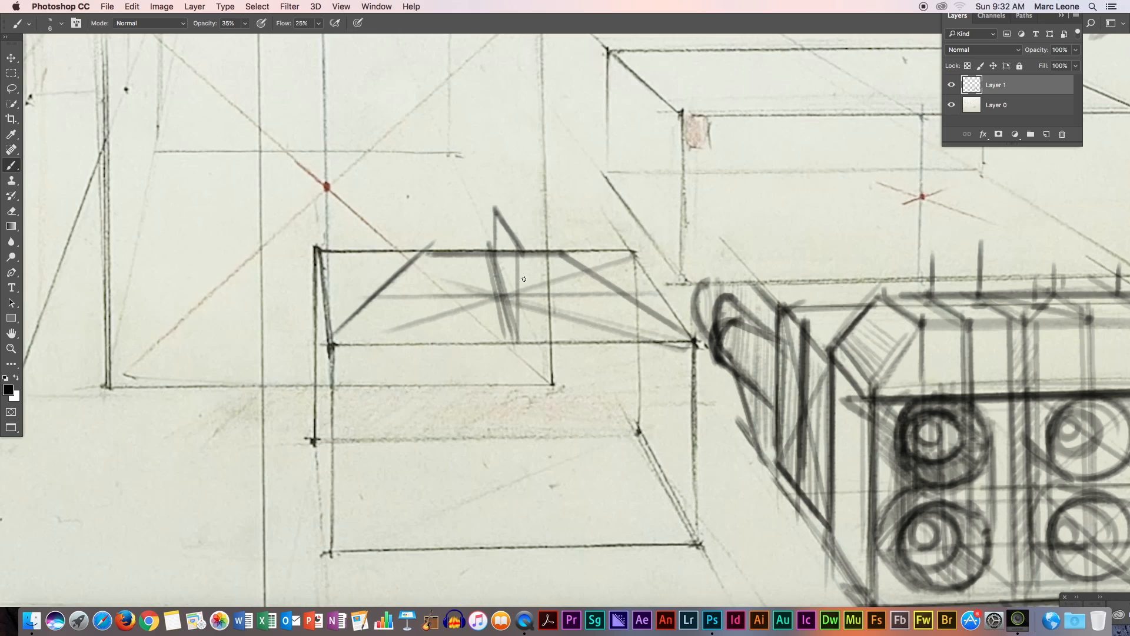
drag(496, 211, 519, 252)
mouse_move(495, 206)
mouse_down()
mouse_move(520, 246)
mouse_move(517, 340)
mouse_up()
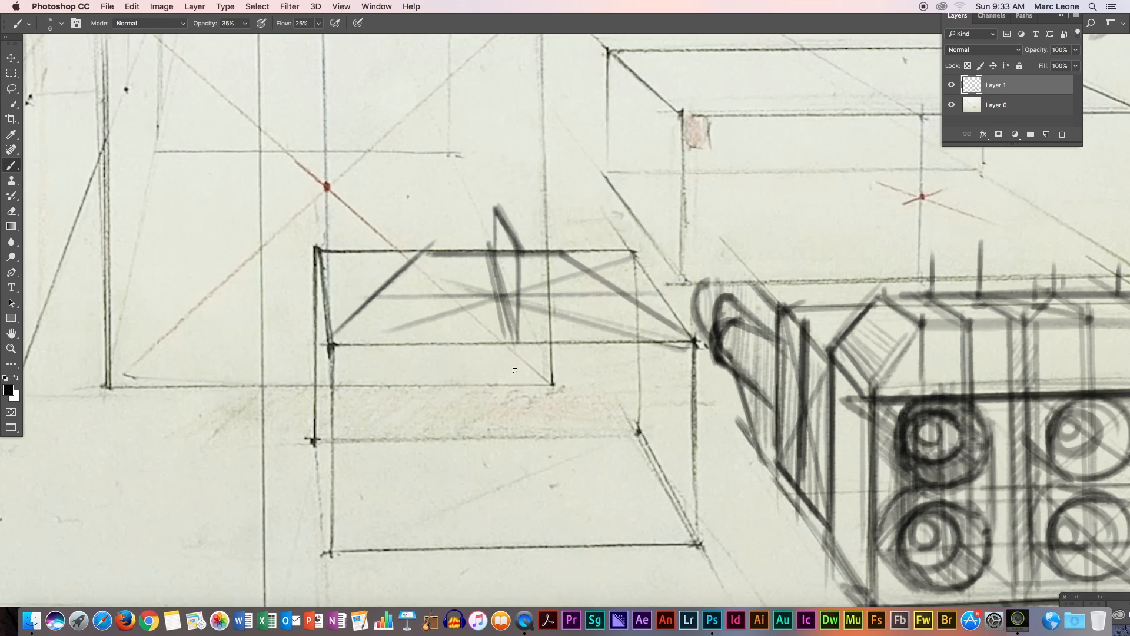
drag(524, 251, 522, 348)
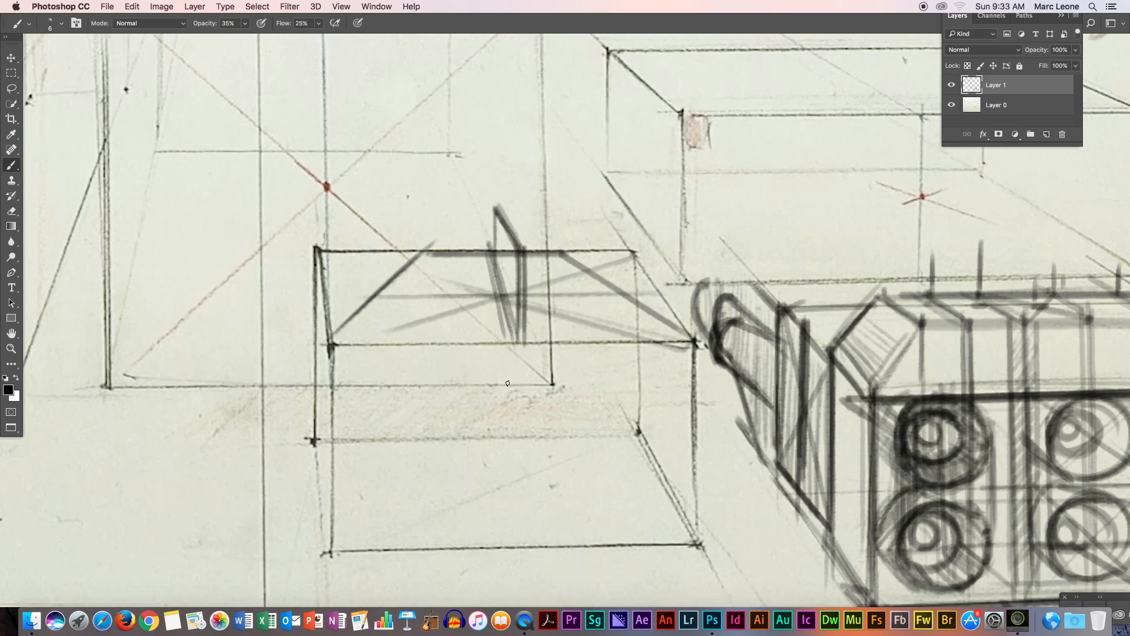
Sketch a shallow perspective rectangle across the fin on the tapered top plane
mouse_move(503, 271)
mouse_down()
mouse_move(439, 273)
mouse_move(512, 269)
mouse_move(434, 272)
mouse_up()
mouse_move(511, 271)
mouse_down()
mouse_move(595, 271)
mouse_move(431, 272)
mouse_up()
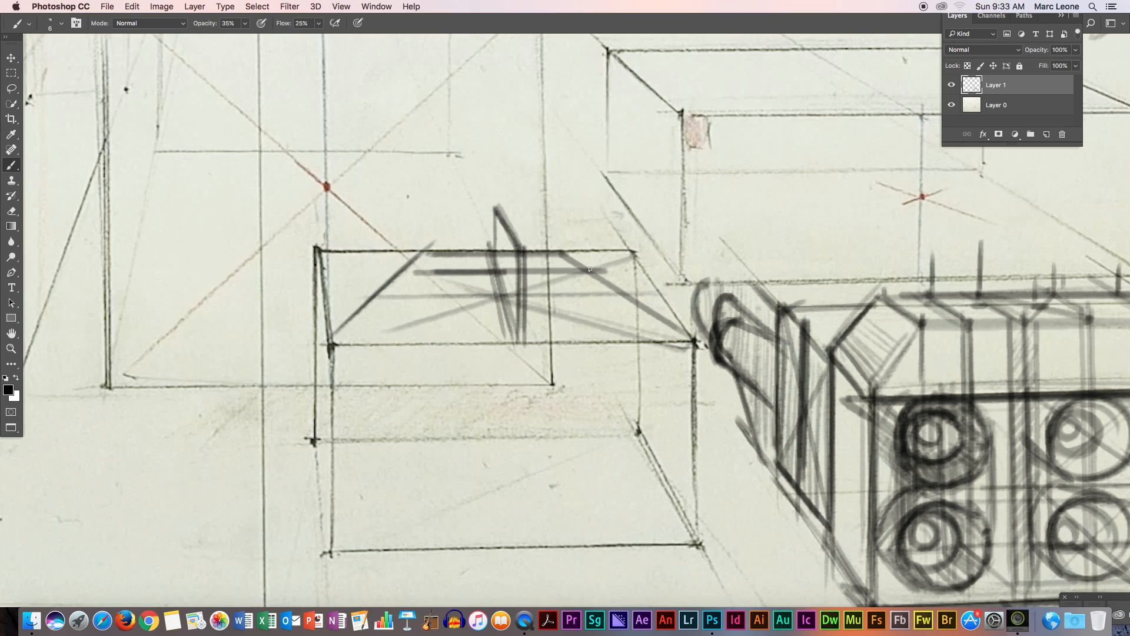
drag(419, 275, 436, 309)
drag(415, 273, 437, 308)
mouse_move(594, 269)
mouse_down()
mouse_move(622, 306)
mouse_move(633, 280)
mouse_move(631, 313)
mouse_move(433, 317)
mouse_up()
mouse_move(415, 275)
mouse_down()
mouse_move(434, 320)
mouse_move(481, 267)
mouse_move(430, 310)
mouse_move(481, 271)
mouse_move(436, 298)
mouse_move(483, 271)
mouse_move(437, 319)
mouse_up()
Draw a low arch spanning both sides of the fin inside the rectangle and darken its base line
mouse_move(522, 272)
mouse_down()
mouse_move(583, 274)
mouse_move(614, 307)
mouse_move(569, 290)
mouse_up()
mouse_move(479, 271)
mouse_down()
mouse_move(427, 295)
mouse_move(440, 275)
mouse_move(428, 276)
mouse_move(422, 312)
mouse_up()
drag(453, 272, 429, 296)
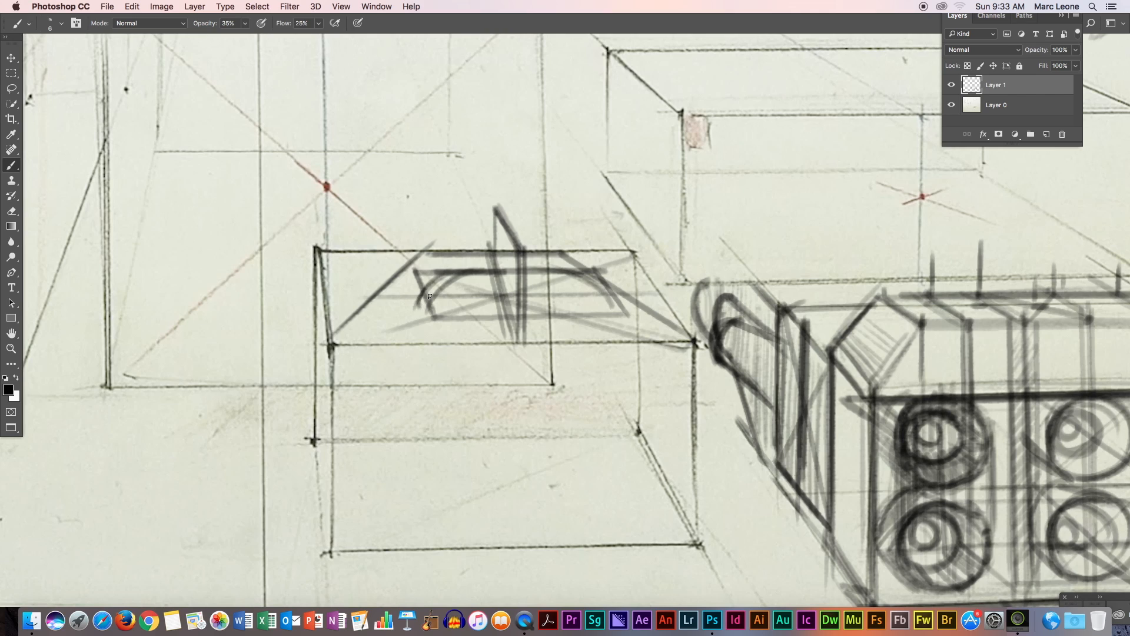
mouse_move(516, 313)
mouse_down()
mouse_move(420, 297)
mouse_move(414, 317)
mouse_move(421, 298)
mouse_move(608, 288)
mouse_move(581, 271)
mouse_move(587, 307)
mouse_move(428, 283)
mouse_up()
mouse_move(624, 311)
mouse_down()
mouse_move(421, 314)
mouse_move(612, 312)
mouse_move(524, 313)
mouse_move(595, 313)
mouse_up()
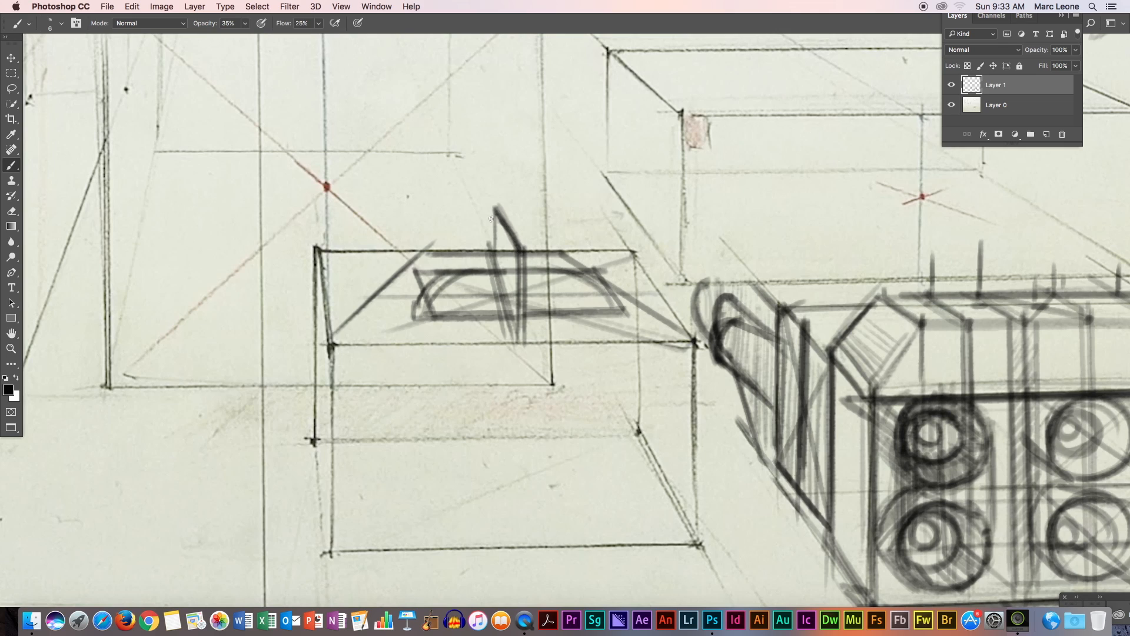
Curve the fin's top, raise the brush opacity to 54%, and darken the fin's rear edge and curved top
mouse_move(488, 250)
mouse_down()
mouse_move(521, 245)
mouse_move(487, 249)
mouse_move(523, 247)
mouse_move(500, 231)
mouse_up()
click(245, 23)
drag(246, 37, 255, 37)
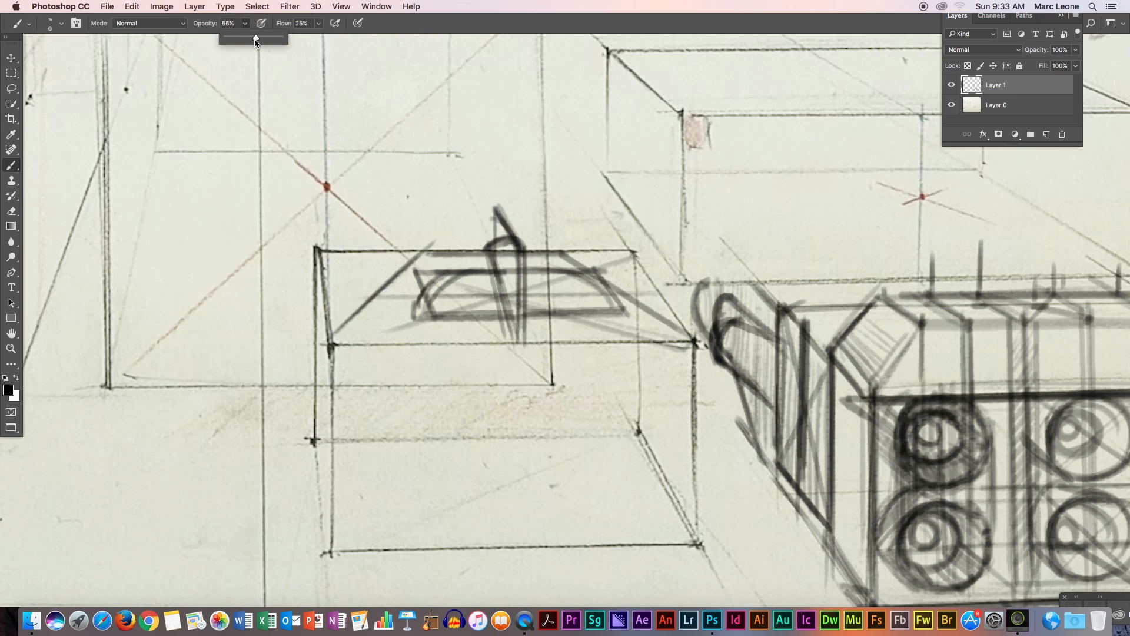
click(535, 40)
drag(485, 242, 503, 282)
drag(484, 237, 511, 321)
mouse_move(486, 246)
mouse_down()
mouse_move(516, 239)
mouse_move(524, 270)
mouse_move(518, 246)
mouse_move(522, 272)
mouse_up()
Darken the arch's outline and base, and fill both halves with short vertical shading strokes
mouse_move(413, 317)
mouse_down()
mouse_move(421, 292)
mouse_move(493, 266)
mouse_up()
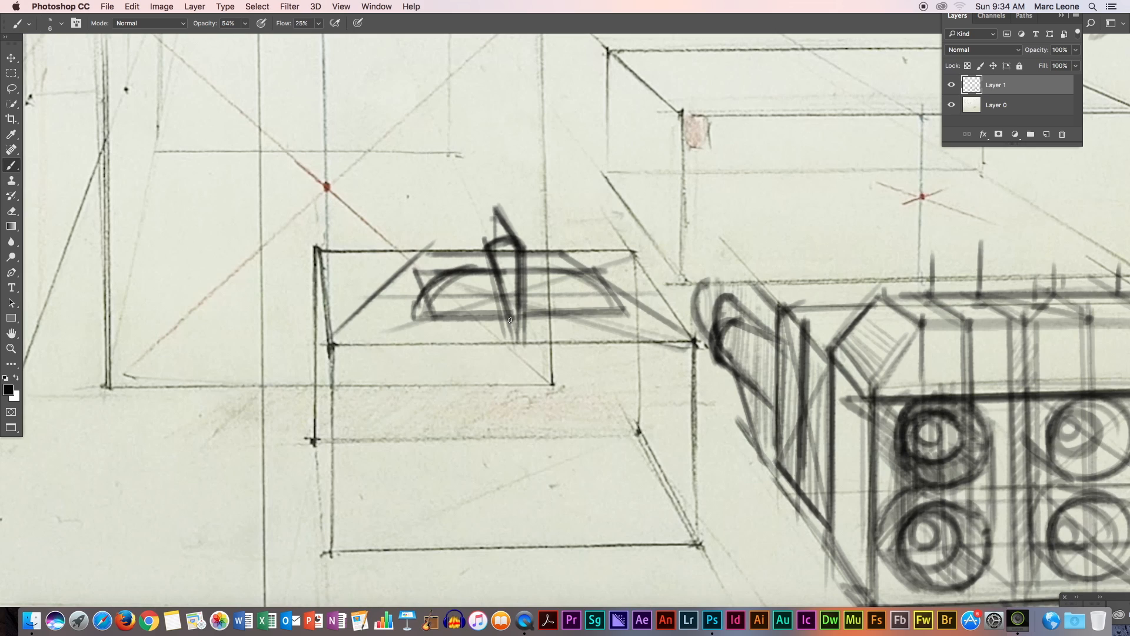
mouse_move(510, 321)
mouse_down()
mouse_move(418, 318)
mouse_move(500, 316)
mouse_up()
mouse_move(621, 312)
mouse_down()
mouse_move(569, 277)
mouse_move(619, 308)
mouse_move(428, 316)
mouse_move(589, 329)
mouse_move(615, 315)
mouse_move(435, 326)
mouse_move(457, 326)
mouse_move(437, 314)
mouse_move(489, 323)
mouse_up()
mouse_move(427, 289)
mouse_down()
mouse_move(440, 320)
mouse_move(457, 301)
mouse_move(449, 280)
mouse_move(465, 314)
mouse_up()
drag(471, 275, 492, 321)
drag(522, 271, 546, 314)
mouse_move(552, 276)
mouse_down()
mouse_move(576, 322)
mouse_move(574, 285)
mouse_move(601, 320)
mouse_up()
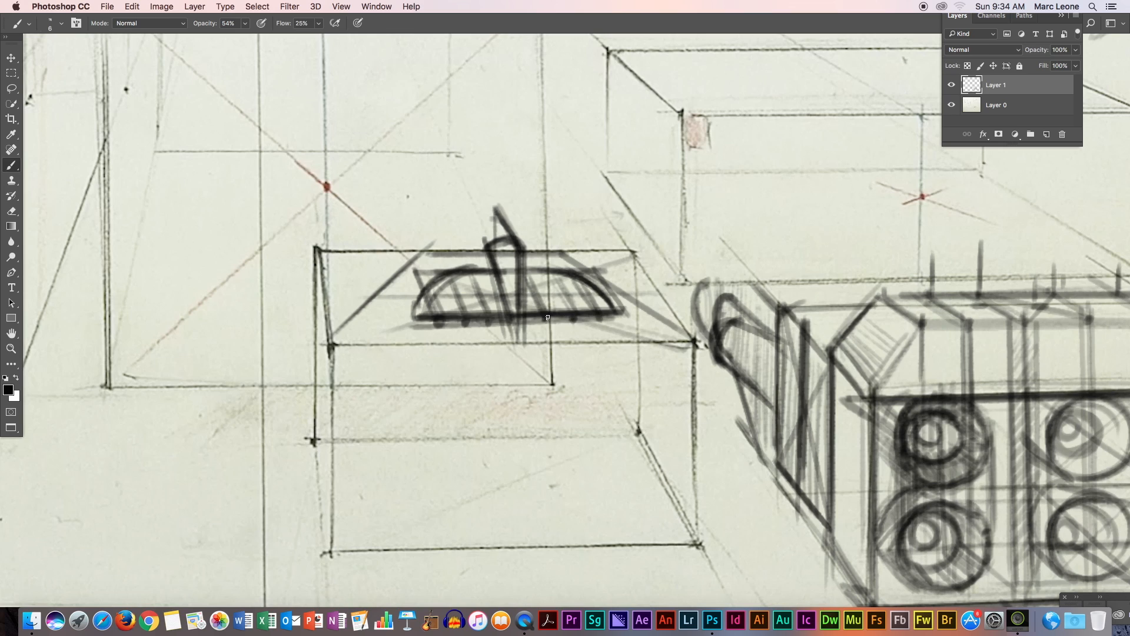
Strengthen the fin's long edges and darken the back and slanted side edges of the tapered top plane
drag(519, 260, 523, 339)
drag(483, 237, 516, 346)
drag(521, 249, 524, 312)
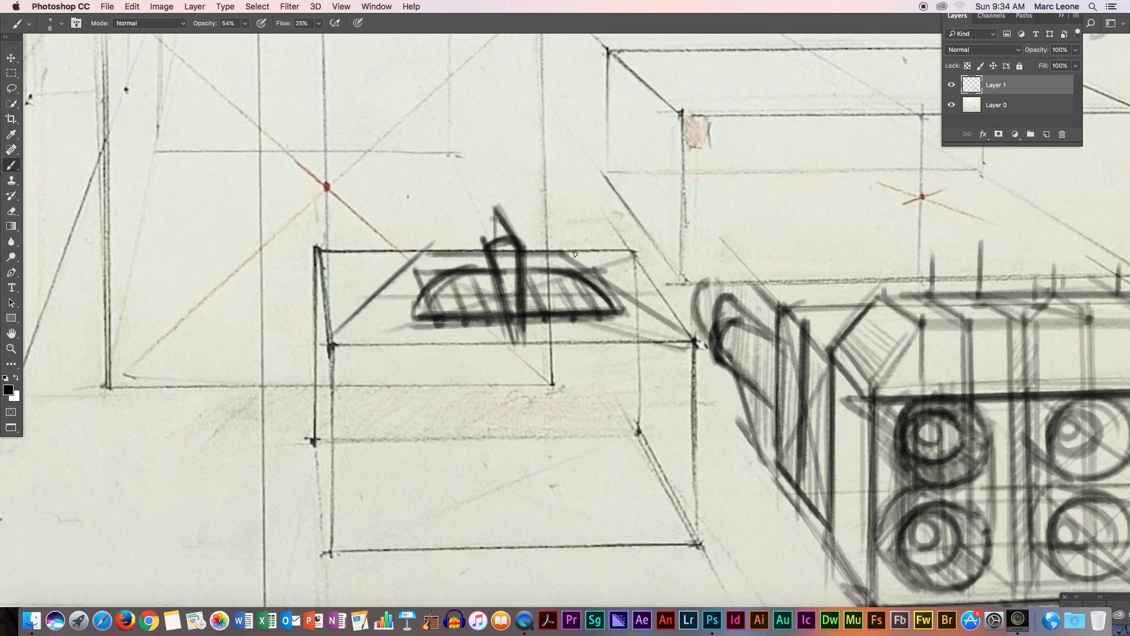
drag(573, 252, 427, 254)
mouse_move(555, 250)
mouse_down()
mouse_move(693, 332)
mouse_move(668, 346)
mouse_up()
mouse_move(345, 329)
mouse_down()
mouse_move(331, 342)
mouse_move(359, 312)
mouse_up()
drag(672, 326, 692, 341)
drag(333, 334, 412, 258)
drag(686, 337, 690, 342)
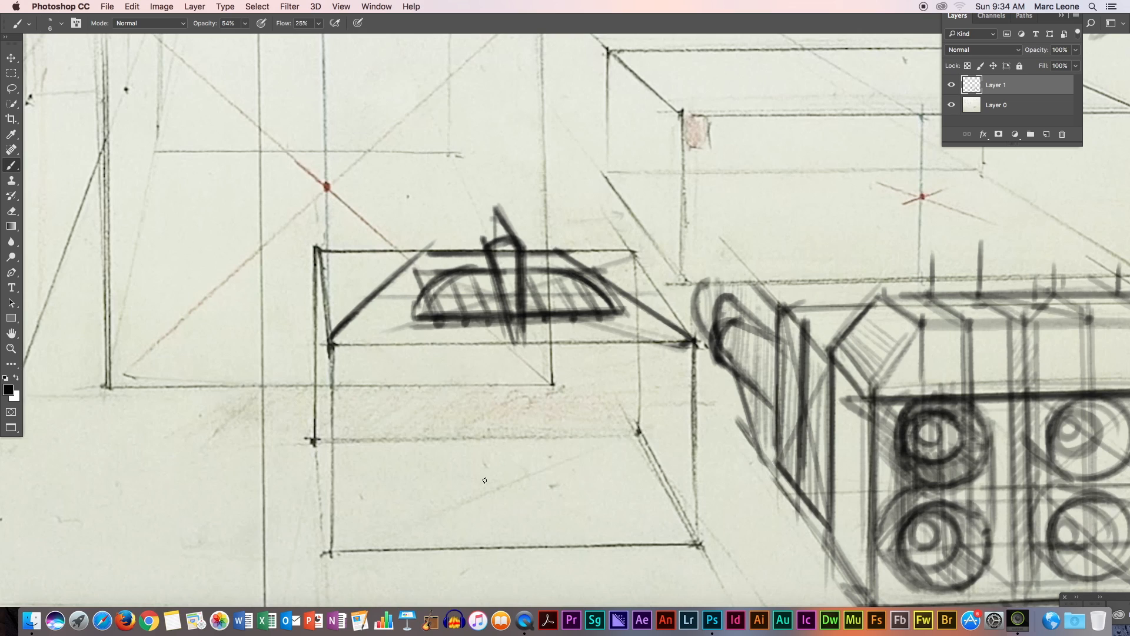
Lower the brush opacity to 28% and draw inward-slanting sides and a bottom edge for the front face below the top plane
click(244, 23)
drag(246, 37, 228, 37)
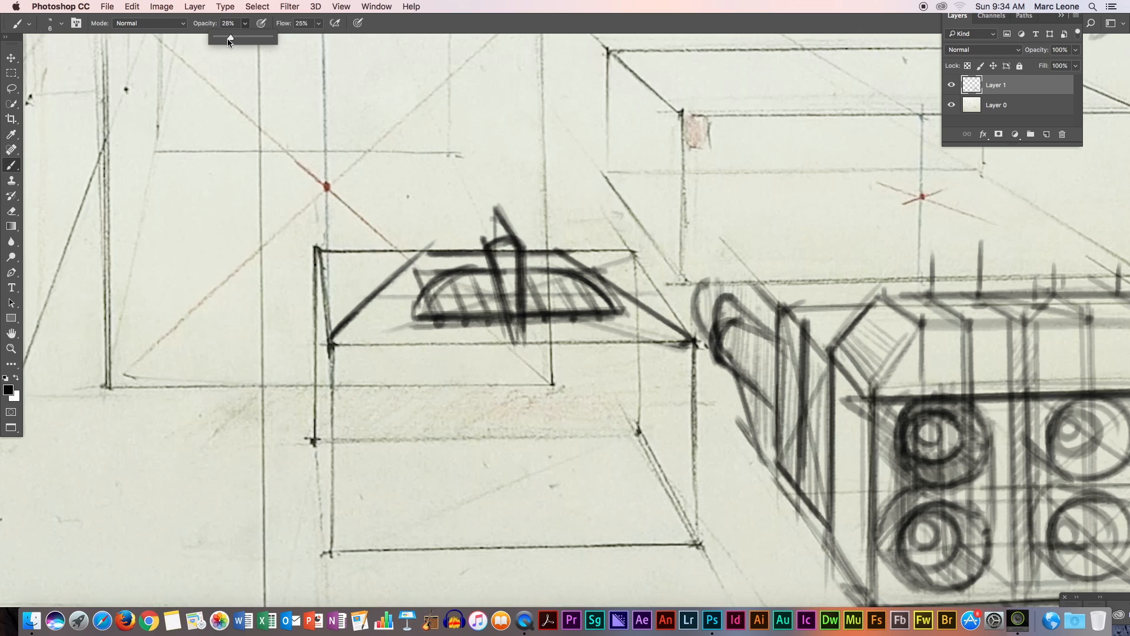
click(529, 26)
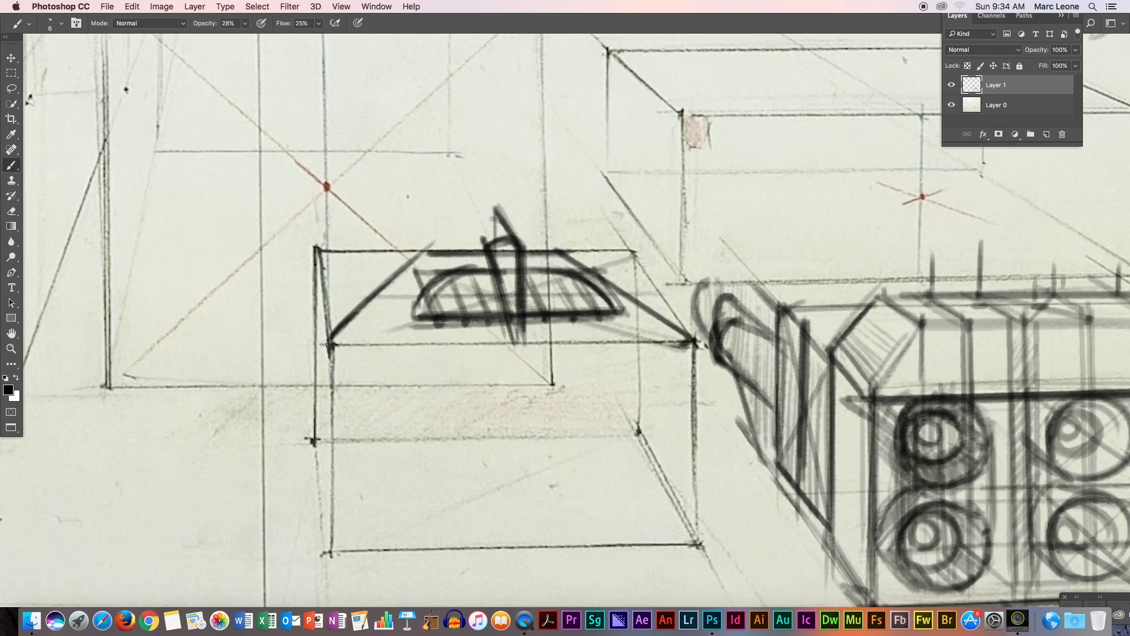
drag(328, 345, 370, 456)
drag(688, 348, 648, 452)
drag(331, 348, 373, 464)
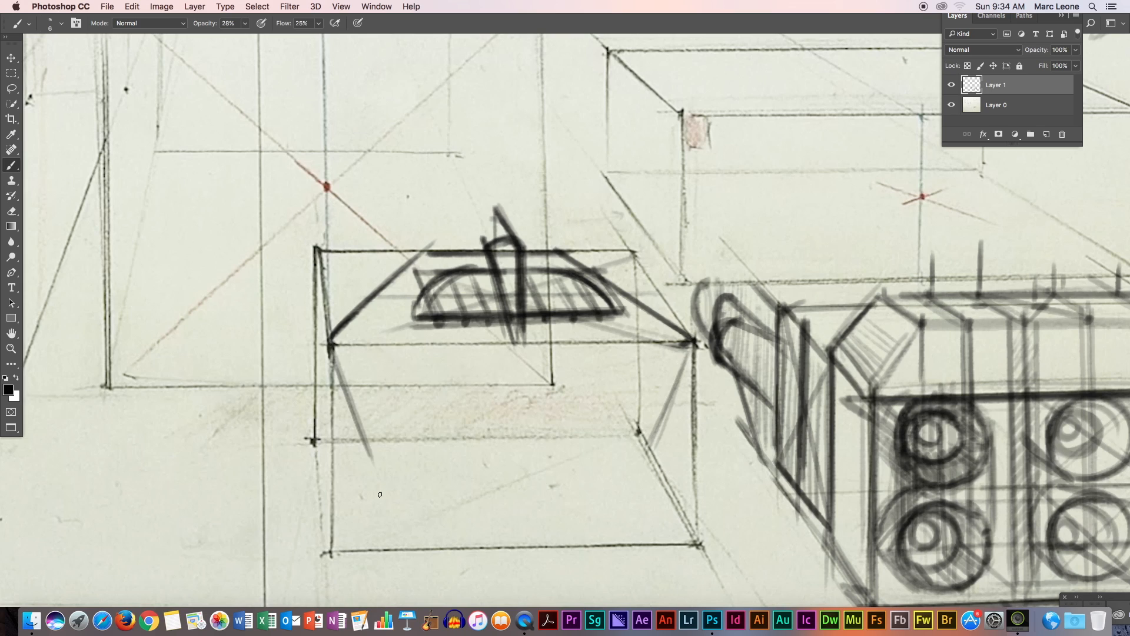
mouse_move(691, 340)
mouse_down()
mouse_move(648, 460)
mouse_move(421, 463)
mouse_up()
mouse_move(325, 346)
mouse_down()
mouse_move(386, 462)
mouse_move(366, 465)
mouse_up()
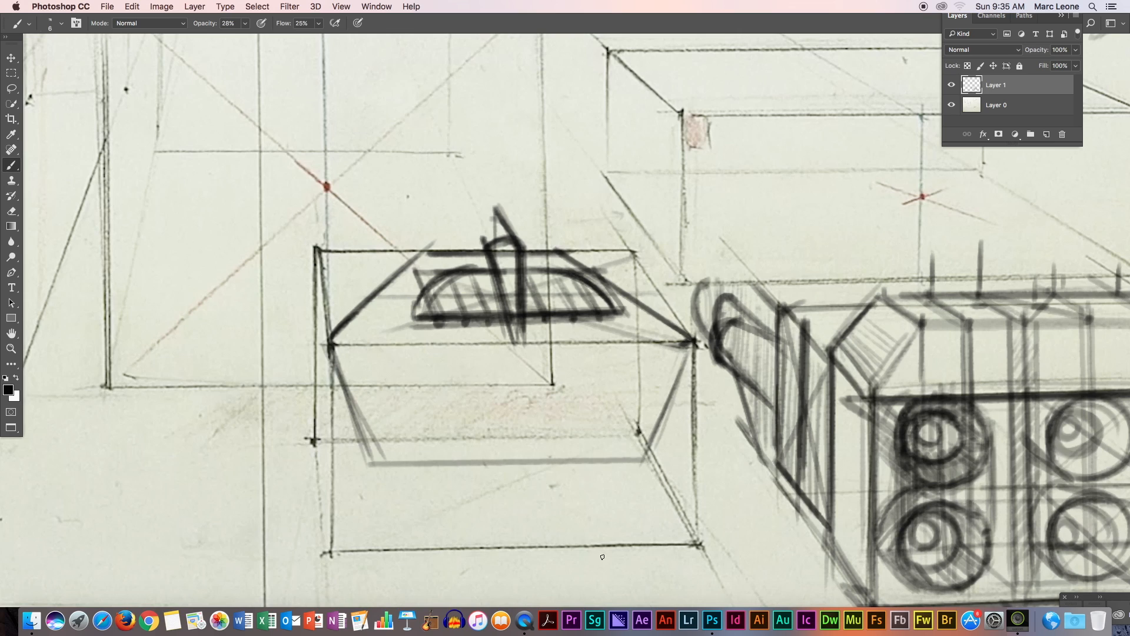
Divide the front face with a vertical centre line and a horizontal line, and hatch the upper band across its full width
drag(521, 255, 518, 459)
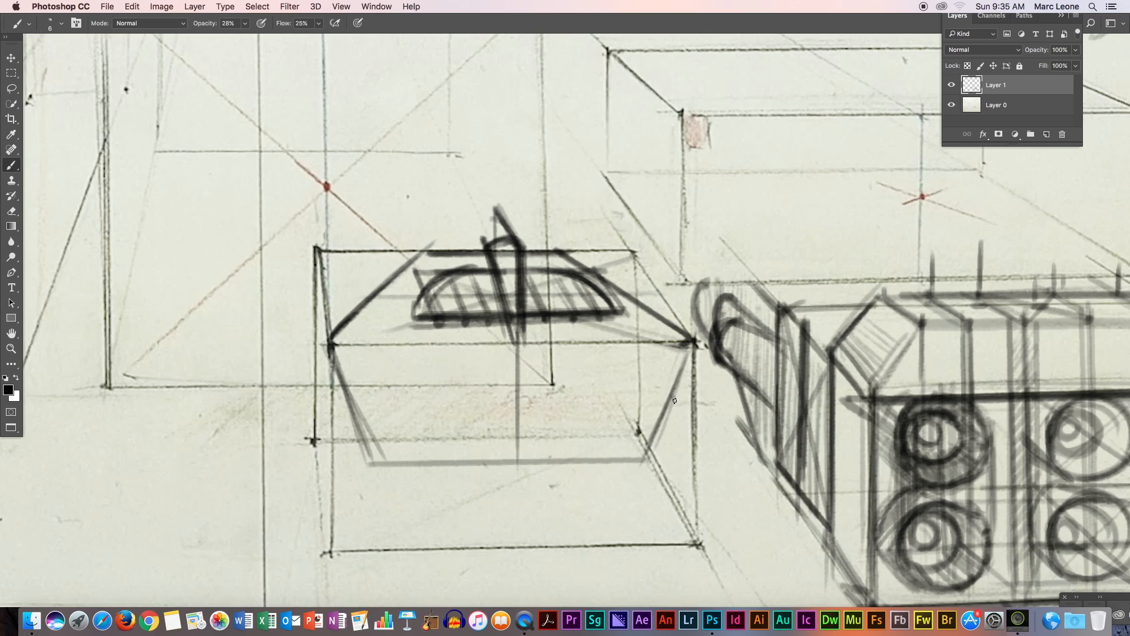
drag(673, 403, 342, 406)
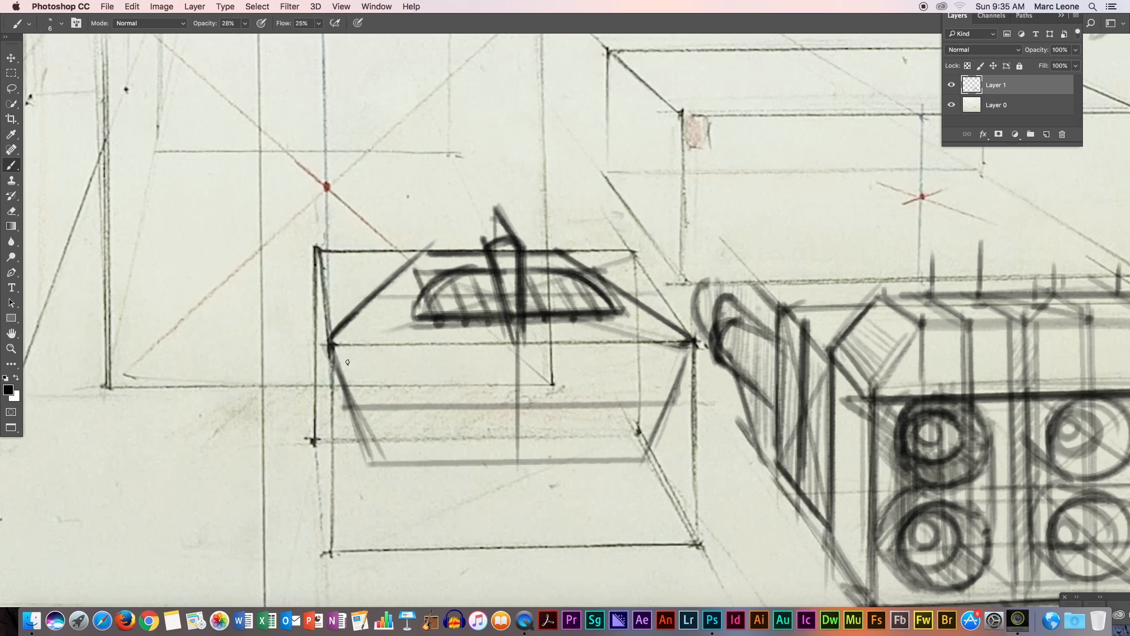
mouse_move(360, 407)
mouse_down()
mouse_move(338, 345)
mouse_move(362, 370)
mouse_move(380, 349)
mouse_up()
drag(408, 399, 380, 348)
mouse_move(418, 405)
mouse_down()
mouse_move(439, 393)
mouse_move(411, 351)
mouse_up()
mouse_move(447, 394)
mouse_down()
mouse_move(421, 349)
mouse_move(435, 355)
mouse_up()
mouse_move(483, 404)
mouse_down()
mouse_move(456, 354)
mouse_move(489, 349)
mouse_up()
mouse_move(518, 394)
mouse_down()
mouse_move(499, 350)
mouse_move(514, 348)
mouse_up()
drag(543, 390, 526, 352)
drag(539, 396, 565, 350)
drag(553, 397, 595, 348)
mouse_move(583, 400)
mouse_down()
mouse_move(618, 352)
mouse_move(632, 351)
mouse_up()
mouse_move(615, 400)
mouse_down()
mouse_move(656, 347)
mouse_move(668, 348)
mouse_up()
drag(653, 407, 697, 347)
drag(518, 332, 518, 434)
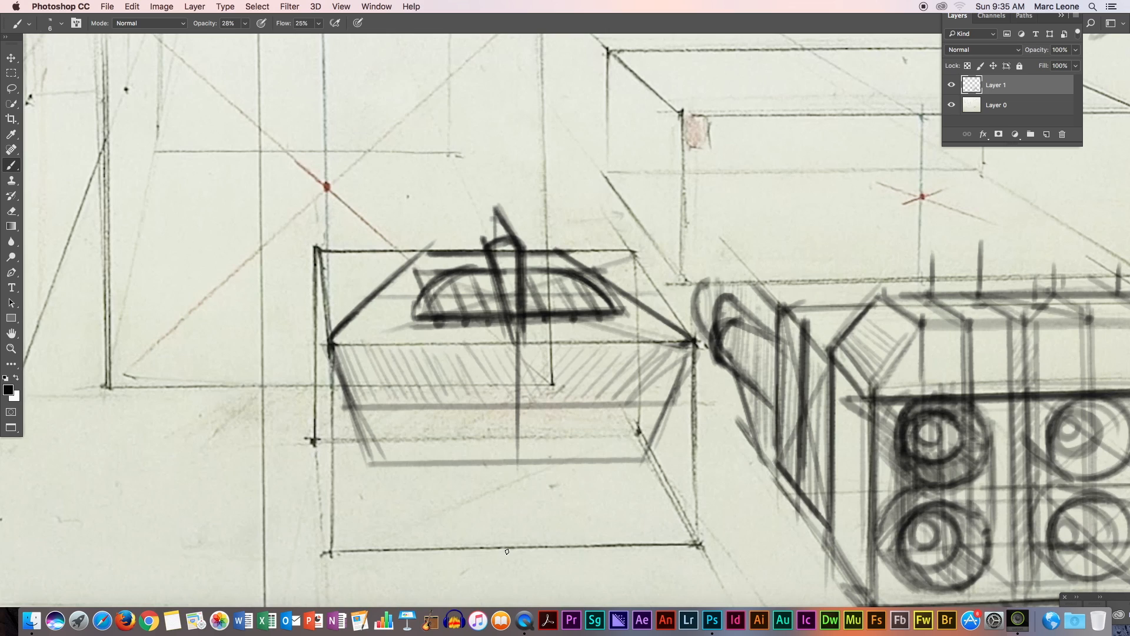
Raise the brush opacity to 56% and darken both slanted sides of the front face
drag(685, 358, 648, 445)
drag(334, 341, 356, 414)
click(244, 24)
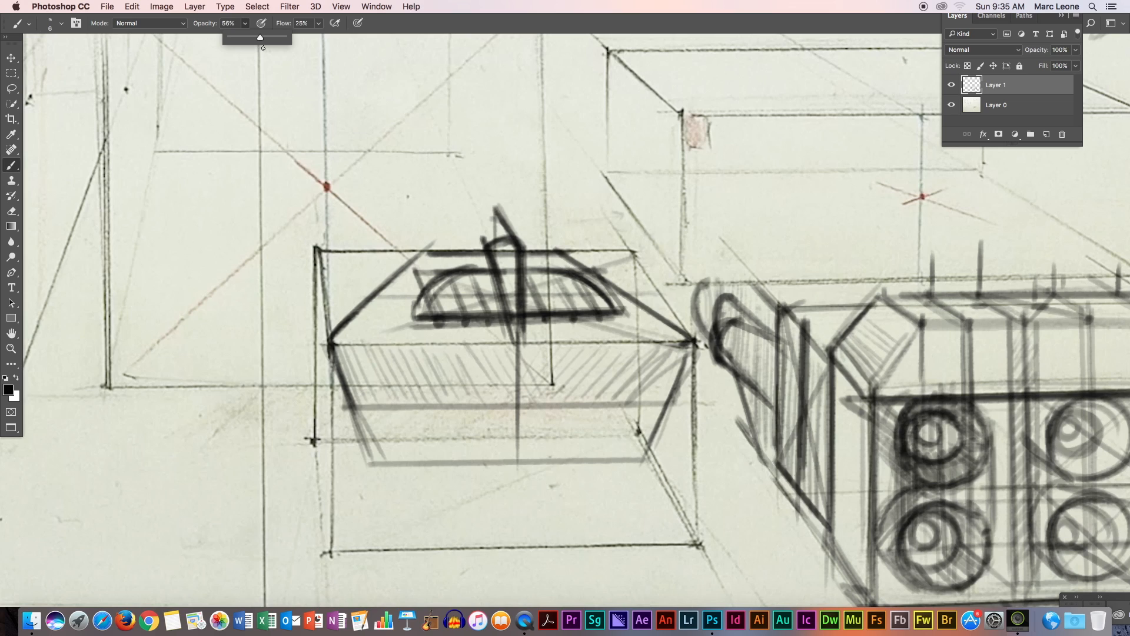
click(602, 53)
drag(336, 348, 368, 453)
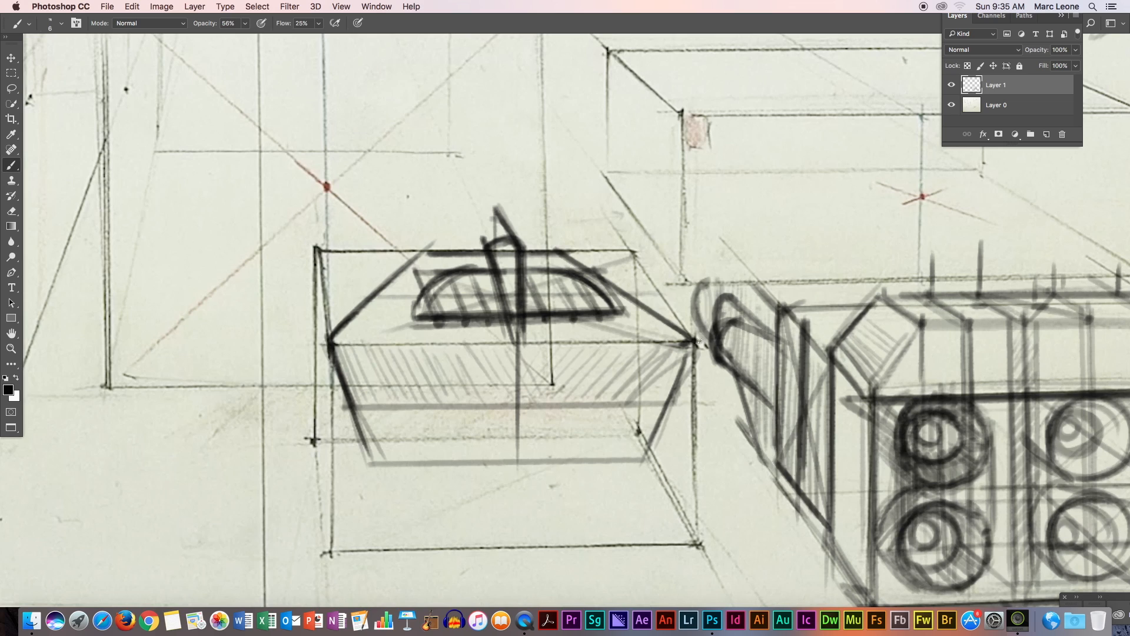
drag(694, 336, 642, 456)
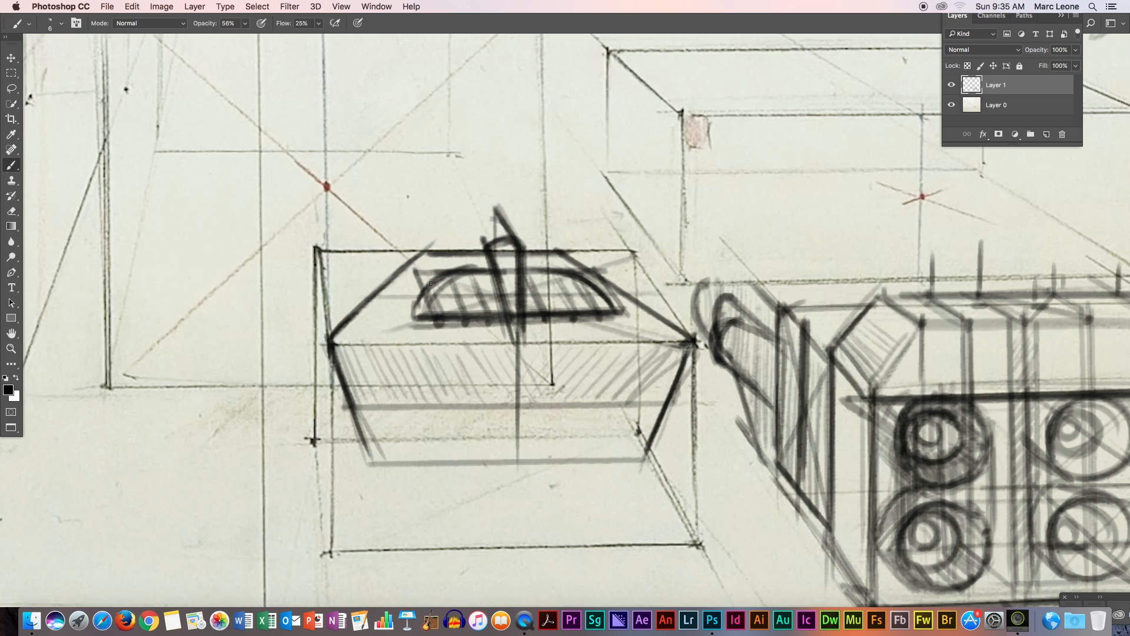
Examine the whole perspective page with both spaceship sketches, then return to a close view of the tapered hull
key(z)
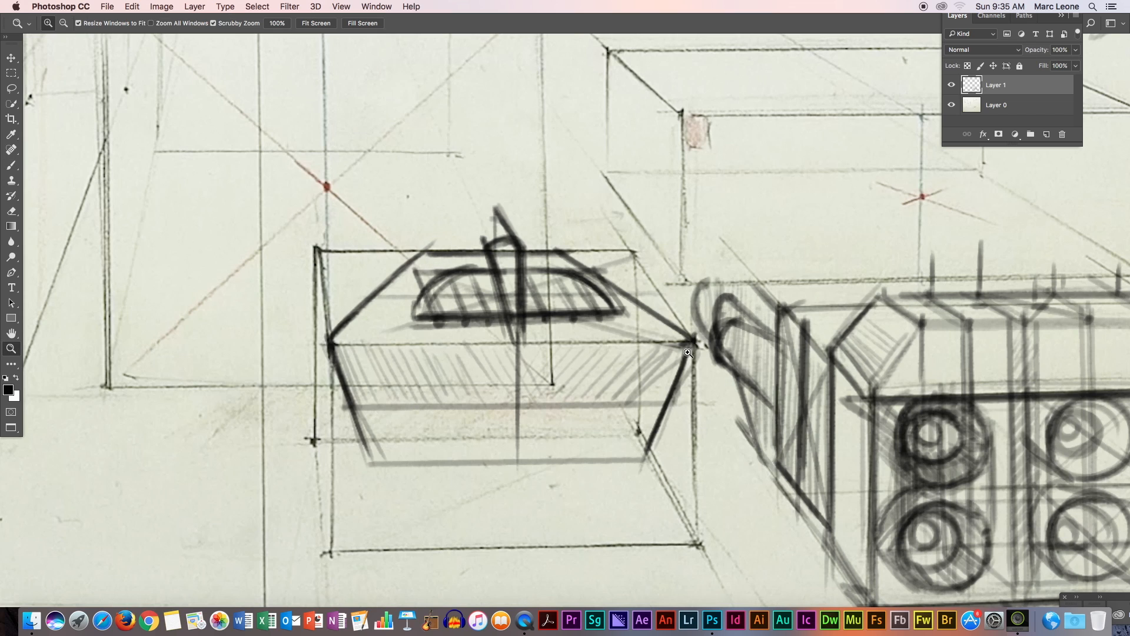
drag(689, 353, 507, 354)
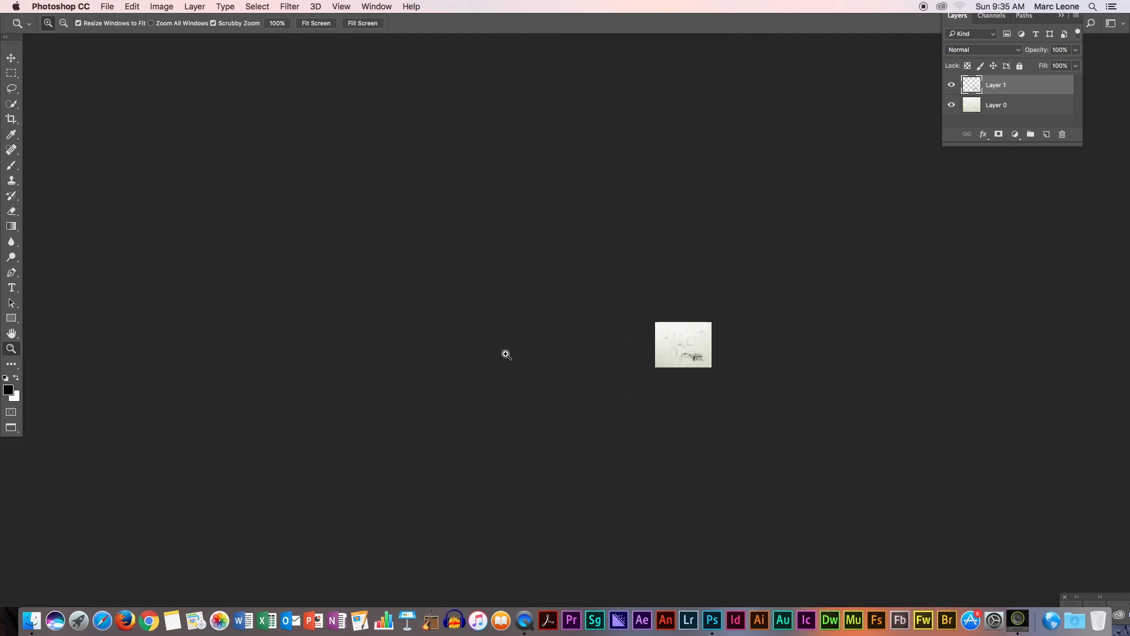
drag(646, 351, 754, 351)
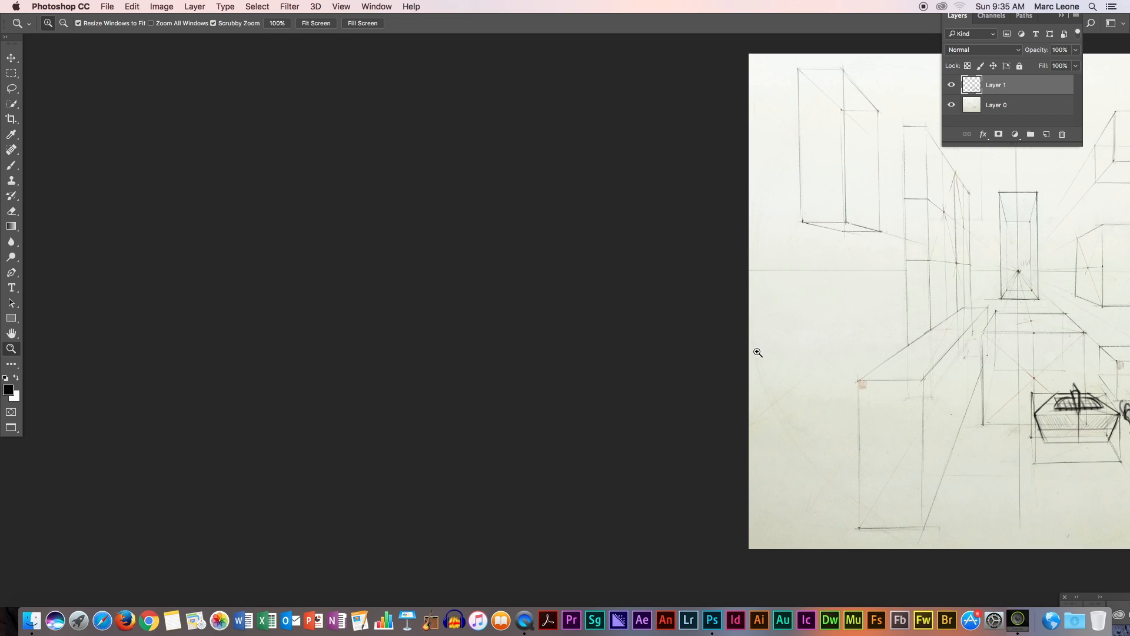
click(11, 333)
mouse_move(847, 361)
mouse_down()
mouse_move(317, 365)
mouse_move(293, 344)
mouse_up()
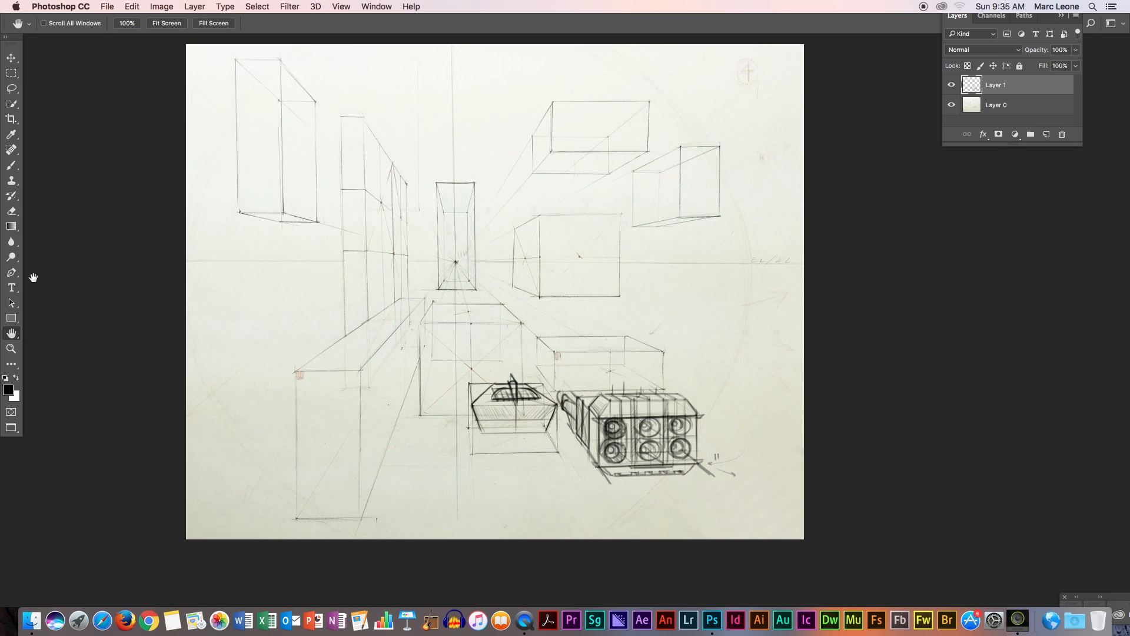
drag(651, 365, 661, 366)
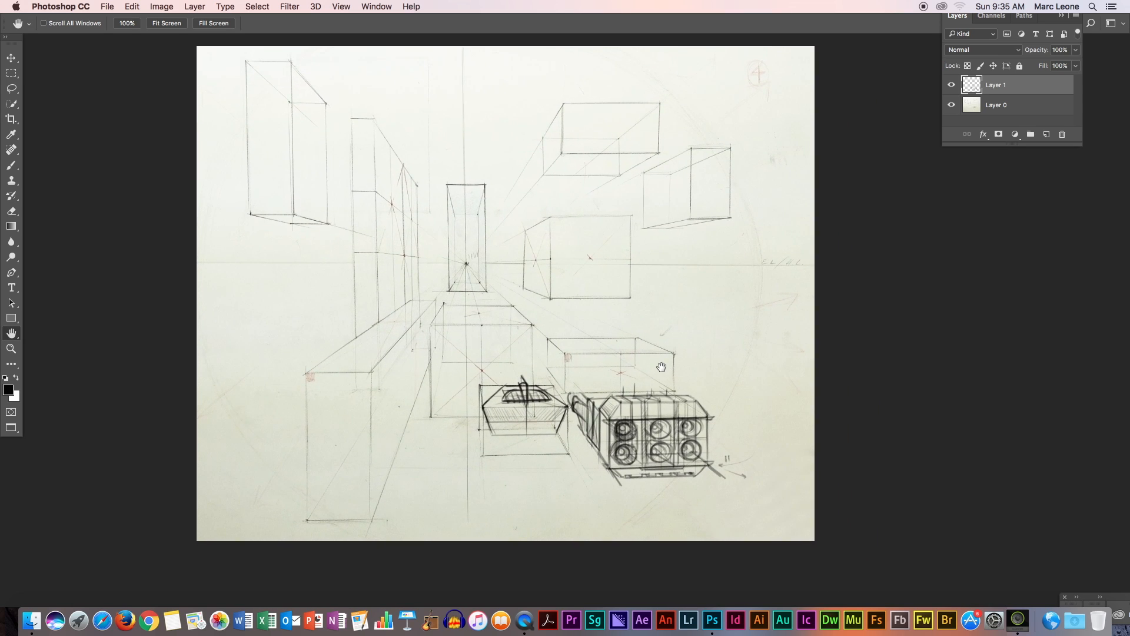
scroll(721, 404, up, 5)
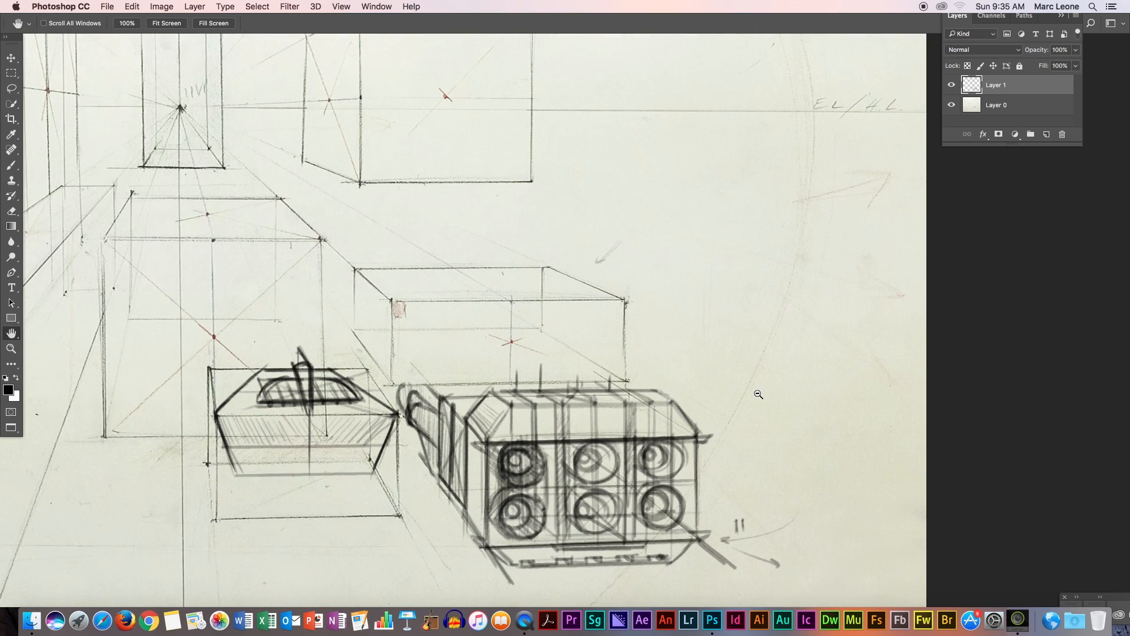
drag(480, 306, 606, 283)
drag(722, 348, 766, 336)
drag(723, 366, 755, 367)
drag(602, 388, 835, 351)
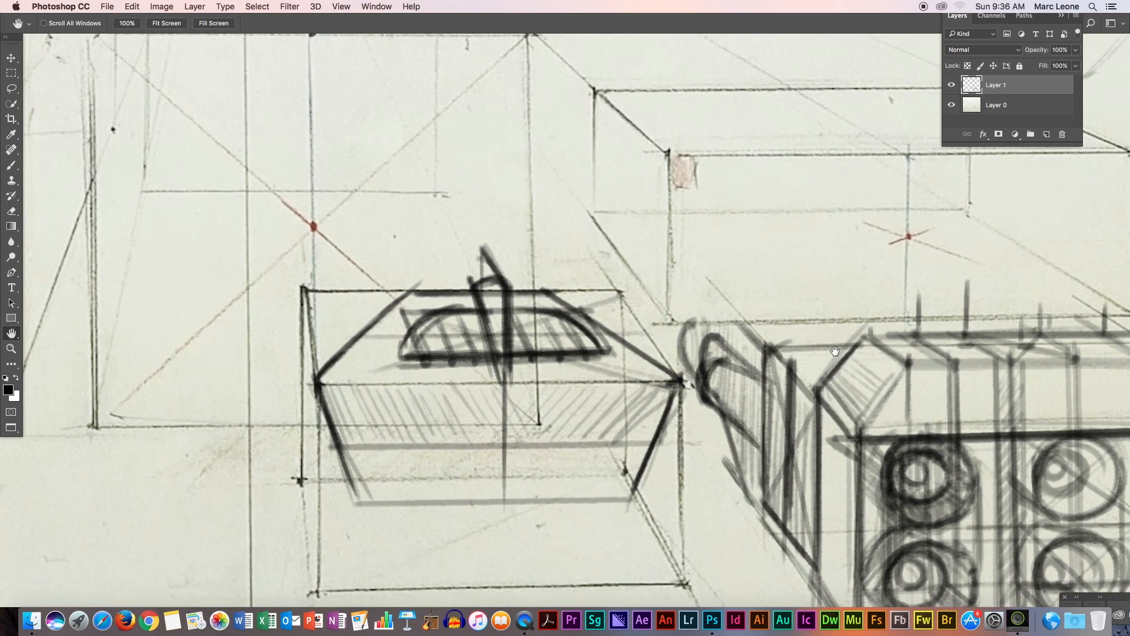
Darken the tapered hull's front face along its left side, bottom edge, top edge and horizontal dividing line
click(24, 165)
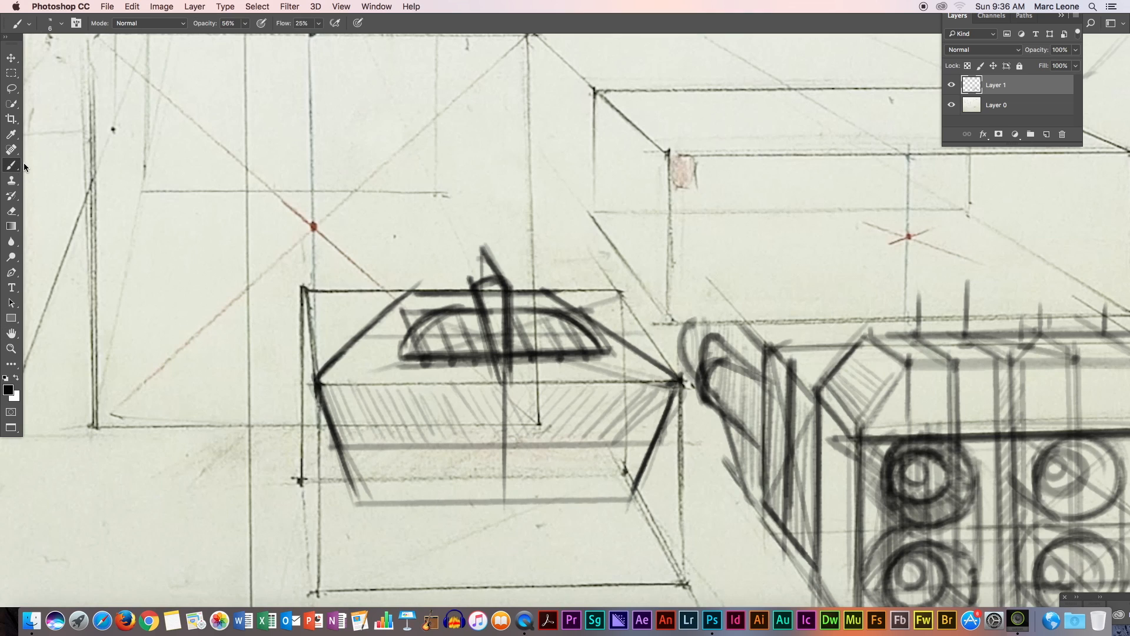
drag(319, 382, 352, 496)
mouse_move(635, 492)
mouse_down()
mouse_move(364, 505)
mouse_move(625, 500)
mouse_move(398, 502)
mouse_up()
drag(315, 377, 351, 492)
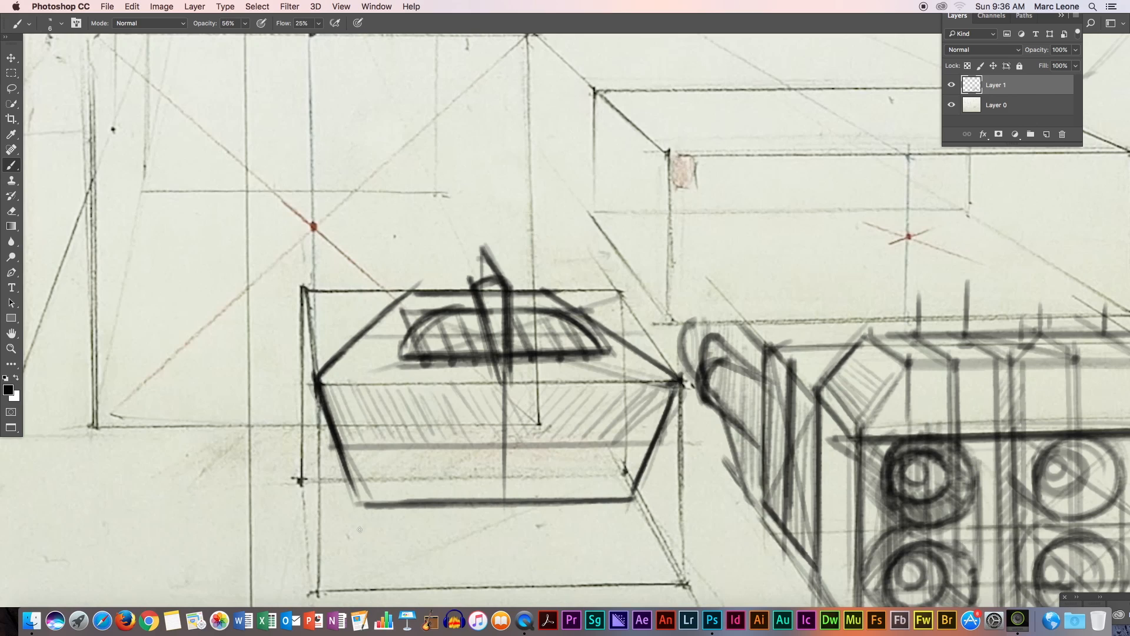
drag(682, 382, 302, 392)
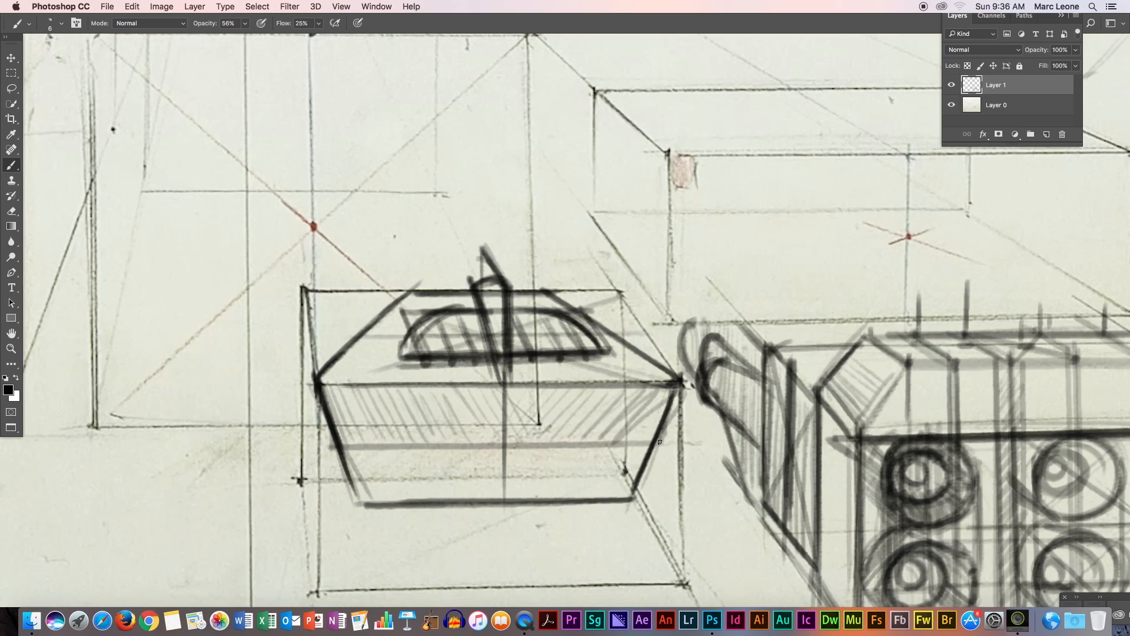
mouse_move(647, 444)
mouse_down()
mouse_move(334, 450)
mouse_move(644, 441)
mouse_move(465, 443)
mouse_up()
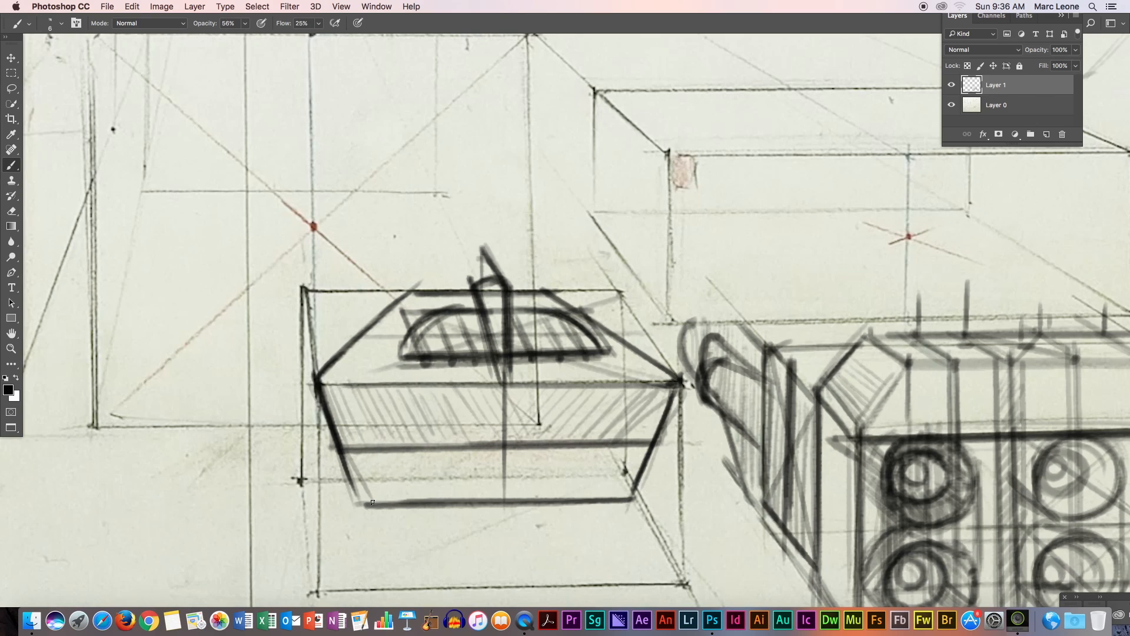
Reinforce the lower parts of both slanted sides, add a short diagonal near the right corner, and darken the upper centre line
drag(611, 445, 631, 497)
mouse_move(364, 500)
mouse_down()
mouse_move(350, 477)
mouse_move(363, 501)
mouse_up()
drag(337, 458, 358, 504)
drag(605, 441, 634, 489)
drag(505, 383, 505, 468)
Draw a horizontal bar below the hull's bottom edge, joined to it by a short vertical at each end
drag(429, 500, 429, 527)
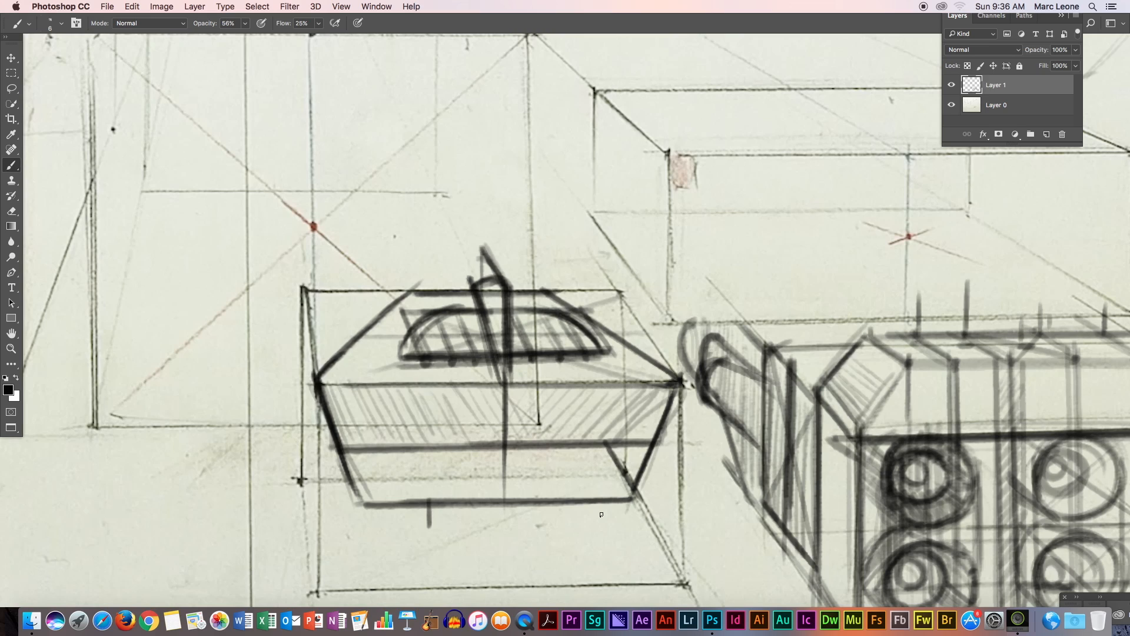
mouse_move(589, 499)
mouse_down()
mouse_move(588, 526)
mouse_move(425, 520)
mouse_move(601, 520)
mouse_move(540, 525)
mouse_up()
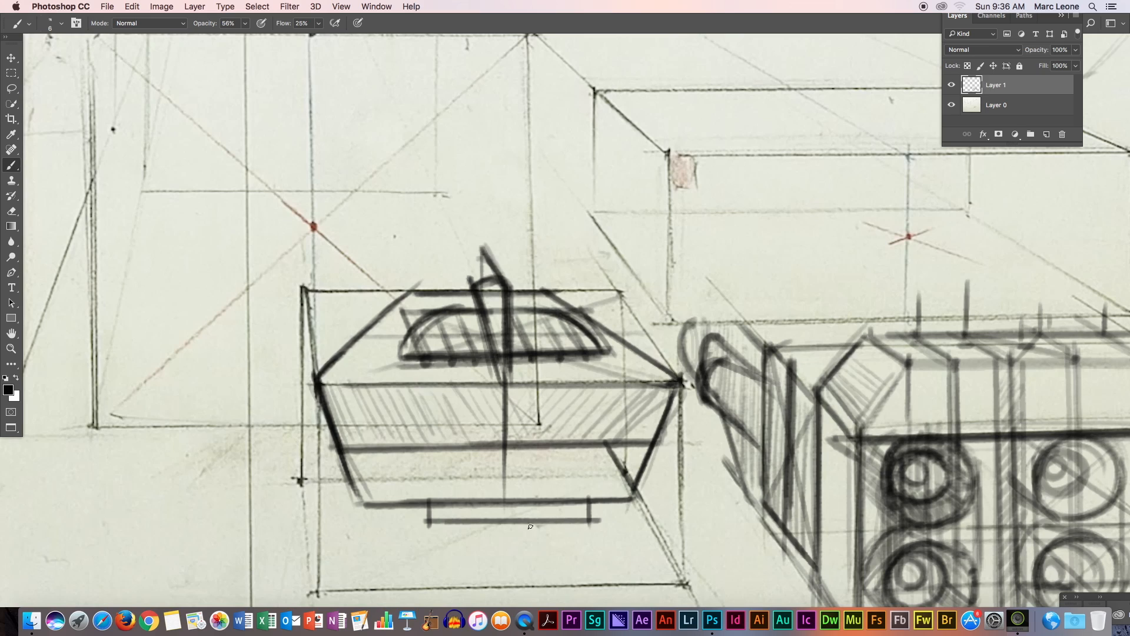
drag(429, 507, 429, 527)
drag(588, 499, 589, 518)
Draw a pointed leg below each end of the bar and hatch their sides with slanted strokes
drag(432, 530, 421, 553)
drag(589, 506, 596, 560)
drag(427, 528, 420, 561)
drag(404, 509, 419, 554)
drag(394, 504, 421, 565)
mouse_move(575, 522)
mouse_down()
mouse_move(590, 558)
mouse_move(580, 560)
mouse_up()
drag(390, 509, 409, 550)
drag(553, 521, 577, 558)
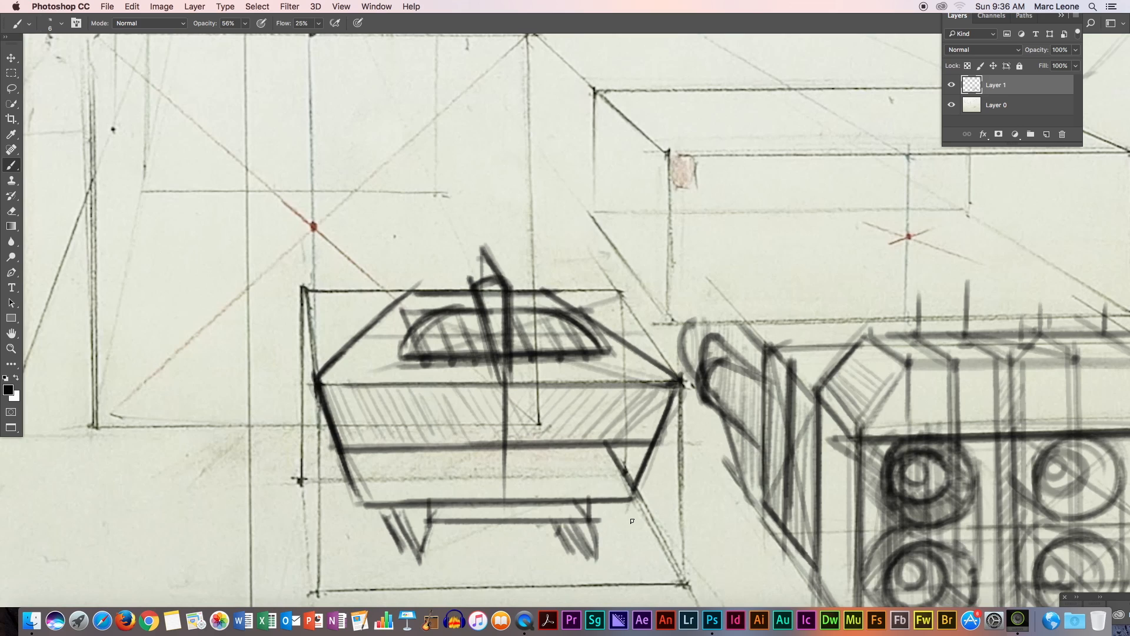
drag(573, 519, 582, 553)
Add a light vertical guide in each half of the lower band and outline a flat ellipse around the right one
drag(422, 438, 423, 497)
drag(578, 445, 581, 499)
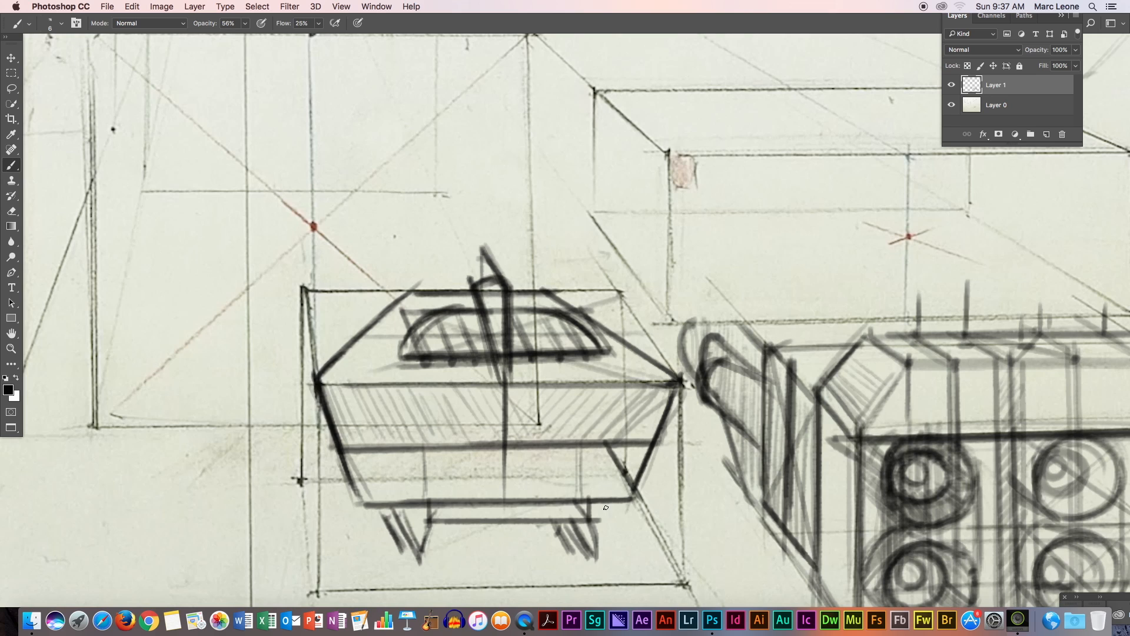
click(21, 327)
drag(609, 366, 603, 257)
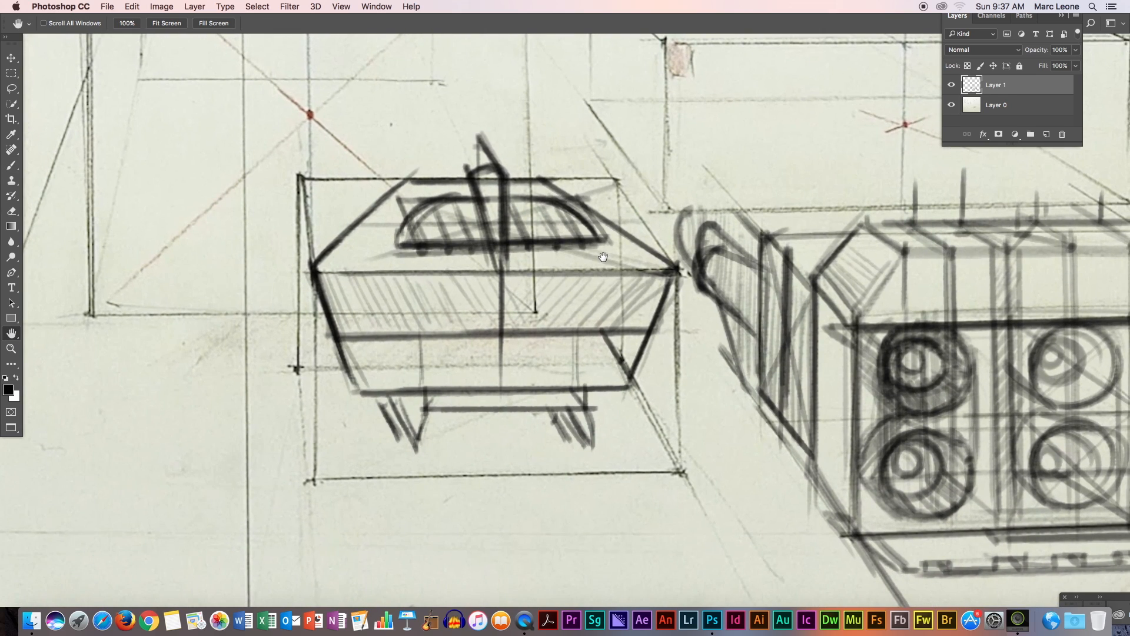
super+click(647, 401)
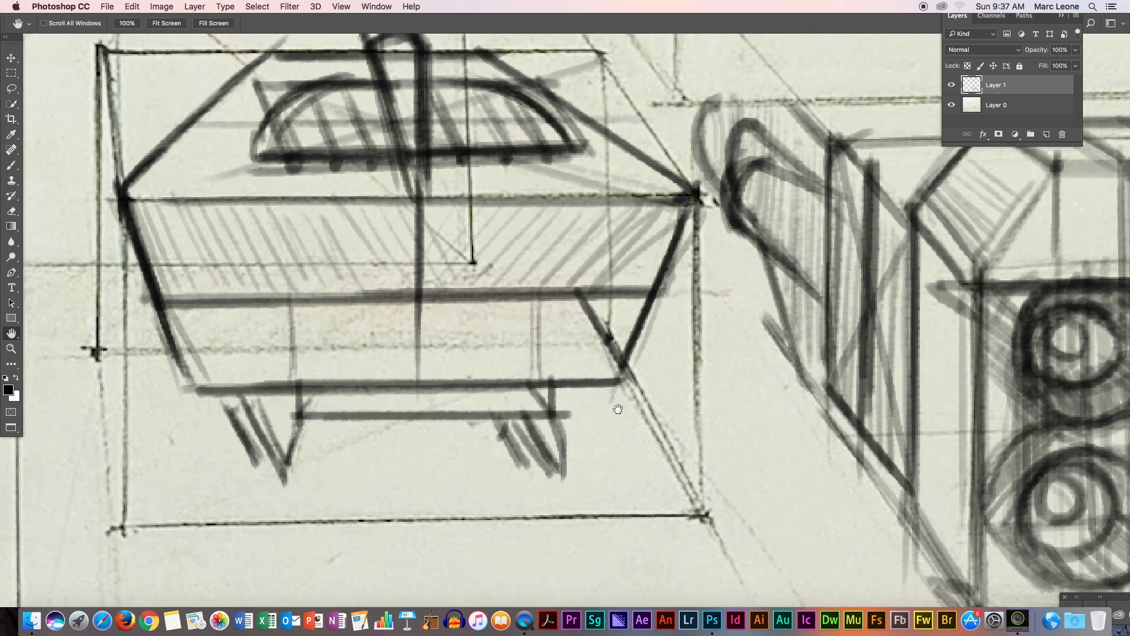
drag(613, 404, 747, 422)
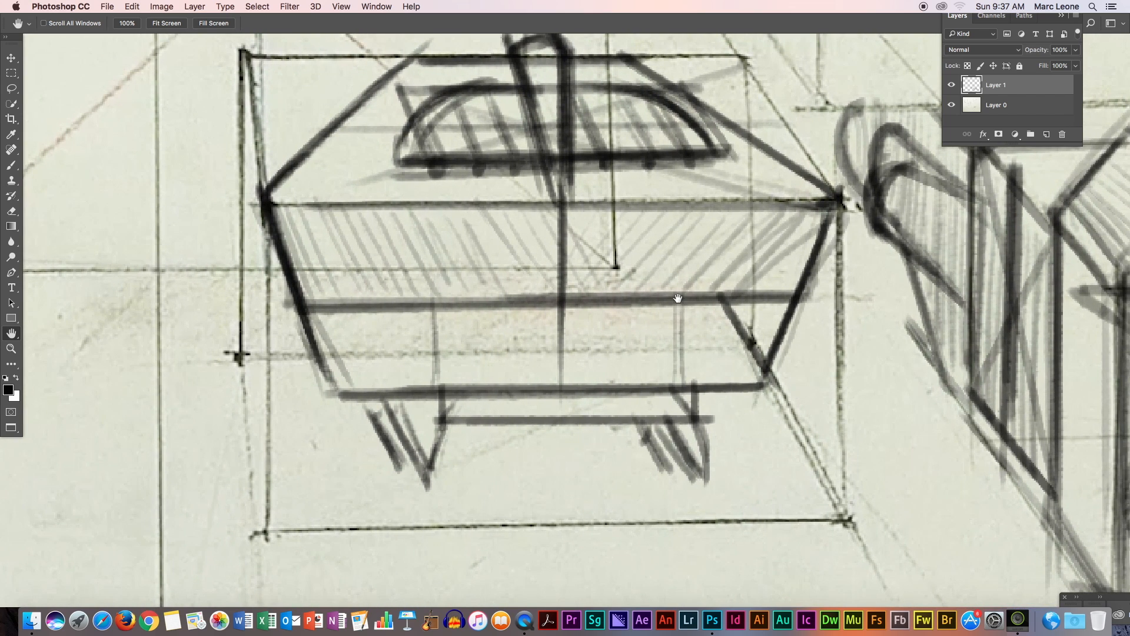
click(13, 165)
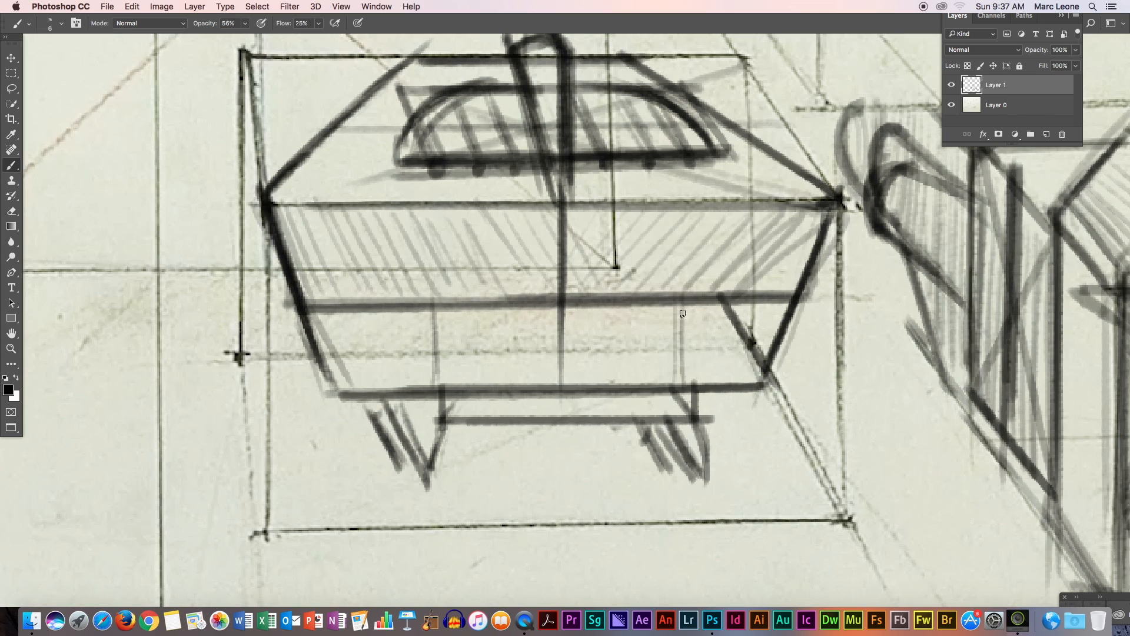
mouse_move(571, 335)
mouse_down()
mouse_move(571, 348)
mouse_move(665, 309)
mouse_move(745, 327)
mouse_up()
drag(567, 335, 693, 315)
drag(594, 319, 756, 339)
mouse_move(572, 332)
mouse_down()
mouse_move(571, 347)
mouse_move(699, 375)
mouse_up()
drag(604, 361, 705, 371)
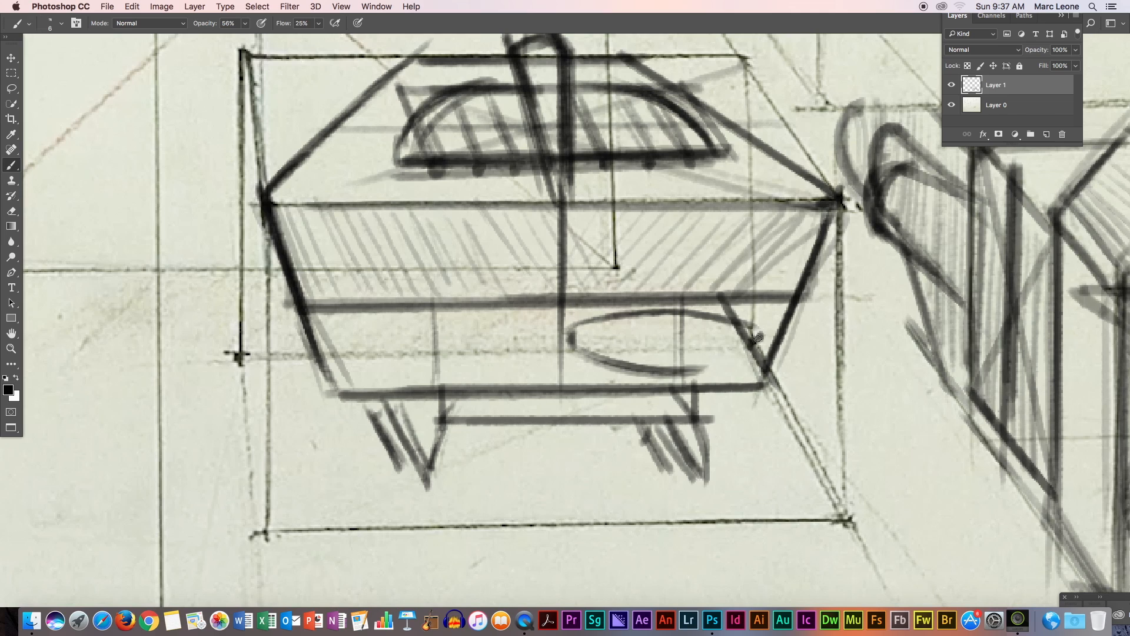
Close the right ellipse and hatch the narrow gap between it and the dividing line
mouse_move(756, 344)
mouse_down()
mouse_move(668, 373)
mouse_move(755, 348)
mouse_up()
drag(572, 324, 572, 332)
drag(719, 303, 749, 331)
mouse_move(573, 328)
mouse_down()
mouse_move(589, 303)
mouse_move(610, 314)
mouse_move(667, 303)
mouse_move(728, 318)
mouse_up()
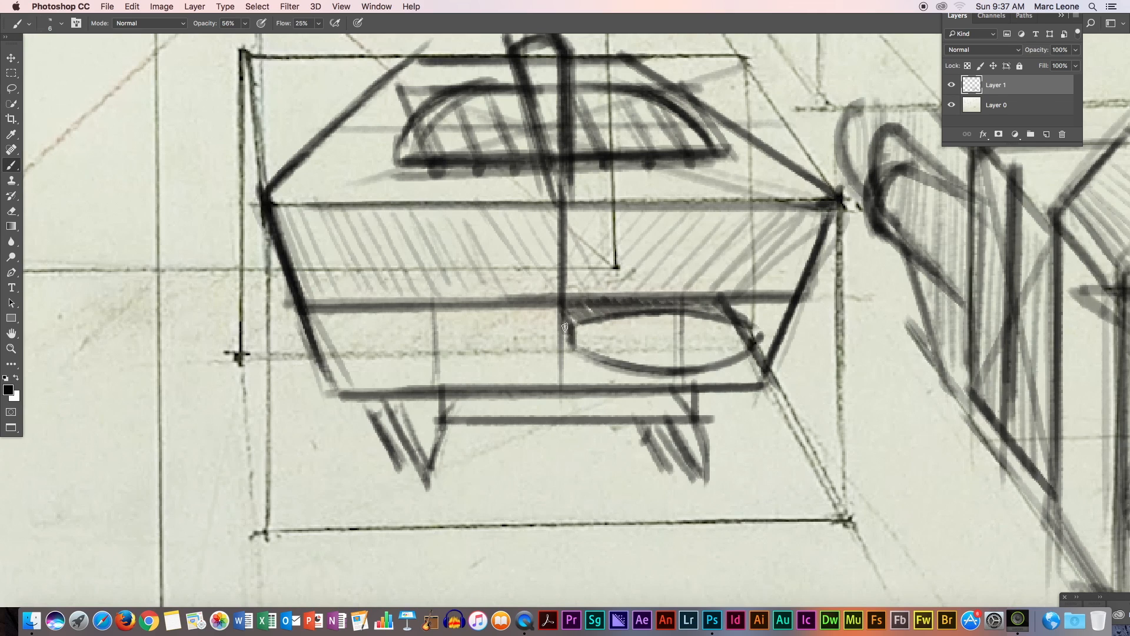
Draw three round thrusters with inner circles inside the right ellipse and shade around them and the band's right corner
mouse_move(599, 348)
mouse_down()
mouse_move(615, 322)
mouse_move(615, 352)
mouse_move(578, 337)
mouse_move(585, 345)
mouse_move(607, 331)
mouse_up()
mouse_move(666, 355)
mouse_down()
mouse_move(659, 328)
mouse_move(682, 315)
mouse_move(666, 309)
mouse_move(685, 337)
mouse_move(672, 360)
mouse_move(641, 340)
mouse_move(681, 321)
mouse_move(691, 351)
mouse_move(656, 348)
mouse_move(666, 331)
mouse_move(646, 350)
mouse_move(644, 311)
mouse_move(635, 334)
mouse_move(606, 315)
mouse_move(610, 346)
mouse_move(648, 334)
mouse_move(642, 361)
mouse_move(625, 357)
mouse_move(647, 321)
mouse_move(643, 344)
mouse_move(678, 321)
mouse_move(672, 355)
mouse_move(650, 320)
mouse_move(723, 319)
mouse_move(730, 350)
mouse_move(707, 347)
mouse_move(736, 329)
mouse_move(709, 334)
mouse_move(716, 319)
mouse_move(737, 331)
mouse_move(711, 321)
mouse_move(715, 333)
mouse_move(733, 321)
mouse_move(702, 316)
mouse_up()
mouse_move(583, 323)
mouse_down()
mouse_move(725, 329)
mouse_move(706, 355)
mouse_move(680, 333)
mouse_move(658, 336)
mouse_move(665, 327)
mouse_move(603, 335)
mouse_move(575, 324)
mouse_move(698, 367)
mouse_move(635, 356)
mouse_move(682, 370)
mouse_move(580, 348)
mouse_move(750, 349)
mouse_up()
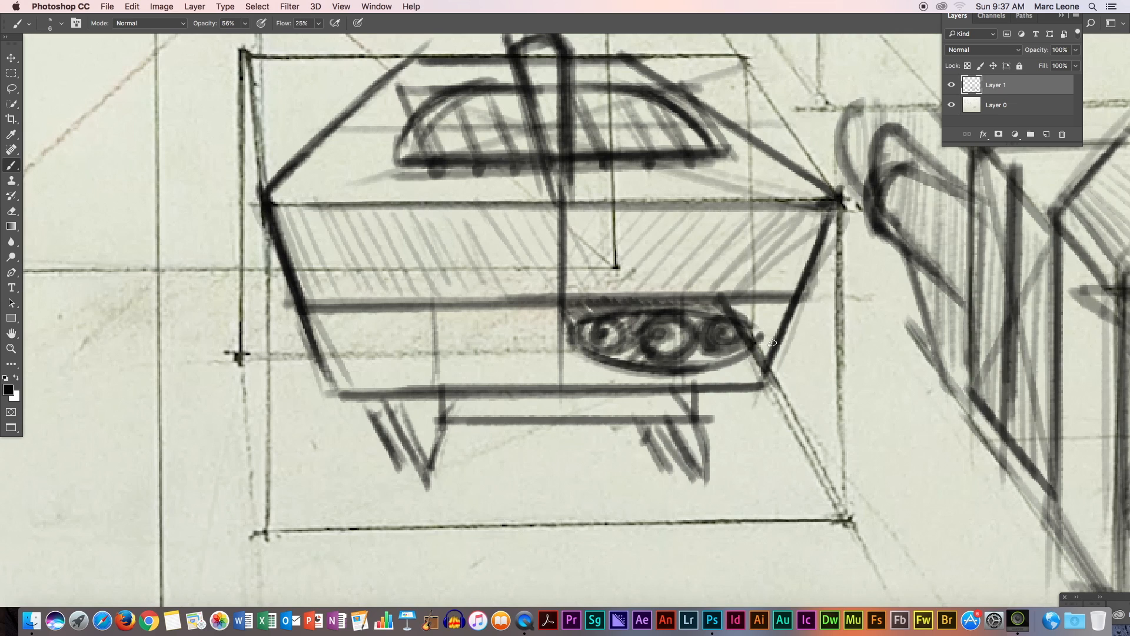
drag(596, 315, 579, 337)
mouse_move(783, 316)
mouse_down()
mouse_move(768, 344)
mouse_move(756, 303)
mouse_move(738, 329)
mouse_move(725, 314)
mouse_up()
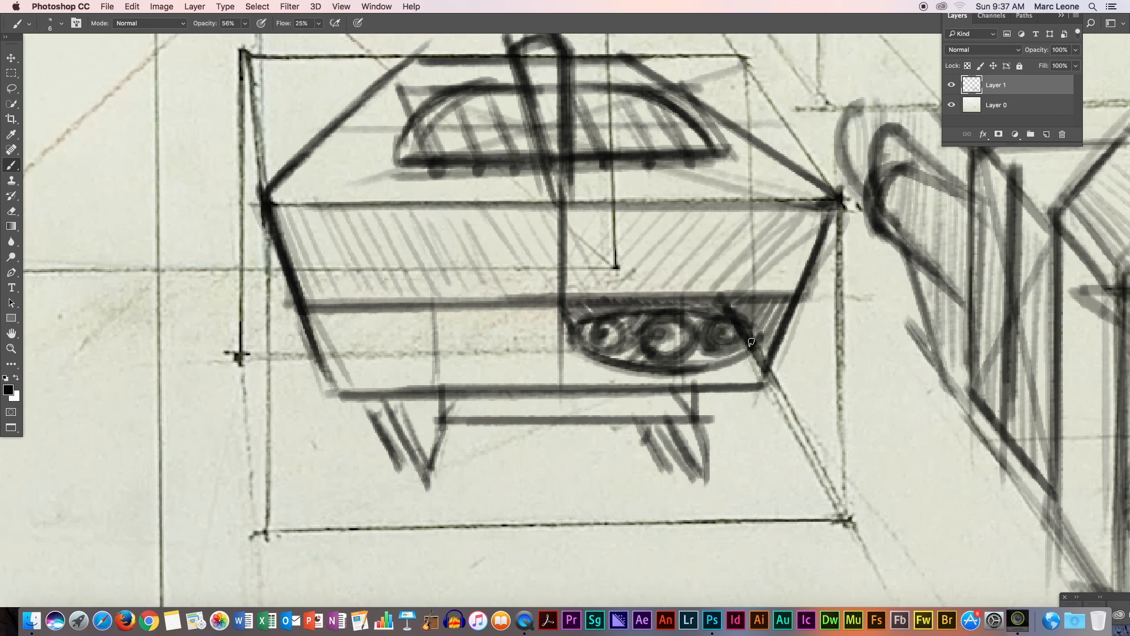
Darken the lower centre line, add short ticks under the right ellipse, and carry its heights across the left half as horizontal guides
drag(559, 305, 559, 387)
mouse_move(589, 352)
mouse_down()
mouse_move(632, 359)
mouse_move(589, 376)
mouse_up()
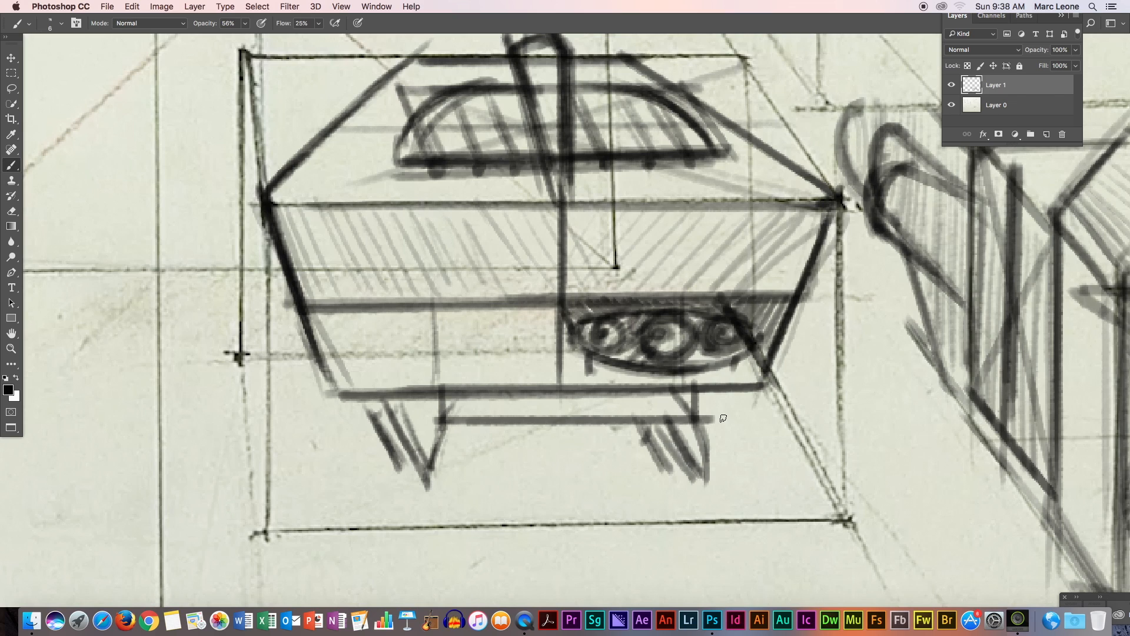
drag(431, 298, 430, 339)
drag(547, 340, 339, 340)
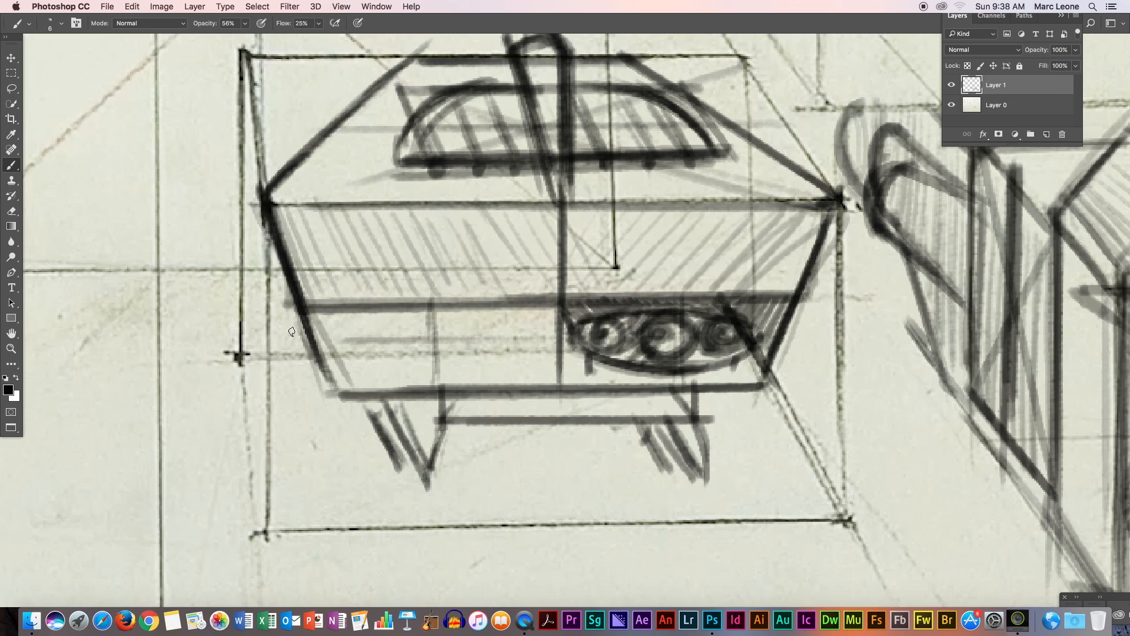
drag(618, 315, 344, 318)
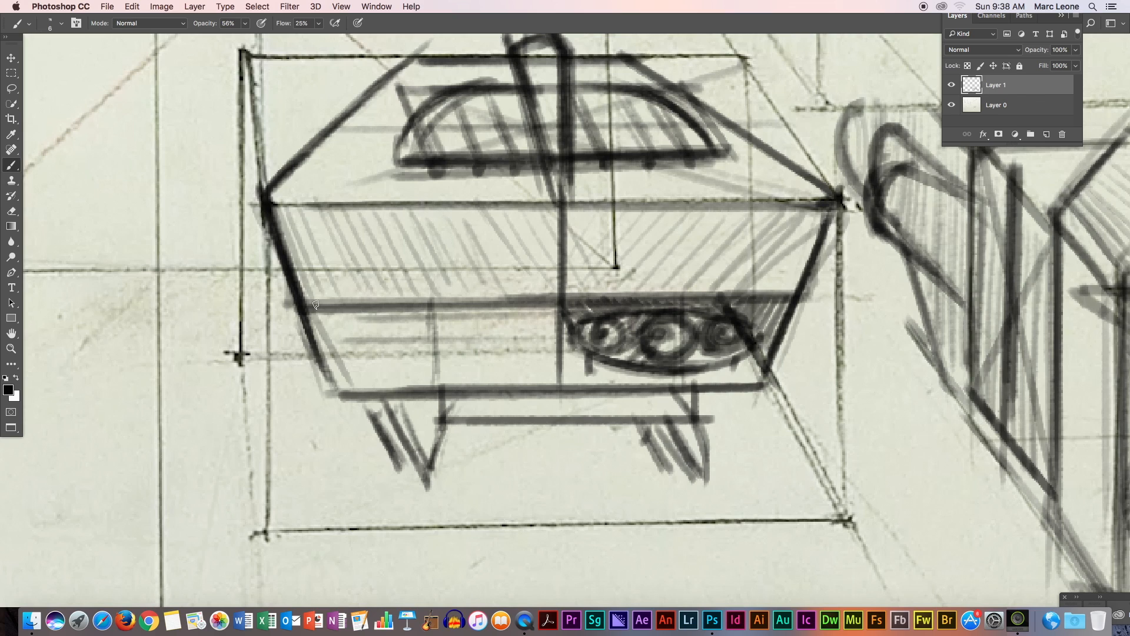
drag(683, 372, 364, 373)
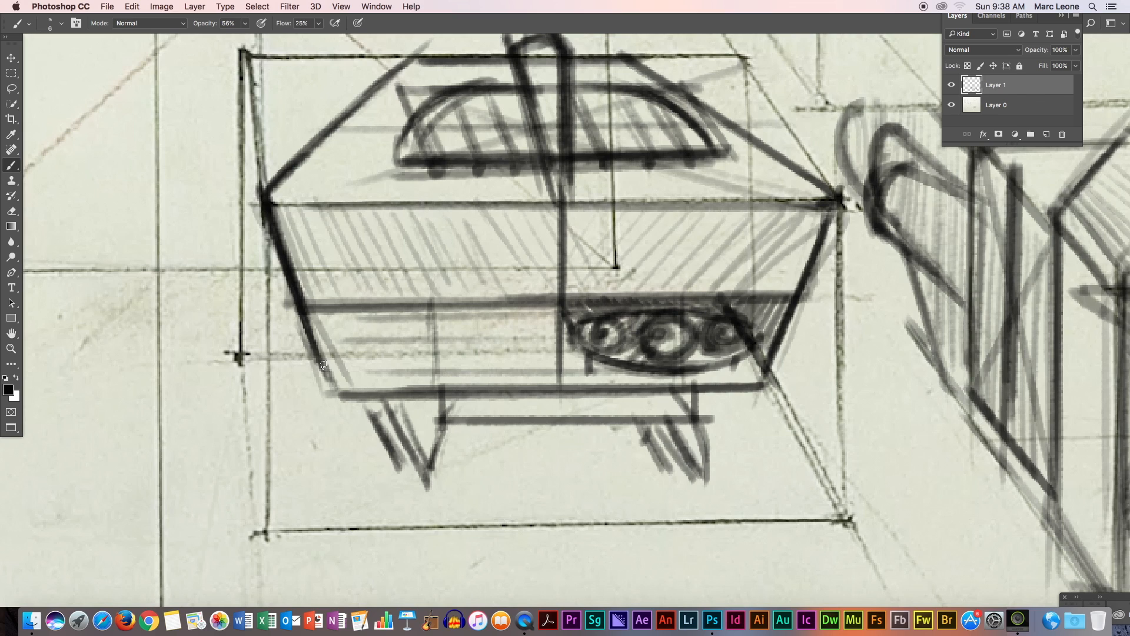
Draw a matching flat ellipse in the left half of the lower band using the guide lines
key(h)
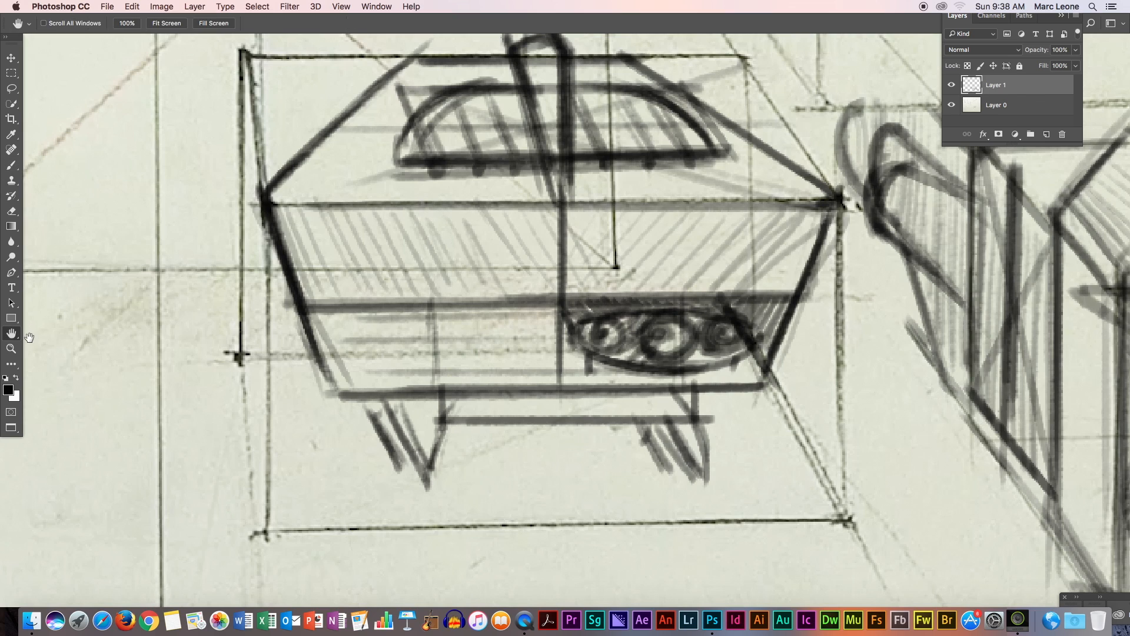
drag(580, 386, 709, 379)
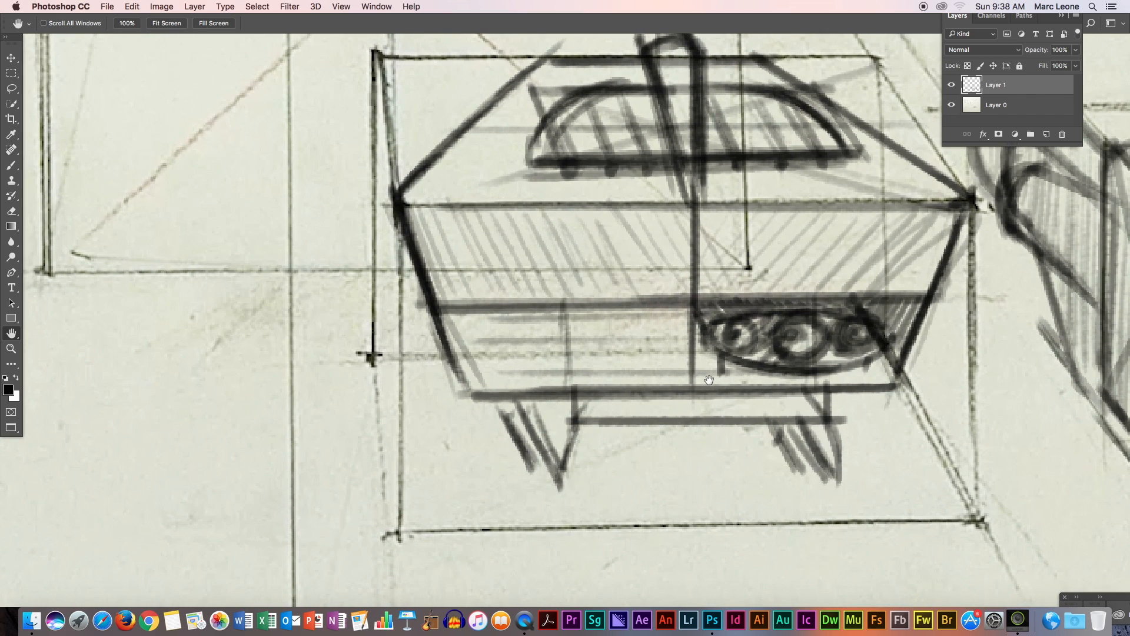
click(19, 170)
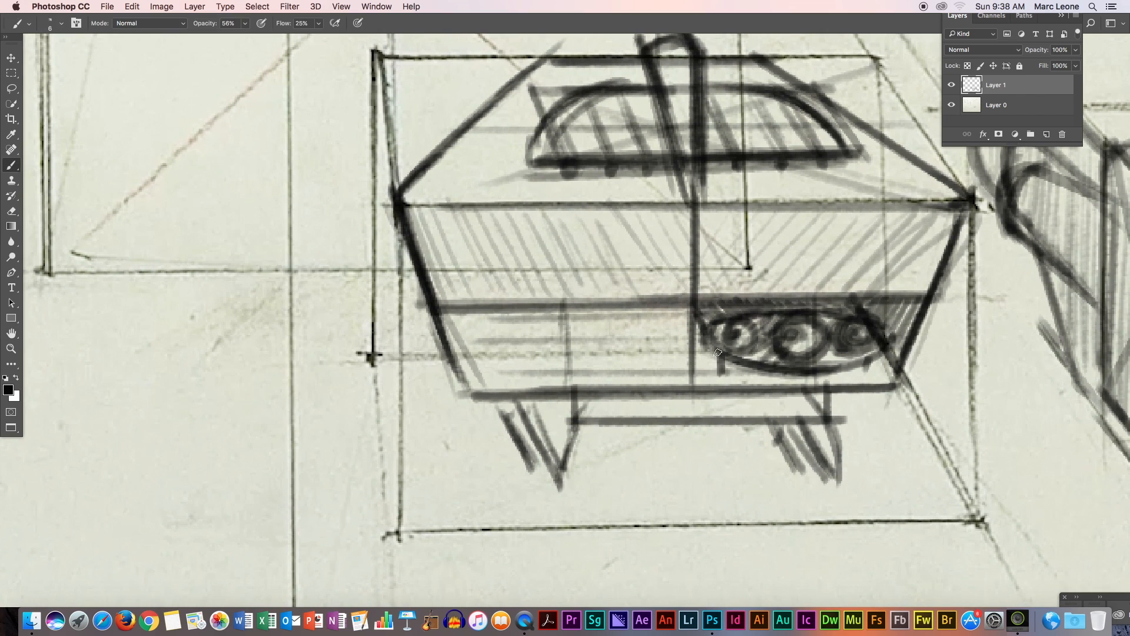
click(673, 337)
click(469, 339)
mouse_move(469, 339)
mouse_down()
mouse_move(633, 321)
mouse_move(671, 339)
mouse_move(571, 312)
mouse_move(469, 341)
mouse_move(593, 375)
mouse_move(639, 366)
mouse_move(671, 341)
mouse_move(474, 339)
mouse_move(493, 376)
mouse_move(660, 371)
mouse_up()
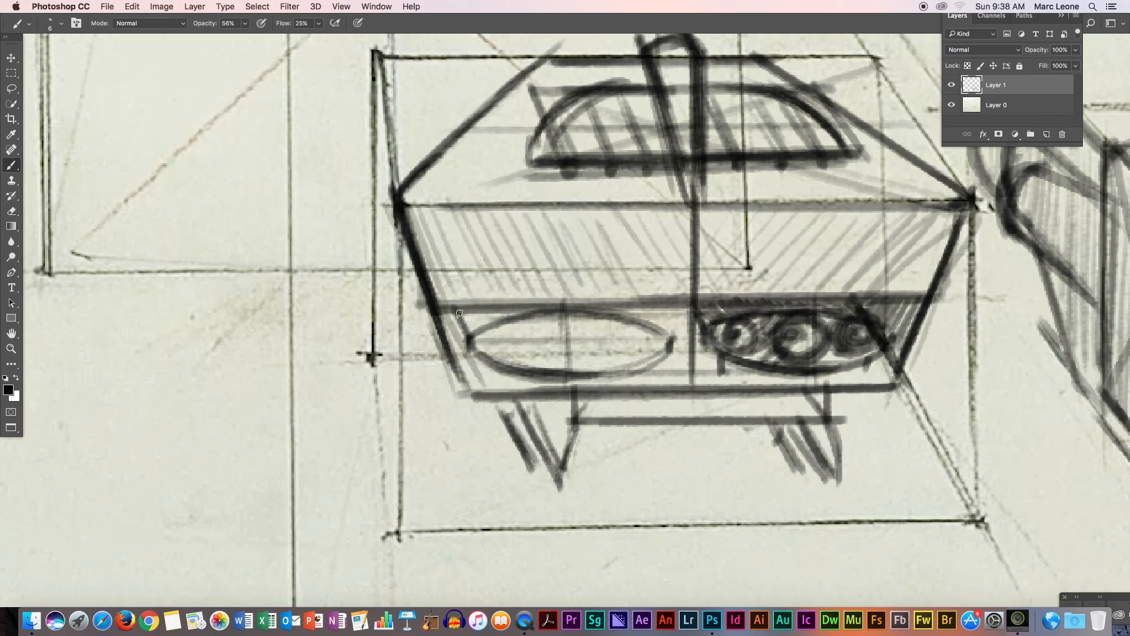
Add slanted strokes at both ends of the left ellipse and shade the band's left corner
drag(462, 306, 471, 344)
drag(641, 300, 657, 324)
drag(463, 312, 474, 362)
mouse_move(436, 311)
mouse_down()
mouse_move(469, 408)
mouse_move(459, 356)
mouse_up()
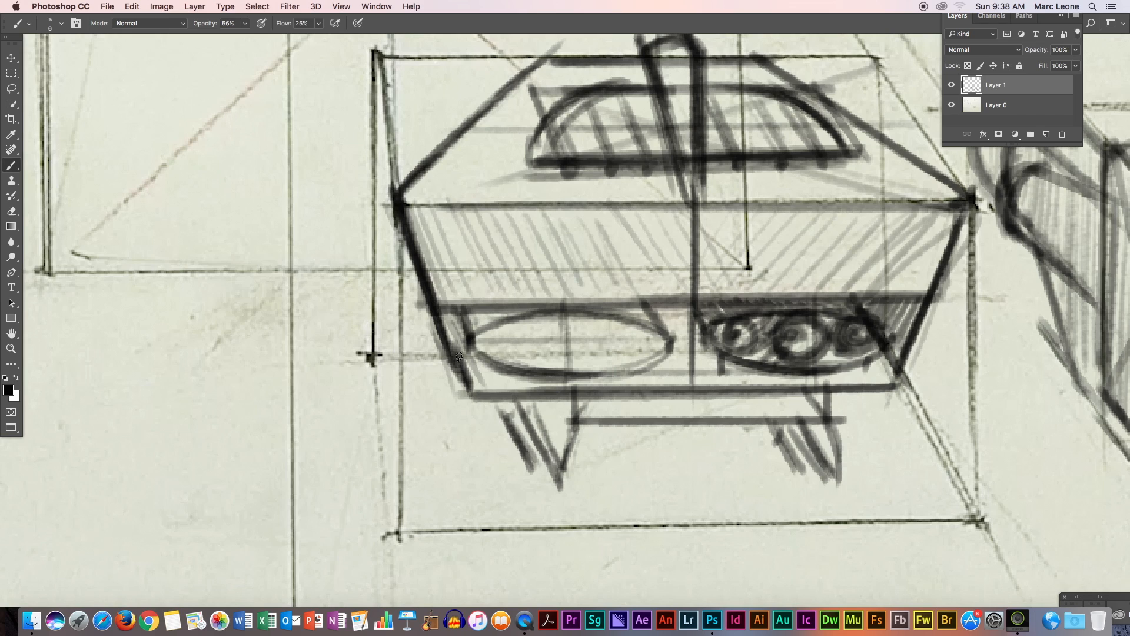
Draw three round thrusters inside the left ellipse and hatch the remaining lower band around both ellipses
mouse_move(566, 325)
mouse_down()
mouse_move(592, 350)
mouse_move(553, 351)
mouse_move(559, 318)
mouse_move(602, 340)
mouse_move(547, 339)
mouse_move(598, 329)
mouse_move(575, 366)
mouse_move(553, 315)
mouse_move(554, 348)
mouse_move(593, 338)
mouse_move(561, 316)
mouse_move(571, 365)
mouse_move(572, 318)
mouse_move(583, 337)
mouse_move(555, 345)
mouse_move(563, 326)
mouse_move(646, 331)
mouse_move(644, 356)
mouse_move(615, 354)
mouse_move(609, 332)
mouse_move(635, 356)
mouse_move(636, 344)
mouse_move(620, 343)
mouse_move(629, 337)
mouse_move(608, 376)
mouse_move(578, 369)
mouse_move(621, 363)
mouse_move(575, 372)
mouse_move(662, 356)
mouse_up()
mouse_move(512, 323)
mouse_down()
mouse_move(503, 353)
mouse_move(483, 343)
mouse_move(508, 333)
mouse_move(443, 317)
mouse_move(435, 327)
mouse_move(477, 322)
mouse_move(484, 359)
mouse_move(466, 357)
mouse_move(463, 371)
mouse_move(492, 363)
mouse_move(494, 386)
mouse_move(511, 392)
mouse_move(600, 371)
mouse_up()
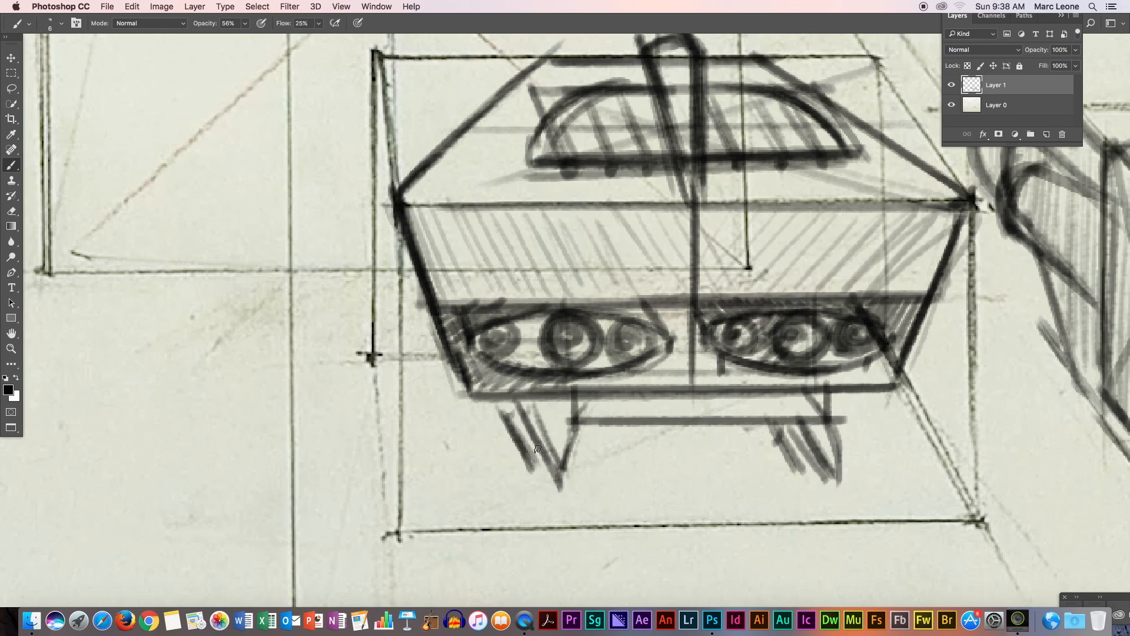
mouse_move(501, 327)
mouse_down()
mouse_move(495, 354)
mouse_move(568, 348)
mouse_move(568, 362)
mouse_move(679, 323)
mouse_move(690, 339)
mouse_move(665, 379)
mouse_move(769, 348)
mouse_move(788, 352)
mouse_move(769, 373)
mouse_move(775, 384)
mouse_move(871, 367)
mouse_move(895, 376)
mouse_up()
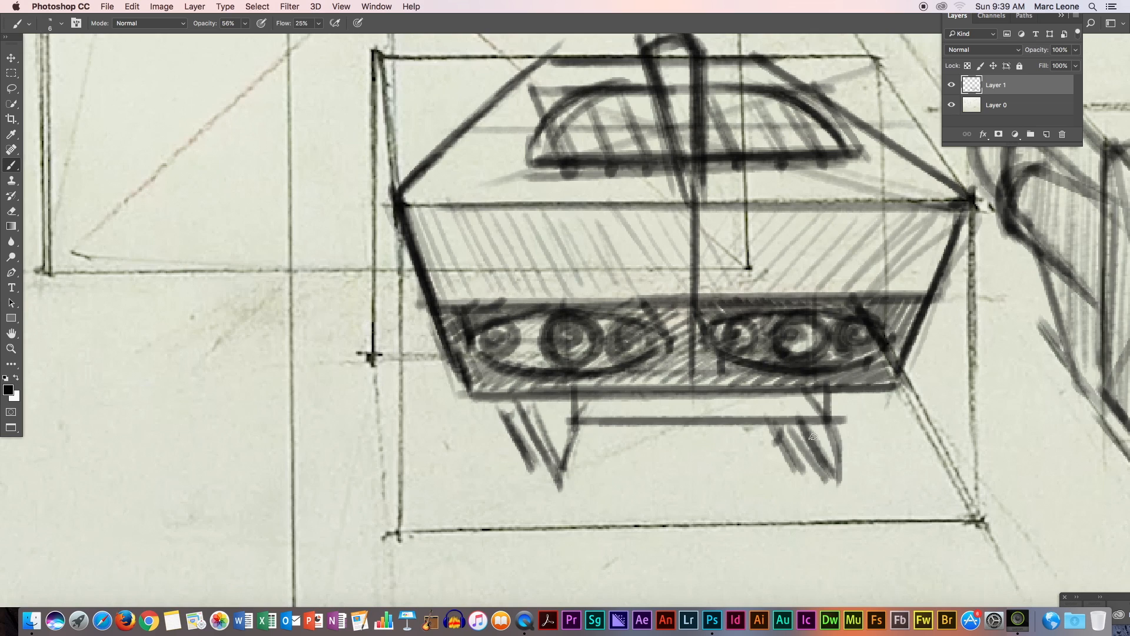
Hatch the left leg and the strip beneath the tapered hull, add short ticks under it, and darken the hull's right edge
mouse_move(559, 406)
mouse_down()
mouse_move(530, 447)
mouse_move(556, 412)
mouse_move(550, 398)
mouse_move(565, 478)
mouse_up()
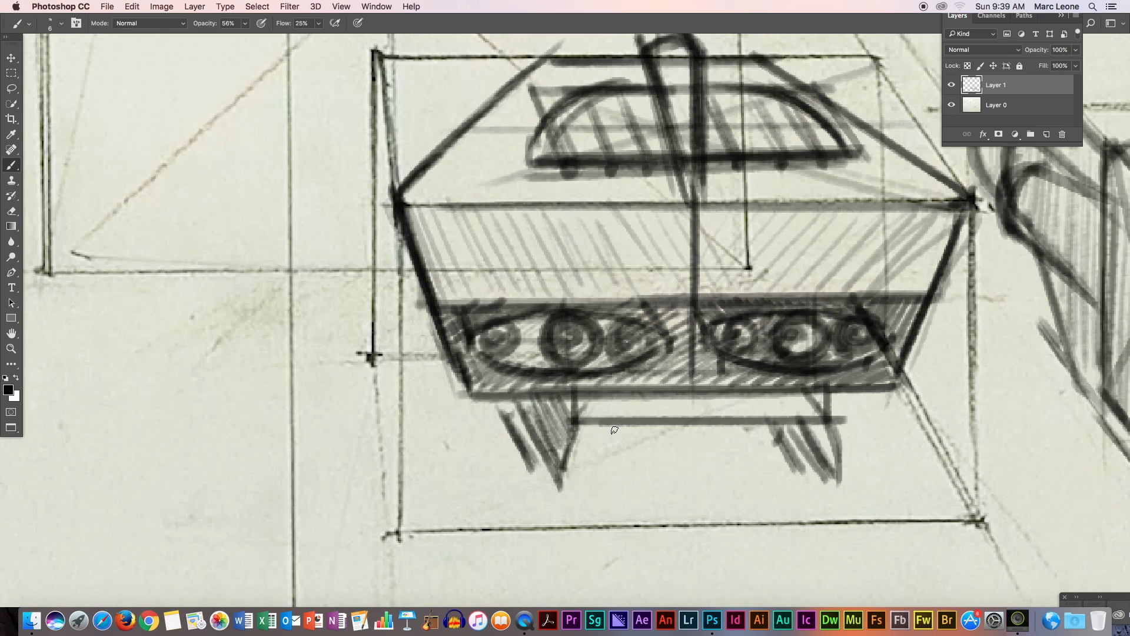
mouse_move(579, 407)
mouse_down()
mouse_move(638, 417)
mouse_move(648, 398)
mouse_move(669, 414)
mouse_move(687, 392)
mouse_move(695, 419)
mouse_up()
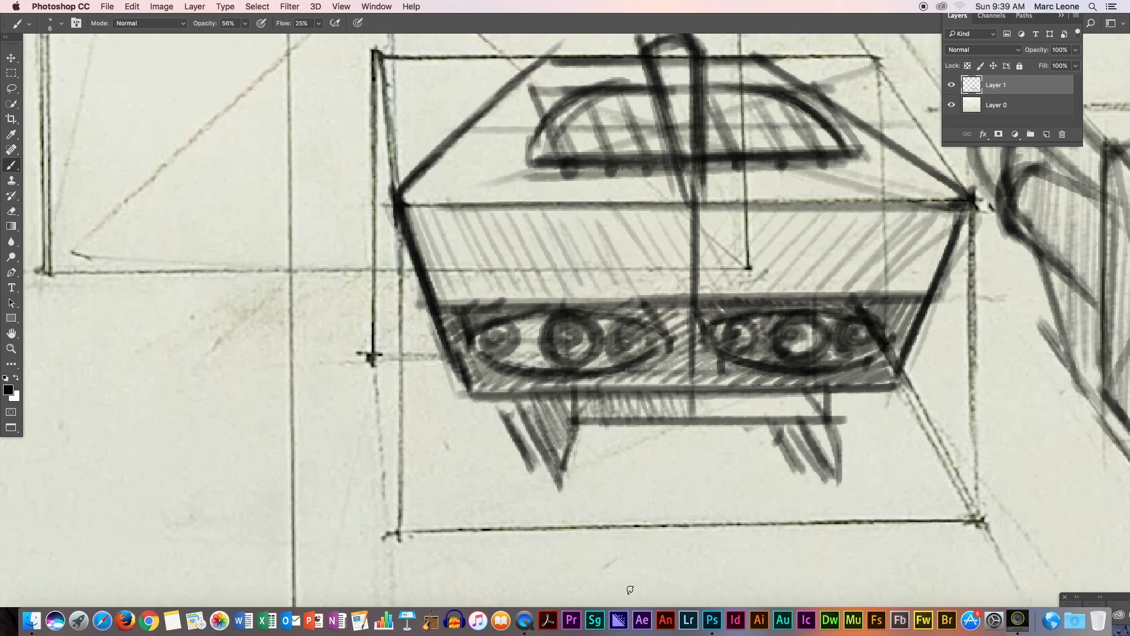
mouse_move(606, 415)
mouse_down()
mouse_move(620, 454)
mouse_move(615, 427)
mouse_move(641, 449)
mouse_move(636, 426)
mouse_move(662, 482)
mouse_move(636, 417)
mouse_move(709, 442)
mouse_move(682, 422)
mouse_move(770, 435)
mouse_move(755, 445)
mouse_move(722, 420)
mouse_move(731, 447)
mouse_up()
drag(742, 406, 749, 426)
drag(961, 204, 948, 249)
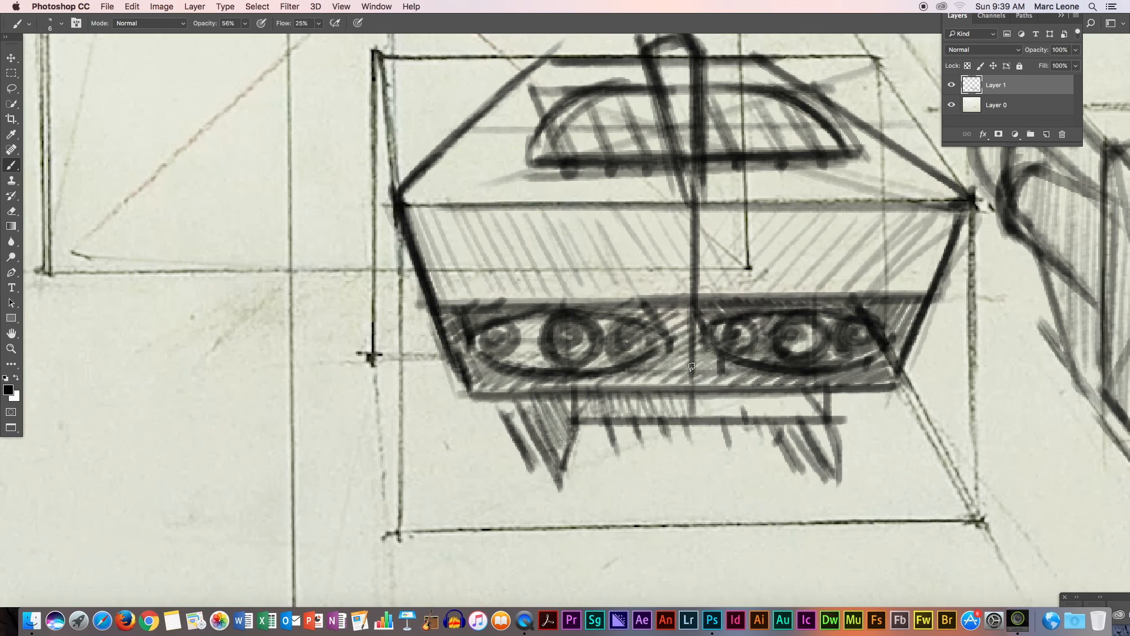
Draw a long slanted slot with a rounded lower end on the left side of the tapered hull's roof and darken it
mouse_move(404, 181)
mouse_down()
mouse_move(396, 195)
mouse_move(453, 203)
mouse_move(439, 219)
mouse_move(436, 192)
mouse_up()
mouse_move(482, 134)
mouse_down()
mouse_move(416, 203)
mouse_move(484, 132)
mouse_up()
drag(418, 205, 500, 115)
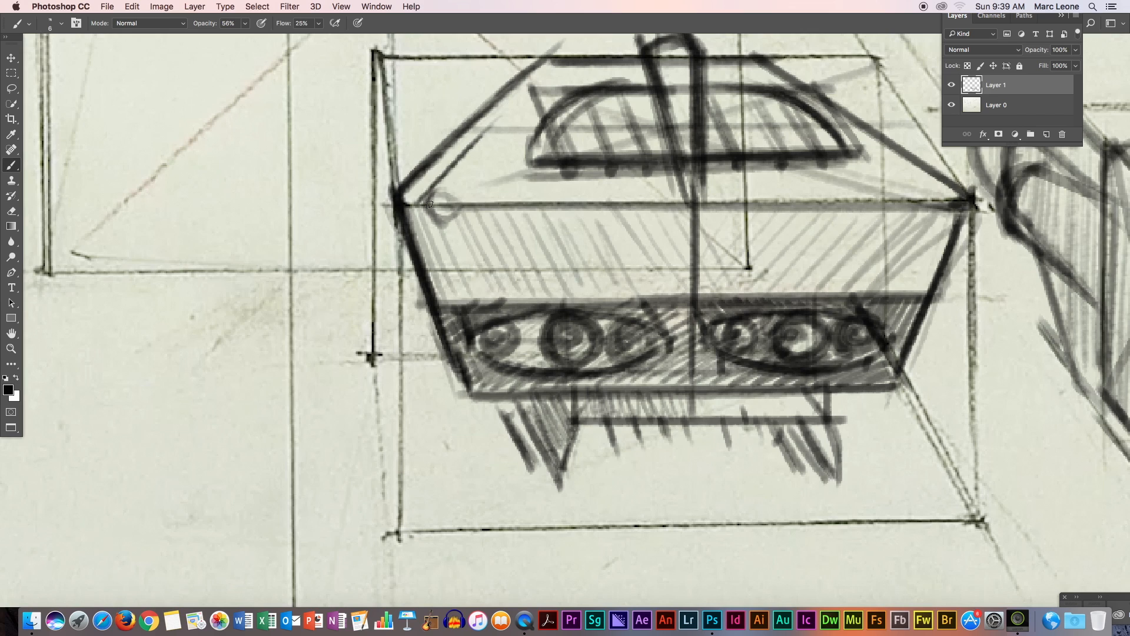
mouse_move(424, 200)
mouse_down()
mouse_move(477, 138)
mouse_move(422, 206)
mouse_move(435, 223)
mouse_move(485, 157)
mouse_up()
drag(432, 227, 500, 133)
drag(448, 206, 496, 145)
drag(432, 224, 497, 118)
mouse_move(432, 194)
mouse_down()
mouse_move(490, 127)
mouse_move(444, 208)
mouse_up()
Add two shorter slanted slots beside the long one and matching slanted slots on the right side of the roof
drag(510, 167, 474, 232)
mouse_move(545, 222)
mouse_down()
mouse_move(555, 174)
mouse_move(544, 220)
mouse_up()
mouse_move(908, 176)
mouse_down()
mouse_move(860, 141)
mouse_move(928, 197)
mouse_move(909, 206)
mouse_move(860, 161)
mouse_move(911, 203)
mouse_up()
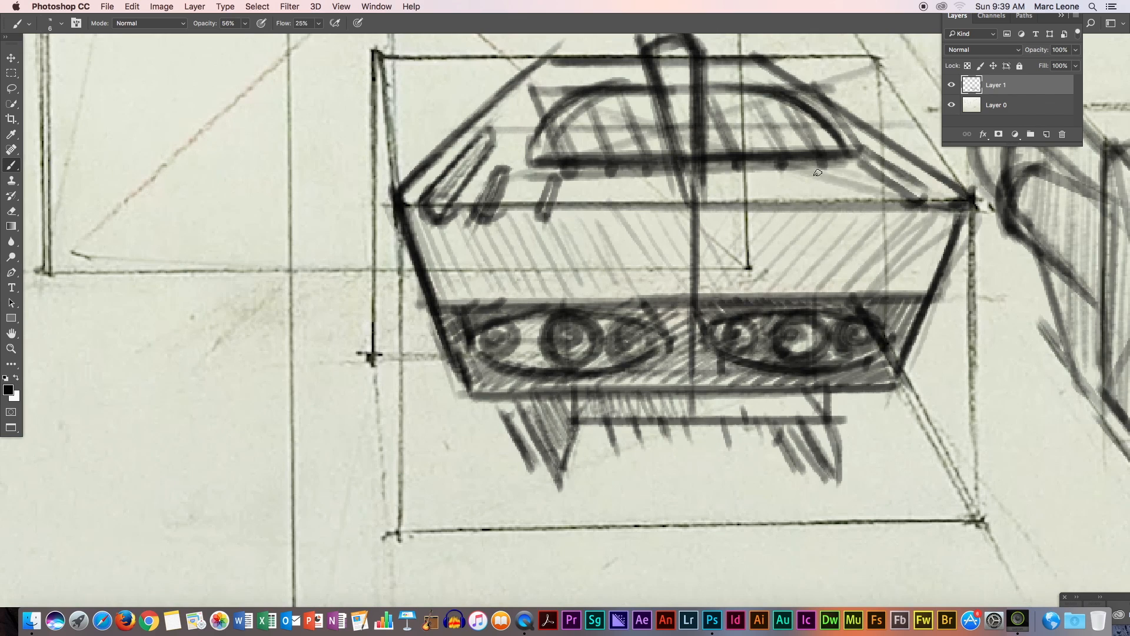
drag(826, 176, 856, 205)
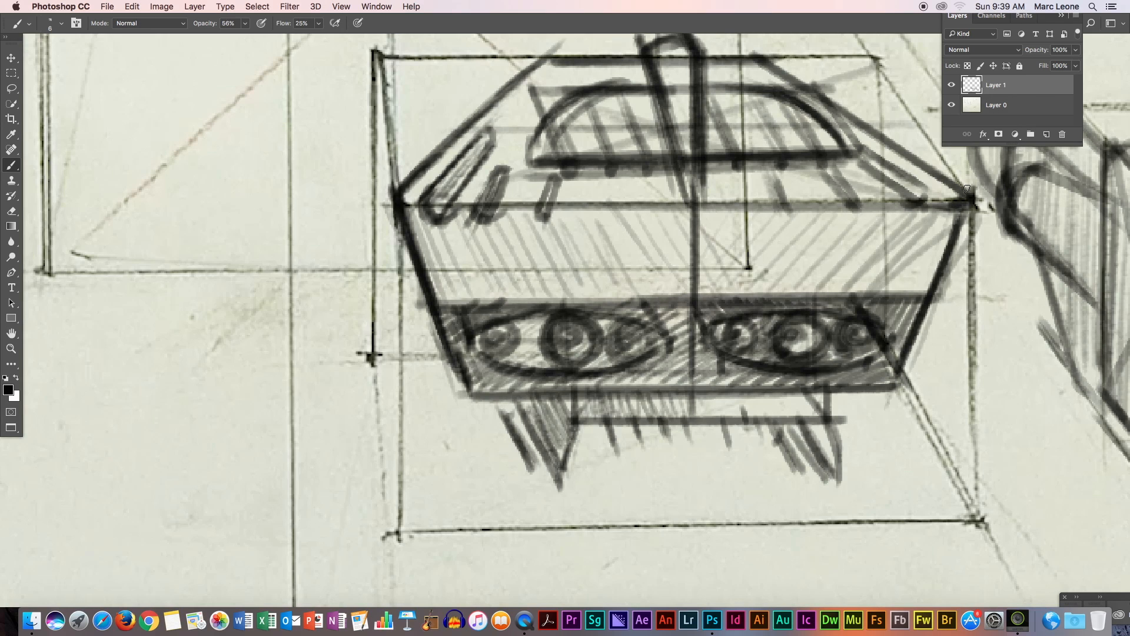
Compare the original perspective boxes with the spaceship sketches by toggling the visibility of Layer 1 over the whole drawing
click(17, 333)
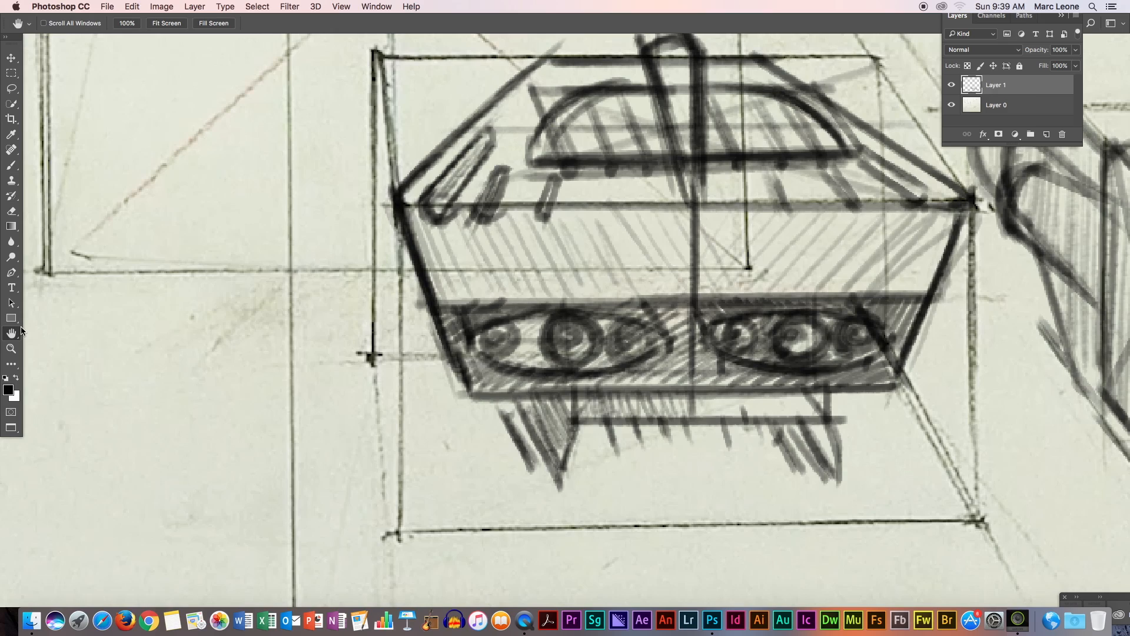
drag(799, 411, 582, 393)
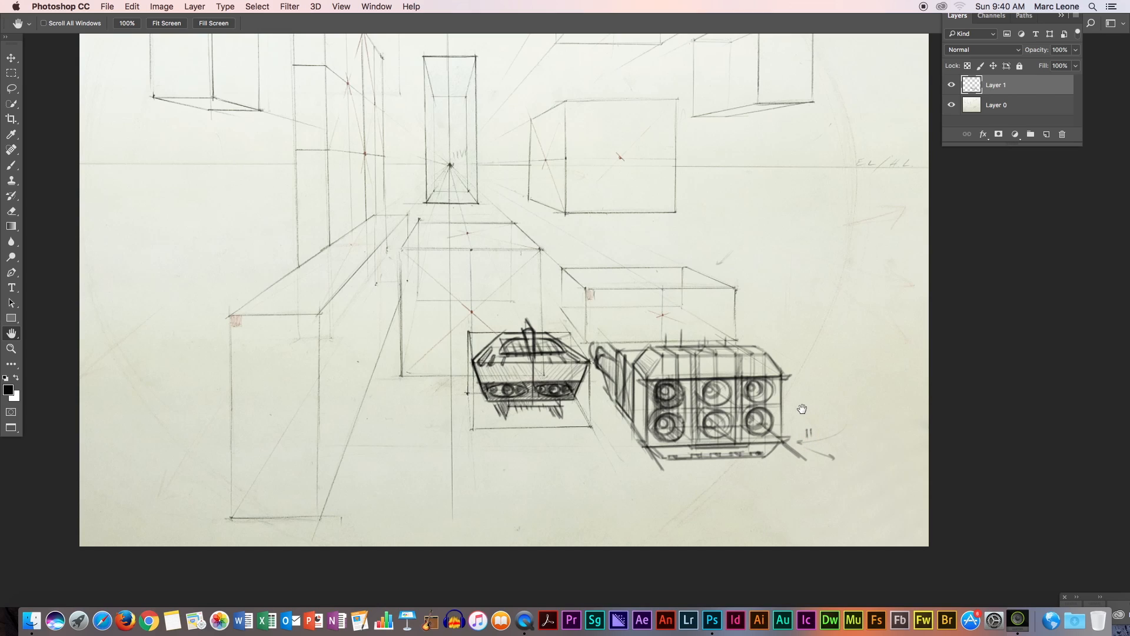
click(952, 85)
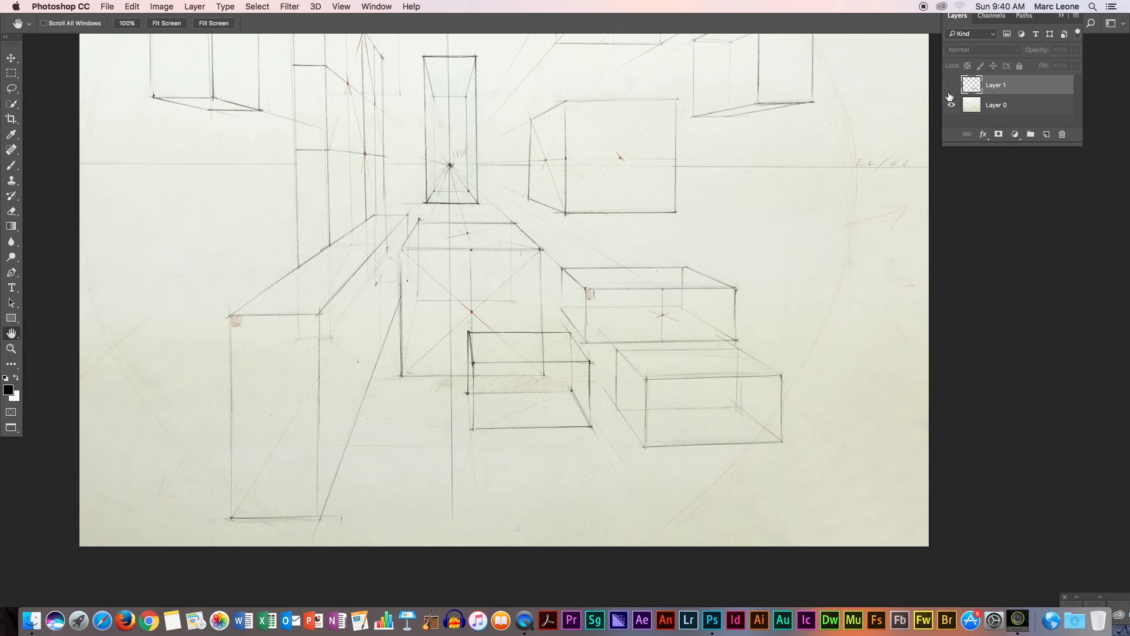
drag(893, 180, 908, 209)
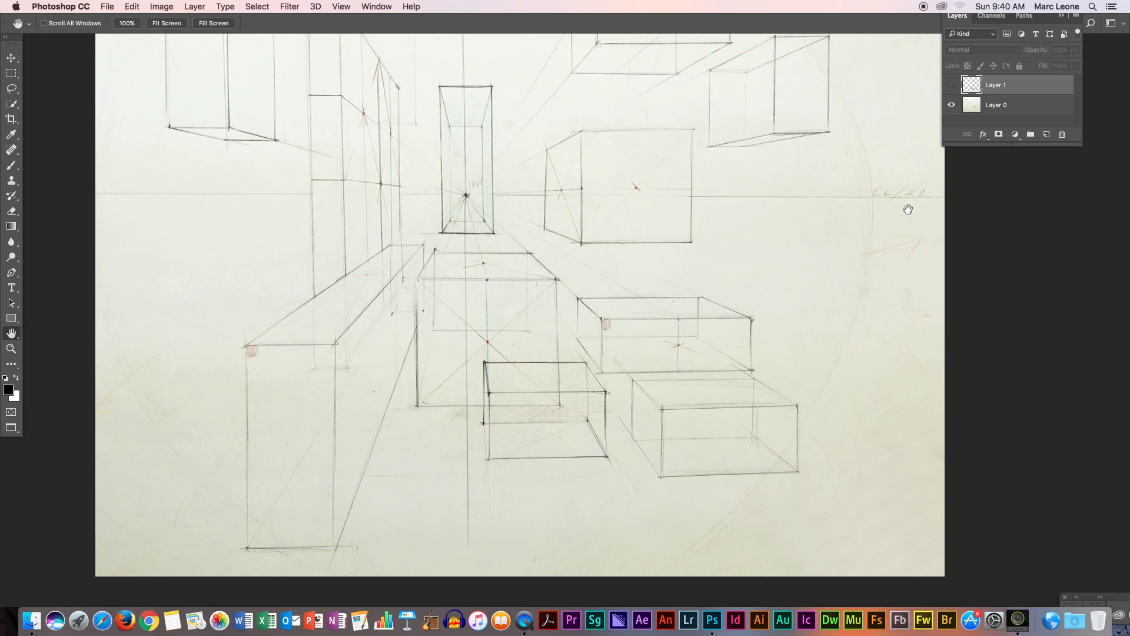
click(952, 86)
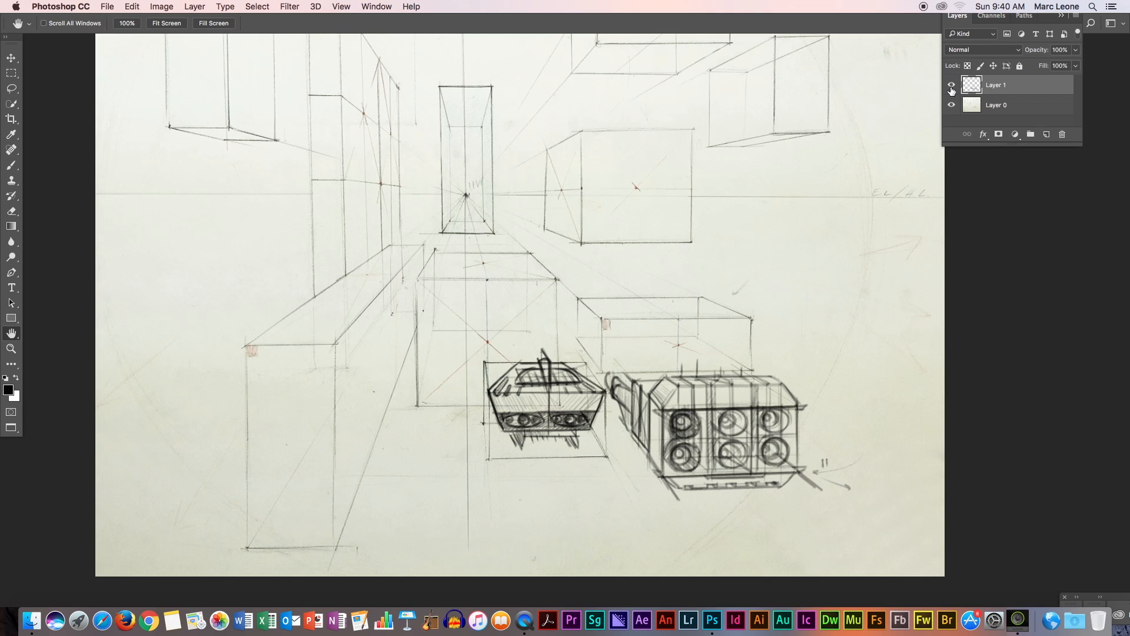
click(952, 86)
click(952, 86)
With the brush, start a smaller rectangle in the front face of the box behind the ships, marking its left side and light horizontal guides
key(super+space)
drag(783, 349, 828, 346)
drag(652, 336, 812, 316)
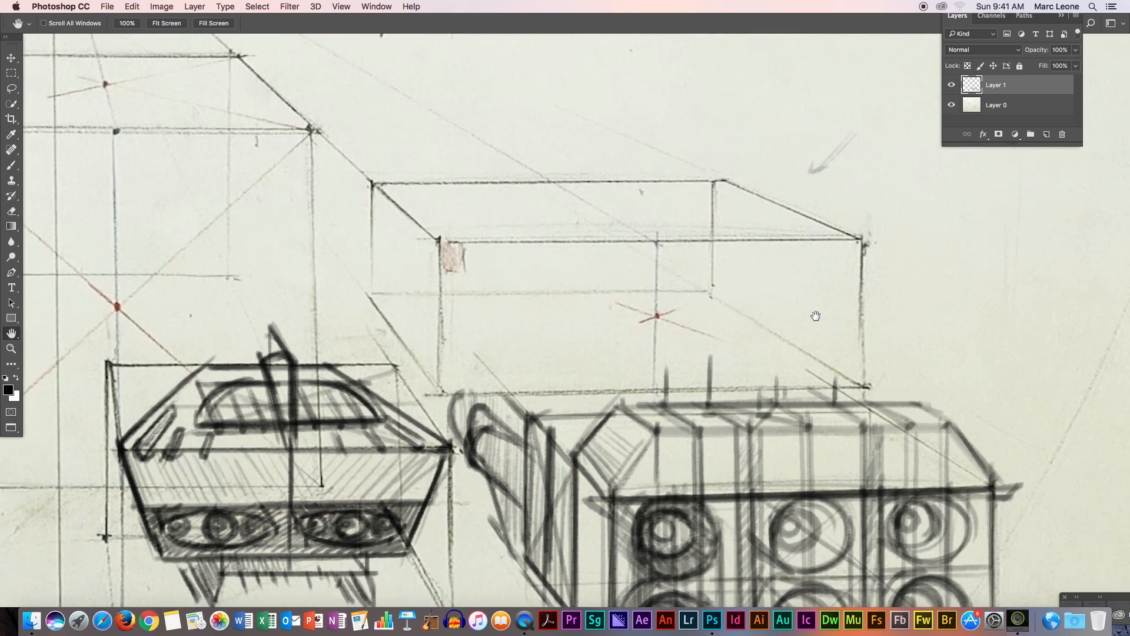
mouse_move(889, 323)
mouse_down()
mouse_move(901, 326)
mouse_move(893, 318)
mouse_up()
drag(782, 312, 821, 309)
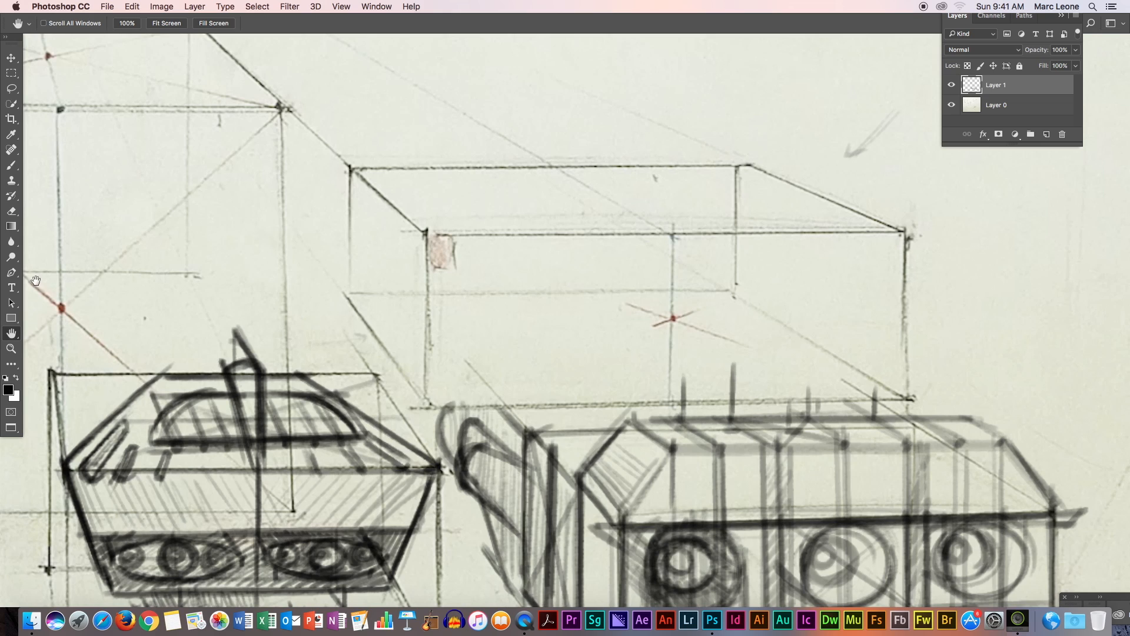
click(20, 165)
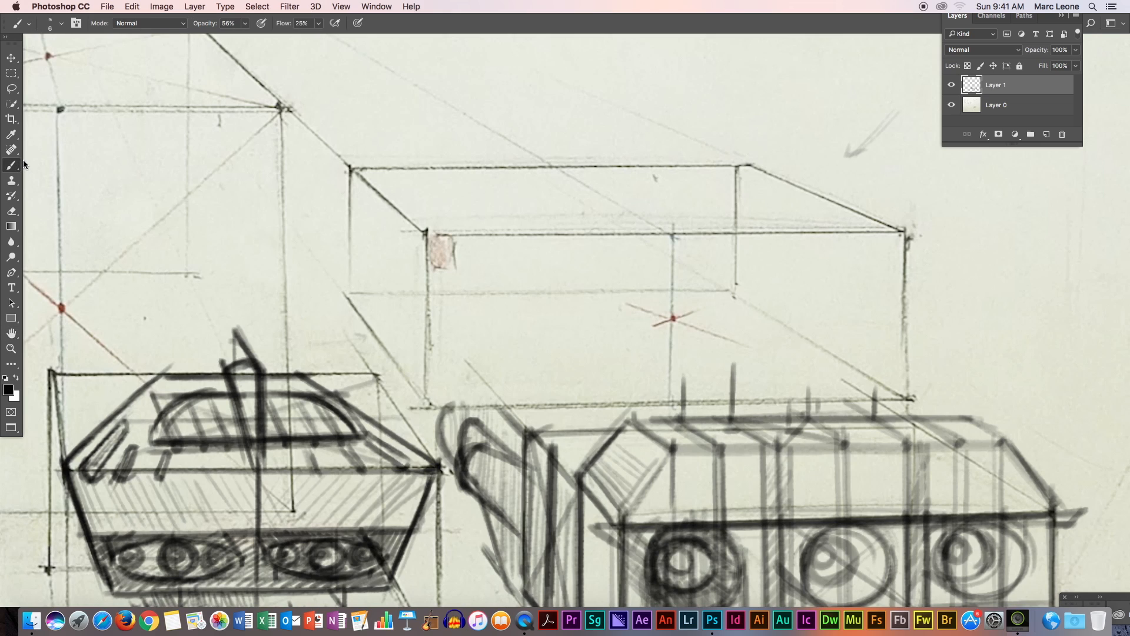
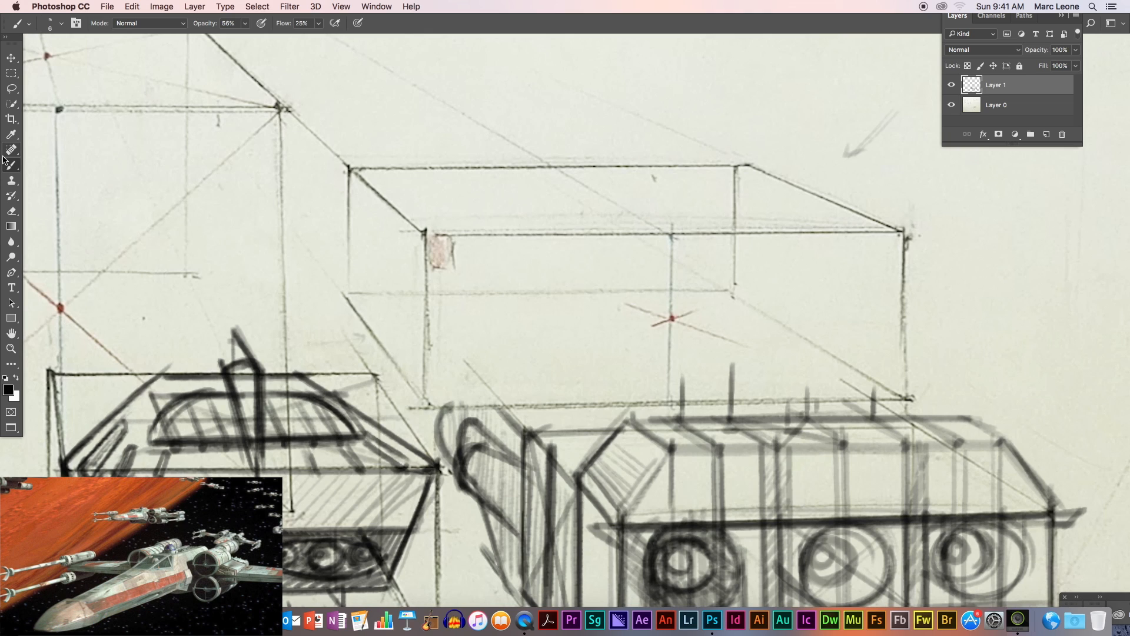
drag(910, 252, 912, 352)
drag(599, 272, 599, 354)
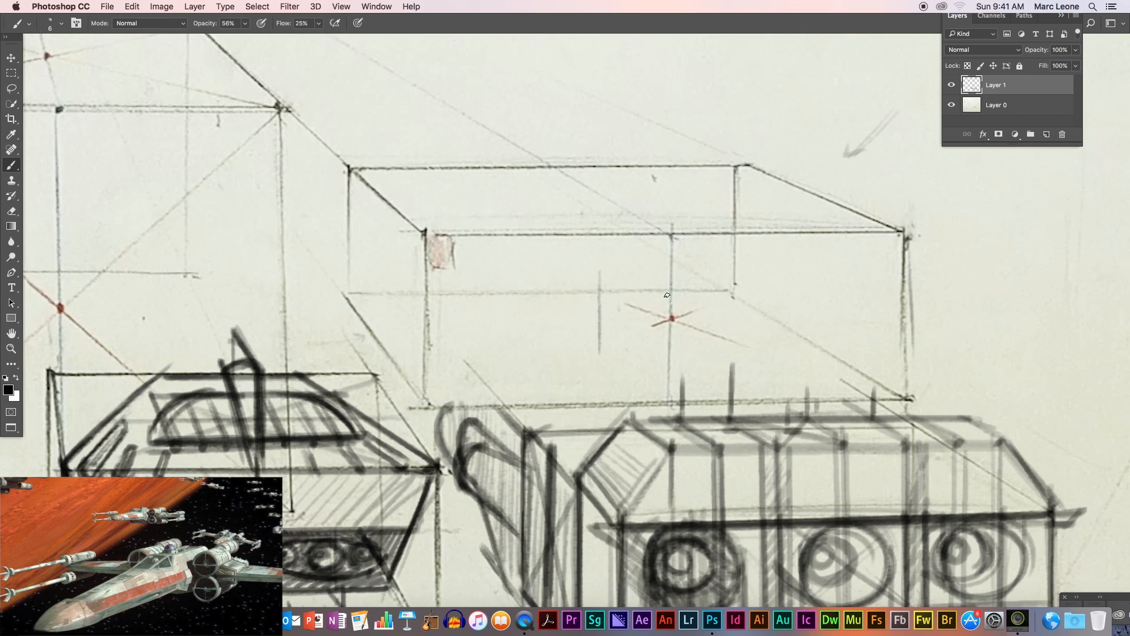
drag(592, 279, 591, 351)
drag(648, 268, 711, 266)
drag(620, 263, 729, 262)
Complete the small square around the front face's red centre mark with top, right and bottom sides, and darken its outline
mouse_move(599, 244)
mouse_down()
mouse_move(598, 313)
mouse_move(593, 233)
mouse_move(731, 234)
mouse_up()
mouse_move(634, 235)
mouse_down()
mouse_move(732, 231)
mouse_move(731, 316)
mouse_up()
drag(733, 231, 733, 337)
drag(733, 266, 732, 333)
drag(617, 349, 742, 352)
mouse_move(599, 241)
mouse_down()
mouse_move(599, 350)
mouse_move(737, 352)
mouse_up()
drag(736, 270, 733, 350)
drag(625, 235, 729, 234)
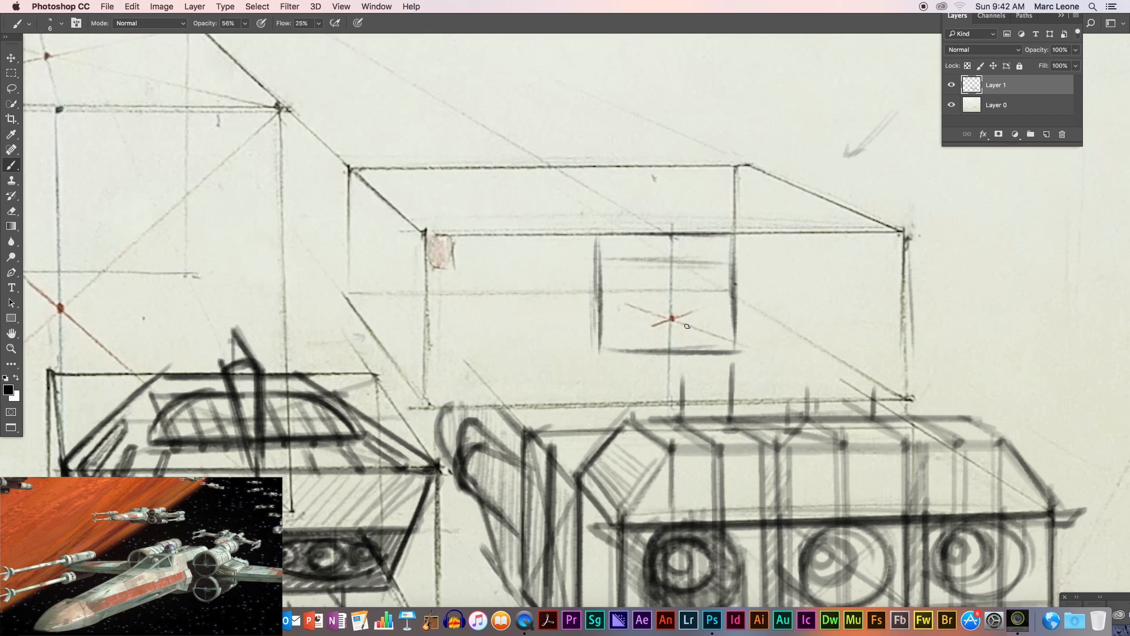
drag(598, 224, 597, 341)
drag(734, 227, 734, 337)
drag(739, 234, 641, 234)
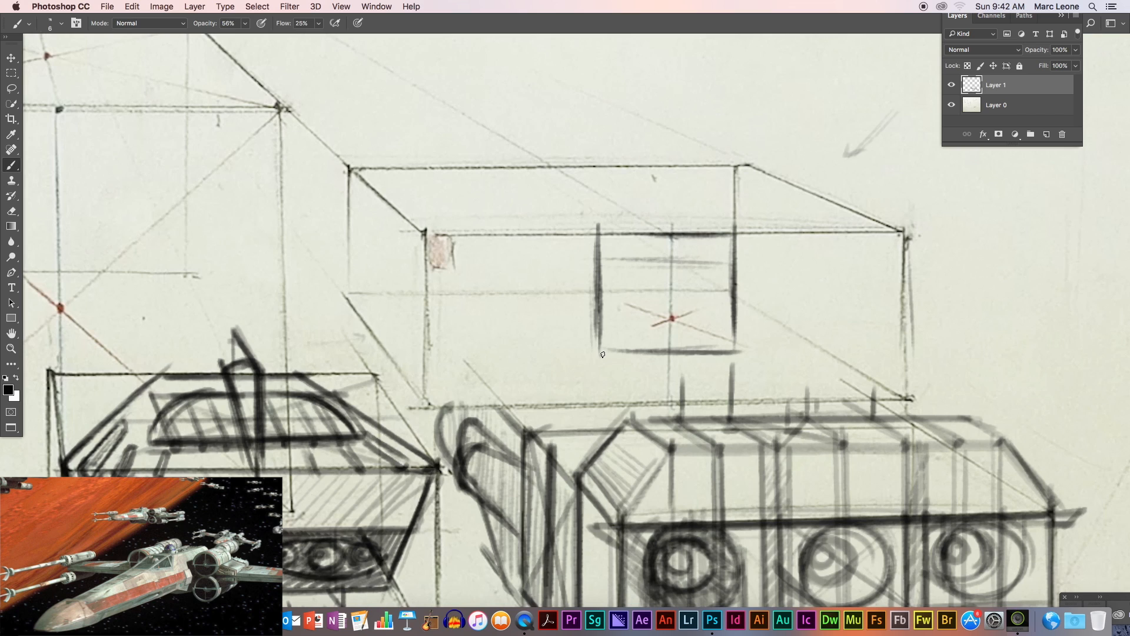
Sketch receding perspective lines from the small square's upper corners and lower left corner, plus a light vertical guide for the far end
drag(602, 355, 499, 262)
drag(522, 173, 593, 228)
drag(646, 183, 738, 235)
drag(592, 157, 699, 211)
drag(513, 151, 506, 262)
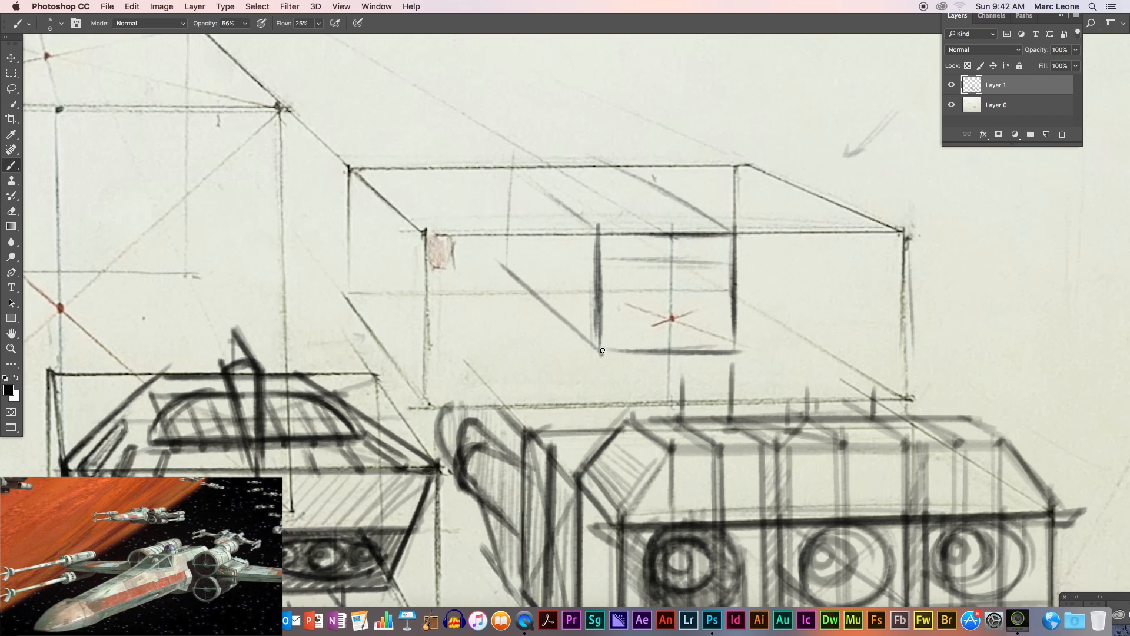
Extend the hull's three receding edges farther back toward the vanishing point and darken them
drag(601, 353, 474, 236)
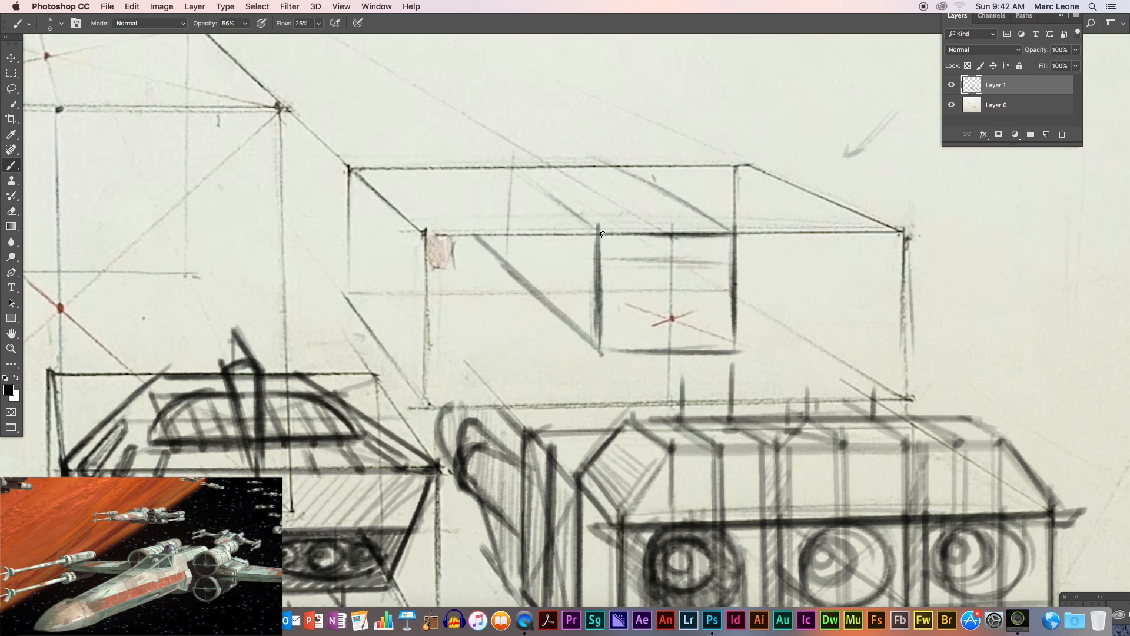
drag(578, 223, 481, 150)
drag(729, 231, 556, 137)
drag(563, 207, 489, 151)
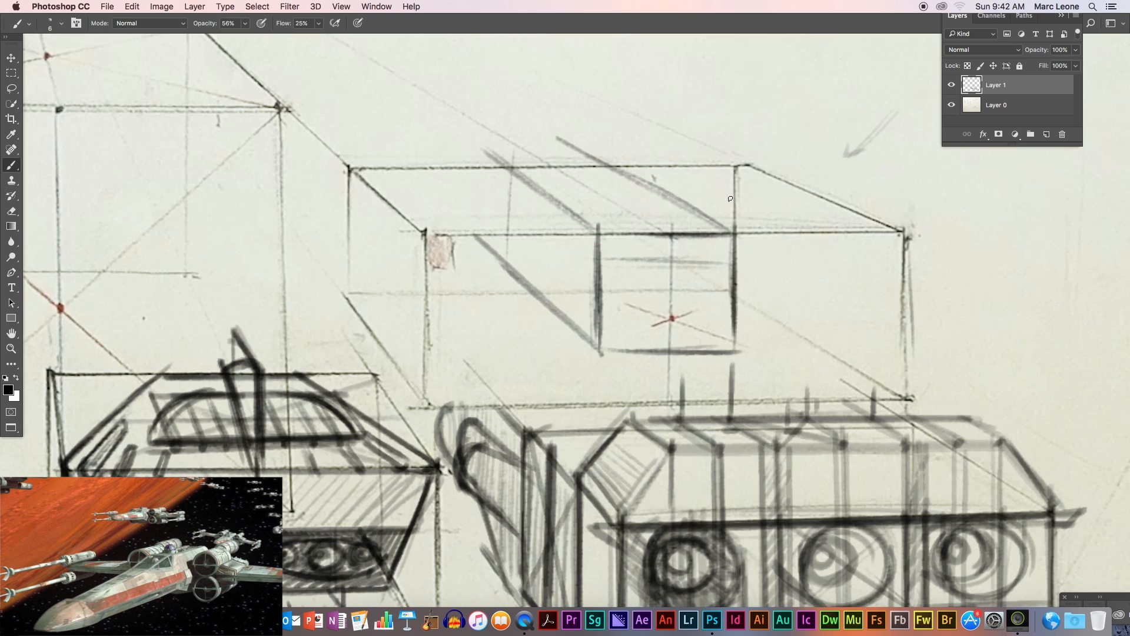
drag(703, 224, 552, 132)
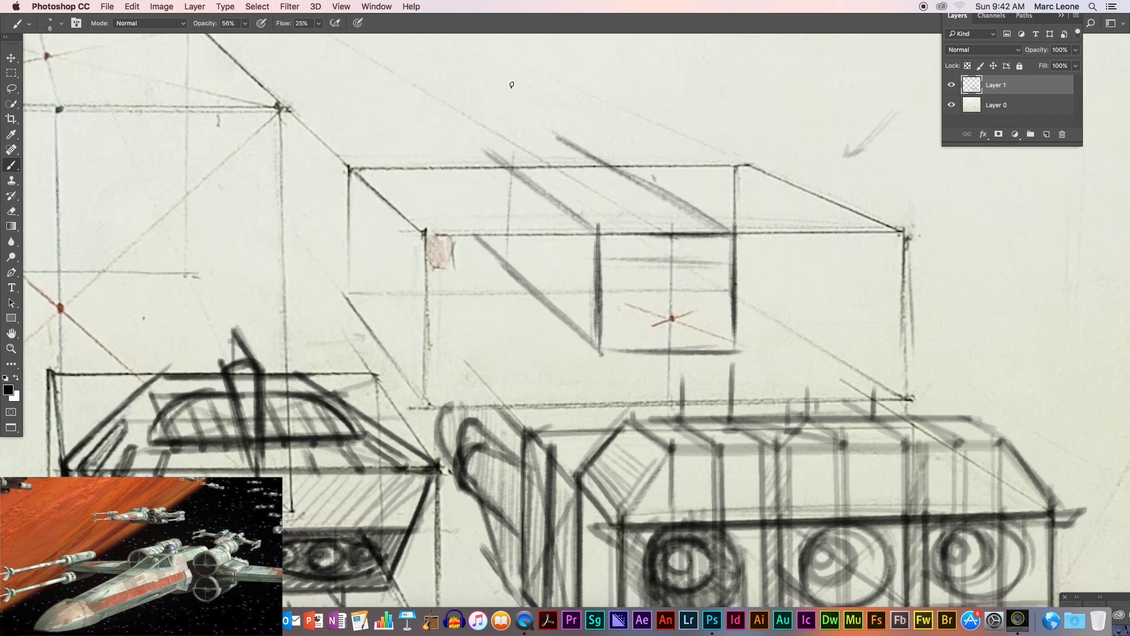
mouse_move(459, 218)
mouse_down()
mouse_move(515, 218)
mouse_move(486, 159)
mouse_move(517, 177)
mouse_move(500, 165)
mouse_move(481, 233)
mouse_move(529, 165)
mouse_move(577, 153)
mouse_move(529, 288)
mouse_up()
mouse_move(465, 205)
mouse_down()
mouse_move(592, 348)
mouse_move(459, 198)
mouse_up()
drag(605, 229, 474, 147)
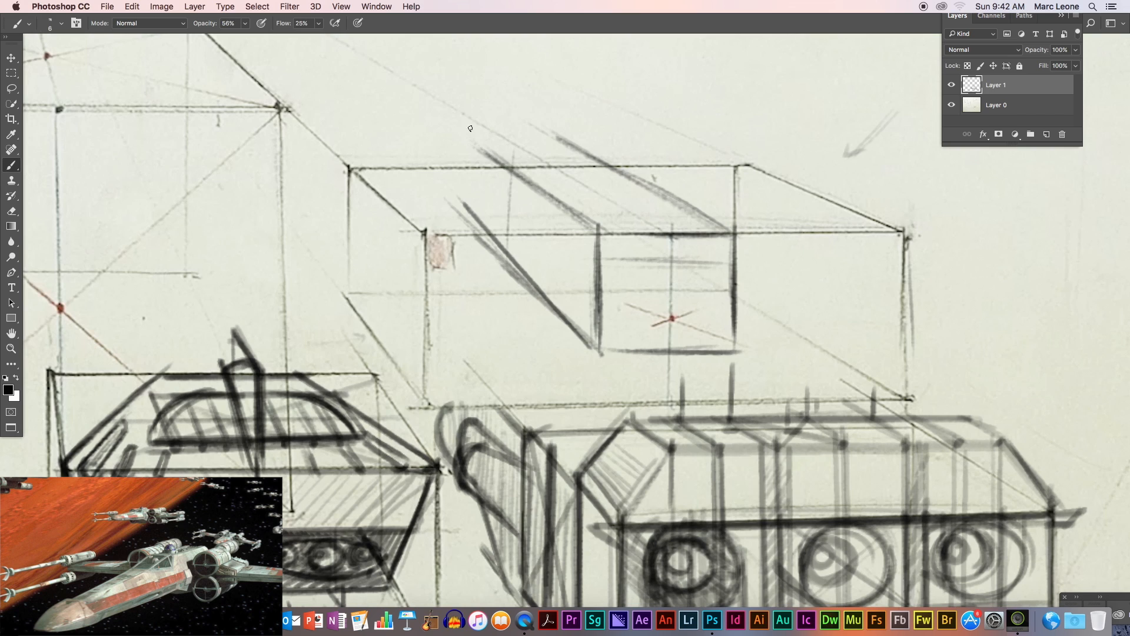
drag(734, 232, 523, 120)
Close the hull's far end with short vertical and horizontal edges and shape an angled nose beyond it
drag(466, 146, 461, 203)
mouse_move(527, 136)
mouse_down()
mouse_move(474, 142)
mouse_move(568, 136)
mouse_up()
mouse_move(436, 145)
mouse_down()
mouse_move(459, 200)
mouse_move(446, 181)
mouse_up()
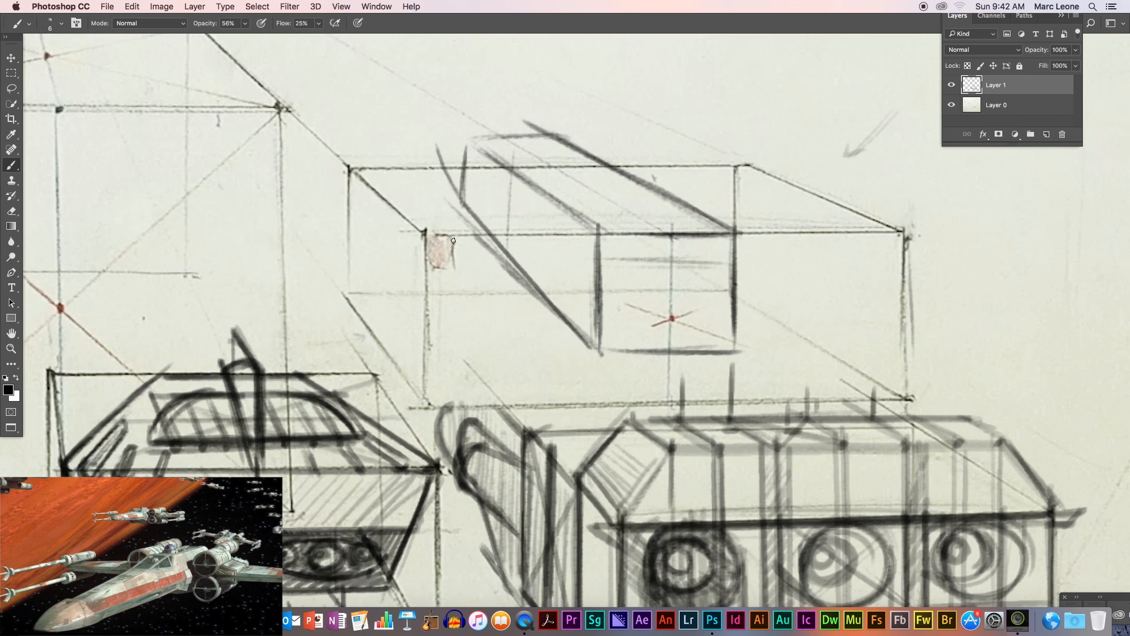
mouse_move(448, 136)
mouse_down()
mouse_move(487, 128)
mouse_move(489, 142)
mouse_move(437, 142)
mouse_move(563, 123)
mouse_move(442, 120)
mouse_move(458, 133)
mouse_move(435, 141)
mouse_up()
drag(456, 195, 436, 138)
Darken the hull's lower receding edge and front square, and draw a crease along its side from the nose to the front face
mouse_move(458, 197)
mouse_down()
mouse_move(437, 145)
mouse_move(459, 200)
mouse_move(600, 350)
mouse_up()
drag(596, 224, 598, 347)
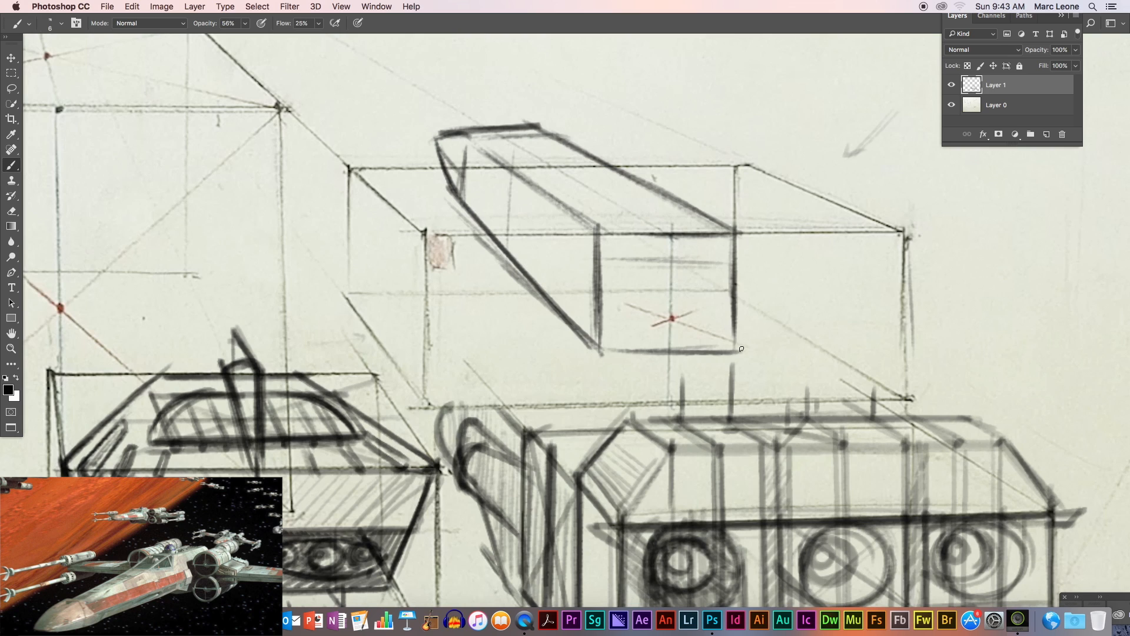
drag(737, 350, 621, 351)
drag(459, 175, 596, 303)
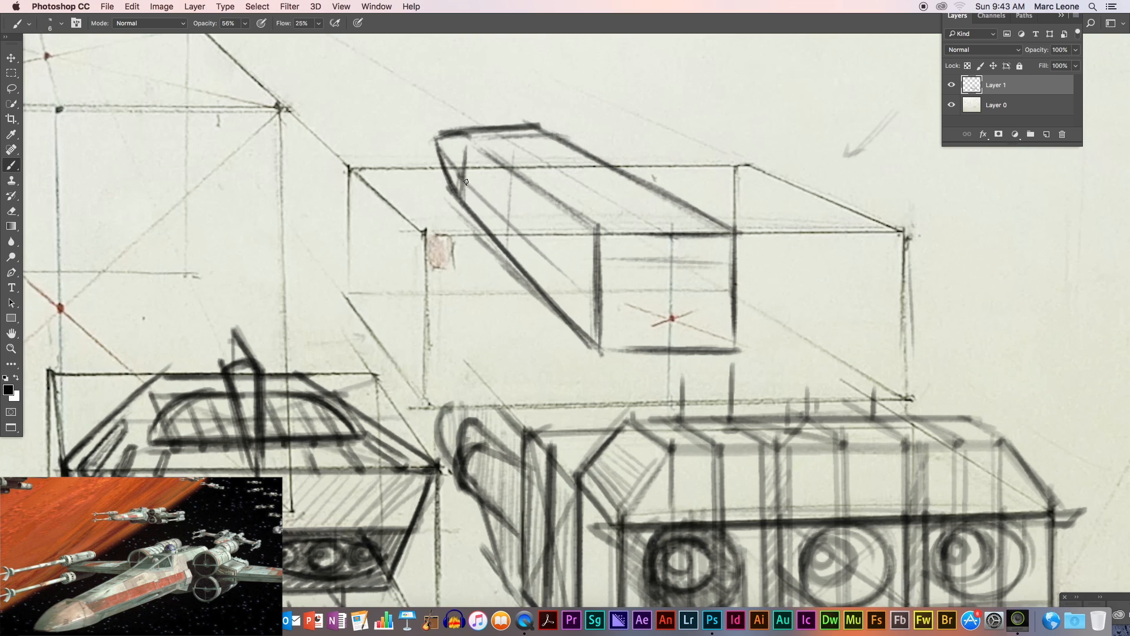
mouse_move(468, 191)
mouse_down()
mouse_move(595, 285)
mouse_move(469, 190)
mouse_move(599, 229)
mouse_up()
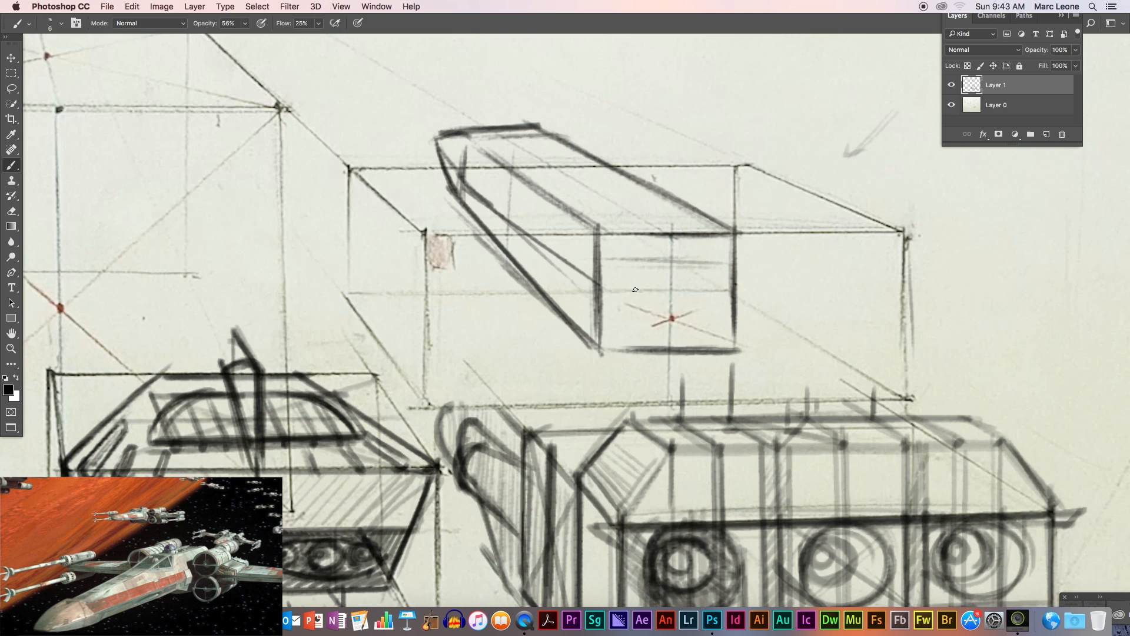
Add bevelled caps above and below the hull's front square and darken the square's vertical sides
drag(598, 230, 619, 207)
mouse_move(701, 200)
mouse_down()
mouse_move(621, 201)
mouse_move(703, 195)
mouse_move(733, 228)
mouse_up()
mouse_move(637, 194)
mouse_down()
mouse_move(611, 217)
mouse_move(647, 194)
mouse_move(719, 196)
mouse_move(731, 223)
mouse_up()
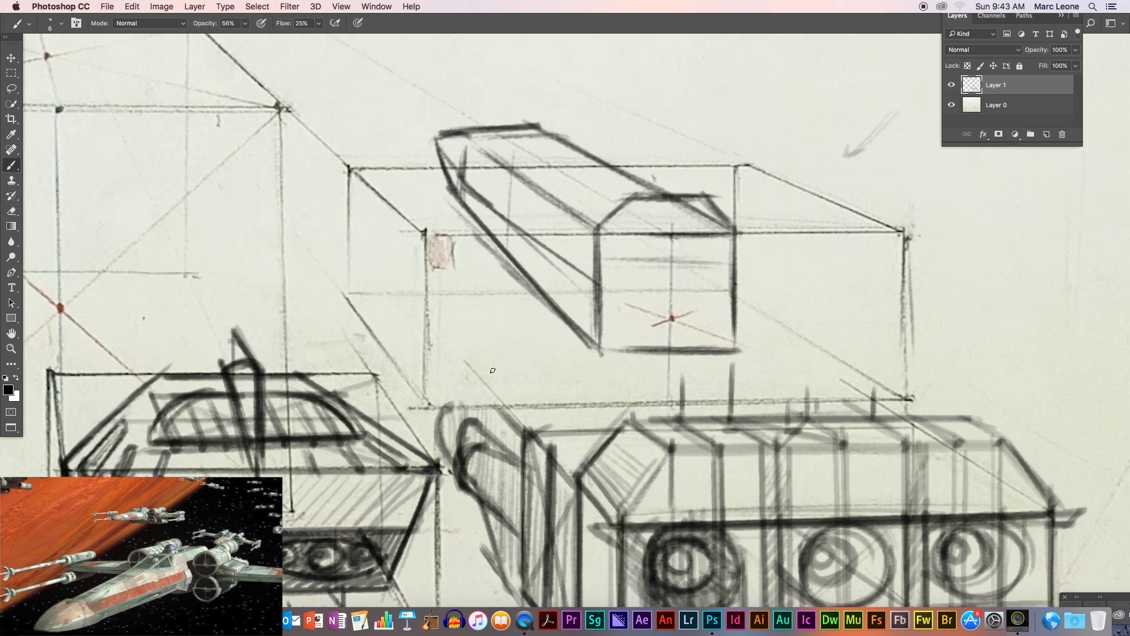
mouse_move(603, 336)
mouse_down()
mouse_move(645, 364)
mouse_move(630, 362)
mouse_move(709, 365)
mouse_move(744, 349)
mouse_move(598, 354)
mouse_up()
drag(599, 227, 598, 334)
drag(734, 218, 734, 334)
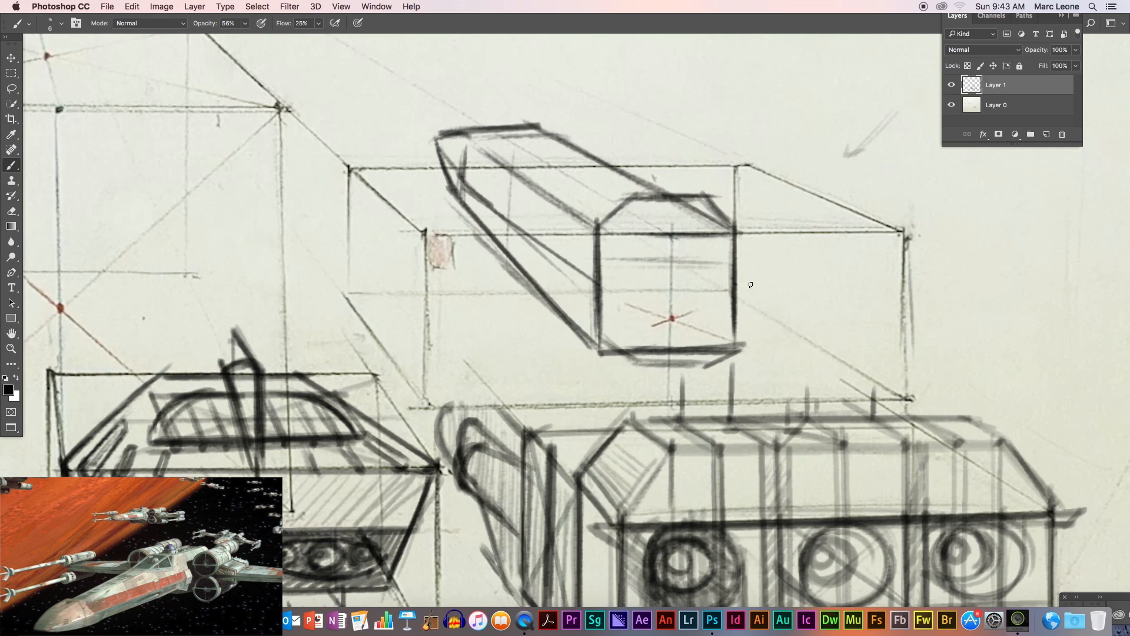
Divide the hull's front face with a horizontal middle line and two vertical guides, strengthening its top edge
drag(736, 286, 586, 286)
drag(738, 283, 602, 283)
drag(742, 234, 586, 234)
mouse_move(647, 259)
mouse_down()
mouse_move(617, 253)
mouse_move(653, 261)
mouse_move(624, 274)
mouse_move(643, 238)
mouse_move(639, 350)
mouse_up()
drag(712, 227, 711, 345)
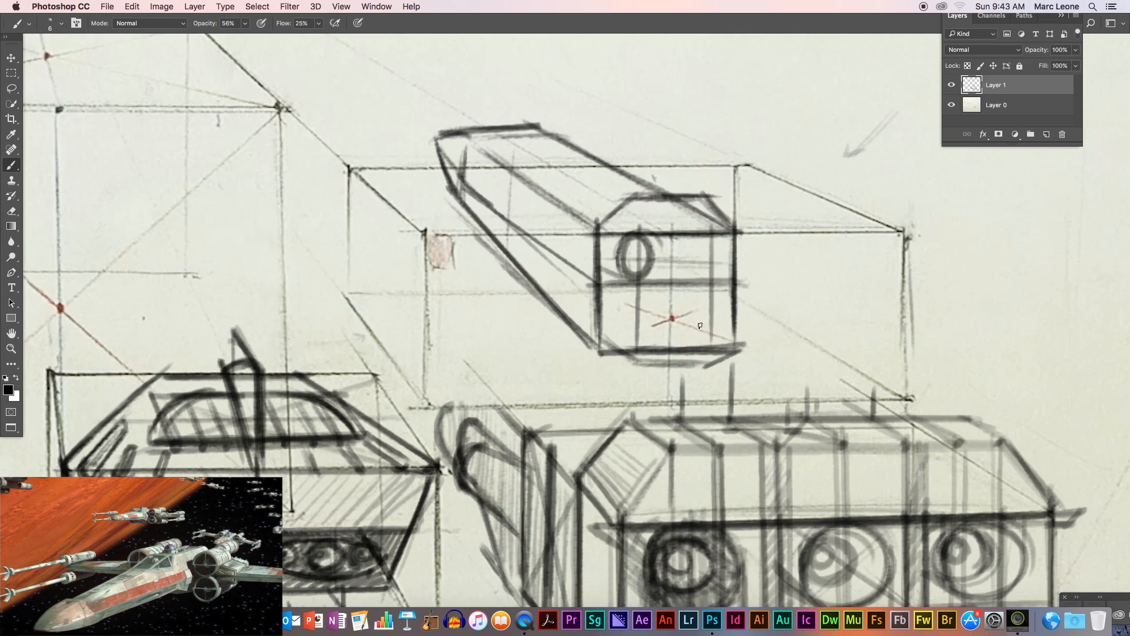
Draw two stacked round thrusters with inner rings in the left half of the hull's front face
drag(588, 254, 624, 281)
mouse_move(623, 328)
mouse_down()
mouse_move(648, 294)
mouse_move(625, 330)
mouse_move(650, 300)
mouse_move(641, 333)
mouse_move(595, 316)
mouse_move(632, 341)
mouse_move(605, 321)
mouse_move(617, 239)
mouse_move(609, 330)
mouse_move(638, 311)
mouse_move(629, 250)
mouse_move(626, 262)
mouse_up()
mouse_move(633, 309)
mouse_down()
mouse_move(607, 263)
mouse_move(606, 294)
mouse_up()
Draw a vertical centre divider up through the top bevel and a ringed thruster in the front face's upper right quarter
drag(698, 238, 695, 269)
mouse_move(673, 222)
mouse_down()
mouse_move(672, 331)
mouse_move(677, 304)
mouse_up()
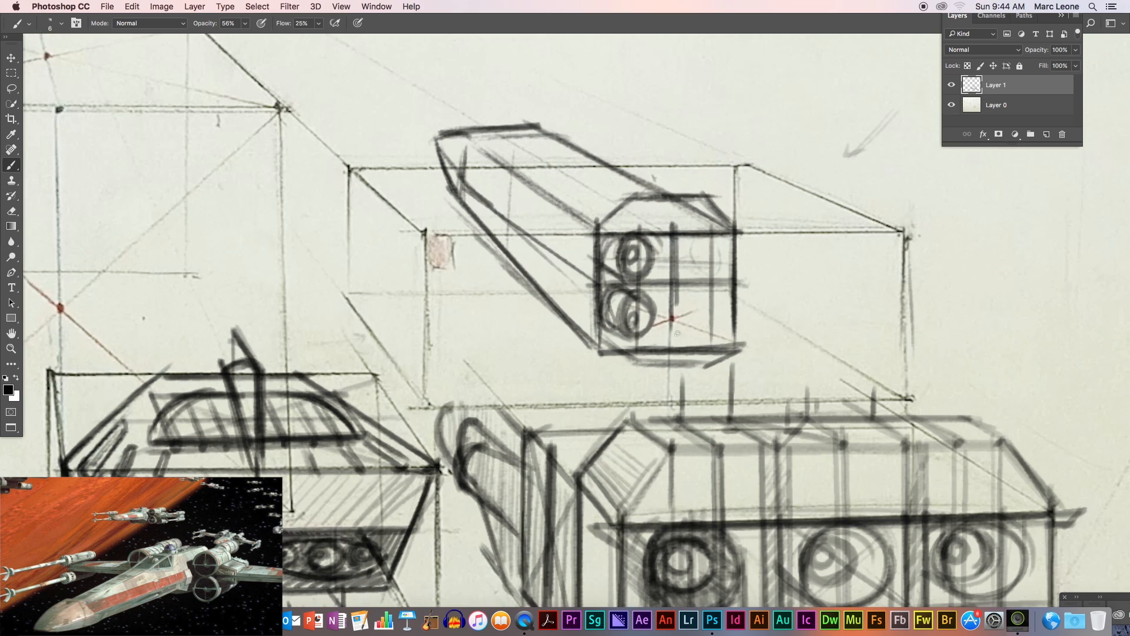
mouse_move(673, 194)
mouse_down()
mouse_move(672, 223)
mouse_move(673, 194)
mouse_up()
mouse_move(704, 237)
mouse_down()
mouse_move(686, 266)
mouse_move(724, 241)
mouse_move(711, 223)
mouse_move(700, 241)
mouse_move(724, 248)
mouse_move(720, 271)
mouse_move(710, 234)
mouse_move(720, 263)
mouse_move(704, 273)
mouse_move(688, 261)
mouse_move(718, 271)
mouse_move(723, 256)
mouse_move(694, 265)
mouse_up()
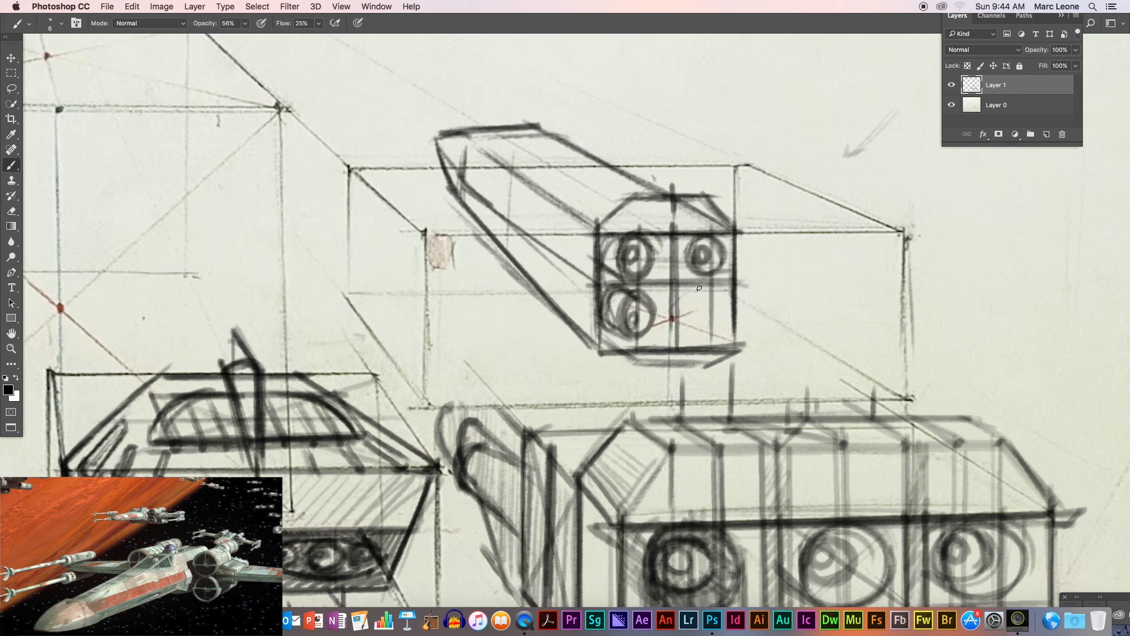
Add alignment guides and draw the fourth ringed thruster in the front face's lower right quarter
mouse_move(716, 336)
mouse_down()
mouse_move(626, 335)
mouse_move(635, 322)
mouse_up()
mouse_move(727, 291)
mouse_down()
mouse_move(650, 291)
mouse_move(730, 297)
mouse_up()
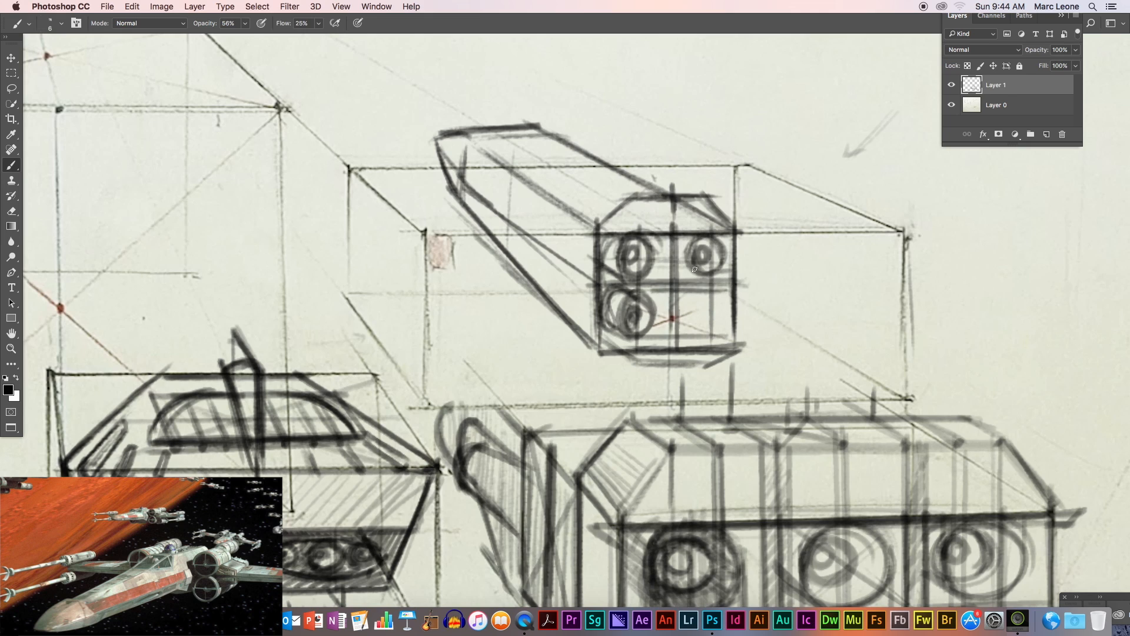
drag(686, 239, 687, 322)
mouse_move(724, 240)
mouse_down()
mouse_move(720, 348)
mouse_move(716, 303)
mouse_move(690, 297)
mouse_move(721, 299)
mouse_move(717, 321)
mouse_move(691, 301)
mouse_move(723, 304)
mouse_move(714, 326)
mouse_move(693, 303)
mouse_move(718, 315)
mouse_up()
Darken the front face's centre divider, vertical sides and top edge, along with the outline of the bevel above
mouse_move(673, 179)
mouse_down()
mouse_move(669, 336)
mouse_move(676, 316)
mouse_up()
drag(596, 220, 602, 344)
drag(733, 231, 727, 340)
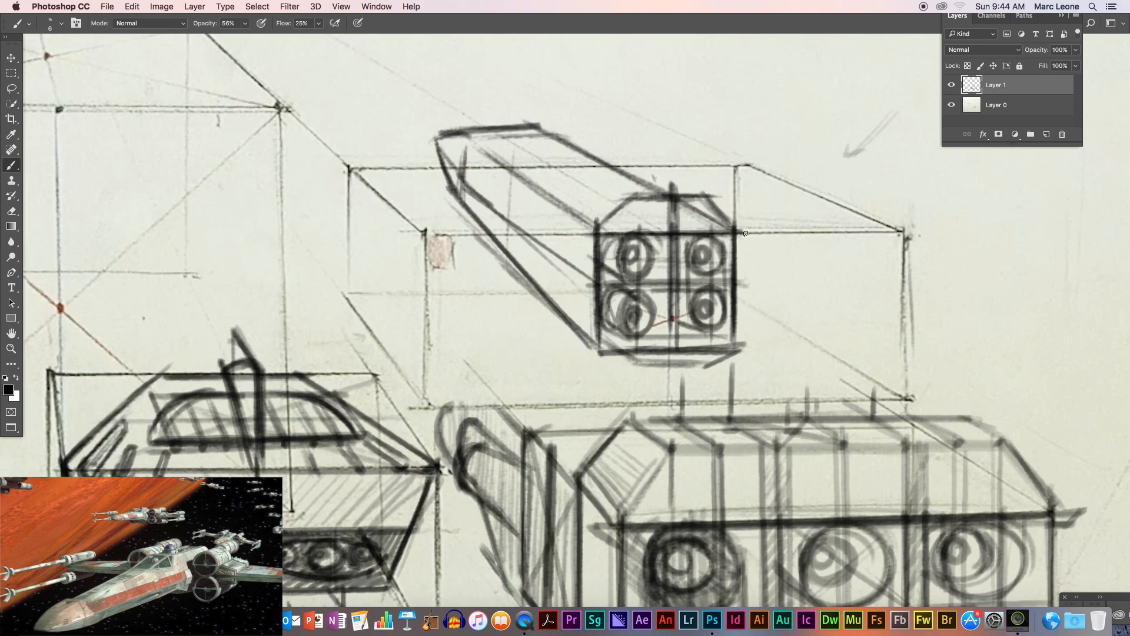
mouse_move(745, 234)
mouse_down()
mouse_move(589, 233)
mouse_move(633, 192)
mouse_up()
mouse_move(725, 195)
mouse_down()
mouse_move(690, 195)
mouse_move(737, 233)
mouse_up()
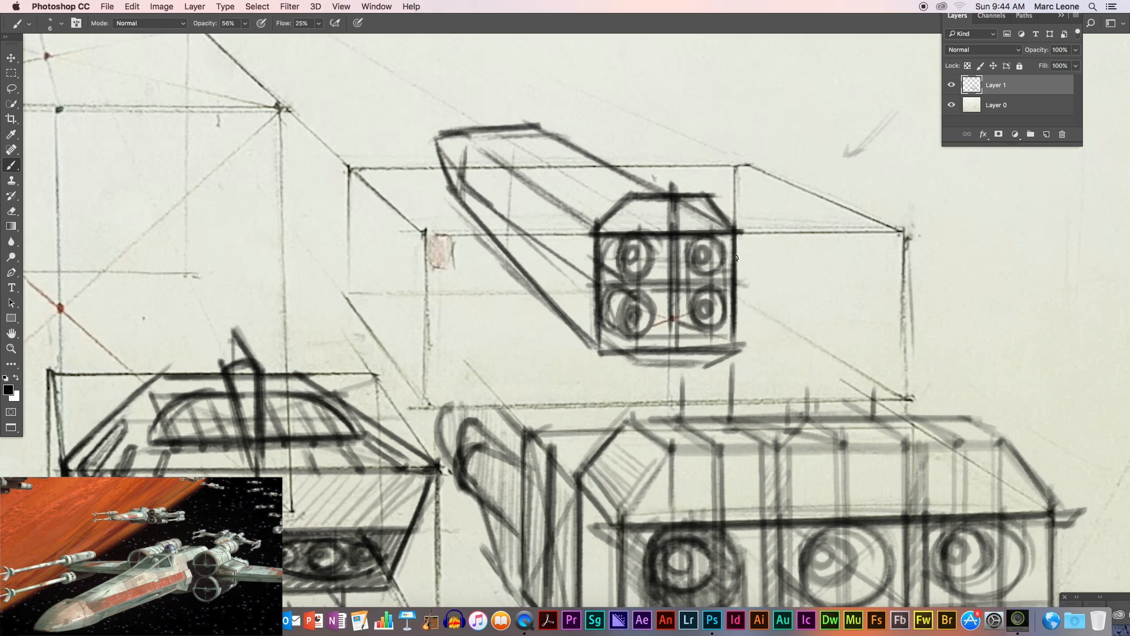
Darken the bevel beneath the hull's front face and hatch shading around the four thrusters
drag(714, 371, 606, 354)
drag(606, 354, 633, 366)
drag(716, 359, 750, 346)
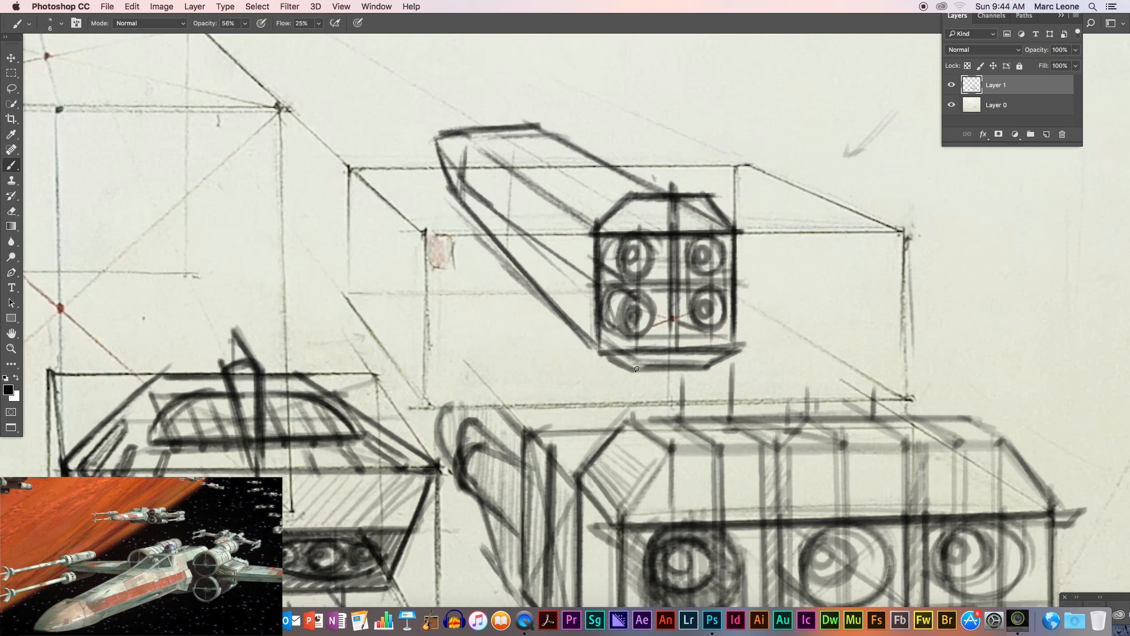
drag(558, 249, 593, 281)
mouse_move(606, 237)
mouse_down()
mouse_move(678, 232)
mouse_move(616, 307)
mouse_move(712, 257)
mouse_move(638, 344)
mouse_move(730, 300)
mouse_move(699, 342)
mouse_move(734, 323)
mouse_move(734, 336)
mouse_move(732, 241)
mouse_up()
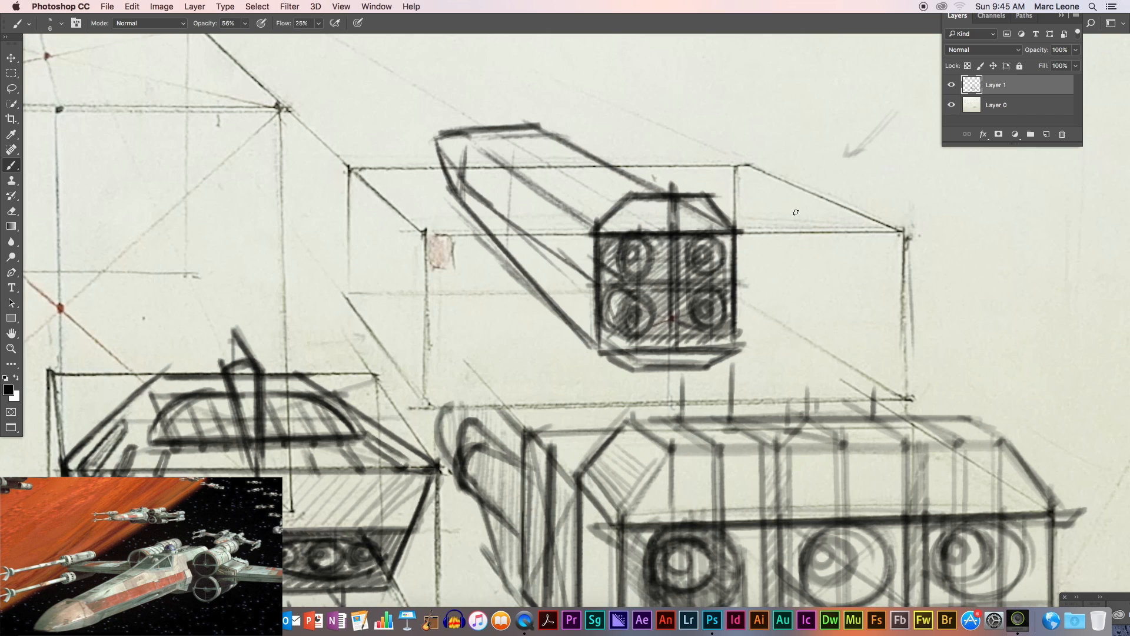
Draw two stacked round engines to the right of the hull, sized with vertical guide lines
mouse_move(756, 196)
mouse_down()
mouse_move(807, 197)
mouse_move(749, 213)
mouse_move(781, 174)
mouse_move(773, 245)
mouse_move(775, 179)
mouse_move(799, 232)
mouse_move(764, 180)
mouse_move(769, 237)
mouse_move(790, 184)
mouse_move(756, 236)
mouse_move(735, 202)
mouse_move(800, 216)
mouse_move(781, 178)
mouse_move(790, 232)
mouse_move(741, 201)
mouse_move(797, 177)
mouse_move(768, 240)
mouse_move(748, 203)
mouse_move(777, 239)
mouse_up()
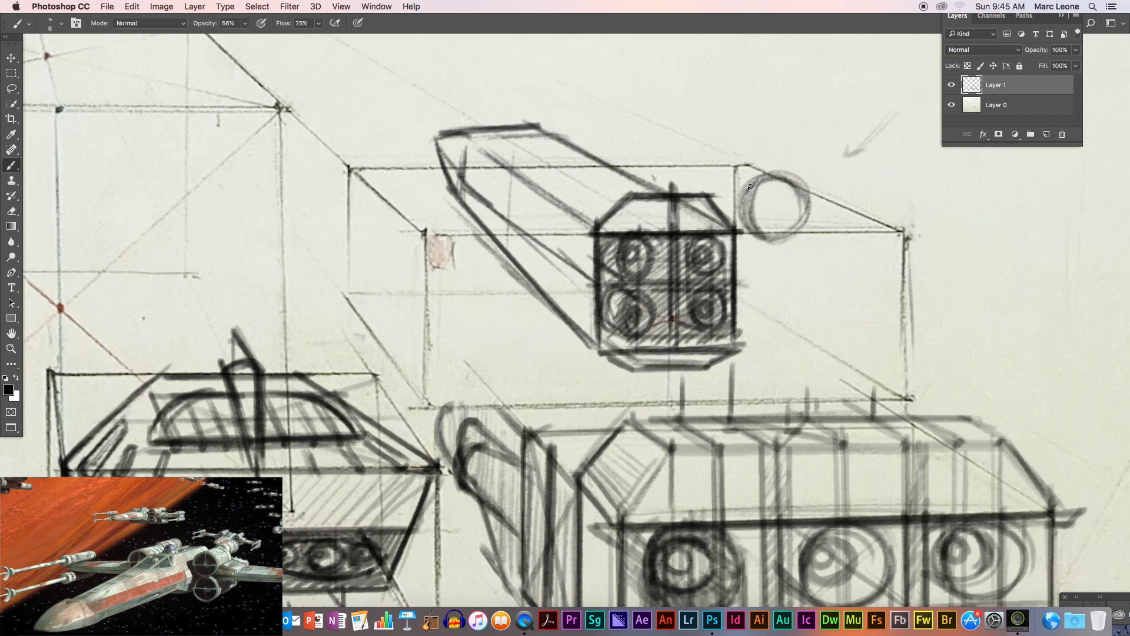
drag(750, 176, 749, 370)
drag(809, 182, 804, 366)
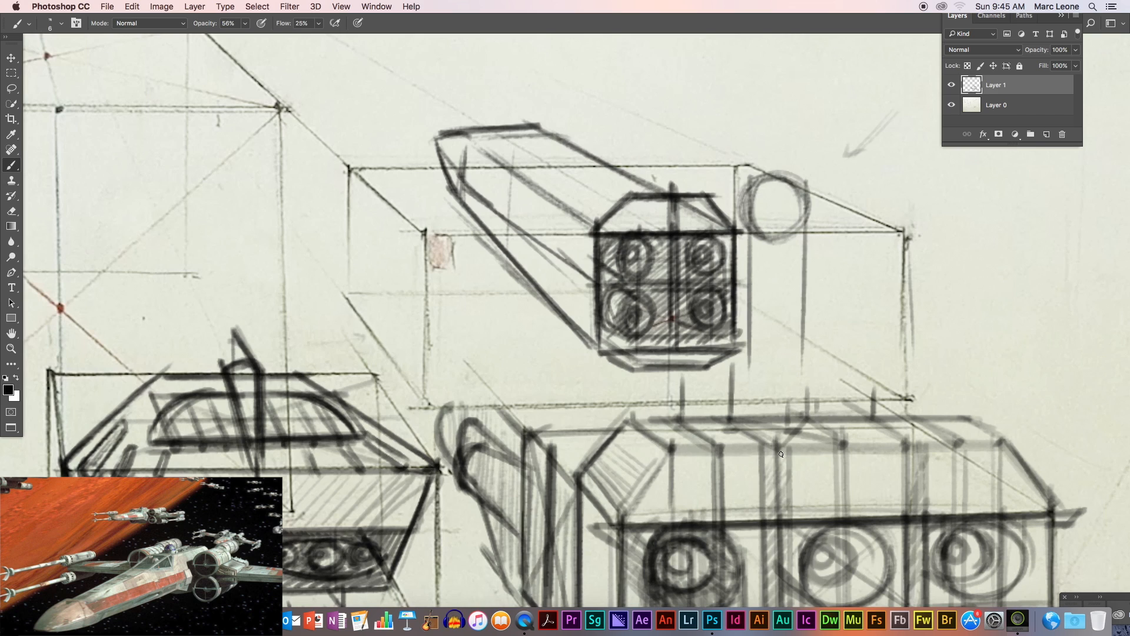
mouse_move(760, 263)
mouse_down()
mouse_move(788, 247)
mouse_move(744, 276)
mouse_move(783, 241)
mouse_move(757, 301)
mouse_move(807, 277)
mouse_move(748, 262)
mouse_move(798, 301)
mouse_move(803, 252)
mouse_move(762, 304)
mouse_move(811, 275)
mouse_move(809, 291)
mouse_move(756, 247)
mouse_up()
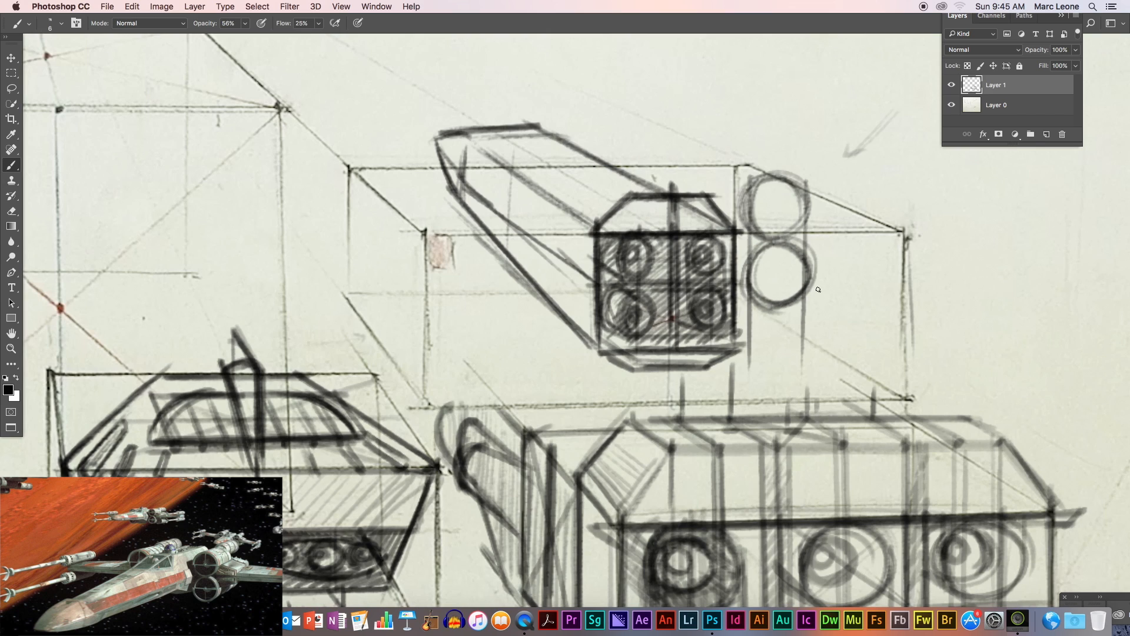
Carry guide lines across to the left of the hull and draw a matching pair of stacked round engines
drag(797, 304, 487, 306)
drag(796, 176, 417, 172)
drag(583, 162, 587, 341)
drag(514, 170, 518, 333)
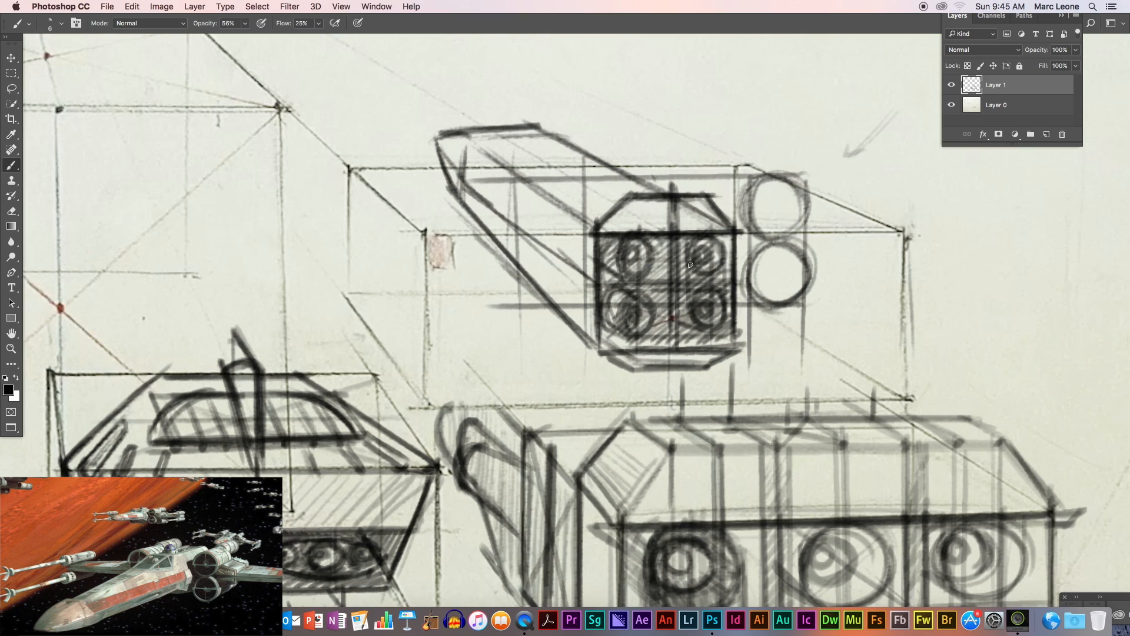
mouse_move(568, 177)
mouse_down()
mouse_move(533, 238)
mouse_move(582, 221)
mouse_move(530, 183)
mouse_move(521, 211)
mouse_move(580, 194)
mouse_move(524, 197)
mouse_move(572, 224)
mouse_move(526, 203)
mouse_up()
mouse_move(530, 249)
mouse_down()
mouse_move(577, 267)
mouse_move(527, 269)
mouse_move(542, 294)
mouse_move(569, 249)
mouse_move(579, 258)
mouse_move(537, 288)
mouse_move(550, 244)
mouse_move(577, 280)
mouse_move(524, 289)
mouse_move(571, 238)
mouse_up()
mouse_move(560, 178)
mouse_down()
mouse_move(520, 209)
mouse_move(585, 226)
mouse_move(539, 226)
mouse_up()
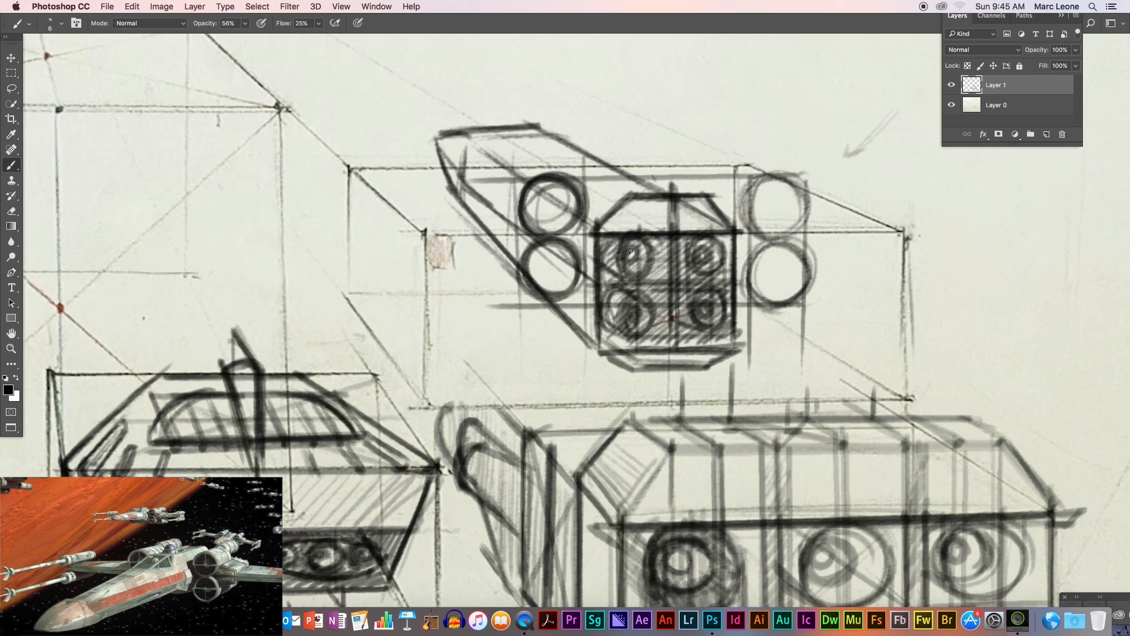
Mark the centres of the four outer engines with vertical and horizontal cross lines
mouse_move(551, 171)
mouse_down()
mouse_move(552, 249)
mouse_move(551, 215)
mouse_move(552, 237)
mouse_up()
drag(552, 238, 553, 298)
mouse_move(550, 202)
mouse_down()
mouse_move(562, 264)
mouse_move(545, 239)
mouse_move(552, 271)
mouse_up()
mouse_move(778, 172)
mouse_down()
mouse_move(781, 281)
mouse_move(781, 238)
mouse_move(788, 252)
mouse_move(751, 271)
mouse_move(791, 264)
mouse_move(772, 247)
mouse_move(786, 284)
mouse_move(806, 271)
mouse_up()
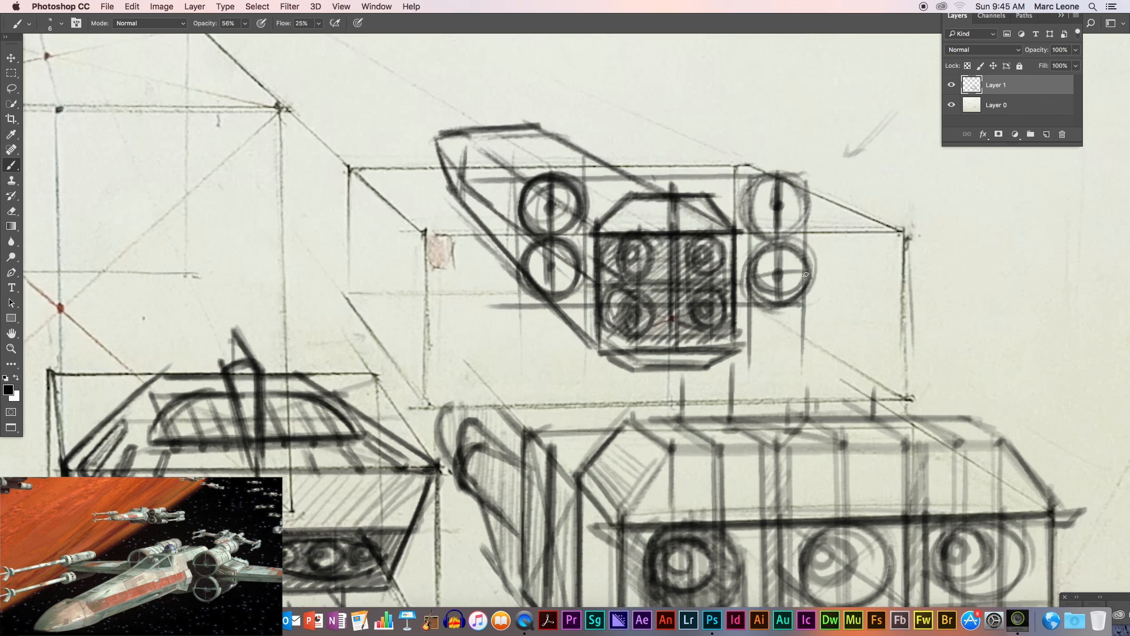
mouse_move(743, 210)
mouse_down()
mouse_move(806, 204)
mouse_move(788, 229)
mouse_up()
mouse_move(528, 208)
mouse_down()
mouse_move(591, 204)
mouse_move(577, 206)
mouse_up()
mouse_move(527, 266)
mouse_down()
mouse_move(585, 266)
mouse_move(566, 273)
mouse_up()
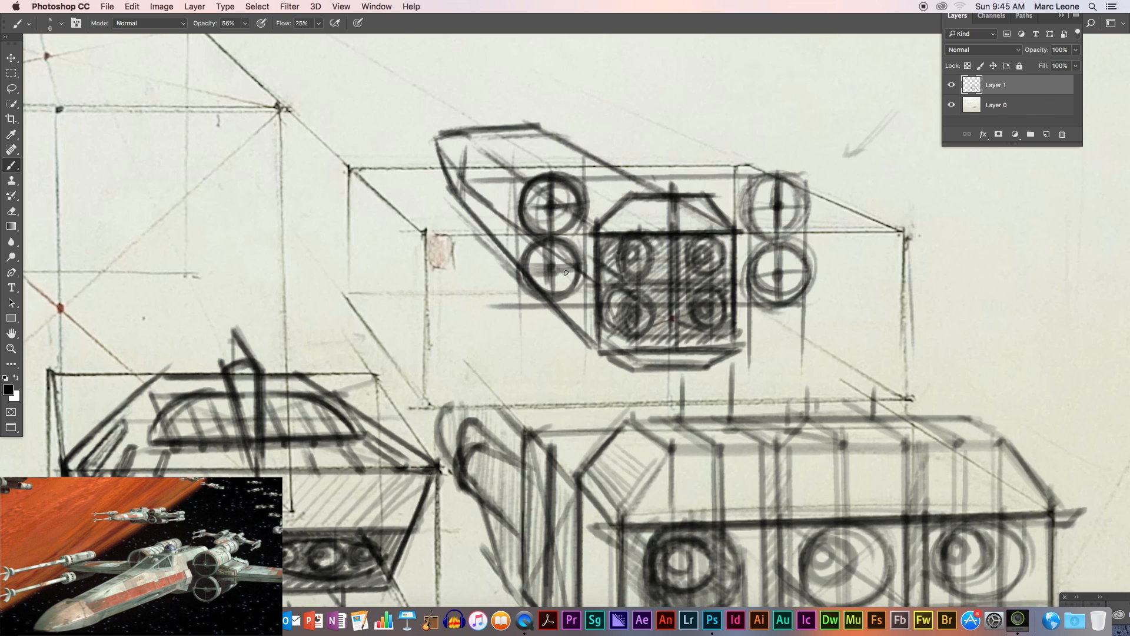
Extend the two left engines backwards as cylinders and shade the lower one's side
drag(757, 183, 746, 213)
drag(529, 188, 540, 228)
mouse_move(543, 300)
mouse_down()
mouse_move(495, 262)
mouse_move(525, 210)
mouse_move(488, 189)
mouse_move(501, 203)
mouse_move(506, 180)
mouse_move(498, 206)
mouse_move(527, 176)
mouse_move(550, 173)
mouse_move(504, 172)
mouse_move(510, 219)
mouse_move(499, 233)
mouse_move(511, 225)
mouse_move(518, 250)
mouse_move(534, 238)
mouse_move(548, 246)
mouse_move(544, 219)
mouse_up()
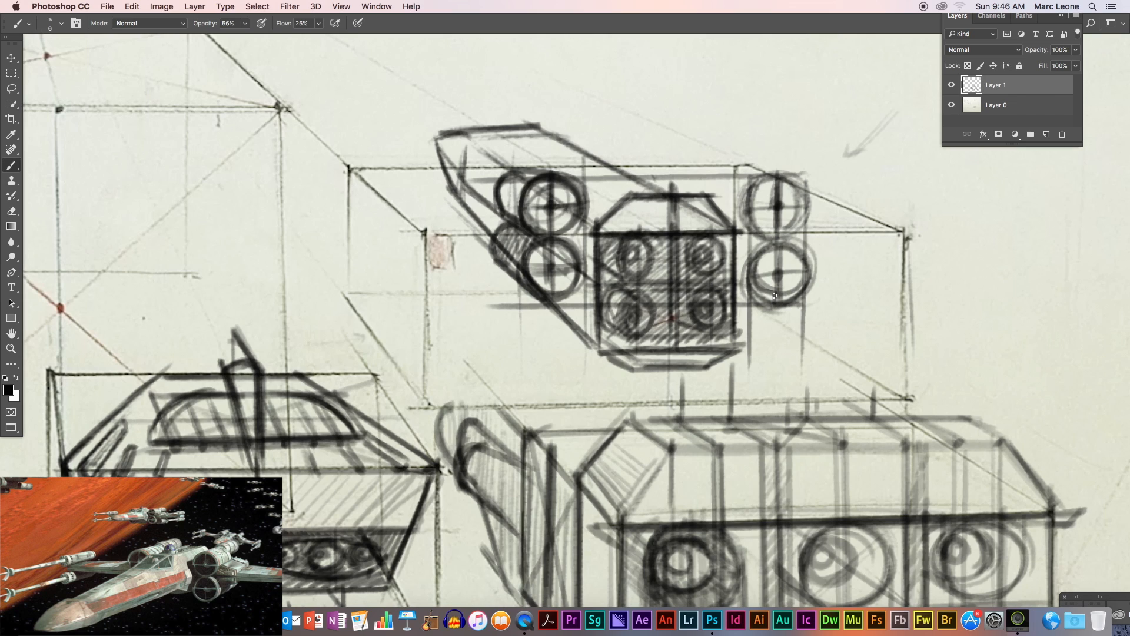
Give the right engines depth with a rear cylinder contour, inner rings and dark shading
mouse_move(774, 304)
mouse_down()
mouse_move(743, 293)
mouse_move(750, 285)
mouse_up()
drag(771, 173, 637, 174)
mouse_move(742, 163)
mouse_down()
mouse_move(723, 179)
mouse_move(752, 170)
mouse_move(726, 175)
mouse_move(736, 209)
mouse_move(724, 218)
mouse_move(757, 238)
mouse_move(755, 183)
mouse_move(748, 200)
mouse_move(765, 177)
mouse_move(799, 203)
mouse_move(795, 184)
mouse_move(783, 230)
mouse_up()
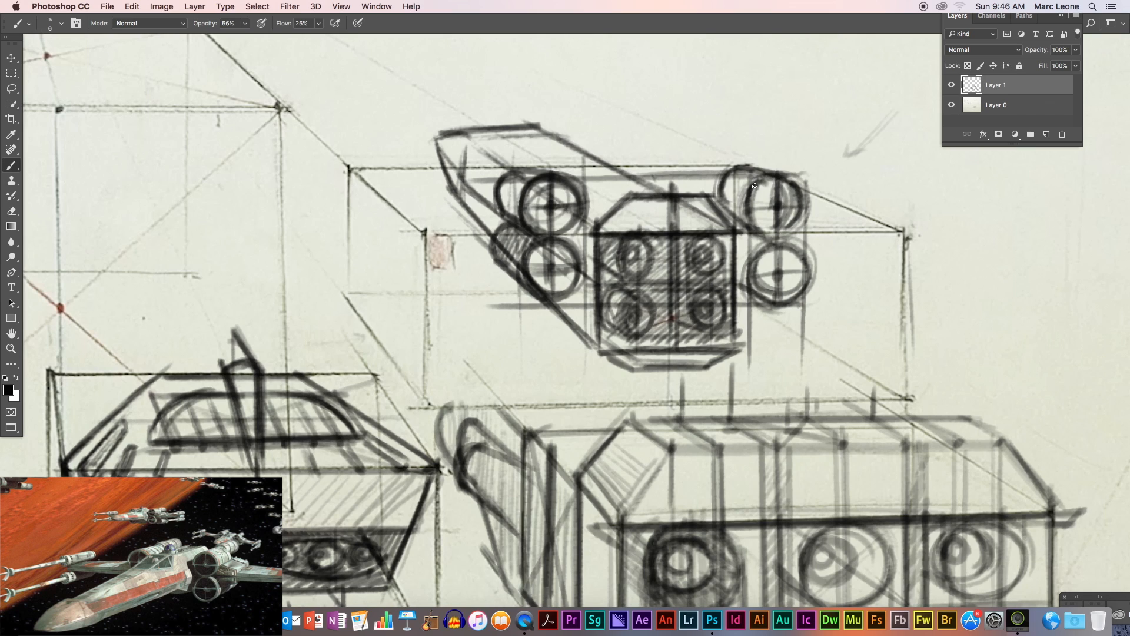
mouse_move(726, 171)
mouse_down()
mouse_move(724, 188)
mouse_move(748, 213)
mouse_move(746, 175)
mouse_move(765, 220)
mouse_move(794, 226)
mouse_move(767, 209)
mouse_move(792, 187)
mouse_move(762, 185)
mouse_move(786, 217)
mouse_move(770, 180)
mouse_move(759, 227)
mouse_move(765, 215)
mouse_move(724, 197)
mouse_move(745, 221)
mouse_move(745, 283)
mouse_up()
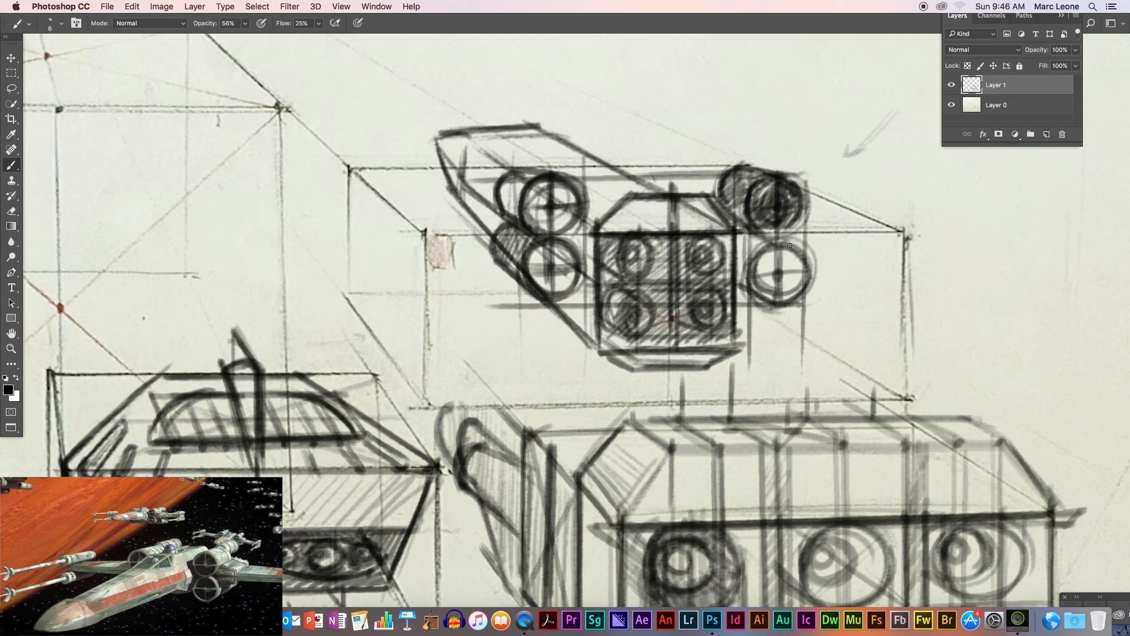
mouse_move(791, 242)
mouse_down()
mouse_move(734, 239)
mouse_move(778, 282)
mouse_move(769, 286)
mouse_move(763, 275)
mouse_move(788, 265)
mouse_move(775, 276)
mouse_move(770, 254)
mouse_move(792, 281)
mouse_move(736, 276)
mouse_move(795, 298)
mouse_up()
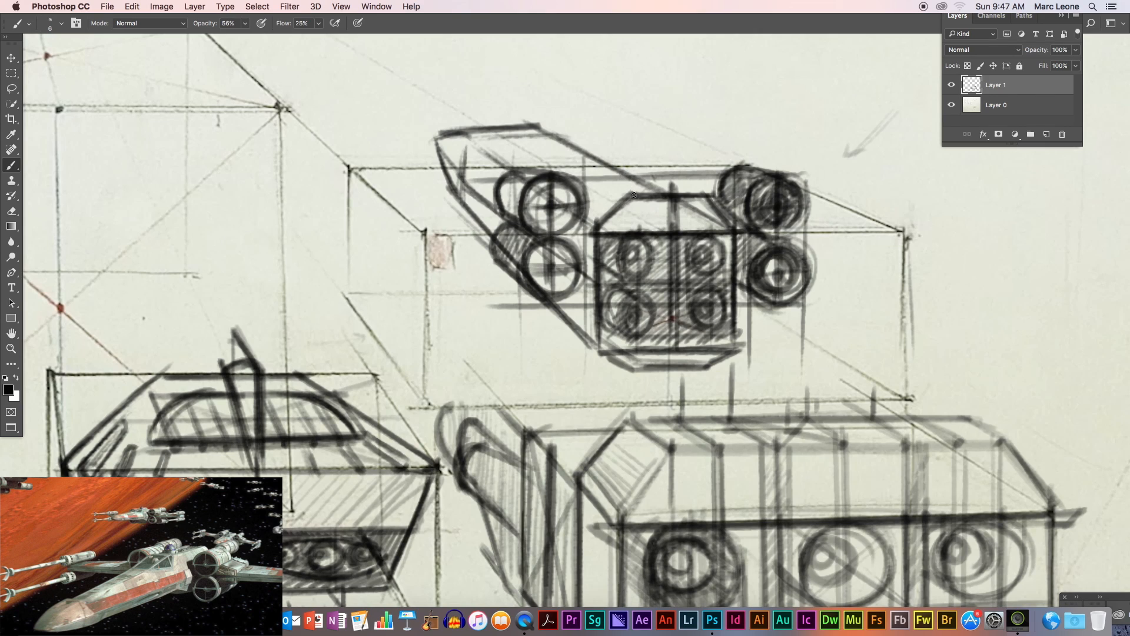
Draw the raised deck on top of the hull with a small domed droid shape standing on it
drag(633, 195, 588, 173)
mouse_move(713, 190)
mouse_down()
mouse_move(641, 162)
mouse_move(598, 181)
mouse_move(565, 177)
mouse_move(664, 162)
mouse_move(582, 194)
mouse_move(607, 193)
mouse_move(586, 178)
mouse_up()
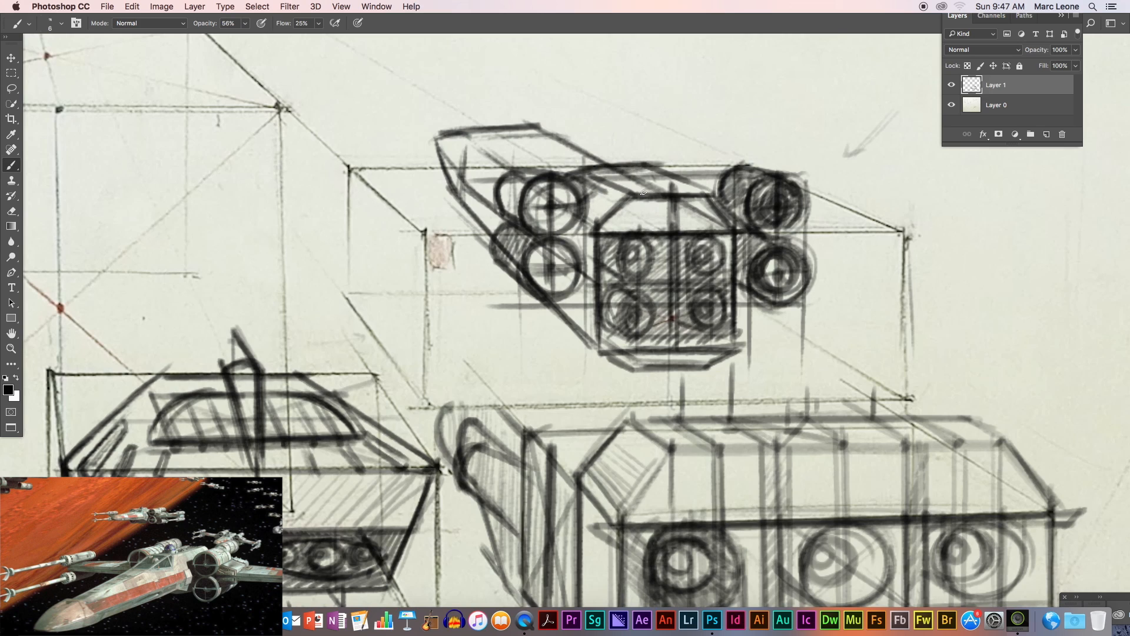
drag(628, 174, 632, 175)
mouse_move(623, 172)
mouse_down()
mouse_move(632, 171)
mouse_move(618, 158)
mouse_move(631, 155)
mouse_move(618, 145)
mouse_move(635, 151)
mouse_move(621, 171)
mouse_move(633, 170)
mouse_move(616, 150)
mouse_up()
mouse_move(715, 196)
mouse_down()
mouse_move(666, 166)
mouse_move(665, 146)
mouse_move(658, 166)
mouse_move(573, 145)
mouse_move(551, 164)
mouse_move(510, 132)
mouse_move(580, 175)
mouse_up()
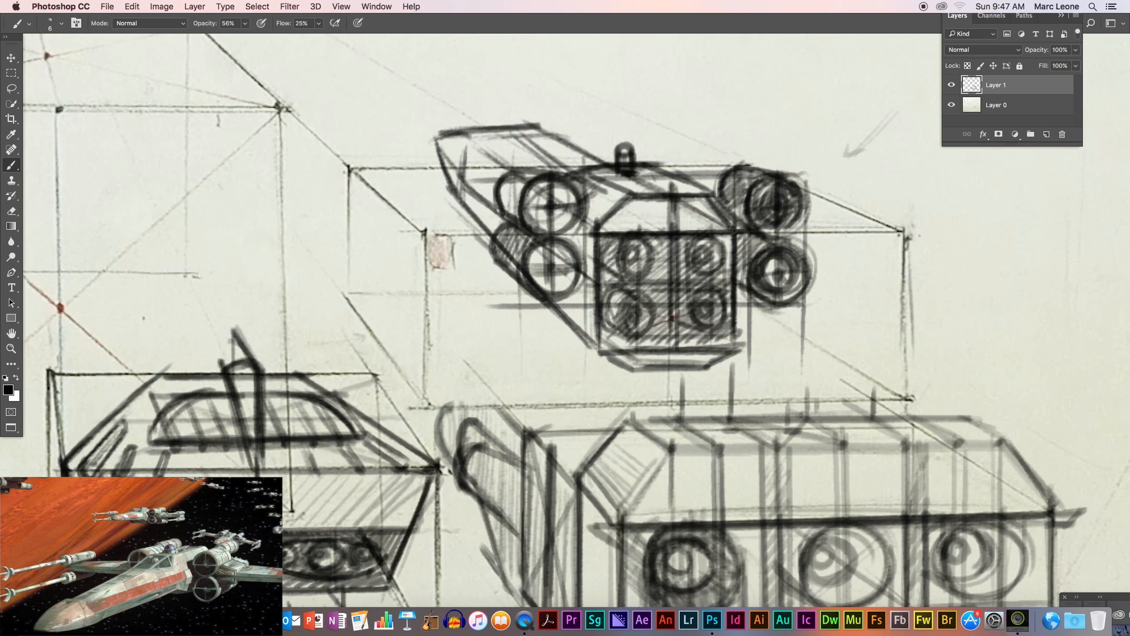
Darken the hull's right edge, add an angled wing mount behind the right engines and draw the right wing's long thin edge
drag(735, 223, 736, 341)
drag(799, 208, 832, 246)
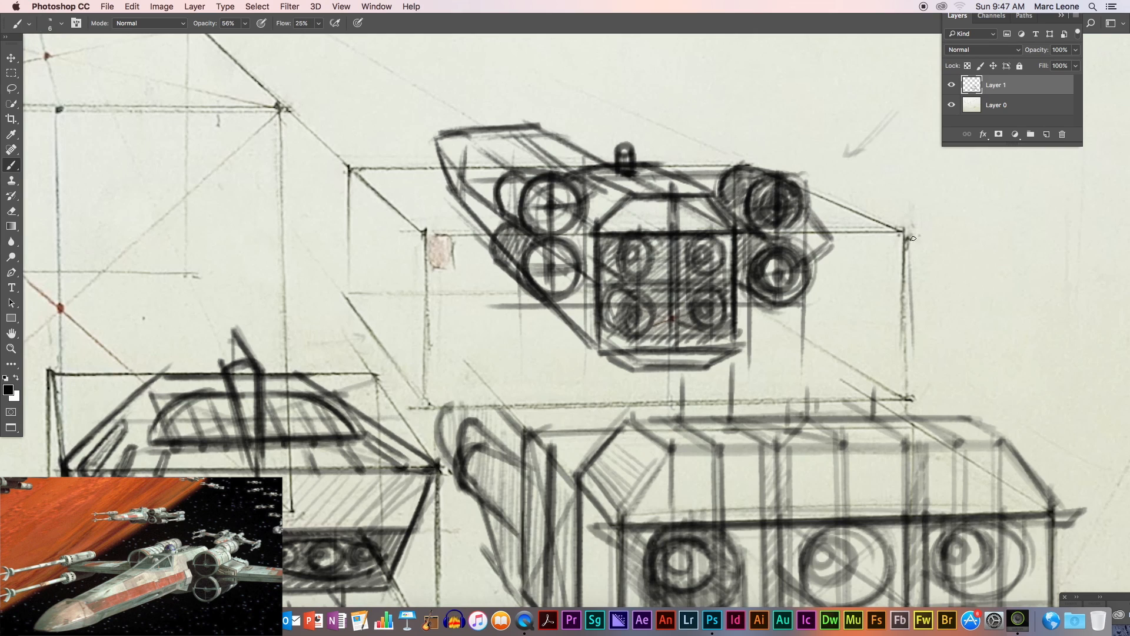
drag(765, 235, 927, 235)
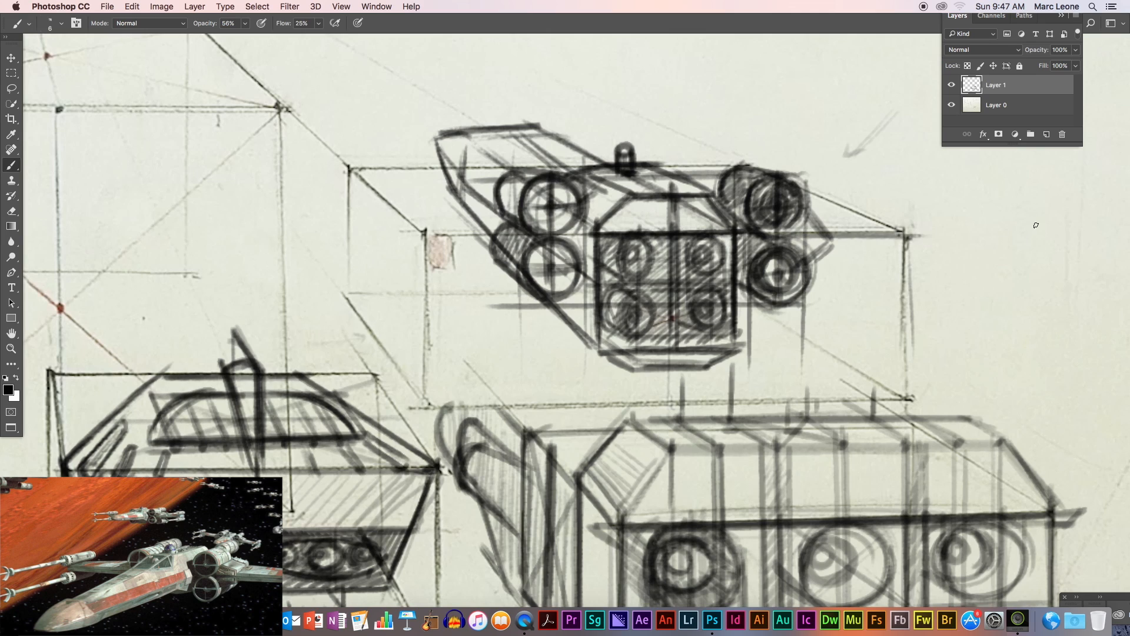
drag(1015, 230, 782, 234)
drag(857, 232, 994, 231)
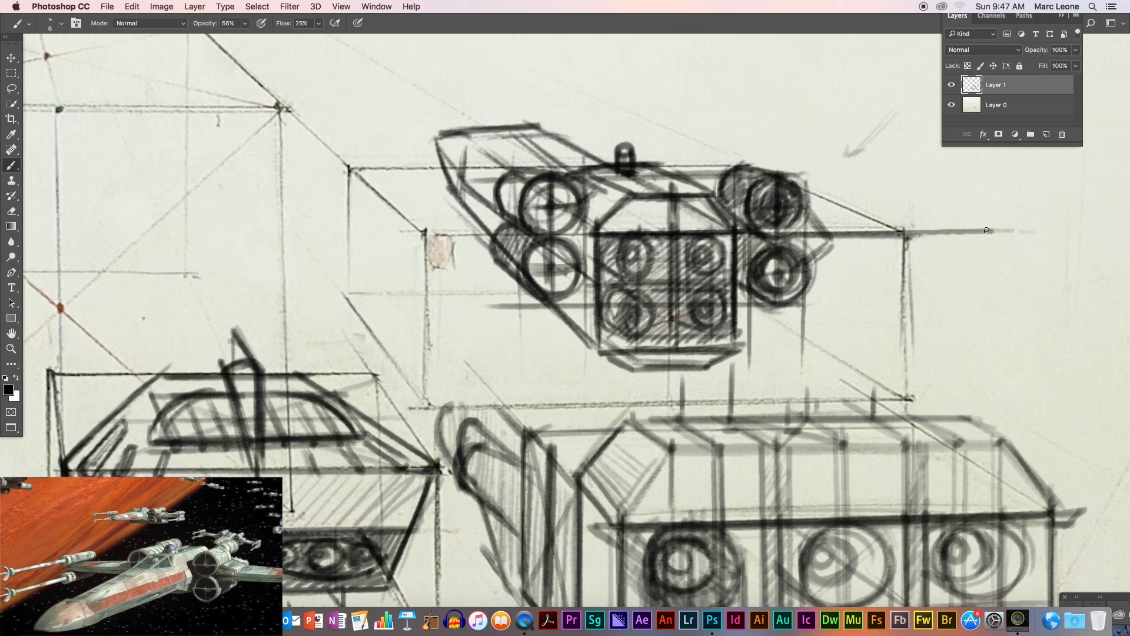
click(986, 230)
mouse_move(985, 224)
mouse_down()
mouse_move(987, 237)
mouse_move(986, 215)
mouse_move(792, 216)
mouse_move(933, 216)
mouse_move(979, 243)
mouse_move(767, 245)
mouse_move(900, 243)
mouse_move(939, 206)
mouse_move(525, 207)
mouse_up()
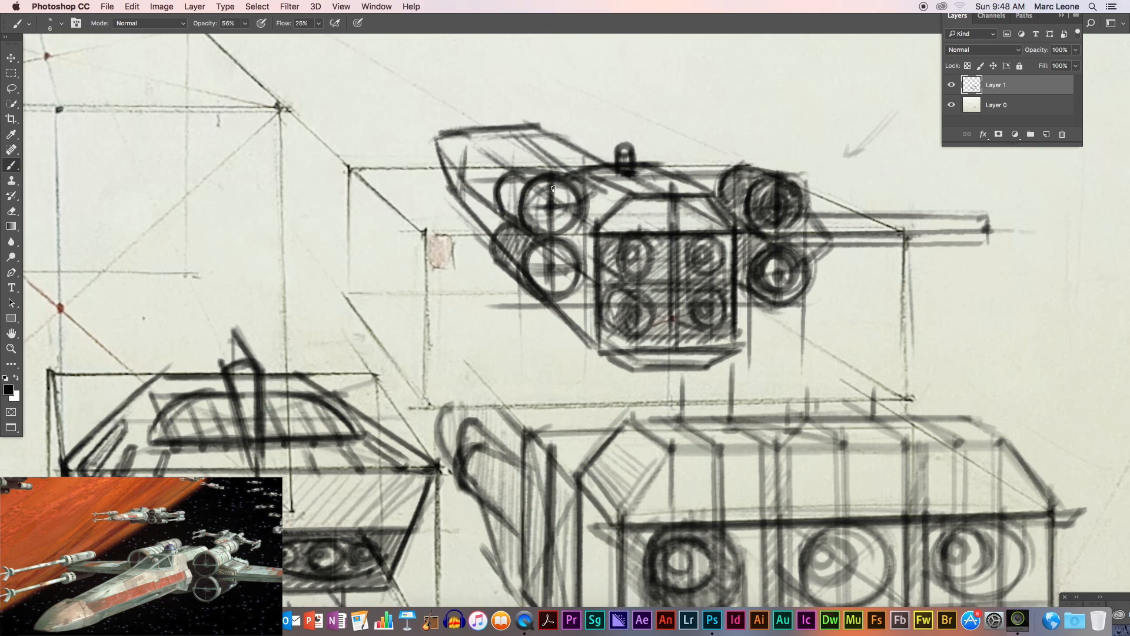
Draw a dark wing mount behind the left engines and extend the left wing's thin edge outwards with a closed tip
mouse_move(504, 257)
mouse_down()
mouse_move(489, 186)
mouse_move(489, 222)
mouse_move(510, 218)
mouse_move(484, 221)
mouse_move(480, 230)
mouse_move(506, 234)
mouse_move(496, 247)
mouse_move(479, 230)
mouse_move(497, 250)
mouse_move(509, 202)
mouse_move(540, 234)
mouse_move(482, 235)
mouse_move(514, 256)
mouse_up()
drag(501, 216, 476, 232)
drag(523, 213, 504, 244)
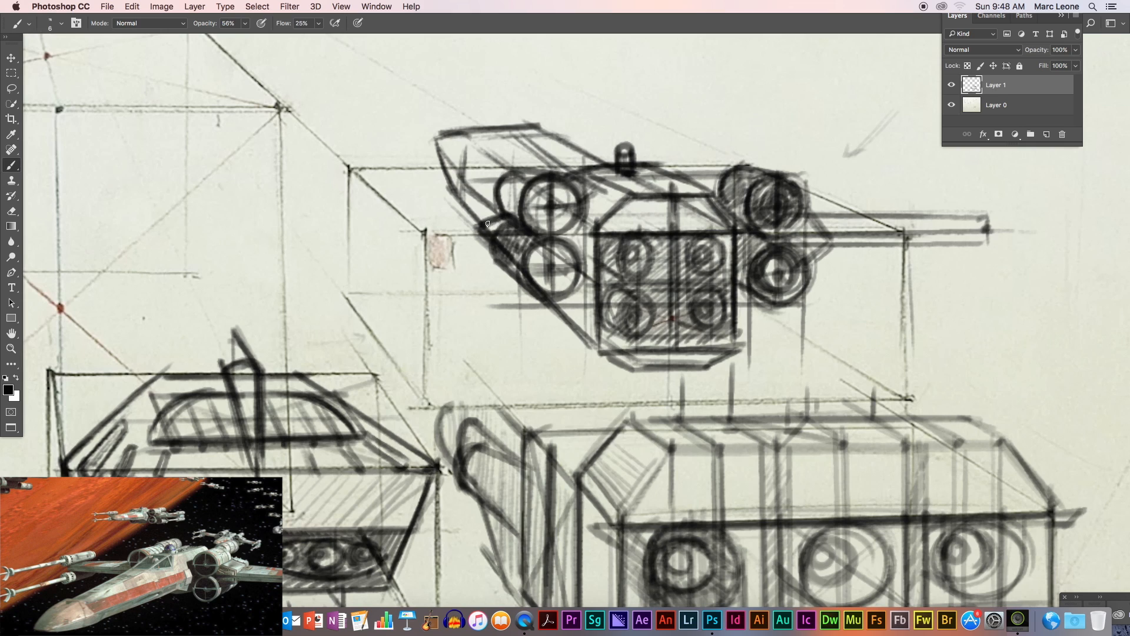
drag(500, 222, 313, 218)
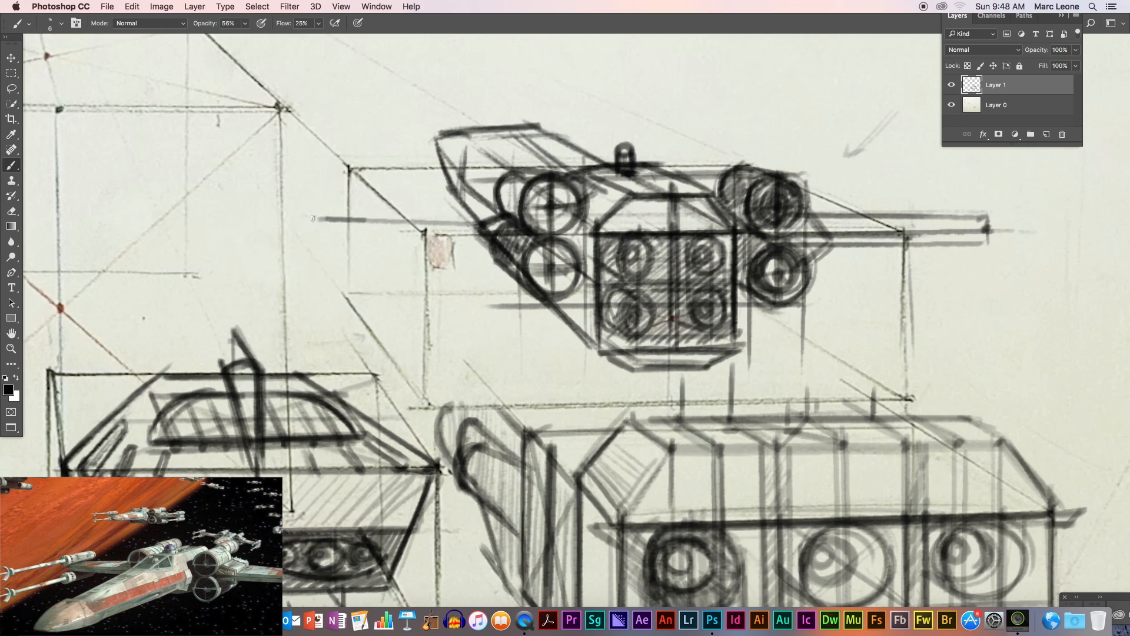
drag(501, 242, 387, 239)
drag(495, 223, 308, 227)
drag(510, 246, 315, 242)
mouse_move(522, 234)
mouse_down()
mouse_move(304, 214)
mouse_move(317, 239)
mouse_move(329, 210)
mouse_move(427, 189)
mouse_move(501, 230)
mouse_move(309, 233)
mouse_up()
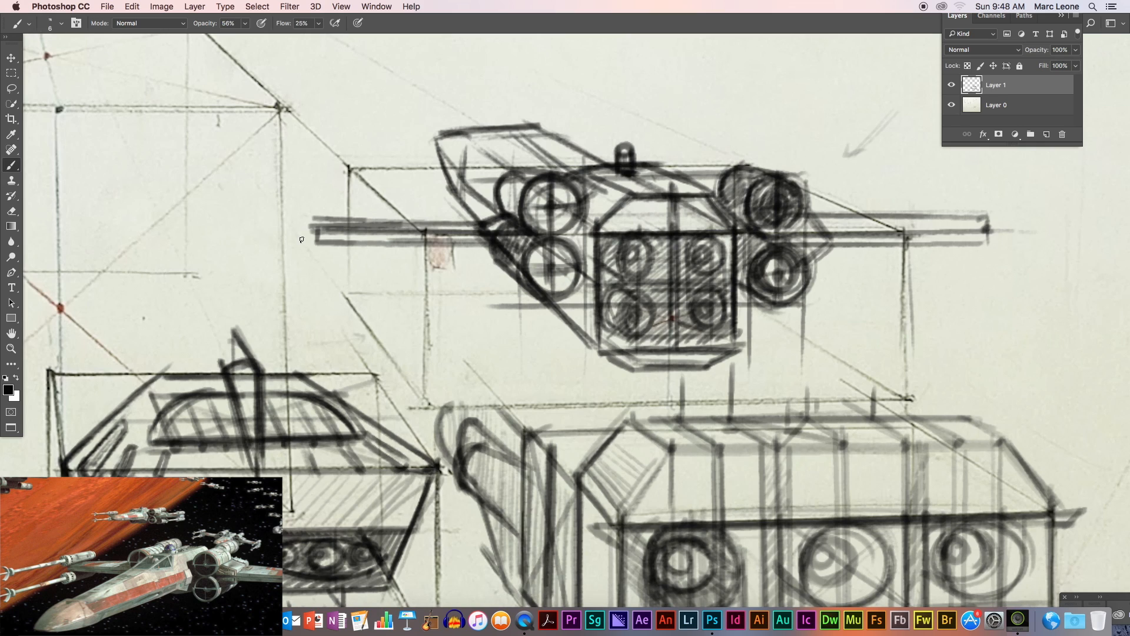
drag(487, 221, 295, 218)
drag(393, 238, 292, 244)
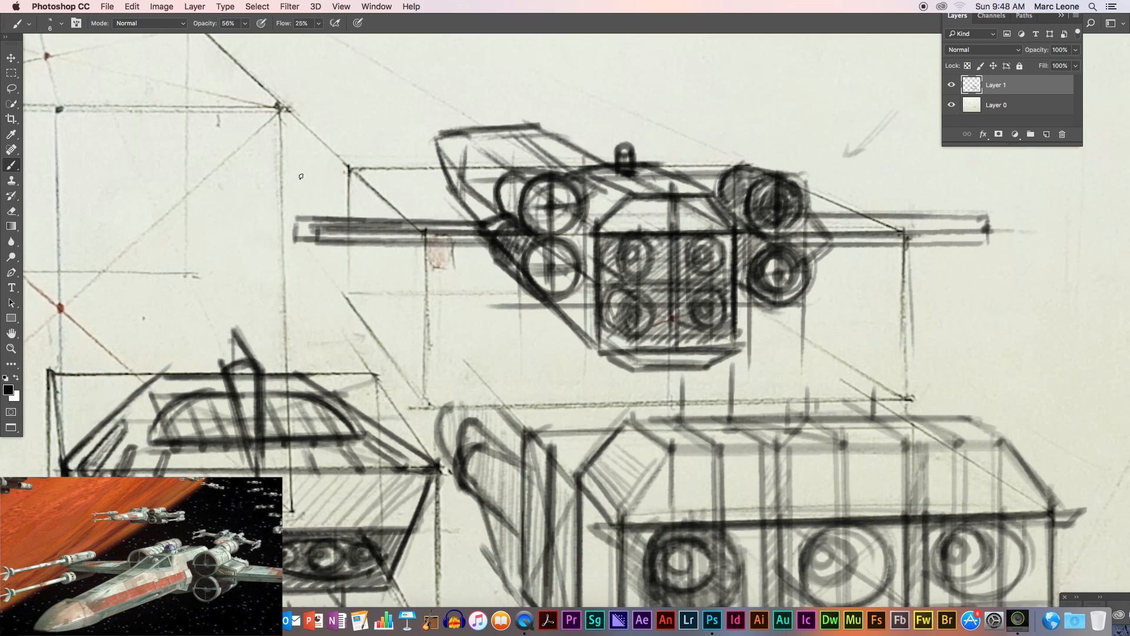
drag(491, 227, 293, 230)
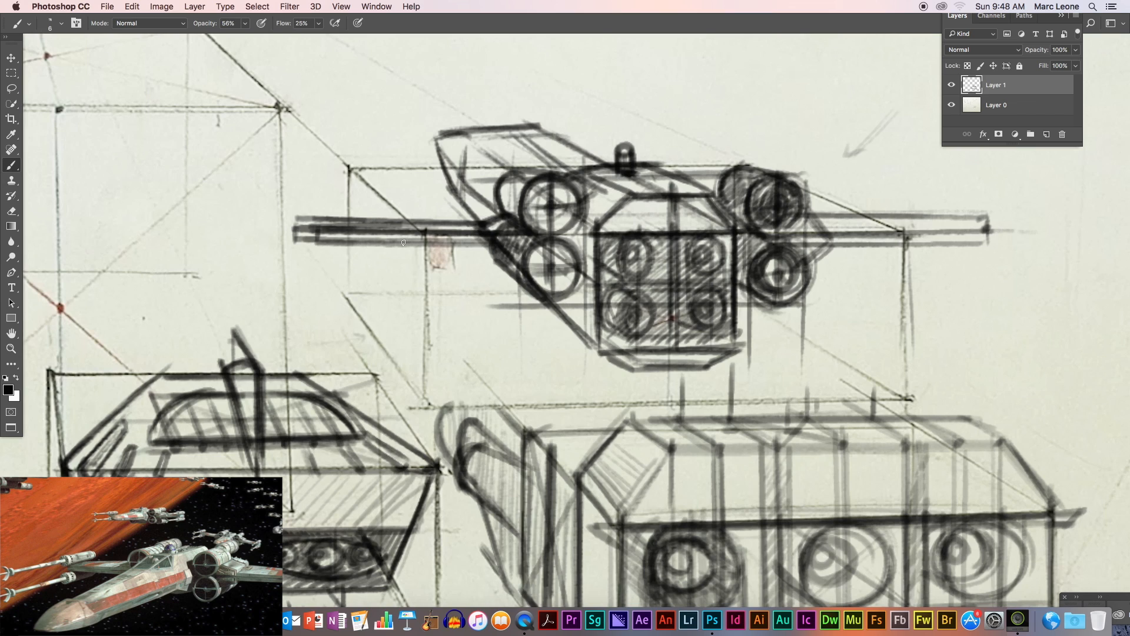
Darken the right wing's front edge and draw its top surface receding behind it
mouse_move(974, 213)
mouse_down()
mouse_move(977, 244)
mouse_move(980, 214)
mouse_move(784, 218)
mouse_up()
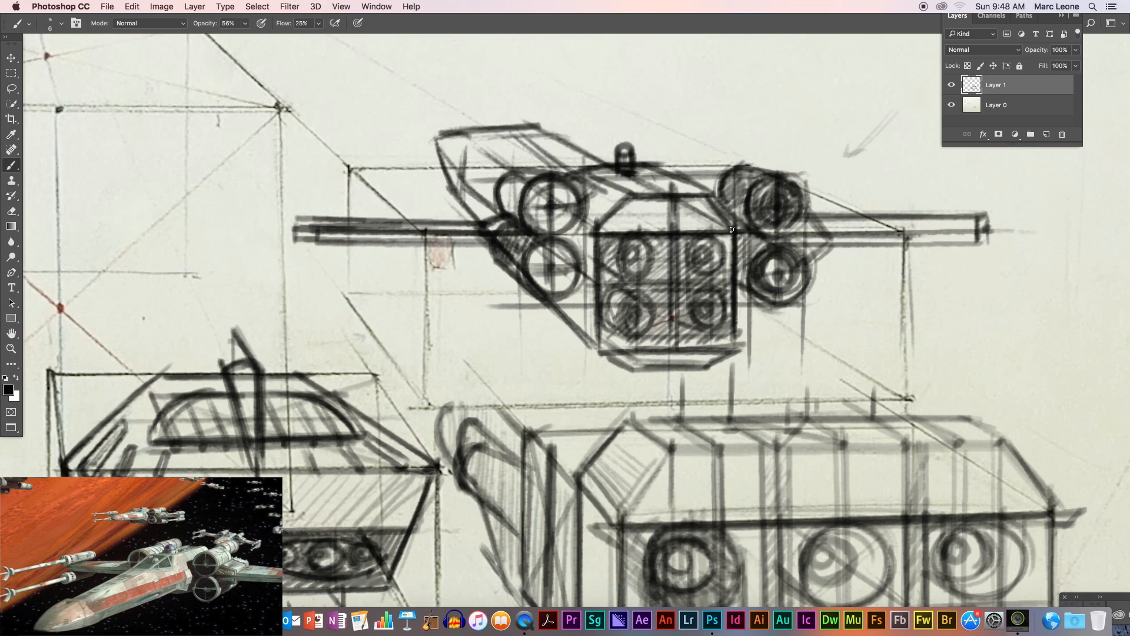
drag(836, 154, 830, 193)
drag(978, 214, 875, 183)
drag(927, 196, 800, 194)
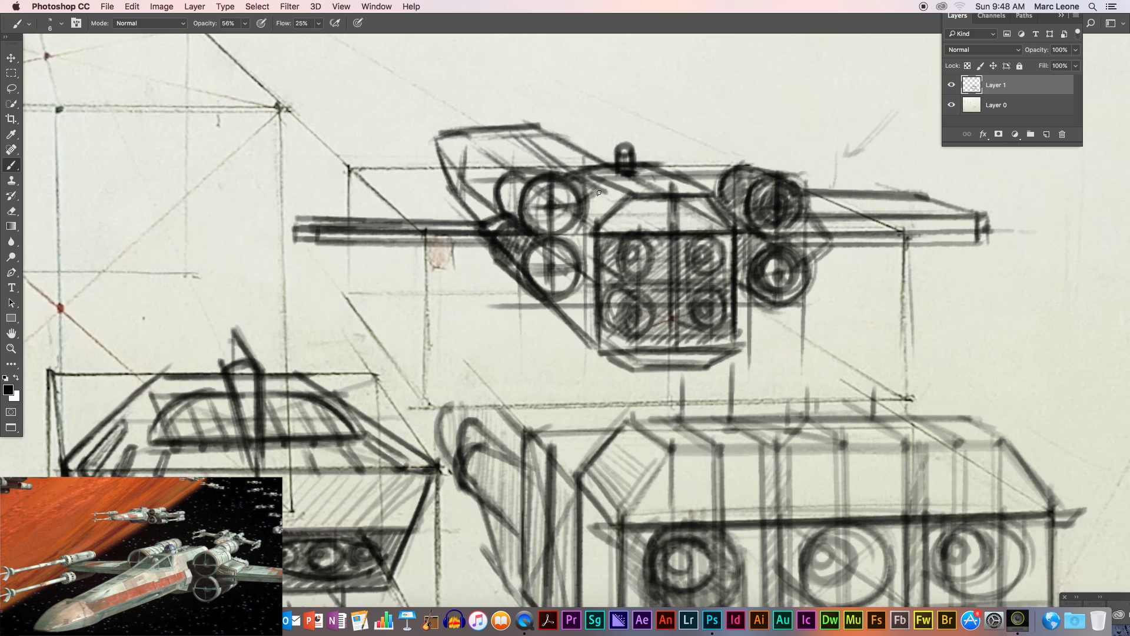
Draw the left wing's top surface, lengthen the wing and add slanted stripes at its tip
mouse_move(510, 199)
mouse_down()
mouse_move(331, 199)
mouse_move(359, 191)
mouse_move(298, 210)
mouse_move(305, 195)
mouse_move(295, 221)
mouse_move(329, 197)
mouse_move(293, 196)
mouse_move(282, 203)
mouse_move(294, 225)
mouse_up()
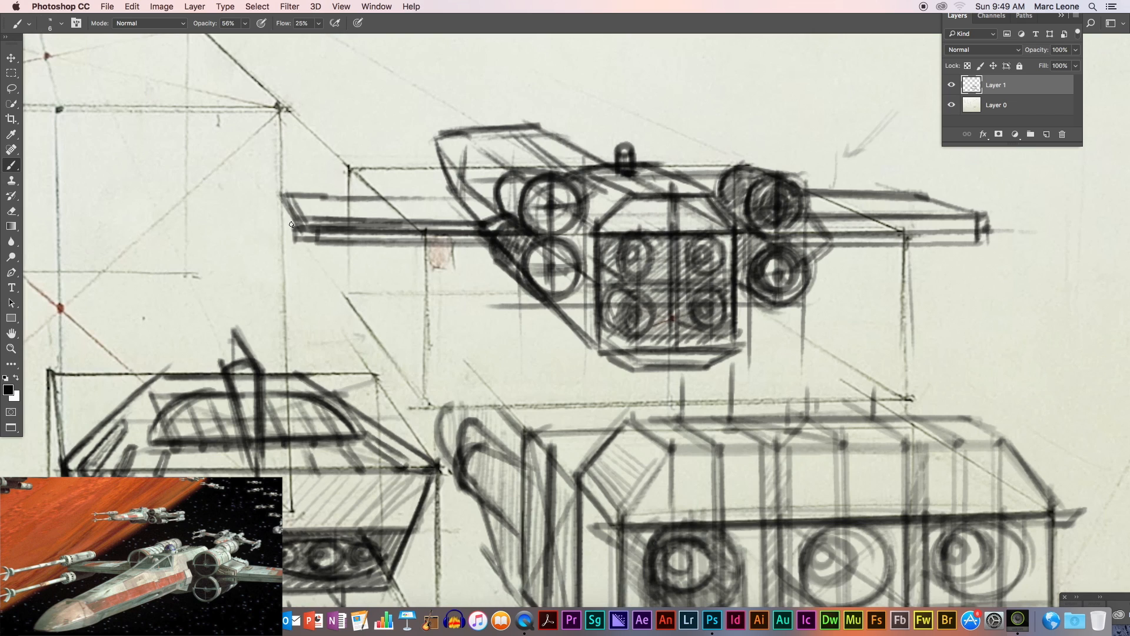
drag(269, 193, 290, 224)
mouse_move(492, 235)
mouse_down()
mouse_move(256, 229)
mouse_move(313, 235)
mouse_move(261, 234)
mouse_up()
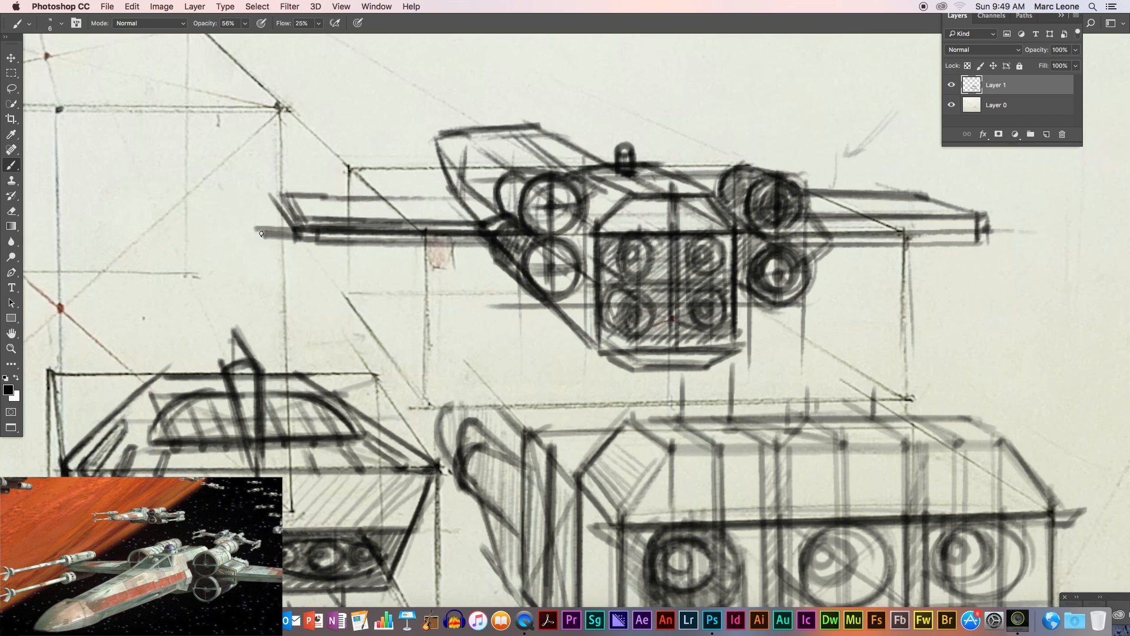
mouse_move(347, 197)
mouse_down()
mouse_move(257, 196)
mouse_move(292, 200)
mouse_move(271, 235)
mouse_up()
drag(249, 193, 272, 228)
drag(258, 195, 285, 229)
drag(271, 194, 290, 219)
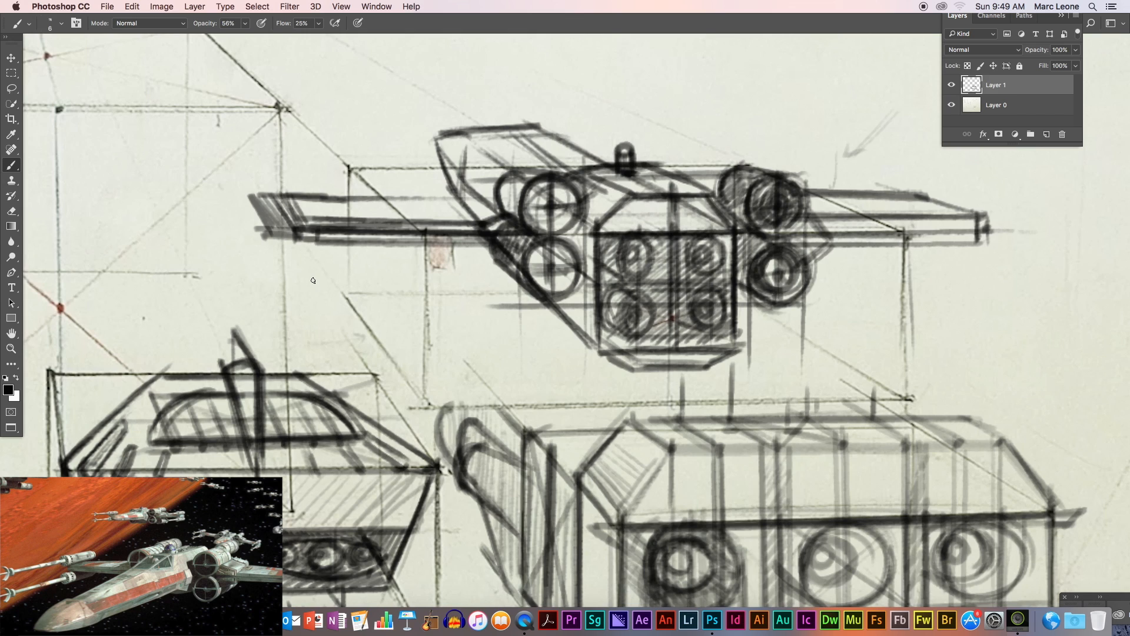
Add paired small round cannon ends to both wingtips and draw a long cannon barrel receding from the right one
mouse_move(967, 188)
mouse_down()
mouse_move(982, 203)
mouse_move(970, 213)
mouse_move(970, 254)
mouse_move(978, 242)
mouse_up()
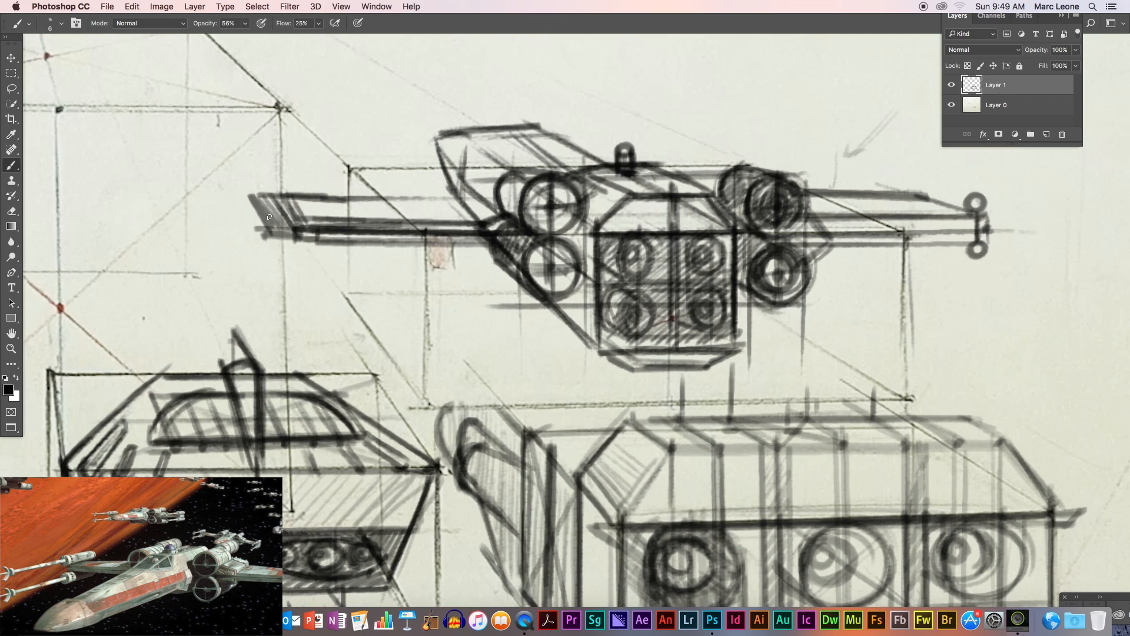
mouse_move(281, 210)
mouse_down()
mouse_move(262, 217)
mouse_move(276, 246)
mouse_move(281, 231)
mouse_move(274, 243)
mouse_up()
mouse_move(955, 190)
mouse_down()
mouse_move(863, 165)
mouse_move(955, 190)
mouse_move(910, 184)
mouse_move(921, 189)
mouse_up()
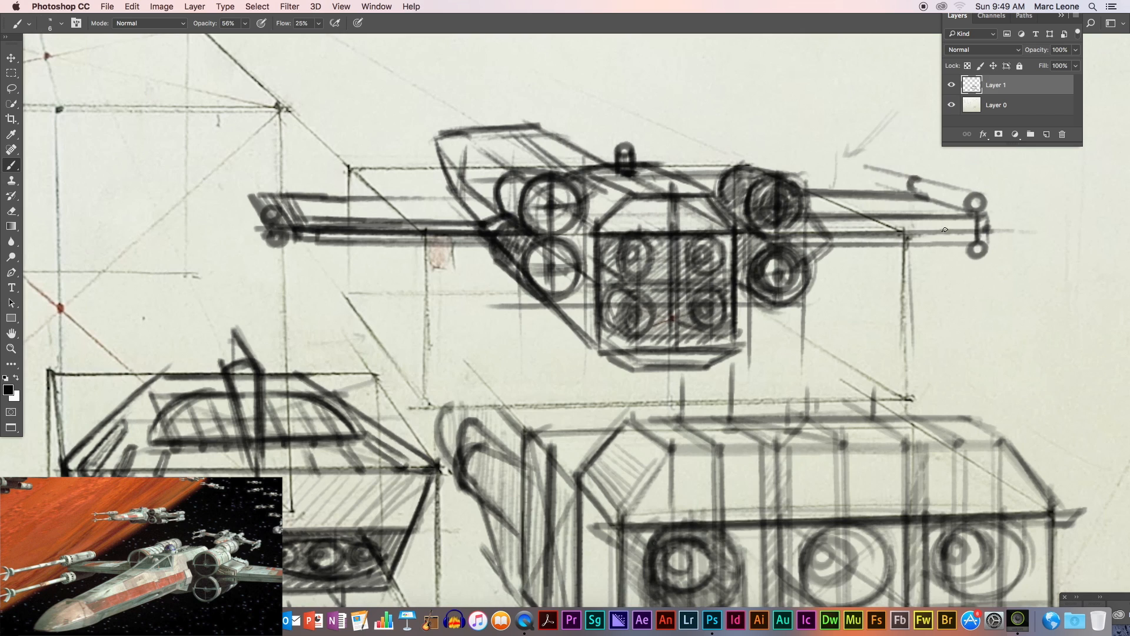
drag(978, 257, 940, 243)
mouse_move(913, 183)
mouse_down()
mouse_move(837, 164)
mouse_move(908, 183)
mouse_up()
mouse_move(824, 161)
mouse_down()
mouse_move(886, 179)
mouse_move(823, 158)
mouse_up()
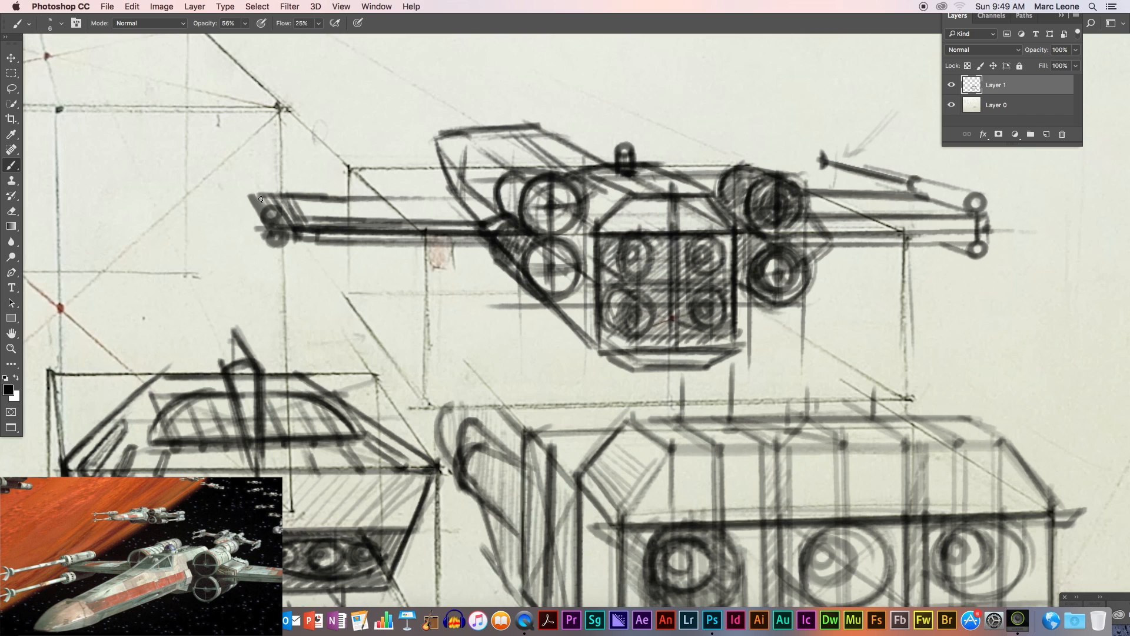
Bring the whole perspective drawing with all three ships into view
click(12, 333)
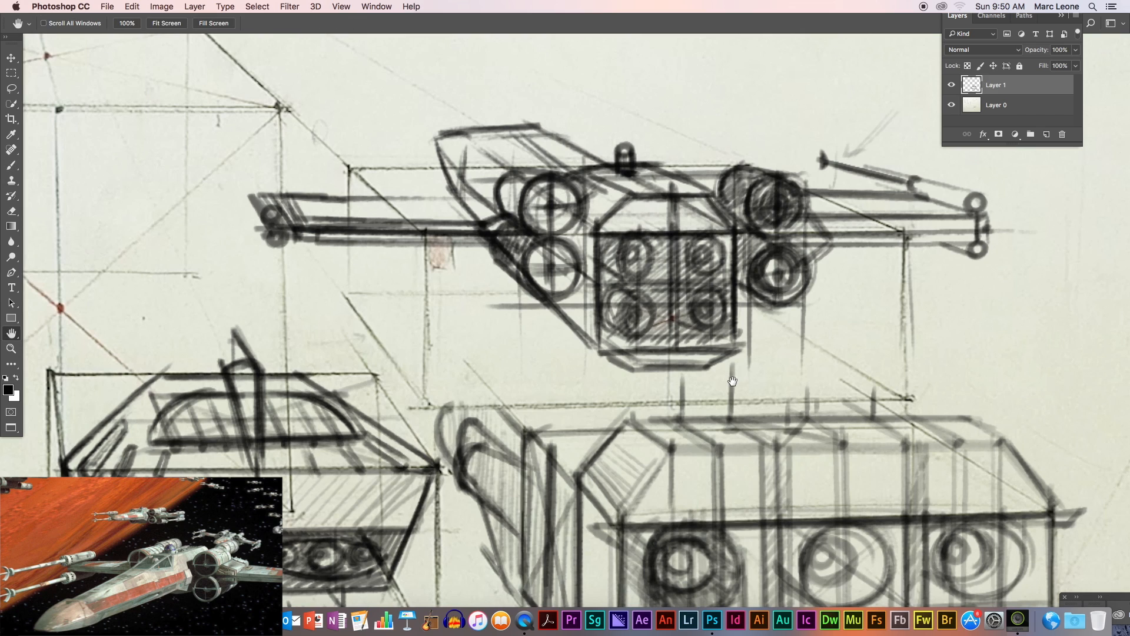
drag(783, 395, 752, 387)
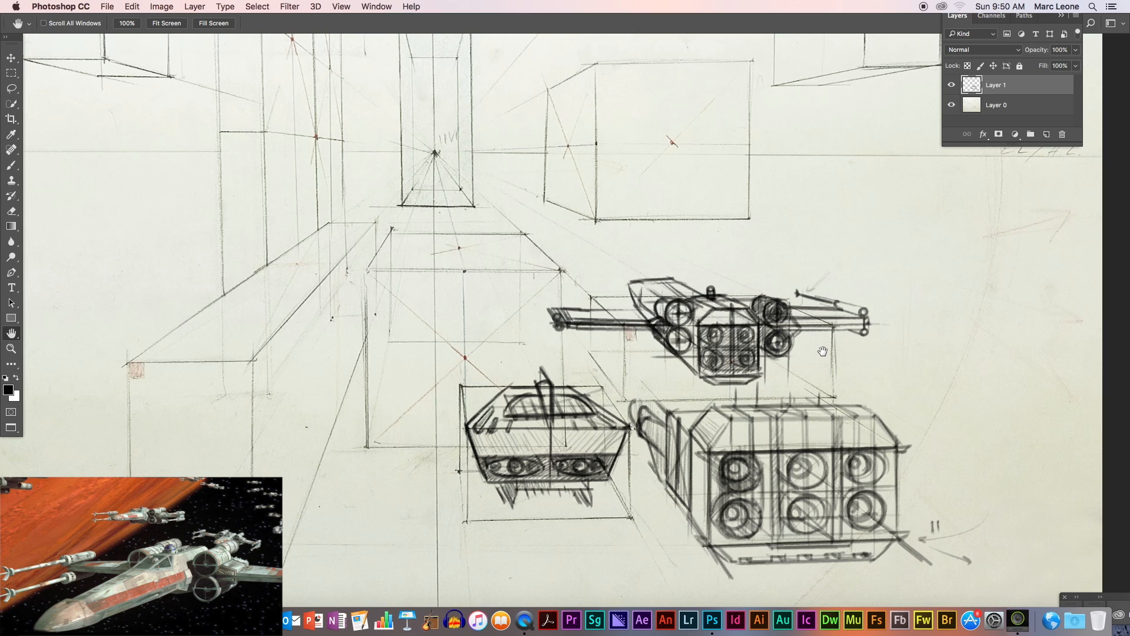
drag(559, 316, 557, 314)
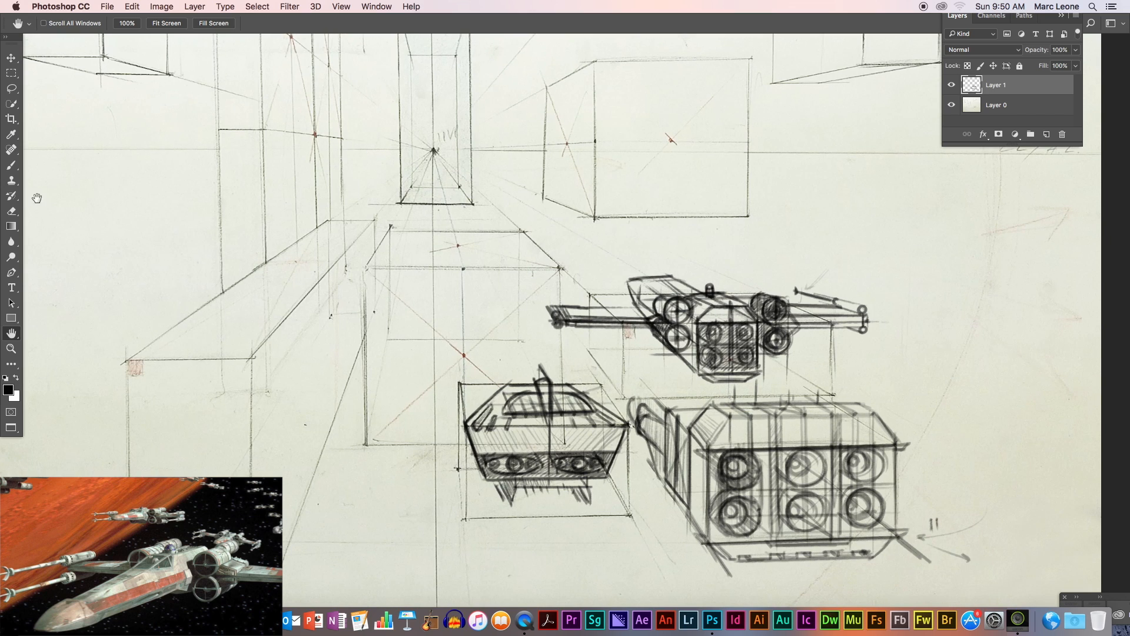
Draw a short slanted cannon barrel receding from the left wingtip of the X-wing-inspired ship
click(19, 164)
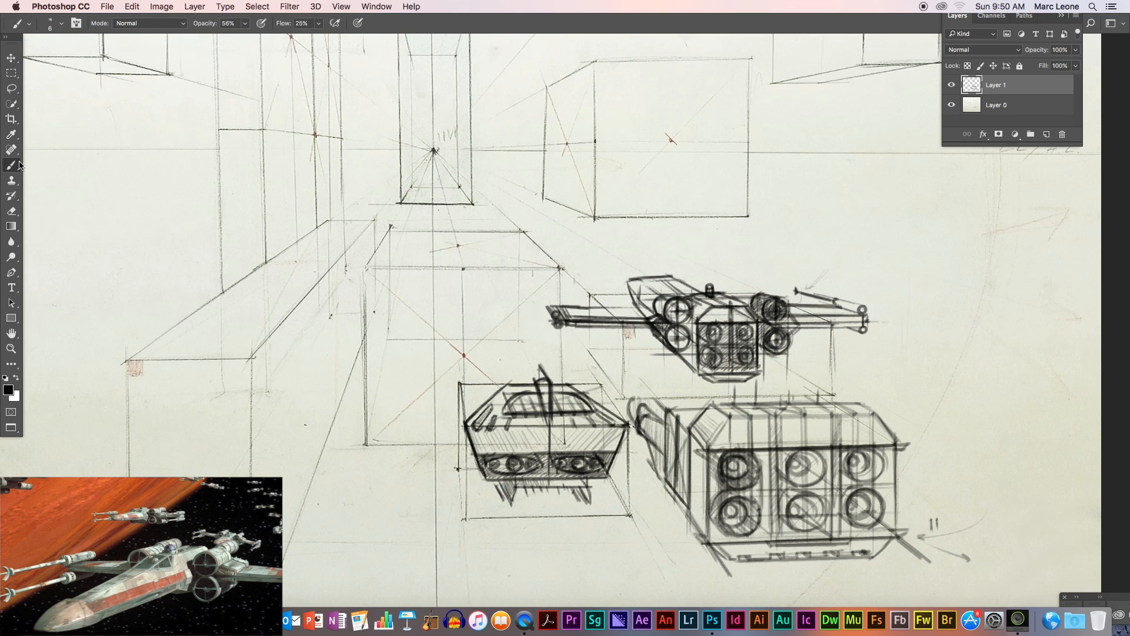
drag(537, 287, 556, 314)
mouse_move(546, 288)
mouse_down()
mouse_move(570, 288)
mouse_move(554, 309)
mouse_up()
drag(629, 286, 647, 313)
Turn the two small upright marks beside the large six-engine ship into dark standing human figures, one of them robed
click(18, 333)
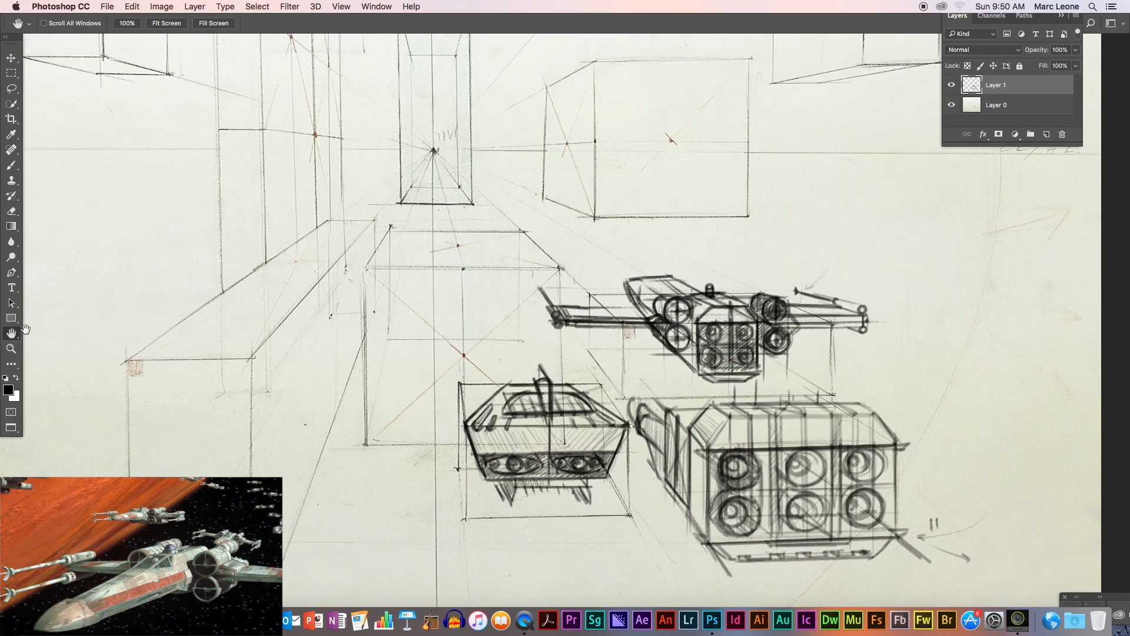
drag(935, 512, 818, 406)
ctrl+space+click(865, 437)
drag(881, 440, 900, 449)
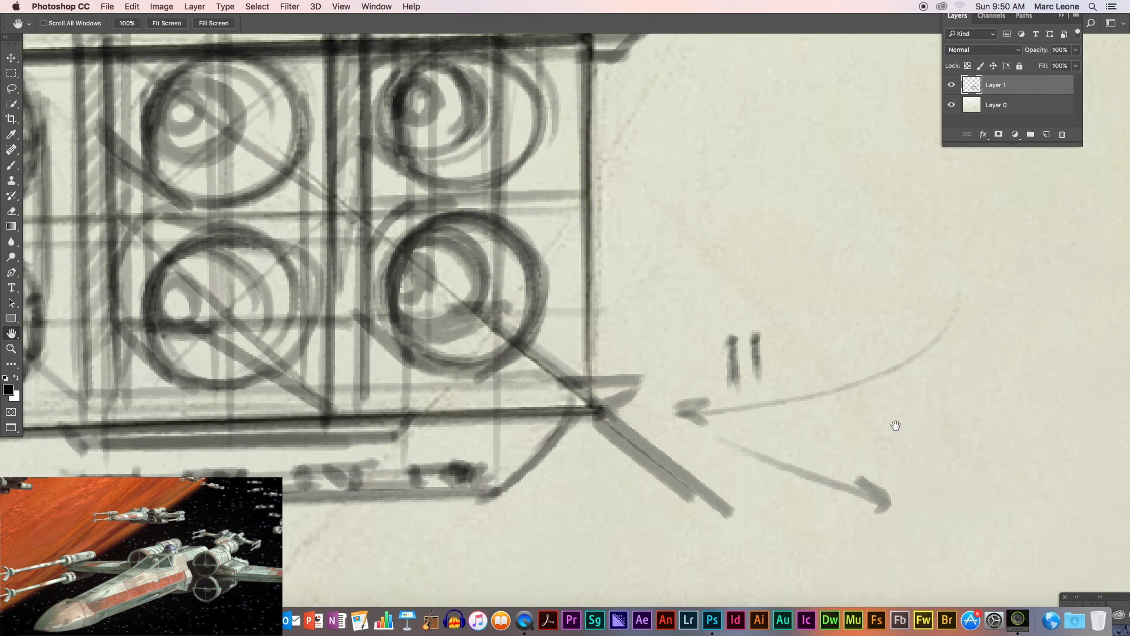
click(23, 166)
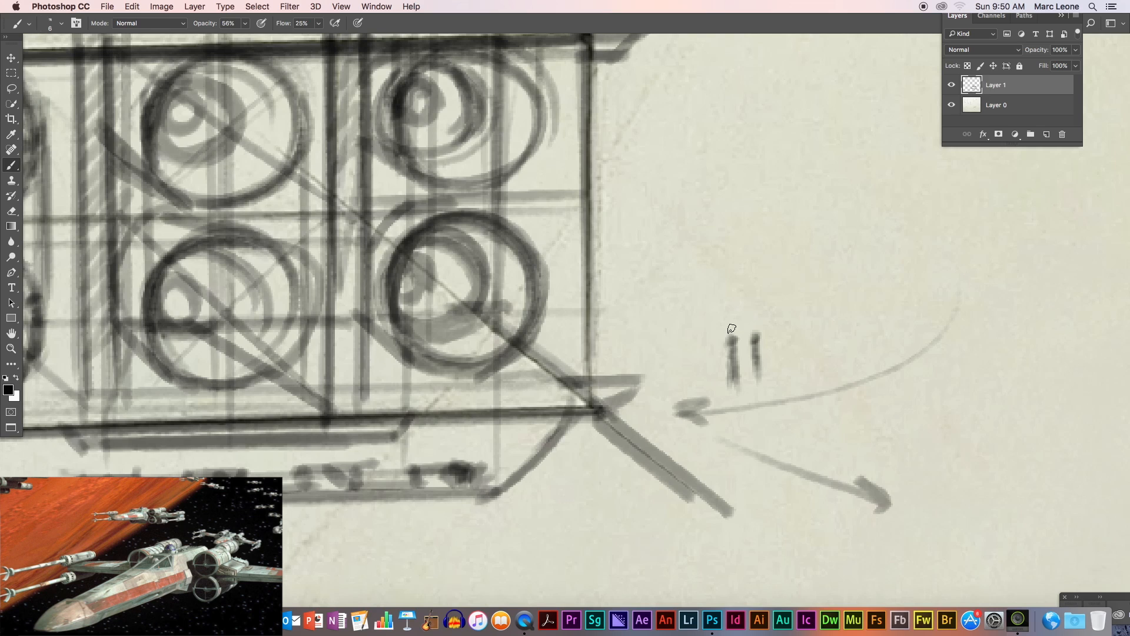
mouse_move(729, 319)
mouse_down()
mouse_move(714, 338)
mouse_move(731, 332)
mouse_move(730, 312)
mouse_move(721, 362)
mouse_move(722, 334)
mouse_move(721, 360)
mouse_move(729, 351)
mouse_move(737, 366)
mouse_move(730, 327)
mouse_move(741, 371)
mouse_move(728, 345)
mouse_move(729, 372)
mouse_move(723, 349)
mouse_move(708, 376)
mouse_move(743, 376)
mouse_up()
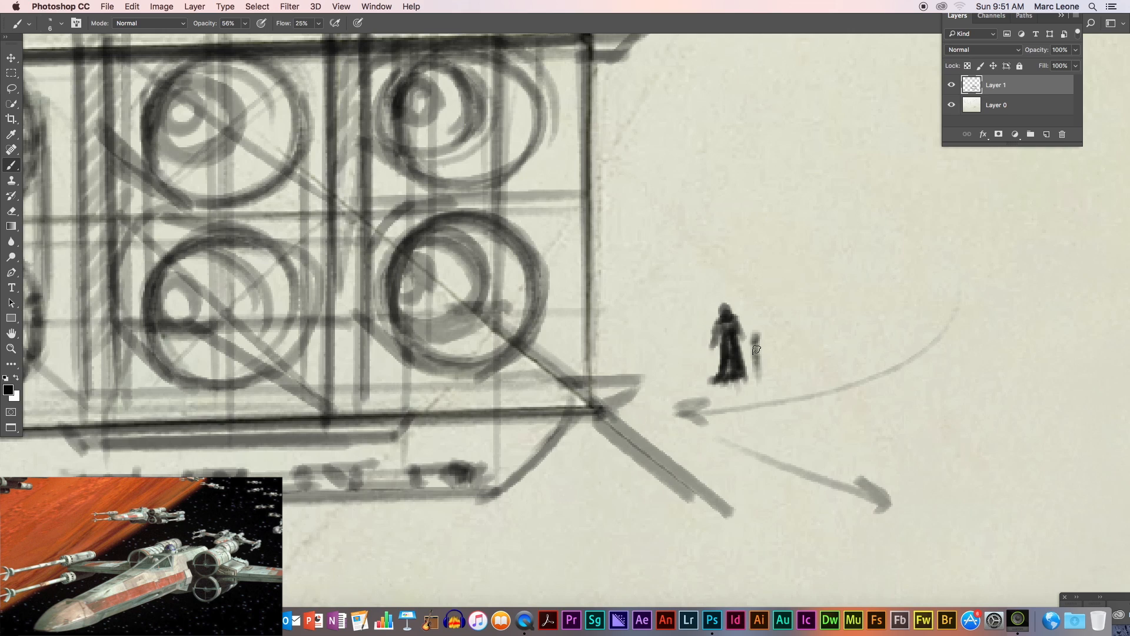
drag(733, 367, 746, 380)
mouse_move(760, 309)
mouse_down()
mouse_move(766, 378)
mouse_move(754, 346)
mouse_move(764, 310)
mouse_move(768, 345)
mouse_move(752, 323)
mouse_up()
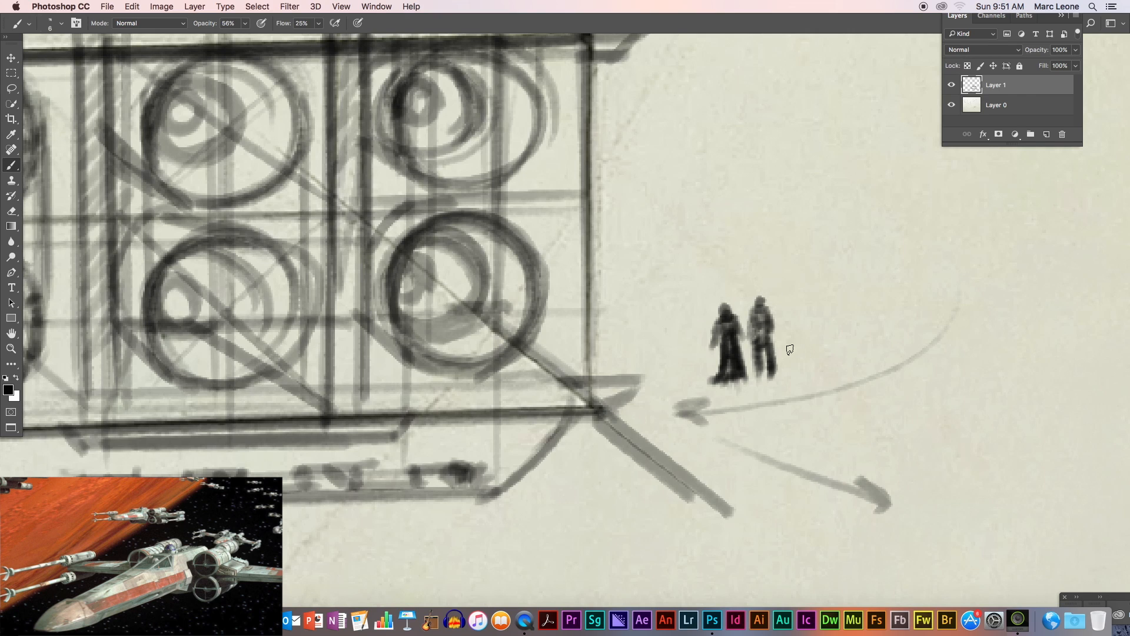
Letter SCALE on a guideline beside the two figures with a finer brush, circle the note and darken the underline
drag(789, 349, 959, 345)
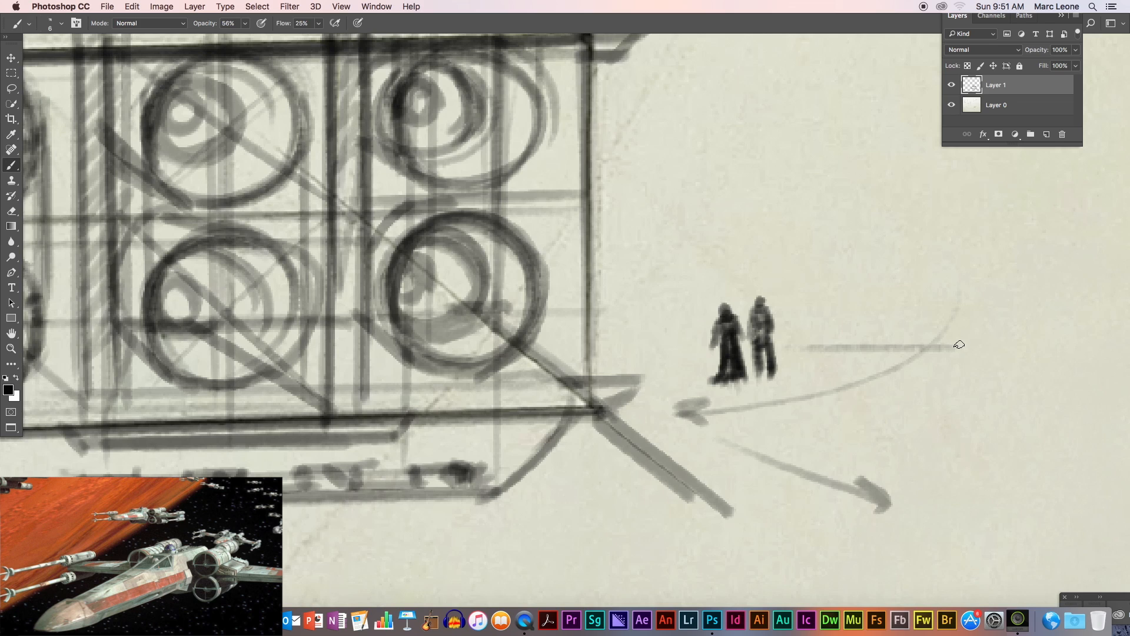
click(63, 24)
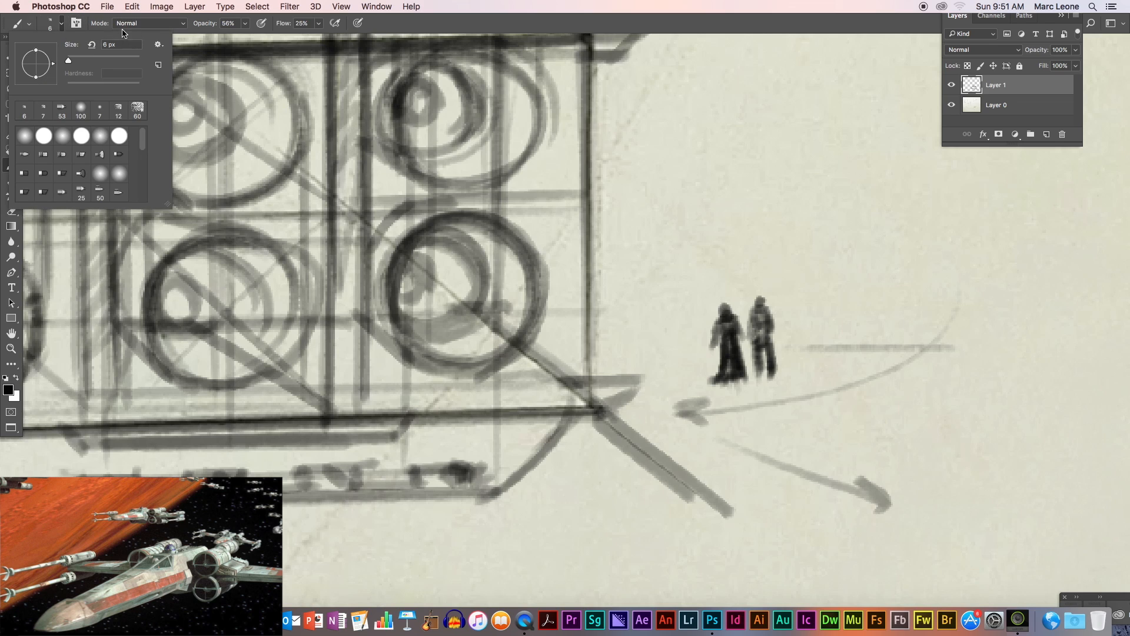
drag(71, 65, 68, 63)
drag(819, 320, 809, 349)
mouse_move(853, 318)
mouse_down()
mouse_move(836, 340)
mouse_move(877, 341)
mouse_move(890, 324)
mouse_move(906, 339)
mouse_move(933, 314)
mouse_move(912, 339)
mouse_move(939, 334)
mouse_up()
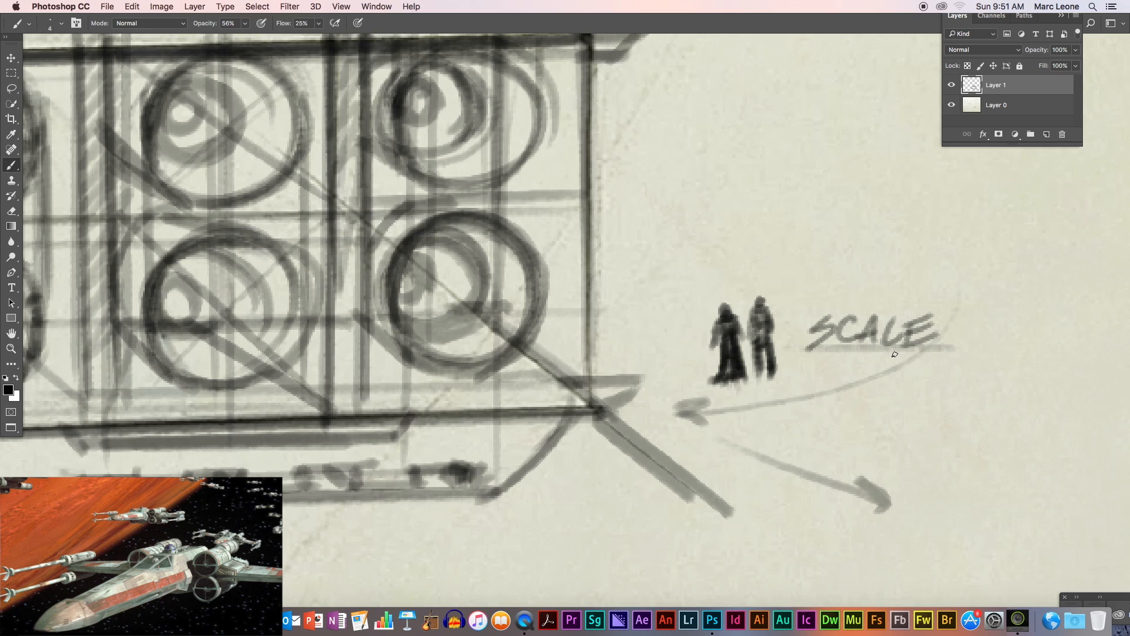
mouse_move(959, 280)
mouse_down()
mouse_move(815, 253)
mouse_move(965, 384)
mouse_move(896, 281)
mouse_up()
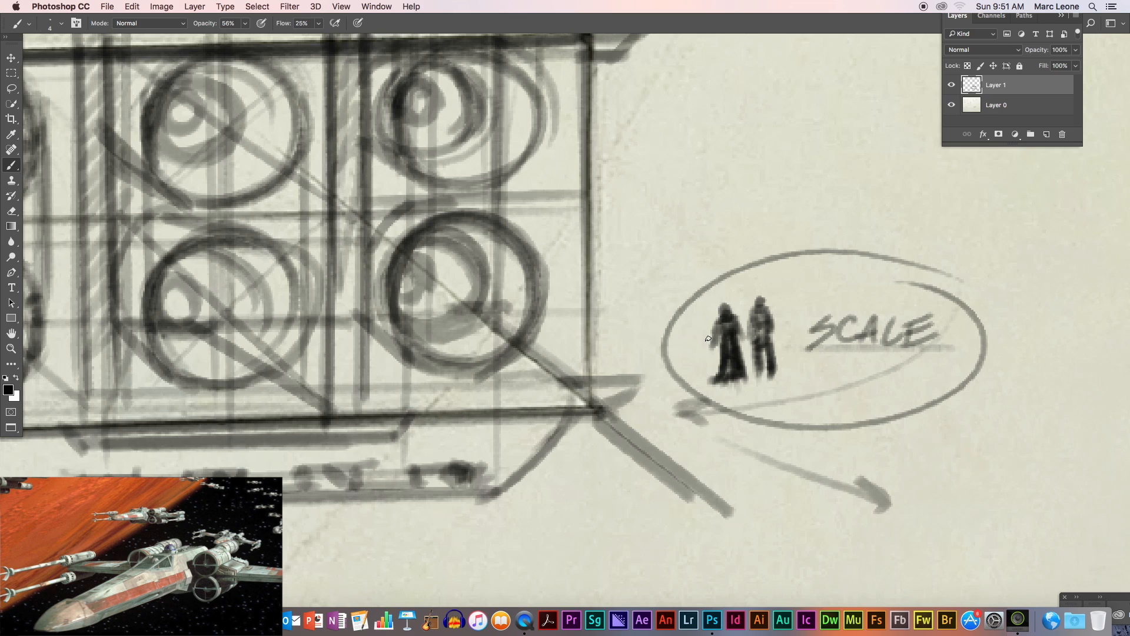
mouse_move(966, 349)
mouse_down()
mouse_move(789, 347)
mouse_move(965, 349)
mouse_up()
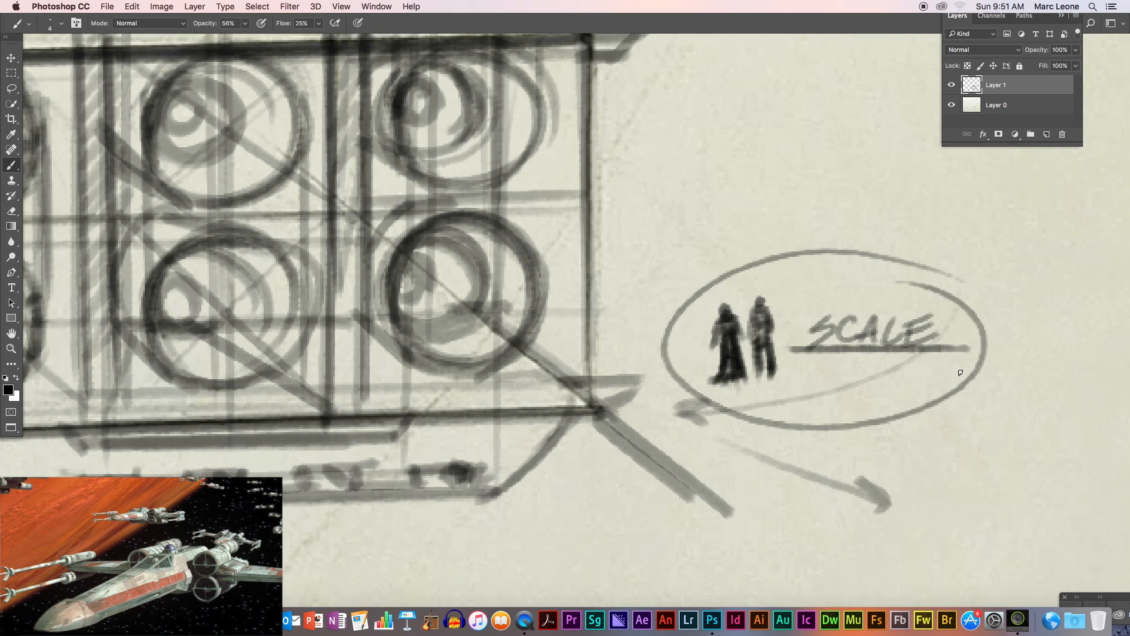
View all three ships together with the scale note, and enlarge the view on the X-wing-inspired ship
click(14, 334)
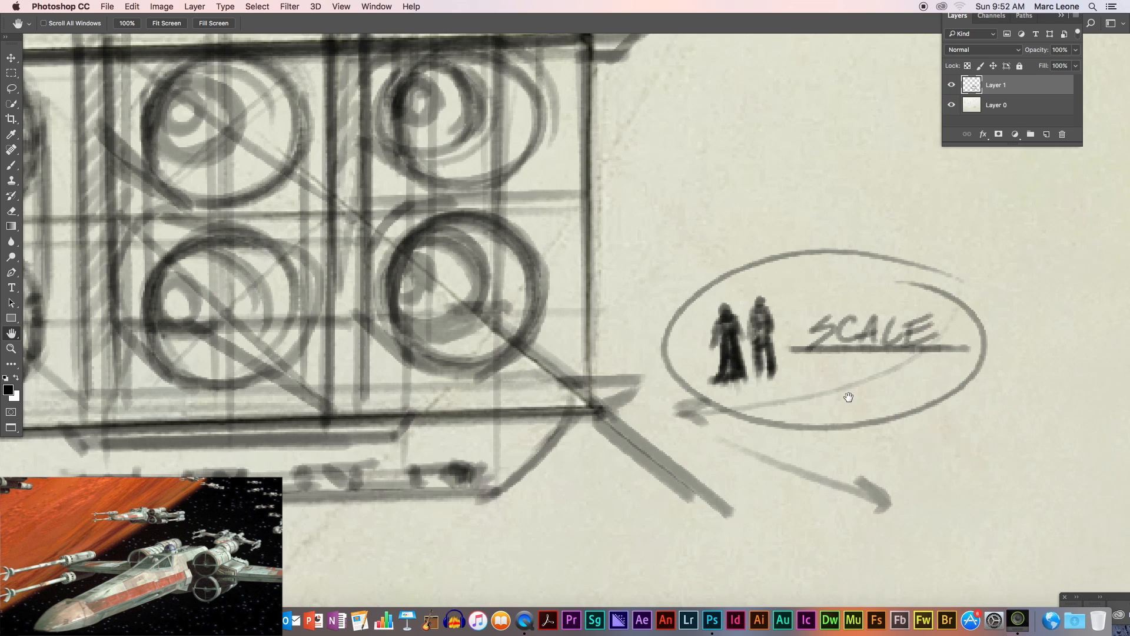
key(super+z)
drag(880, 431, 822, 428)
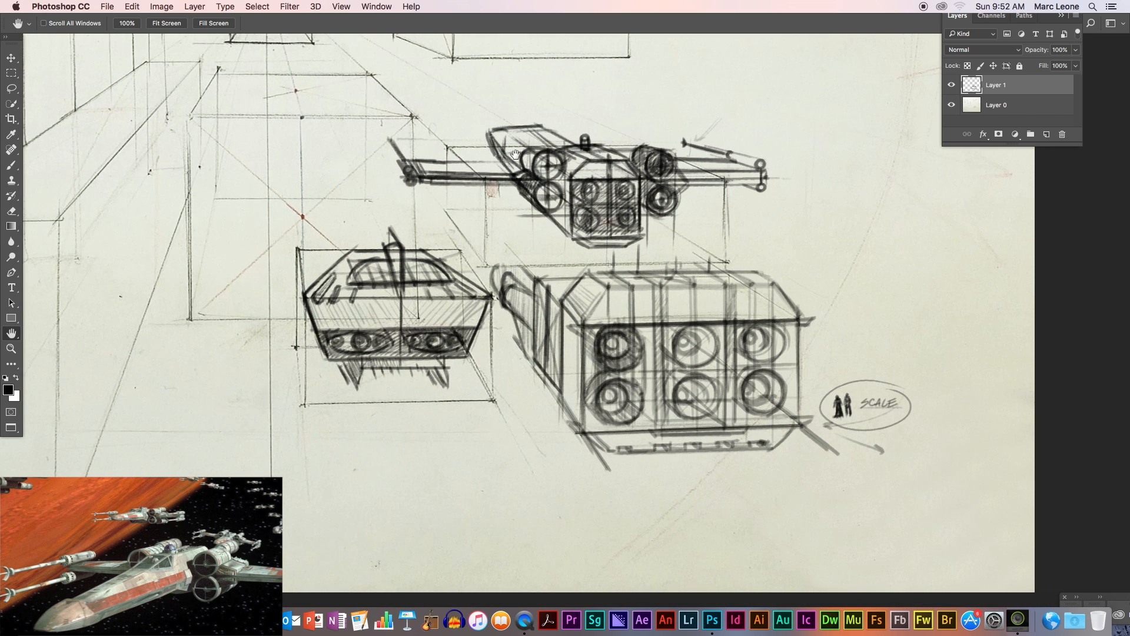
click(19, 169)
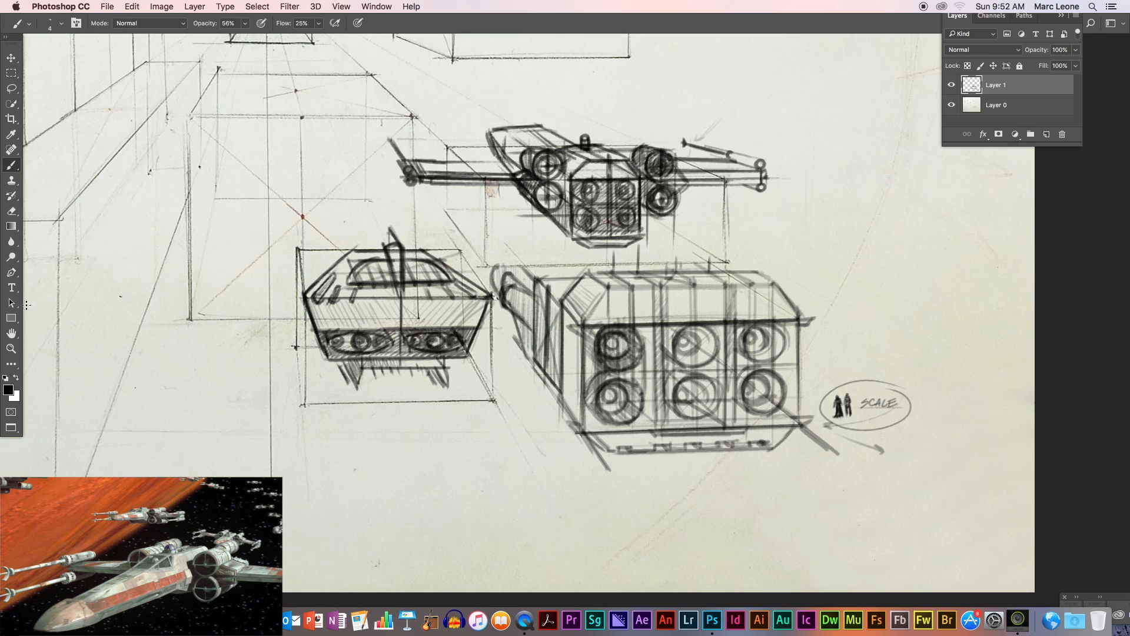
key(h)
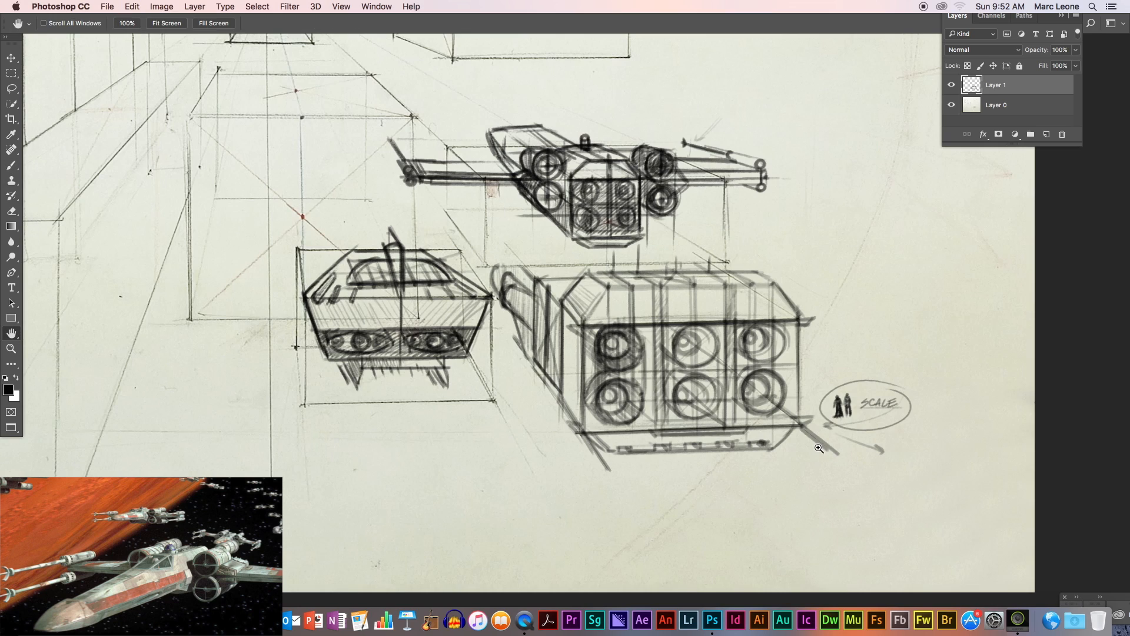
mouse_move(823, 450)
mouse_down()
mouse_move(782, 350)
mouse_move(867, 467)
mouse_move(912, 506)
mouse_up()
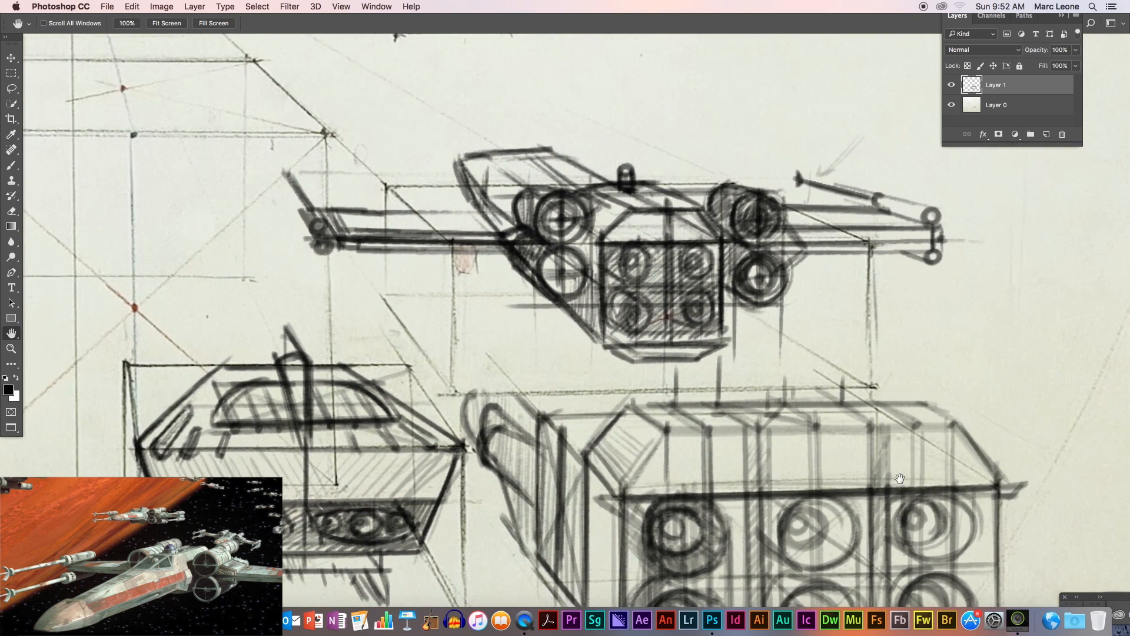
click(13, 167)
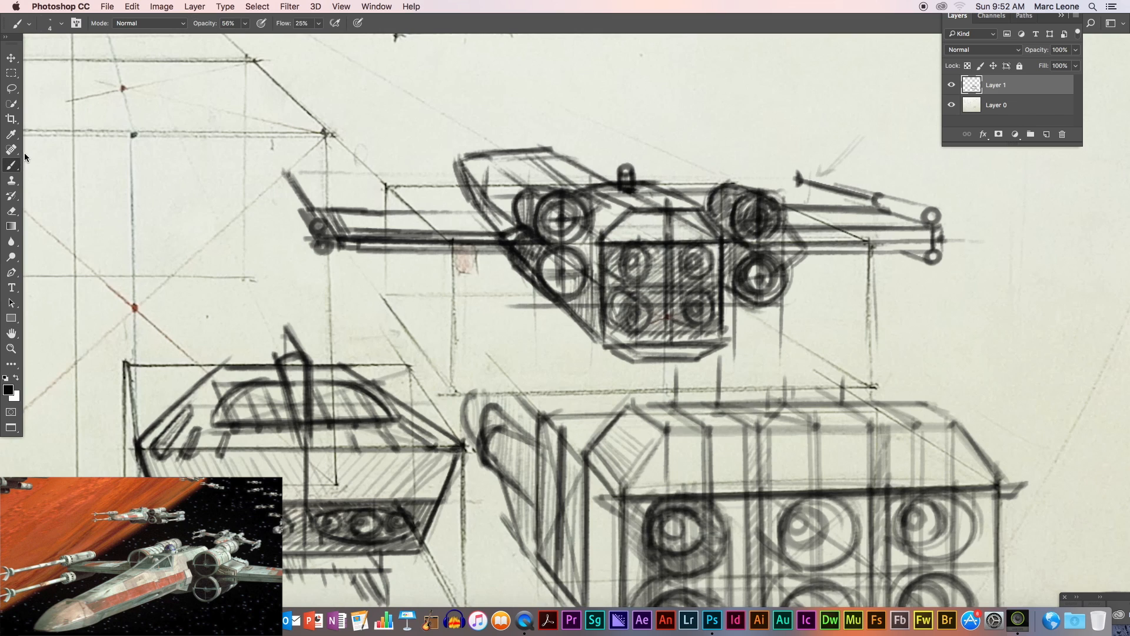
Set the brush to 23 px and 38% opacity, laying a first shading stroke on the upper spaceship's left wing root
click(62, 27)
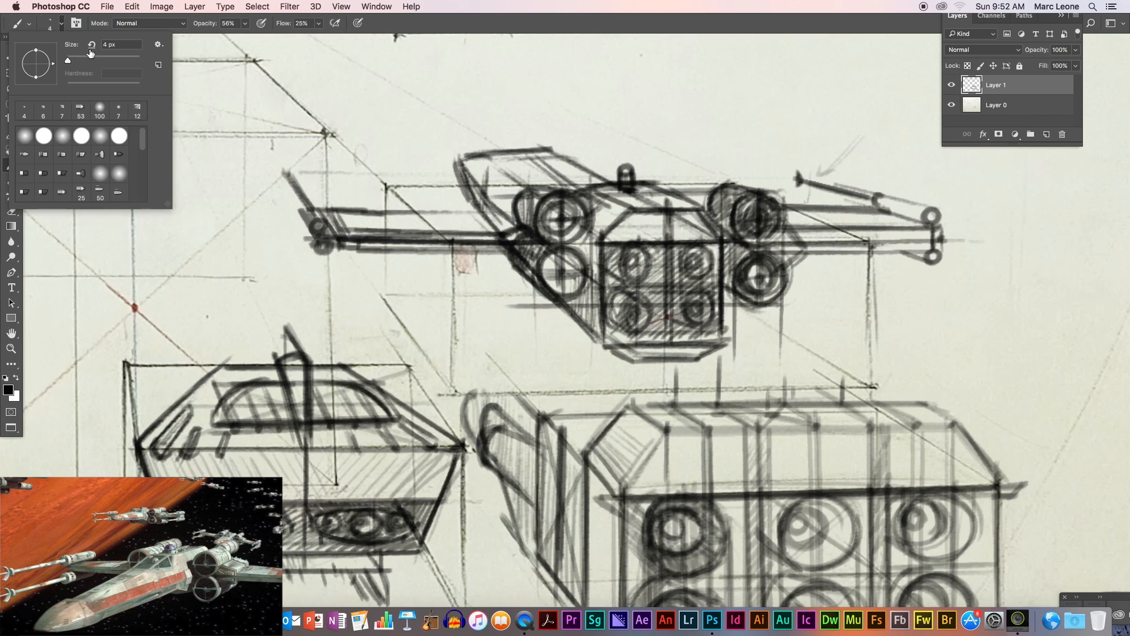
drag(71, 61, 95, 65)
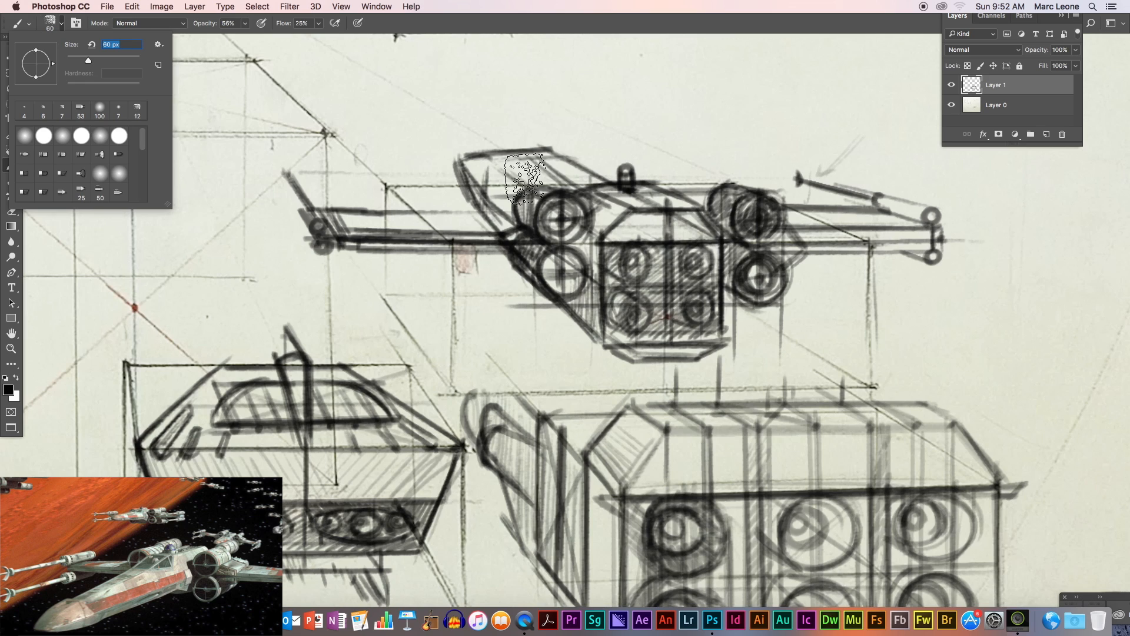
drag(88, 61, 79, 58)
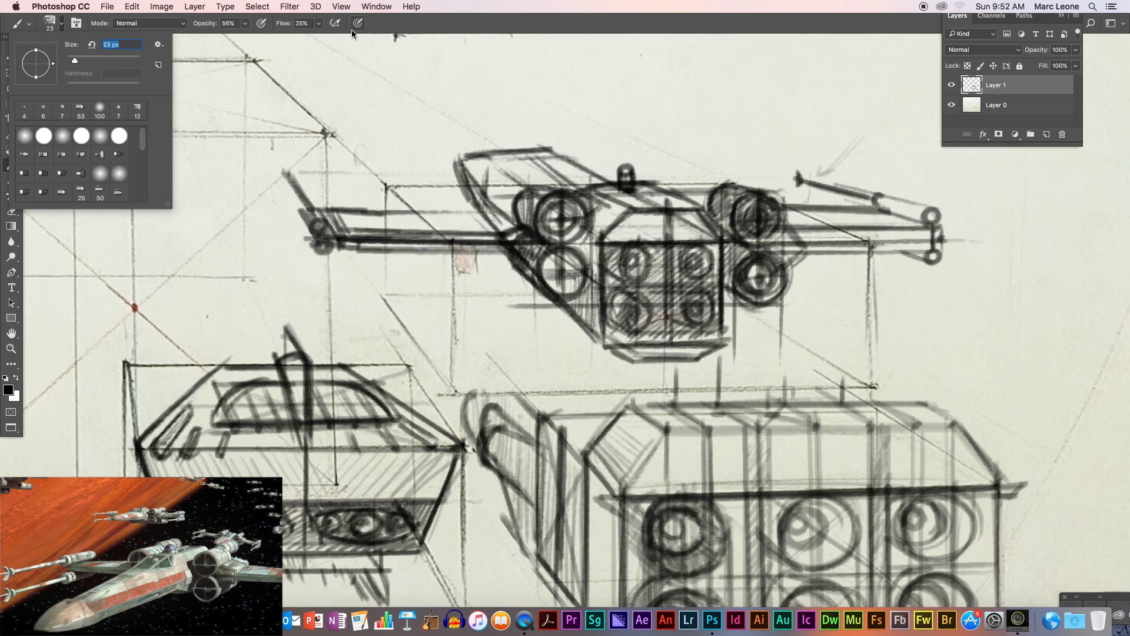
click(512, 37)
mouse_move(496, 219)
mouse_down()
mouse_move(474, 195)
mouse_move(517, 232)
mouse_move(486, 204)
mouse_move(496, 207)
mouse_move(472, 176)
mouse_up()
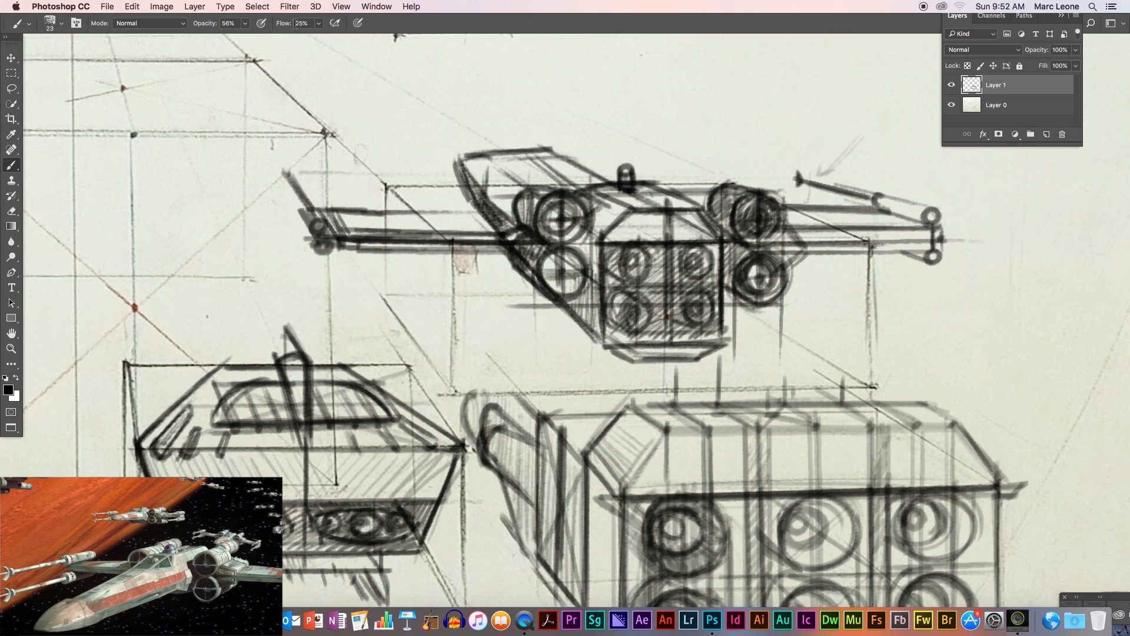
click(244, 24)
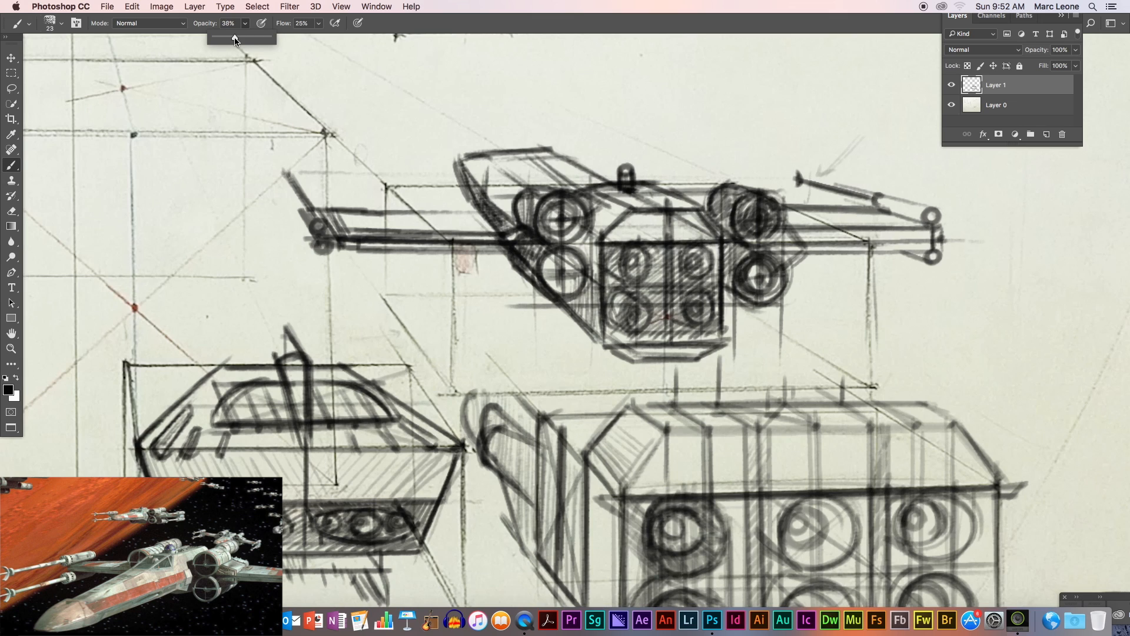
Shade the upper spaceship's left fuselage side, lower left engine and long left wing with soft grey strokes
mouse_move(474, 170)
mouse_down()
mouse_move(496, 204)
mouse_move(473, 159)
mouse_move(505, 179)
mouse_move(529, 222)
mouse_move(500, 217)
mouse_move(572, 286)
mouse_move(565, 295)
mouse_move(547, 281)
mouse_move(549, 262)
mouse_move(570, 259)
mouse_move(555, 287)
mouse_move(540, 262)
mouse_move(571, 258)
mouse_move(559, 211)
mouse_move(549, 227)
mouse_move(595, 323)
mouse_move(580, 290)
mouse_move(593, 239)
mouse_move(569, 250)
mouse_move(566, 296)
mouse_move(569, 284)
mouse_move(586, 328)
mouse_move(595, 255)
mouse_move(598, 333)
mouse_move(522, 264)
mouse_move(531, 257)
mouse_move(510, 240)
mouse_move(534, 267)
mouse_move(509, 230)
mouse_move(537, 280)
mouse_up()
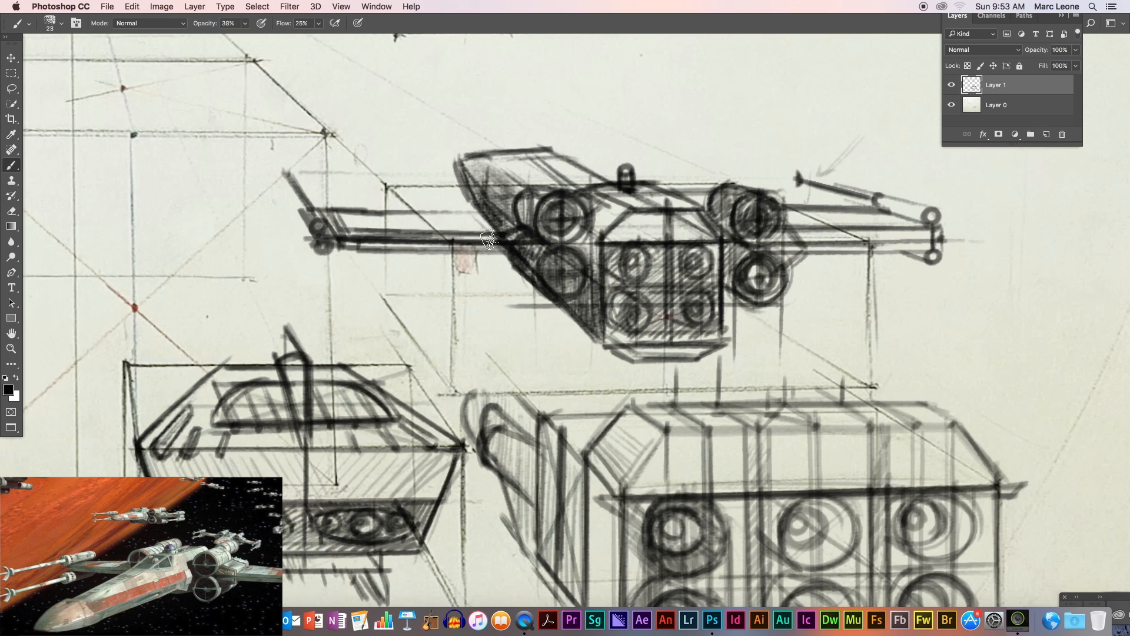
drag(498, 239, 388, 237)
drag(503, 248, 366, 239)
drag(502, 238, 435, 238)
mouse_move(365, 240)
mouse_down()
mouse_move(360, 216)
mouse_move(405, 242)
mouse_move(402, 217)
mouse_move(441, 241)
mouse_move(433, 218)
mouse_move(486, 245)
mouse_move(465, 209)
mouse_move(520, 265)
mouse_move(462, 167)
mouse_move(498, 212)
mouse_up()
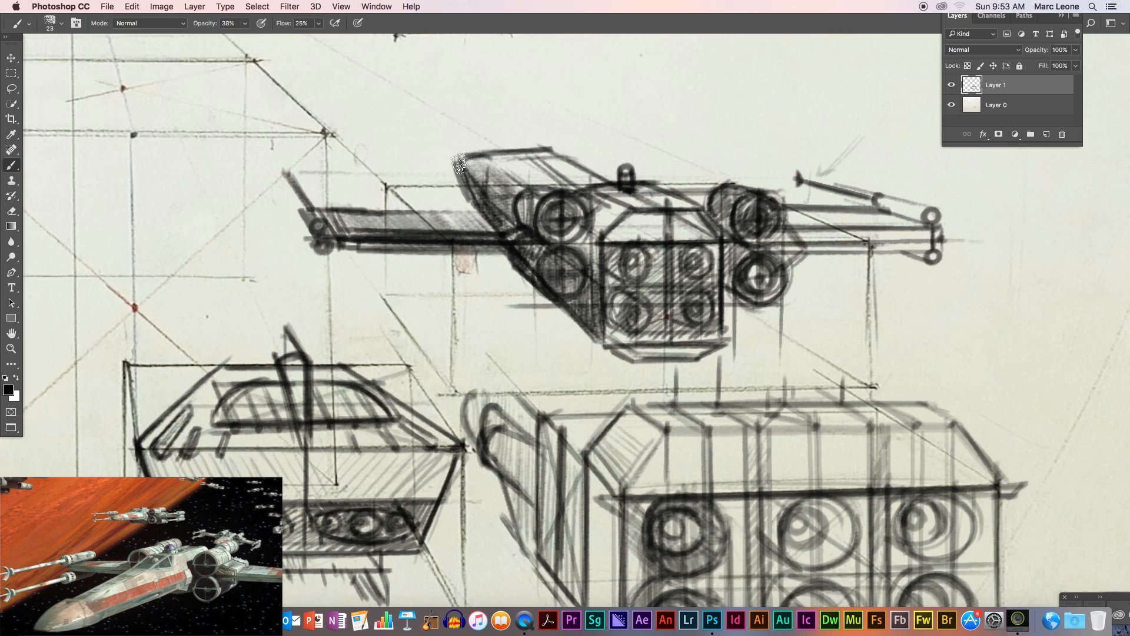
mouse_move(486, 159)
mouse_down()
mouse_move(482, 187)
mouse_move(484, 154)
mouse_up()
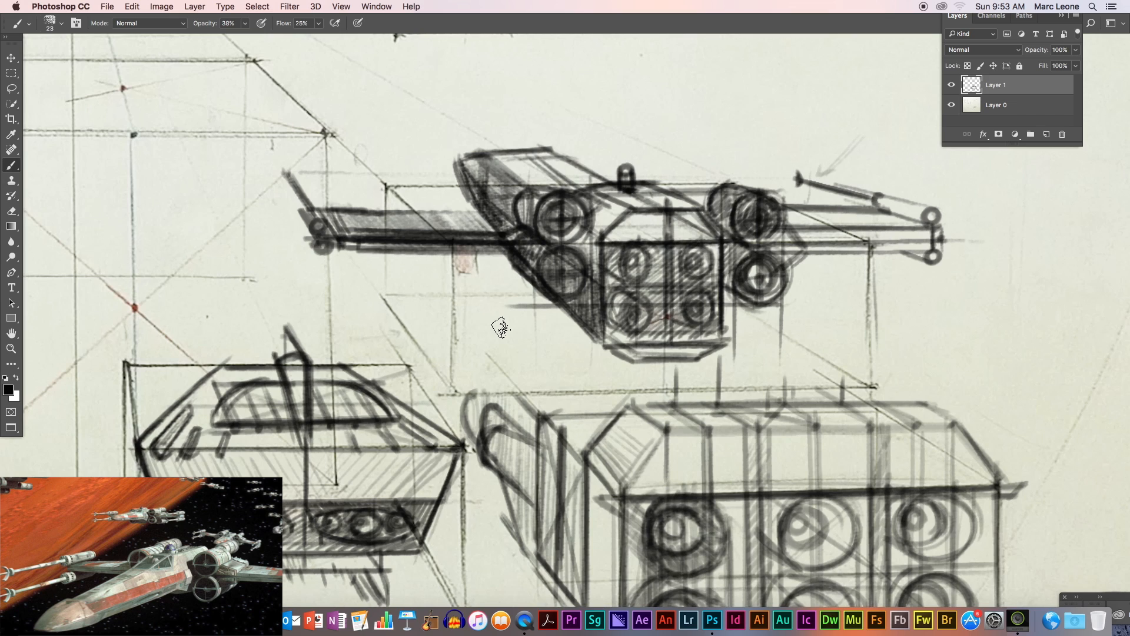
Shade the upper spaceship's rear engine block, its beveled lower edge and the right wing in grey
mouse_move(595, 235)
mouse_down()
mouse_move(598, 318)
mouse_move(603, 218)
mouse_up()
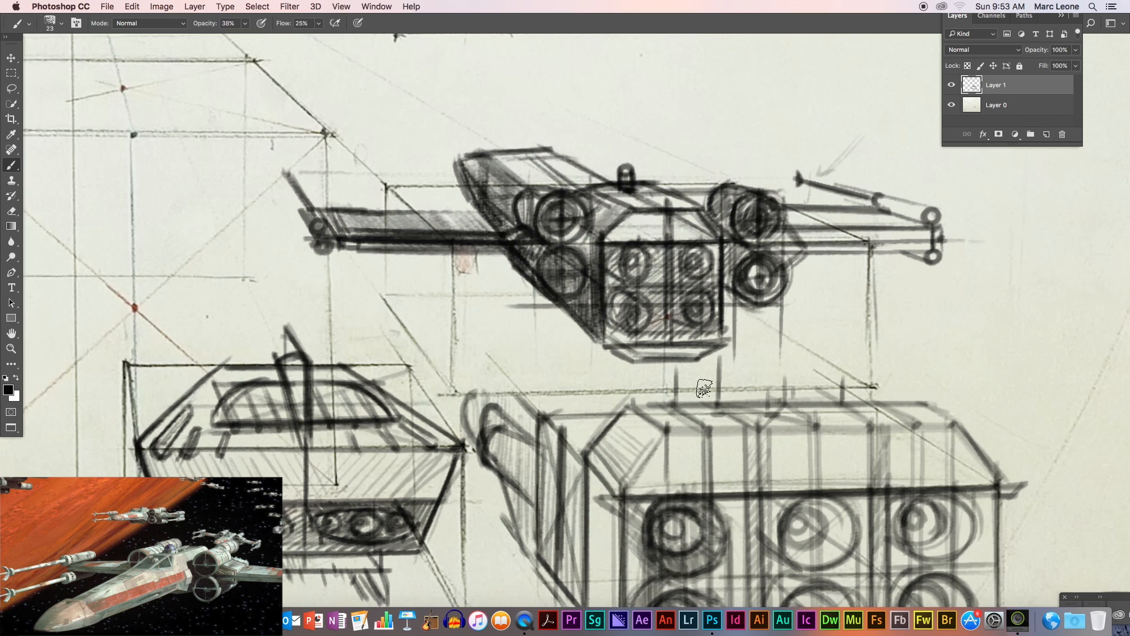
mouse_move(703, 350)
mouse_down()
mouse_move(627, 353)
mouse_move(686, 345)
mouse_up()
mouse_move(719, 245)
mouse_down()
mouse_move(605, 246)
mouse_move(731, 240)
mouse_move(621, 227)
mouse_move(609, 204)
mouse_move(585, 235)
mouse_move(593, 202)
mouse_move(631, 220)
mouse_move(589, 155)
mouse_move(622, 240)
mouse_move(611, 249)
mouse_move(645, 213)
mouse_move(664, 223)
mouse_move(623, 254)
mouse_move(677, 241)
mouse_move(699, 221)
mouse_move(713, 281)
mouse_move(716, 244)
mouse_up()
mouse_move(633, 253)
mouse_down()
mouse_move(638, 276)
mouse_move(640, 250)
mouse_move(657, 304)
mouse_move(628, 299)
mouse_move(691, 310)
mouse_move(708, 288)
mouse_move(714, 308)
mouse_move(737, 241)
mouse_up()
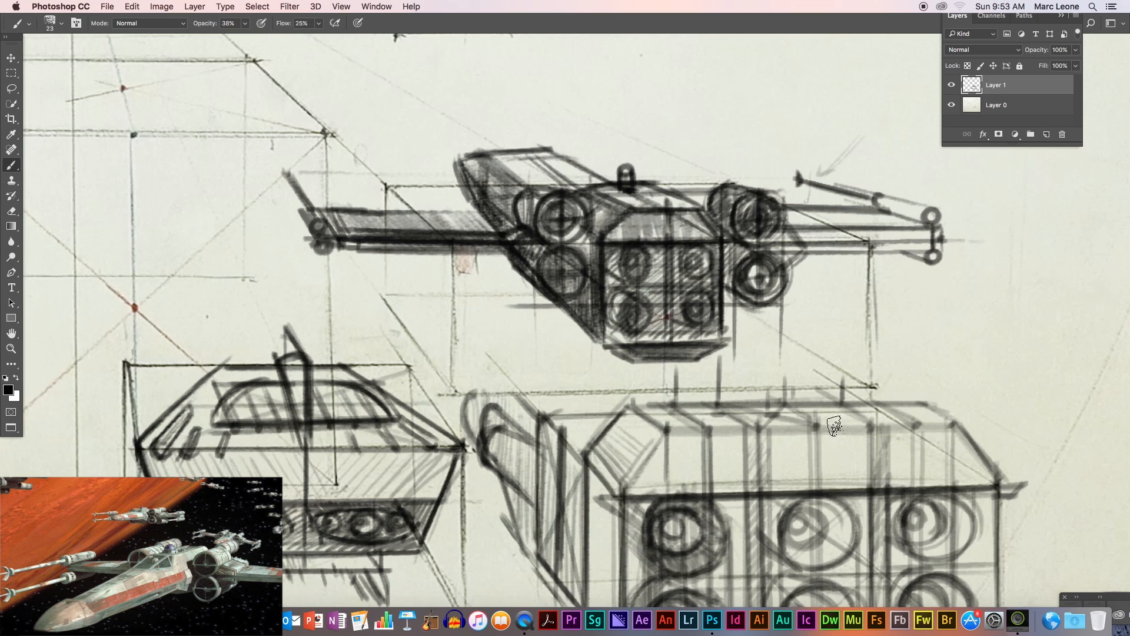
drag(929, 236, 747, 237)
mouse_move(943, 243)
mouse_down()
mouse_move(771, 241)
mouse_move(953, 242)
mouse_up()
drag(909, 210, 909, 228)
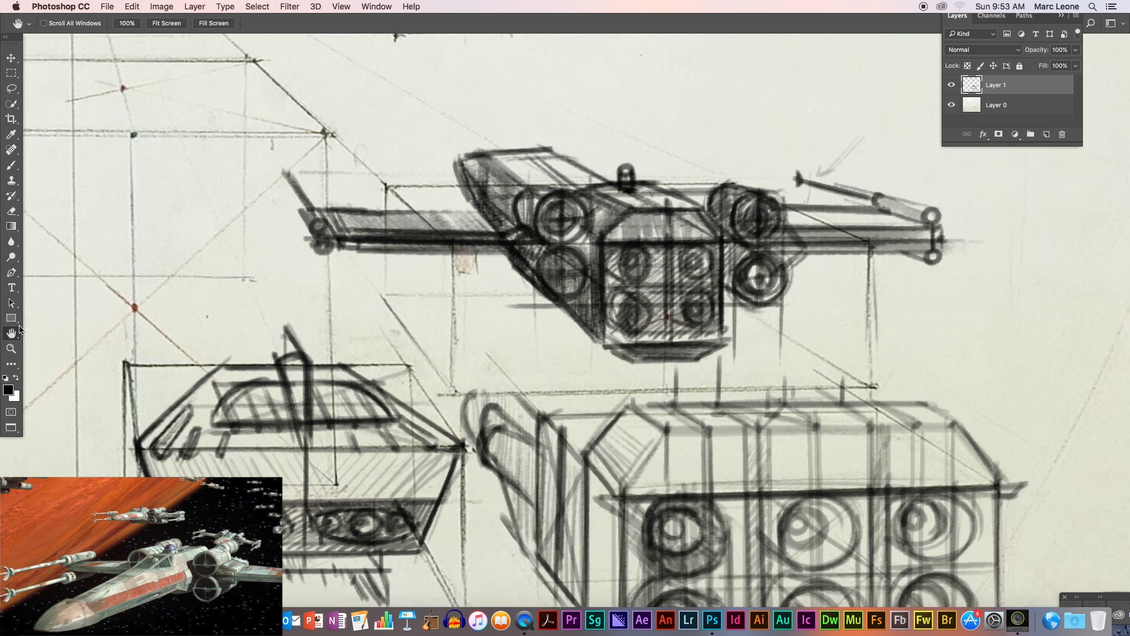
Set the brush size to 7 px for sketching on the tall central box at the vanishing point
drag(815, 479, 760, 420)
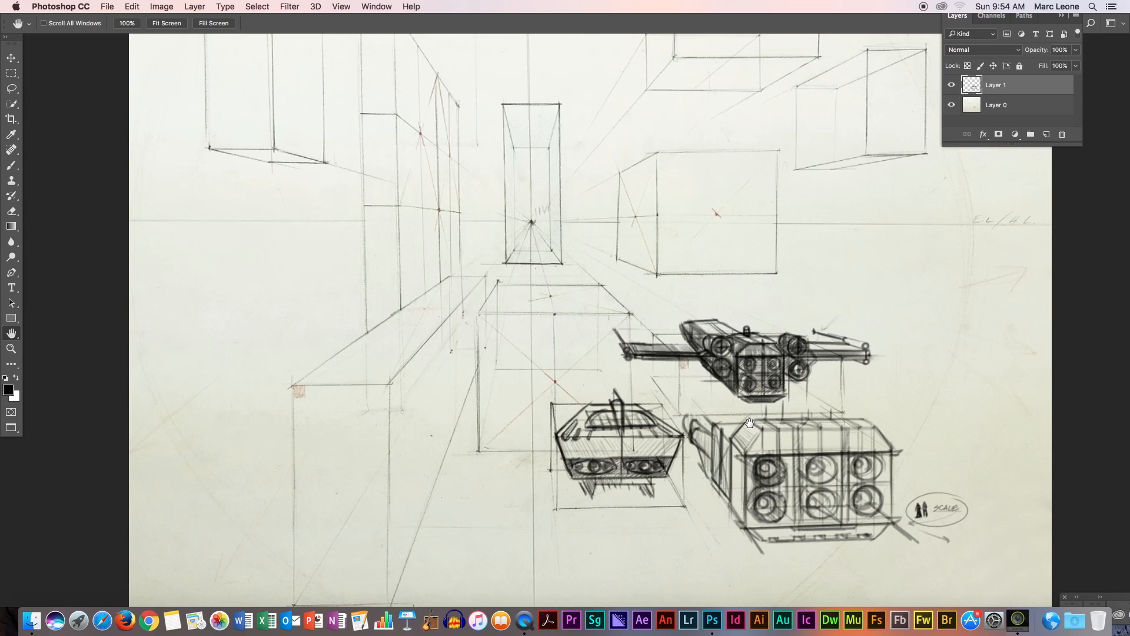
drag(549, 229, 626, 316)
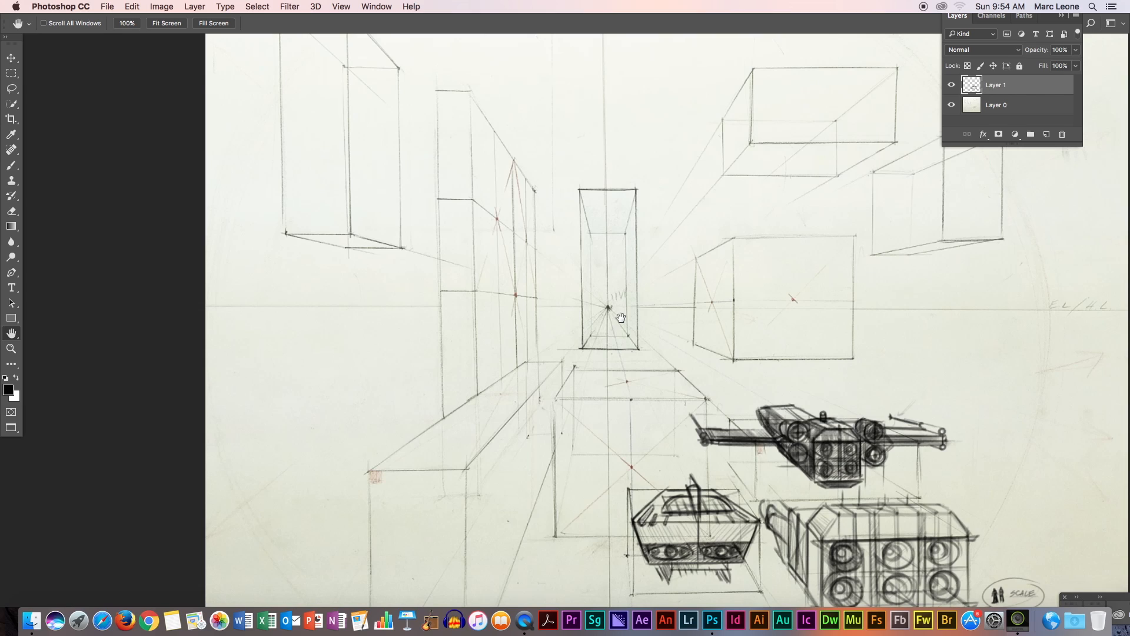
drag(685, 302, 720, 314)
mouse_move(618, 300)
mouse_down()
mouse_move(694, 355)
mouse_move(684, 356)
mouse_move(716, 394)
mouse_up()
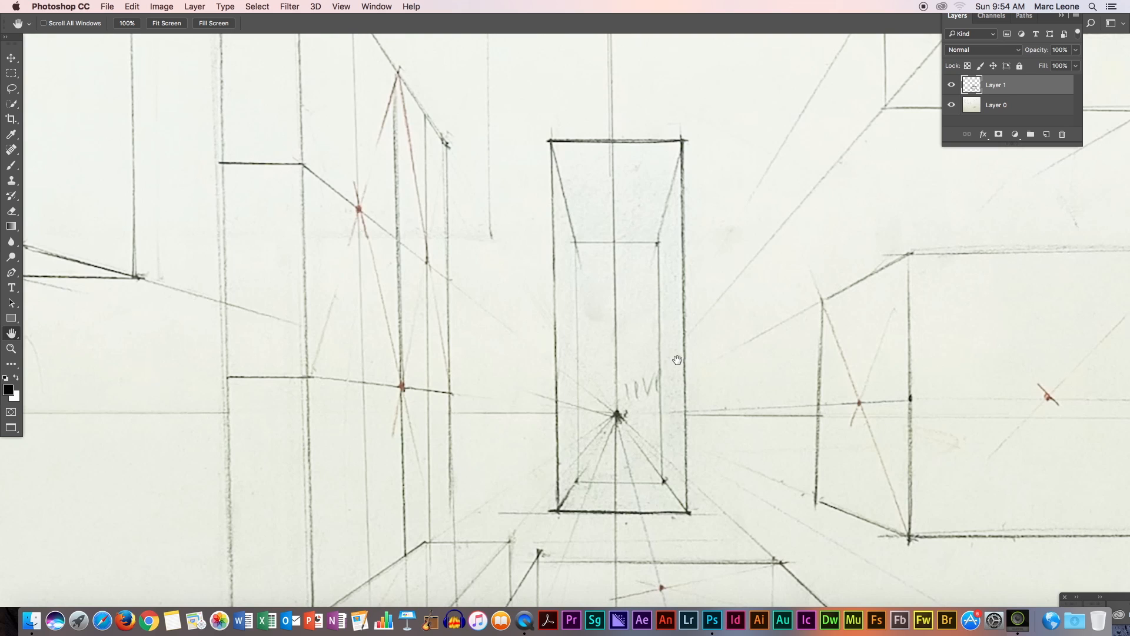
scroll(676, 351, up, 2)
drag(690, 348, 666, 341)
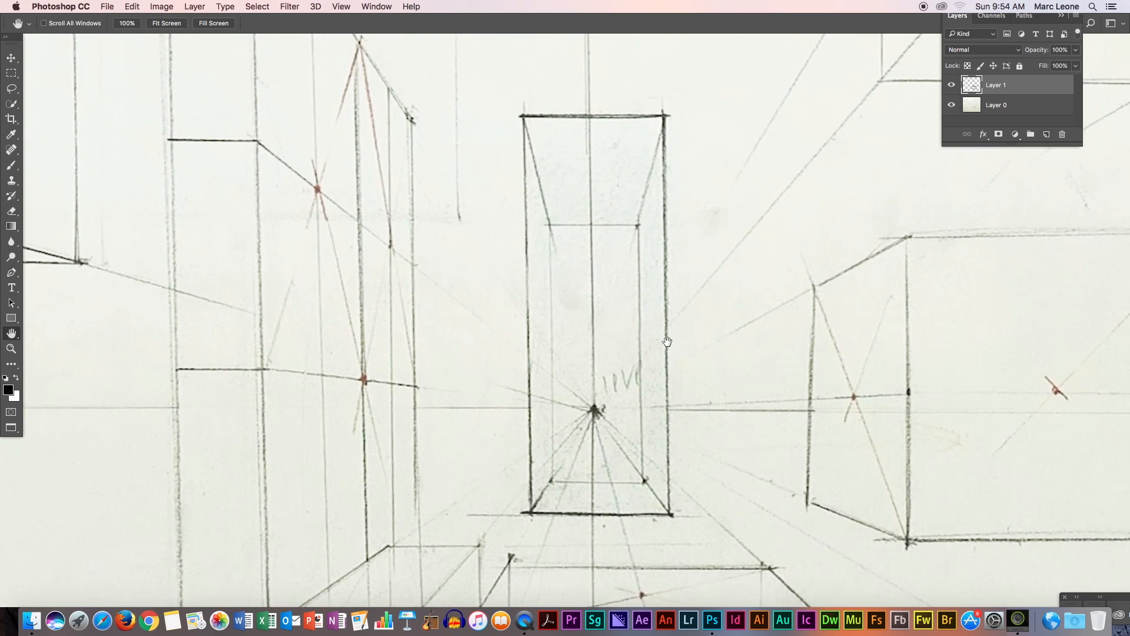
click(12, 165)
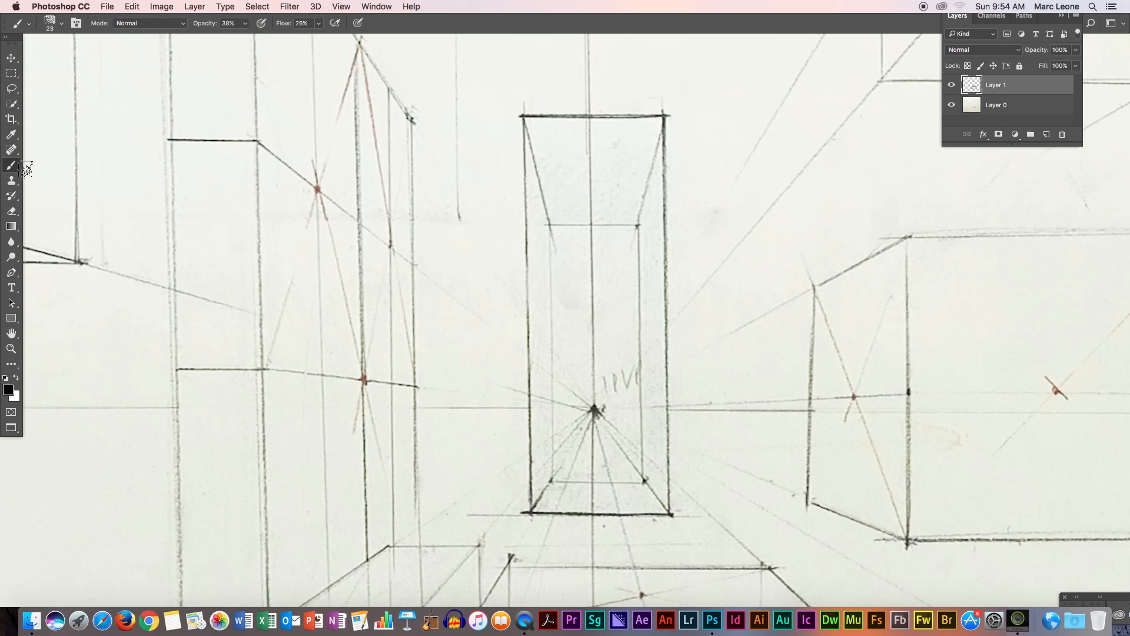
click(61, 24)
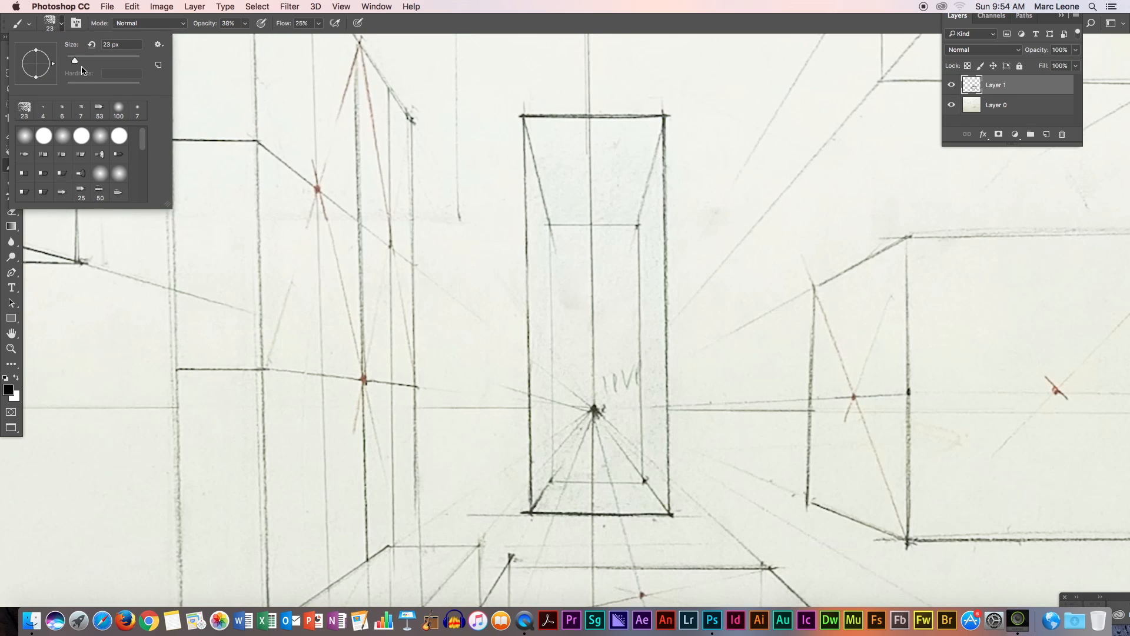
drag(74, 63, 69, 60)
click(628, 48)
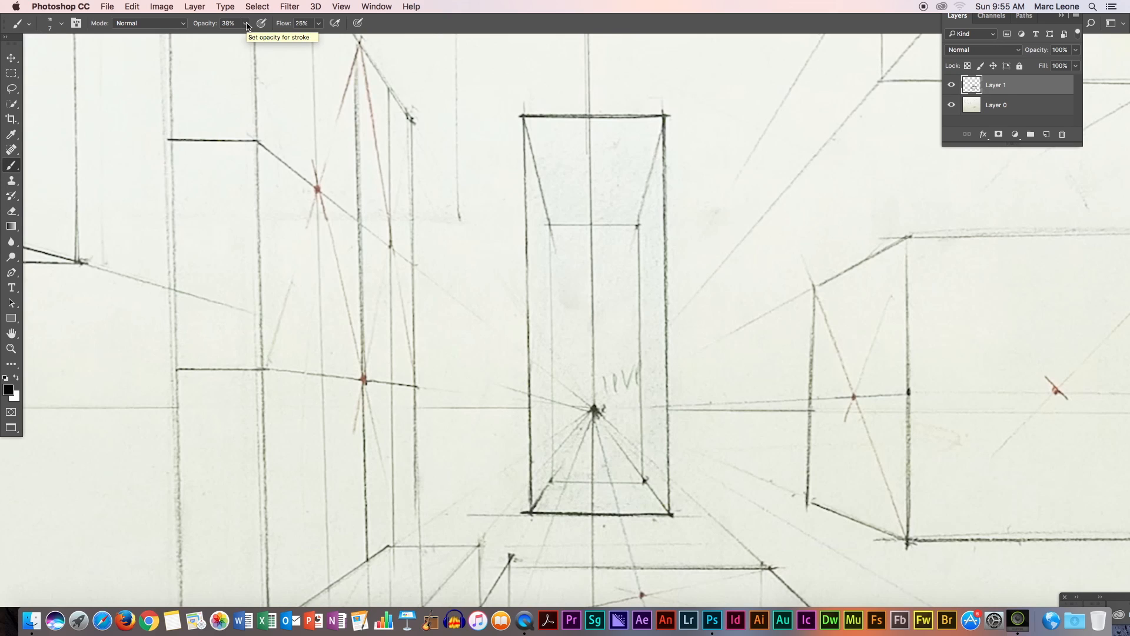
Sketch crossing diagonals in the tall box's upper receding face and short vertical guide lines along its top edge
drag(665, 110, 663, 562)
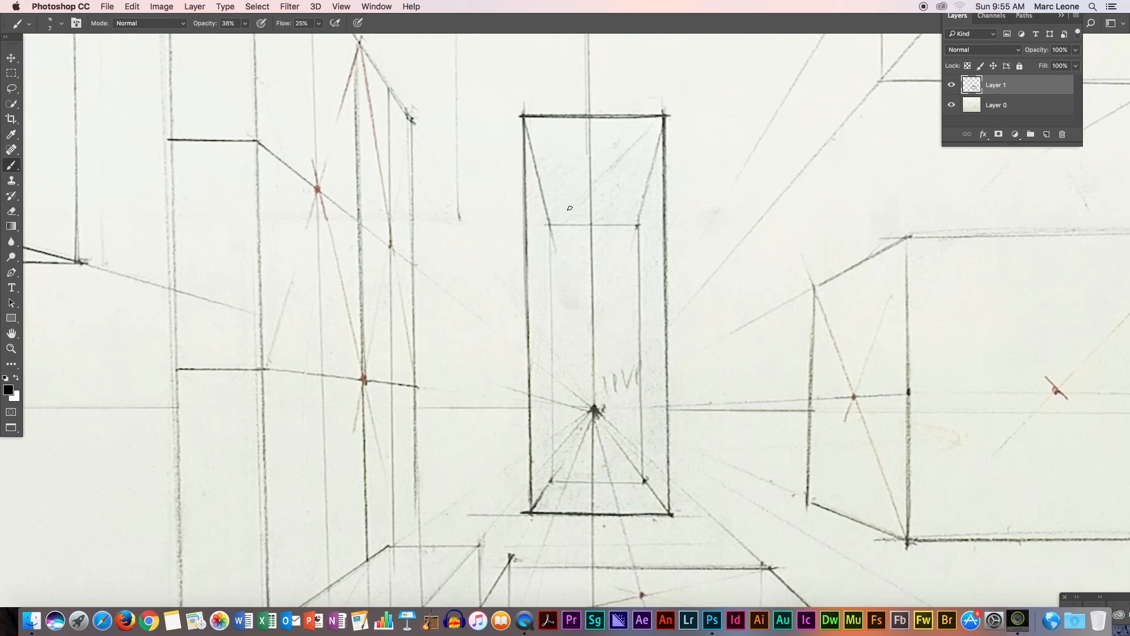
drag(535, 121, 642, 223)
drag(593, 184, 598, 109)
mouse_move(639, 158)
mouse_down()
mouse_move(636, 80)
mouse_move(640, 103)
mouse_up()
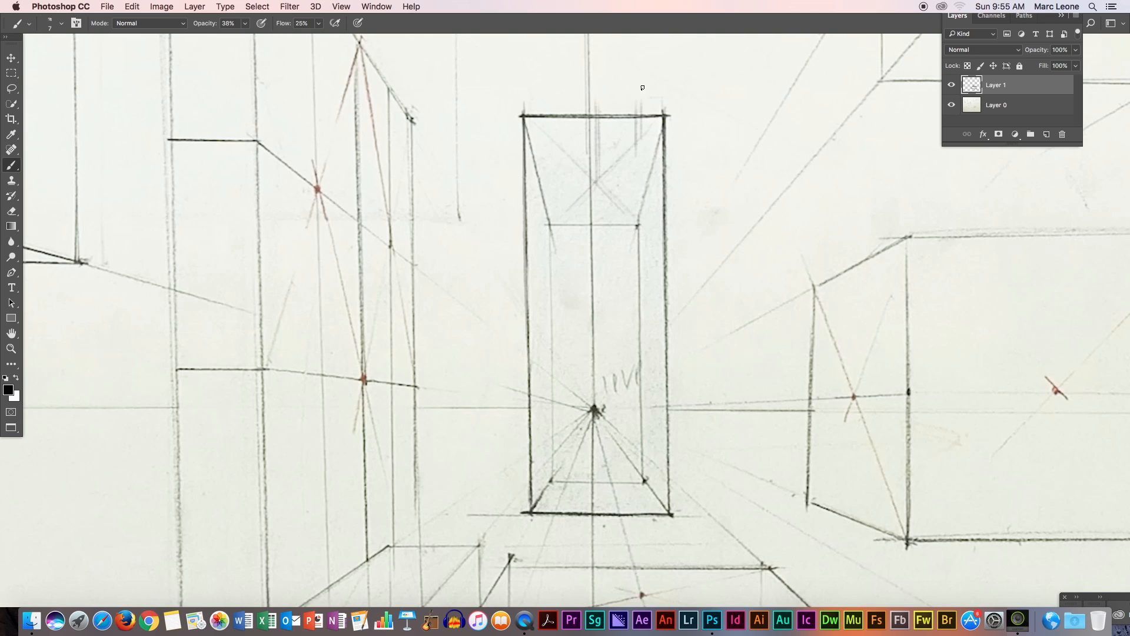
drag(547, 145, 547, 91)
drag(553, 140, 553, 97)
Sketch a ring on a short neck, small antenna shapes and a slightly slanted roof line on top of the tall box
mouse_move(573, 72)
mouse_down()
mouse_move(609, 66)
mouse_move(583, 86)
mouse_move(595, 51)
mouse_move(607, 89)
mouse_move(577, 62)
mouse_move(624, 68)
mouse_move(578, 59)
mouse_move(579, 81)
mouse_move(614, 72)
mouse_up()
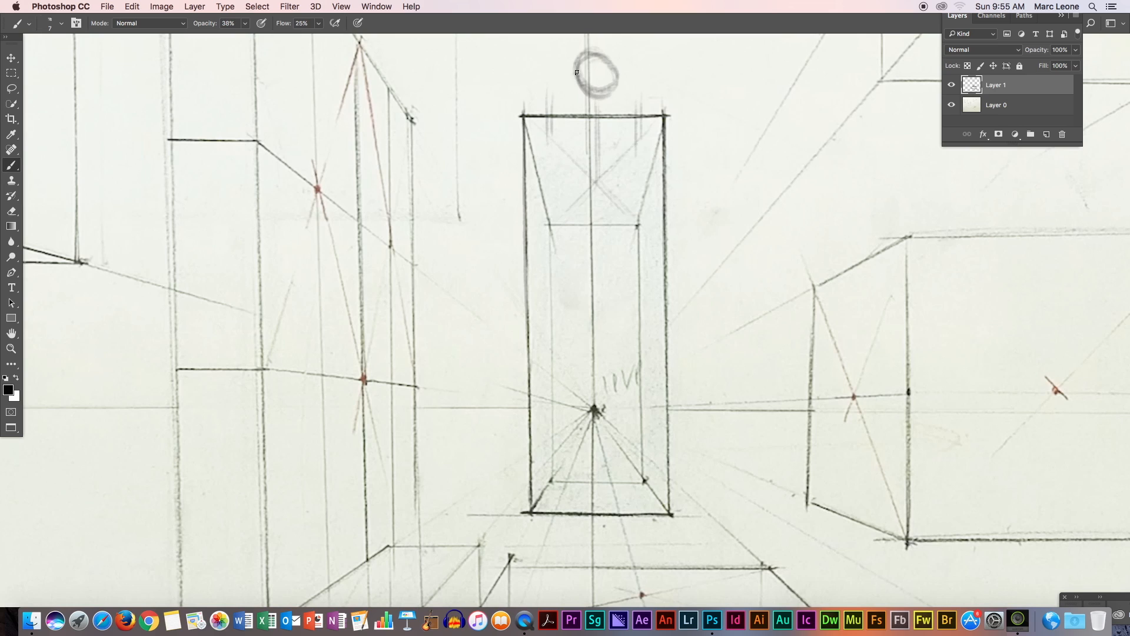
mouse_move(580, 81)
mouse_down()
mouse_move(580, 115)
mouse_move(588, 88)
mouse_move(607, 113)
mouse_move(611, 92)
mouse_move(591, 54)
mouse_move(564, 117)
mouse_move(560, 80)
mouse_move(544, 115)
mouse_move(555, 94)
mouse_move(555, 115)
mouse_move(539, 102)
mouse_up()
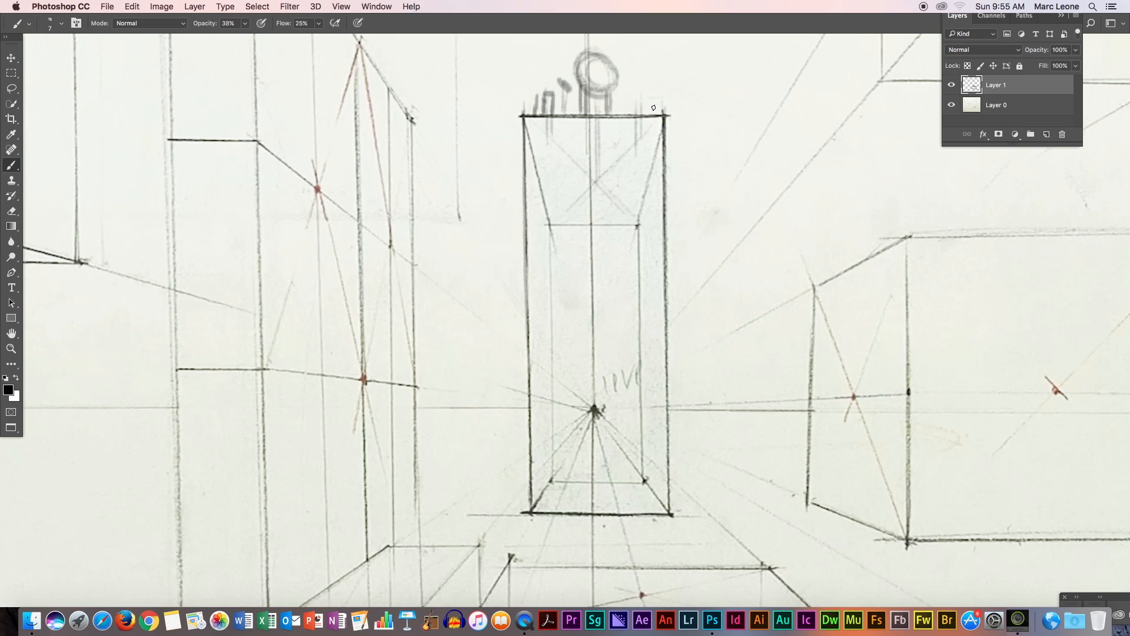
drag(660, 106, 584, 112)
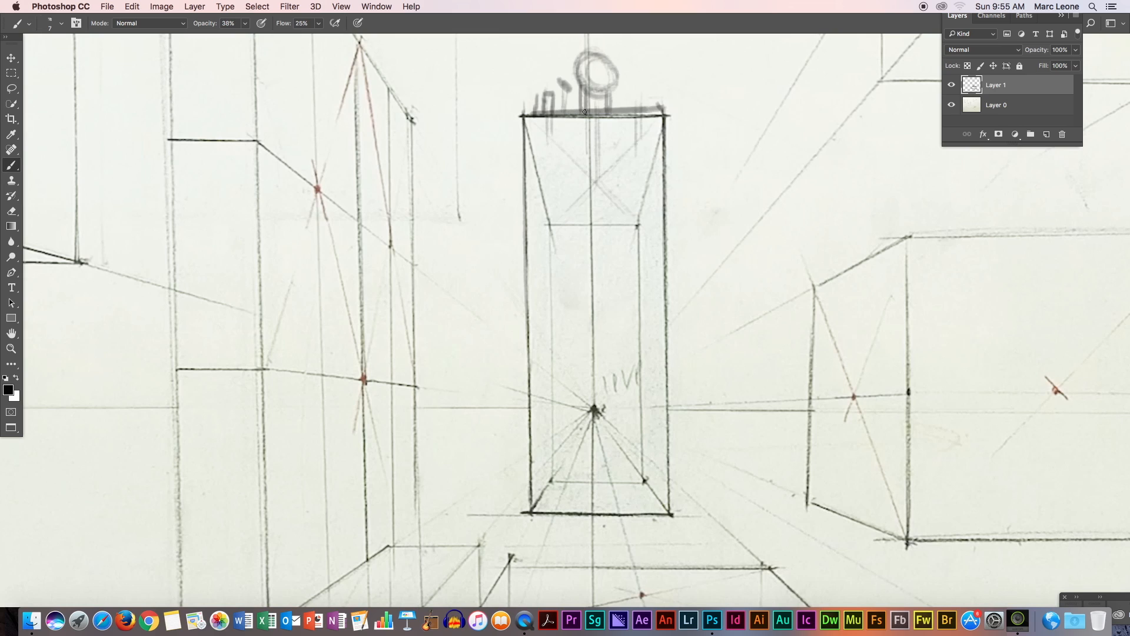
Raise the brush opacity to 58%, darken the ring's center and build up a thick slanted roof slab beside it
click(244, 23)
drag(249, 40, 255, 40)
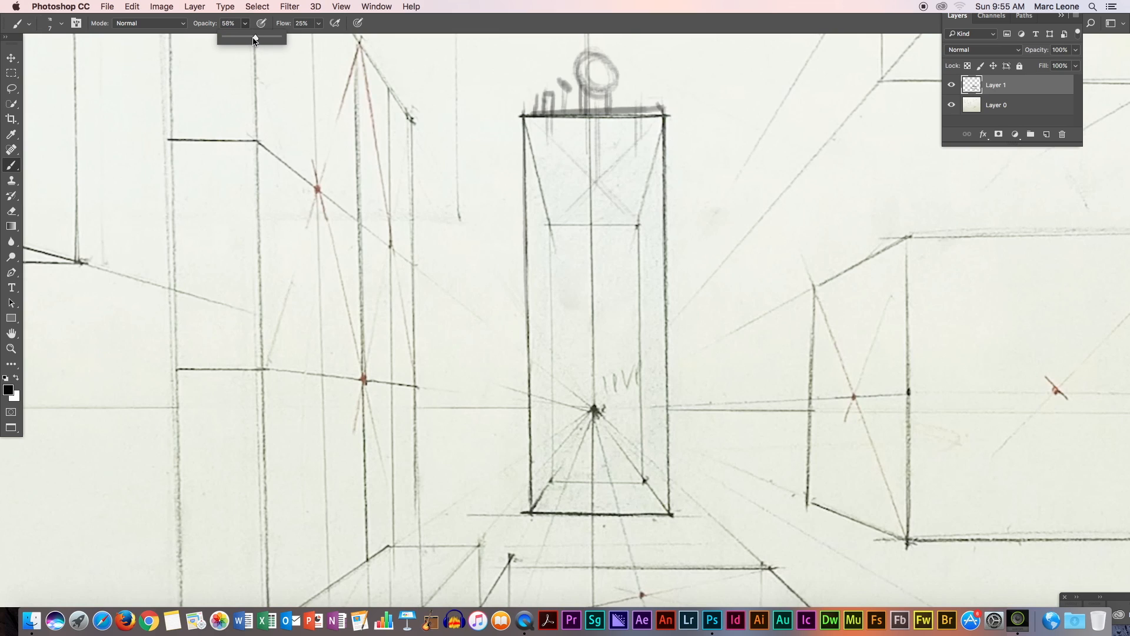
click(601, 79)
mouse_move(599, 58)
mouse_down()
mouse_move(579, 74)
mouse_move(612, 78)
mouse_move(589, 72)
mouse_move(605, 73)
mouse_move(559, 106)
mouse_move(527, 85)
mouse_move(523, 132)
mouse_up()
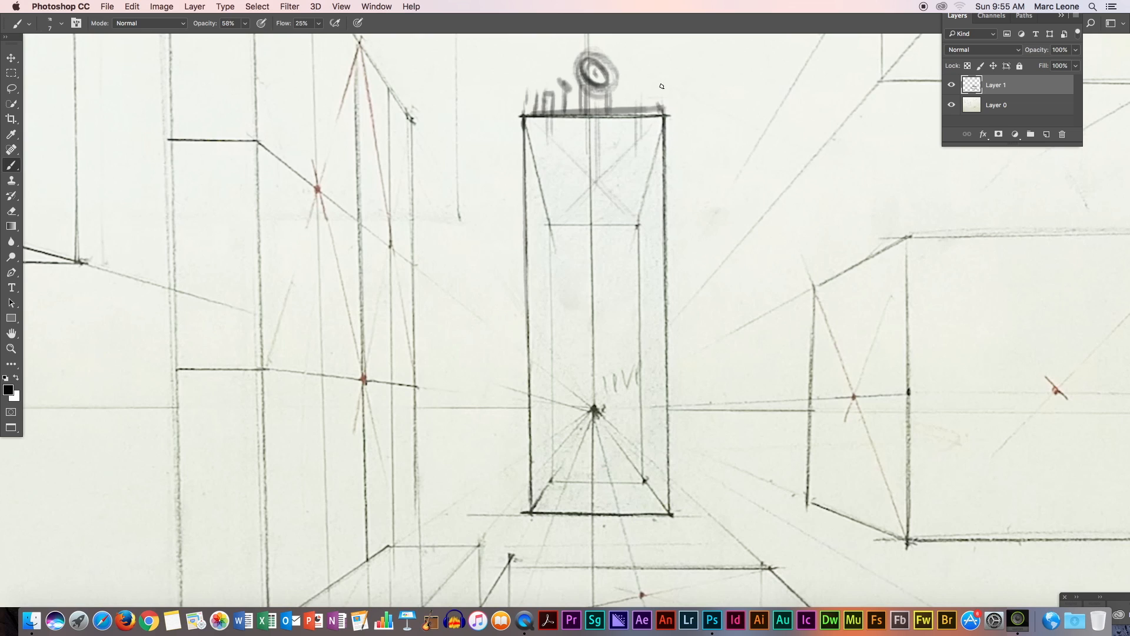
mouse_move(663, 108)
mouse_down()
mouse_move(544, 114)
mouse_move(662, 107)
mouse_up()
drag(582, 106, 667, 99)
mouse_move(582, 103)
mouse_down()
mouse_move(669, 91)
mouse_move(592, 99)
mouse_move(661, 103)
mouse_up()
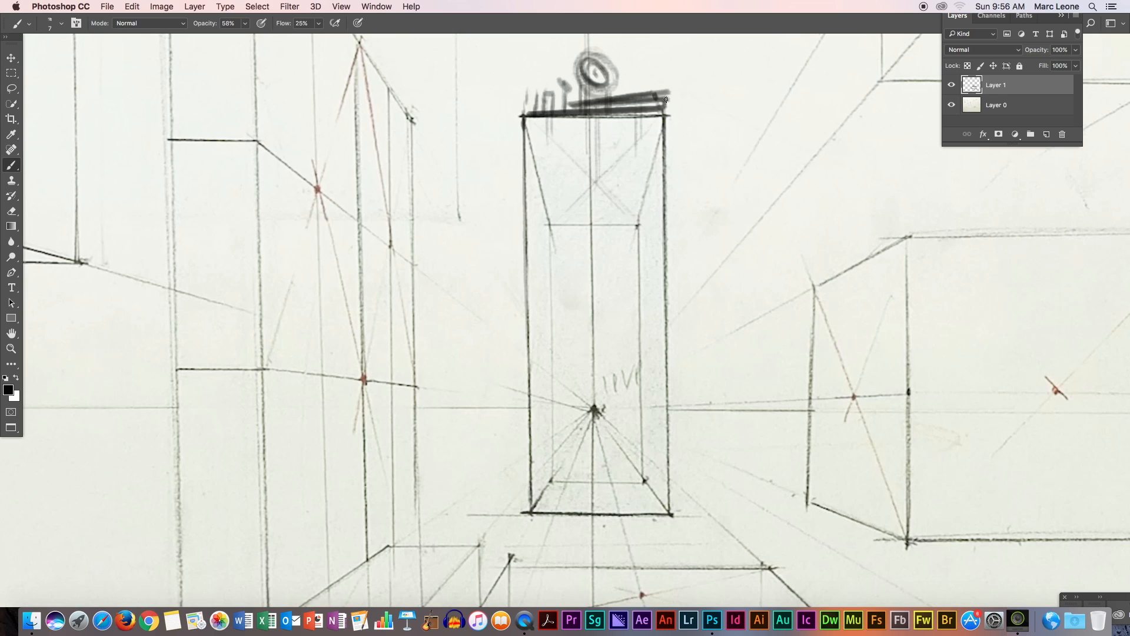
drag(661, 91, 634, 100)
Draw a flared trapezoidal collar below the tall box's roof, darken the box's side edges and add thin antennas on top
mouse_move(523, 117)
mouse_down()
mouse_move(509, 167)
mouse_move(683, 160)
mouse_up()
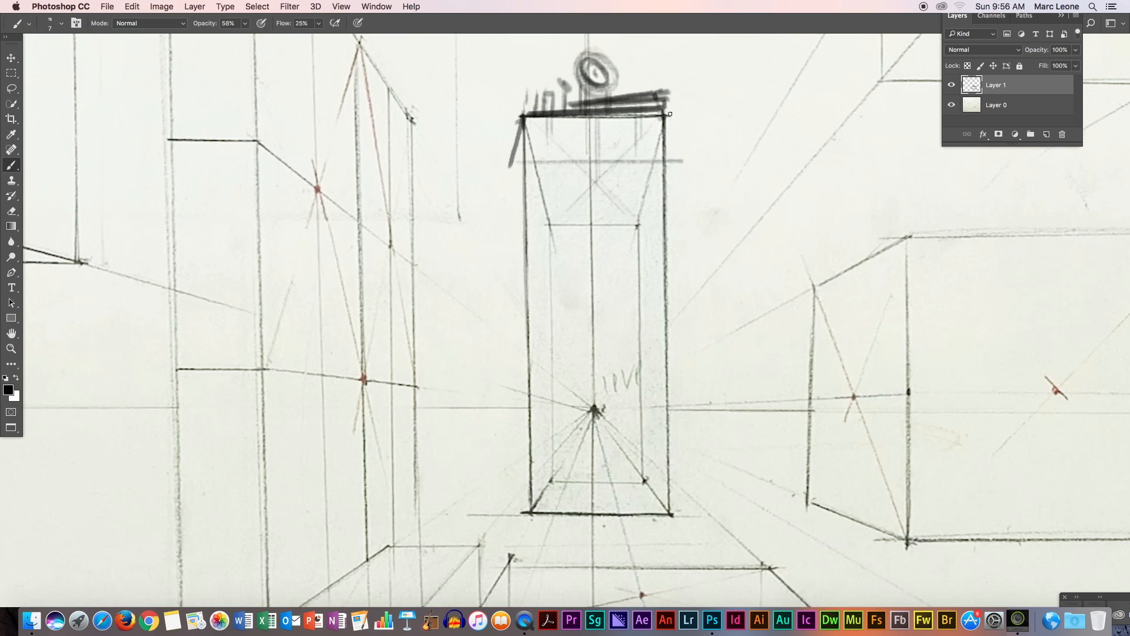
drag(667, 120, 676, 155)
mouse_move(682, 160)
mouse_down()
mouse_move(517, 161)
mouse_move(597, 166)
mouse_up()
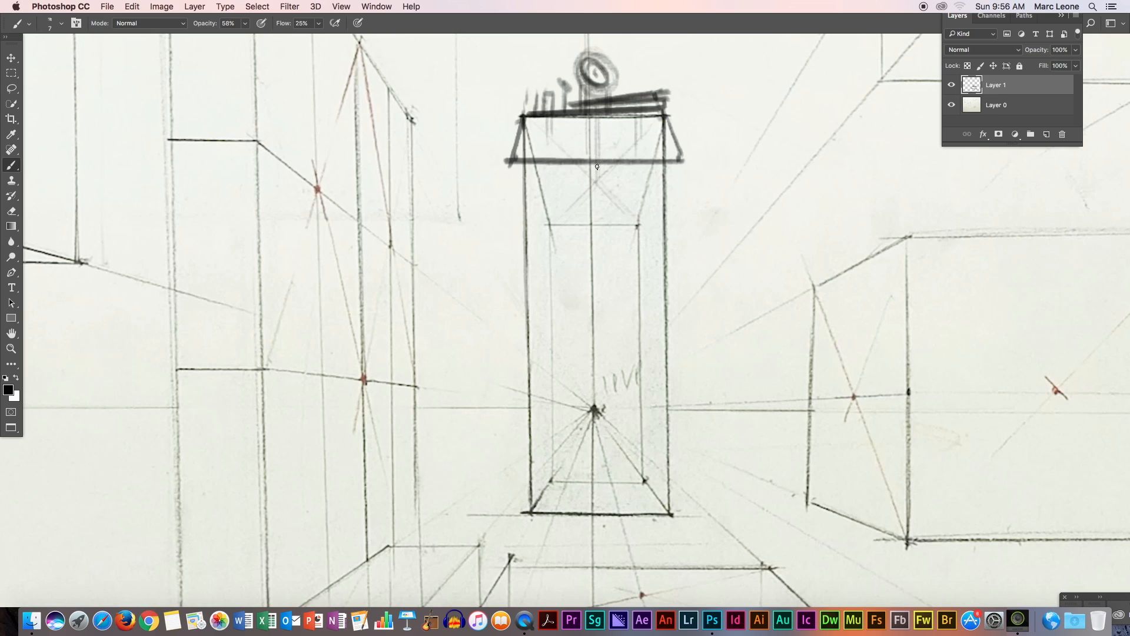
drag(525, 135, 523, 109)
drag(666, 113, 667, 130)
drag(642, 51, 665, 148)
drag(524, 150, 528, 242)
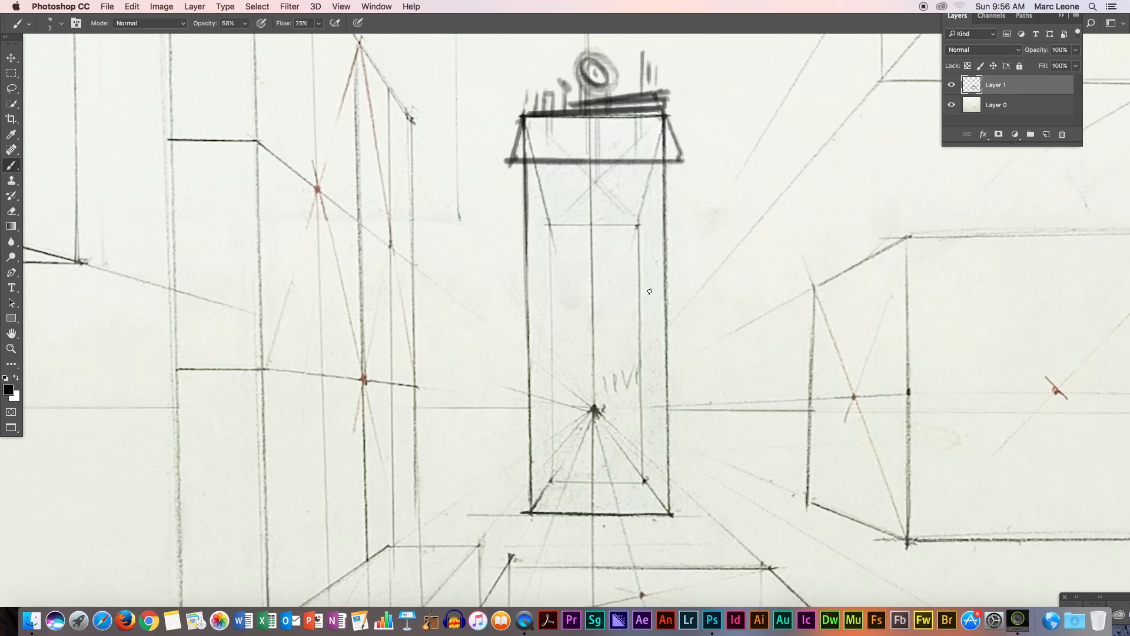
Sketch a curved bulge on each side of the tower below the collar, each holding three stacked ovals
mouse_move(520, 170)
mouse_down()
mouse_move(510, 222)
mouse_move(521, 163)
mouse_move(511, 253)
mouse_move(513, 187)
mouse_move(522, 292)
mouse_up()
mouse_move(671, 169)
mouse_down()
mouse_move(671, 280)
mouse_move(599, 298)
mouse_move(524, 286)
mouse_move(671, 285)
mouse_up()
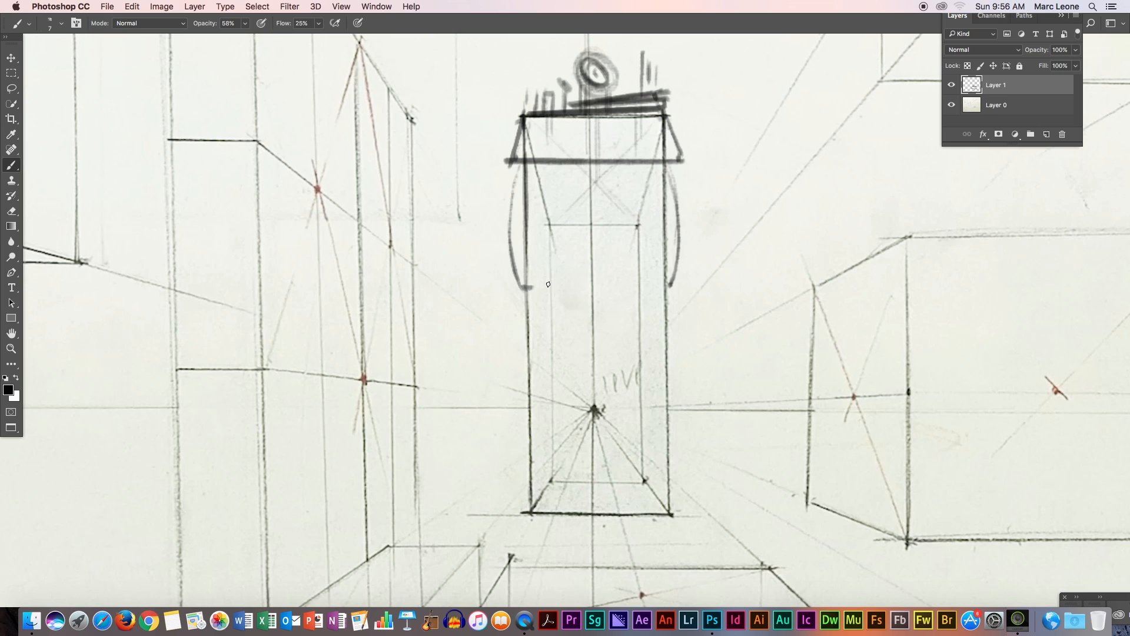
mouse_move(514, 185)
mouse_down()
mouse_move(511, 231)
mouse_move(524, 216)
mouse_up()
drag(519, 267, 527, 268)
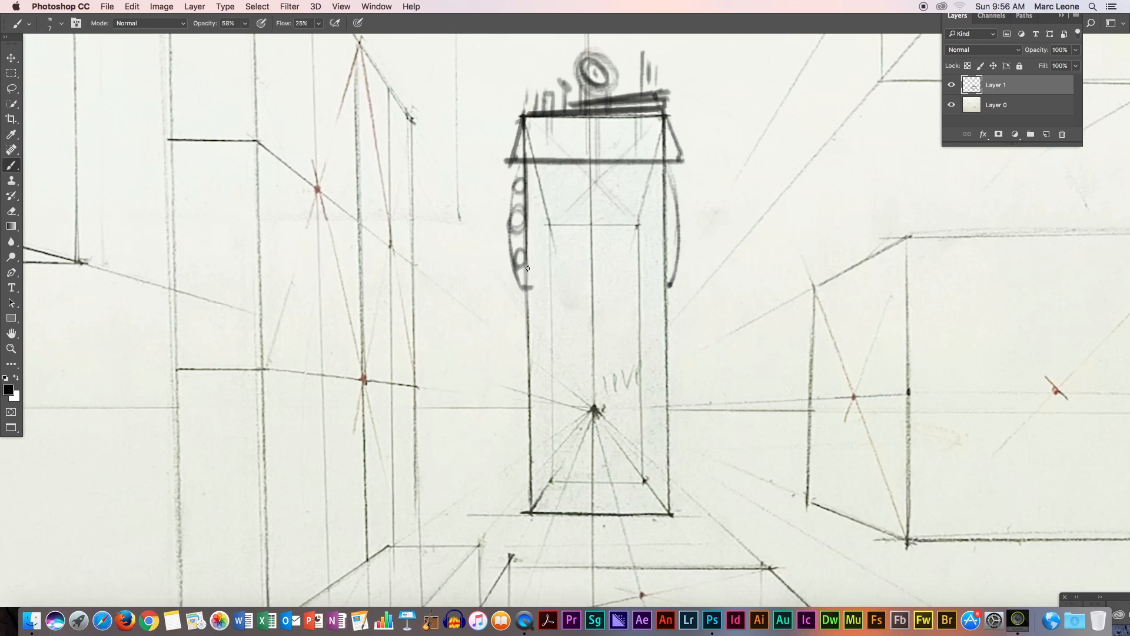
drag(666, 175, 667, 190)
drag(673, 235, 602, 235)
mouse_move(668, 204)
mouse_down()
mouse_move(661, 226)
mouse_move(666, 208)
mouse_up()
mouse_move(670, 247)
mouse_down()
mouse_move(677, 259)
mouse_move(668, 249)
mouse_up()
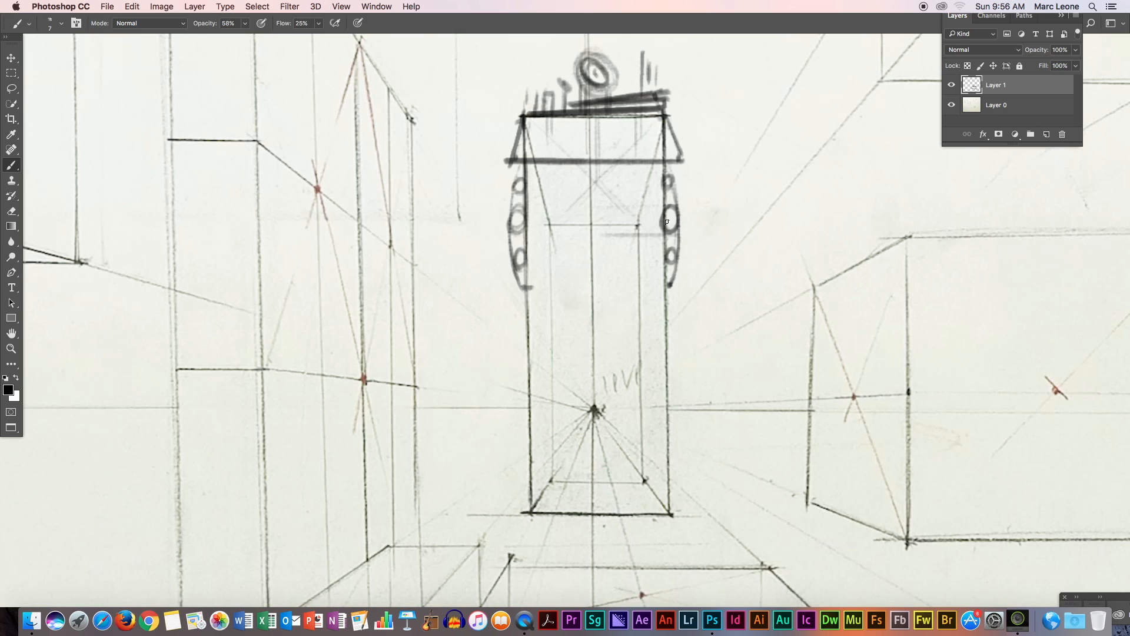
drag(675, 285, 672, 278)
Extend the side ovals into tubes with strokes receding toward the vanishing point on both sides of the tower
drag(666, 173, 608, 360)
drag(661, 216, 609, 371)
drag(665, 238, 633, 317)
drag(666, 179, 640, 266)
drag(661, 222, 640, 292)
mouse_move(670, 250)
mouse_down()
mouse_move(636, 325)
mouse_move(642, 313)
mouse_up()
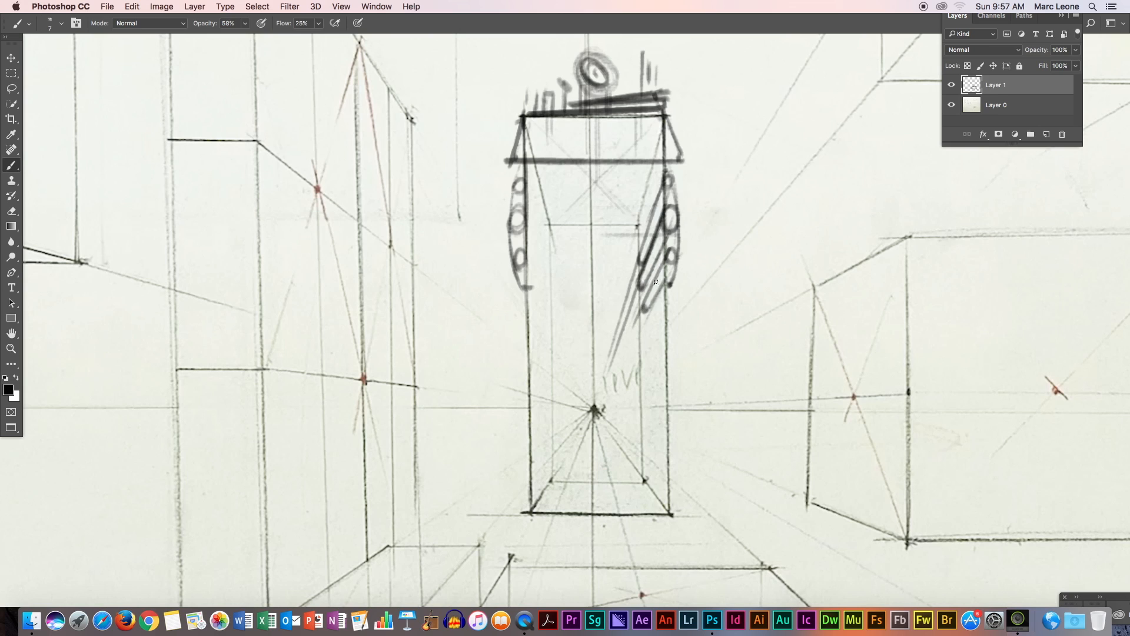
mouse_move(517, 254)
mouse_down()
mouse_move(548, 331)
mouse_move(546, 297)
mouse_up()
drag(521, 230, 537, 242)
mouse_move(527, 178)
mouse_down()
mouse_move(541, 221)
mouse_move(527, 204)
mouse_up()
mouse_move(551, 274)
mouse_down()
mouse_move(541, 228)
mouse_move(550, 279)
mouse_move(523, 270)
mouse_move(552, 327)
mouse_up()
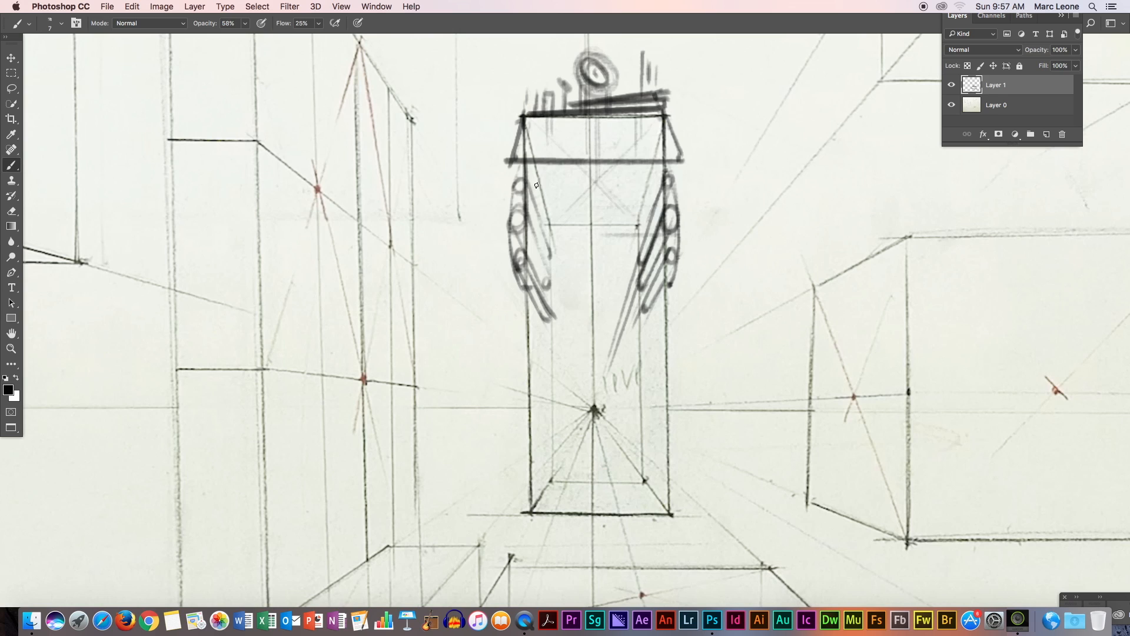
Draw a series of horizontal panel lines and a left edge line across the tower's receding face below the collar
drag(534, 159, 547, 203)
drag(652, 173, 546, 176)
drag(648, 181, 545, 180)
drag(640, 194, 544, 203)
drag(633, 216, 541, 215)
drag(610, 223, 582, 223)
drag(553, 166, 562, 229)
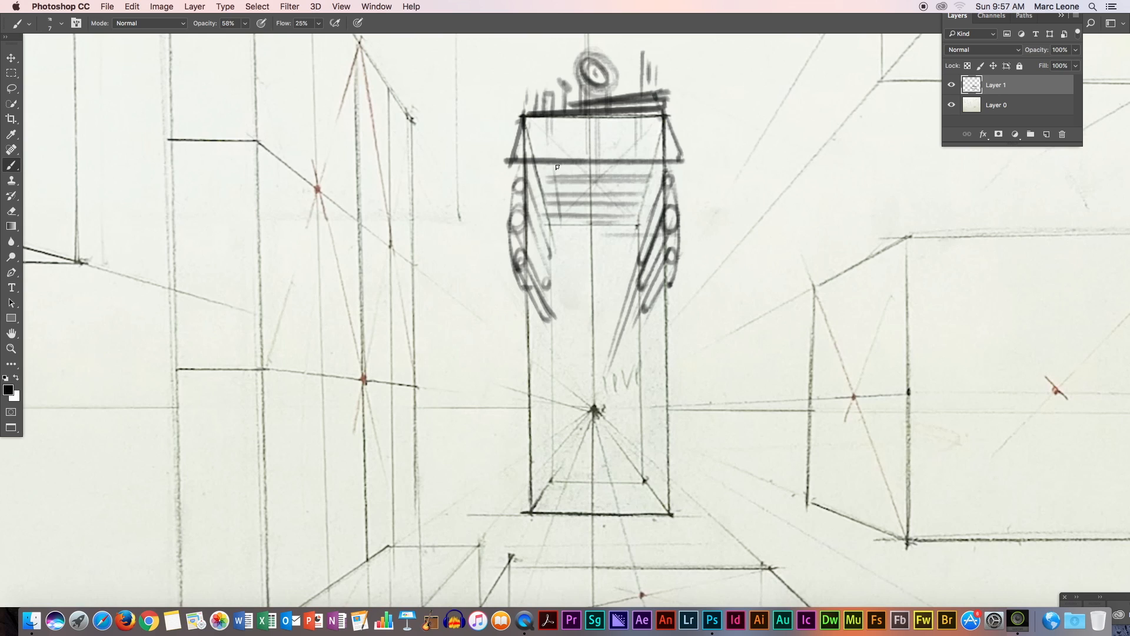
Draw converging upright lines over the horizontal panel lines below the collar and add a horizontal band across the collar
mouse_move(553, 161)
mouse_down()
mouse_move(562, 226)
mouse_move(586, 221)
mouse_up()
drag(588, 162, 607, 224)
drag(623, 162, 615, 223)
drag(630, 162, 622, 223)
drag(646, 162, 635, 229)
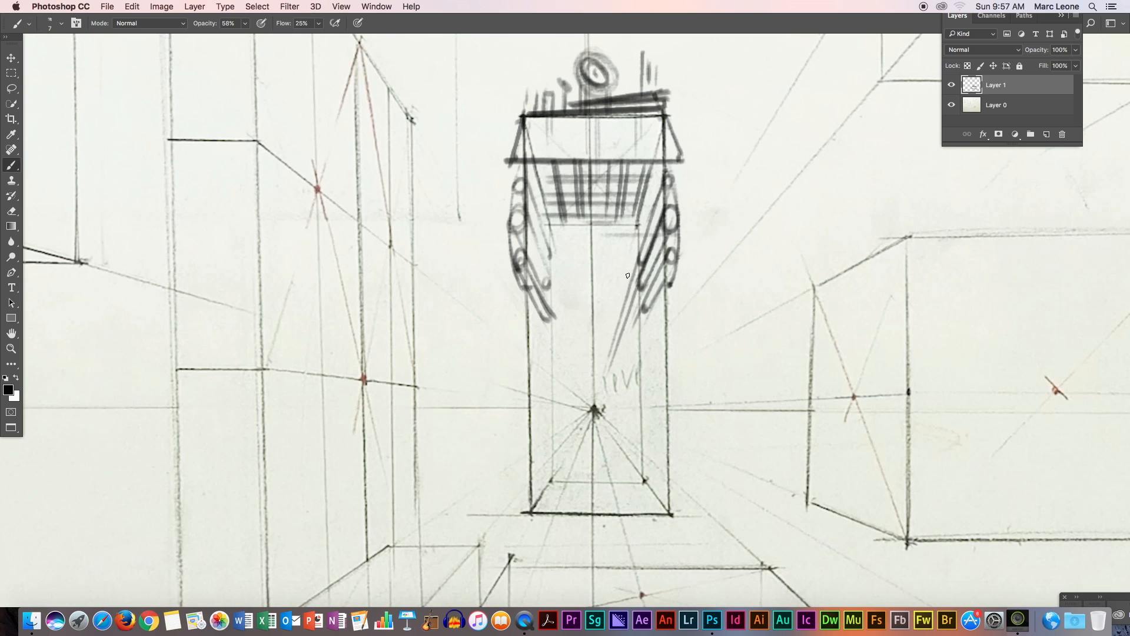
mouse_move(678, 135)
mouse_down()
mouse_move(523, 136)
mouse_move(650, 136)
mouse_up()
drag(512, 136, 674, 136)
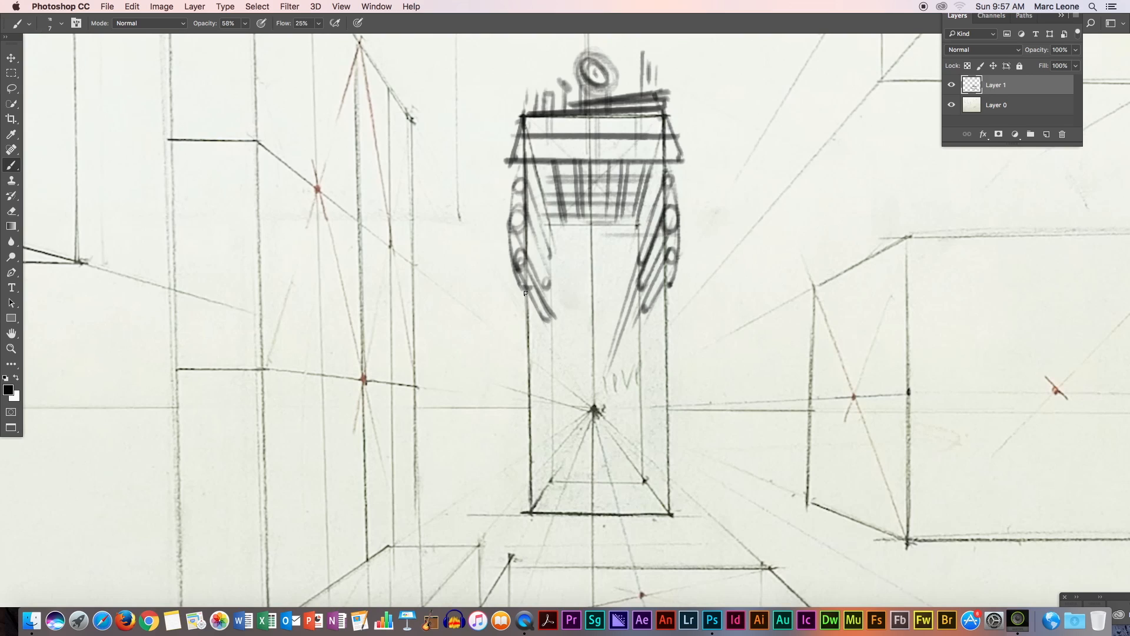
Sketch a flared, pointed ledge below the ovals on both sides of the tower, joined by horizontal lines across the front
drag(523, 288, 525, 317)
drag(665, 278, 675, 318)
drag(524, 288, 509, 338)
drag(665, 284, 687, 327)
mouse_move(665, 333)
mouse_down()
mouse_move(534, 331)
mouse_move(666, 332)
mouse_up()
drag(665, 287, 691, 335)
drag(523, 308, 511, 345)
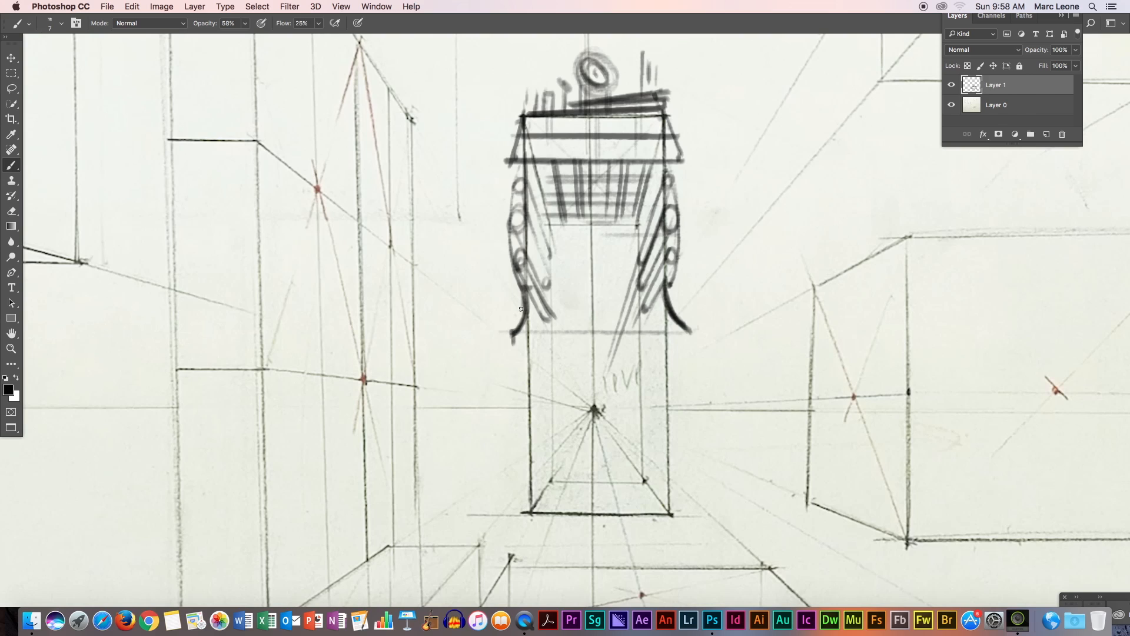
drag(683, 325, 690, 337)
drag(512, 339, 528, 363)
mouse_move(689, 332)
mouse_down()
mouse_move(669, 361)
mouse_move(544, 358)
mouse_up()
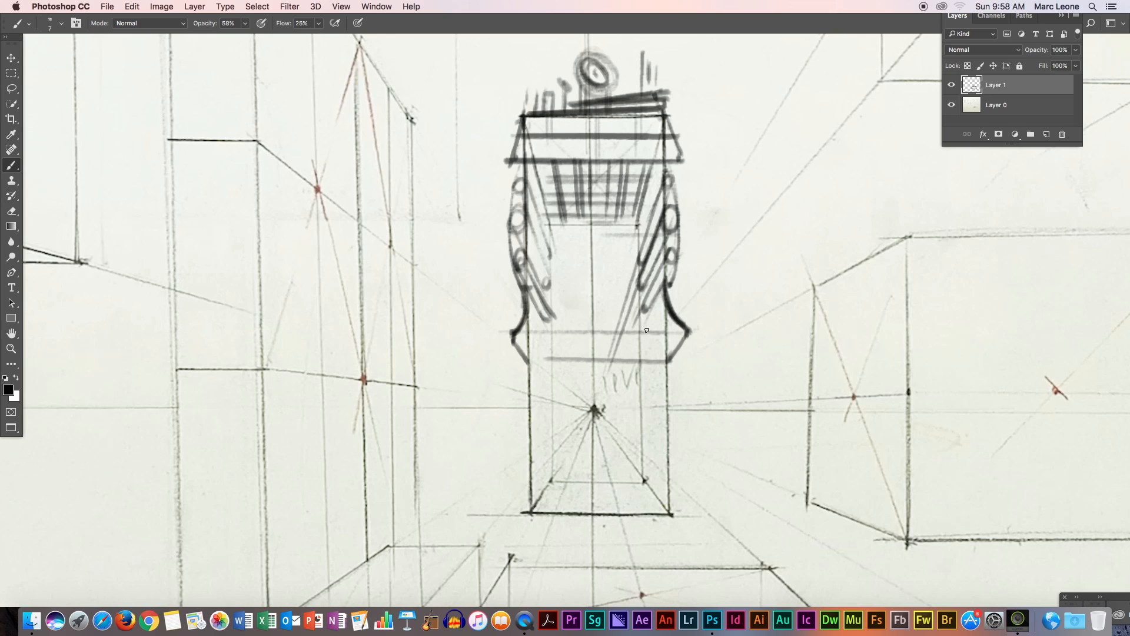
Darken the tower's left outer edge and both inner vertical edges down to the box's floor
drag(529, 288, 526, 393)
drag(552, 305, 552, 481)
drag(640, 303, 640, 470)
drag(553, 218, 552, 458)
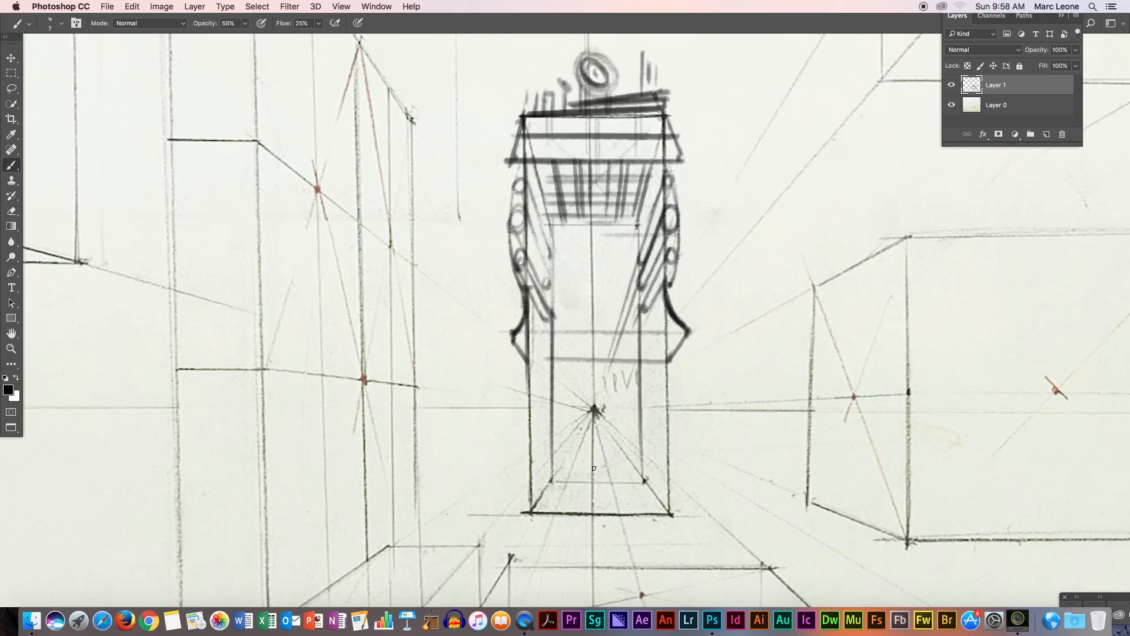
Sketch small blocky details and short dark marks across the receding floor at the tower's base
mouse_move(566, 475)
mouse_down()
mouse_move(636, 477)
mouse_move(624, 510)
mouse_move(616, 485)
mouse_move(584, 478)
mouse_move(559, 476)
mouse_move(548, 502)
mouse_move(592, 481)
mouse_move(580, 477)
mouse_move(632, 474)
mouse_move(636, 502)
mouse_move(559, 497)
mouse_move(657, 496)
mouse_up()
mouse_move(580, 500)
mouse_down()
mouse_move(662, 499)
mouse_move(645, 500)
mouse_up()
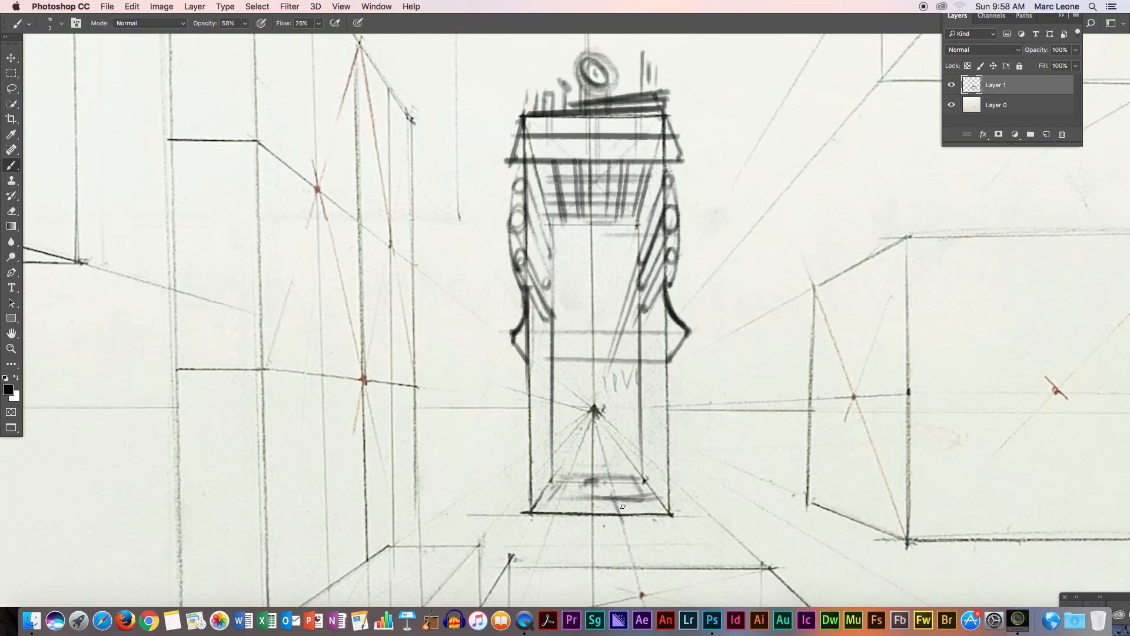
mouse_move(627, 499)
mouse_down()
mouse_move(644, 520)
mouse_move(619, 524)
mouse_move(621, 505)
mouse_move(635, 512)
mouse_up()
mouse_move(576, 493)
mouse_down()
mouse_move(571, 523)
mouse_move(589, 496)
mouse_move(586, 517)
mouse_up()
mouse_move(617, 482)
mouse_down()
mouse_move(631, 490)
mouse_move(554, 500)
mouse_up()
mouse_move(609, 473)
mouse_down()
mouse_move(646, 472)
mouse_move(646, 498)
mouse_move(631, 465)
mouse_move(646, 506)
mouse_move(657, 476)
mouse_move(660, 509)
mouse_up()
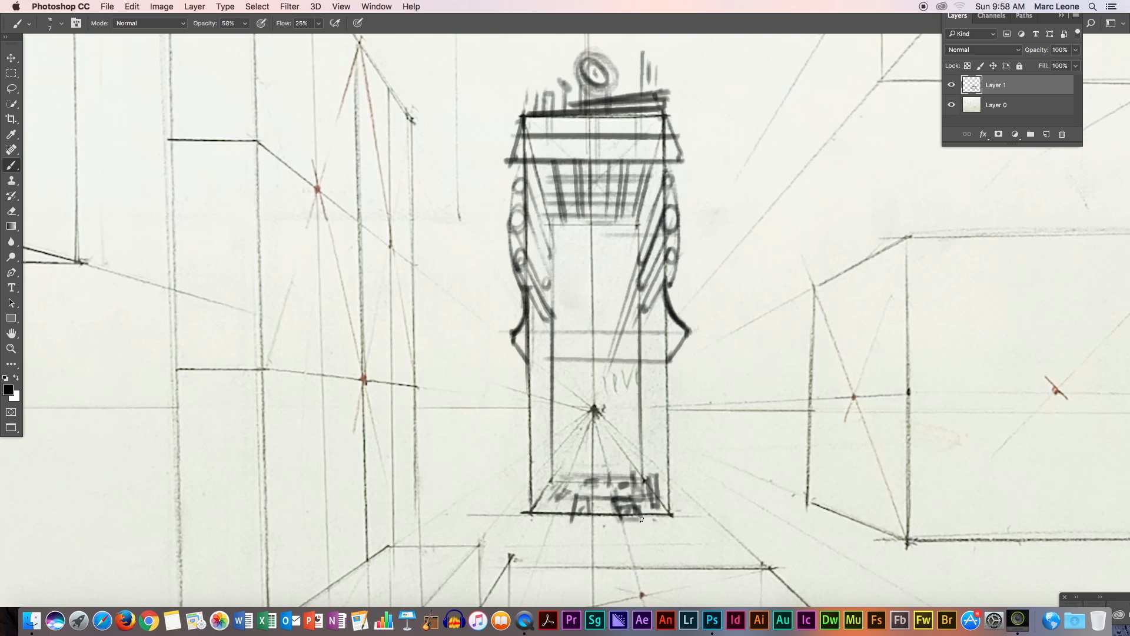
Strengthen the lower tower's right-hand edges and draw a shallow curved bulge on each side below the pointed ledge
drag(643, 294, 639, 366)
drag(671, 310, 669, 395)
drag(523, 356, 509, 430)
drag(512, 388, 525, 459)
drag(669, 355, 678, 425)
drag(674, 374, 681, 441)
mouse_move(672, 360)
mouse_down()
mouse_move(672, 435)
mouse_move(678, 396)
mouse_move(680, 468)
mouse_up()
drag(674, 394, 678, 439)
mouse_move(510, 405)
mouse_down()
mouse_move(522, 367)
mouse_move(528, 432)
mouse_up()
Hide the interface panels and draw a thin horizontal bar with a closed end projecting from each side bulge
key(Tab)
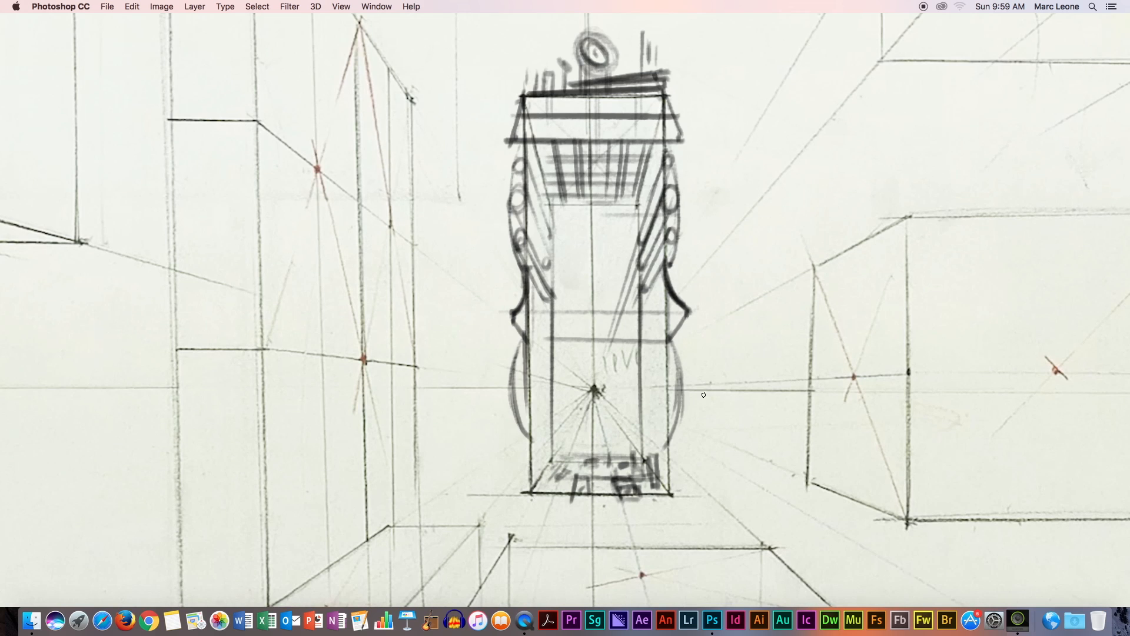
mouse_move(516, 395)
mouse_down()
mouse_move(457, 395)
mouse_move(512, 395)
mouse_up()
mouse_move(713, 395)
mouse_down()
mouse_move(677, 395)
mouse_move(766, 396)
mouse_move(728, 395)
mouse_up()
drag(508, 395, 436, 395)
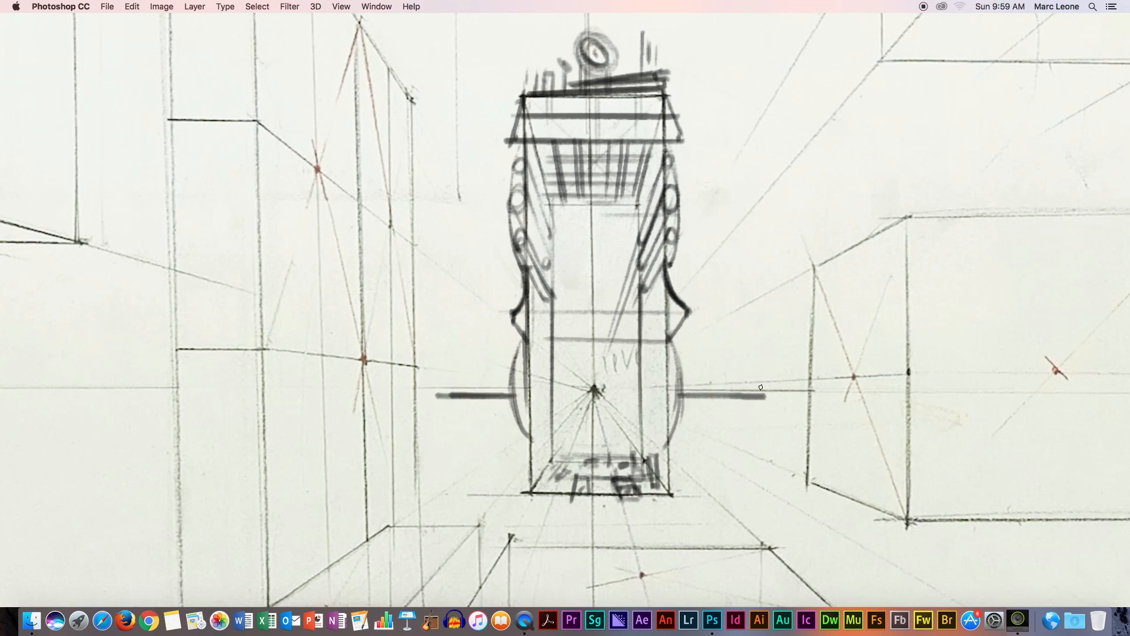
drag(763, 387, 679, 387)
drag(519, 387, 439, 395)
drag(759, 387, 759, 396)
drag(443, 390, 446, 386)
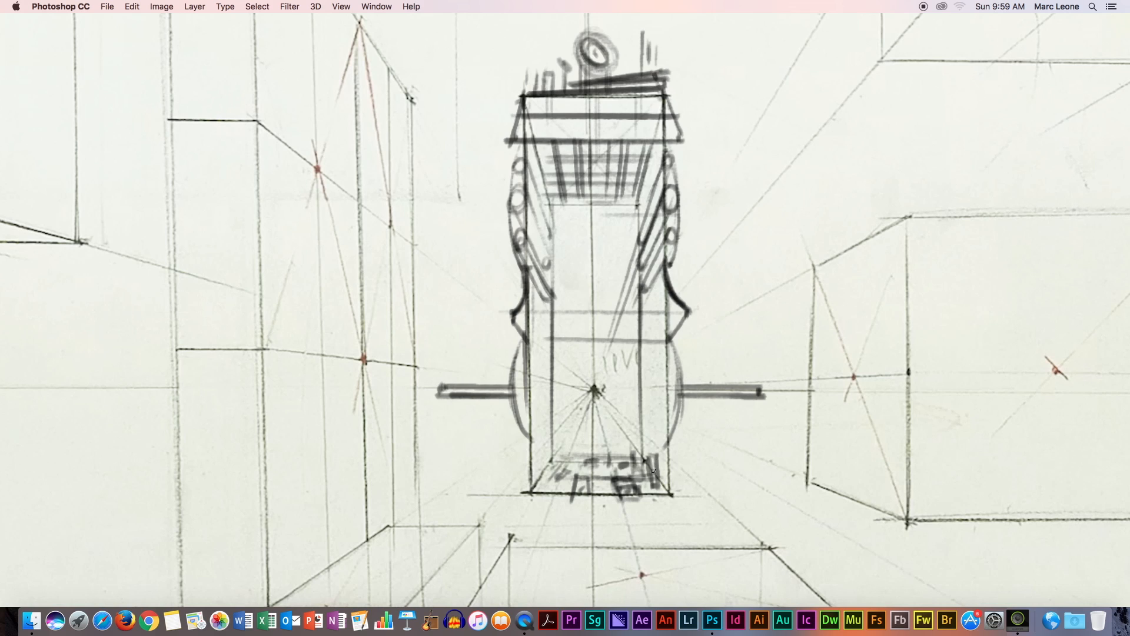
Draw a double-line frame around the top and both sides of the tower's lower front opening
mouse_move(541, 295)
mouse_down()
mouse_move(541, 492)
mouse_move(534, 302)
mouse_up()
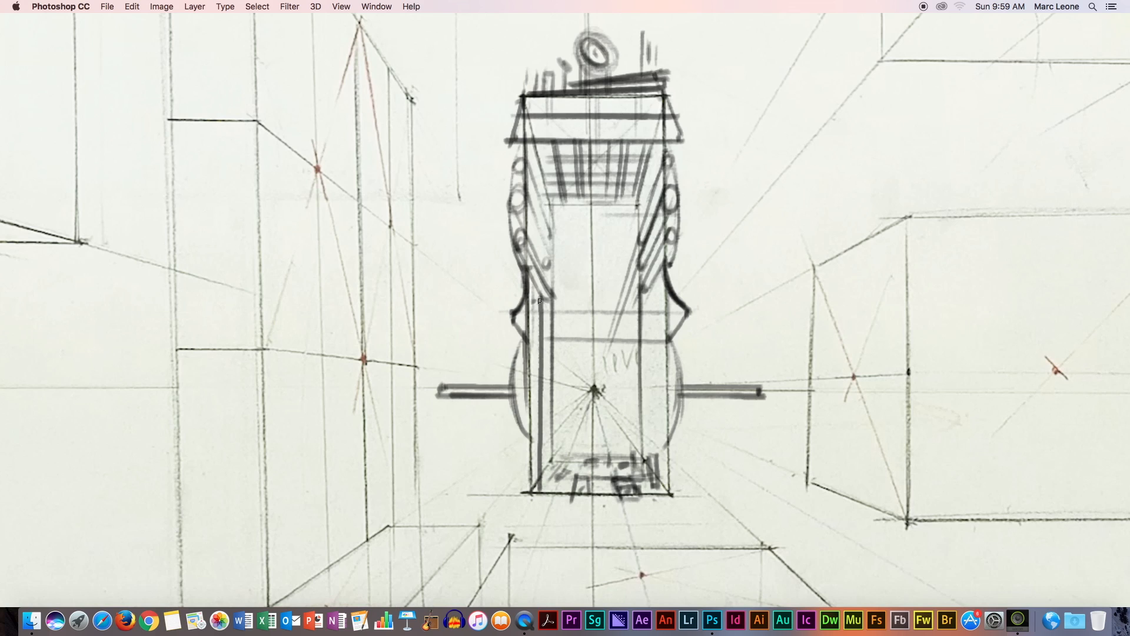
mouse_move(668, 302)
mouse_down()
mouse_move(537, 302)
mouse_move(626, 310)
mouse_move(543, 311)
mouse_up()
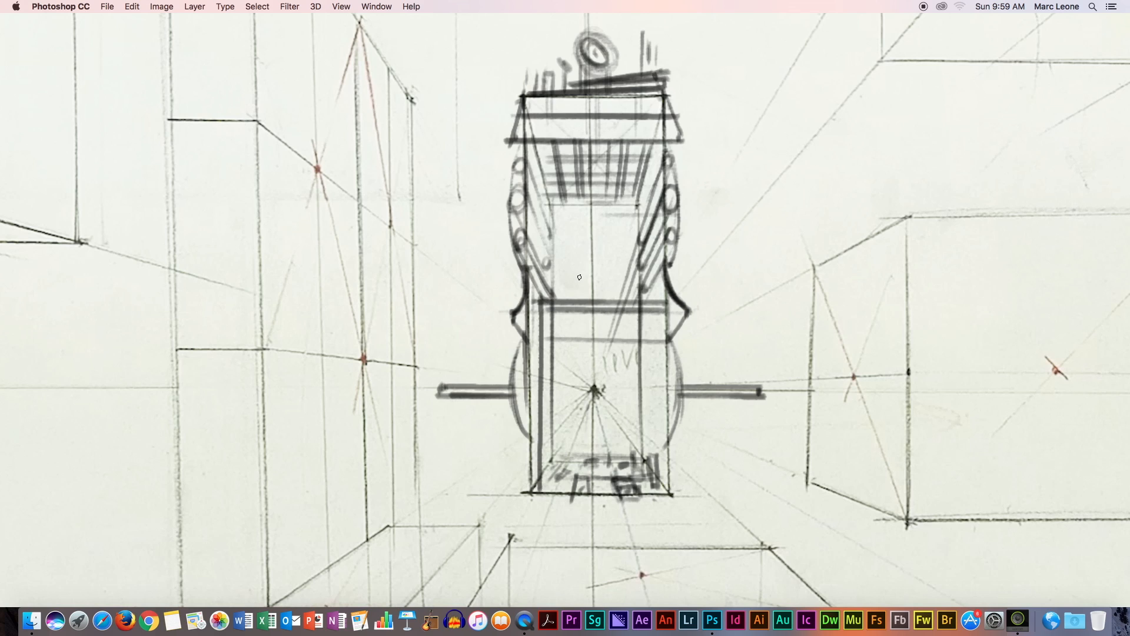
mouse_move(660, 309)
mouse_down()
mouse_move(671, 495)
mouse_move(662, 423)
mouse_move(661, 495)
mouse_up()
drag(661, 327, 660, 488)
drag(671, 300, 671, 415)
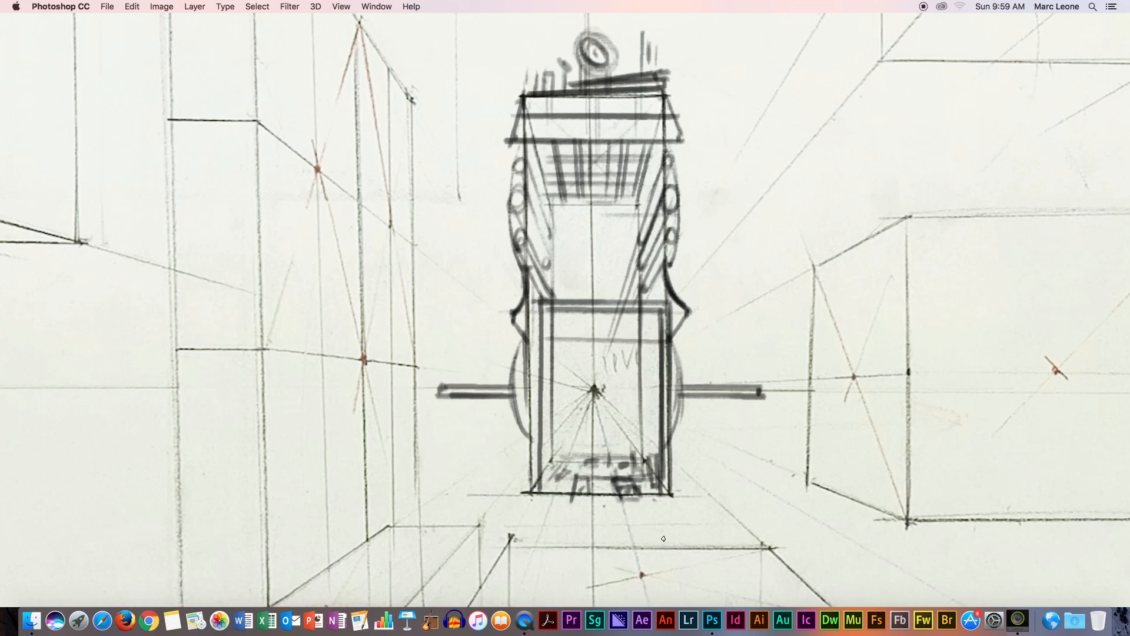
Draw stepped horizontal ledges with receding side edges in the tower's middle section above the framed opening
drag(551, 203, 547, 256)
drag(644, 242, 551, 243)
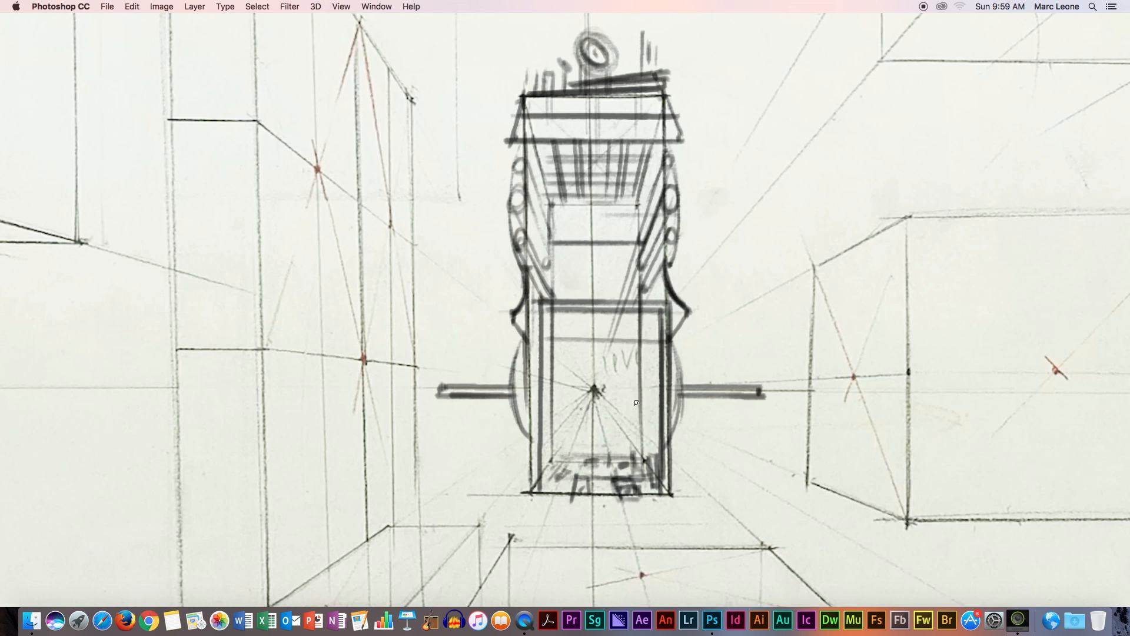
drag(546, 237, 569, 304)
mouse_move(629, 268)
mouse_down()
mouse_move(637, 239)
mouse_move(630, 265)
mouse_move(550, 266)
mouse_up()
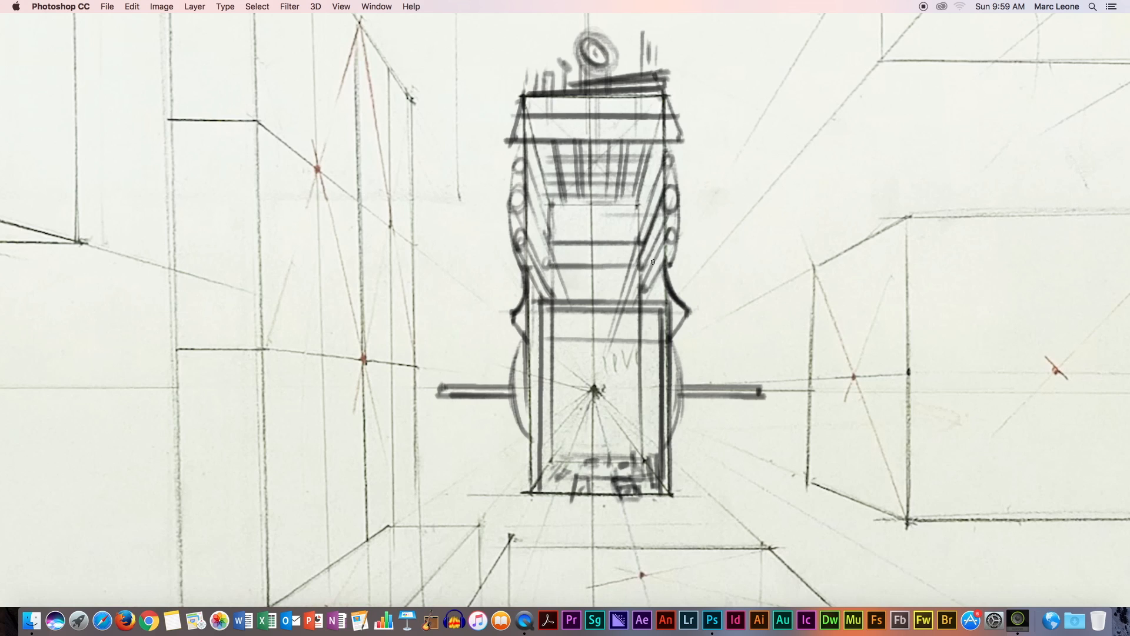
mouse_move(640, 279)
mouse_down()
mouse_move(567, 280)
mouse_move(637, 279)
mouse_up()
drag(556, 280, 563, 300)
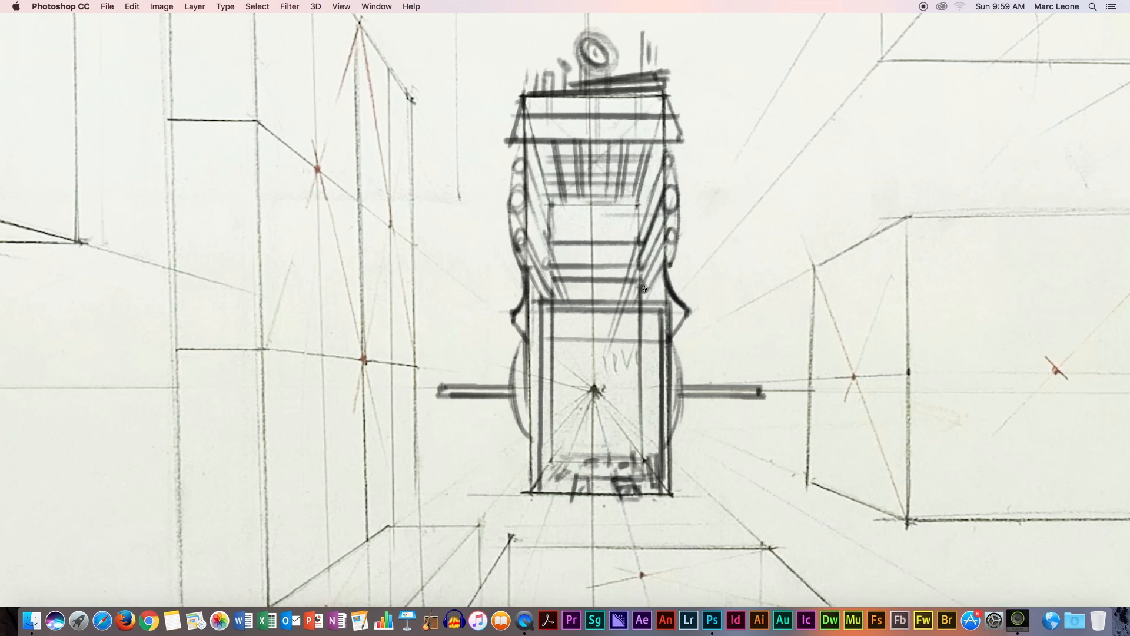
Hatch the stepped ledges and sketch a small block with dark horizontal slats on top of them
mouse_move(636, 295)
mouse_down()
mouse_move(559, 286)
mouse_move(553, 275)
mouse_up()
mouse_move(640, 262)
mouse_down()
mouse_move(566, 253)
mouse_move(640, 249)
mouse_up()
mouse_move(561, 286)
mouse_down()
mouse_move(646, 265)
mouse_move(637, 245)
mouse_move(572, 236)
mouse_move(622, 233)
mouse_move(574, 236)
mouse_move(595, 234)
mouse_up()
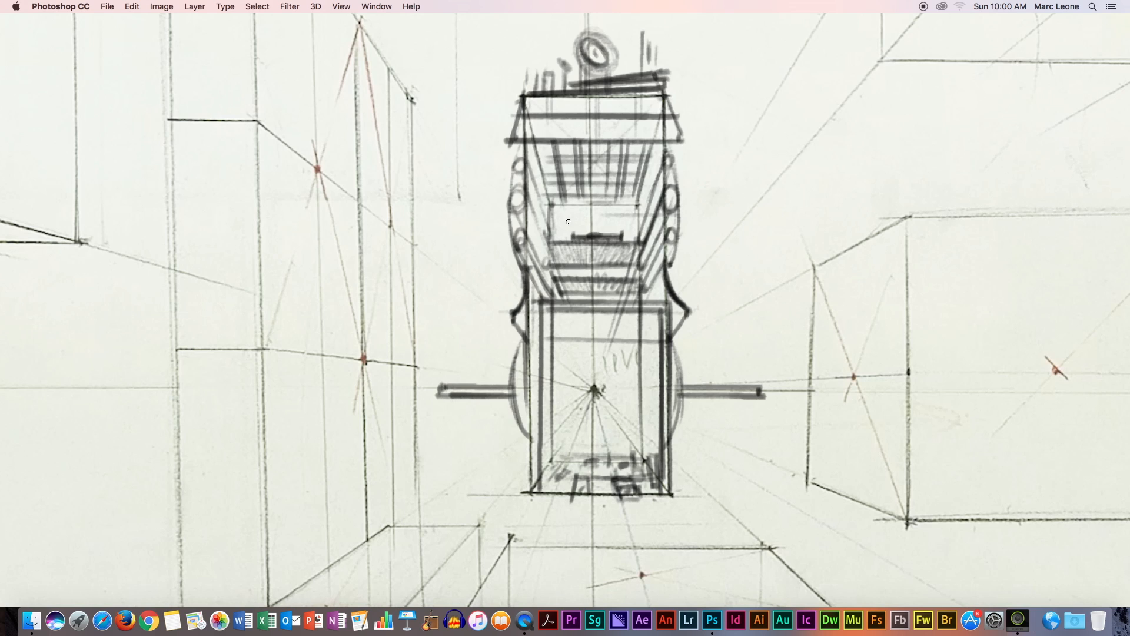
mouse_move(595, 225)
mouse_down()
mouse_move(621, 224)
mouse_move(572, 223)
mouse_move(622, 222)
mouse_move(574, 238)
mouse_up()
mouse_move(620, 203)
mouse_down()
mouse_move(620, 235)
mouse_move(612, 207)
mouse_move(580, 206)
mouse_move(624, 212)
mouse_up()
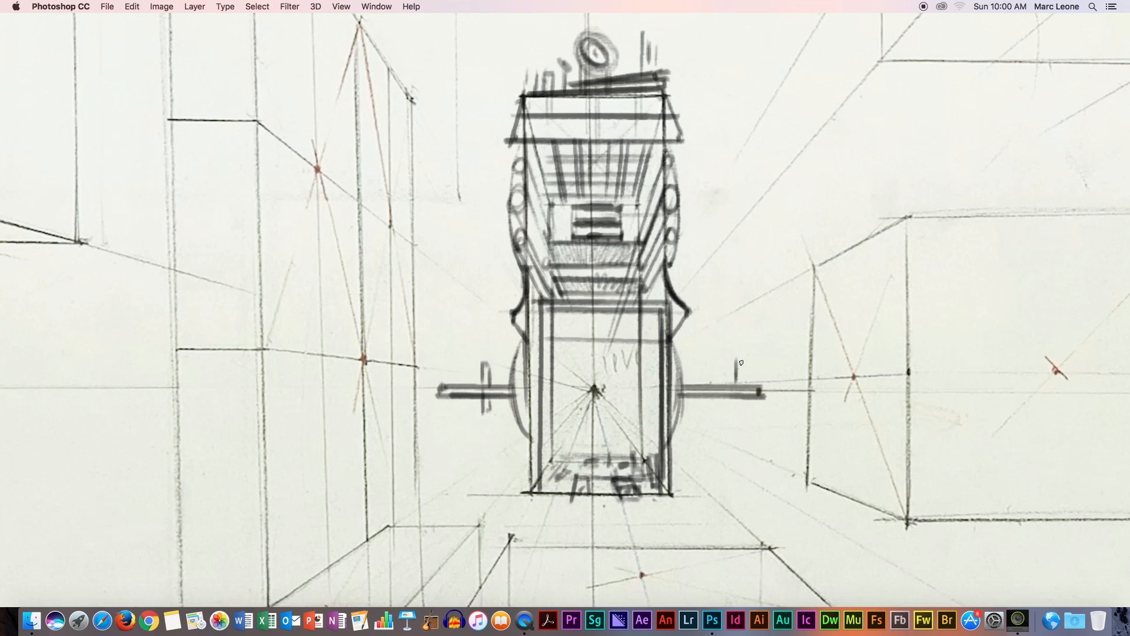
Draw an upright plate across each side bar, with edges receding toward the vanishing point
drag(751, 411, 484, 413)
drag(744, 362, 742, 410)
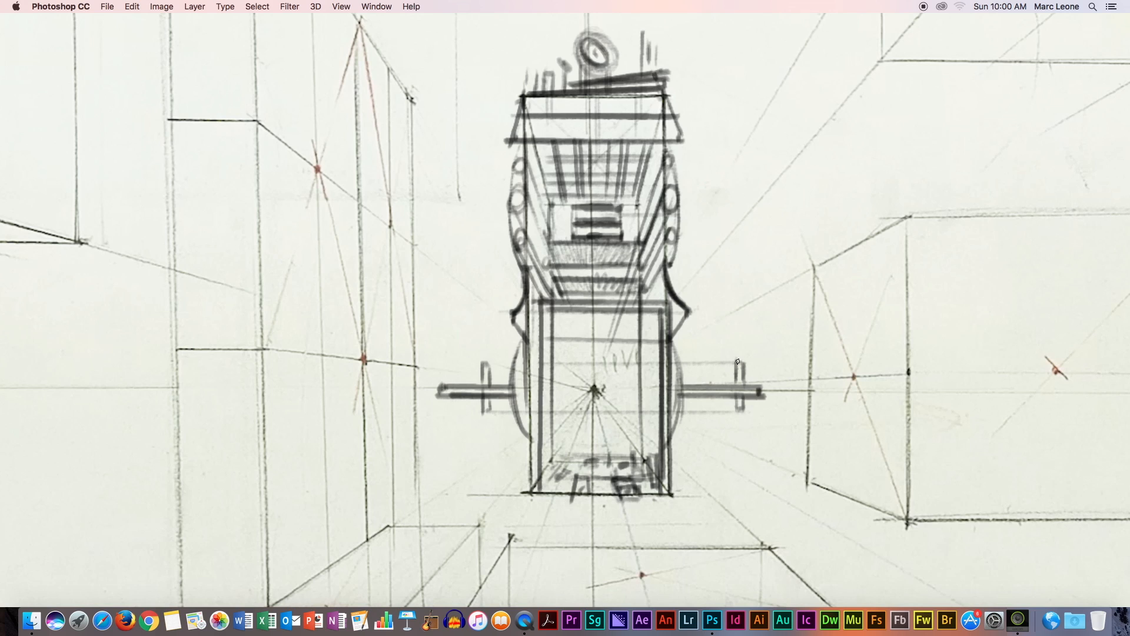
drag(737, 362, 616, 389)
mouse_move(490, 360)
mouse_down()
mouse_move(481, 363)
mouse_move(525, 379)
mouse_up()
drag(736, 411, 692, 403)
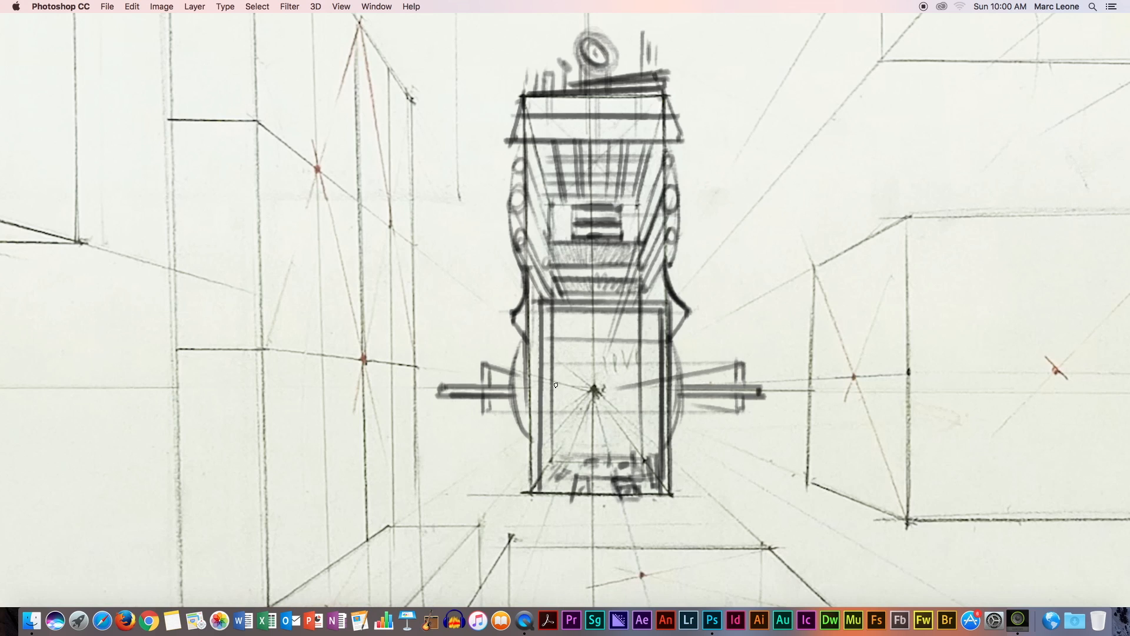
drag(495, 410, 509, 404)
Add thin vertical antenna lines to the side arms on both sides of the tower
mouse_move(739, 371)
mouse_down()
mouse_move(737, 403)
mouse_move(719, 292)
mouse_move(706, 435)
mouse_move(715, 402)
mouse_move(730, 454)
mouse_up()
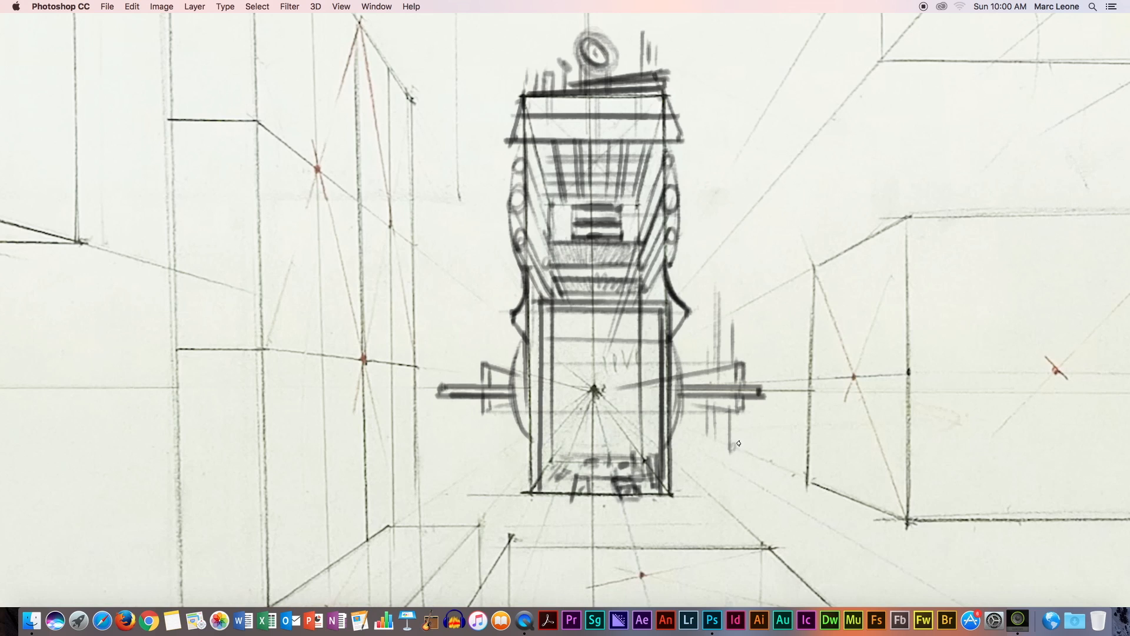
drag(504, 404, 504, 443)
key(super+z)
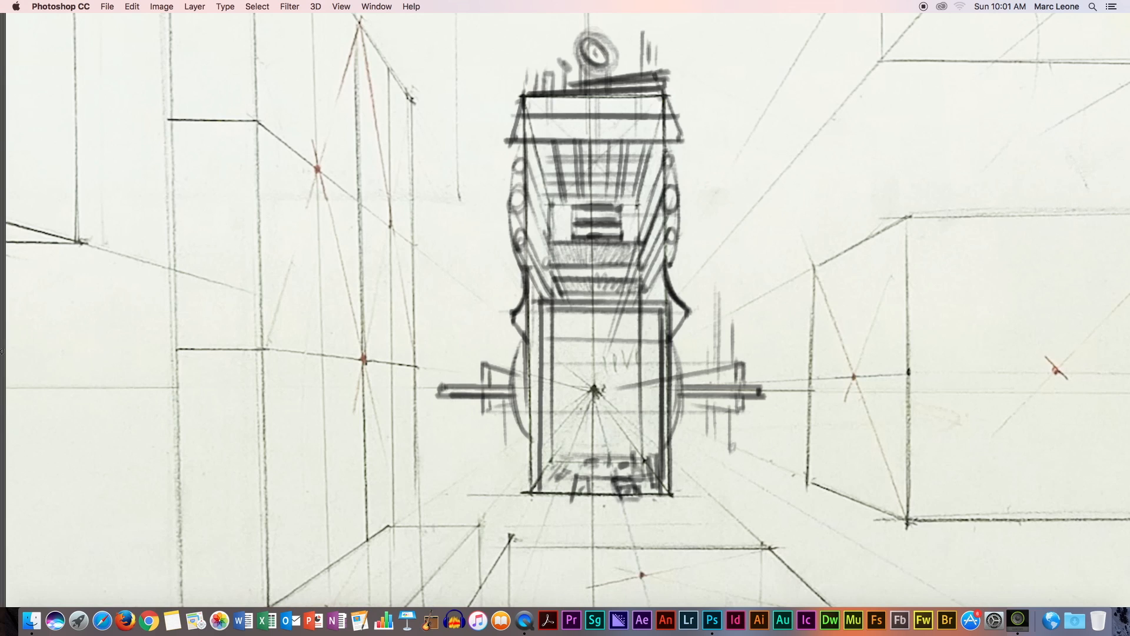
Sketch short angled strokes beneath the tower's base to taper its underside
mouse_move(3, 355)
click(14, 315)
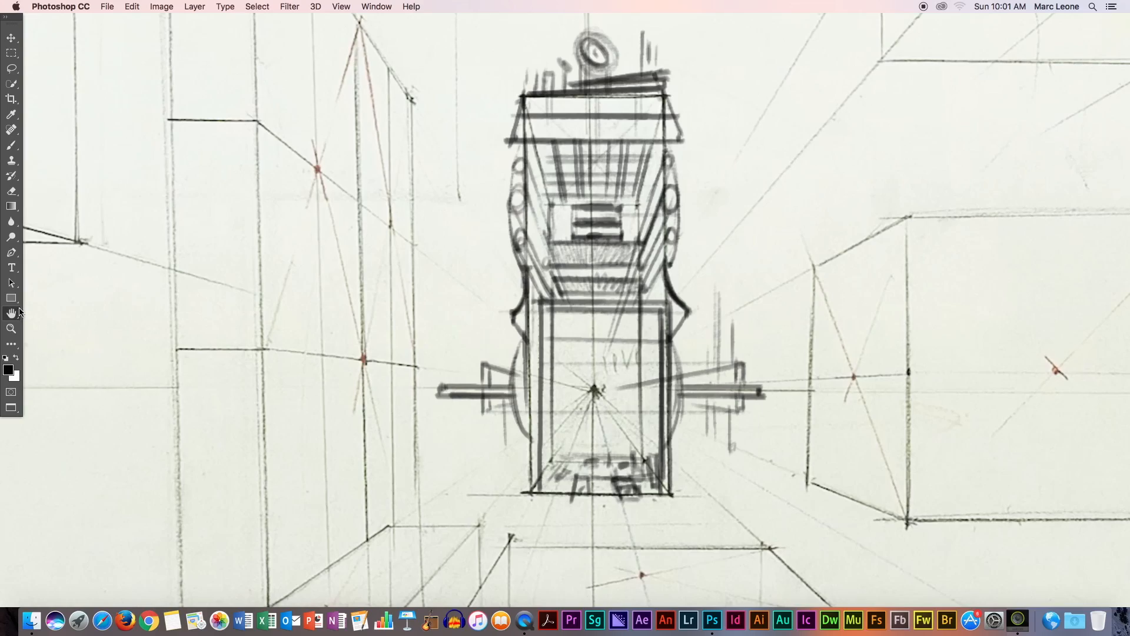
key(z)
click(728, 388)
mouse_move(729, 388)
mouse_down()
mouse_move(771, 409)
mouse_move(699, 405)
mouse_move(702, 394)
mouse_up()
drag(799, 373, 572, 261)
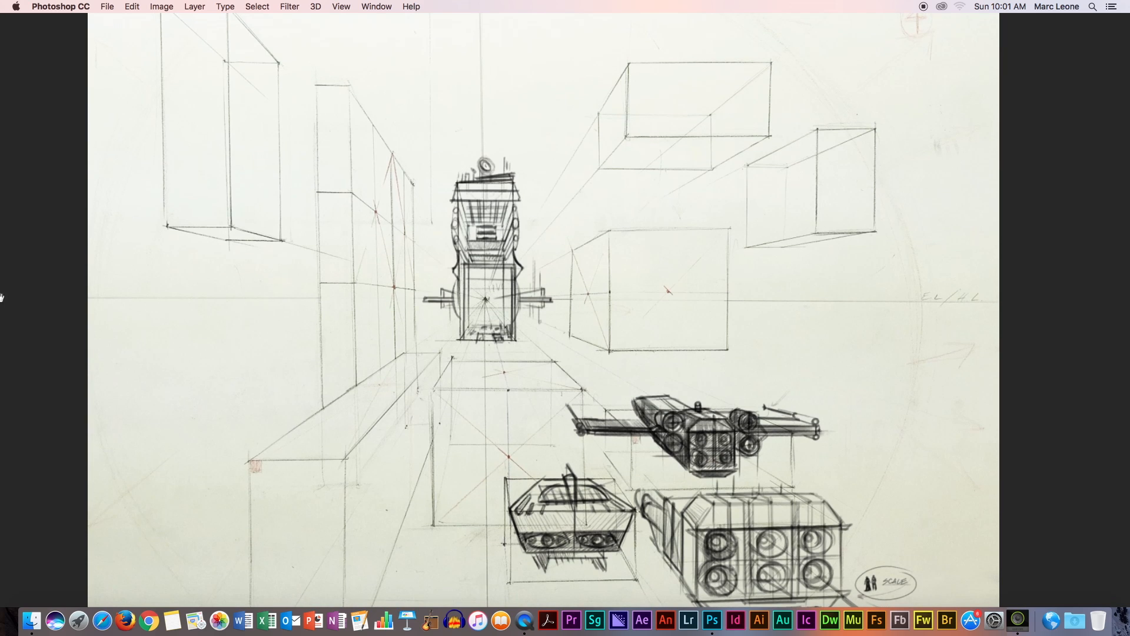
mouse_move(2, 290)
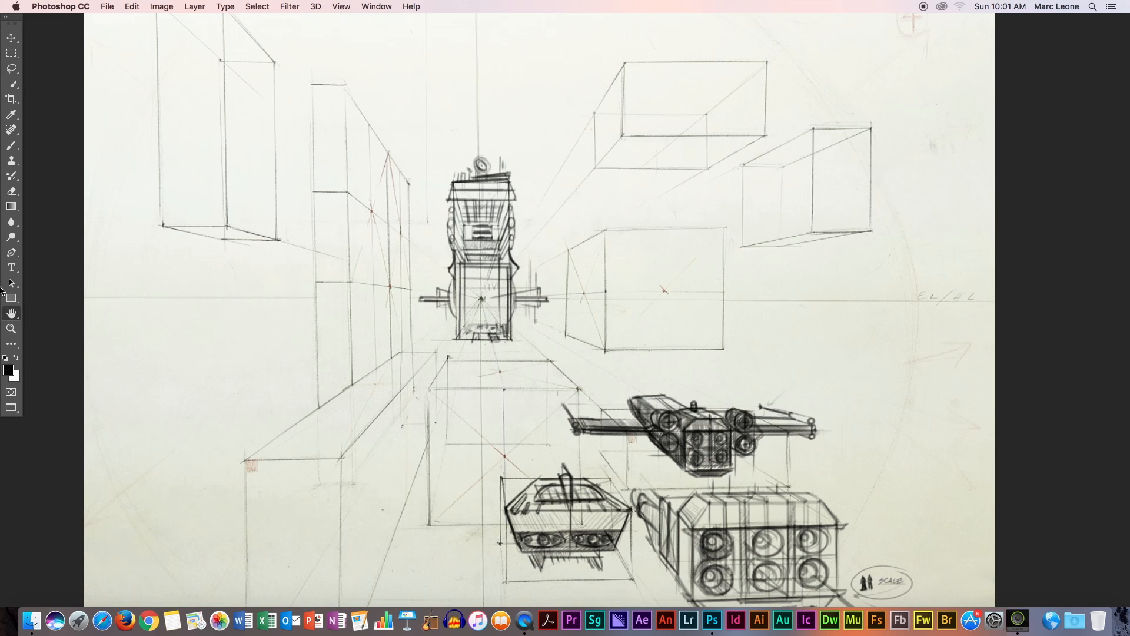
click(20, 147)
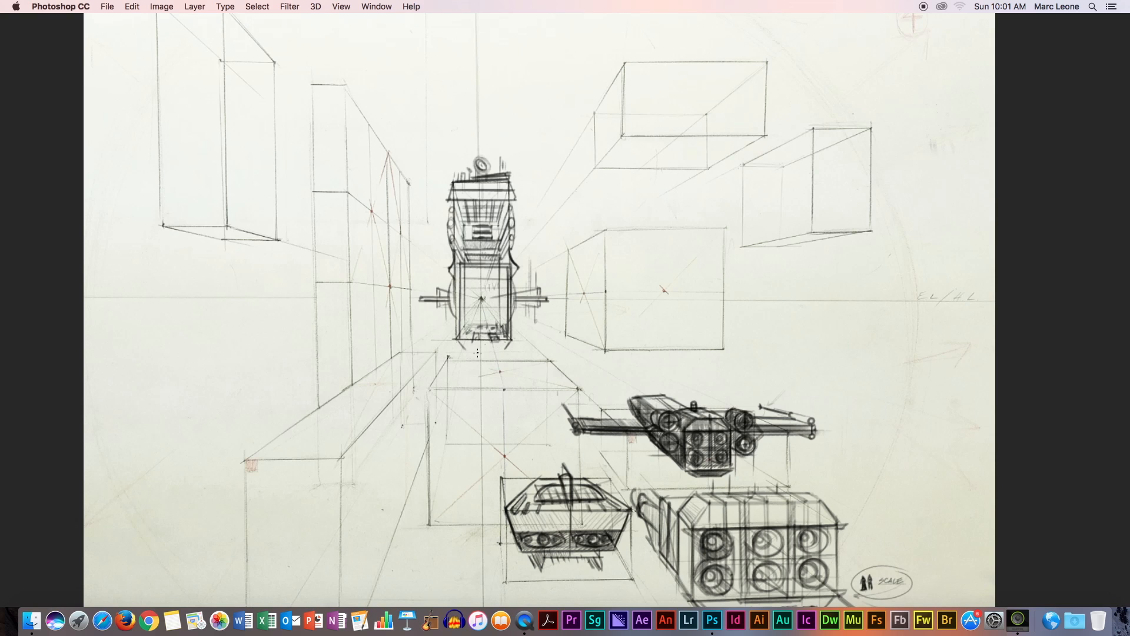
mouse_move(509, 336)
mouse_down()
mouse_move(503, 351)
mouse_move(472, 349)
mouse_move(502, 349)
mouse_up()
drag(515, 338, 485, 352)
mouse_move(485, 355)
mouse_down()
mouse_move(485, 370)
mouse_move(478, 363)
mouse_up()
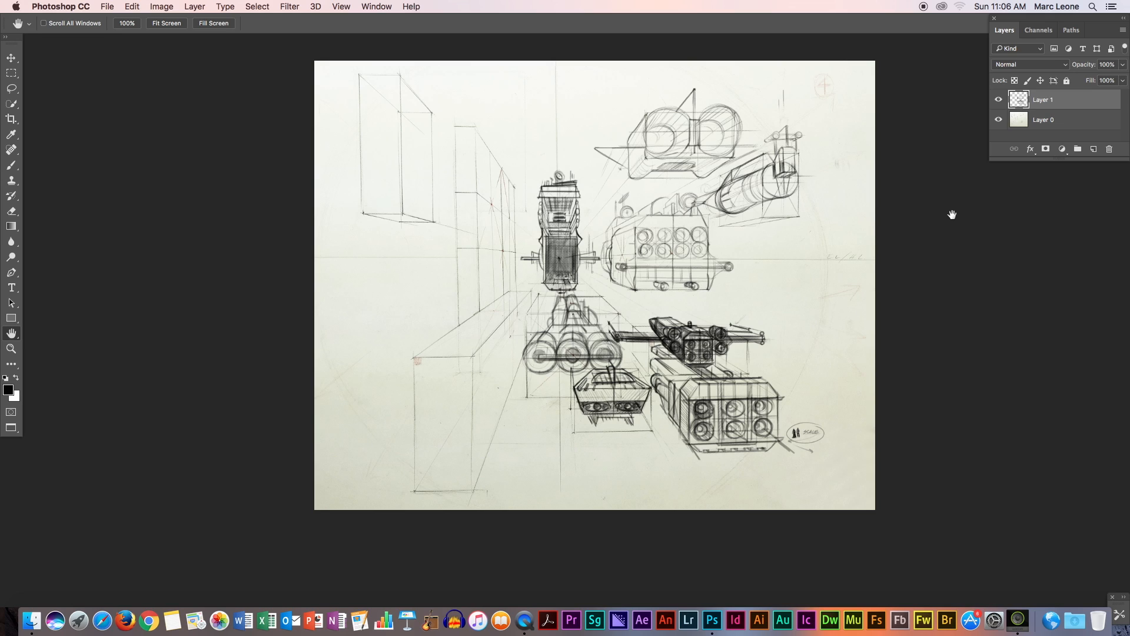
Toggle the visibility of Layer 1 to compare the spaceship sketches with the perspective boxes underneath
click(998, 100)
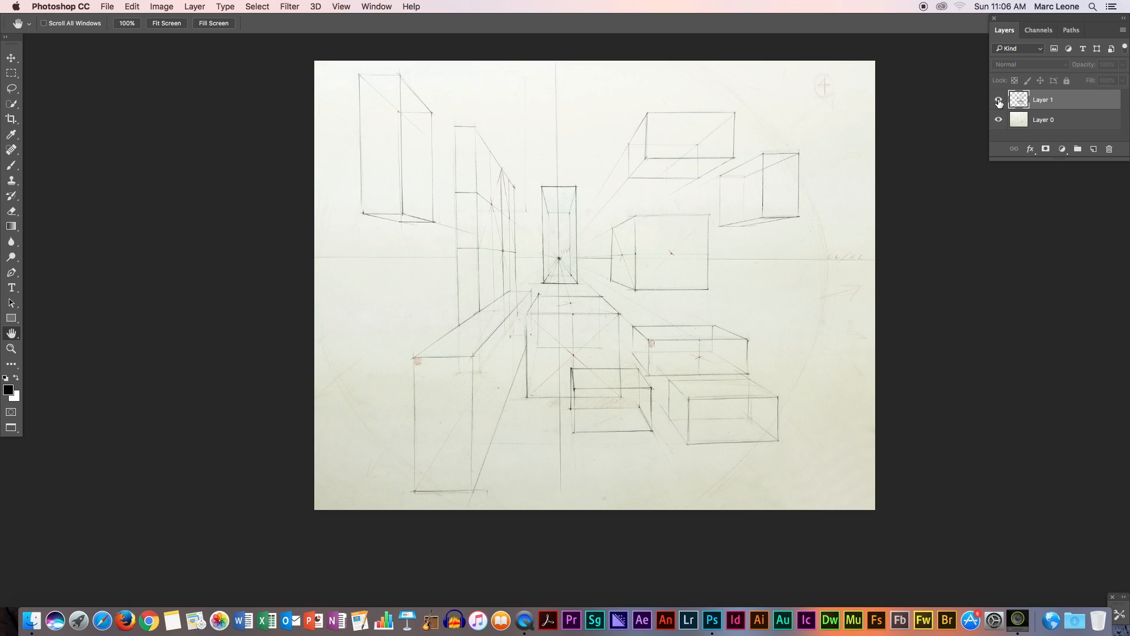
click(998, 101)
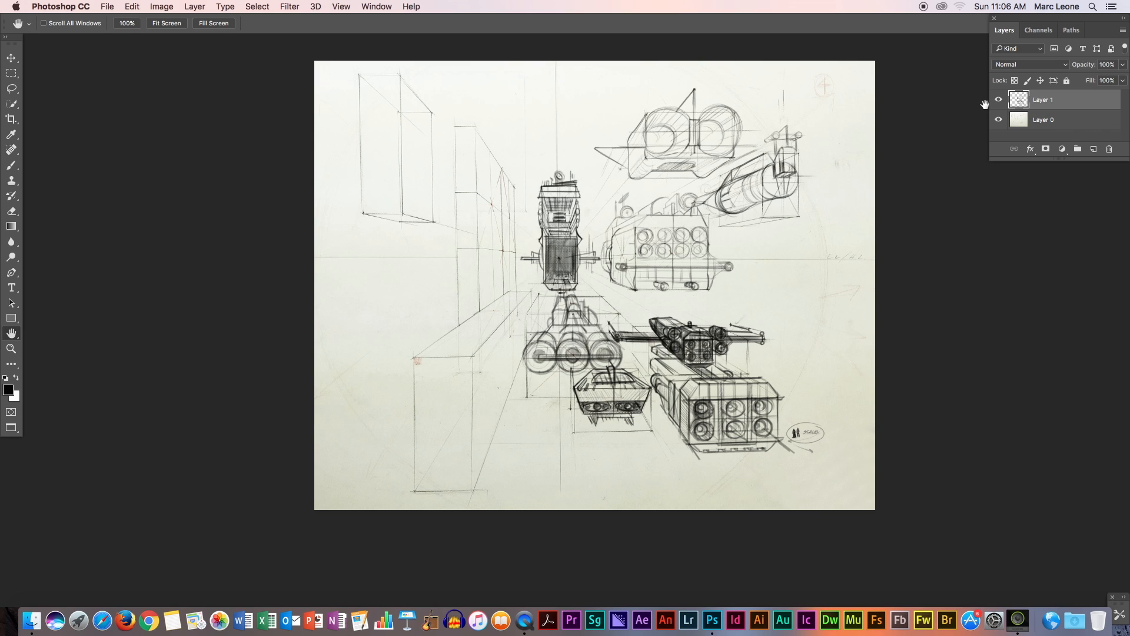
super+click(907, 303)
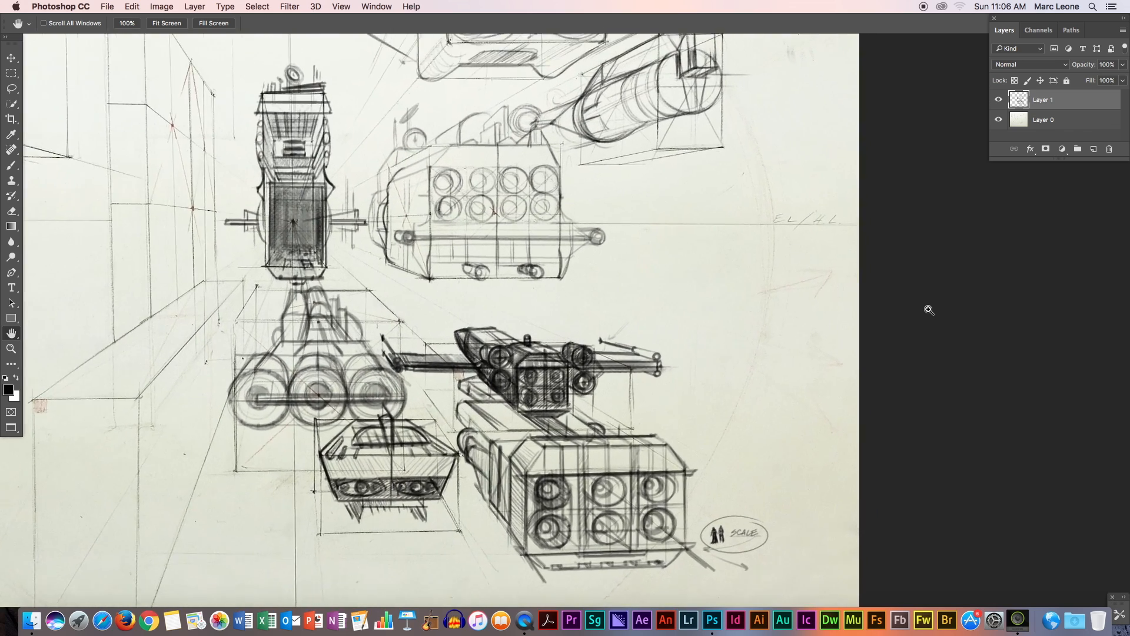
drag(751, 325, 804, 460)
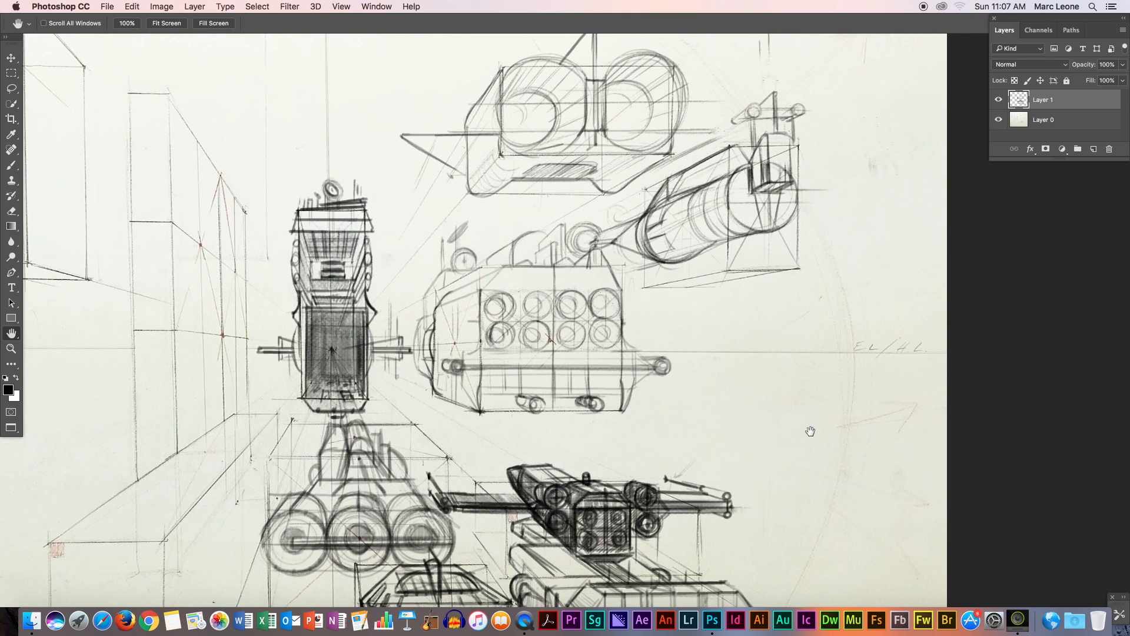
click(998, 101)
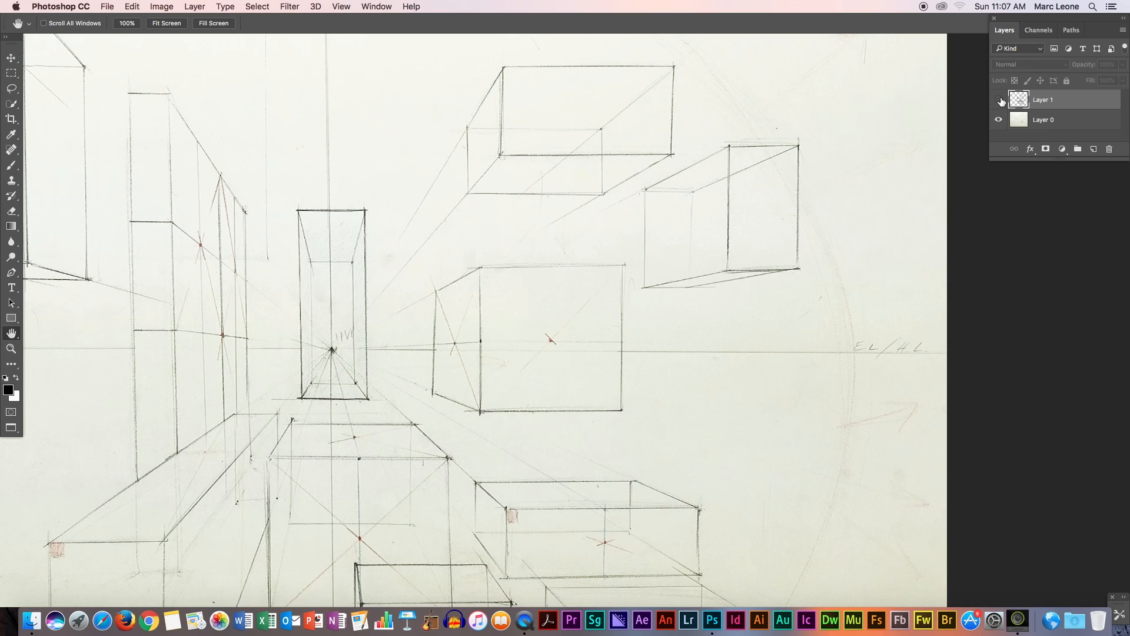
click(999, 101)
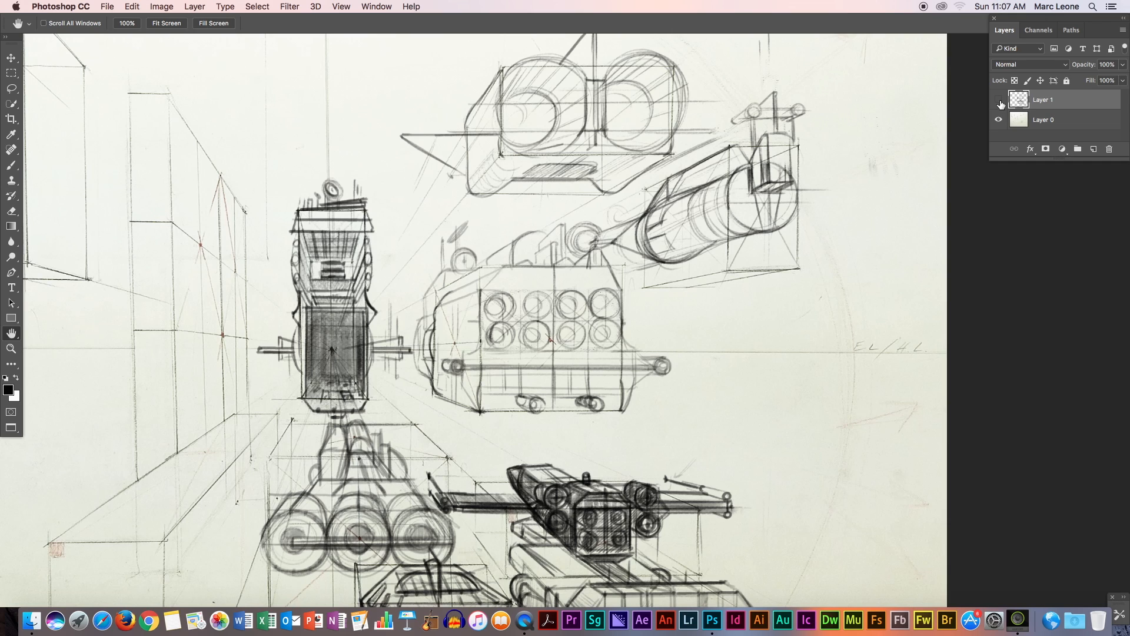
click(999, 101)
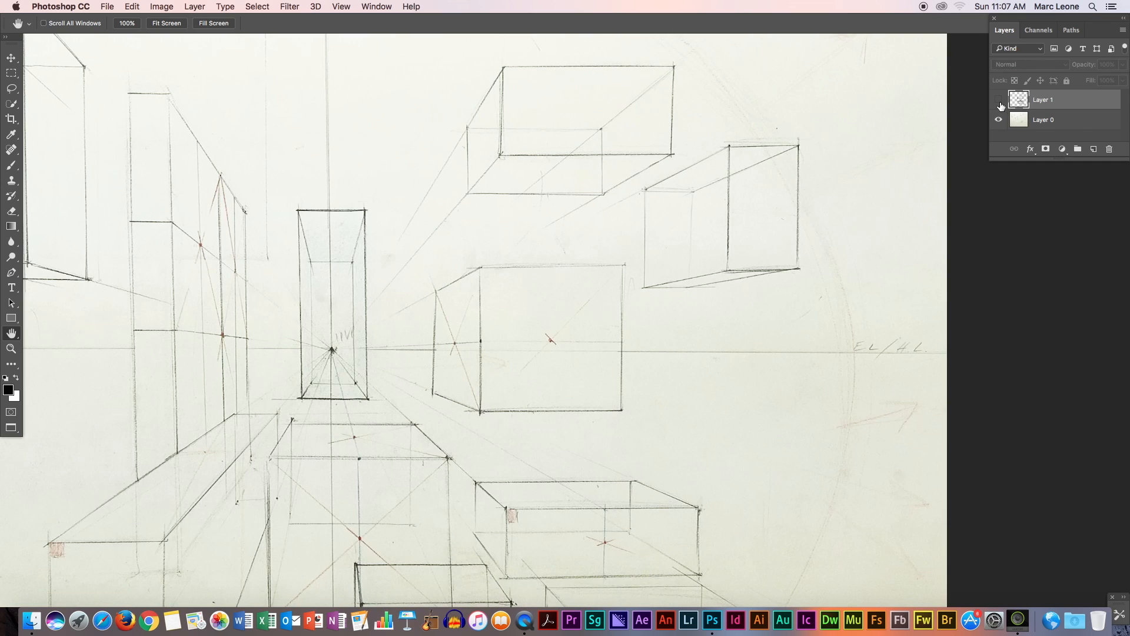
click(999, 101)
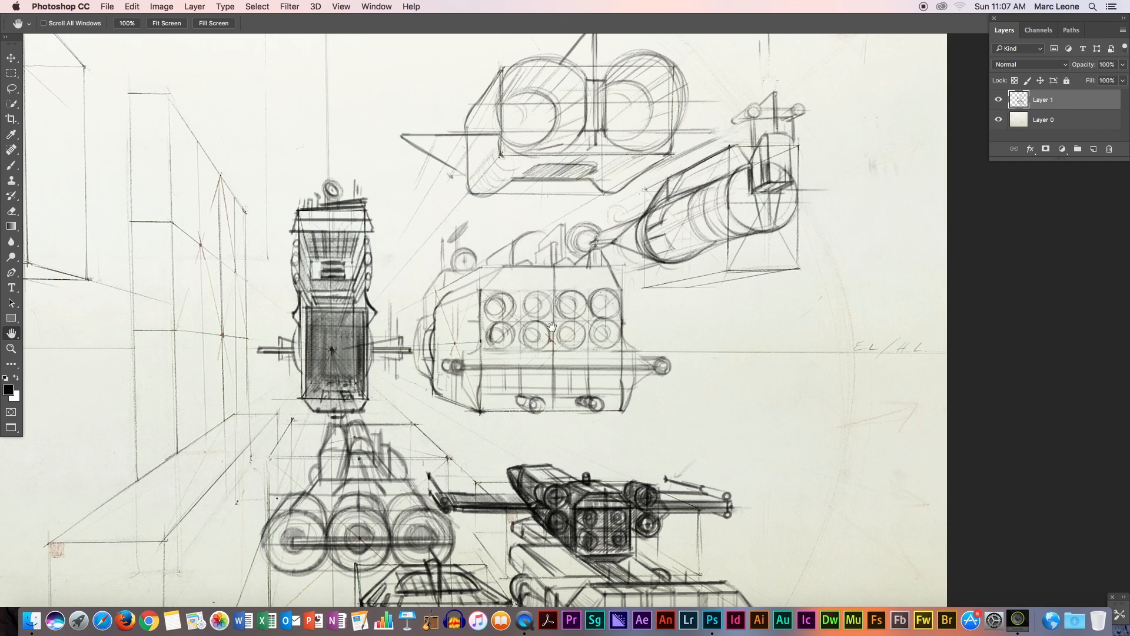
Examine the ship and tower sketches alongside the undrawn perspective boxes across the page
super+click(585, 354)
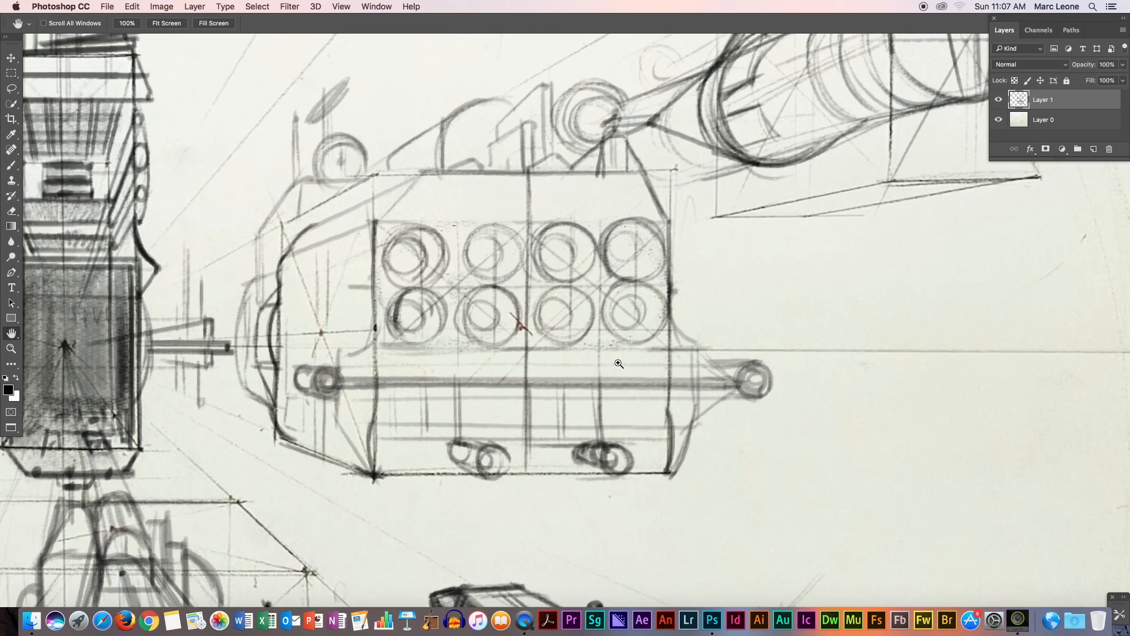
drag(584, 354, 630, 380)
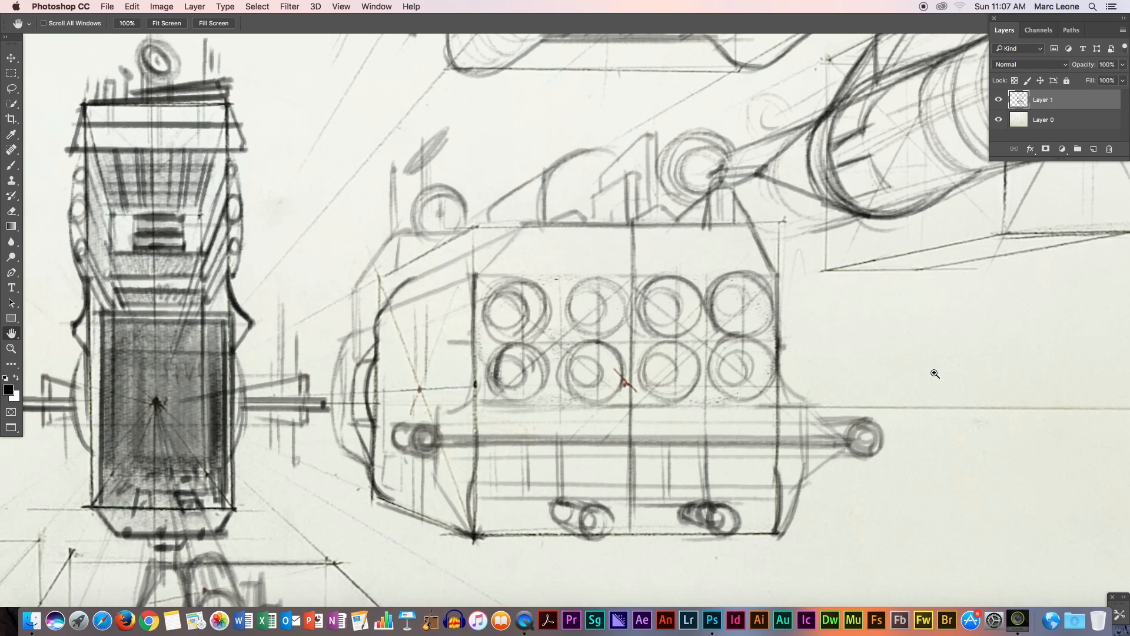
scroll(933, 373, down, 6)
scroll(891, 371, down, 2)
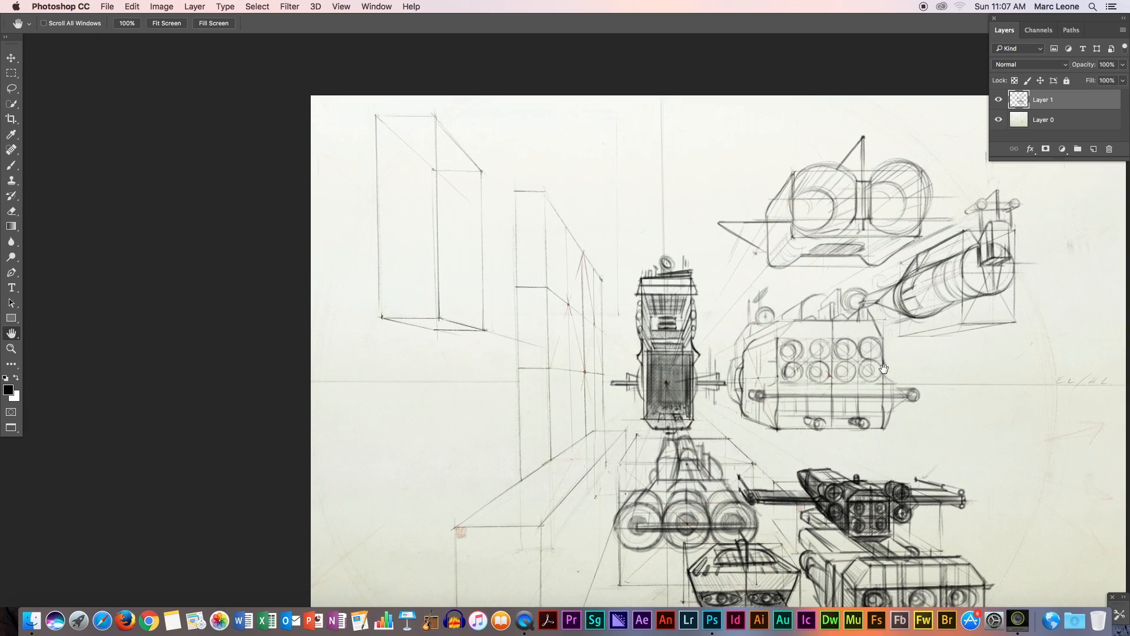
drag(891, 372, 743, 309)
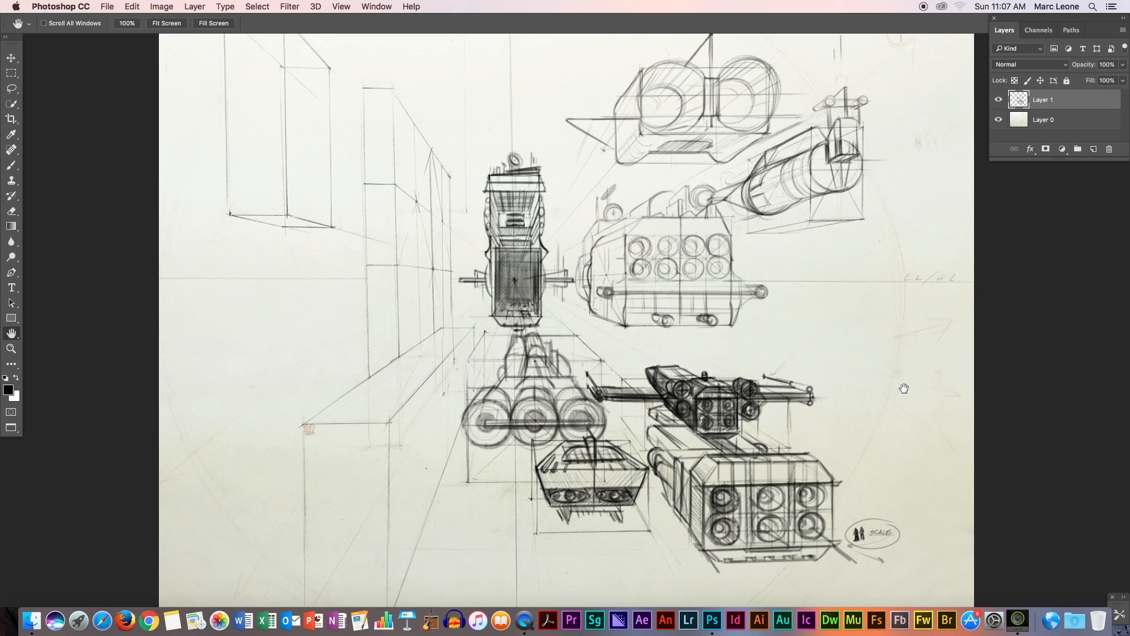
drag(912, 378, 887, 445)
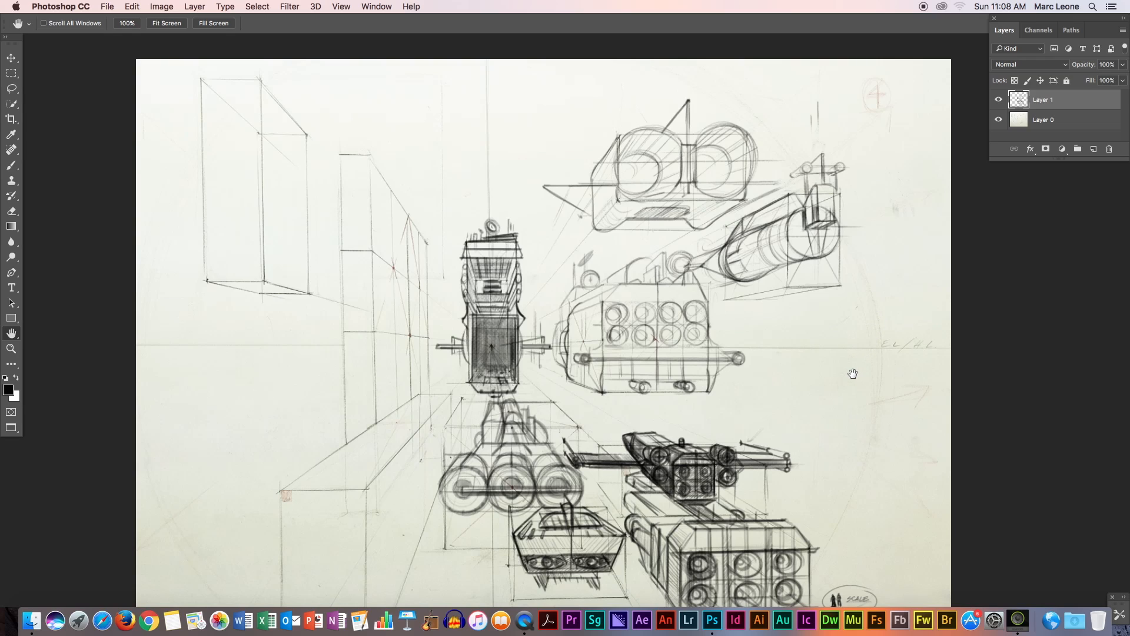
drag(853, 373, 947, 251)
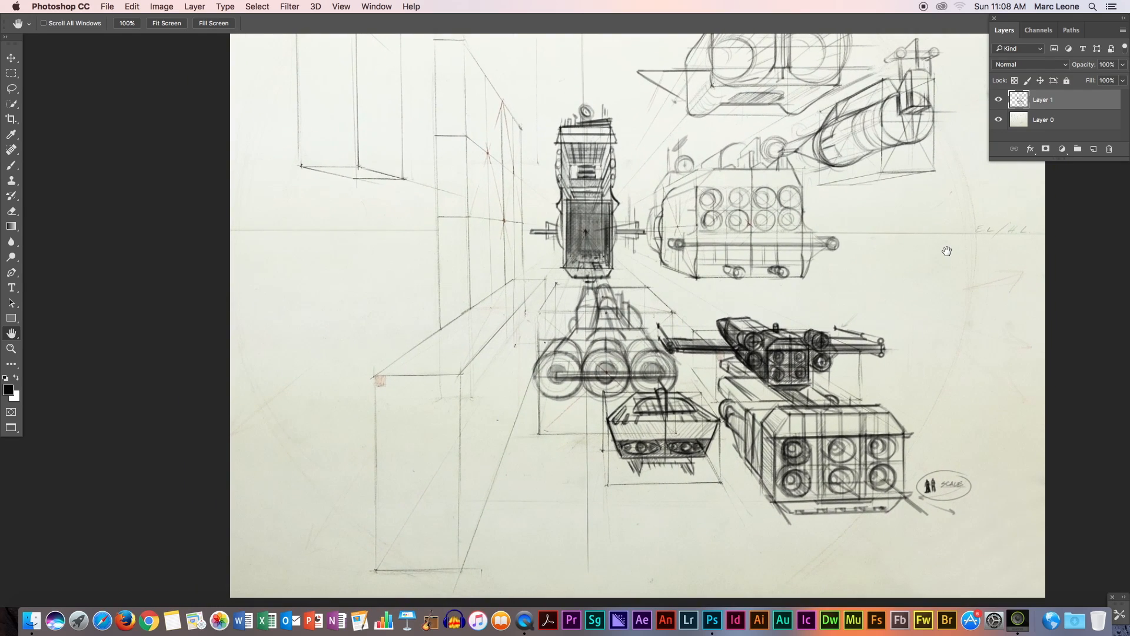
drag(938, 295, 926, 371)
drag(733, 383, 748, 343)
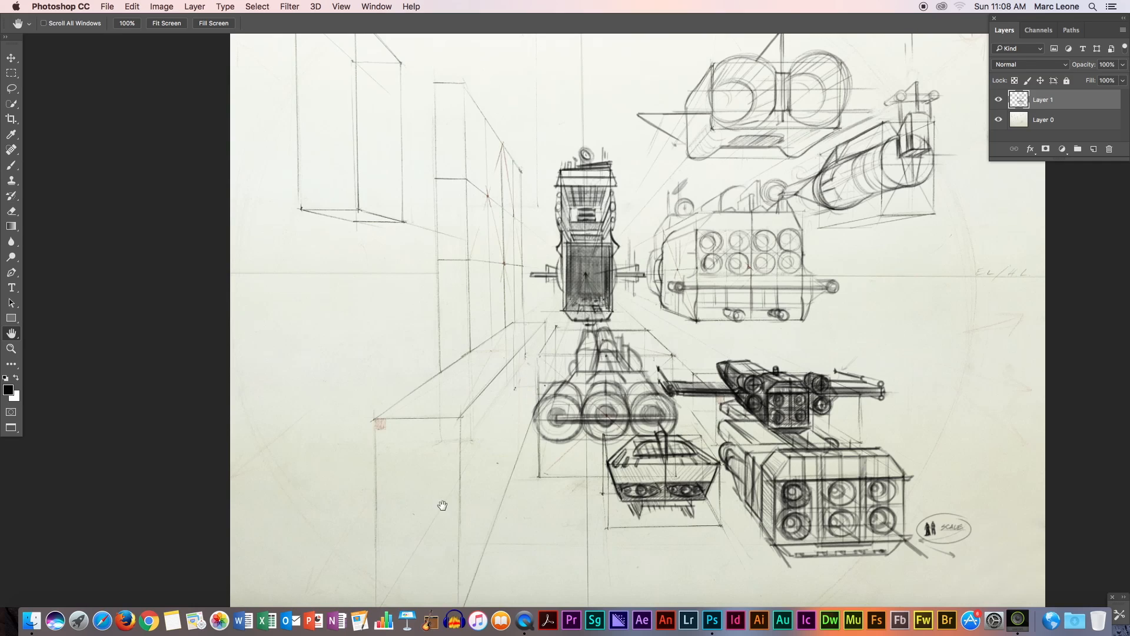
drag(498, 399, 496, 377)
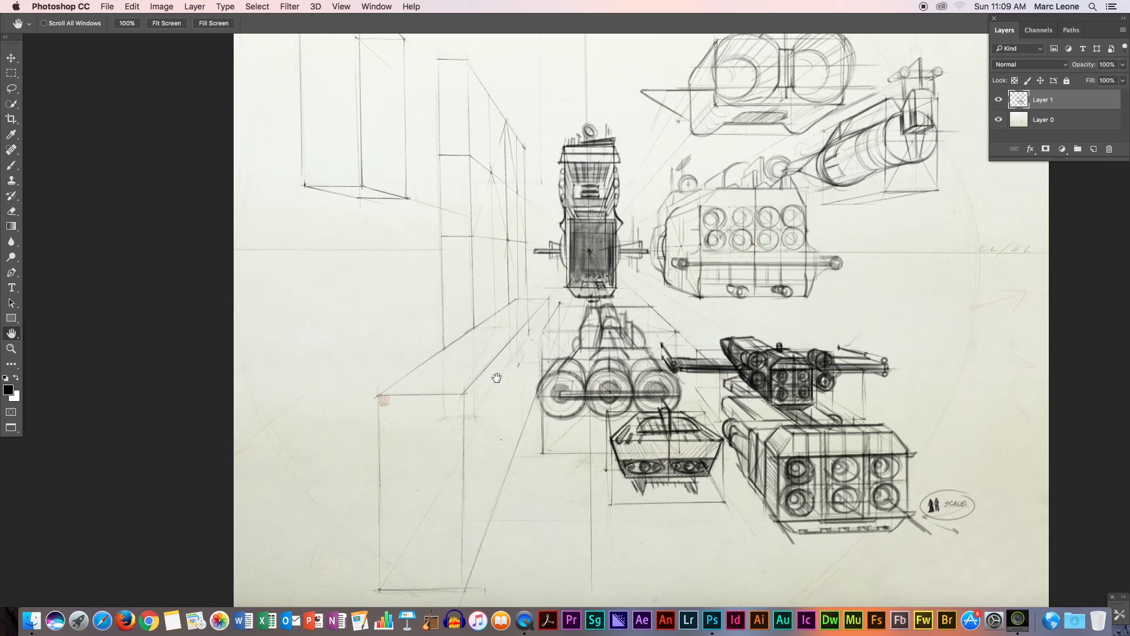
scroll(552, 452, up, 3)
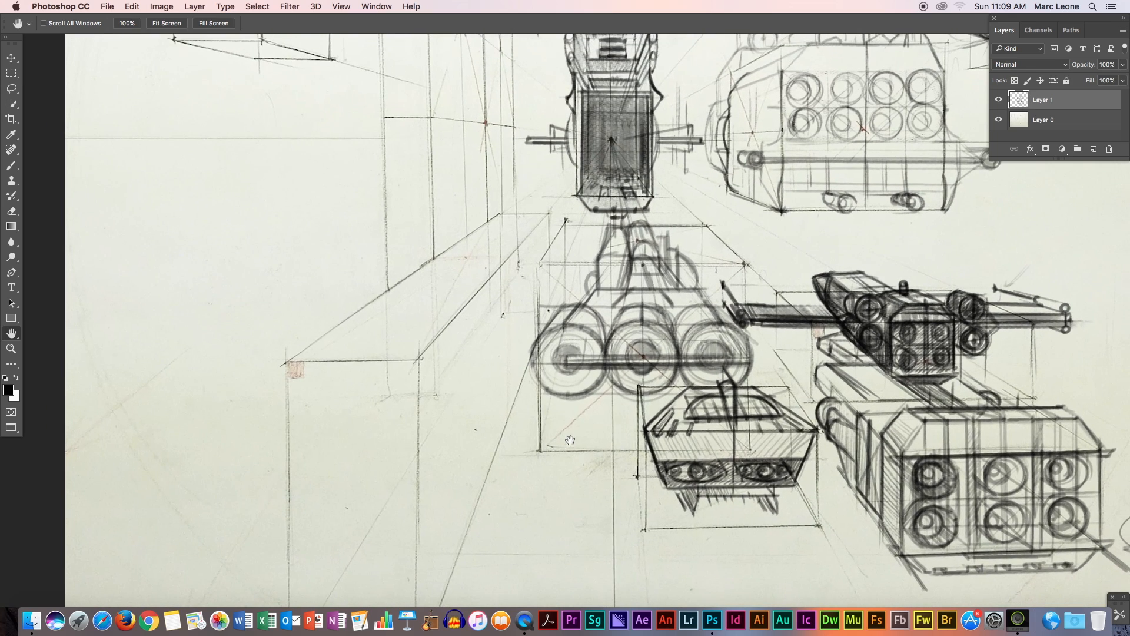
scroll(589, 395, up, 5)
scroll(589, 395, left, 4)
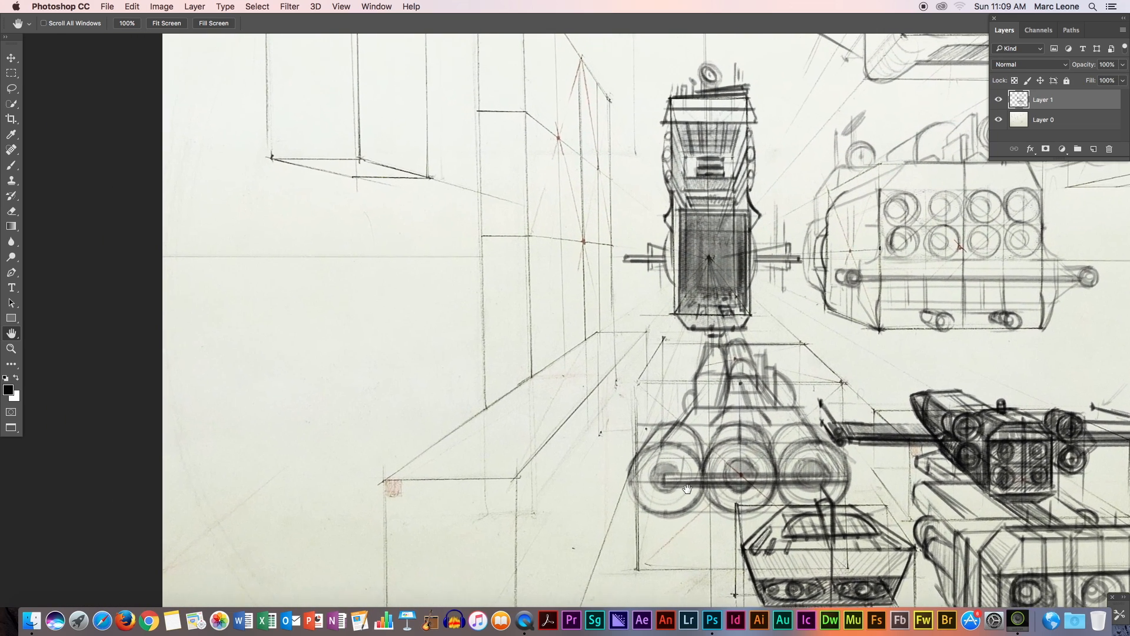
scroll(725, 400, down, 3)
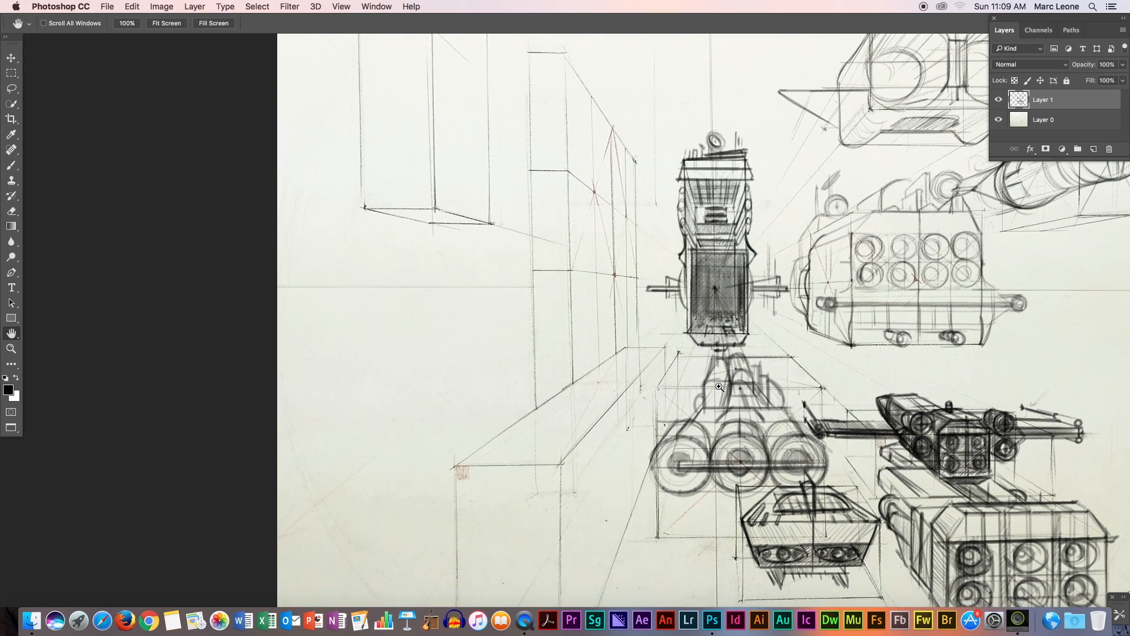
scroll(739, 360, up, 3)
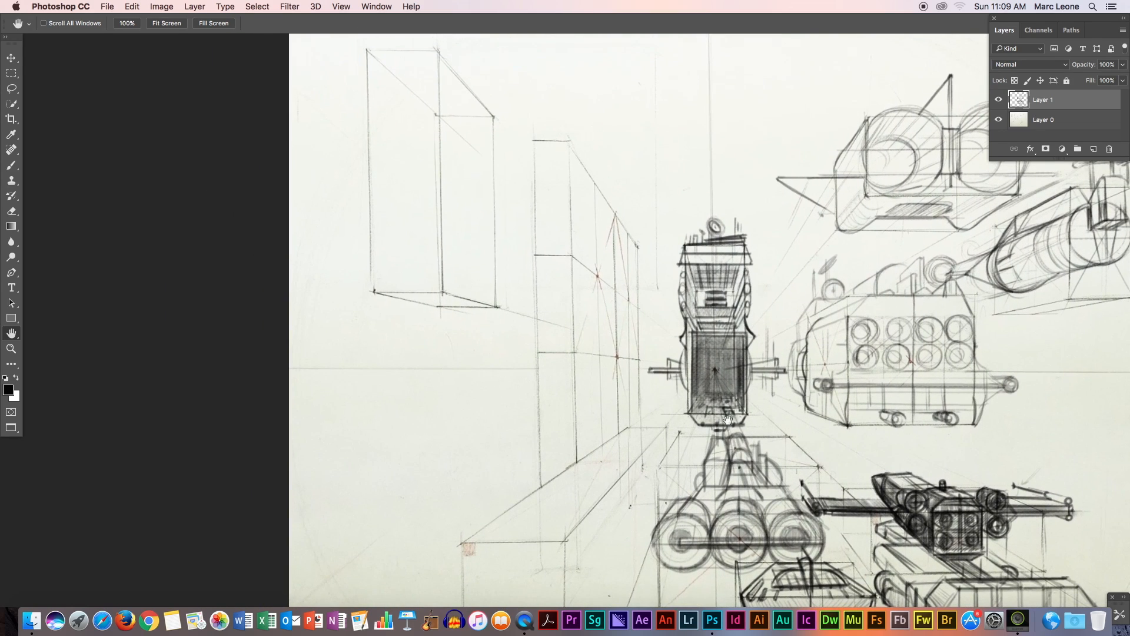
Darken the vertical edges of the front face on the upper block of the tall stacked box with the Brush
click(15, 169)
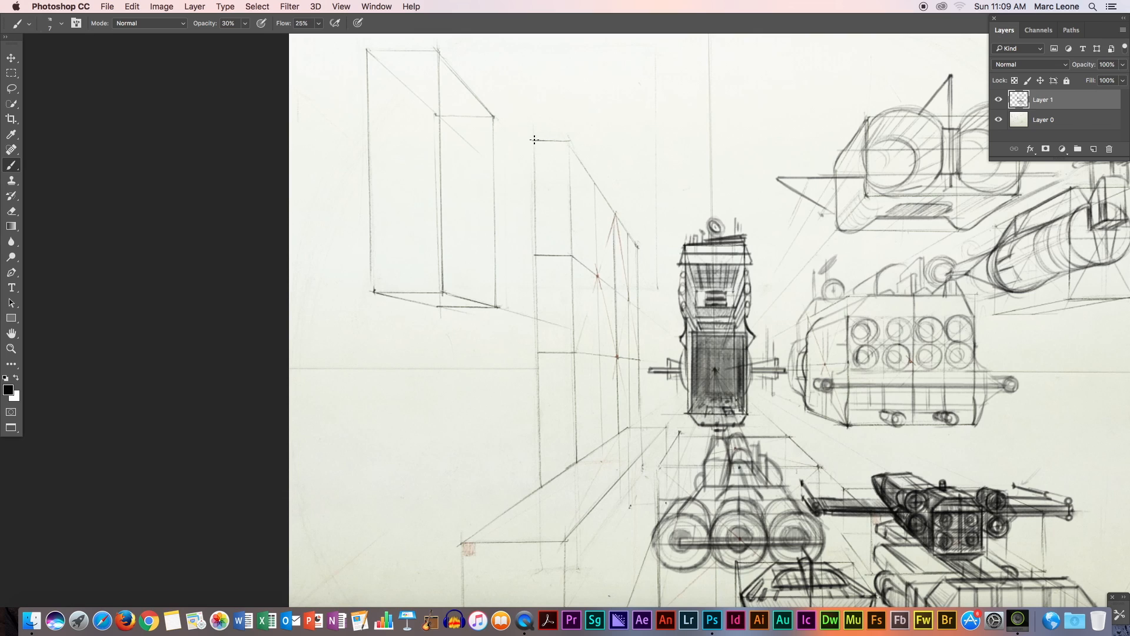
drag(570, 143, 574, 297)
drag(535, 141, 536, 220)
drag(571, 140, 574, 235)
drag(535, 151, 537, 215)
drag(571, 141, 572, 198)
mouse_move(571, 141)
mouse_down()
mouse_move(590, 177)
mouse_move(573, 224)
mouse_up()
drag(533, 156, 535, 229)
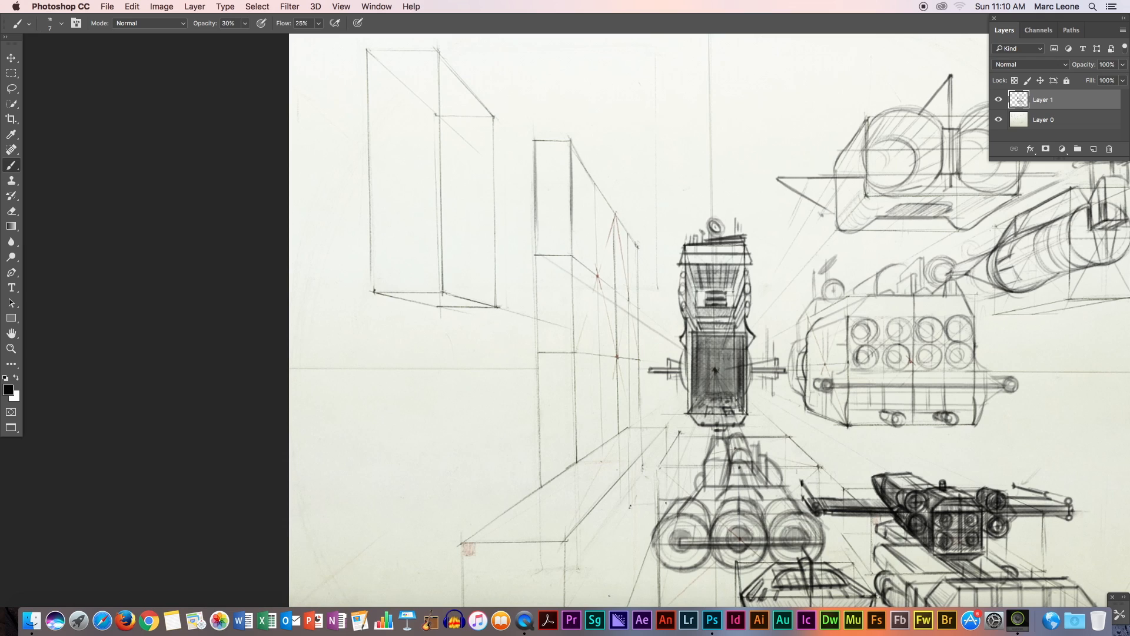
Sketch the upper block's underside with a receding edge and a short back edge, plus a light diagonal stroke below
drag(594, 287, 611, 288)
drag(539, 256, 595, 287)
drag(444, 405, 555, 305)
Strengthen the vertical edge dropping from the back corner of the upper block's underside
key(h)
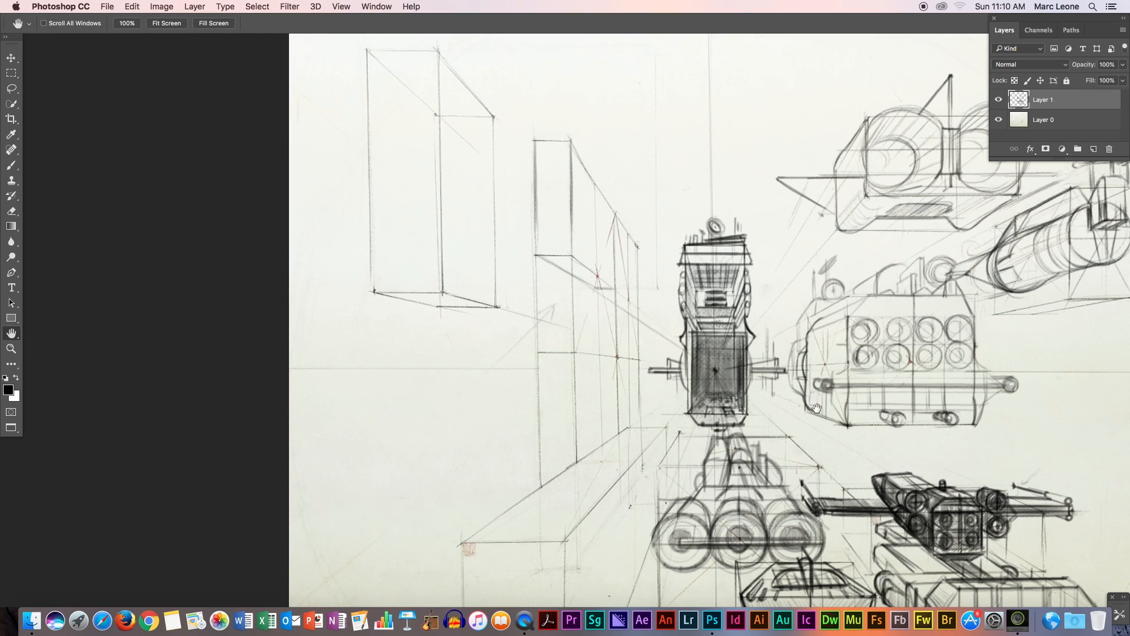
scroll(816, 408, down, 2)
scroll(816, 412, up, 4)
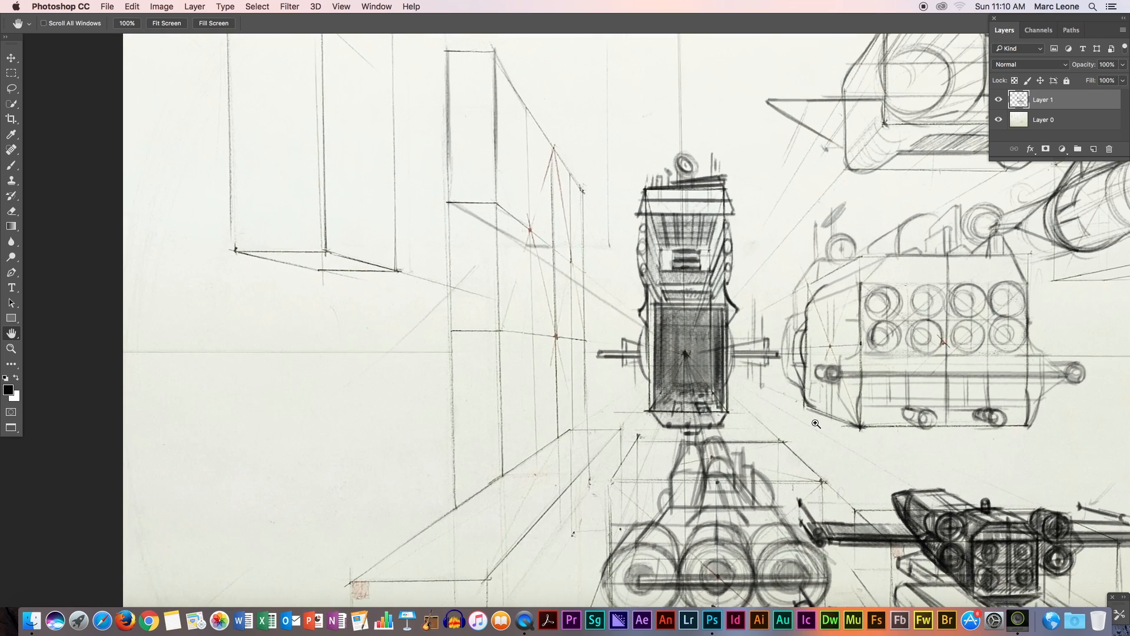
scroll(815, 423, up, 2)
drag(647, 353, 743, 402)
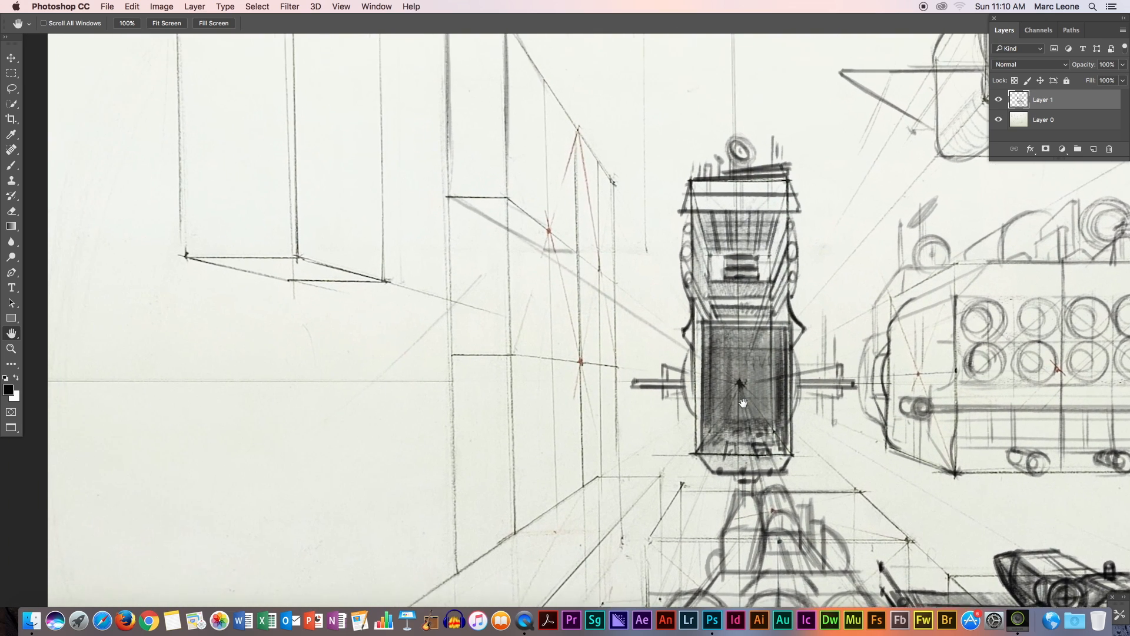
scroll(743, 402, left, 3)
scroll(743, 402, up, 2)
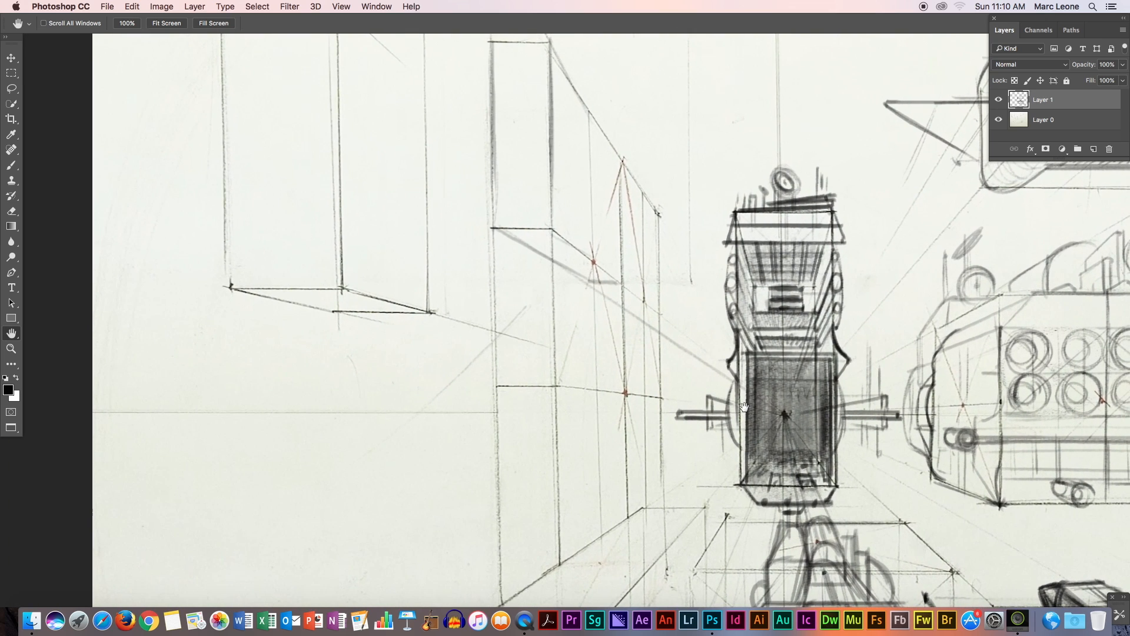
click(19, 165)
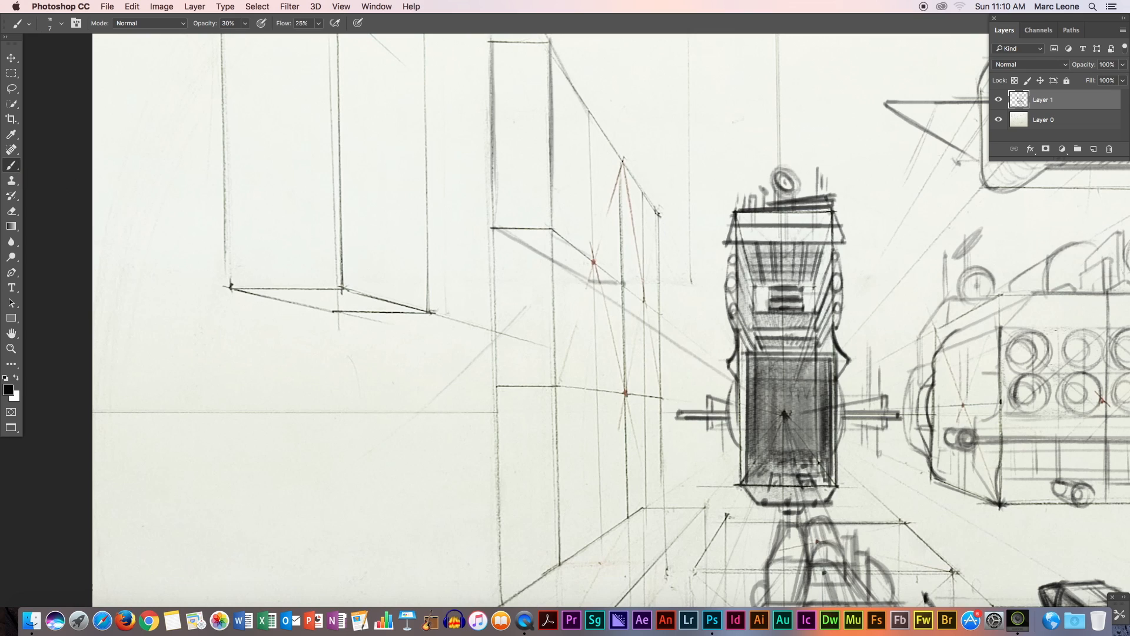
drag(624, 310, 626, 390)
Draw a rounded cap with a centre line on the upper block and extend its roof edge back toward the vanishing point
key(h)
mouse_move(665, 291)
mouse_down()
mouse_move(676, 320)
mouse_move(663, 379)
mouse_move(653, 366)
mouse_up()
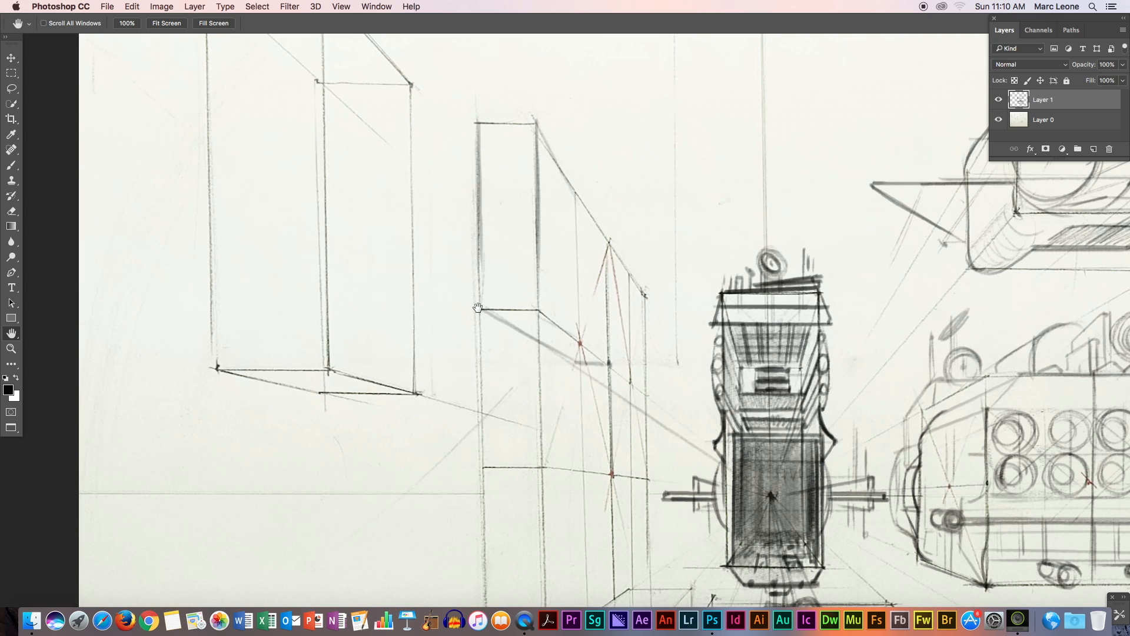
drag(477, 307, 476, 300)
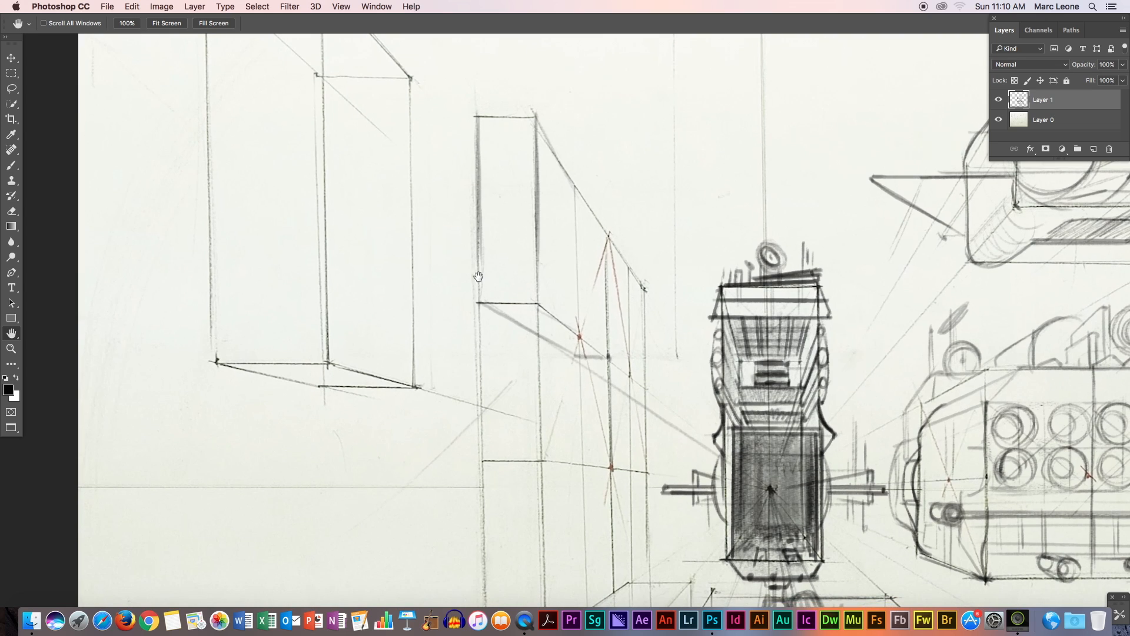
click(12, 165)
mouse_move(478, 112)
mouse_down()
mouse_move(479, 307)
mouse_move(486, 89)
mouse_move(525, 88)
mouse_move(538, 115)
mouse_up()
mouse_move(477, 114)
mouse_down()
mouse_move(530, 88)
mouse_move(539, 120)
mouse_up()
mouse_move(493, 84)
mouse_down()
mouse_move(531, 97)
mouse_move(504, 143)
mouse_move(530, 112)
mouse_move(505, 120)
mouse_up()
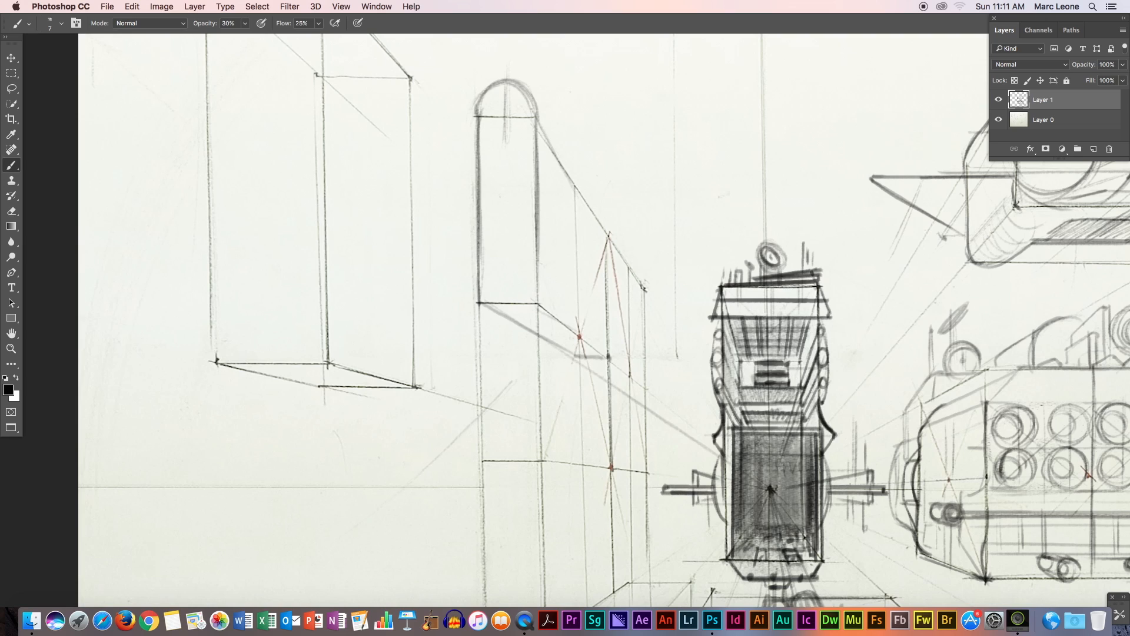
drag(518, 78, 645, 285)
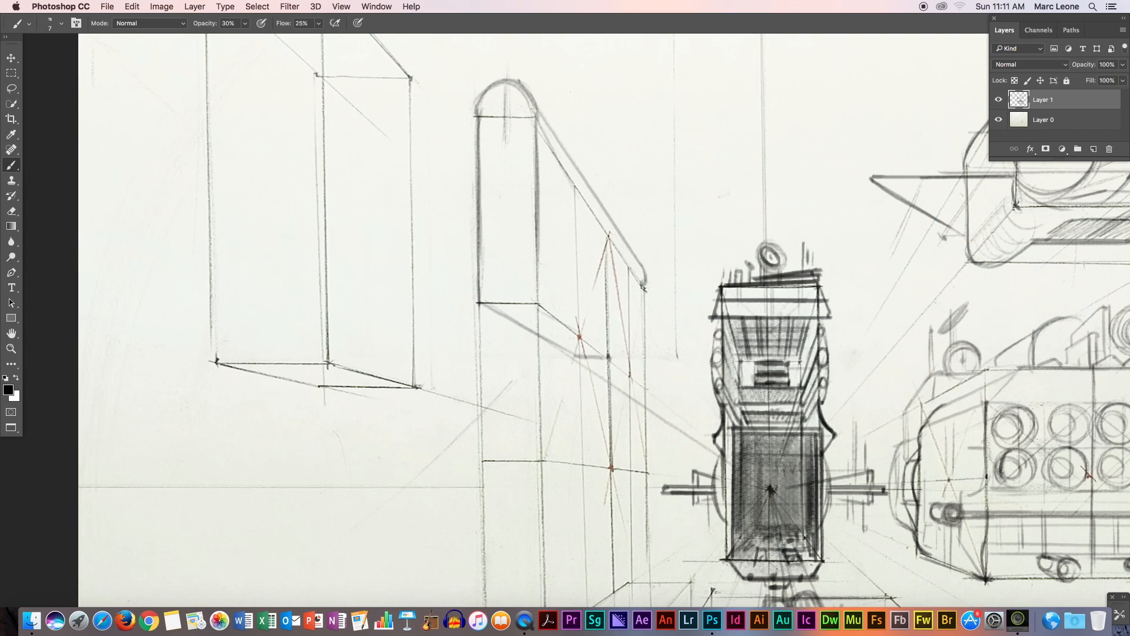
Sketch curves converging to a central point on the front face, and add small ovals and a cross line near the cap
drag(481, 268, 505, 158)
drag(482, 246, 511, 129)
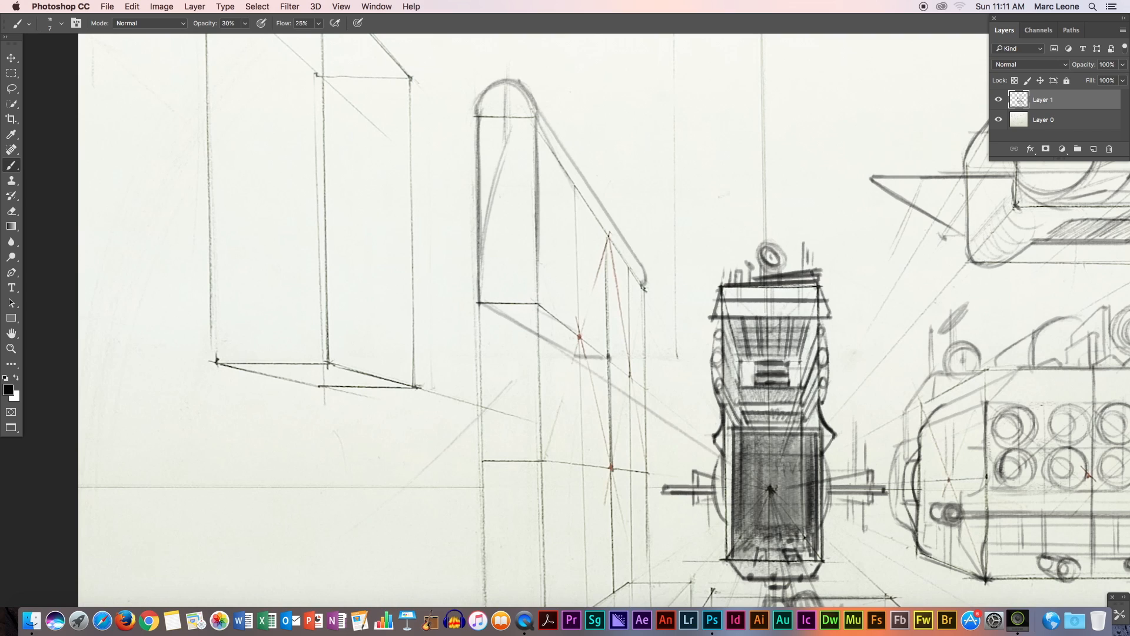
drag(526, 191, 536, 254)
drag(511, 149, 532, 295)
drag(518, 187, 529, 272)
mouse_move(506, 139)
mouse_down()
mouse_move(508, 279)
mouse_move(486, 292)
mouse_up()
drag(521, 247, 524, 299)
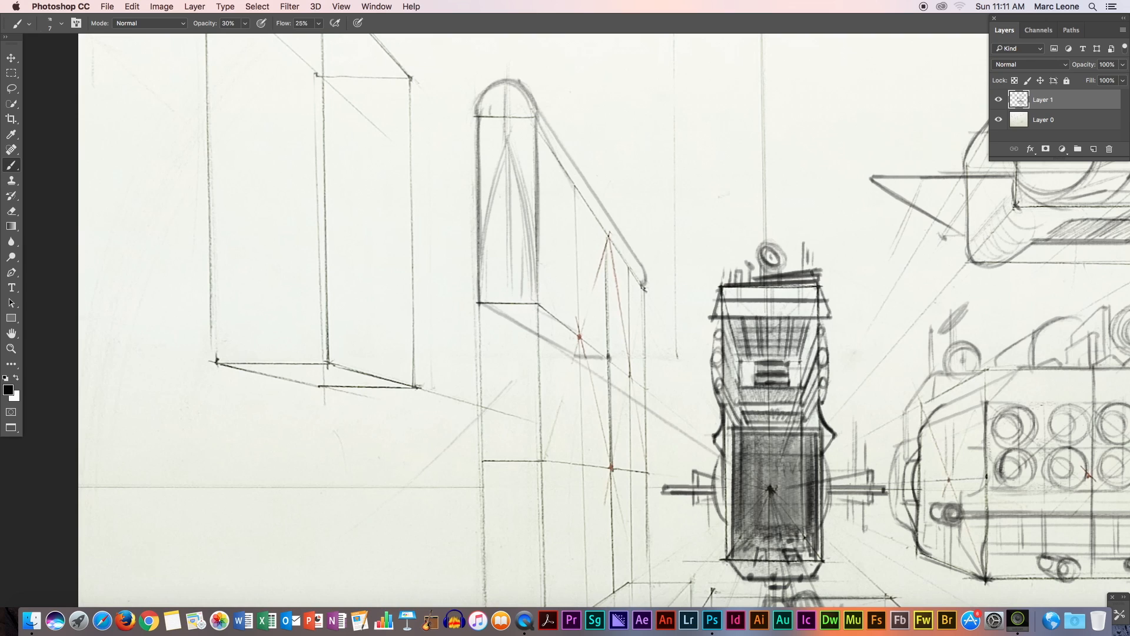
mouse_move(489, 107)
mouse_down()
mouse_move(531, 107)
mouse_move(500, 101)
mouse_up()
mouse_move(492, 144)
mouse_down()
mouse_move(487, 154)
mouse_move(492, 140)
mouse_move(527, 160)
mouse_up()
Draw a thin bracket with short legs beneath the front face and firm up the receding edges of the underside
drag(540, 314, 476, 315)
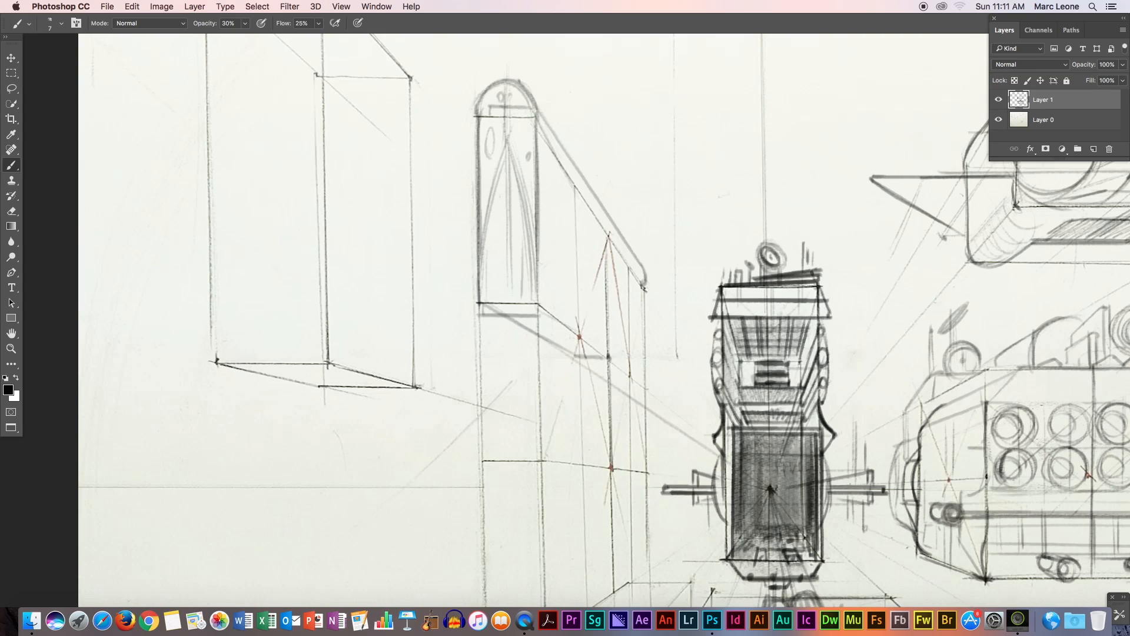
drag(539, 307, 536, 333)
drag(540, 305, 542, 331)
drag(482, 305, 488, 332)
drag(537, 303, 608, 357)
drag(529, 322, 561, 338)
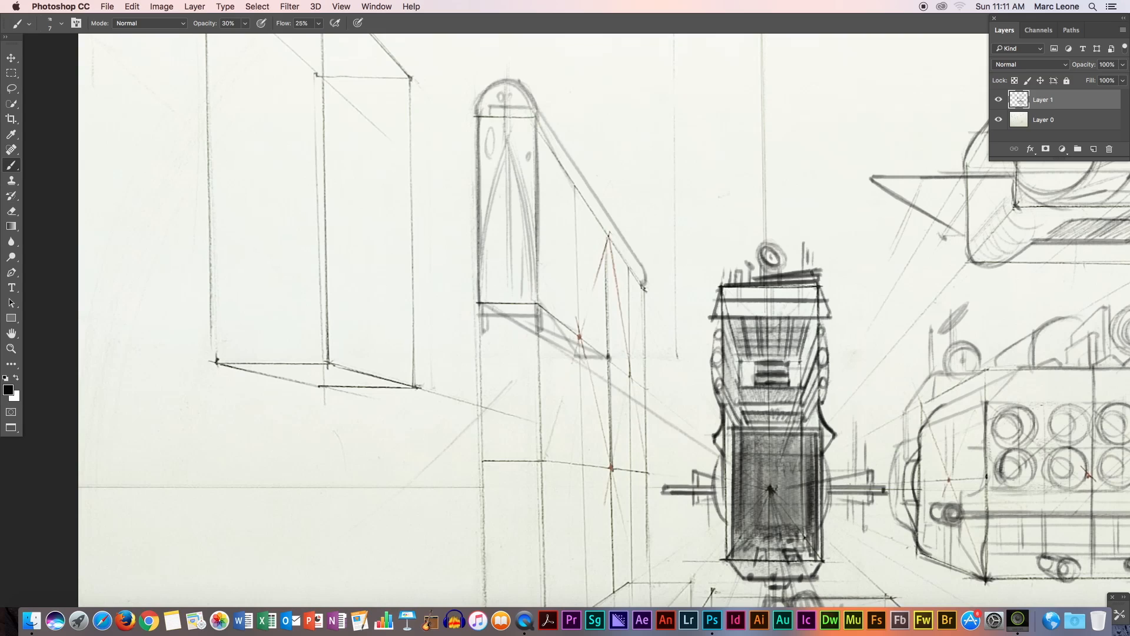
Draw a narrow upright fin on the upper block's side wall, reaching down to the underside
drag(578, 269, 580, 324)
drag(581, 253, 579, 341)
right_click(595, 322)
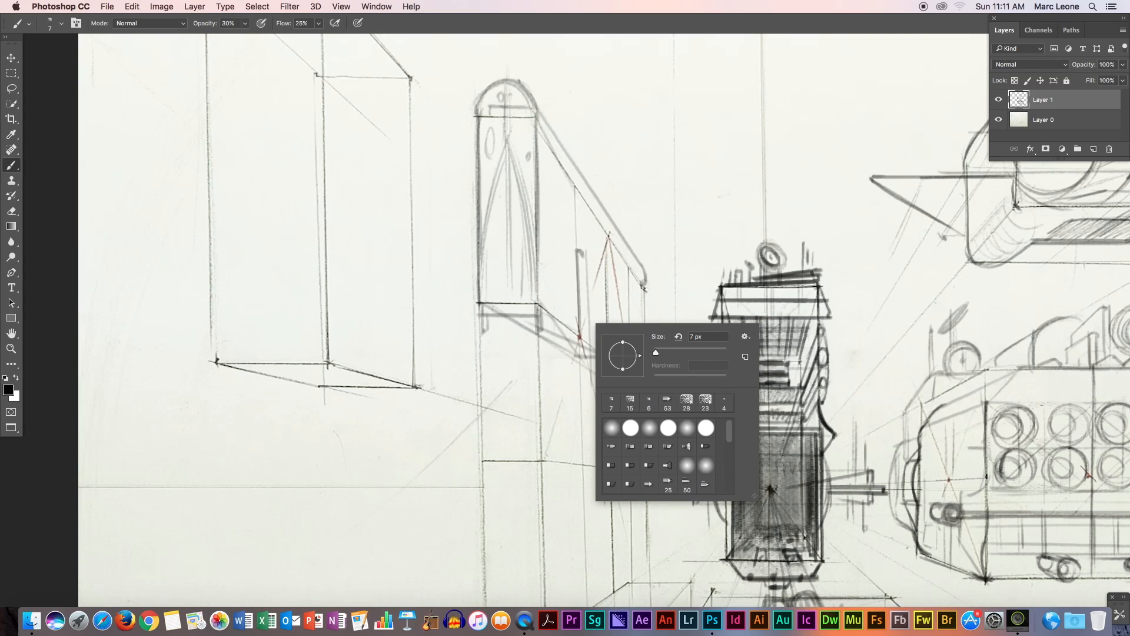
right_click(737, 312)
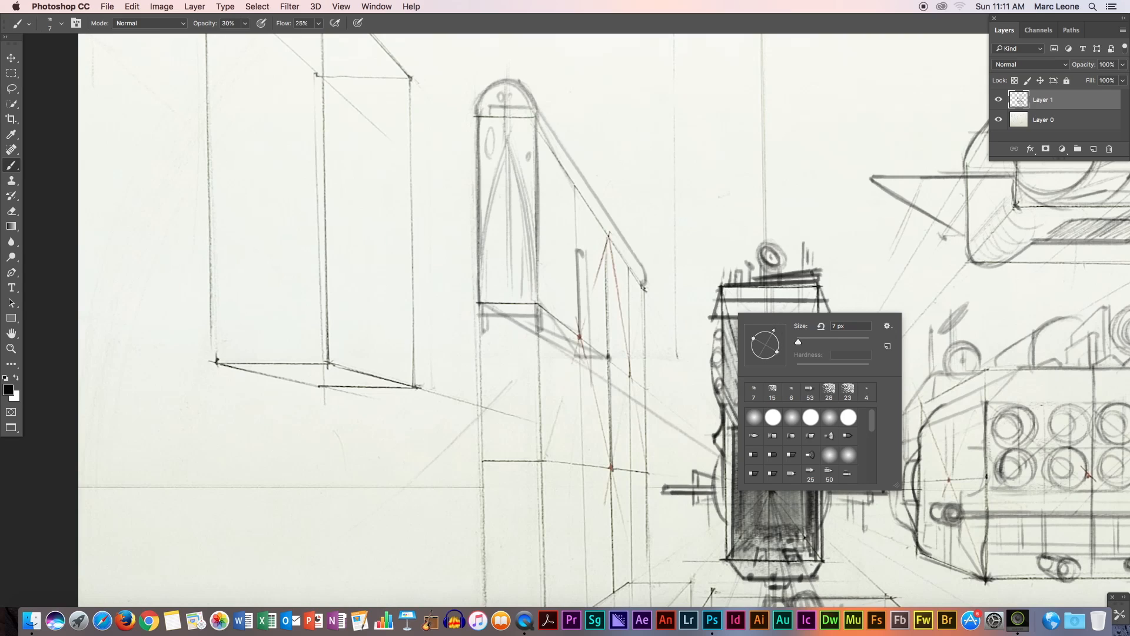
key(Return)
drag(587, 256, 590, 366)
mouse_move(579, 256)
mouse_down()
mouse_move(581, 363)
mouse_move(591, 365)
mouse_up()
drag(588, 251, 589, 337)
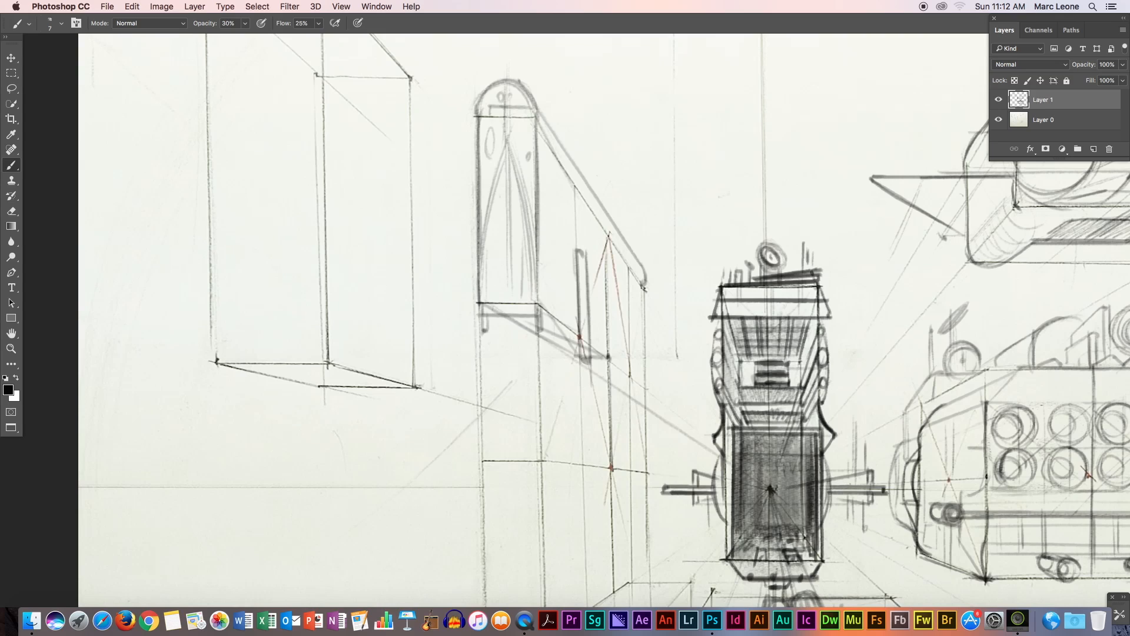
Add receding panel lines along the upper block's side wall, running toward the upright fin
drag(538, 173, 592, 242)
mouse_move(551, 188)
mouse_down()
mouse_move(599, 252)
mouse_move(594, 235)
mouse_move(580, 288)
mouse_up()
drag(543, 233, 578, 278)
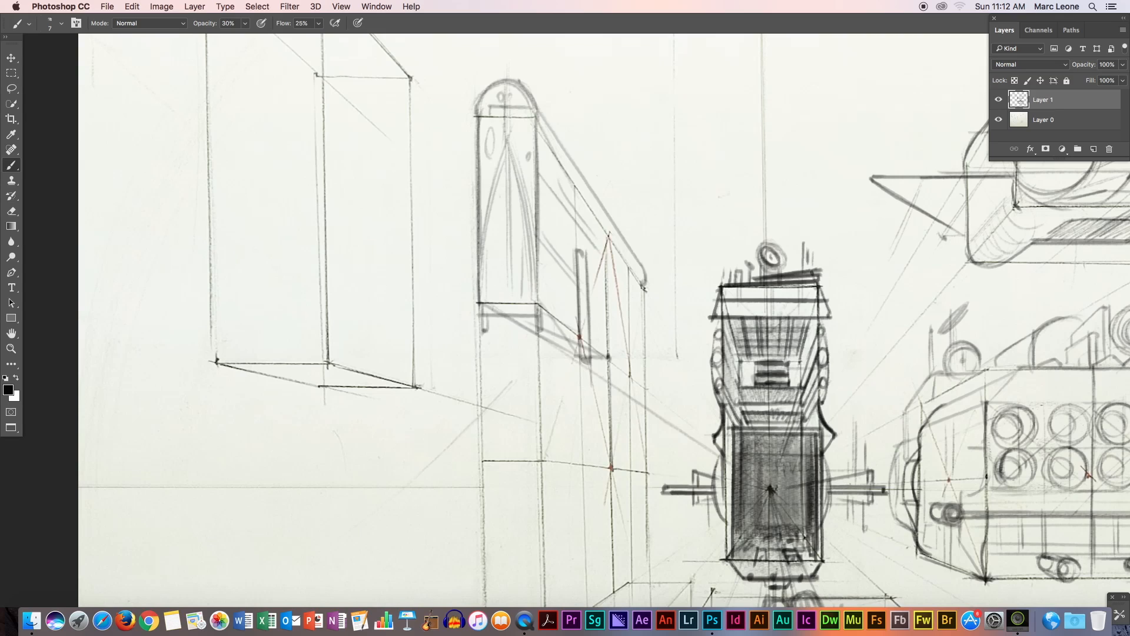
Darken the underside edge and outline a support column from its back corner down to the next level's line
mouse_move(537, 304)
mouse_down()
mouse_move(483, 303)
mouse_move(529, 304)
mouse_move(612, 355)
mouse_move(612, 456)
mouse_up()
drag(606, 357, 609, 409)
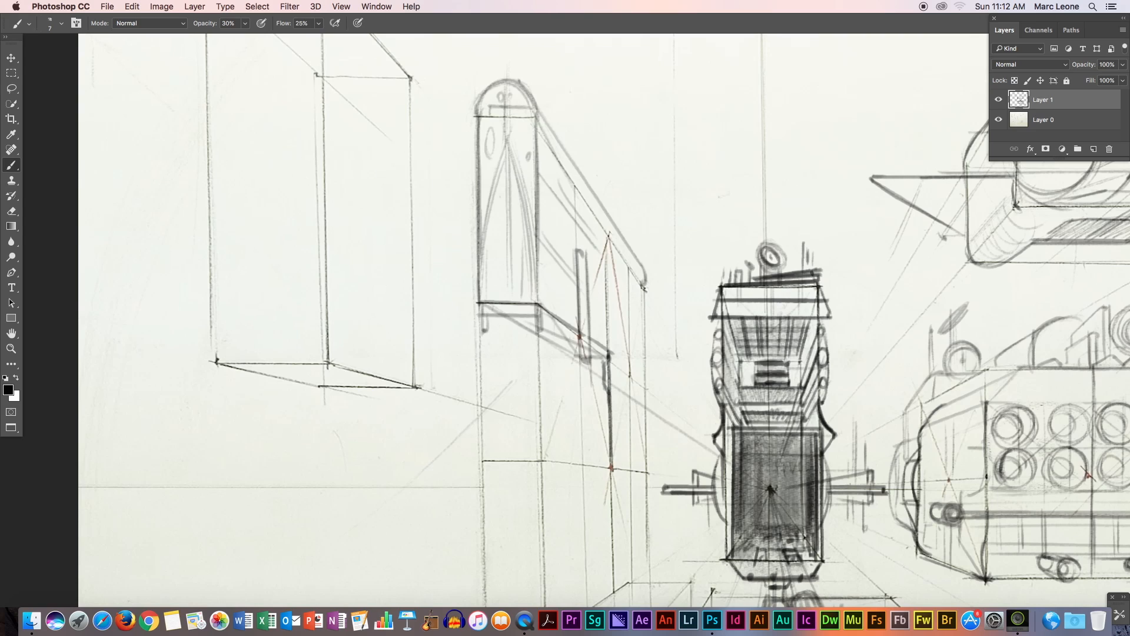
drag(604, 408, 608, 470)
drag(582, 362, 578, 468)
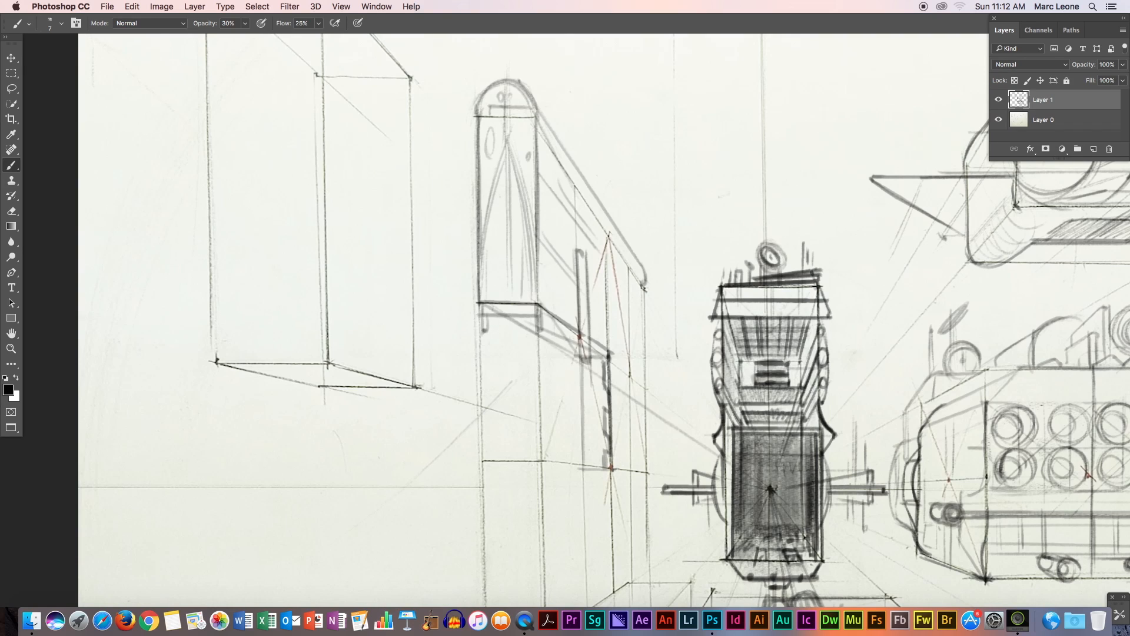
drag(583, 471, 488, 462)
drag(579, 346, 581, 457)
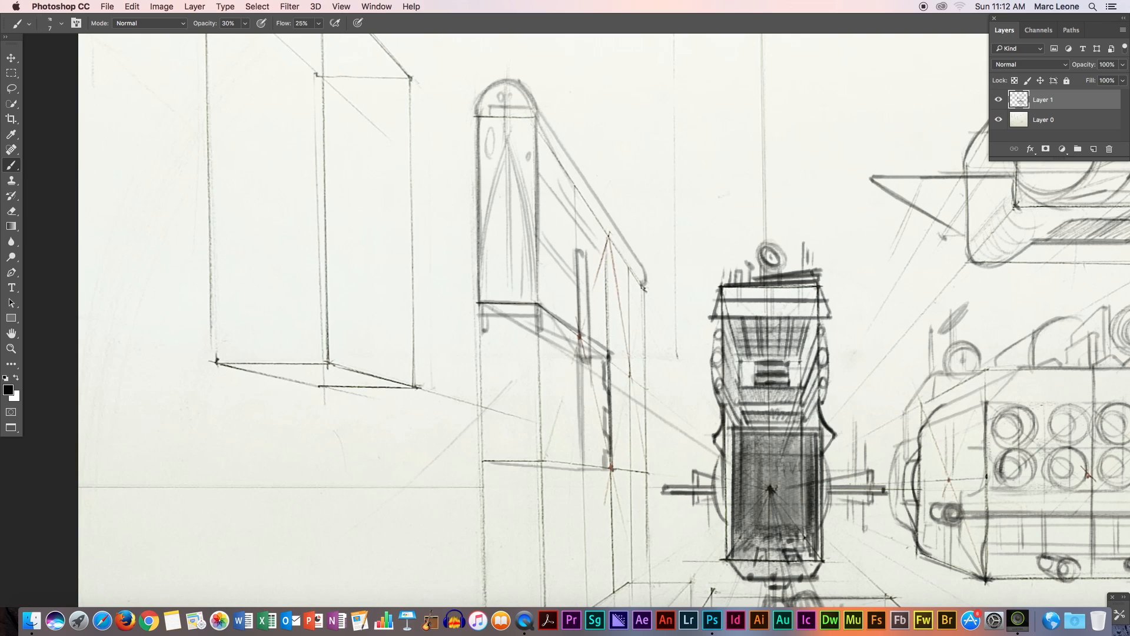
Add cross bars between the support column's edges like ladder rungs, and reinforce its inner vertical edge
mouse_move(607, 389)
mouse_down()
mouse_move(578, 389)
mouse_move(578, 364)
mouse_up()
mouse_move(608, 410)
mouse_down()
mouse_move(569, 410)
mouse_move(585, 433)
mouse_move(574, 407)
mouse_up()
mouse_move(578, 361)
mouse_down()
mouse_move(580, 467)
mouse_move(582, 435)
mouse_up()
mouse_move(609, 387)
mouse_down()
mouse_move(583, 387)
mouse_move(584, 407)
mouse_move(606, 390)
mouse_up()
drag(584, 453, 606, 431)
mouse_move(580, 365)
mouse_down()
mouse_move(581, 470)
mouse_move(607, 466)
mouse_move(584, 468)
mouse_up()
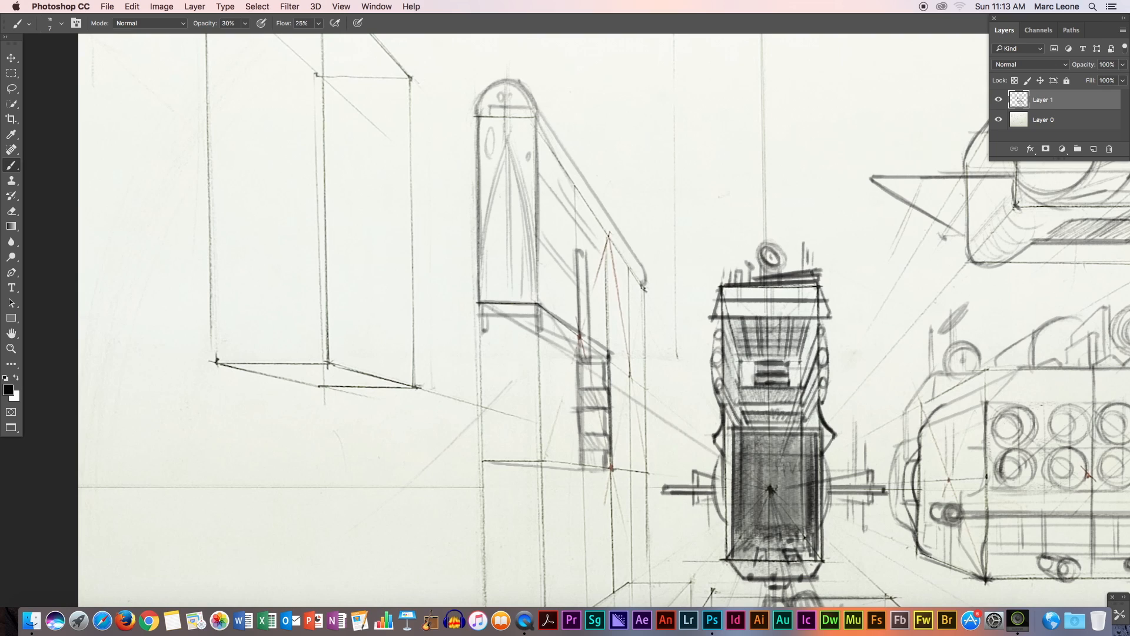
Draw small posts at the corners of the lower level's line and a horizontal tube with rounded ends across it
mouse_move(613, 469)
mouse_down()
mouse_move(544, 462)
mouse_move(602, 467)
mouse_up()
mouse_move(482, 457)
mouse_down()
mouse_move(482, 434)
mouse_move(487, 459)
mouse_move(542, 454)
mouse_up()
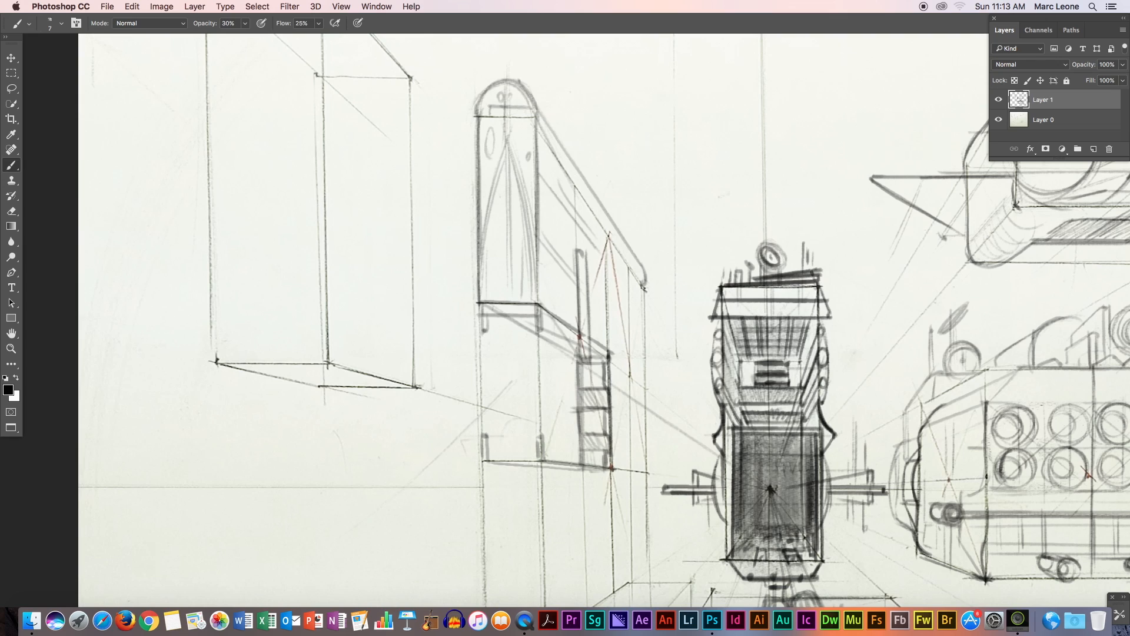
drag(508, 436, 538, 435)
drag(454, 439, 551, 438)
drag(453, 455, 570, 454)
mouse_move(468, 436)
mouse_down()
mouse_move(452, 453)
mouse_move(473, 436)
mouse_move(501, 451)
mouse_move(543, 433)
mouse_move(512, 455)
mouse_up()
mouse_move(514, 434)
mouse_down()
mouse_move(538, 428)
mouse_move(576, 446)
mouse_move(564, 454)
mouse_move(595, 448)
mouse_up()
mouse_move(595, 449)
mouse_down()
mouse_move(568, 460)
mouse_move(600, 460)
mouse_move(615, 443)
mouse_up()
drag(580, 463, 622, 446)
mouse_move(572, 439)
mouse_down()
mouse_move(621, 441)
mouse_move(552, 454)
mouse_move(583, 462)
mouse_move(606, 440)
mouse_up()
mouse_move(586, 458)
mouse_down()
mouse_move(624, 439)
mouse_move(457, 436)
mouse_move(450, 452)
mouse_move(462, 439)
mouse_move(480, 447)
mouse_move(479, 437)
mouse_move(478, 453)
mouse_up()
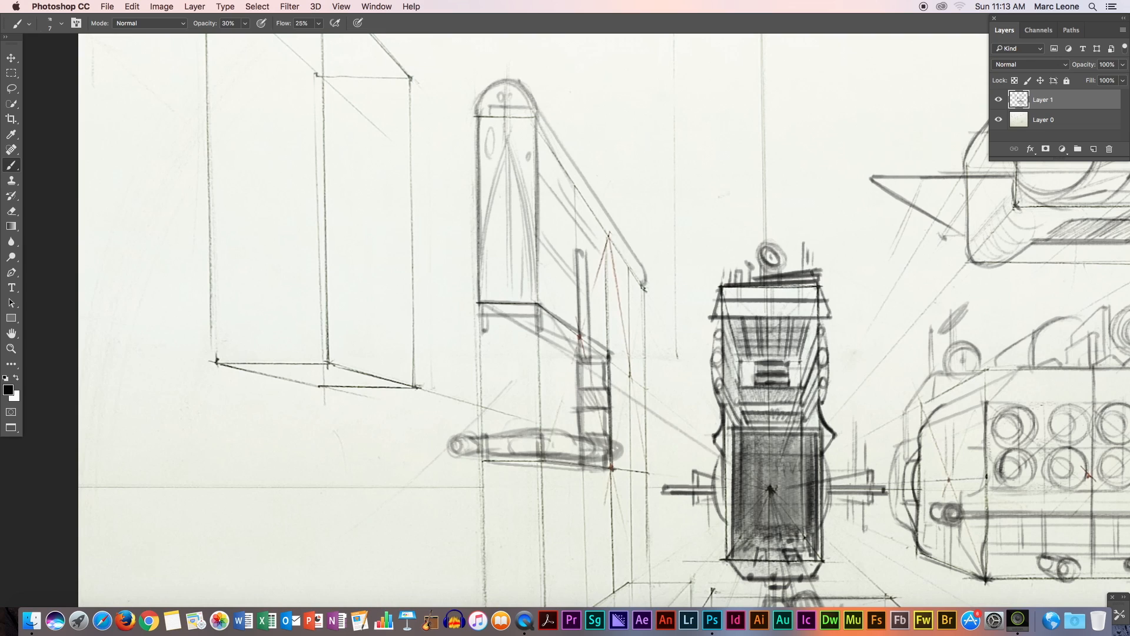
Draw the upper block's underside edges receding toward the support column and shade the strip beneath the side wall
mouse_move(488, 307)
mouse_down()
mouse_move(577, 360)
mouse_move(548, 344)
mouse_up()
drag(539, 302, 611, 347)
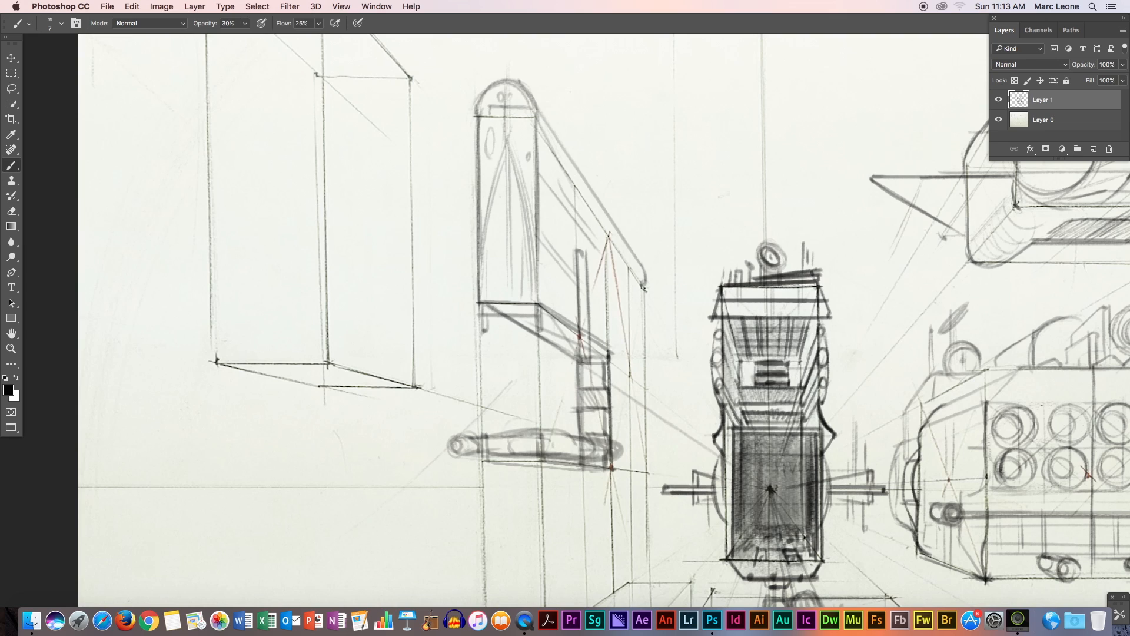
mouse_move(518, 311)
mouse_down()
mouse_move(552, 337)
mouse_move(561, 318)
mouse_move(580, 362)
mouse_move(595, 353)
mouse_up()
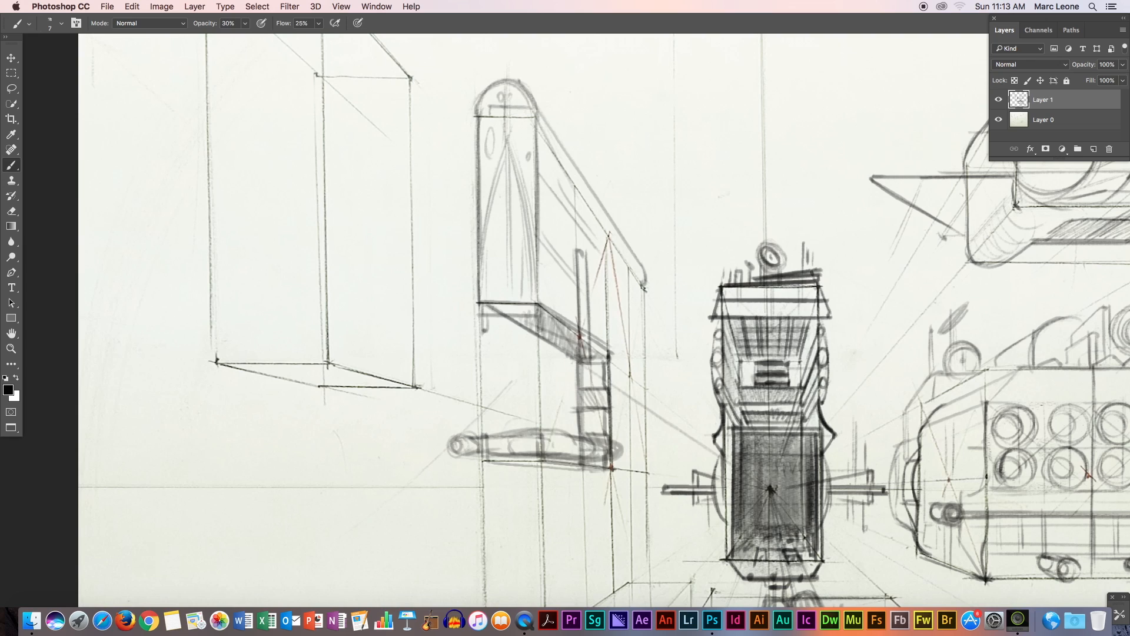
drag(547, 312, 615, 361)
mouse_move(579, 256)
mouse_down()
mouse_move(583, 328)
mouse_move(586, 273)
mouse_move(645, 285)
mouse_up()
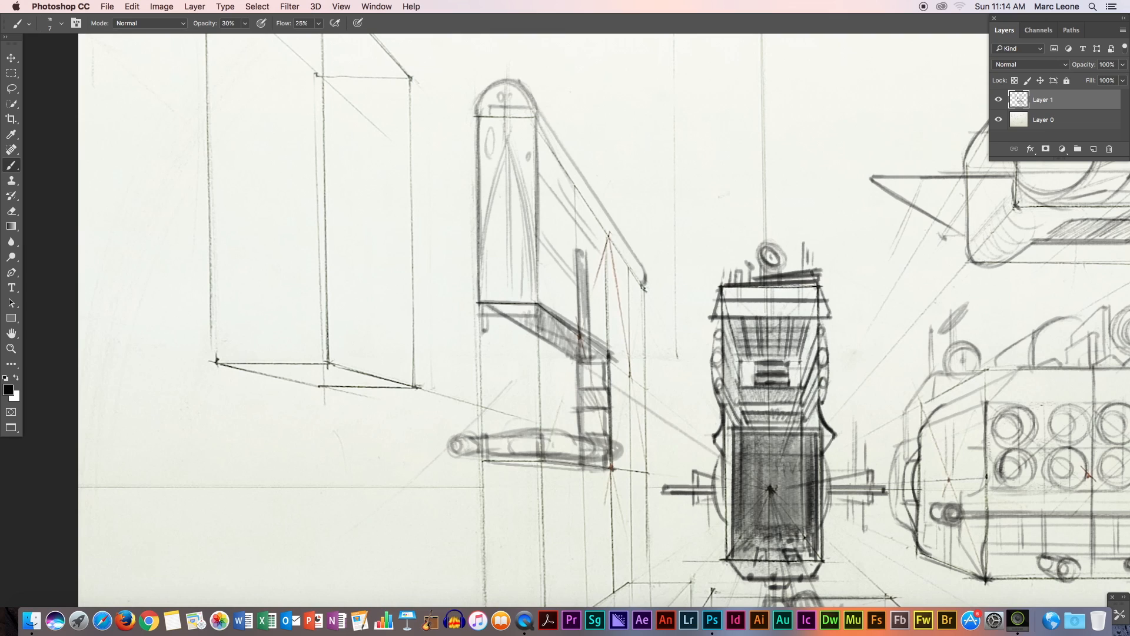
Sketch a bulging curved outline behind the tower's back edge, arcing down to the block's lower back corner
key(h)
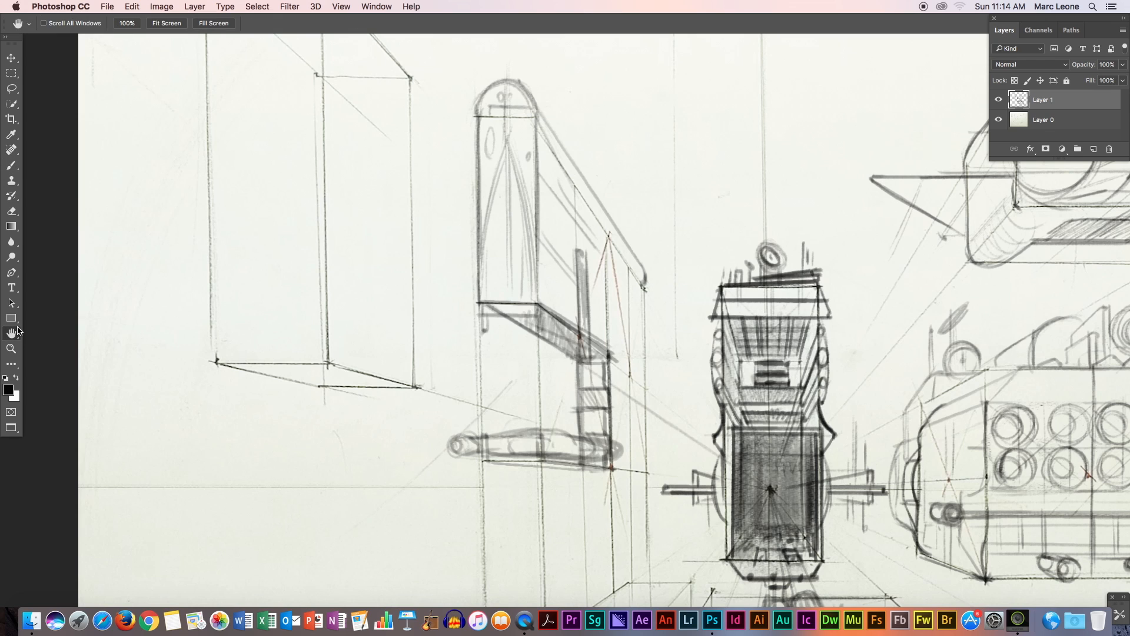
drag(757, 495, 737, 402)
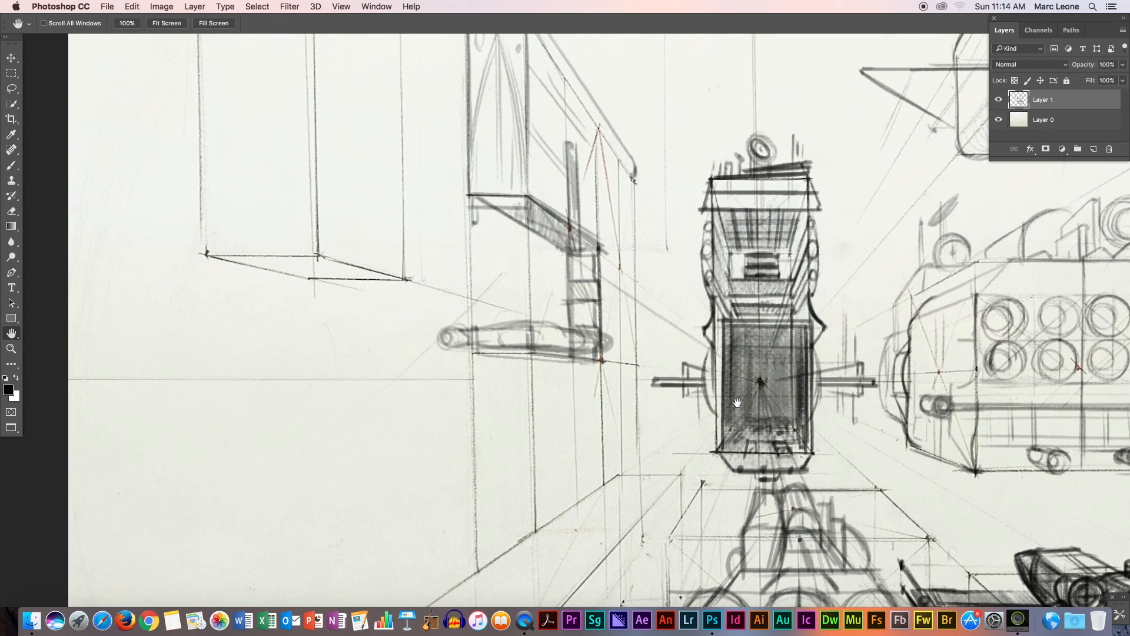
click(20, 166)
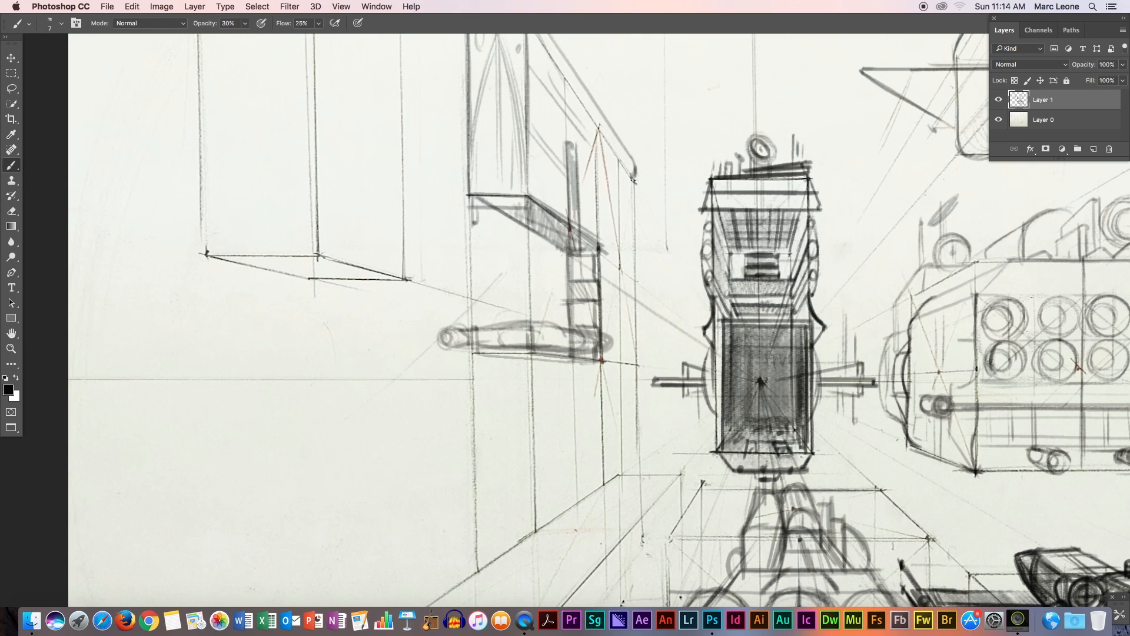
drag(635, 212, 675, 263)
drag(715, 409, 623, 463)
drag(634, 215, 671, 274)
drag(650, 236, 683, 321)
mouse_move(673, 270)
mouse_down()
mouse_move(683, 336)
mouse_move(668, 410)
mouse_up()
drag(680, 325, 656, 422)
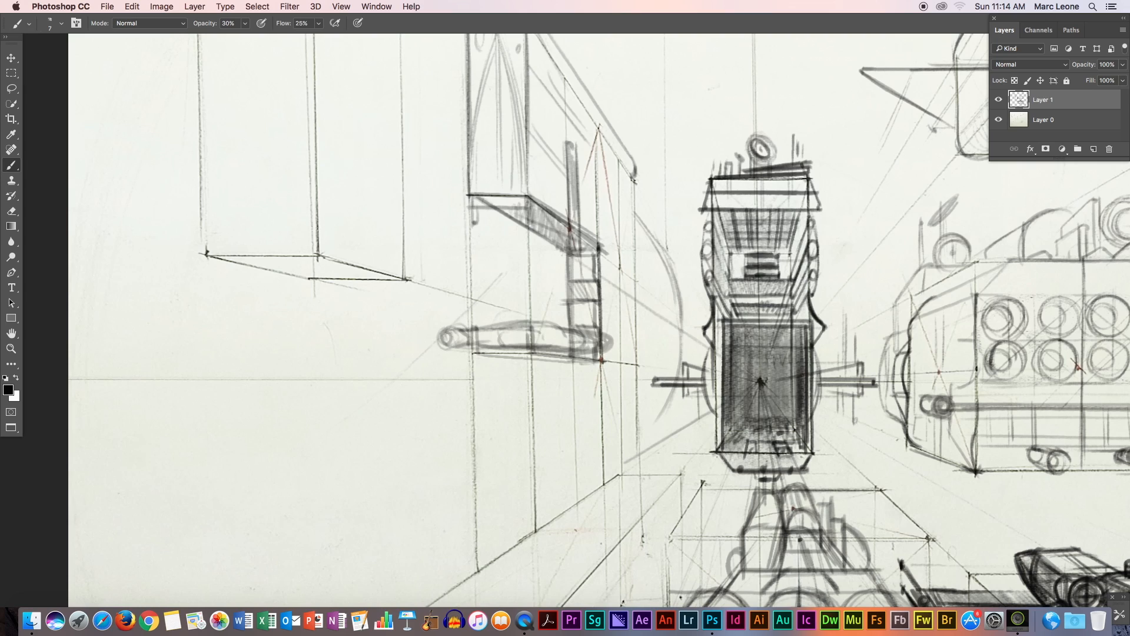
drag(680, 311, 651, 433)
drag(672, 388, 639, 453)
drag(639, 451, 641, 477)
mouse_move(634, 176)
mouse_down()
mouse_move(637, 224)
mouse_move(635, 212)
mouse_move(674, 270)
mouse_move(684, 359)
mouse_up()
drag(660, 411, 641, 441)
Draw three rounded engine pods stacked along the curved bulge behind the tower
mouse_move(647, 269)
mouse_down()
mouse_move(673, 299)
mouse_move(678, 284)
mouse_move(665, 283)
mouse_move(688, 308)
mouse_move(663, 318)
mouse_move(656, 289)
mouse_move(669, 296)
mouse_move(656, 311)
mouse_up()
mouse_move(642, 266)
mouse_down()
mouse_move(664, 292)
mouse_move(655, 286)
mouse_up()
mouse_move(683, 288)
mouse_down()
mouse_move(681, 317)
mouse_move(659, 323)
mouse_up()
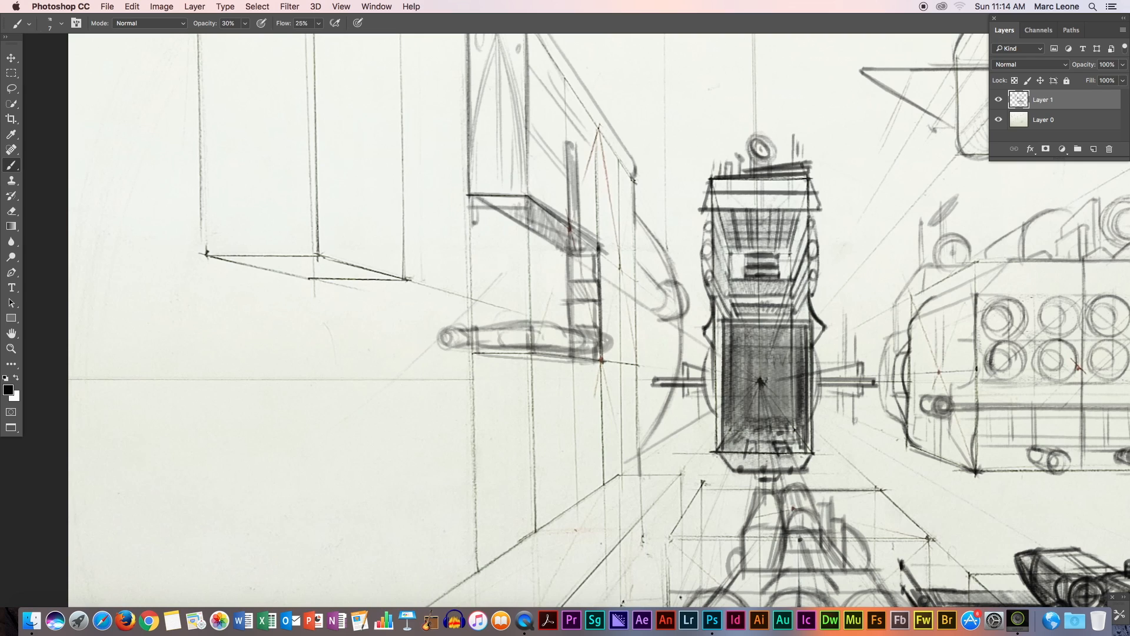
mouse_move(684, 282)
mouse_down()
mouse_move(674, 315)
mouse_move(641, 341)
mouse_move(651, 336)
mouse_up()
mouse_move(651, 336)
mouse_down()
mouse_move(663, 342)
mouse_move(655, 353)
mouse_move(677, 333)
mouse_move(684, 360)
mouse_move(671, 371)
mouse_move(648, 341)
mouse_move(665, 373)
mouse_move(664, 331)
mouse_up()
drag(662, 331, 646, 359)
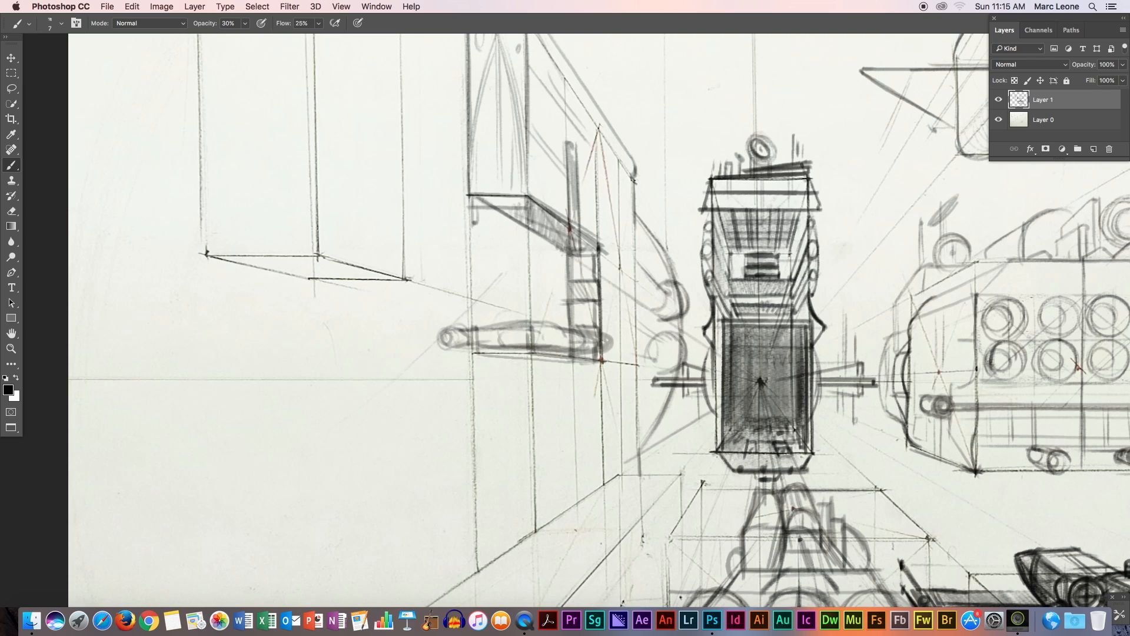
drag(635, 432, 671, 394)
mouse_move(678, 401)
mouse_down()
mouse_move(669, 424)
mouse_move(648, 396)
mouse_move(668, 422)
mouse_up()
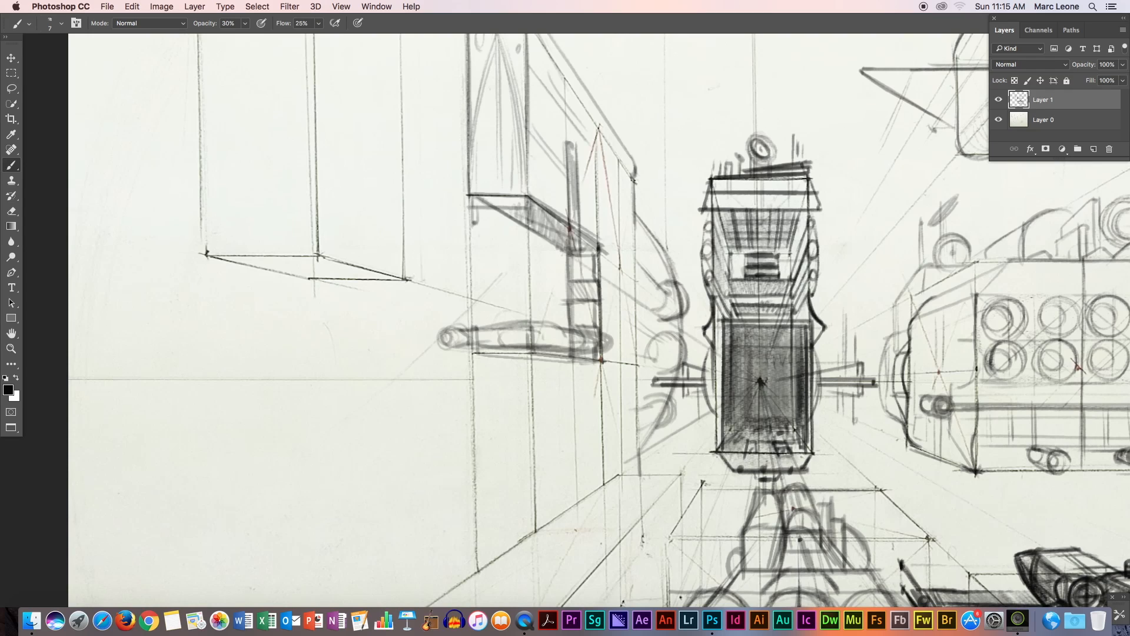
Shade the inner openings of the three rounded pods and reinforce the top pod's rim
mouse_move(660, 291)
mouse_down()
mouse_move(674, 283)
mouse_move(679, 305)
mouse_move(664, 313)
mouse_move(675, 285)
mouse_move(674, 300)
mouse_move(668, 286)
mouse_move(661, 300)
mouse_up()
drag(656, 310, 667, 293)
drag(661, 359, 665, 342)
mouse_move(659, 358)
mouse_down()
mouse_move(658, 333)
mouse_move(677, 357)
mouse_move(658, 366)
mouse_move(675, 341)
mouse_move(664, 344)
mouse_move(648, 407)
mouse_up()
drag(659, 402, 661, 425)
mouse_move(659, 401)
mouse_down()
mouse_move(645, 409)
mouse_move(664, 417)
mouse_up()
drag(666, 408, 667, 421)
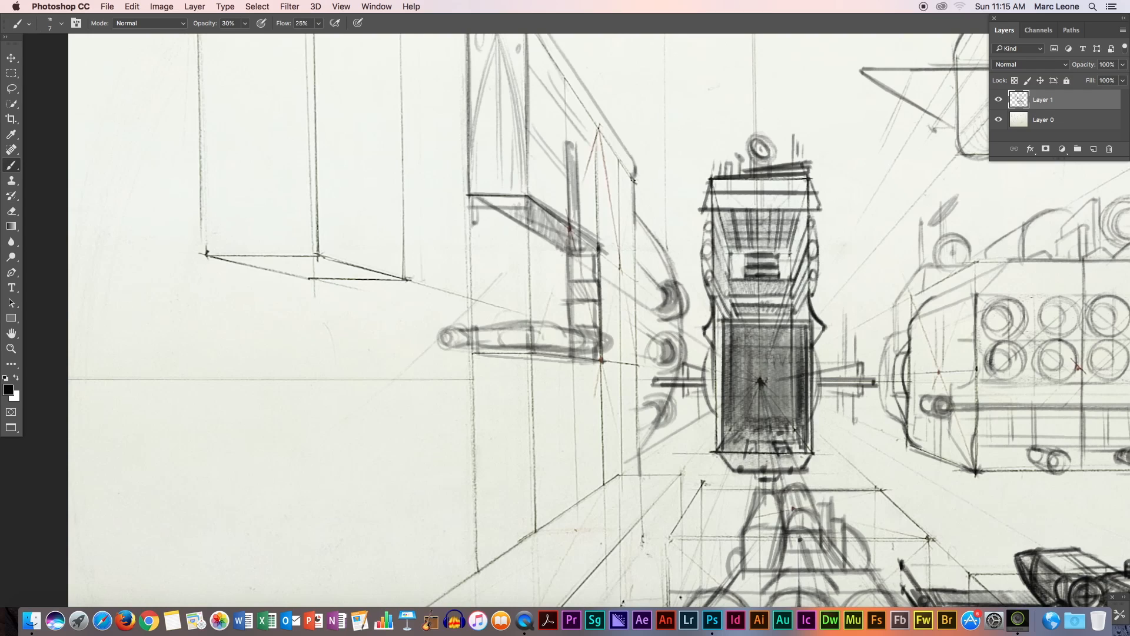
drag(671, 278, 659, 301)
mouse_move(677, 280)
mouse_down()
mouse_move(685, 309)
mouse_move(653, 300)
mouse_move(685, 306)
mouse_up()
Darken the vertical edges of the lower block's front face and fill the face with diagonal hatching
drag(473, 352, 476, 526)
drag(532, 349, 535, 528)
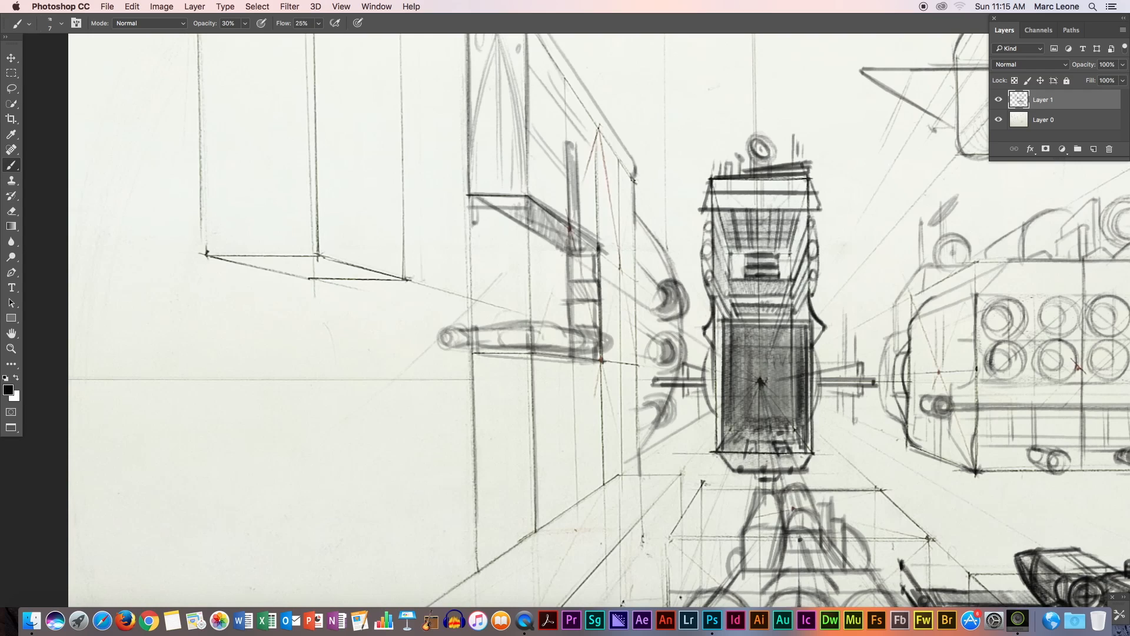
drag(472, 350, 474, 470)
mouse_move(508, 358)
mouse_down()
mouse_move(474, 392)
mouse_move(482, 420)
mouse_up()
drag(527, 386, 476, 450)
drag(532, 408, 479, 463)
drag(525, 499, 489, 529)
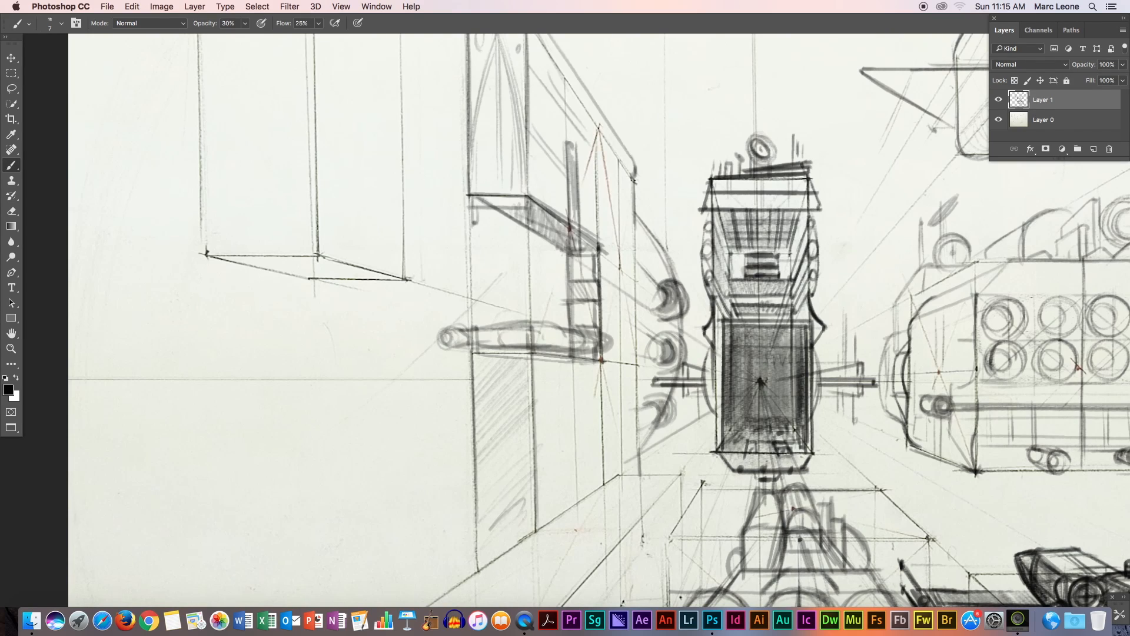
Draw two horizontal bands across the lower block's front face and carry them back along its side wall
mouse_move(467, 471)
mouse_down()
mouse_move(546, 472)
mouse_move(464, 476)
mouse_up()
drag(539, 409, 466, 408)
drag(475, 469, 468, 474)
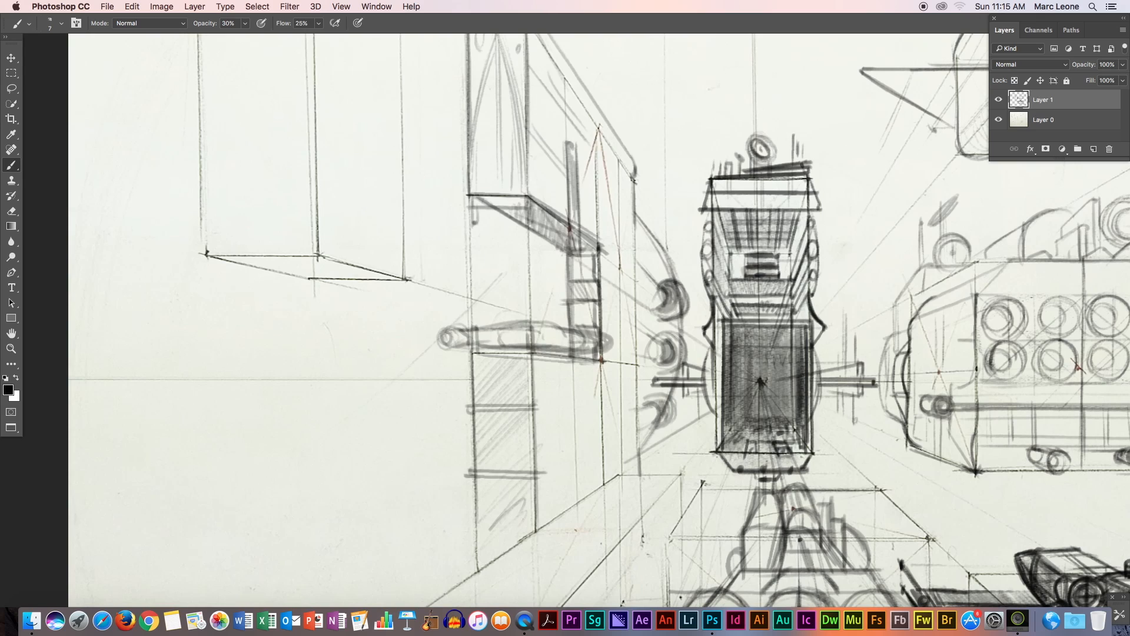
mouse_move(650, 396)
mouse_down()
mouse_move(552, 402)
mouse_move(637, 394)
mouse_up()
mouse_move(560, 467)
mouse_down()
mouse_move(672, 439)
mouse_move(547, 467)
mouse_up()
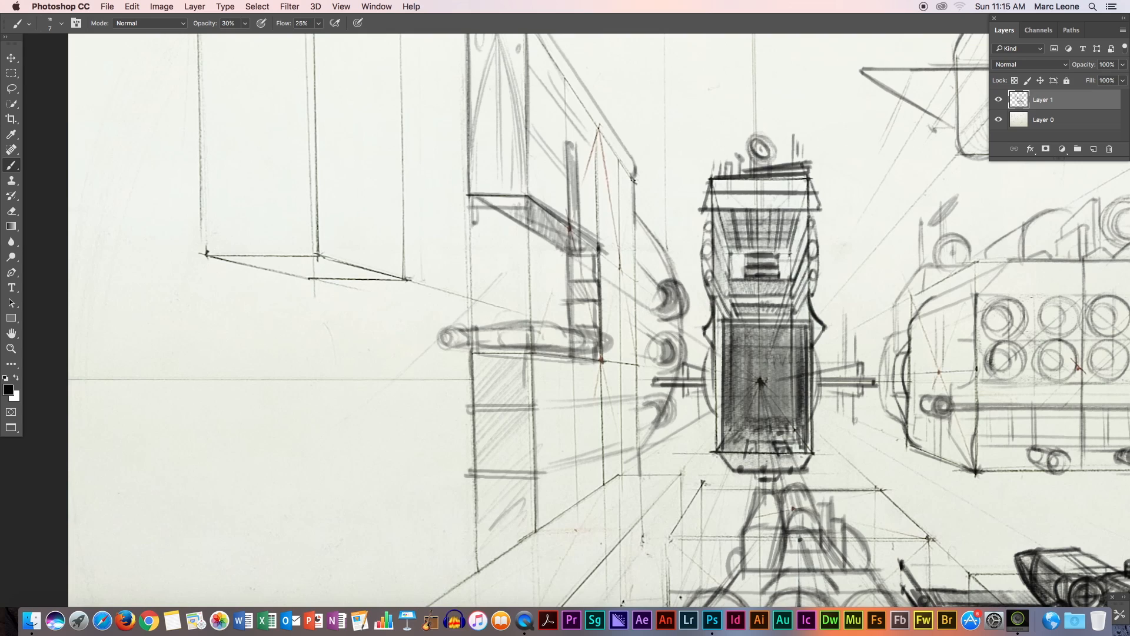
Reinforce the upper block's underside edge and shade the gap between the tower's back edge and the rounded pods
drag(498, 210, 568, 248)
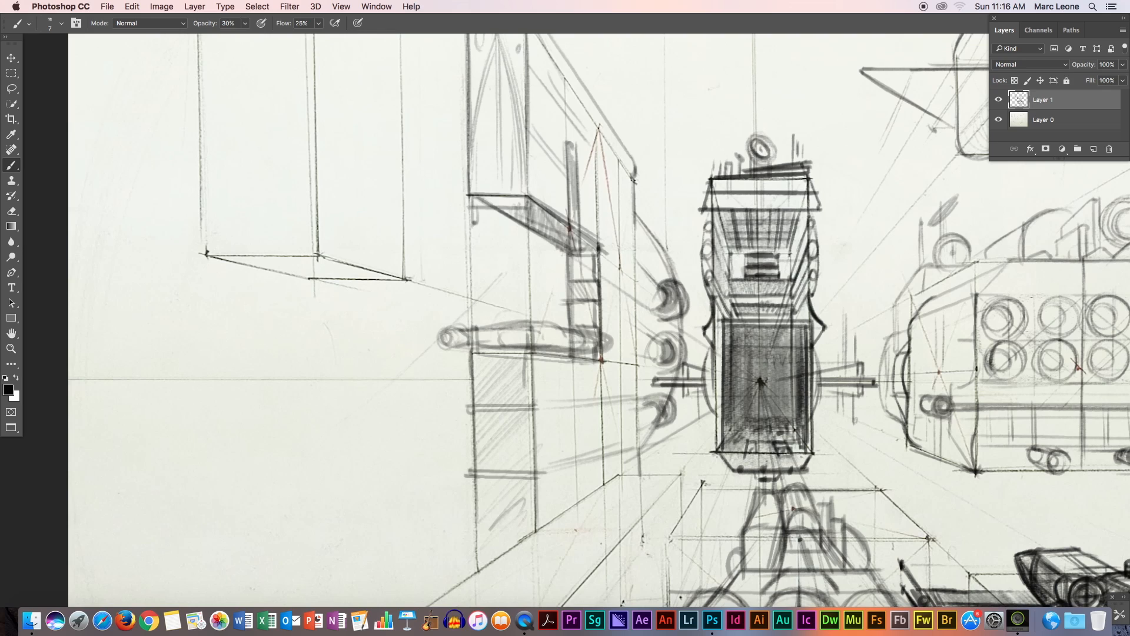
drag(640, 424, 655, 429)
drag(646, 224, 641, 396)
drag(648, 355, 646, 440)
mouse_move(670, 386)
mouse_down()
mouse_move(673, 405)
mouse_move(650, 442)
mouse_up()
drag(654, 425, 641, 453)
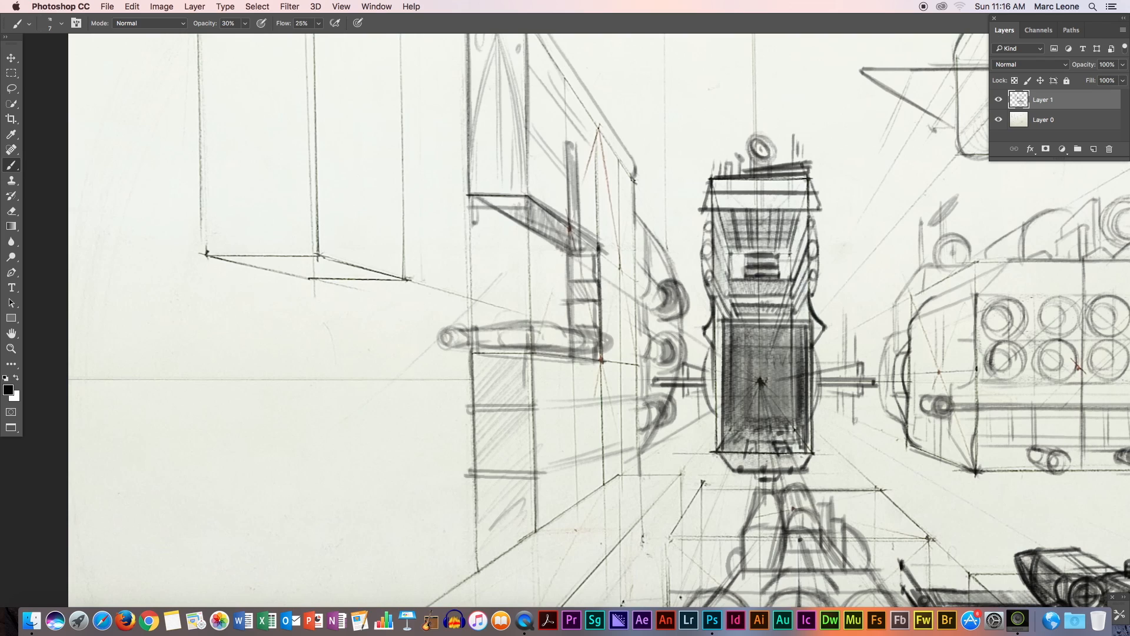
Thicken the tower's back vertical edge and darken the sloping roof edge leading up from it
mouse_move(627, 183)
mouse_down()
mouse_move(638, 467)
mouse_move(635, 301)
mouse_up()
drag(625, 171, 636, 479)
drag(633, 271, 638, 476)
drag(632, 201, 634, 272)
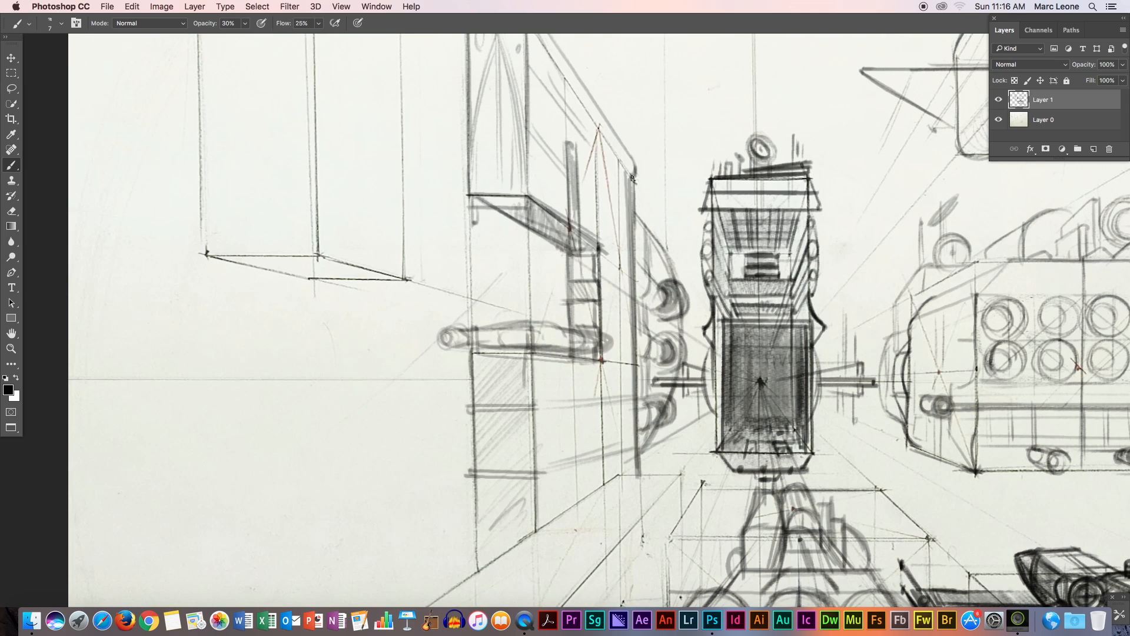
drag(634, 175, 535, 35)
Draw a narrow receding ledge along the base of the lower block's side wall
key(space)
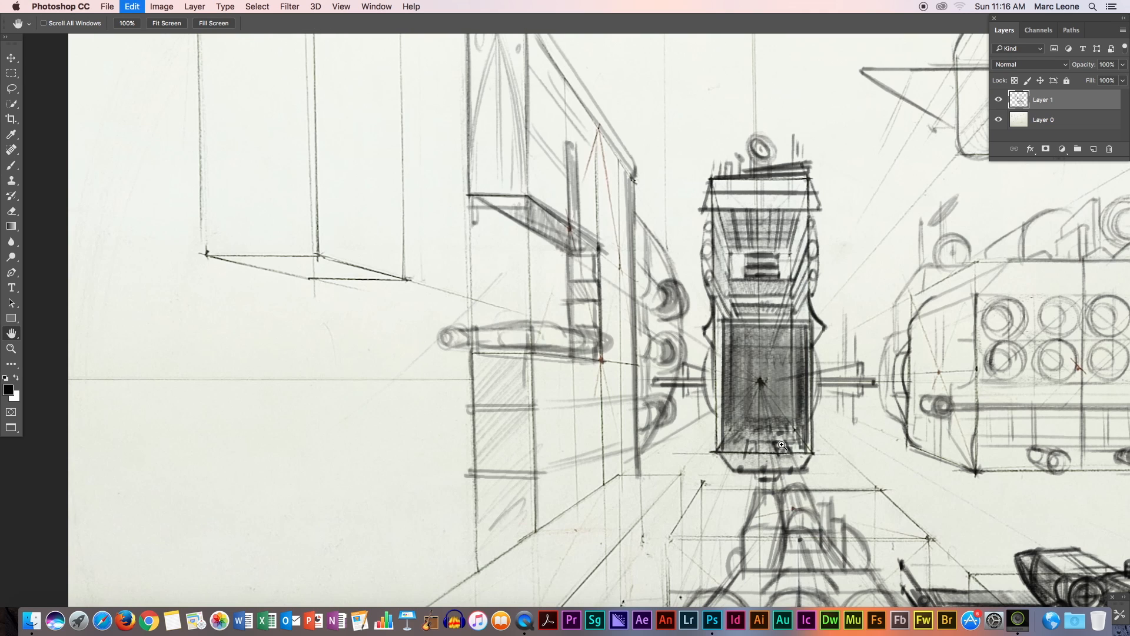
alt+click(781, 446)
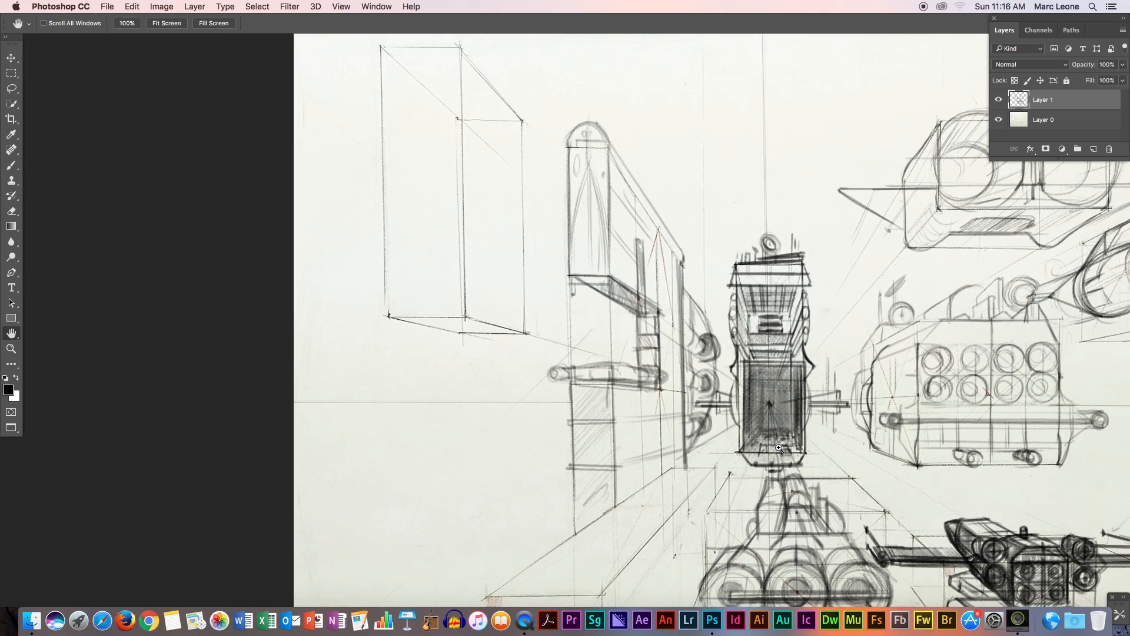
alt+click(779, 448)
drag(807, 443, 610, 313)
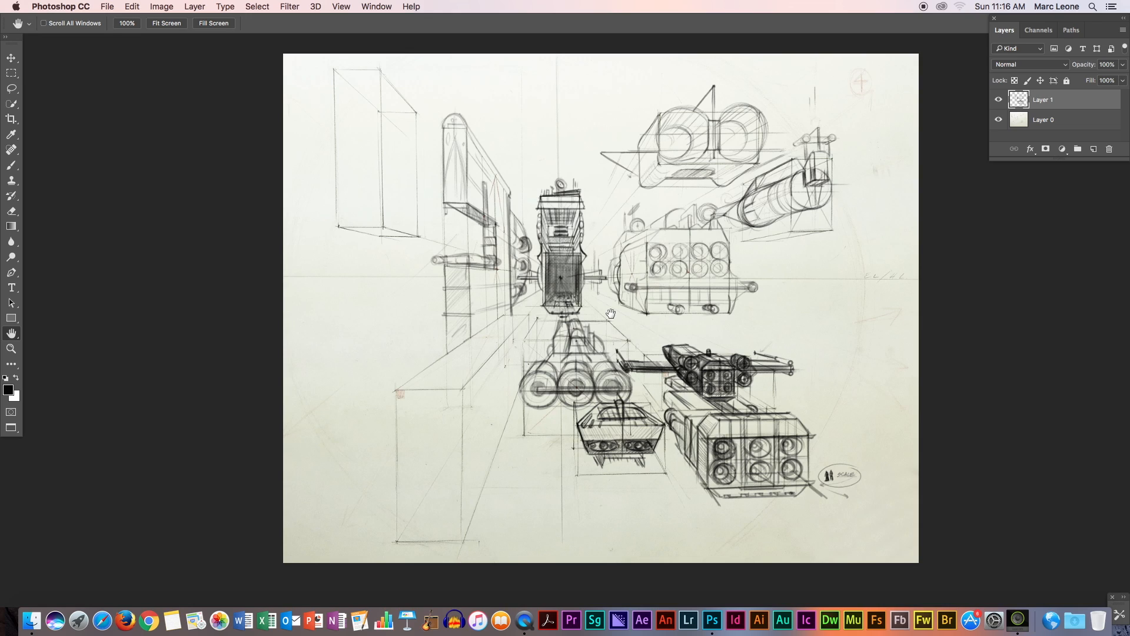
super+click(786, 393)
drag(788, 392, 810, 393)
mouse_move(555, 394)
mouse_down()
mouse_move(759, 406)
mouse_move(785, 392)
mouse_move(821, 405)
mouse_move(801, 433)
mouse_up()
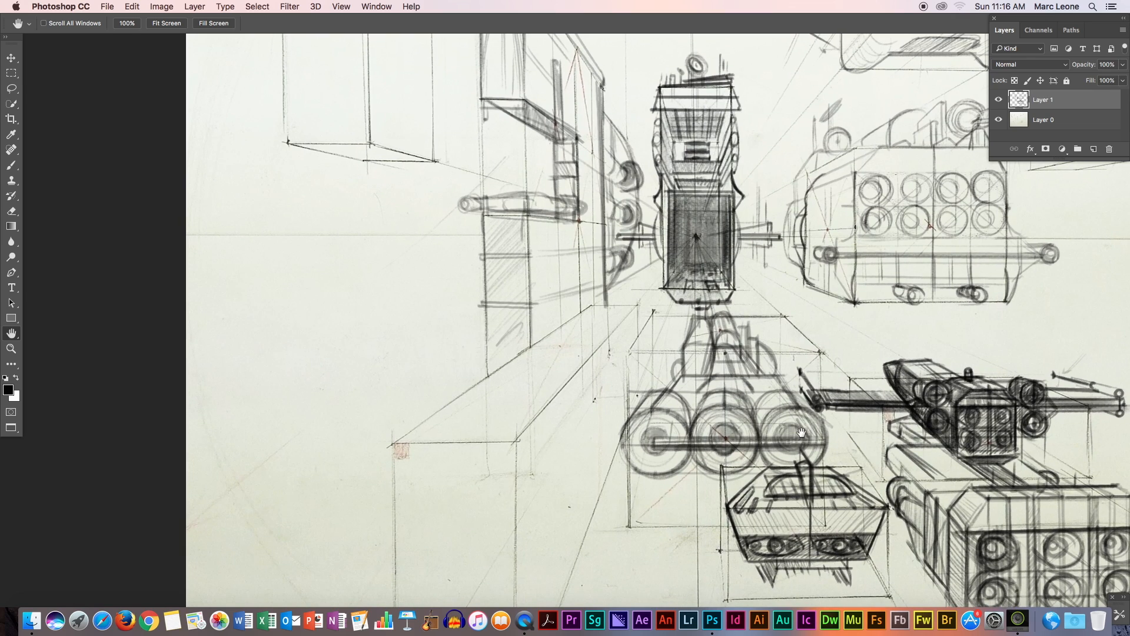
click(18, 159)
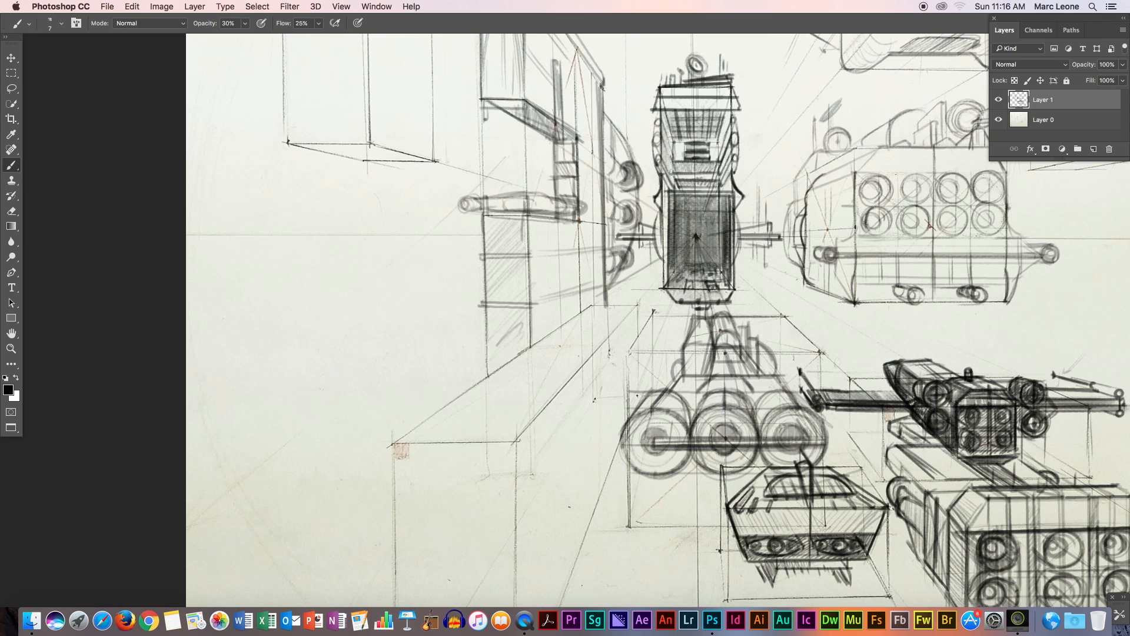
drag(540, 342, 522, 353)
drag(591, 298, 583, 304)
drag(591, 306, 551, 332)
mouse_move(591, 293)
mouse_down()
mouse_move(534, 328)
mouse_move(563, 312)
mouse_move(542, 323)
mouse_move(543, 337)
mouse_up()
drag(535, 329, 533, 342)
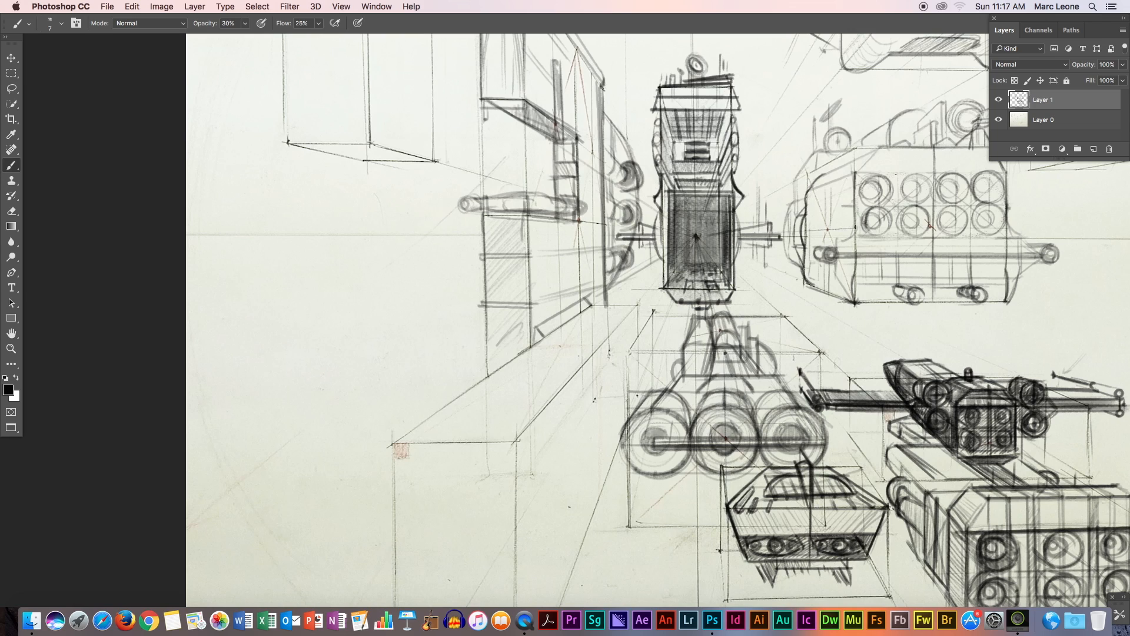
Draw upright edges from the ledge up the lower side wall to frame a recessed panel
drag(615, 278, 606, 293)
drag(538, 297, 537, 329)
drag(539, 279, 538, 316)
drag(585, 261, 585, 297)
drag(536, 237, 536, 321)
drag(586, 235, 586, 297)
drag(536, 238, 535, 322)
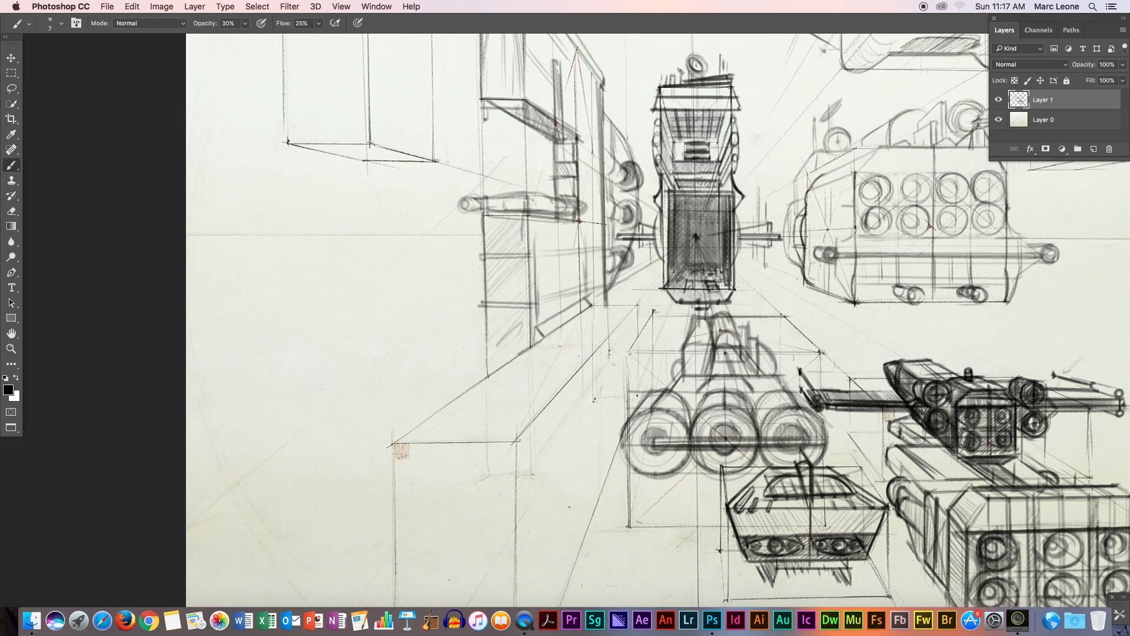
Add hatch marks along the base ledge and a vertical divider down the middle of the recessed panel
drag(535, 328, 535, 344)
drag(543, 327, 577, 313)
drag(558, 224, 559, 267)
drag(562, 226, 563, 294)
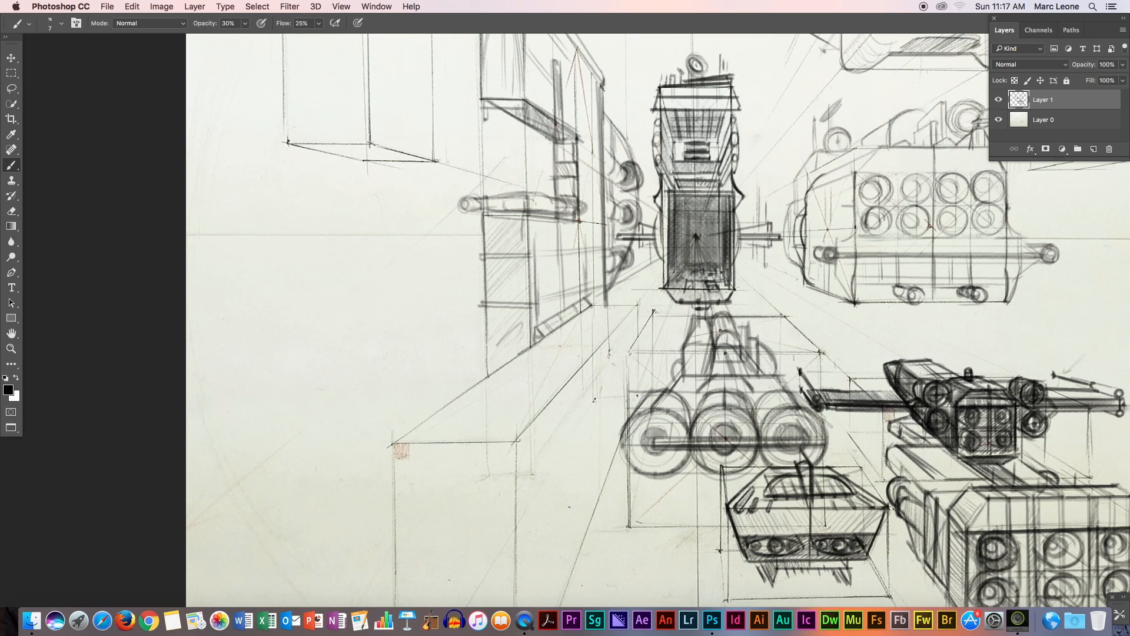
mouse_move(582, 312)
mouse_down()
mouse_move(556, 327)
mouse_move(545, 321)
mouse_up()
Outline a flat platform at the tower's base, extending outward past the front face, with a thin front edge
drag(630, 313, 527, 426)
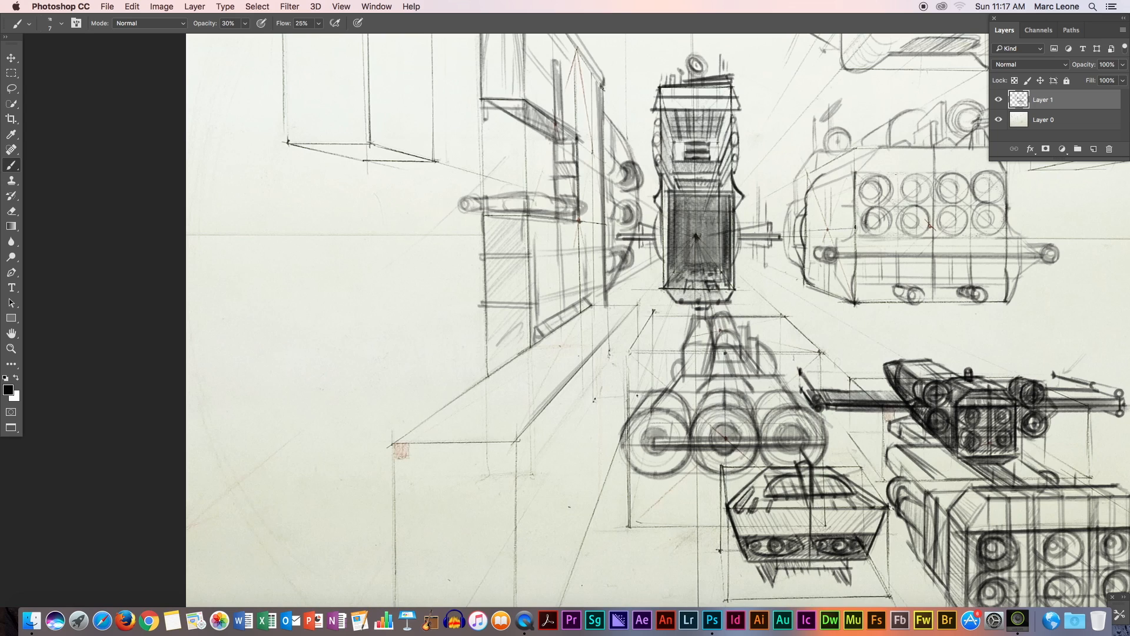
drag(528, 349, 485, 380)
mouse_move(392, 377)
mouse_down()
mouse_move(485, 376)
mouse_move(461, 374)
mouse_up()
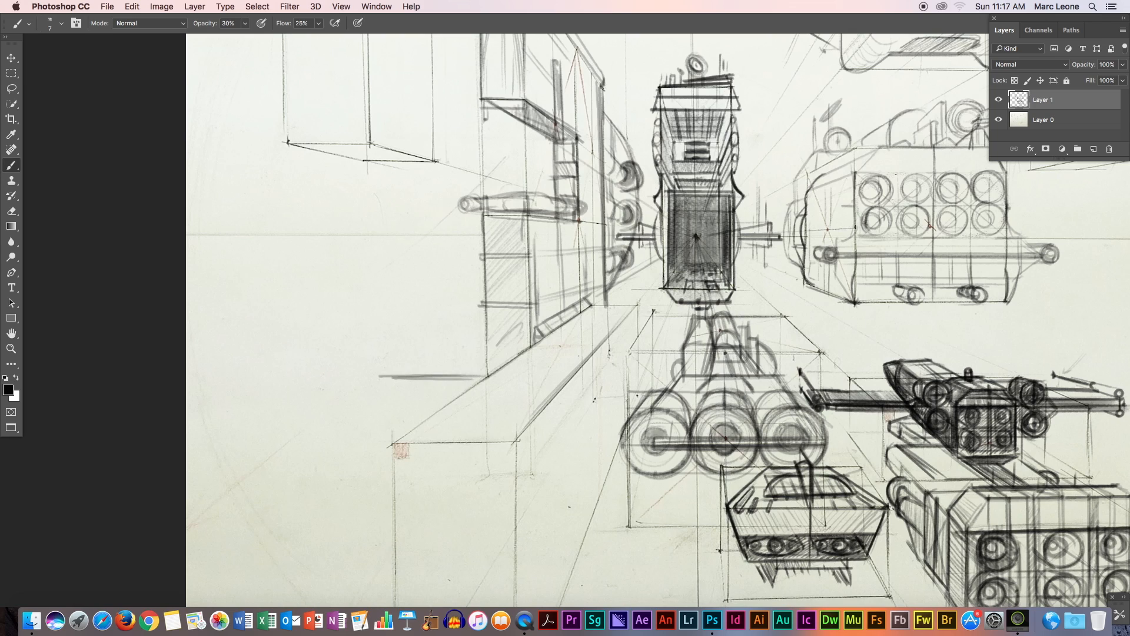
mouse_move(325, 417)
mouse_down()
mouse_move(401, 378)
mouse_move(372, 388)
mouse_up()
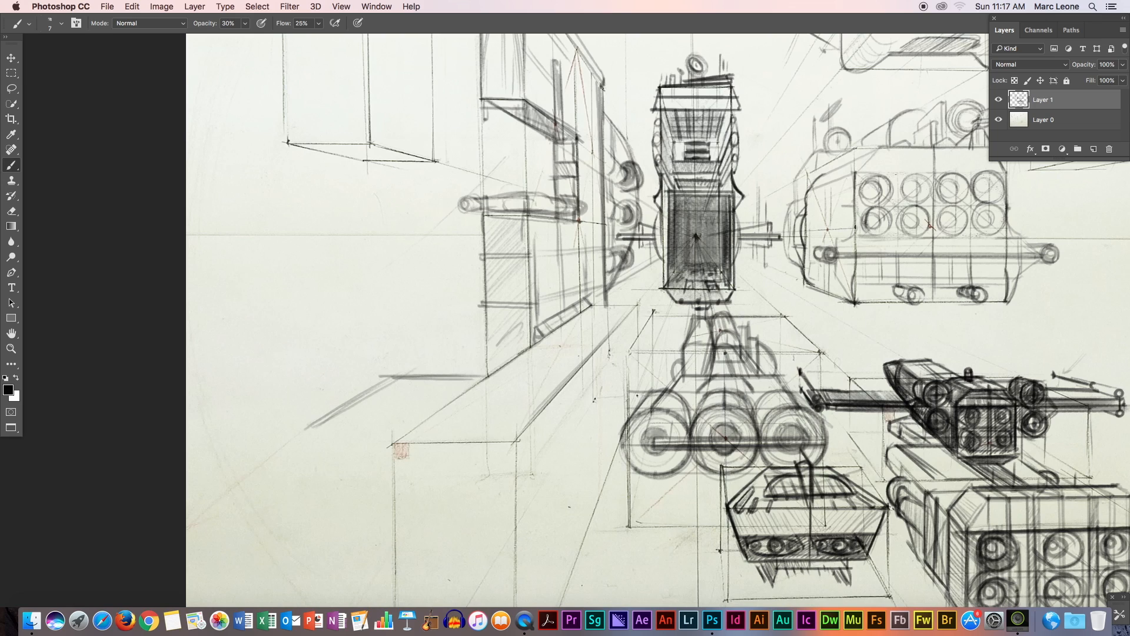
drag(515, 446, 300, 450)
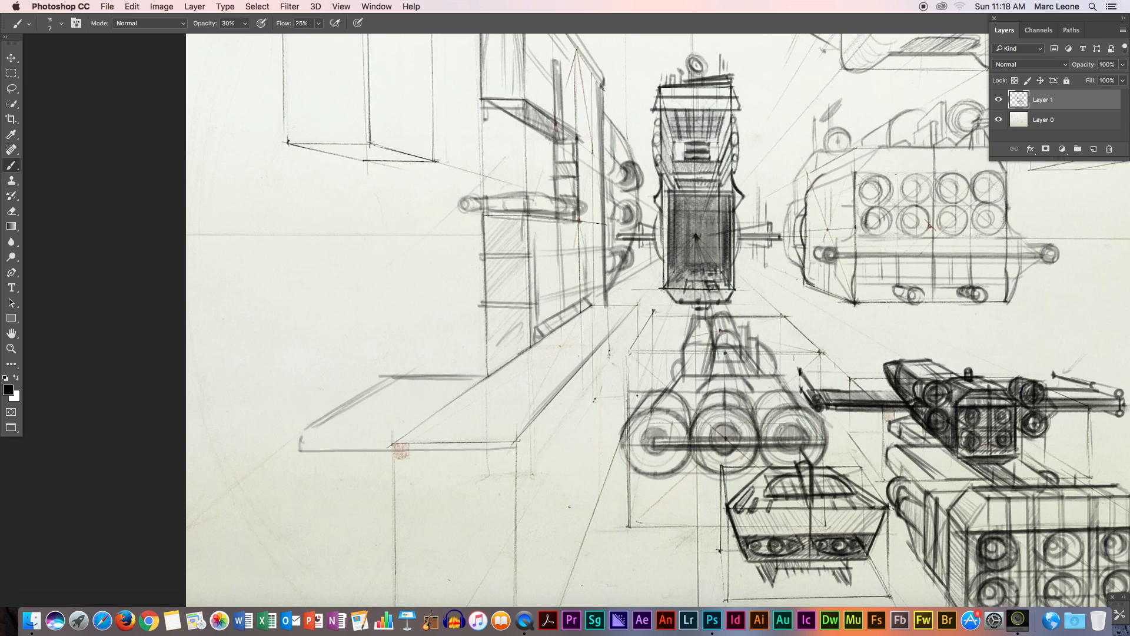
drag(507, 436, 314, 435)
drag(384, 435, 313, 436)
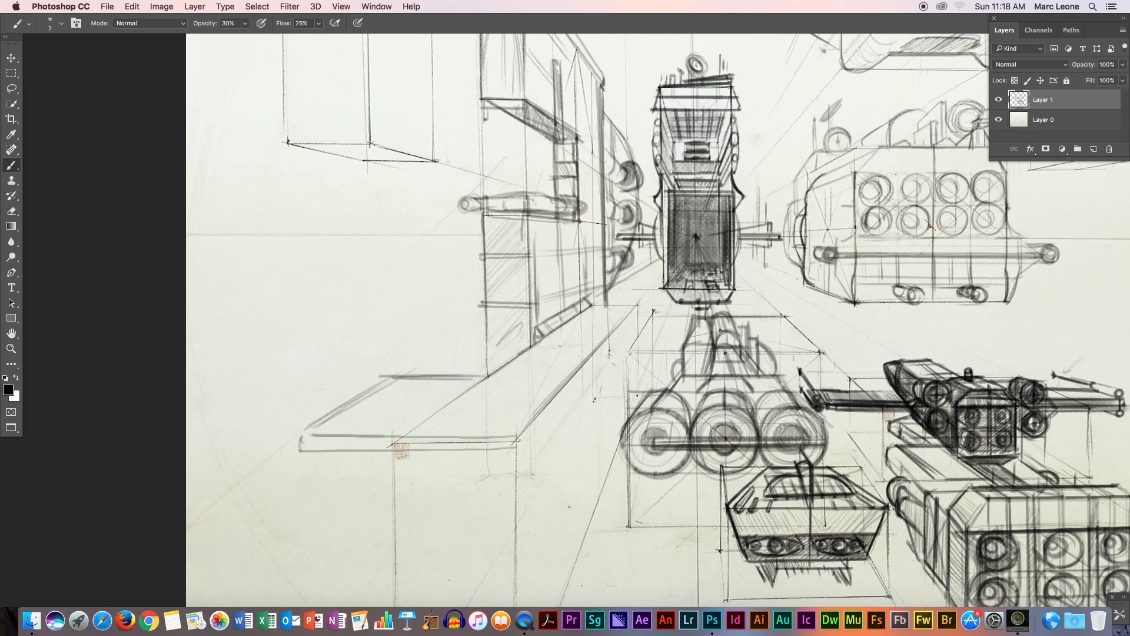
Add a diagonal brace under the platform's overhang, darken its outer edges, and trace its receding sides to a rounded far end
mouse_move(321, 447)
mouse_down()
mouse_move(393, 510)
mouse_move(392, 498)
mouse_up()
drag(508, 449, 307, 449)
drag(512, 435, 316, 436)
drag(456, 435, 396, 435)
mouse_move(307, 454)
mouse_down()
mouse_move(312, 429)
mouse_move(407, 369)
mouse_up()
drag(302, 433, 390, 378)
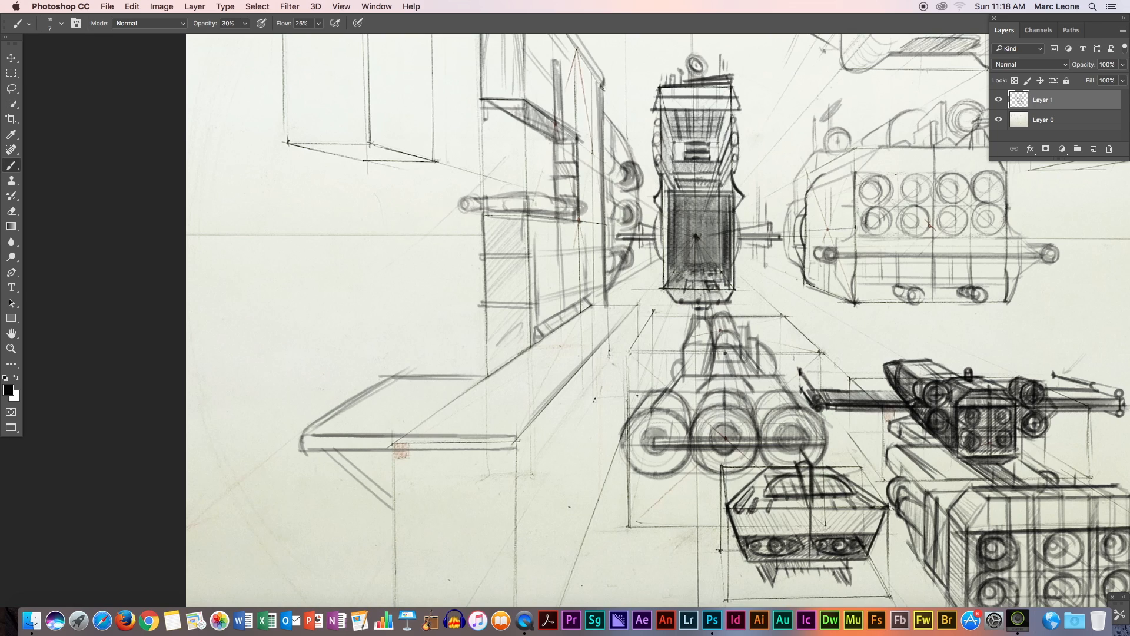
drag(465, 383, 557, 325)
mouse_move(518, 428)
mouse_down()
mouse_move(619, 324)
mouse_move(630, 294)
mouse_move(627, 307)
mouse_move(596, 303)
mouse_up()
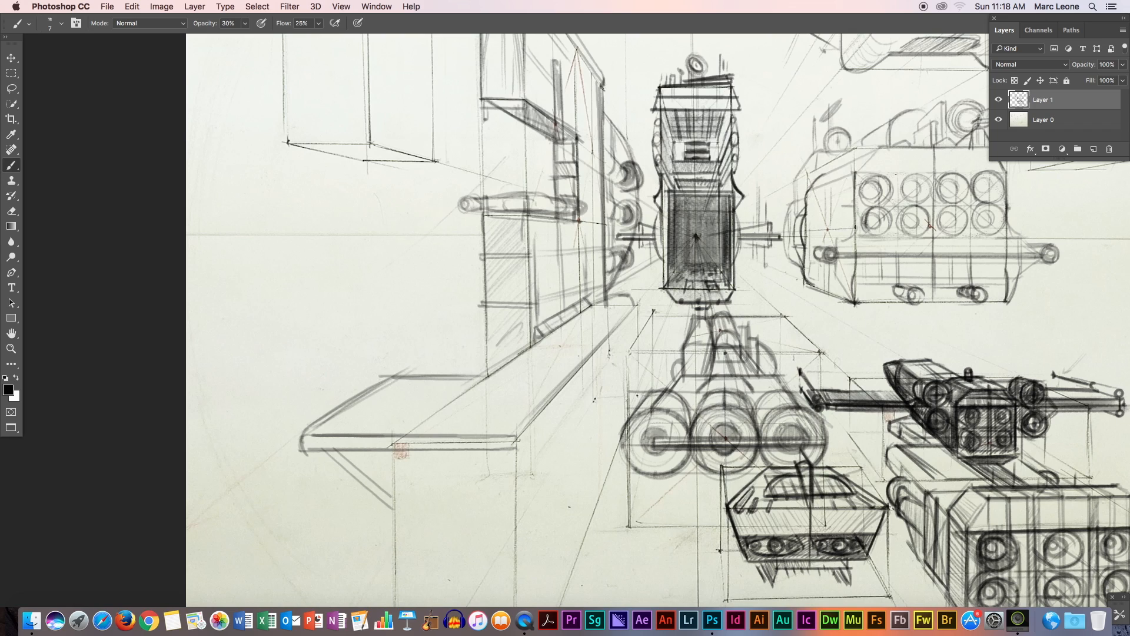
Sketch a small upright cylinder and a slanted block on the platform beside the tower's base
mouse_move(447, 336)
mouse_down()
mouse_move(448, 387)
mouse_move(461, 381)
mouse_up()
mouse_move(450, 326)
mouse_down()
mouse_move(468, 323)
mouse_move(449, 336)
mouse_move(493, 373)
mouse_up()
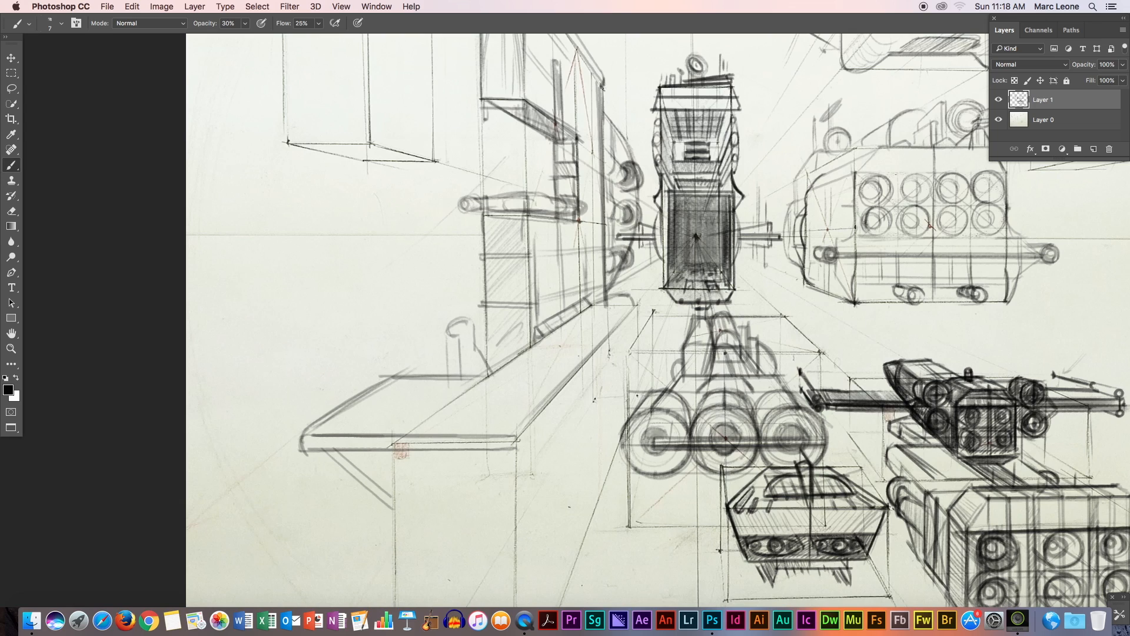
drag(466, 362, 483, 384)
drag(445, 329, 449, 381)
Strengthen the receding line where the tower meets the platform and add parallel perspective lines along the platform's top
drag(412, 431, 551, 332)
drag(504, 401, 607, 314)
drag(545, 361, 616, 301)
drag(478, 422, 602, 311)
drag(532, 346, 586, 309)
drag(427, 425, 531, 346)
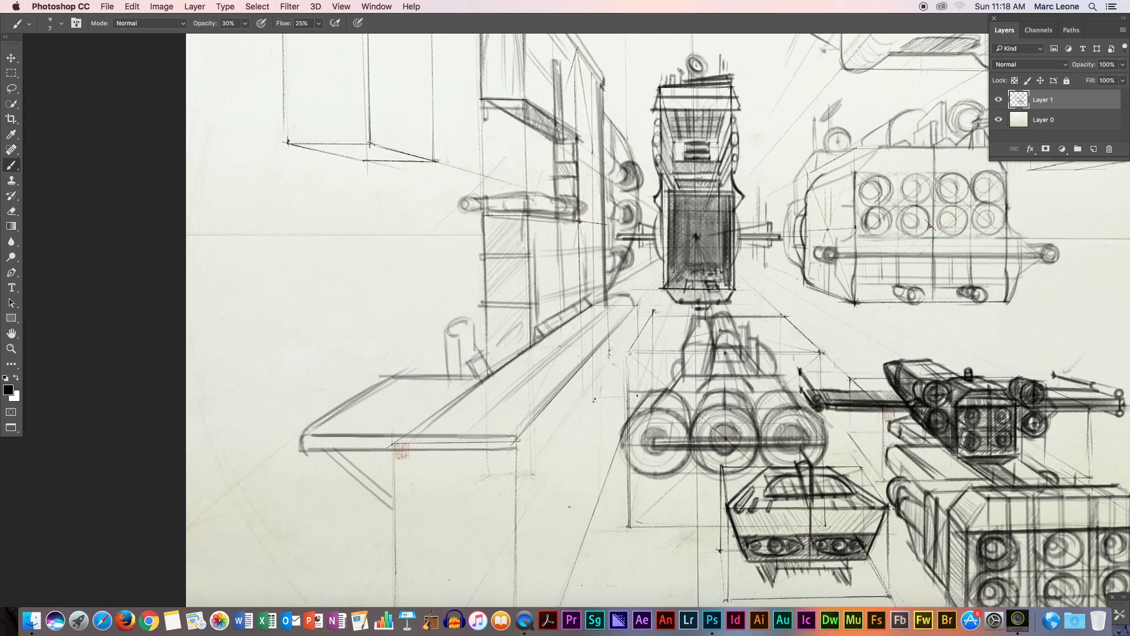
Outline a small boxy ship parked on the outer part of the platform and add round engines to its rear face
mouse_move(355, 361)
mouse_down()
mouse_move(395, 400)
mouse_move(357, 399)
mouse_move(436, 400)
mouse_up()
mouse_move(355, 358)
mouse_down()
mouse_move(440, 361)
mouse_move(438, 400)
mouse_up()
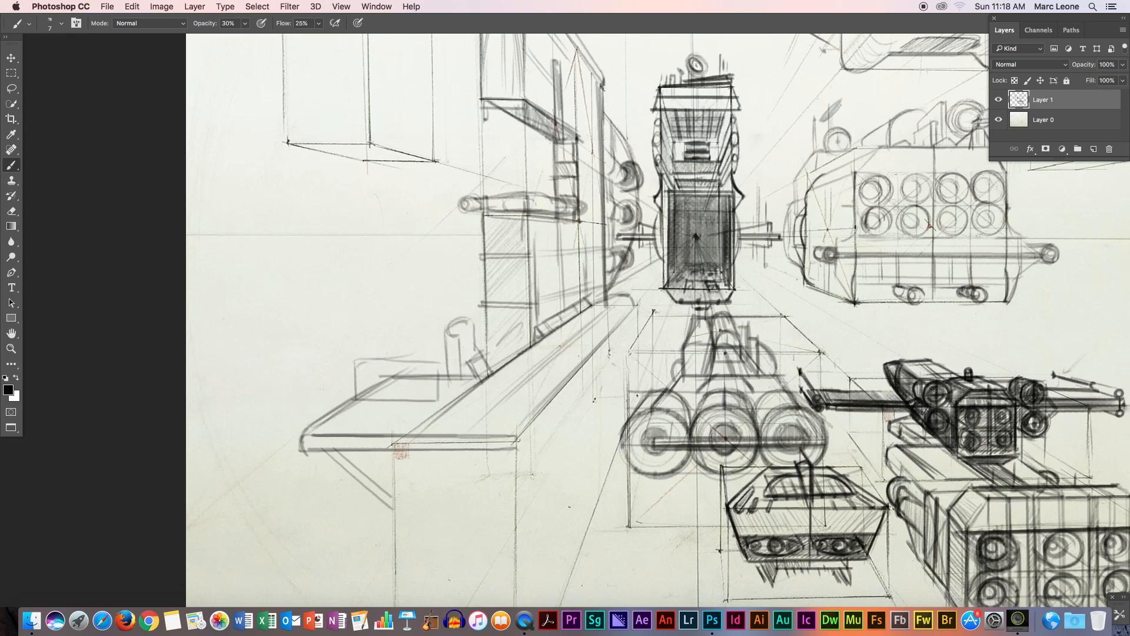
mouse_move(359, 354)
mouse_down()
mouse_move(382, 349)
mouse_move(359, 374)
mouse_move(415, 397)
mouse_up()
mouse_move(367, 361)
mouse_down()
mouse_move(358, 373)
mouse_move(368, 361)
mouse_move(370, 379)
mouse_move(391, 376)
mouse_up()
mouse_move(398, 387)
mouse_down()
mouse_move(391, 396)
mouse_move(416, 375)
mouse_up()
mouse_move(425, 389)
mouse_down()
mouse_move(421, 400)
mouse_move(430, 381)
mouse_up()
Add a side line and domed canopy to the parked ship, and restate the platform's receding edges
drag(328, 374, 467, 377)
mouse_move(401, 327)
mouse_down()
mouse_move(368, 349)
mouse_move(421, 329)
mouse_move(459, 373)
mouse_up()
drag(375, 357, 458, 329)
mouse_move(372, 346)
mouse_down()
mouse_move(448, 326)
mouse_move(462, 374)
mouse_up()
mouse_move(415, 424)
mouse_down()
mouse_move(498, 369)
mouse_move(487, 375)
mouse_up()
drag(529, 415, 634, 300)
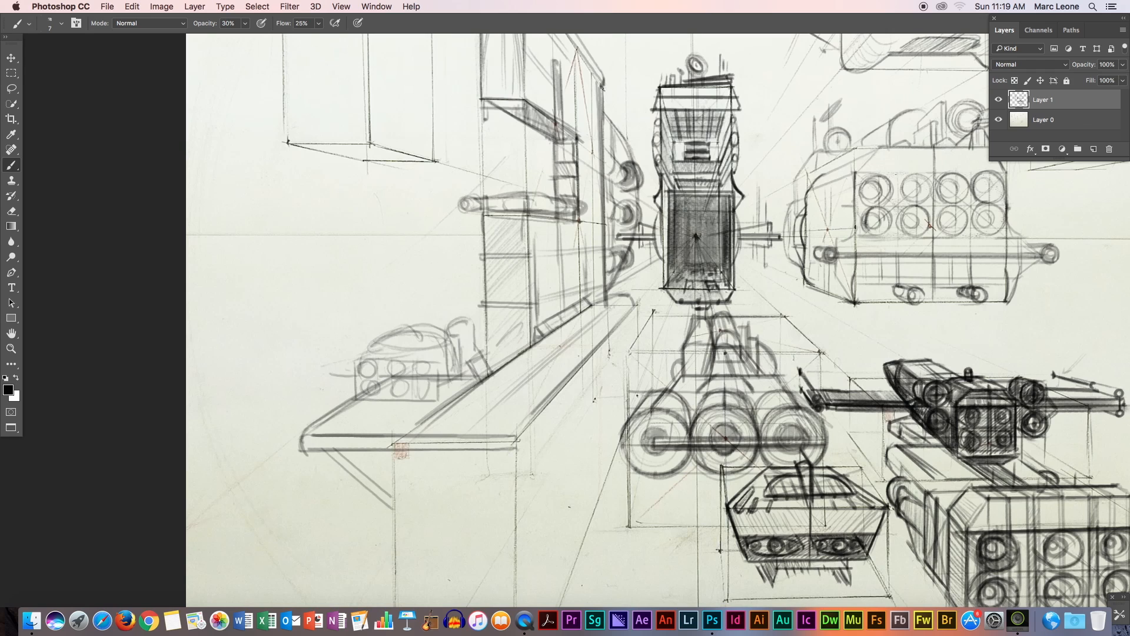
Raise the brush opacity to 52% and darken the vertical edges of the pillar box below the platform
key(super+space)
drag(835, 467, 803, 458)
mouse_move(851, 535)
mouse_down()
mouse_move(713, 431)
mouse_move(723, 457)
mouse_move(714, 467)
mouse_up()
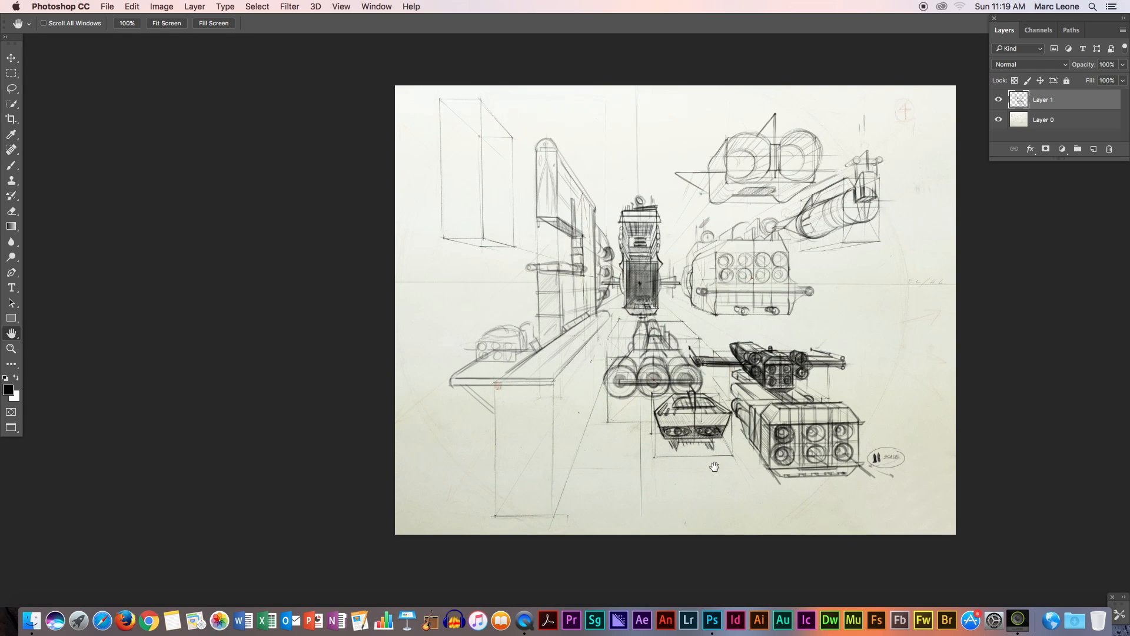
drag(834, 460, 863, 453)
drag(653, 417, 775, 367)
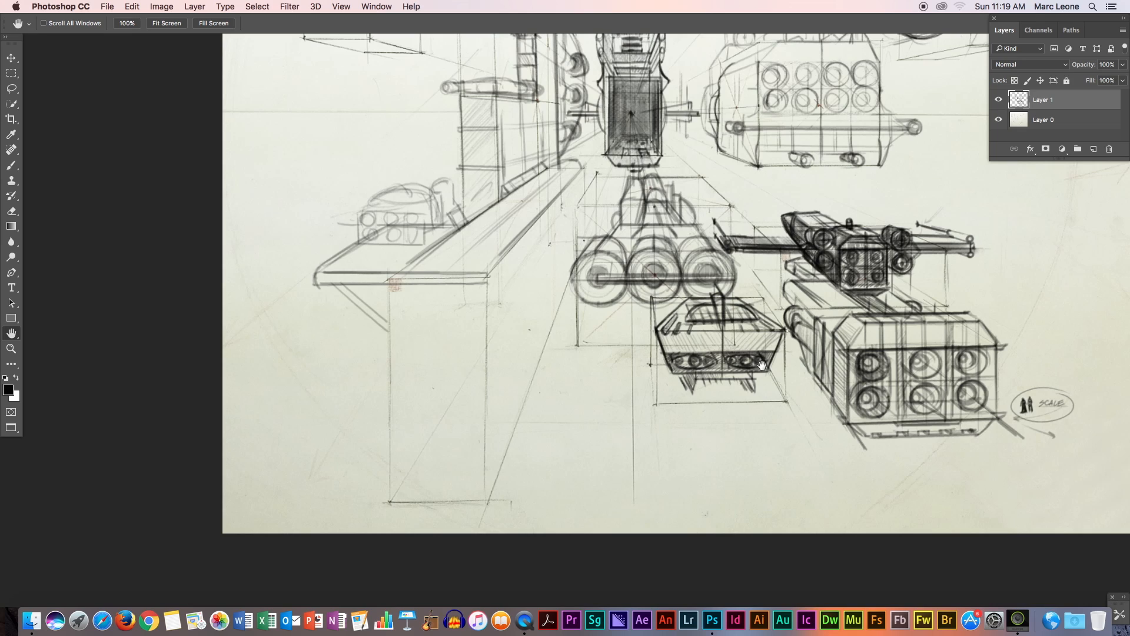
click(11, 165)
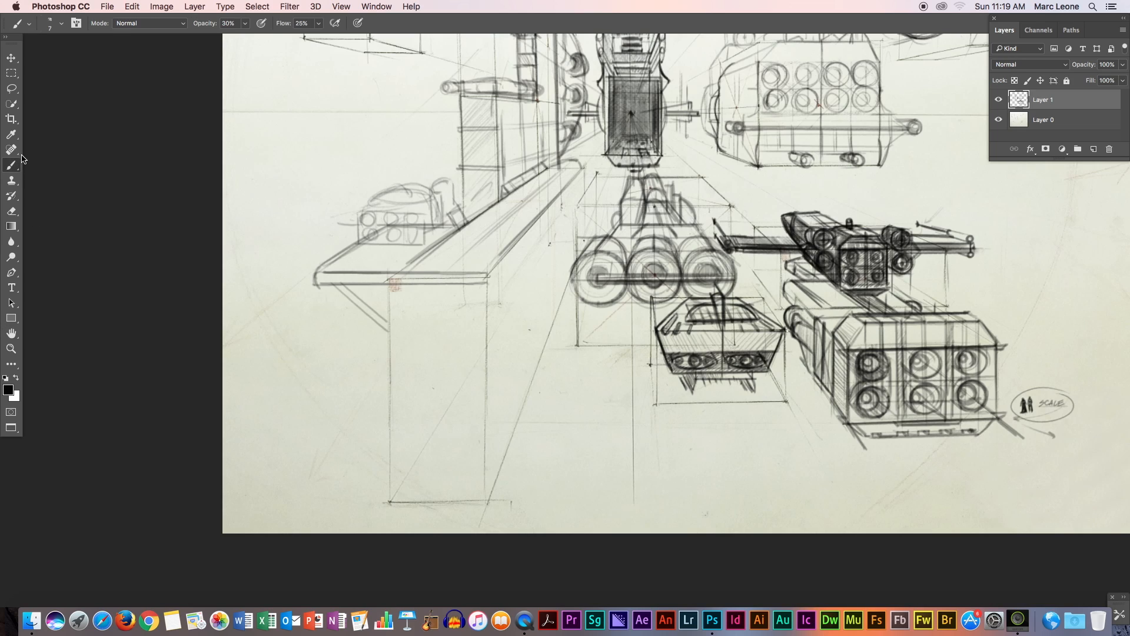
click(244, 25)
drag(248, 38, 260, 40)
click(599, 27)
drag(389, 282, 389, 443)
drag(486, 283, 486, 408)
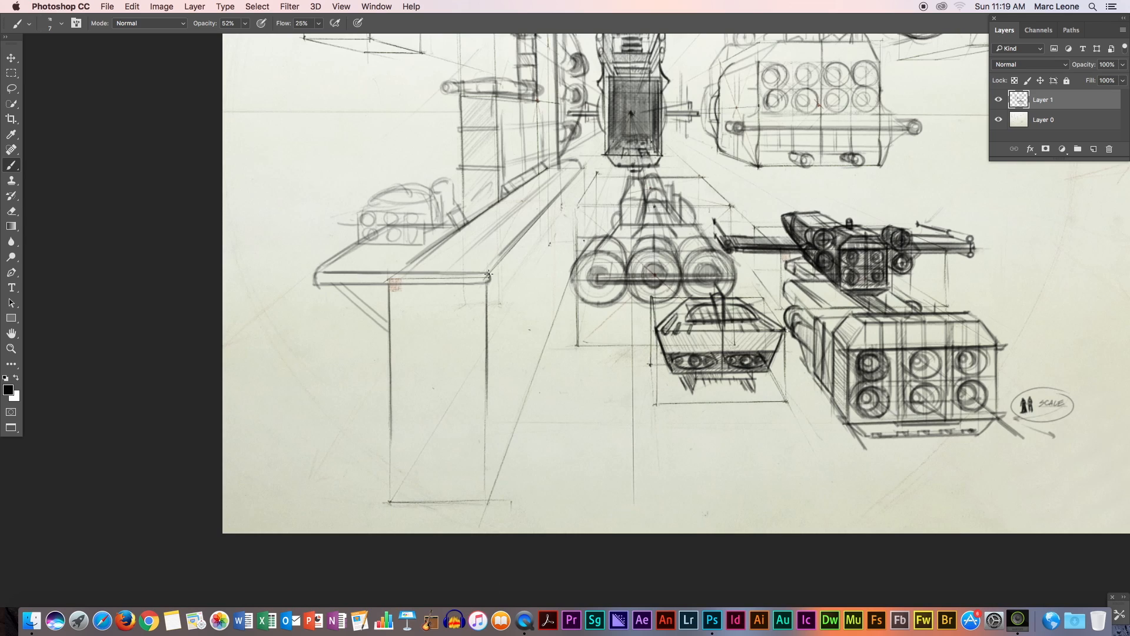
Flare the pillar's lower edges into a wide rounded foot with a horizontal top line, and add a vertical centre line up the pillar
drag(489, 321, 488, 414)
drag(388, 291, 395, 410)
drag(396, 358, 375, 443)
mouse_move(487, 360)
mouse_down()
mouse_move(498, 434)
mouse_move(392, 440)
mouse_move(374, 469)
mouse_move(389, 504)
mouse_up()
drag(393, 441, 375, 467)
mouse_move(496, 440)
mouse_down()
mouse_move(505, 476)
mouse_move(494, 501)
mouse_move(507, 495)
mouse_move(396, 503)
mouse_up()
drag(503, 441, 403, 441)
mouse_move(389, 502)
mouse_down()
mouse_move(374, 468)
mouse_move(384, 454)
mouse_move(438, 482)
mouse_up()
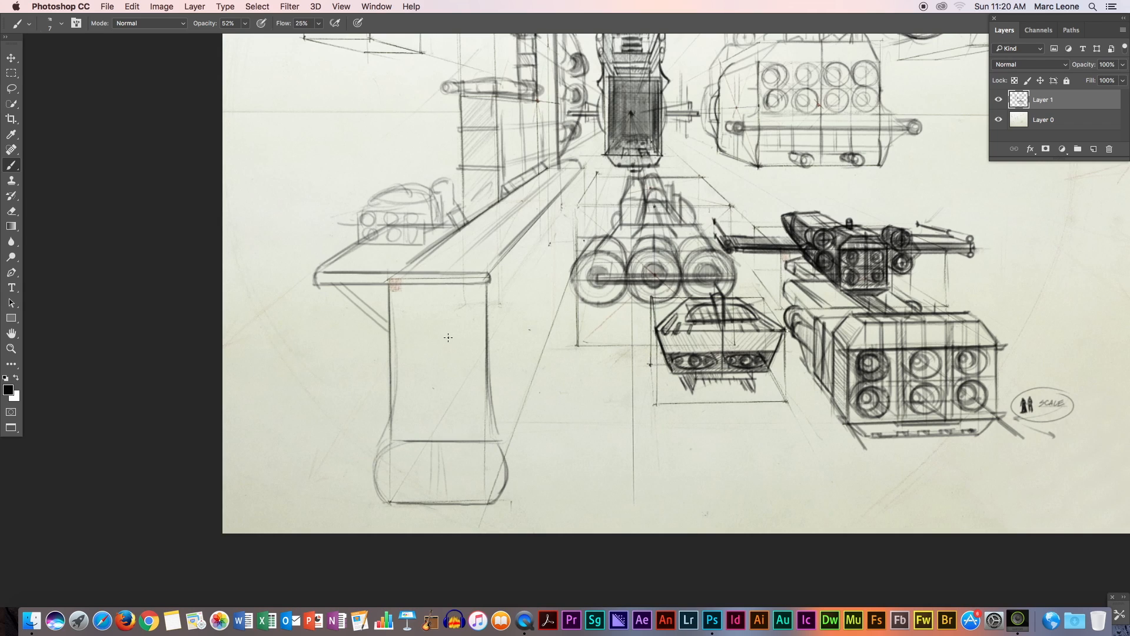
drag(441, 438, 441, 284)
Reinforce the rounded outline of the pillar's foot along its straight edges and curved ends
key(space)
mouse_move(583, 391)
mouse_down()
mouse_move(598, 316)
mouse_move(581, 273)
mouse_up()
ctrl+drag(716, 343, 755, 342)
drag(492, 348, 857, 341)
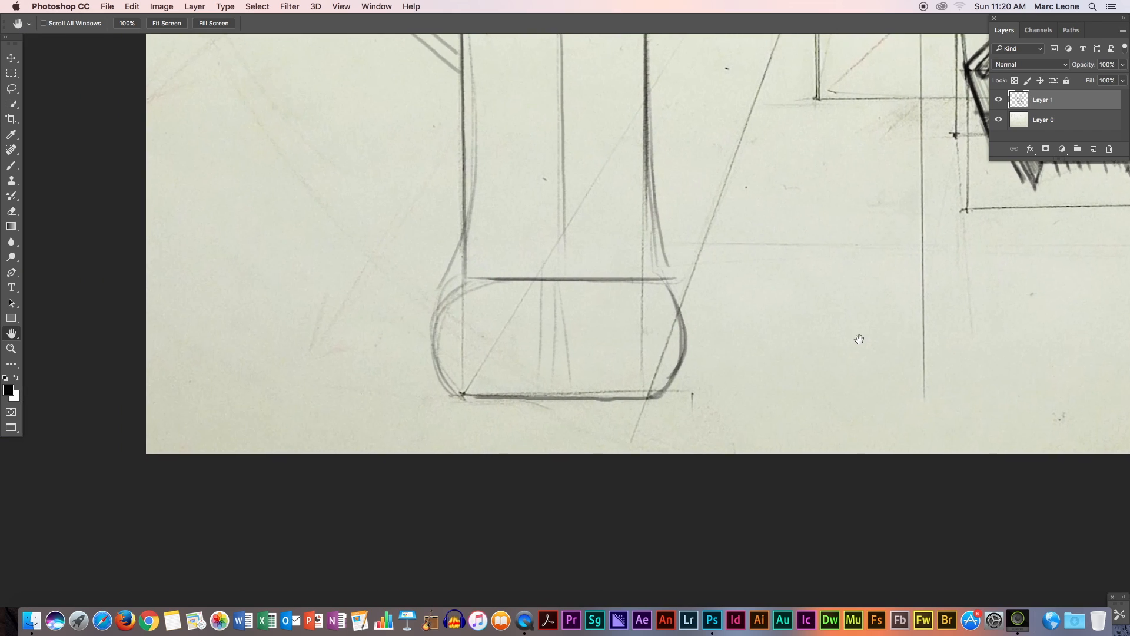
key(b)
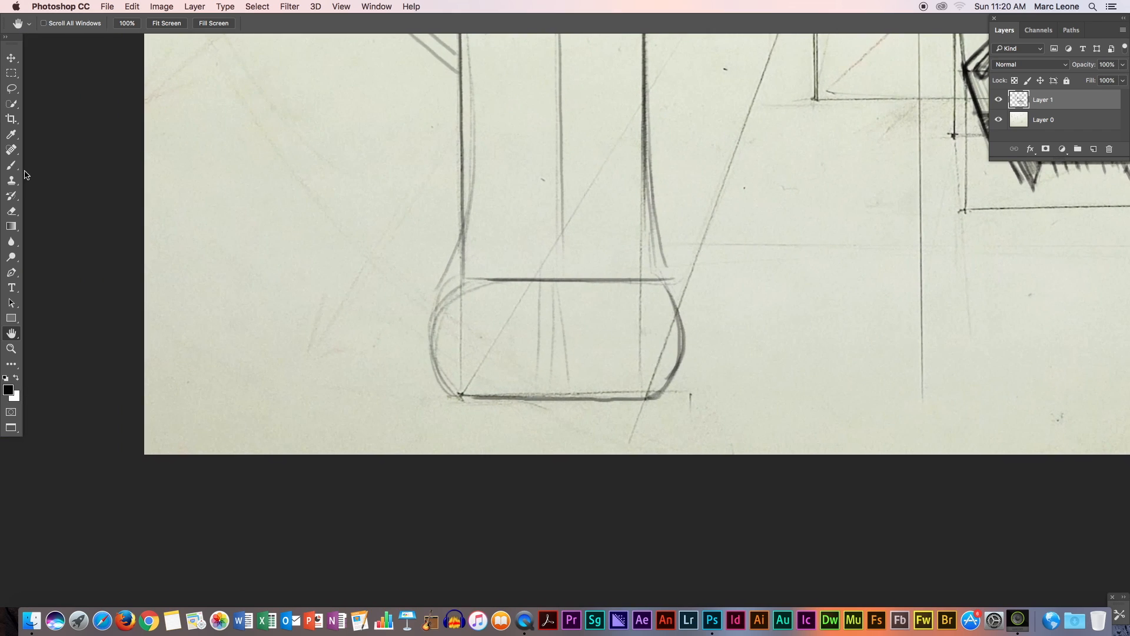
drag(570, 283, 567, 318)
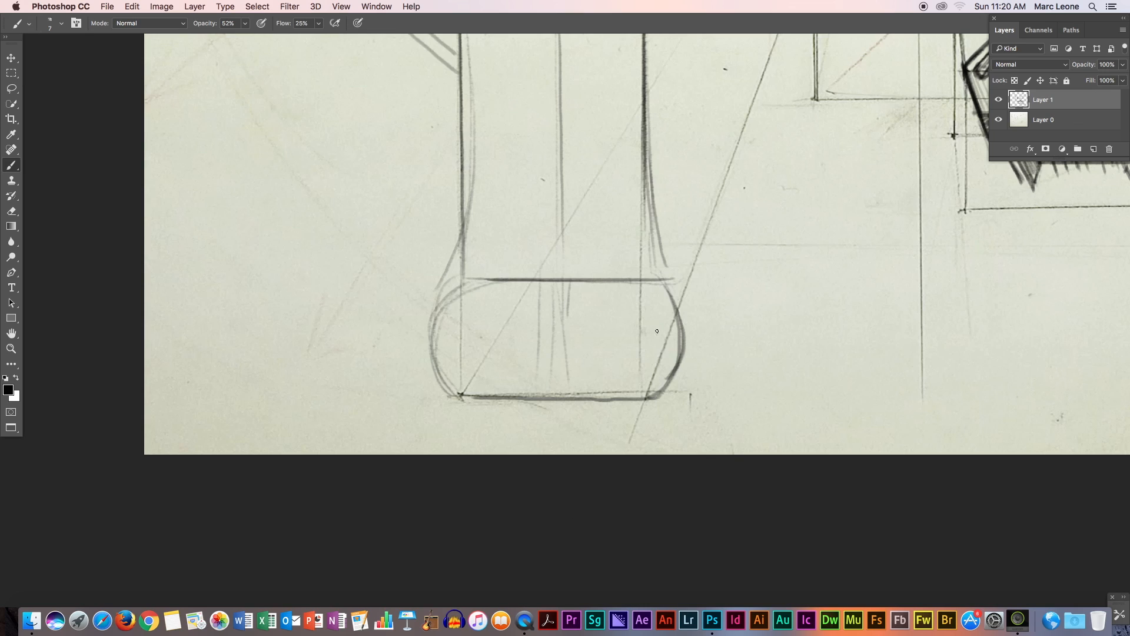
drag(656, 394, 463, 397)
drag(466, 282, 459, 393)
mouse_move(440, 353)
mouse_down()
mouse_move(468, 391)
mouse_move(454, 302)
mouse_move(475, 281)
mouse_move(442, 300)
mouse_up()
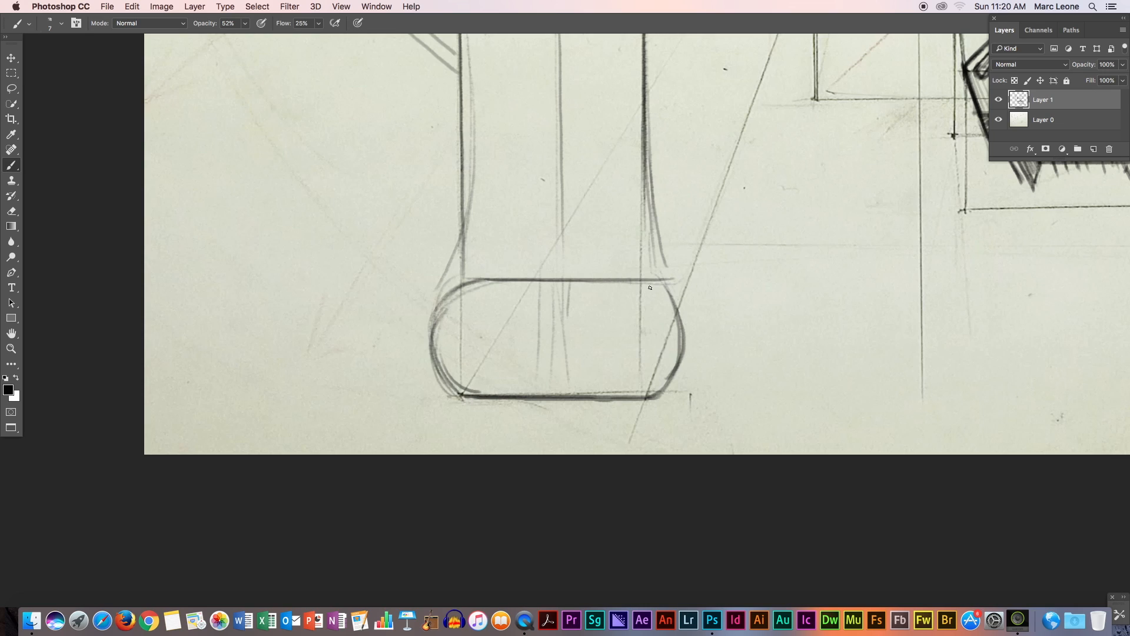
mouse_move(665, 285)
mouse_down()
mouse_move(483, 286)
mouse_move(437, 326)
mouse_move(517, 285)
mouse_up()
mouse_move(656, 282)
mouse_down()
mouse_move(675, 297)
mouse_move(677, 362)
mouse_move(636, 393)
mouse_up()
drag(678, 321, 624, 396)
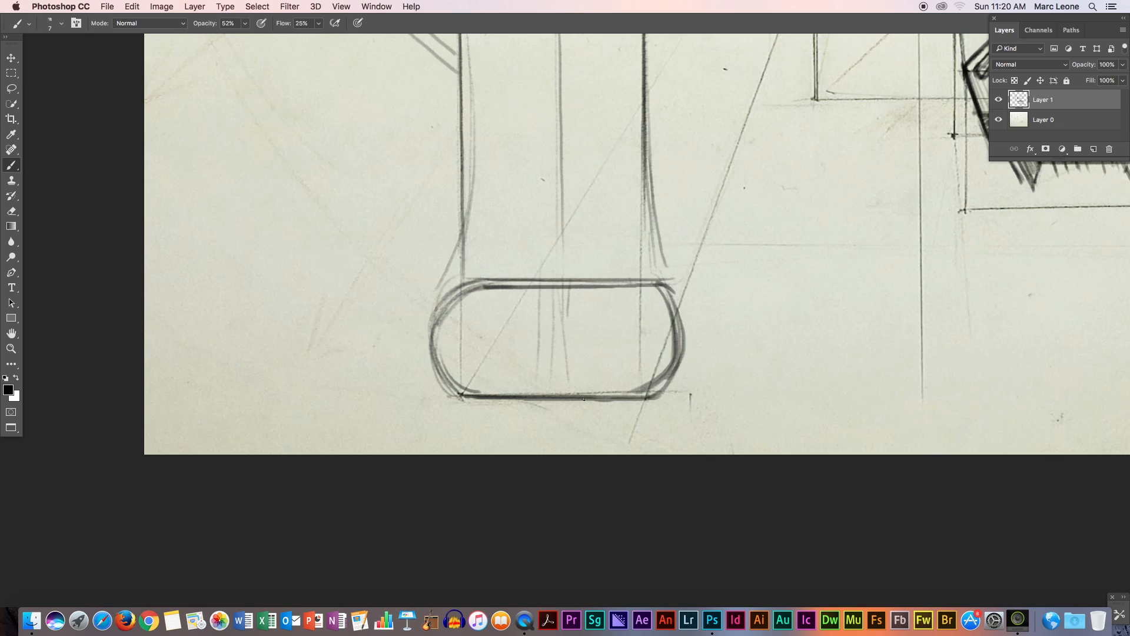
Draw a smaller rounded opening inside the foot's outline, with a diagonal depth line, and darken its contour
drag(526, 312, 474, 381)
mouse_move(516, 323)
mouse_down()
mouse_move(481, 379)
mouse_move(506, 338)
mouse_up()
mouse_move(458, 327)
mouse_down()
mouse_move(449, 353)
mouse_move(494, 374)
mouse_up()
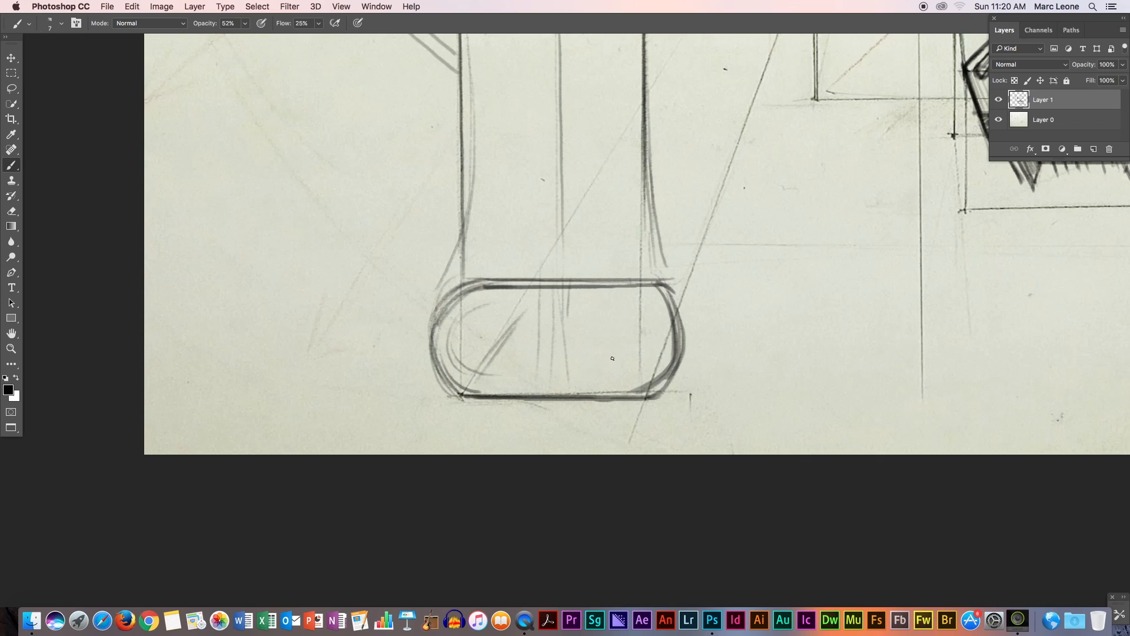
drag(648, 373, 479, 373)
mouse_move(650, 300)
mouse_down()
mouse_move(487, 303)
mouse_move(658, 353)
mouse_move(639, 375)
mouse_up()
mouse_move(663, 352)
mouse_down()
mouse_move(606, 298)
mouse_move(539, 298)
mouse_move(454, 350)
mouse_up()
mouse_move(488, 299)
mouse_down()
mouse_move(473, 367)
mouse_move(462, 323)
mouse_move(488, 305)
mouse_up()
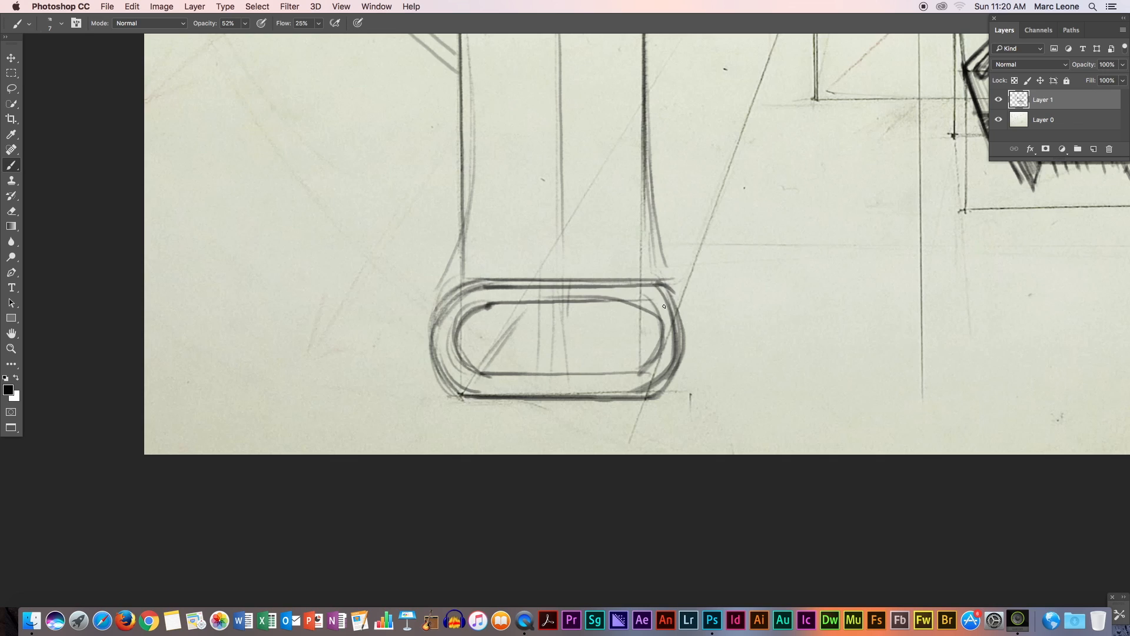
mouse_move(652, 302)
mouse_down()
mouse_move(489, 304)
mouse_move(660, 325)
mouse_up()
mouse_move(618, 297)
mouse_down()
mouse_move(651, 302)
mouse_move(662, 332)
mouse_move(637, 374)
mouse_up()
mouse_move(659, 331)
mouse_down()
mouse_move(650, 365)
mouse_move(635, 371)
mouse_move(509, 375)
mouse_up()
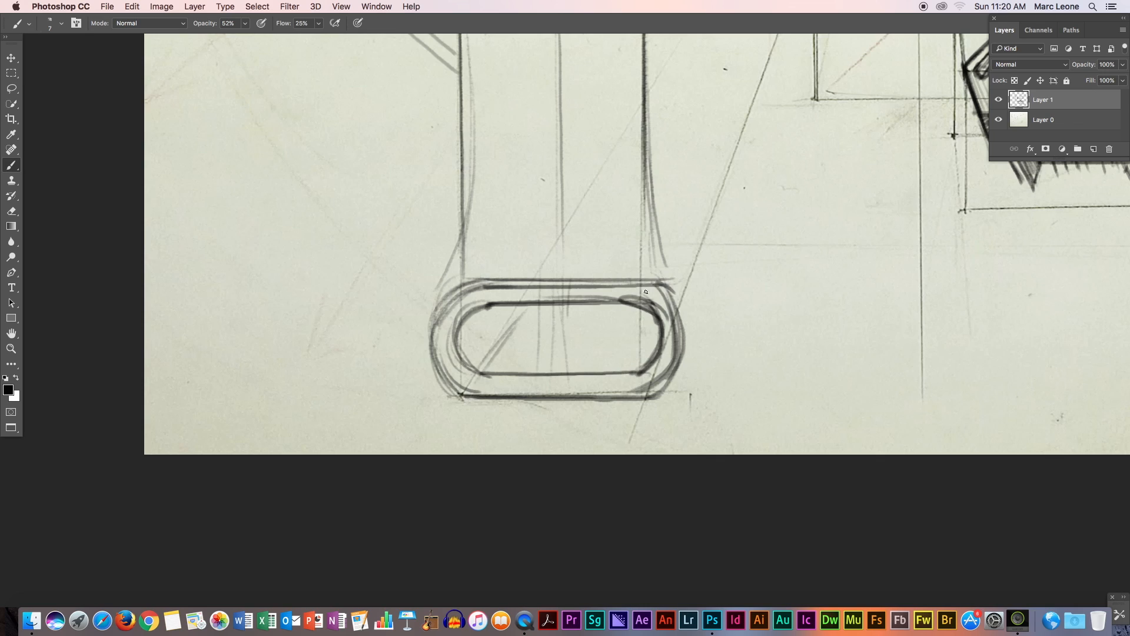
mouse_move(651, 303)
mouse_down()
mouse_move(484, 310)
mouse_move(490, 287)
mouse_move(462, 303)
mouse_up()
drag(478, 301, 451, 315)
Add short hatch marks all around the rim between the foot's outer and inner outlines
mouse_move(459, 305)
mouse_down()
mouse_move(436, 335)
mouse_move(443, 372)
mouse_move(473, 394)
mouse_move(535, 395)
mouse_up()
mouse_move(551, 374)
mouse_down()
mouse_move(575, 391)
mouse_move(556, 364)
mouse_move(569, 390)
mouse_move(572, 370)
mouse_move(572, 388)
mouse_move(586, 382)
mouse_move(570, 377)
mouse_move(591, 394)
mouse_move(598, 376)
mouse_move(615, 383)
mouse_move(613, 372)
mouse_move(629, 390)
mouse_move(639, 373)
mouse_move(648, 380)
mouse_move(655, 342)
mouse_move(669, 369)
mouse_up()
drag(496, 288, 501, 303)
mouse_move(503, 286)
mouse_down()
mouse_move(504, 303)
mouse_move(514, 302)
mouse_up()
mouse_move(521, 287)
mouse_down()
mouse_move(522, 302)
mouse_move(559, 301)
mouse_up()
mouse_move(562, 288)
mouse_down()
mouse_move(585, 297)
mouse_move(585, 283)
mouse_move(598, 305)
mouse_up()
mouse_move(603, 287)
mouse_down()
mouse_move(604, 300)
mouse_move(622, 303)
mouse_up()
mouse_move(627, 283)
mouse_down()
mouse_move(641, 307)
mouse_move(668, 300)
mouse_move(677, 350)
mouse_up()
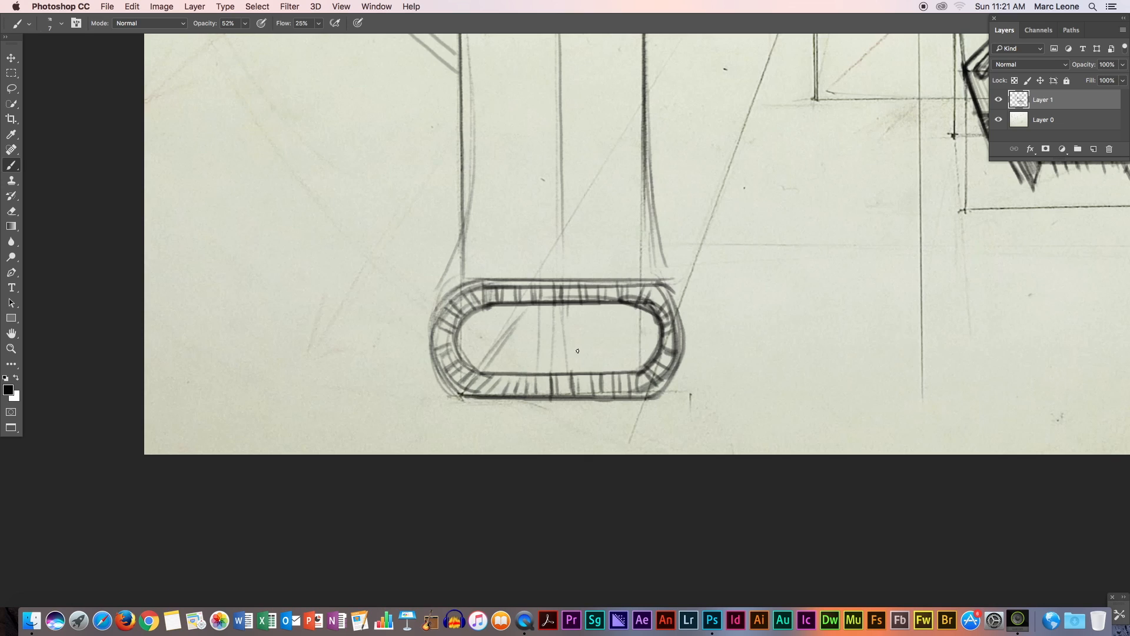
Draw the recessed inner edges of the foot's opening with a bold diagonal and a horizontal line beneath the rim
drag(582, 355, 596, 352)
drag(544, 319, 628, 318)
drag(471, 380, 518, 320)
drag(491, 353, 518, 321)
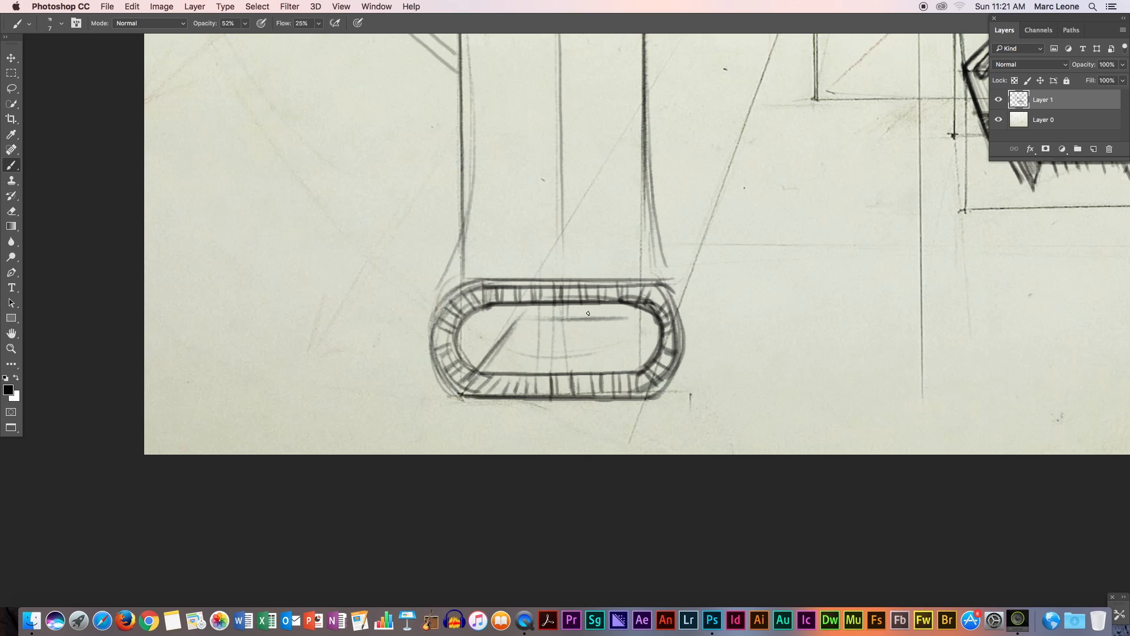
drag(644, 318, 519, 319)
drag(671, 316, 517, 311)
Hatch the side and upper inner walls of the foot's opening and lightly stroke across its interior
mouse_move(460, 334)
mouse_down()
mouse_move(518, 295)
mouse_move(532, 304)
mouse_move(617, 299)
mouse_up()
drag(611, 321, 657, 302)
mouse_move(478, 367)
mouse_down()
mouse_move(527, 314)
mouse_move(459, 330)
mouse_move(479, 369)
mouse_up()
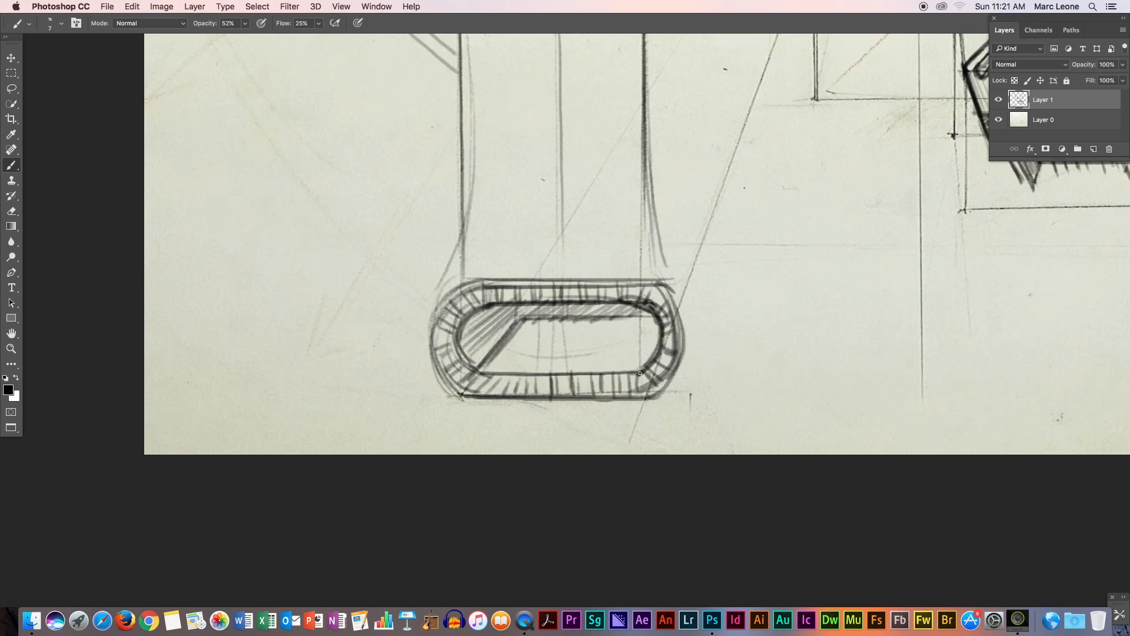
mouse_move(518, 361)
mouse_down()
mouse_move(626, 361)
mouse_move(563, 357)
mouse_move(668, 348)
mouse_move(553, 349)
mouse_move(664, 348)
mouse_up()
mouse_move(531, 339)
mouse_down()
mouse_move(661, 349)
mouse_move(552, 340)
mouse_move(672, 338)
mouse_move(588, 329)
mouse_up()
drag(630, 339, 660, 338)
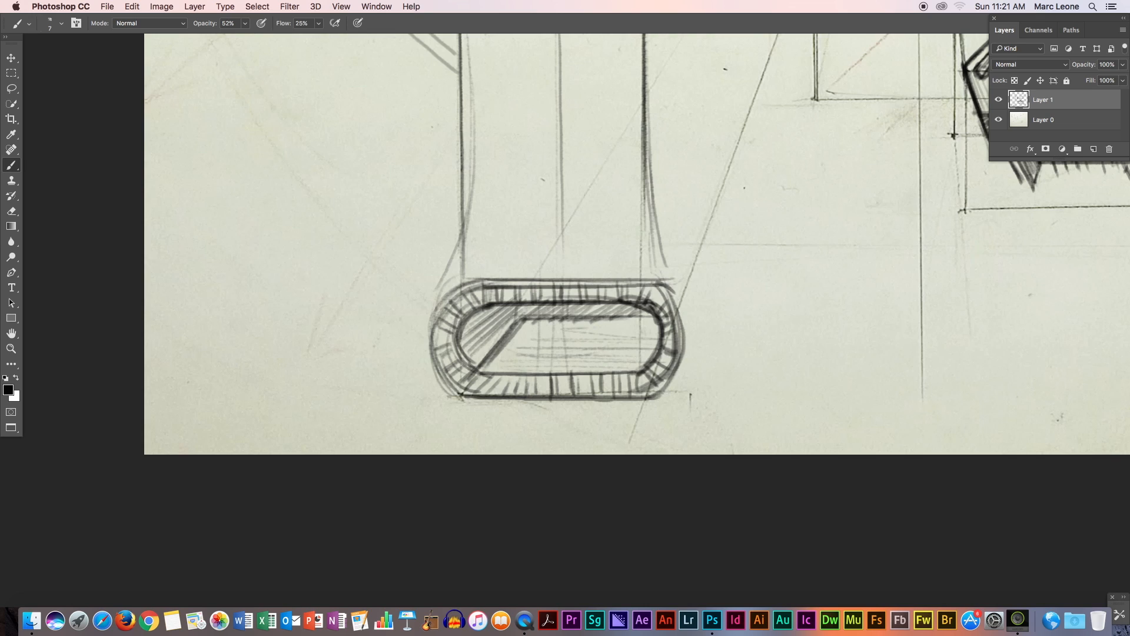
Draw the pillar's receding side wall, with a line beneath the platform, a far vertical edge and a lower edge meeting the foot
click(13, 333)
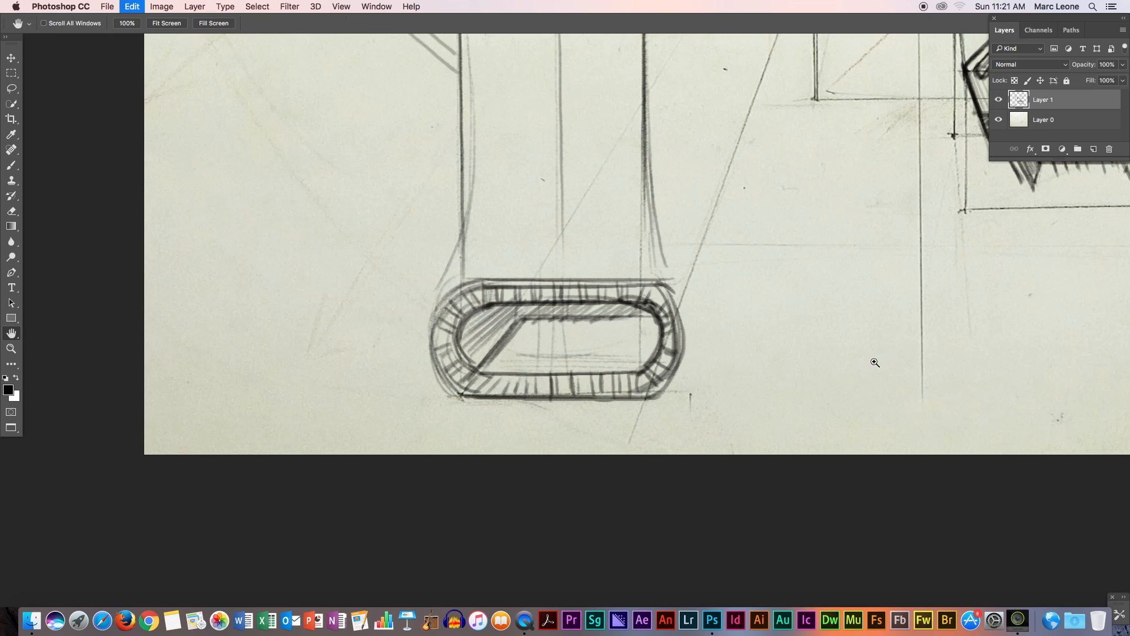
scroll(871, 362, down, 5)
scroll(834, 372, down, 5)
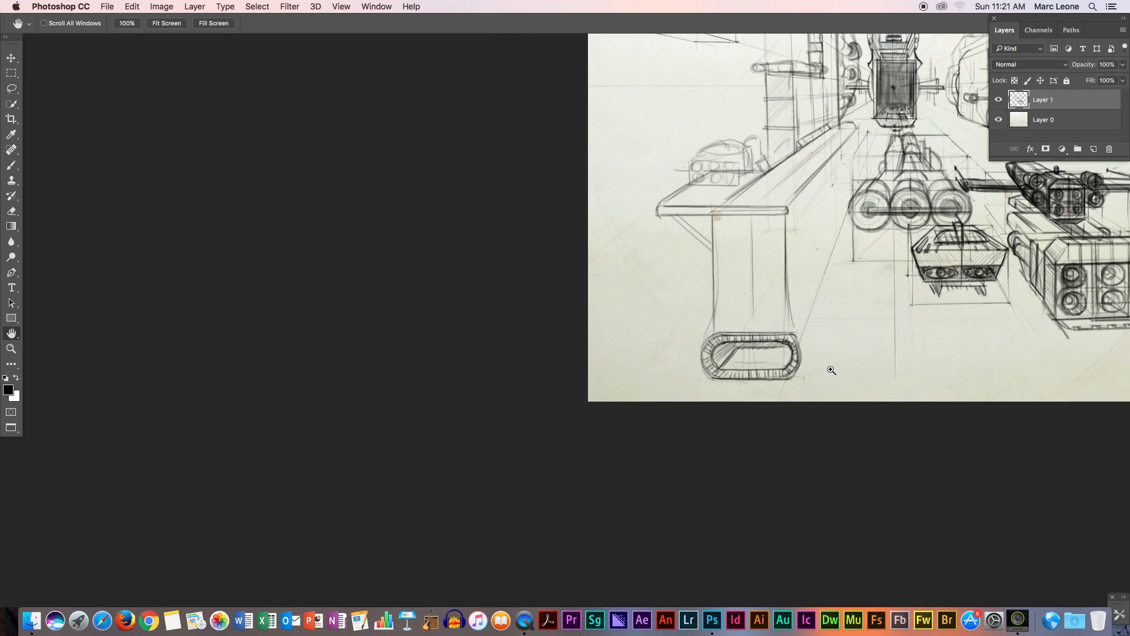
mouse_move(899, 329)
mouse_down()
mouse_move(891, 322)
mouse_move(812, 366)
mouse_move(590, 383)
mouse_up()
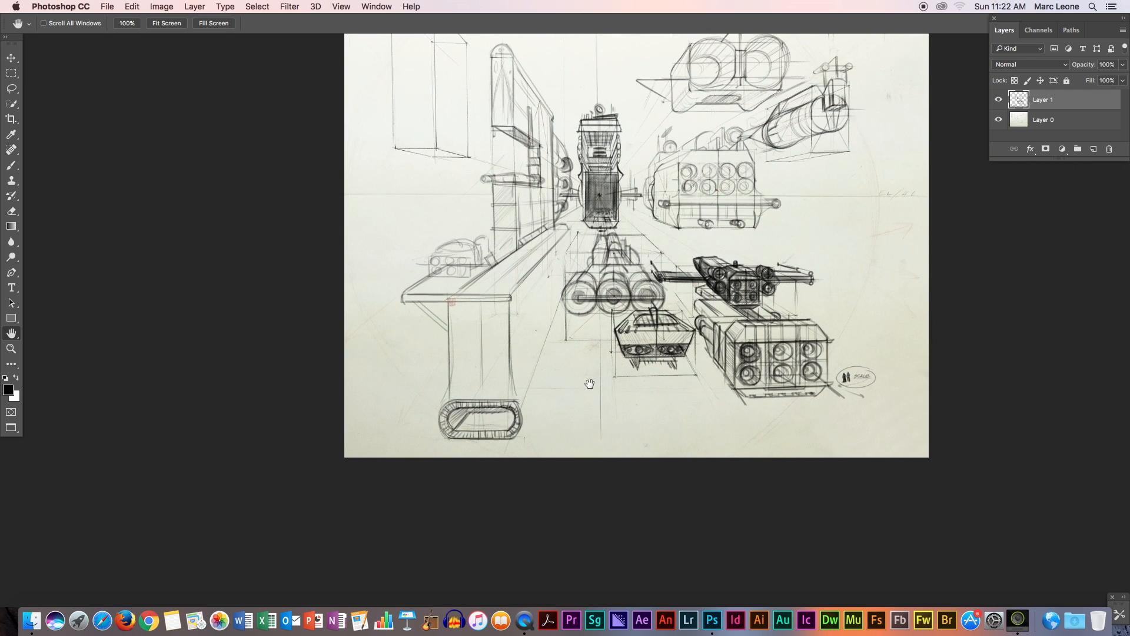
super+click(701, 406)
drag(637, 365, 714, 439)
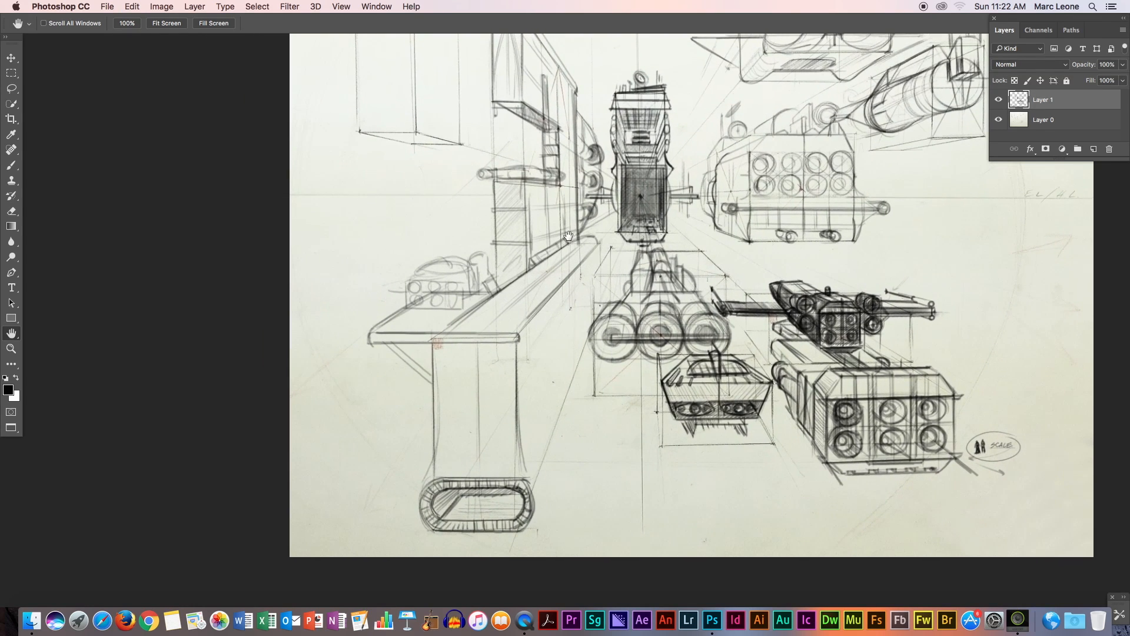
click(20, 166)
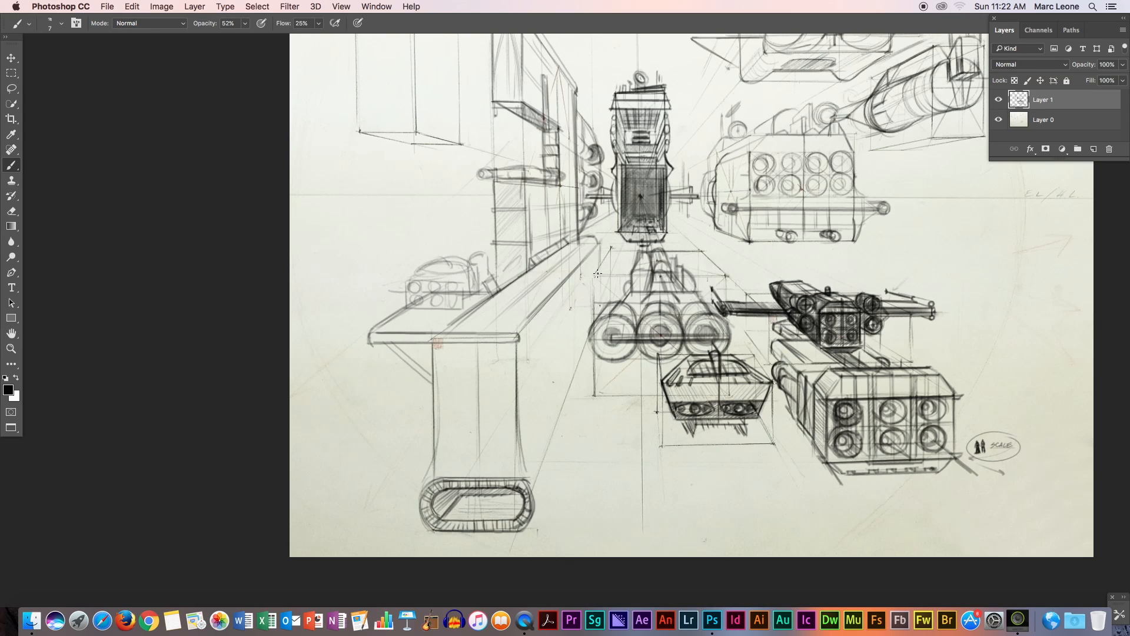
drag(592, 281, 522, 371)
drag(601, 261, 569, 312)
drag(576, 90, 584, 267)
mouse_move(584, 312)
mouse_down()
mouse_move(583, 354)
mouse_move(545, 459)
mouse_move(572, 387)
mouse_move(529, 484)
mouse_up()
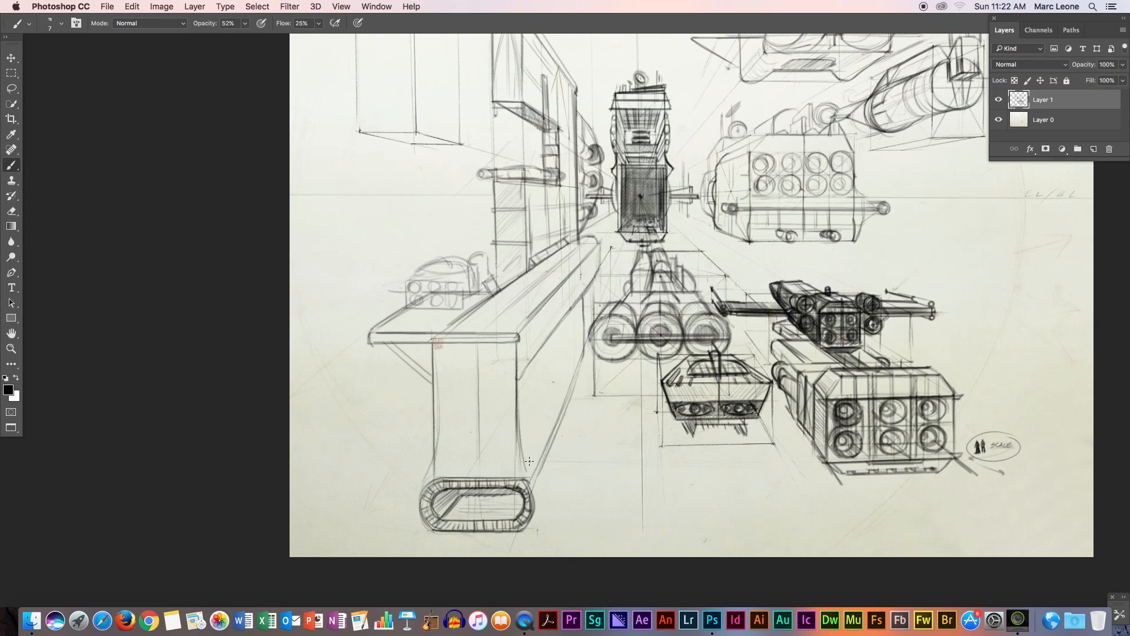
Add receding panel lines along the pillar's side wall and a horizontal band across its front face
mouse_move(584, 316)
mouse_down()
mouse_move(509, 432)
mouse_move(584, 317)
mouse_move(518, 427)
mouse_up()
drag(559, 367, 522, 420)
drag(577, 328, 528, 393)
mouse_move(559, 353)
mouse_down()
mouse_move(506, 424)
mouse_move(432, 412)
mouse_up()
drag(520, 408, 436, 412)
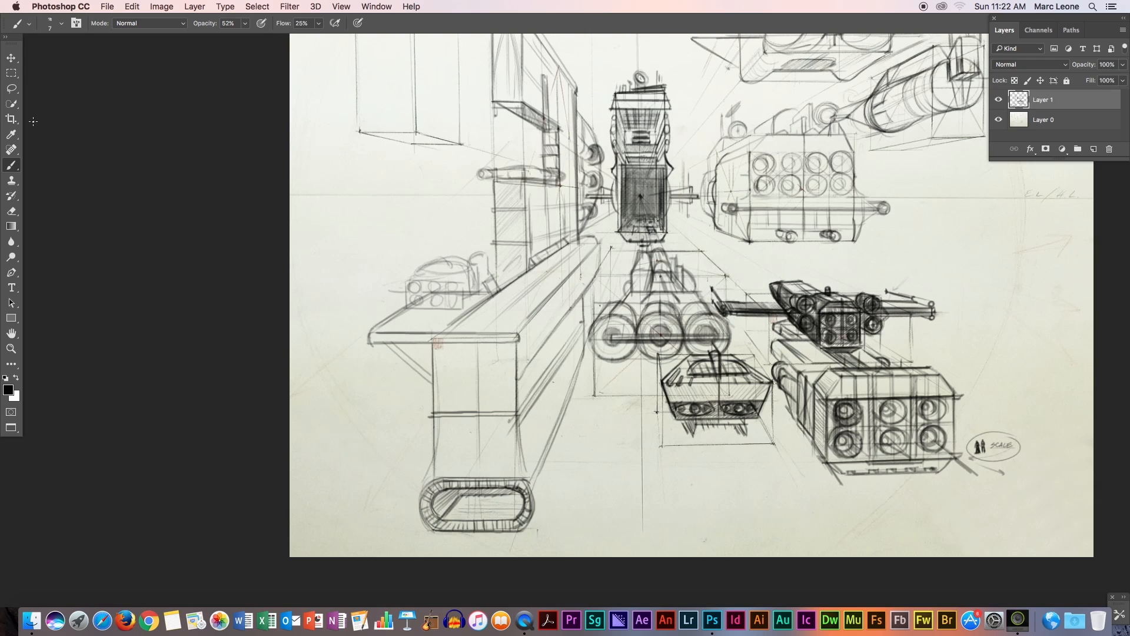
Set the brush size to 43 px and shade the interior of the foot's rounded opening dark
click(62, 23)
drag(68, 56, 81, 61)
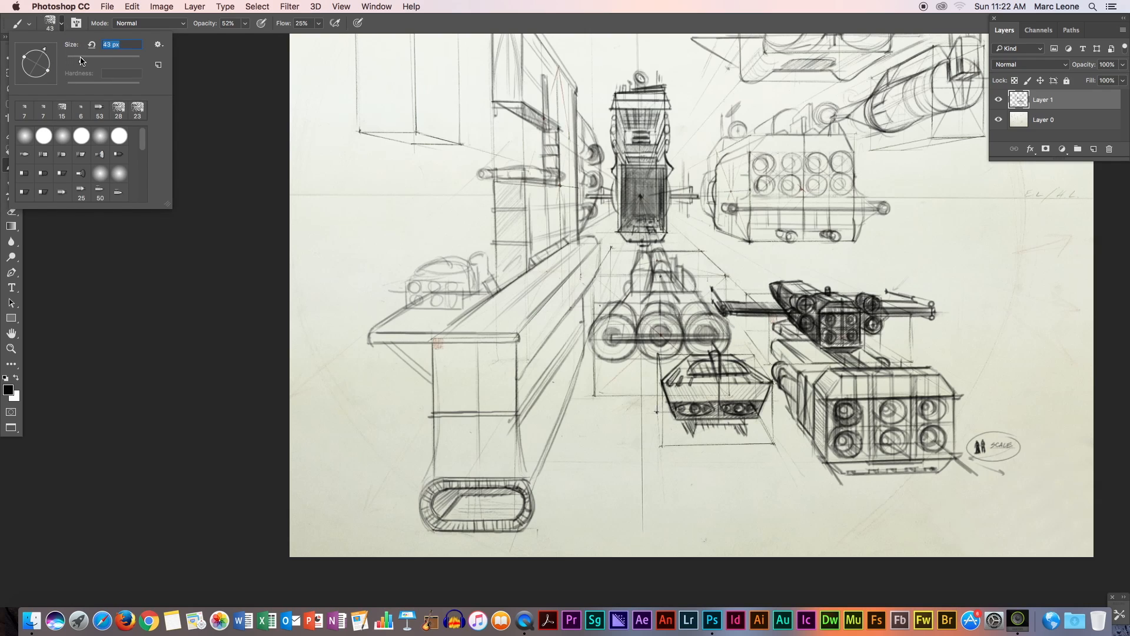
click(413, 59)
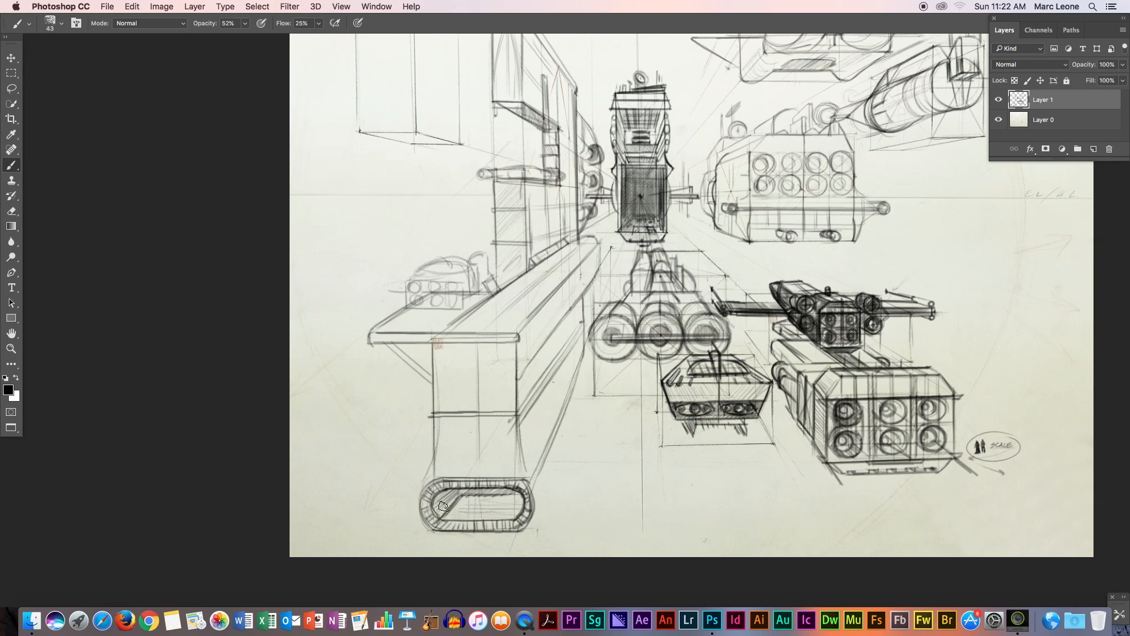
mouse_move(434, 499)
mouse_down()
mouse_move(453, 500)
mouse_move(471, 519)
mouse_move(467, 501)
mouse_move(489, 518)
mouse_move(482, 483)
mouse_move(512, 524)
mouse_move(494, 486)
mouse_move(527, 509)
mouse_move(532, 465)
mouse_up()
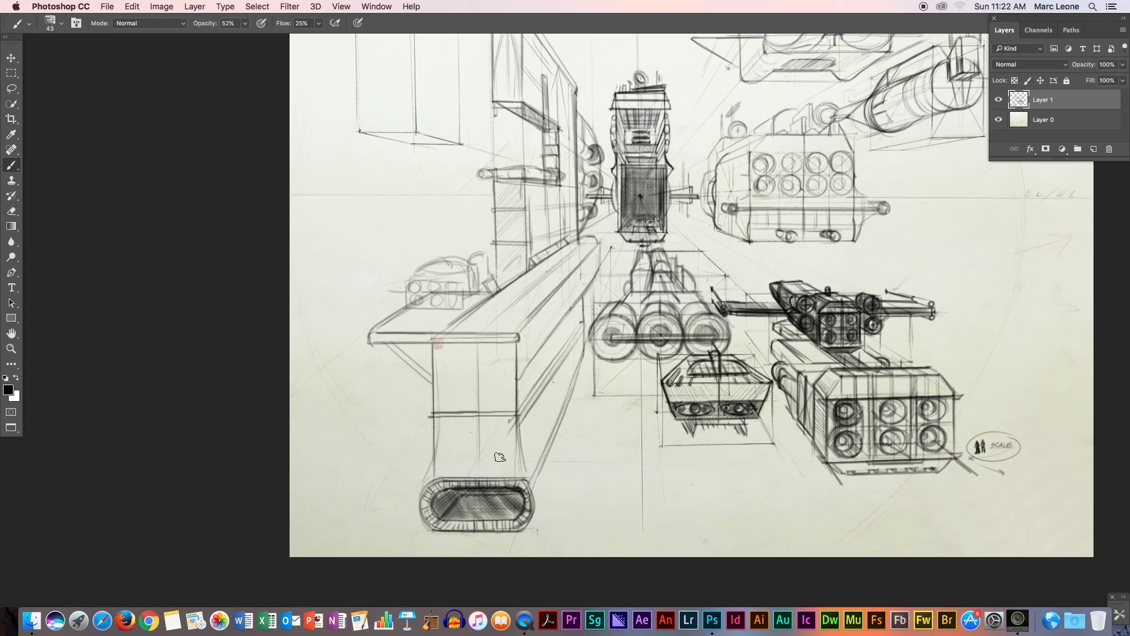
drag(500, 489, 425, 484)
Set the brush size to 7 px for fine line work
click(61, 24)
drag(88, 58, 69, 61)
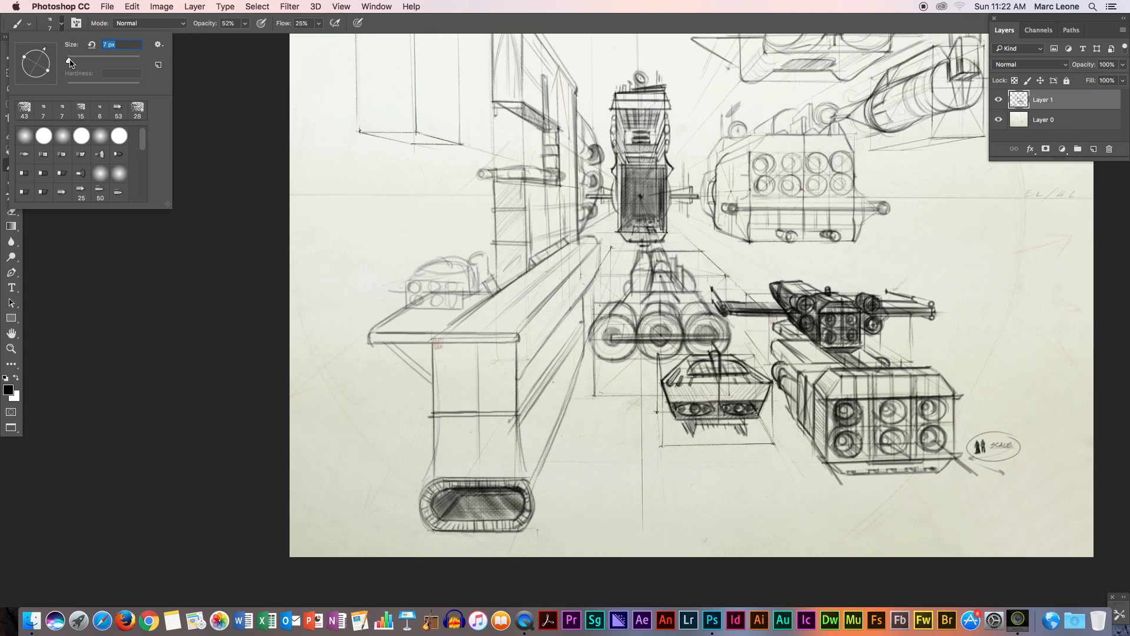
click(495, 30)
click(13, 332)
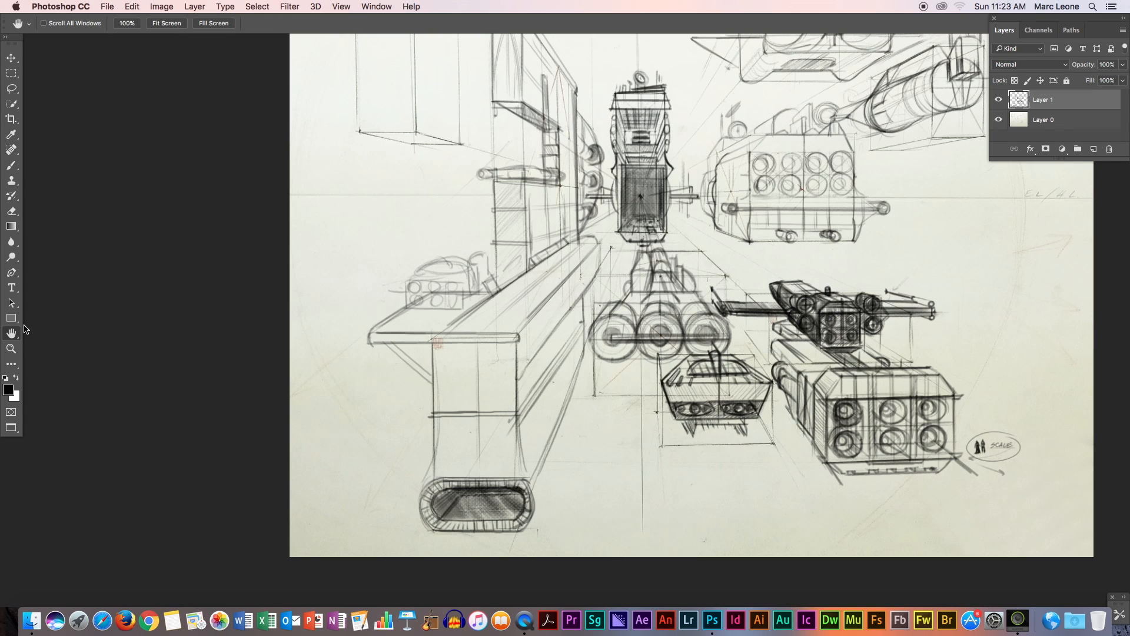
mouse_move(794, 389)
mouse_down()
mouse_move(782, 473)
mouse_move(750, 452)
mouse_up()
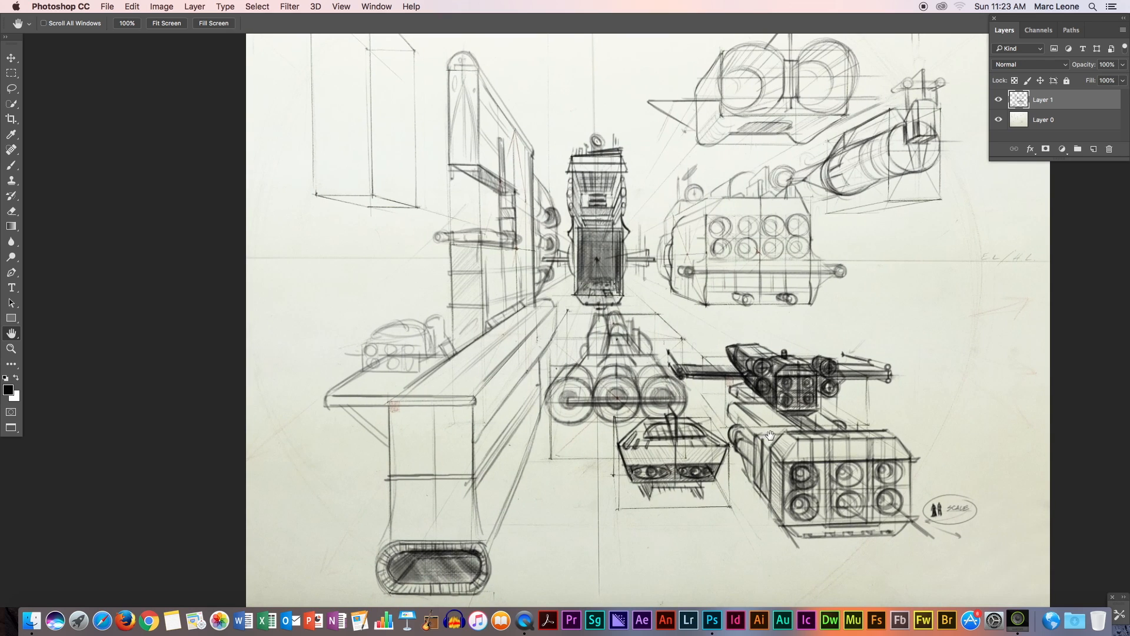
scroll(831, 439, down, 3)
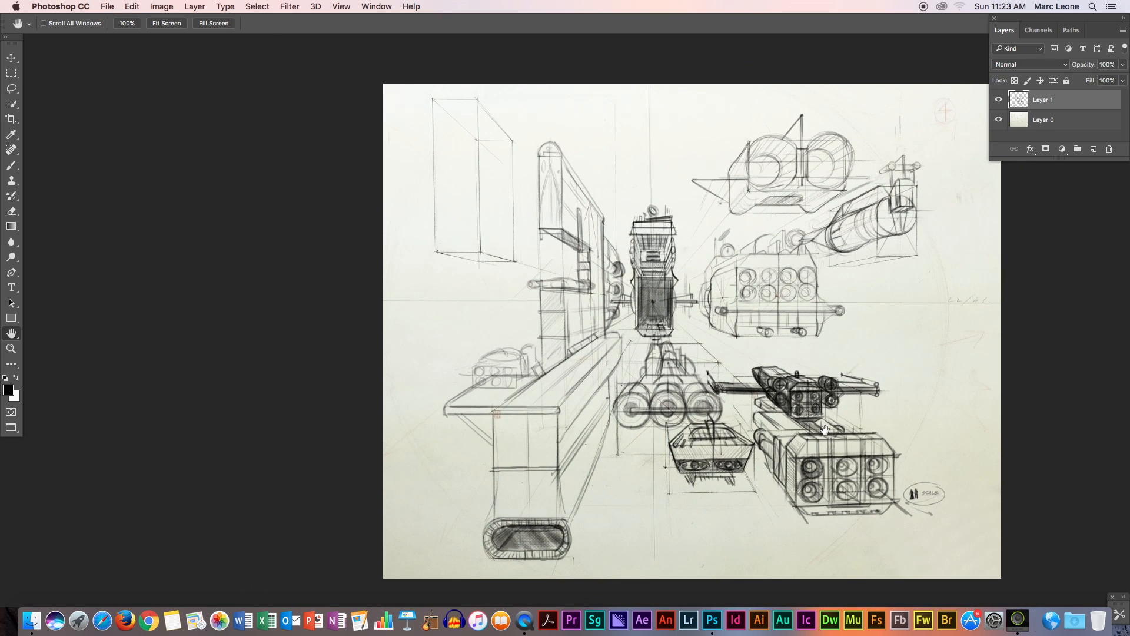
Toggle the visibility of Layer 1 to compare the ship sketches with the perspective boxes underneath
click(998, 100)
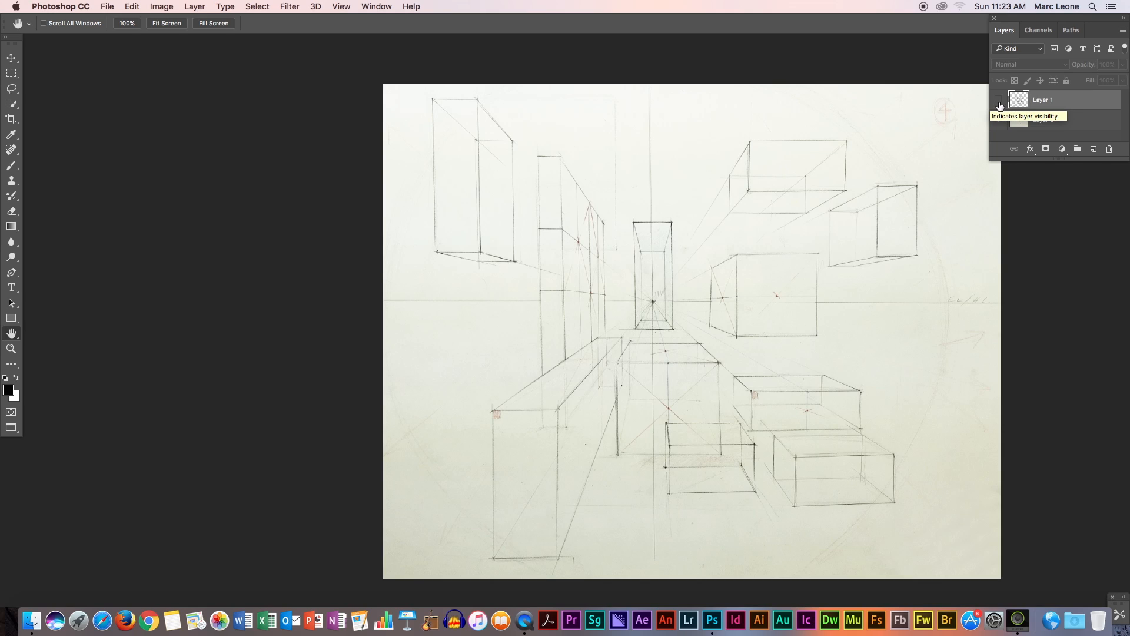
click(998, 100)
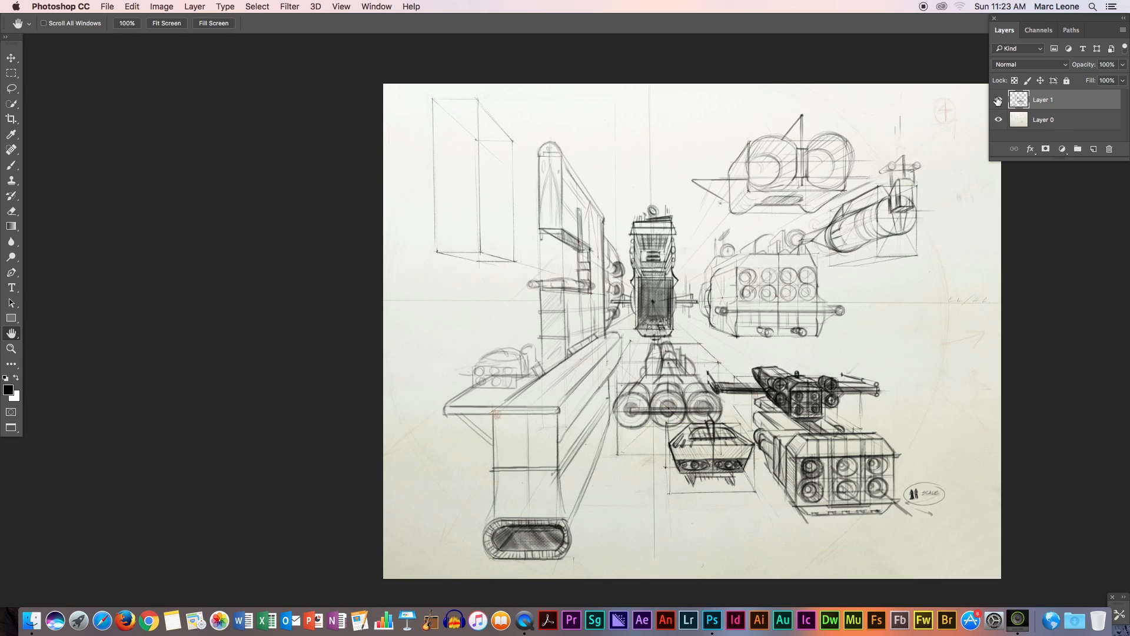
click(998, 101)
click(998, 102)
Draw horizontal guides from the heads and feet of the scale figures and join them with a vertical height mark
super+click(957, 471)
super+click(956, 471)
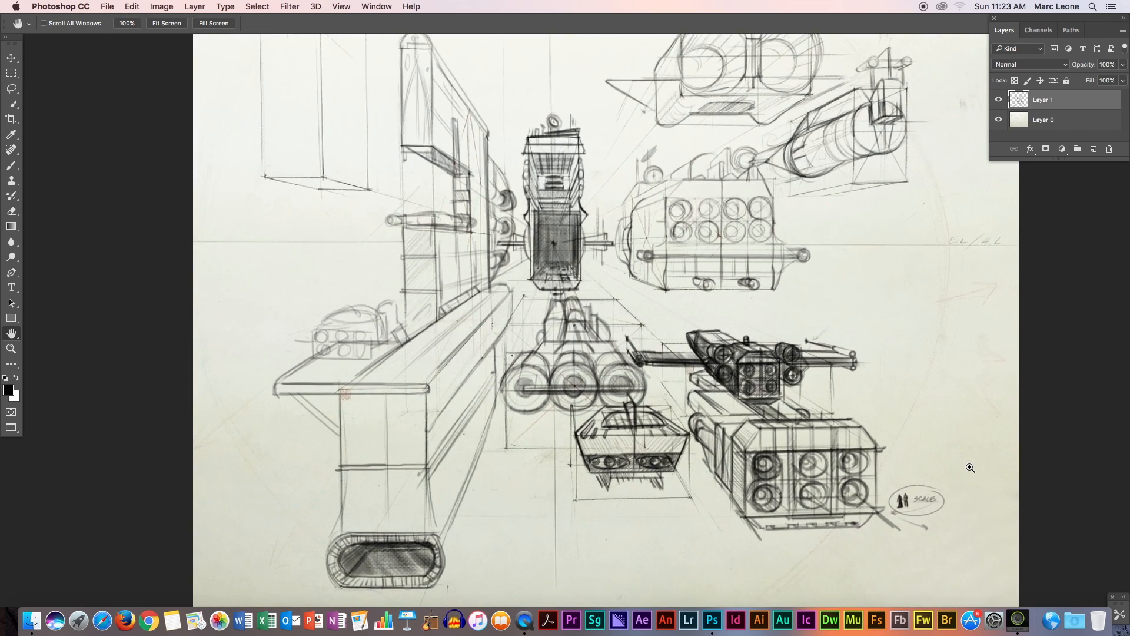
super+click(957, 471)
drag(849, 439, 828, 418)
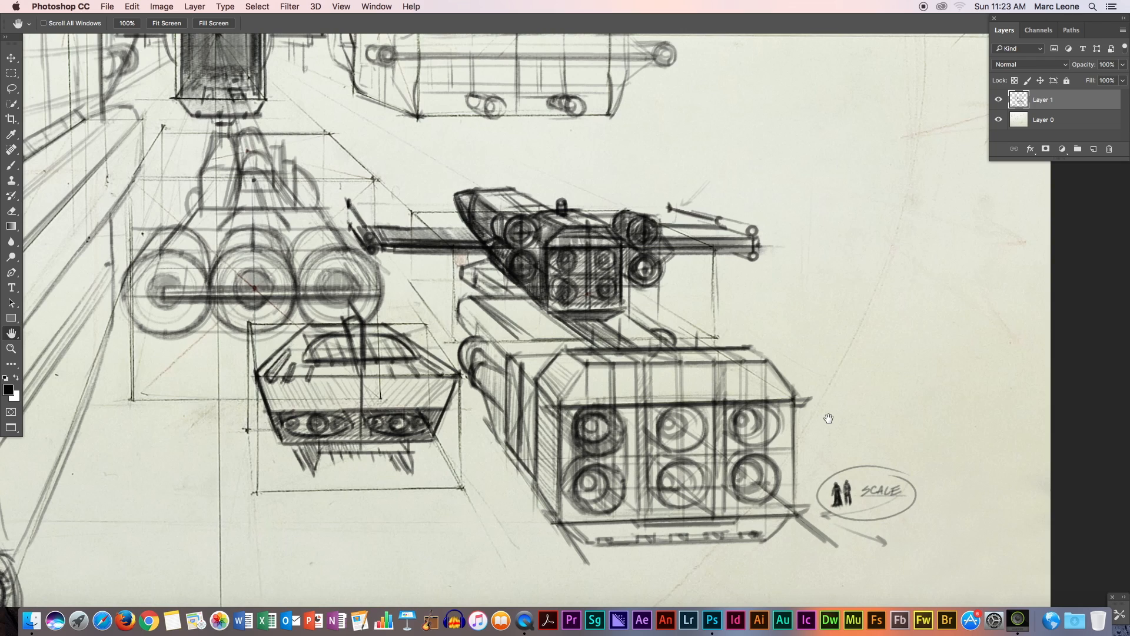
click(20, 165)
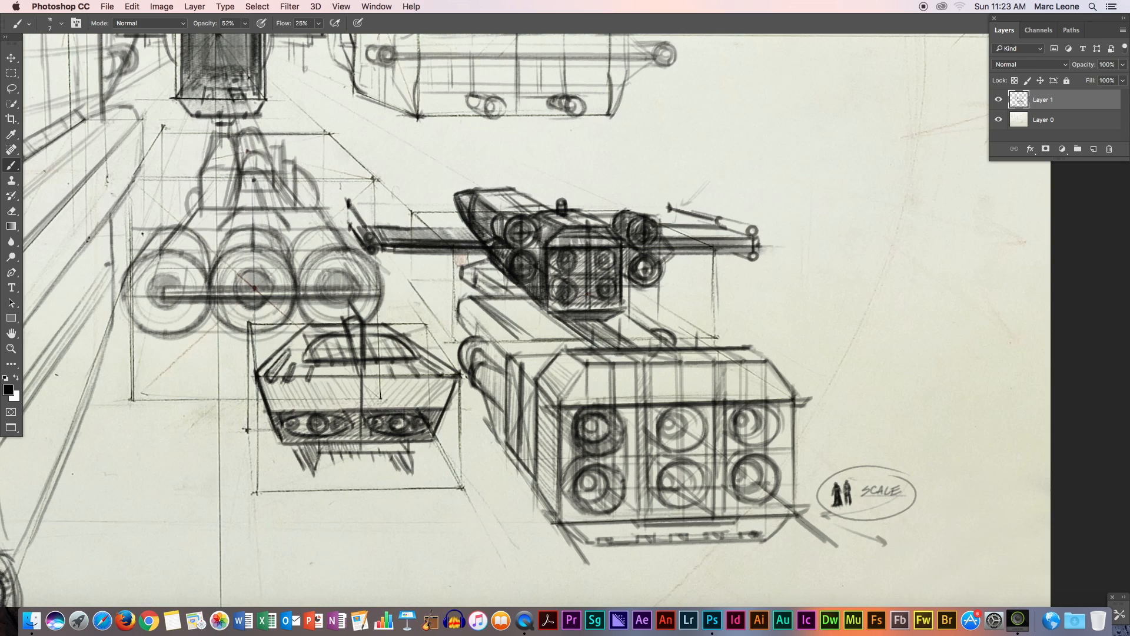
drag(924, 479, 954, 479)
drag(899, 501, 948, 501)
drag(938, 478, 937, 498)
Copy the figure height as a short vertical mark higher up and label the original height mark 6'
drag(937, 244, 937, 268)
drag(937, 244, 937, 264)
drag(966, 465, 963, 479)
drag(969, 462, 945, 492)
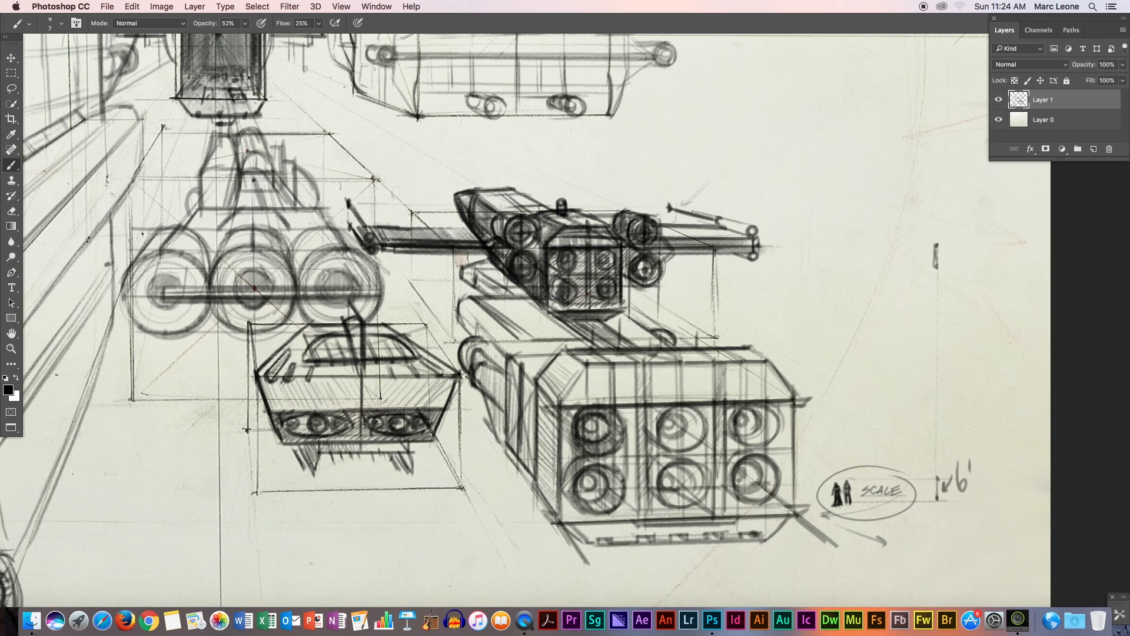
Project the raised height mark back toward the vanishing point with two receding lines and add a shorter vertical mark between them
key(h)
mouse_move(754, 400)
mouse_down()
mouse_move(756, 461)
mouse_move(770, 478)
mouse_up()
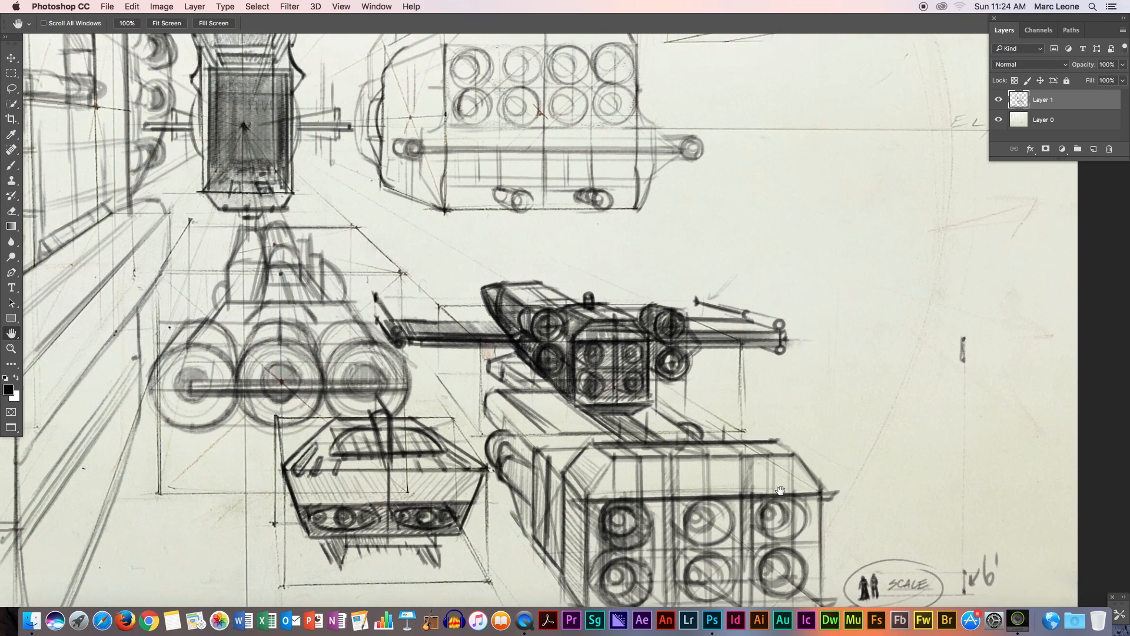
click(21, 166)
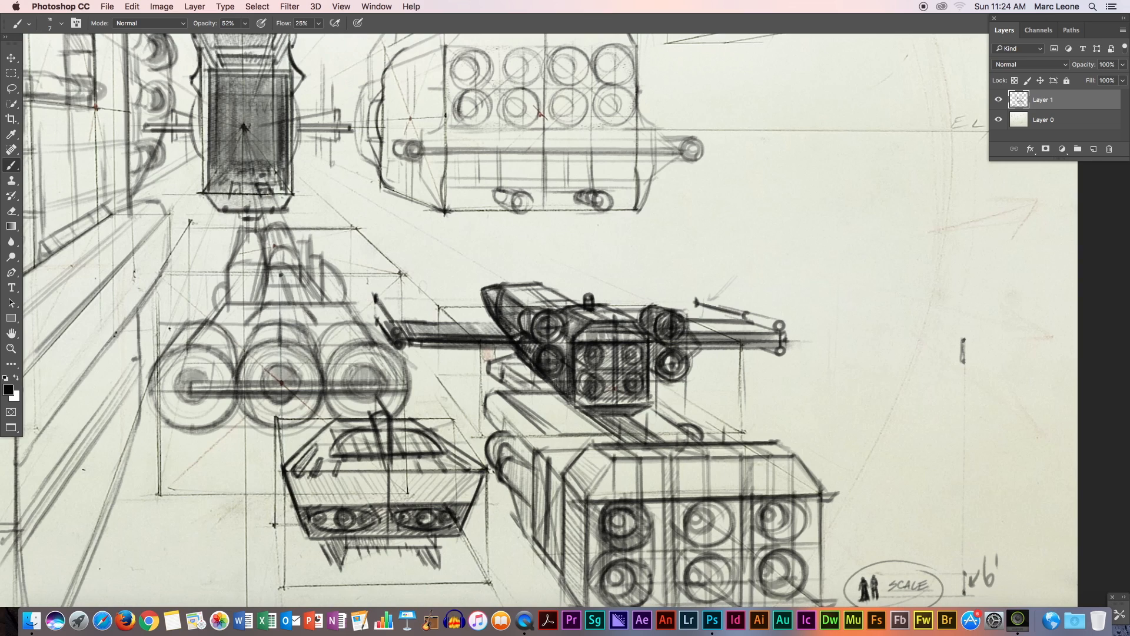
drag(963, 360, 521, 221)
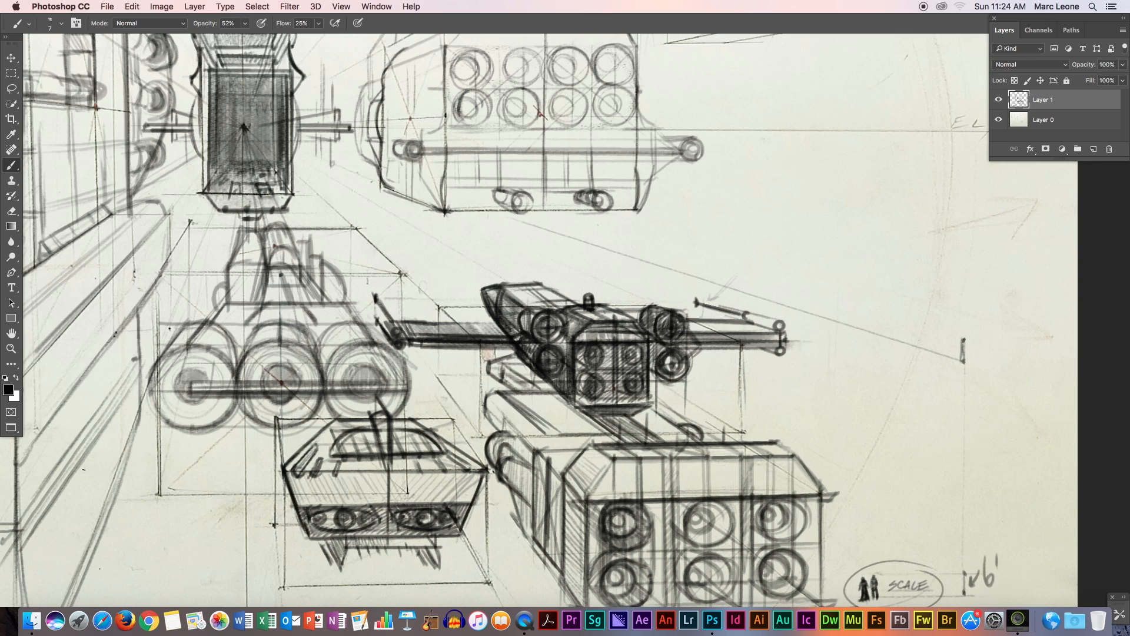
drag(963, 340, 383, 167)
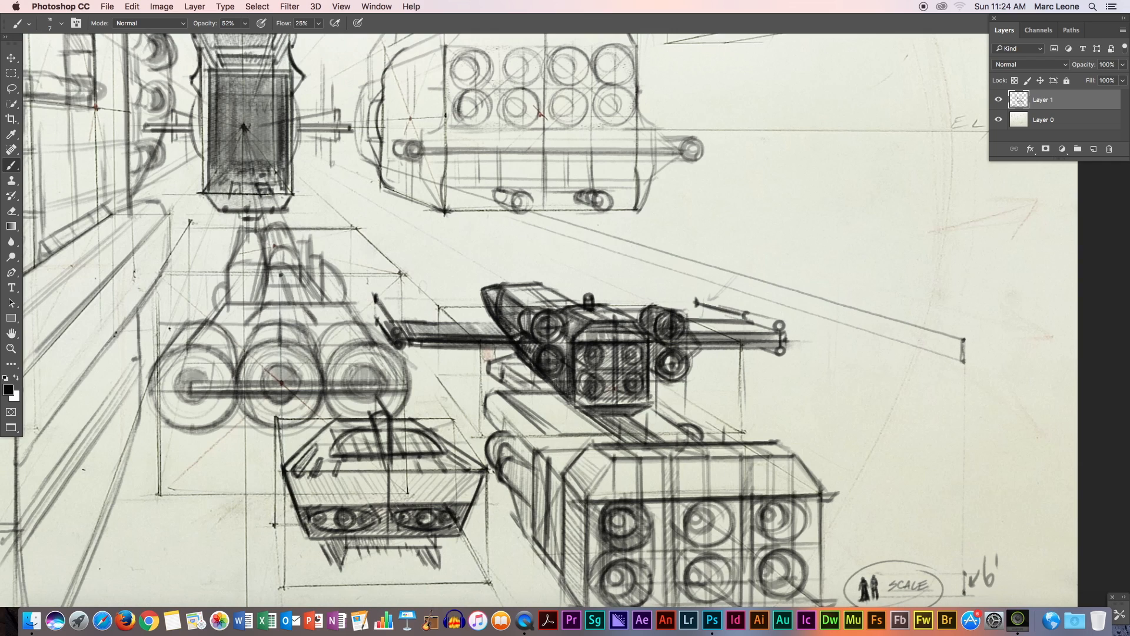
drag(750, 294, 325, 154)
drag(365, 163, 330, 152)
drag(594, 233, 595, 244)
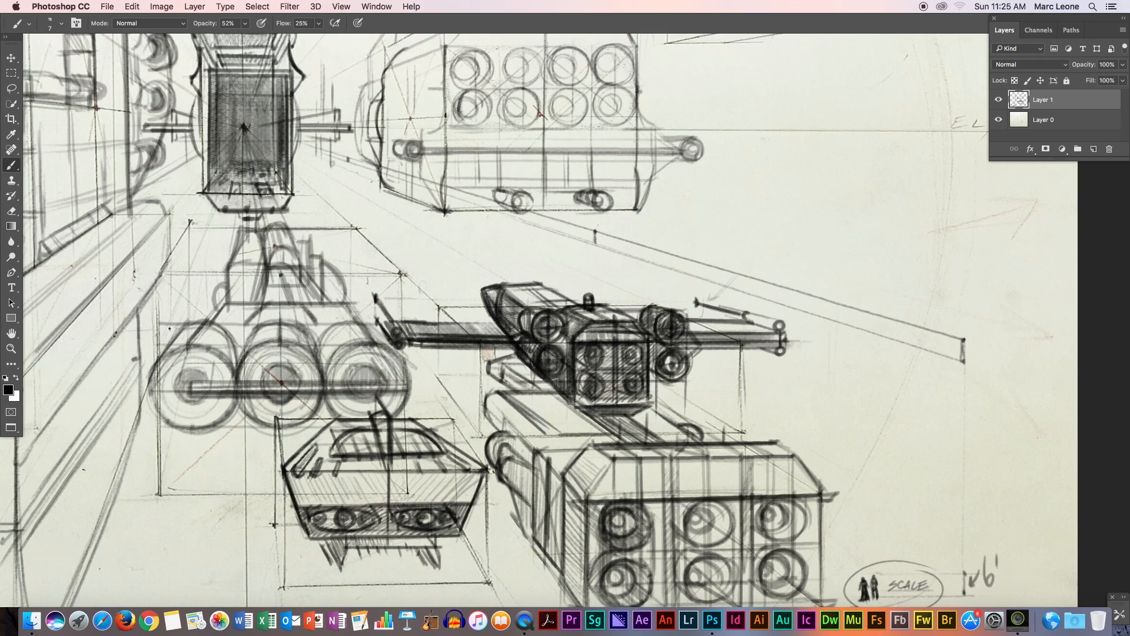
Draw an arrow pointing at the small winged ship and darken the edges of its left wing
mouse_move(878, 365)
mouse_down()
mouse_move(783, 377)
mouse_move(808, 380)
mouse_up()
drag(496, 321, 427, 321)
drag(507, 335, 400, 336)
drag(512, 345, 401, 347)
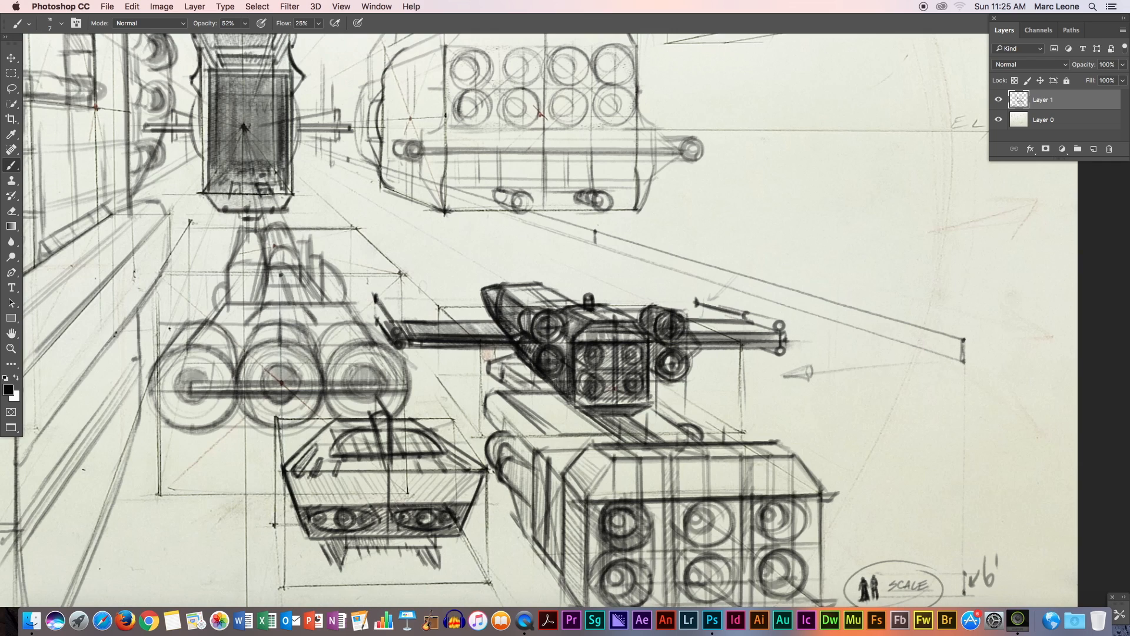
drag(388, 322, 380, 323)
Carry the shorter height mark across to the left tower with two horizontal guides and mark the figure height there
key(h)
drag(515, 380, 736, 377)
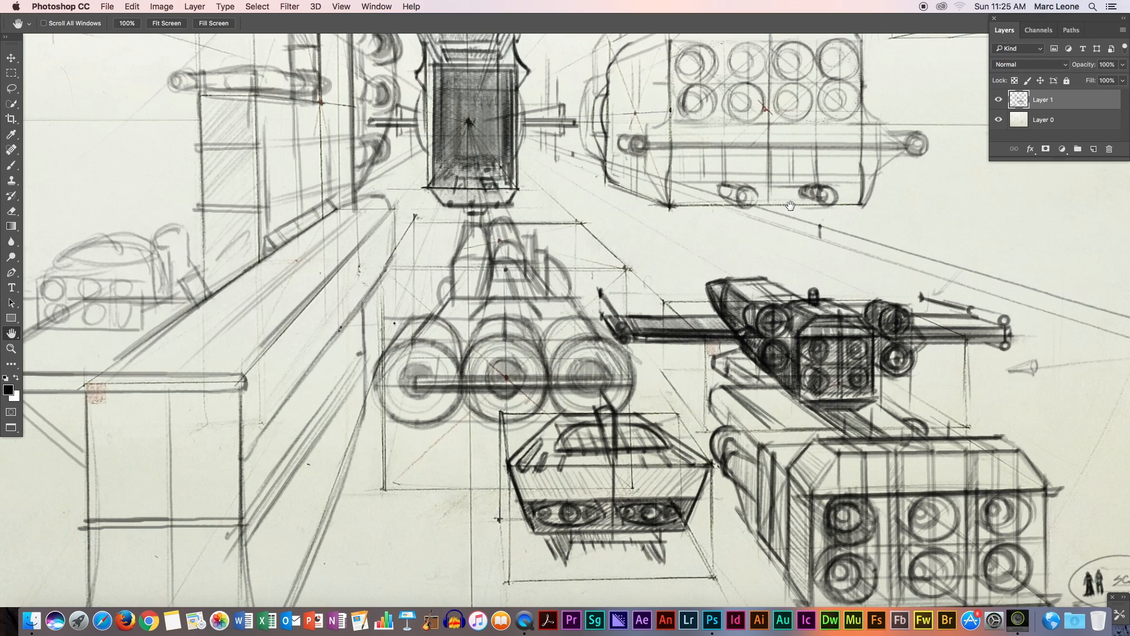
click(11, 165)
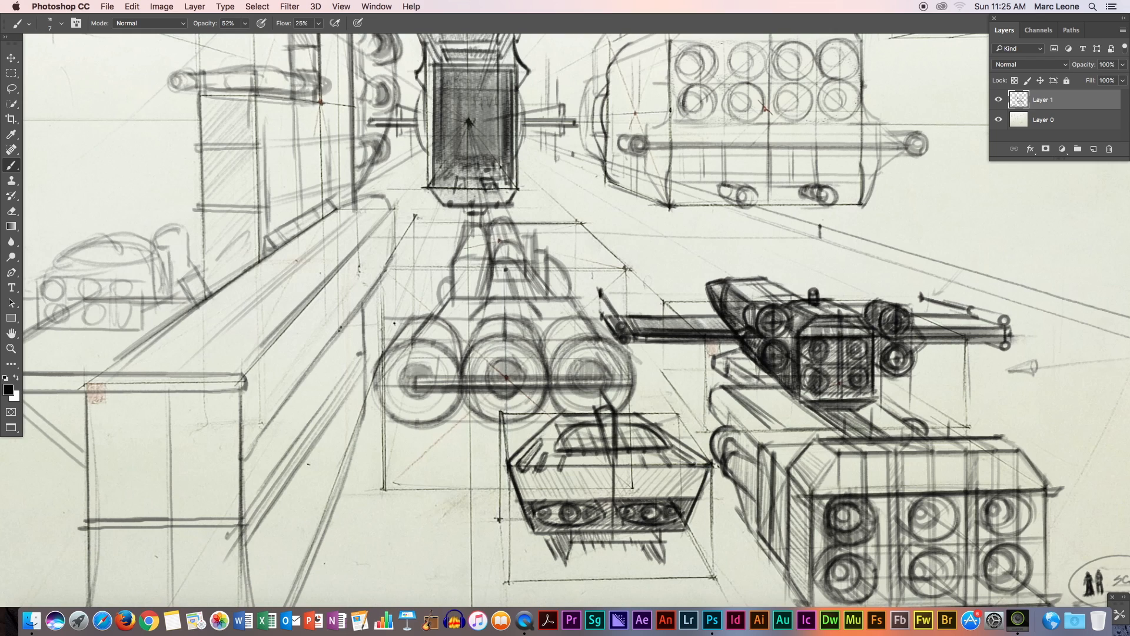
drag(800, 239, 360, 237)
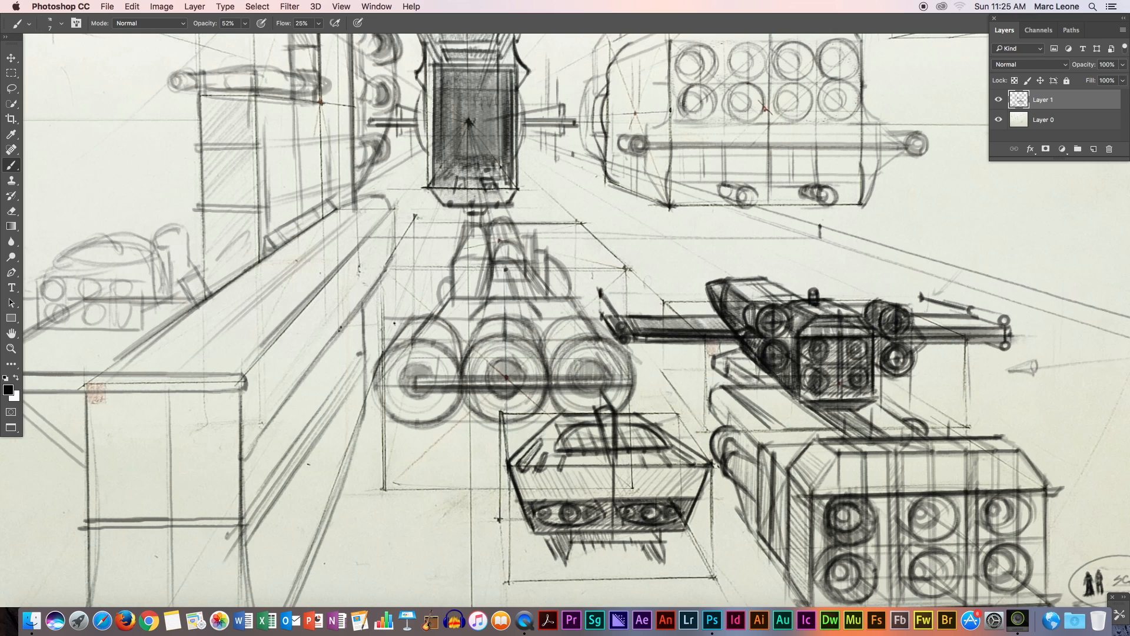
drag(817, 226, 378, 226)
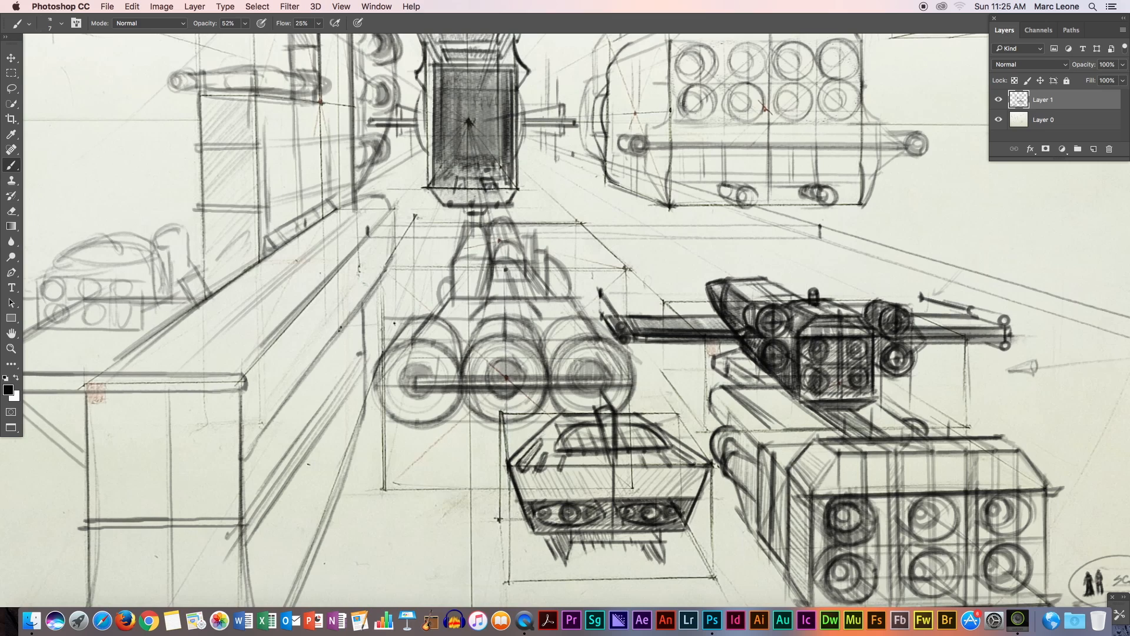
Add small ticks along the slanted strip at the tower's base and darken the crossbar's ends and the platform's edge
drag(273, 249, 274, 236)
drag(287, 234, 290, 227)
mouse_move(311, 92)
mouse_down()
mouse_move(225, 91)
mouse_move(298, 90)
mouse_move(297, 70)
mouse_up()
mouse_move(179, 90)
mouse_down()
mouse_move(173, 73)
mouse_move(174, 88)
mouse_move(193, 71)
mouse_move(195, 85)
mouse_up()
drag(325, 76, 330, 94)
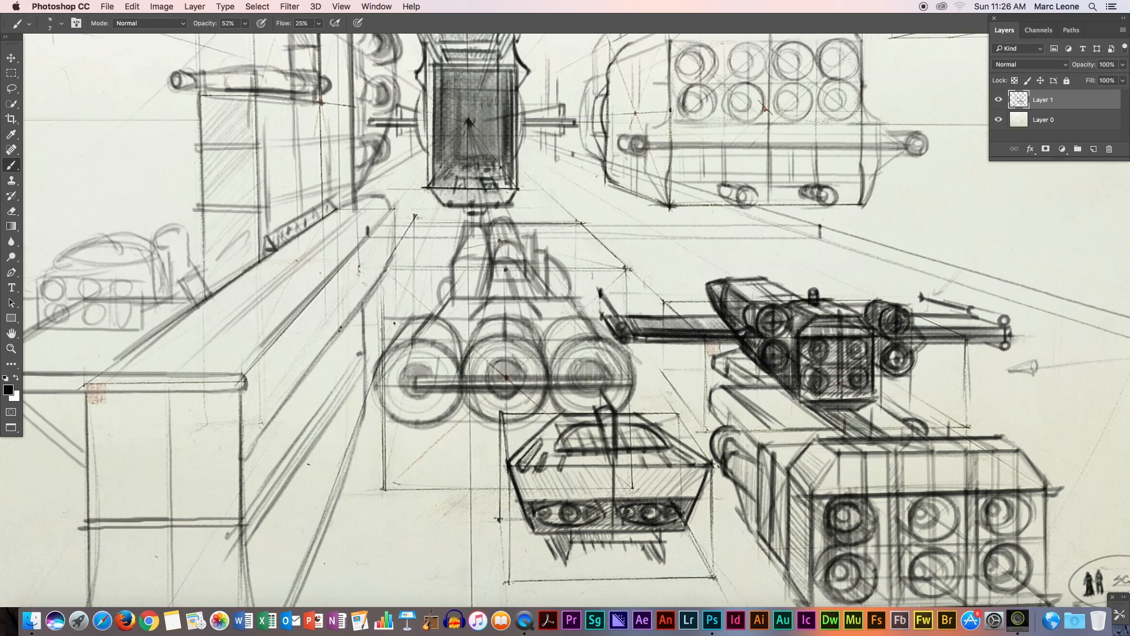
drag(333, 209, 353, 202)
drag(244, 375, 304, 307)
Darken the 6' height mark beside the scale figures and its raised copy at the end of the receding lines
click(11, 333)
drag(860, 433, 665, 331)
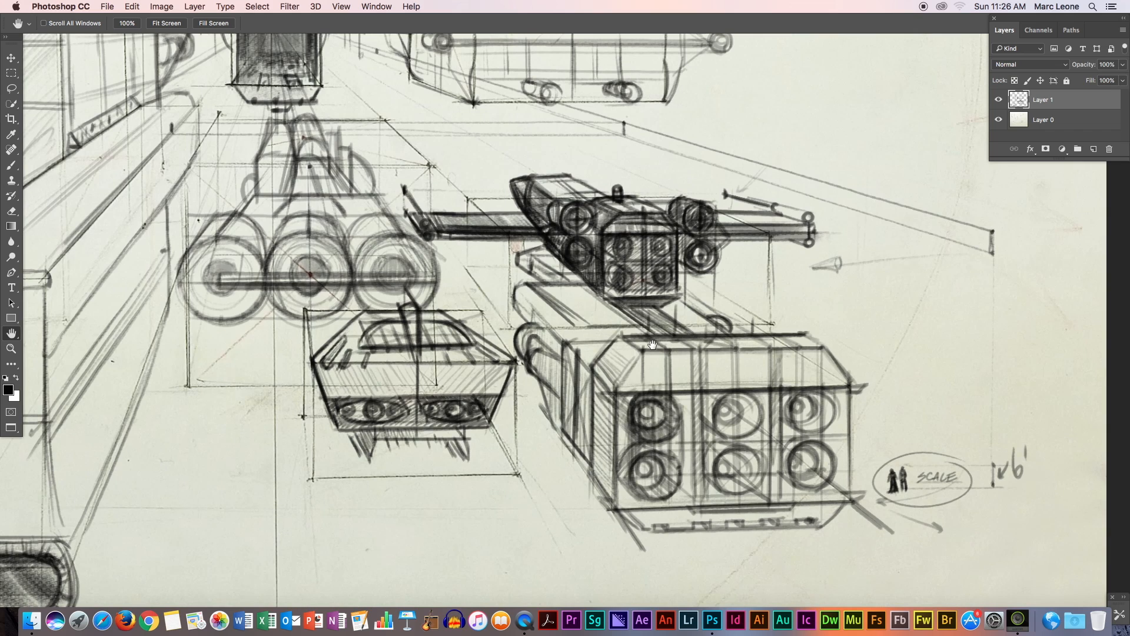
drag(989, 234, 986, 232)
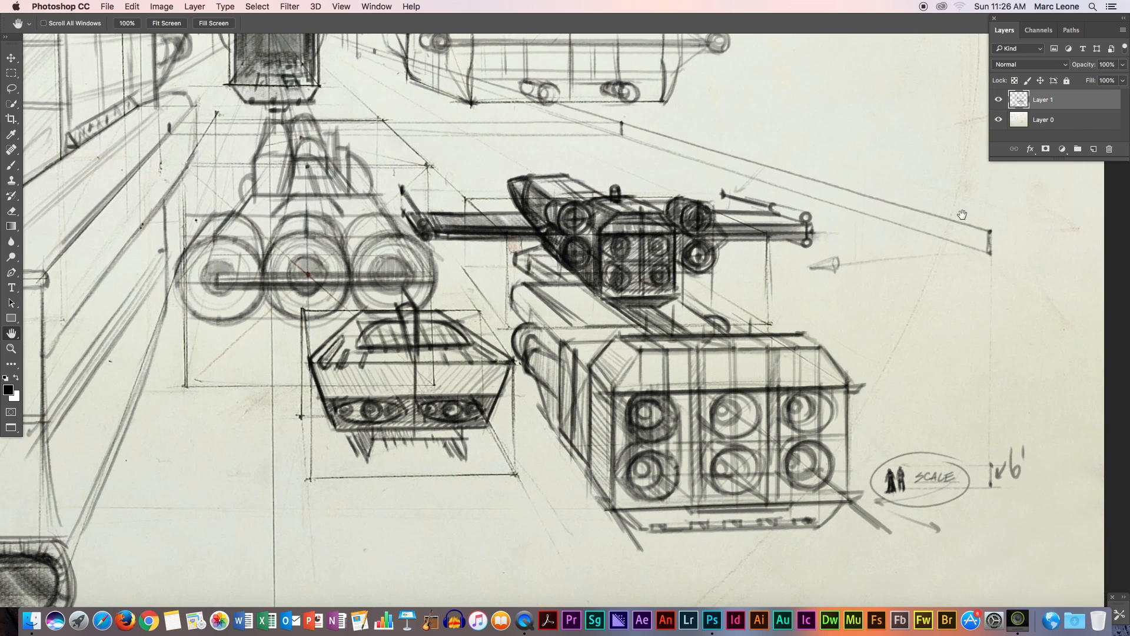
key(b)
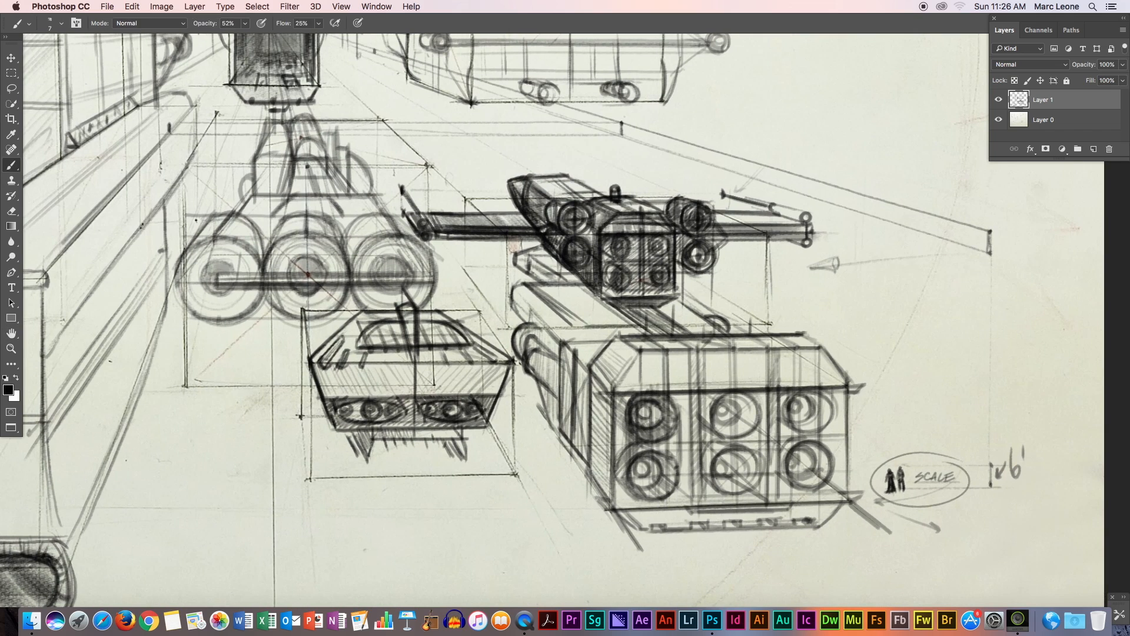
drag(989, 235, 991, 253)
drag(990, 462, 990, 484)
mouse_move(650, 132)
mouse_down()
mouse_move(649, 145)
mouse_move(686, 159)
mouse_up()
Darken both side edges of the round-topped tower's front face, just below its arched cap
key(h)
mouse_move(291, 353)
mouse_down()
mouse_move(550, 377)
mouse_move(756, 501)
mouse_up()
scroll(755, 501, up, 10)
scroll(756, 501, left, 5)
scroll(756, 492, up, 5)
scroll(756, 492, right, 2)
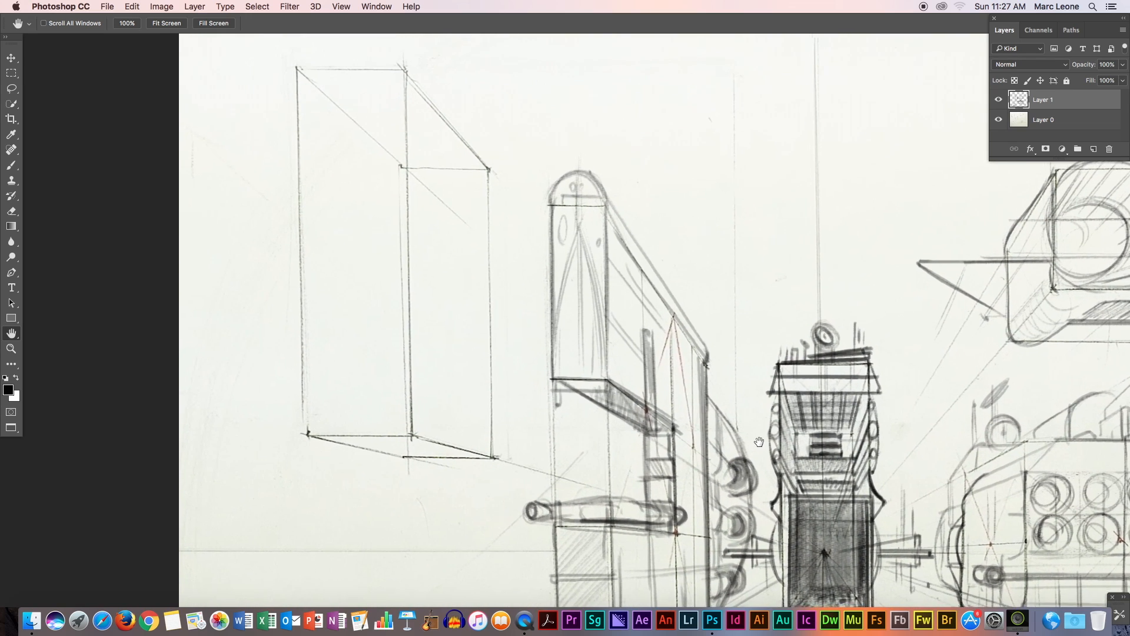
scroll(759, 442, left, 3)
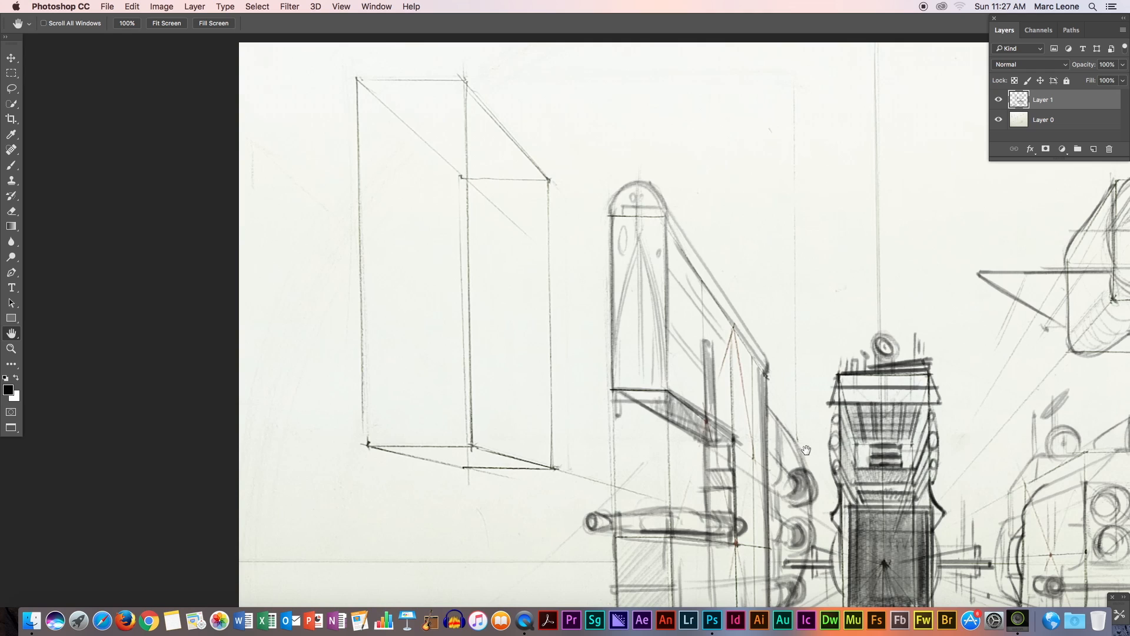
drag(827, 426, 840, 432)
scroll(844, 434, up, 3)
scroll(844, 435, left, 3)
scroll(844, 435, up, 2)
scroll(844, 434, left, 1)
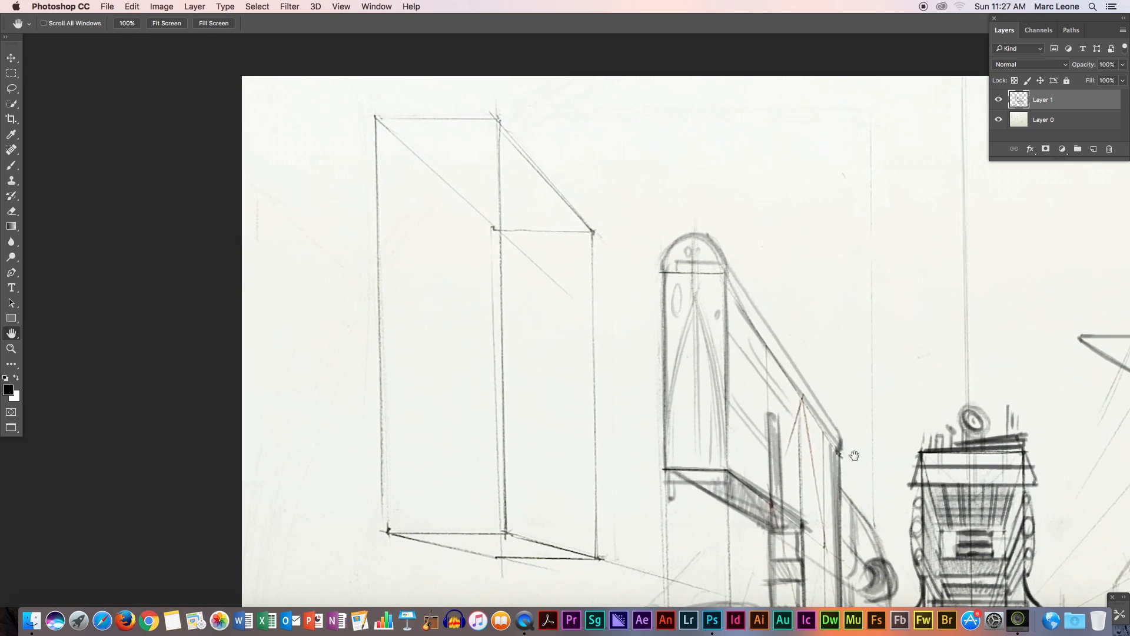
drag(853, 466, 863, 468)
scroll(863, 468, up, 5)
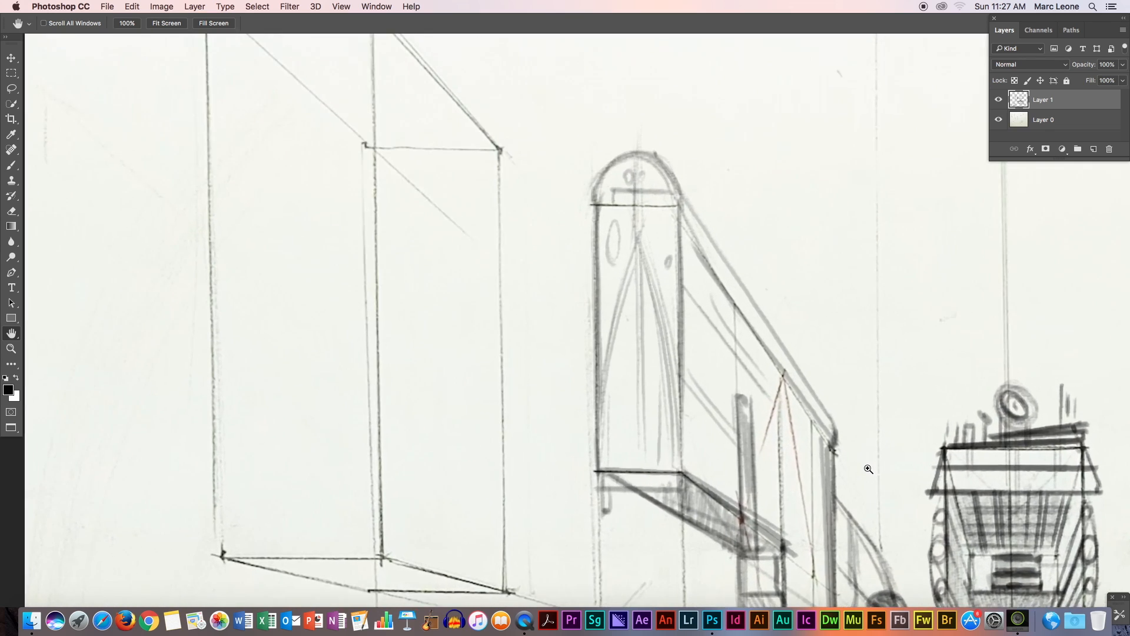
scroll(835, 449, down, 2)
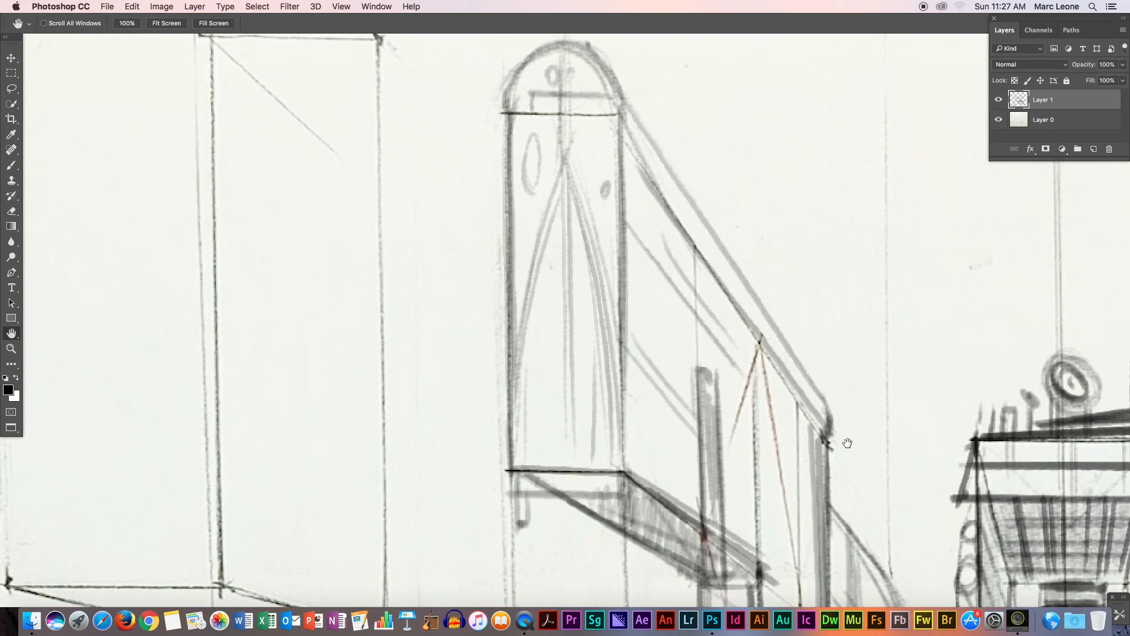
scroll(848, 452, down, 2)
scroll(842, 453, down, 4)
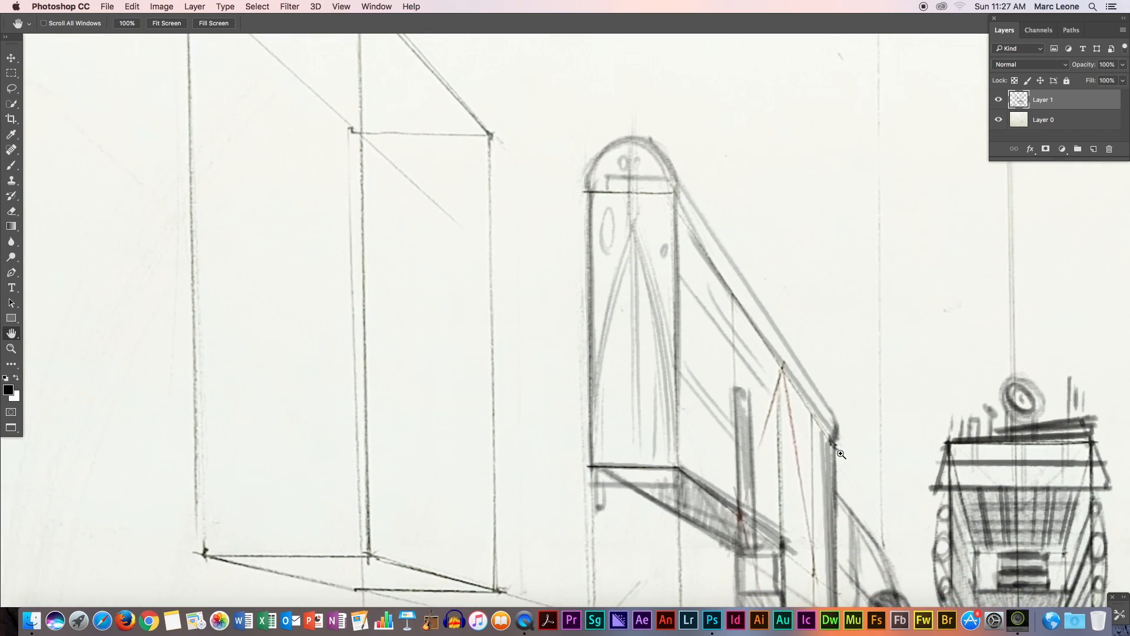
scroll(806, 452, left, 3)
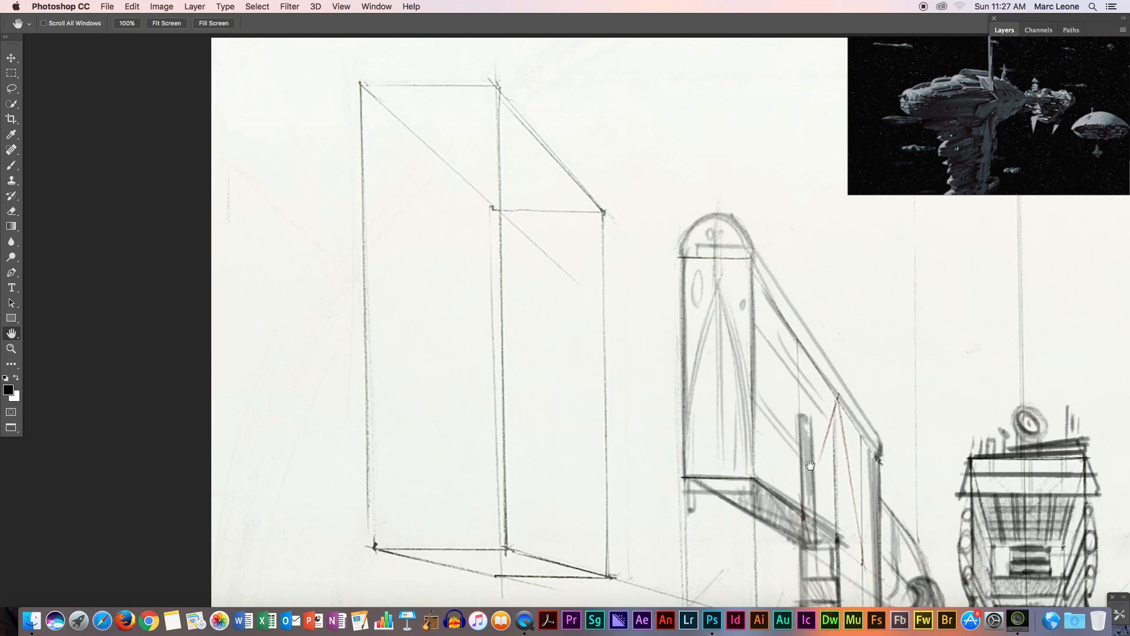
click(18, 161)
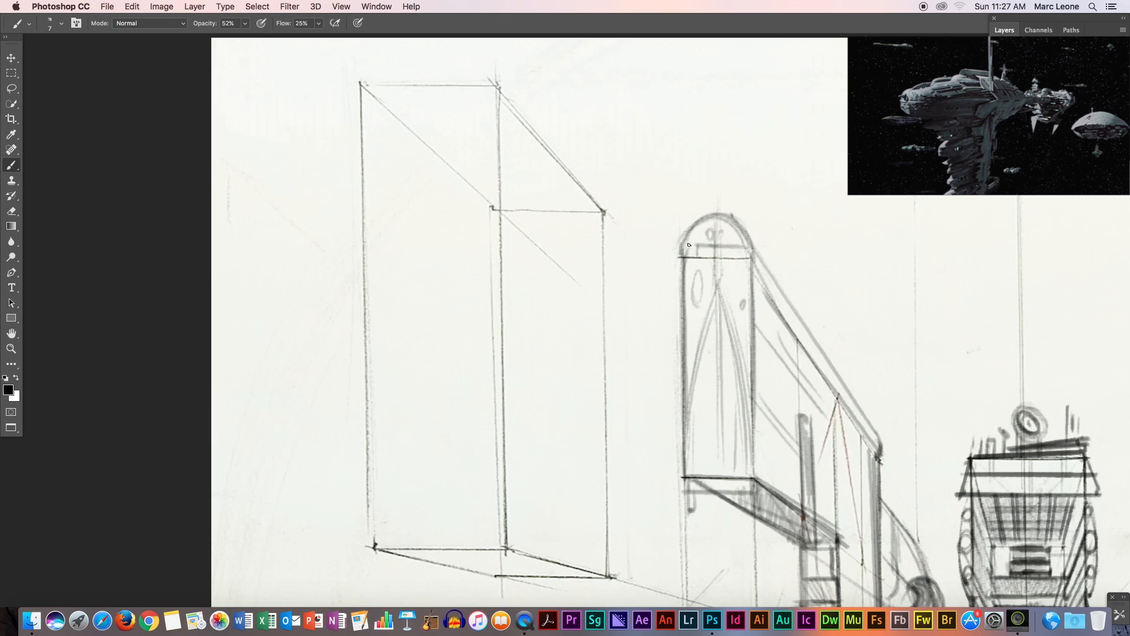
drag(685, 238, 683, 322)
drag(755, 255, 754, 330)
drag(689, 235, 685, 261)
drag(752, 250, 754, 312)
Set the brush opacity to 40% and sketch the rounded near end of a long hull around the empty tall box's top
click(245, 23)
drag(246, 37, 237, 48)
drag(607, 216, 643, 308)
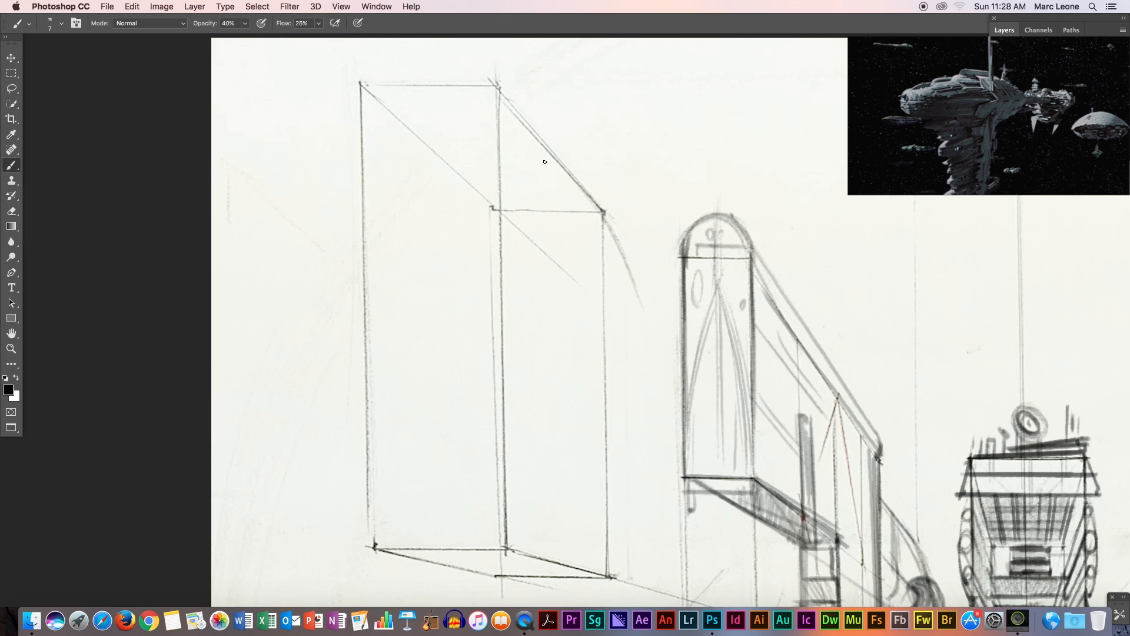
mouse_move(510, 108)
mouse_down()
mouse_move(491, 91)
mouse_move(376, 71)
mouse_move(393, 61)
mouse_move(352, 147)
mouse_up()
drag(350, 99, 355, 177)
mouse_move(342, 134)
mouse_down()
mouse_move(421, 56)
mouse_move(494, 81)
mouse_move(510, 154)
mouse_move(340, 176)
mouse_move(388, 225)
mouse_up()
mouse_move(343, 171)
mouse_down()
mouse_move(475, 72)
mouse_move(493, 85)
mouse_up()
mouse_move(405, 53)
mouse_down()
mouse_move(510, 100)
mouse_move(386, 228)
mouse_up()
drag(342, 174, 400, 253)
drag(604, 215, 637, 279)
drag(406, 256, 529, 318)
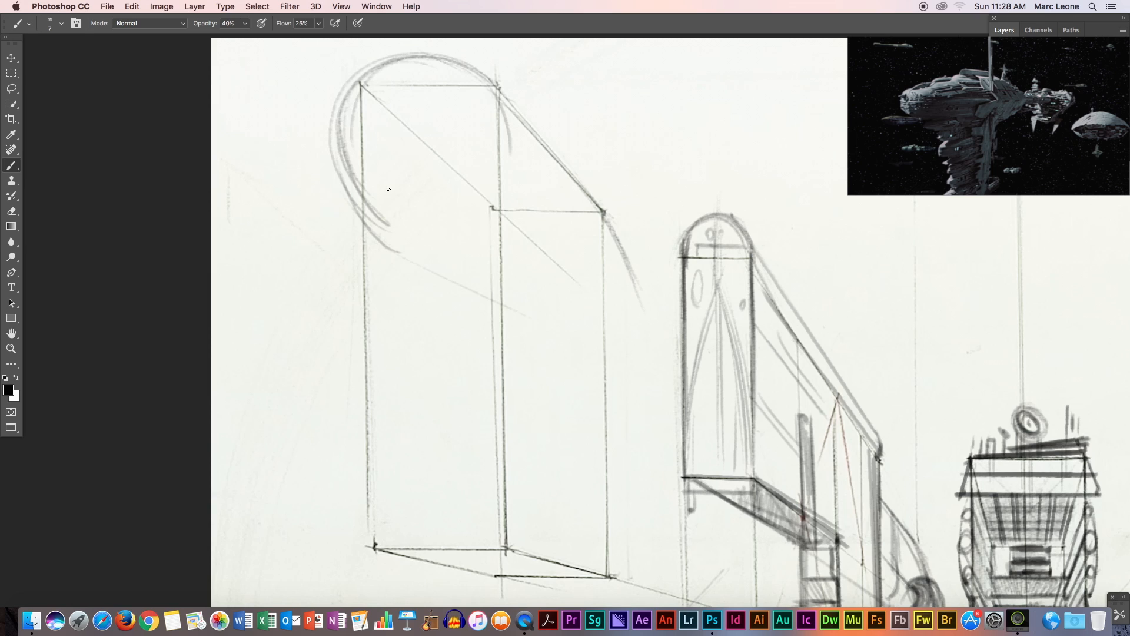
Close the hull's oval with a sloping underside and rounded far end, and add a pointed fin on its upper edge
drag(412, 266, 585, 377)
drag(621, 234, 653, 323)
drag(478, 313, 587, 359)
mouse_move(516, 331)
mouse_down()
mouse_move(611, 363)
mouse_move(650, 345)
mouse_up()
mouse_move(624, 247)
mouse_down()
mouse_move(652, 326)
mouse_move(556, 363)
mouse_up()
drag(515, 328, 408, 249)
drag(454, 298, 366, 209)
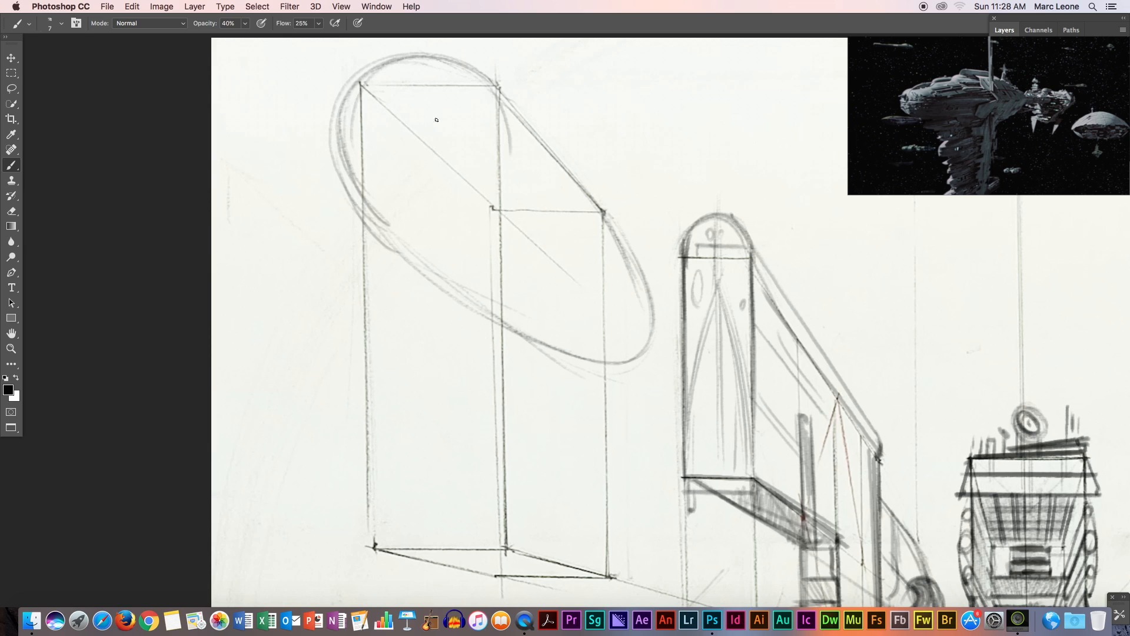
mouse_move(542, 142)
mouse_down()
mouse_move(496, 63)
mouse_move(470, 67)
mouse_move(488, 60)
mouse_move(498, 74)
mouse_move(500, 53)
mouse_move(503, 79)
mouse_move(510, 55)
mouse_move(520, 86)
mouse_up()
mouse_move(608, 227)
mouse_down()
mouse_move(631, 246)
mouse_move(648, 306)
mouse_move(643, 356)
mouse_up()
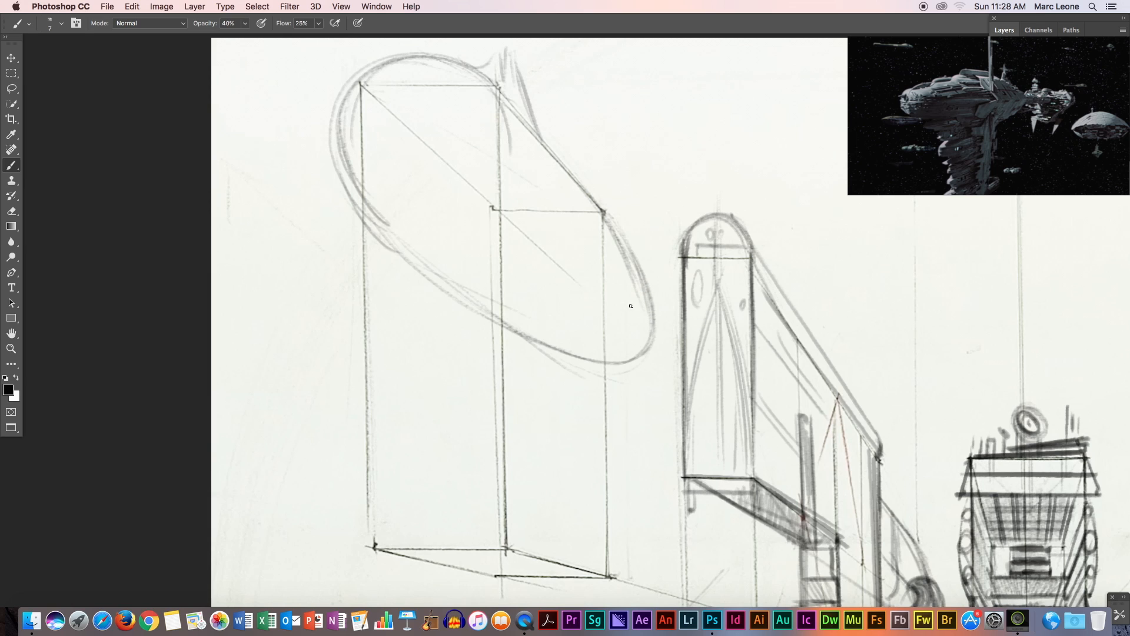
Draw a curved rim line along the hull's length and darken it around the rounded near end
drag(454, 122, 391, 103)
mouse_move(554, 217)
mouse_down()
mouse_move(631, 302)
mouse_move(515, 185)
mouse_up()
drag(607, 271, 416, 109)
mouse_move(498, 154)
mouse_down()
mouse_move(378, 111)
mouse_move(341, 131)
mouse_up()
mouse_move(407, 104)
mouse_down()
mouse_move(347, 122)
mouse_move(357, 119)
mouse_move(336, 153)
mouse_up()
mouse_move(458, 117)
mouse_down()
mouse_move(506, 148)
mouse_move(544, 195)
mouse_up()
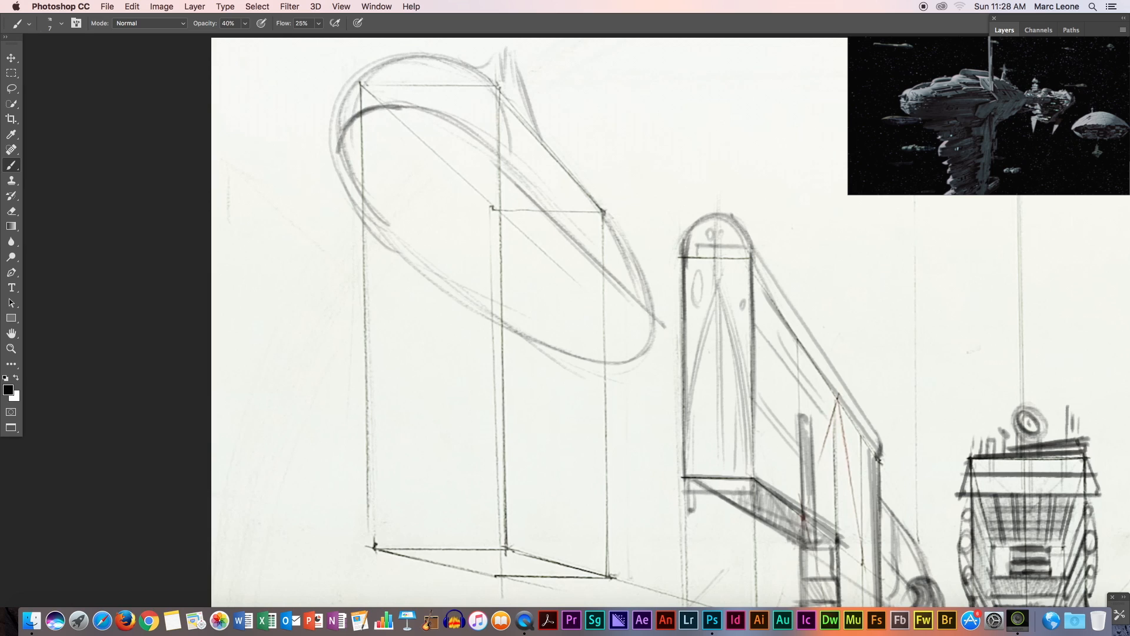
mouse_move(500, 158)
mouse_down()
mouse_move(480, 134)
mouse_move(382, 103)
mouse_move(436, 54)
mouse_move(356, 115)
mouse_move(338, 179)
mouse_up()
drag(360, 103, 340, 203)
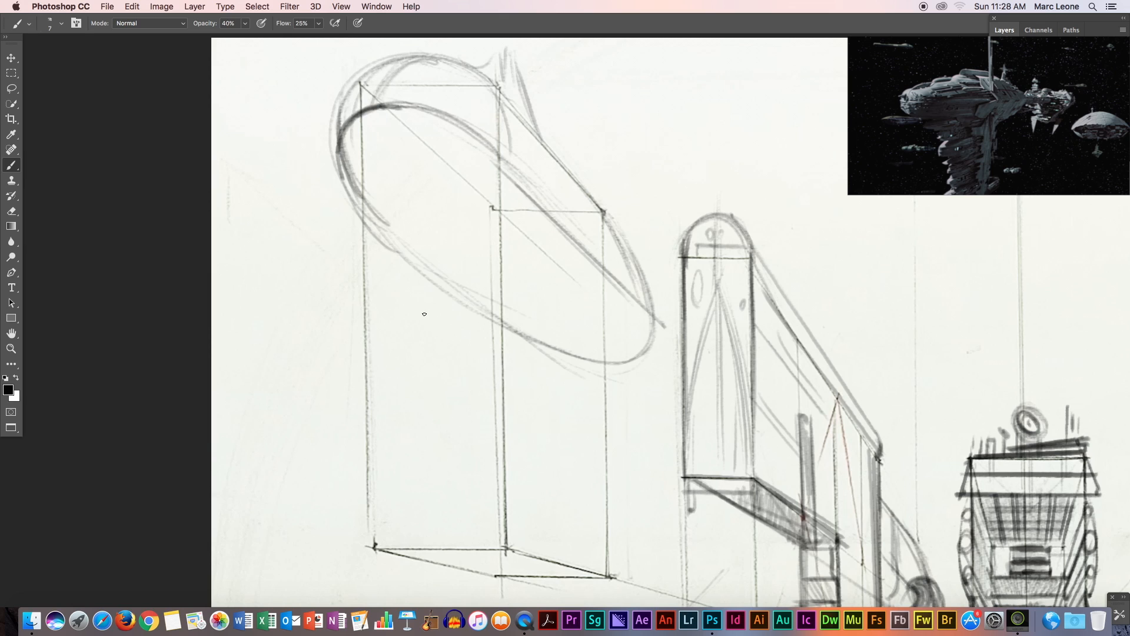
Reinforce the hull's far end and sketch a curved cross-contour wrapping down over its side
drag(615, 226, 643, 290)
mouse_move(647, 350)
mouse_down()
mouse_move(607, 374)
mouse_move(627, 357)
mouse_up()
drag(582, 211, 577, 249)
mouse_move(562, 155)
mouse_down()
mouse_move(581, 214)
mouse_move(575, 262)
mouse_up()
drag(499, 85, 505, 348)
drag(584, 212, 556, 304)
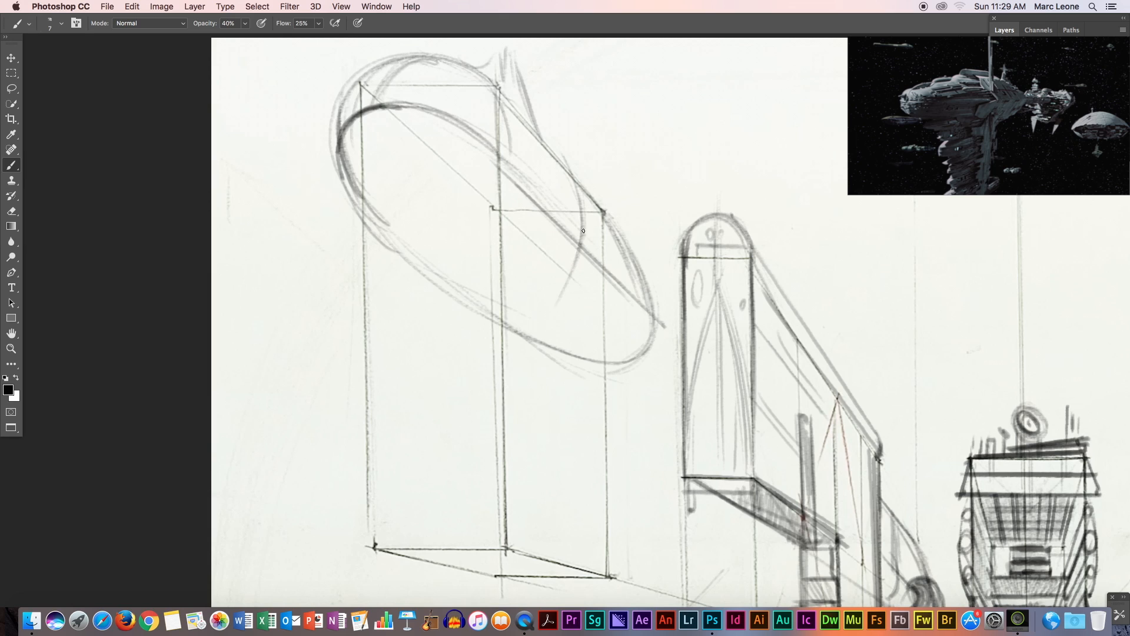
Draw the far edge of a tapering lower fin from the hull's contour down to the box's base, with a rounded corner and bottom line
mouse_move(583, 235)
mouse_down()
mouse_move(531, 335)
mouse_move(540, 310)
mouse_up()
drag(548, 303, 528, 535)
drag(535, 415, 527, 552)
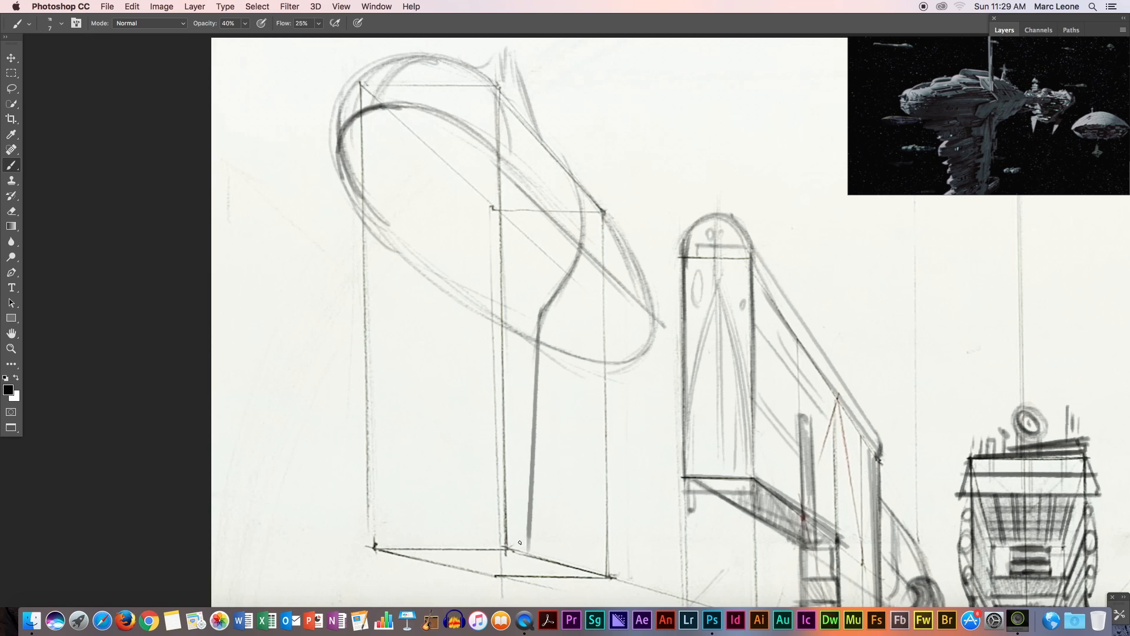
drag(505, 548, 528, 527)
drag(542, 311, 528, 505)
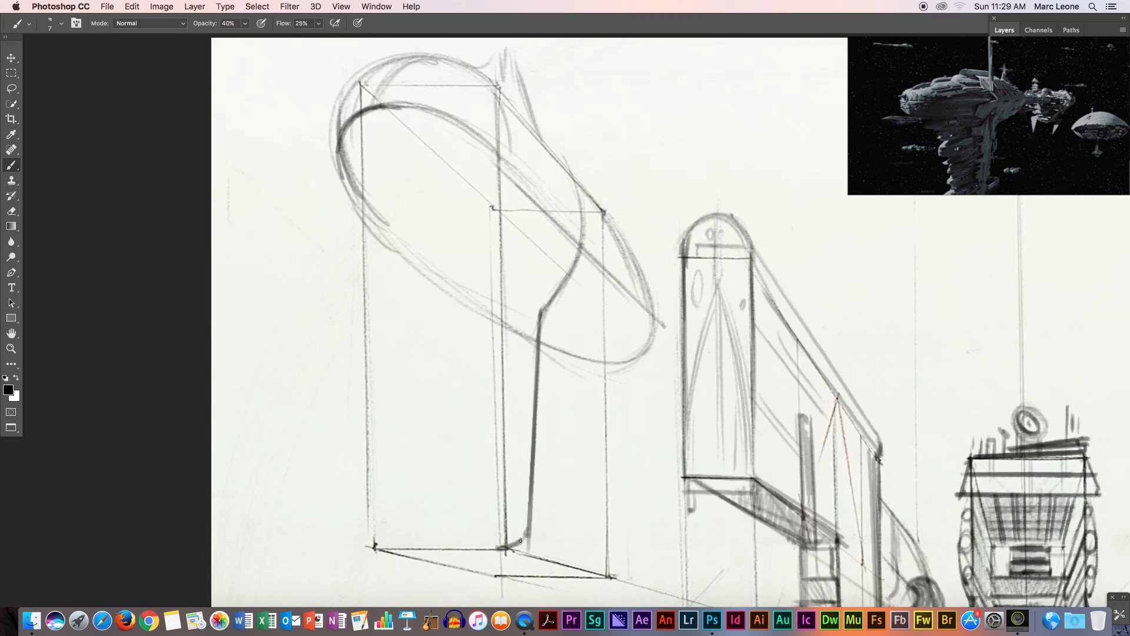
drag(502, 549, 439, 551)
Curve the near hull section's underside closed, darken its lower edge, and draw the fin's opposite slanted edge down to the base
drag(572, 237, 486, 310)
mouse_move(563, 271)
mouse_down()
mouse_move(448, 305)
mouse_move(475, 314)
mouse_move(569, 285)
mouse_move(506, 306)
mouse_move(406, 277)
mouse_up()
mouse_move(337, 135)
mouse_down()
mouse_move(372, 231)
mouse_move(429, 281)
mouse_up()
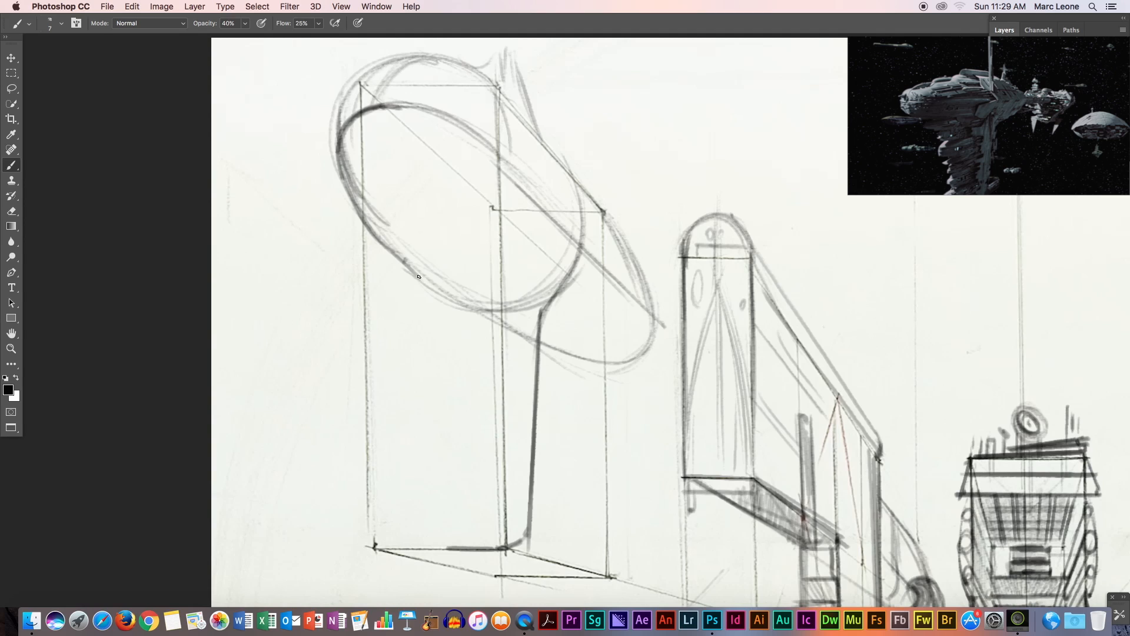
drag(412, 265, 469, 553)
mouse_move(416, 290)
mouse_down()
mouse_move(469, 550)
mouse_move(465, 490)
mouse_up()
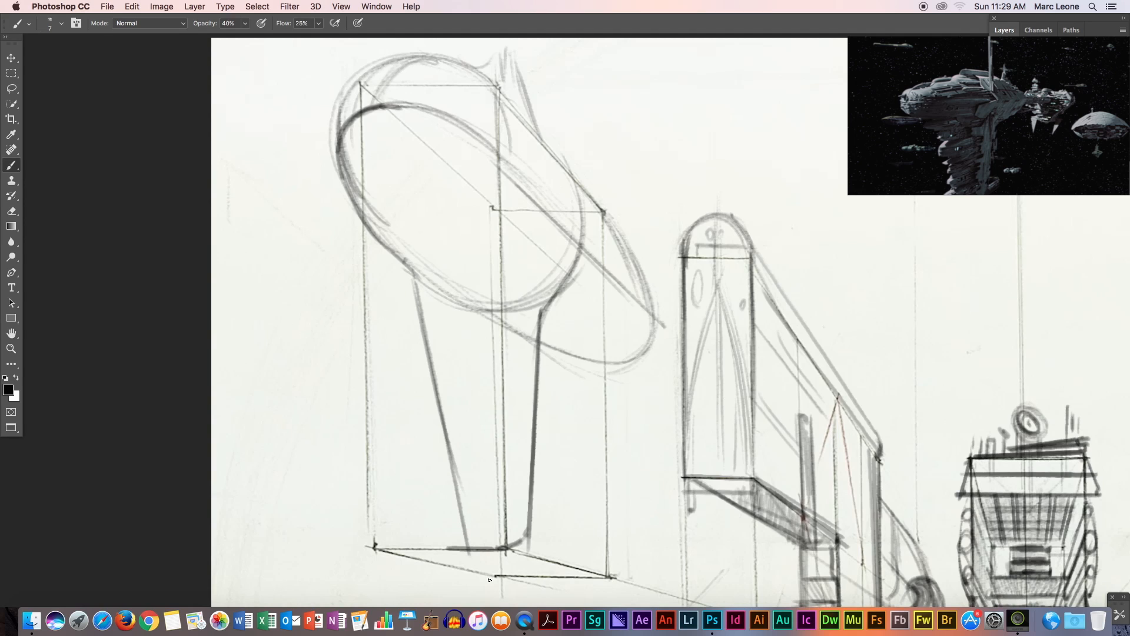
mouse_move(362, 199)
mouse_down()
mouse_move(430, 283)
mouse_move(549, 302)
mouse_up()
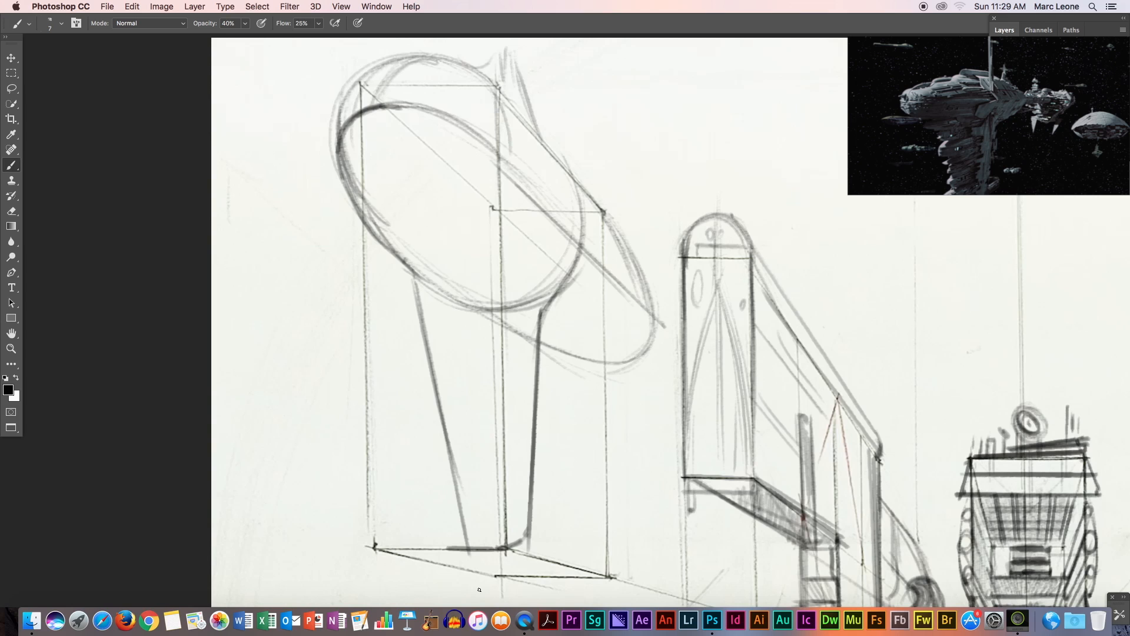
Add pointed spikes along the hull's upper edge and darken its slanting side line and far rim
key(space)
mouse_move(739, 384)
mouse_down()
mouse_move(738, 456)
mouse_move(727, 455)
mouse_up()
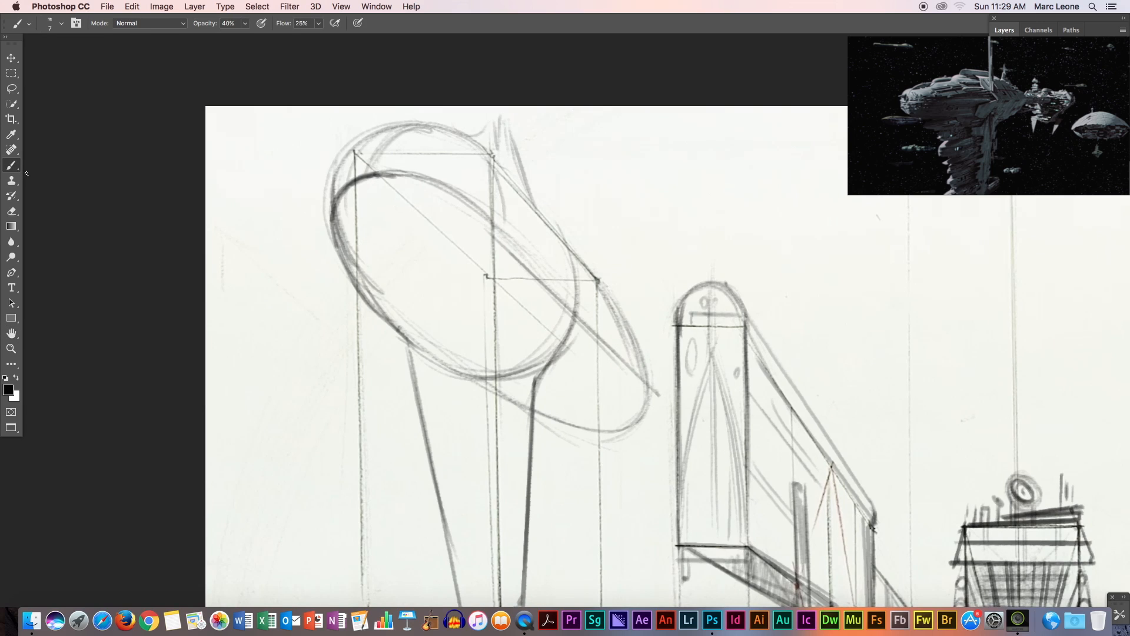
mouse_move(493, 117)
mouse_down()
mouse_move(495, 149)
mouse_move(533, 209)
mouse_up()
mouse_move(525, 158)
mouse_down()
mouse_move(537, 219)
mouse_move(580, 247)
mouse_up()
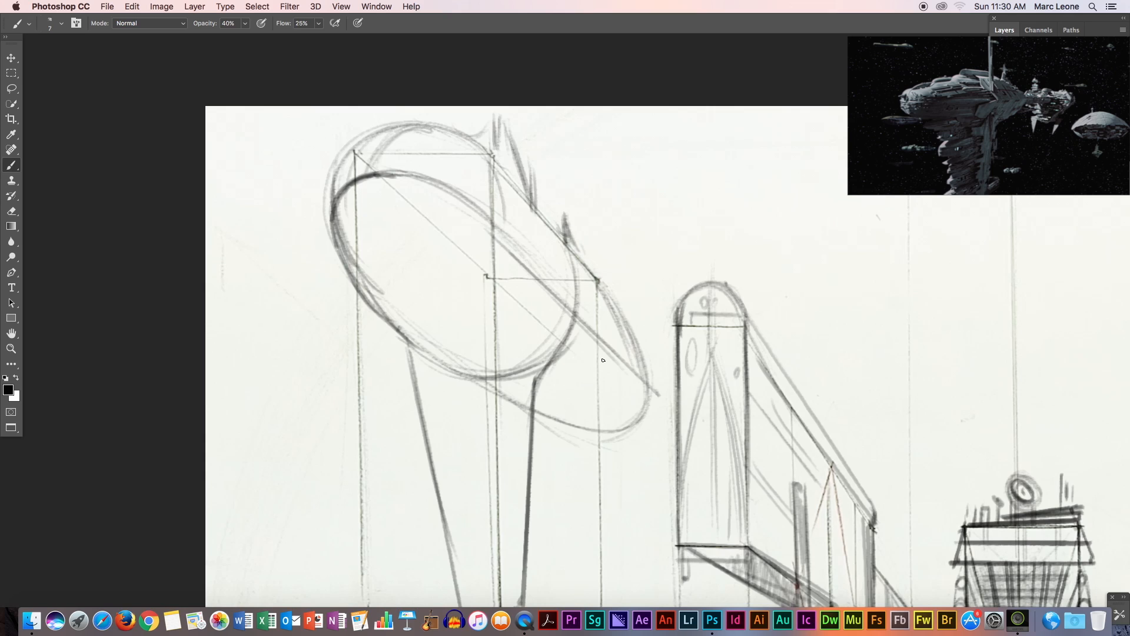
mouse_move(525, 206)
mouse_down()
mouse_move(555, 294)
mouse_move(644, 386)
mouse_up()
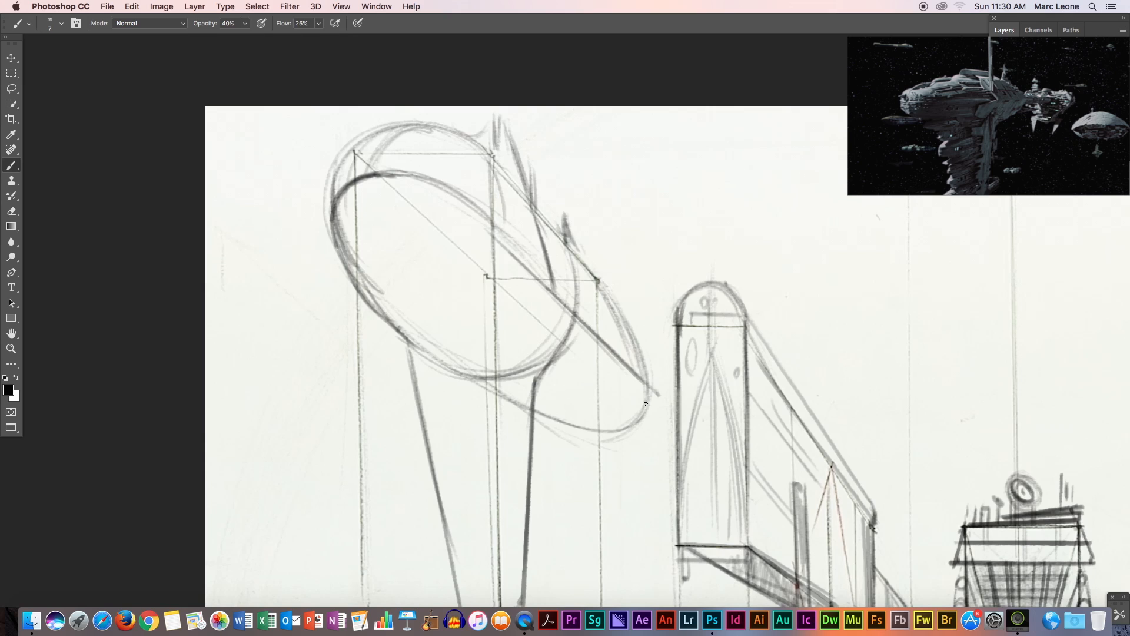
mouse_move(599, 281)
mouse_down()
mouse_move(642, 379)
mouse_move(628, 327)
mouse_move(652, 409)
mouse_move(646, 388)
mouse_move(638, 395)
mouse_up()
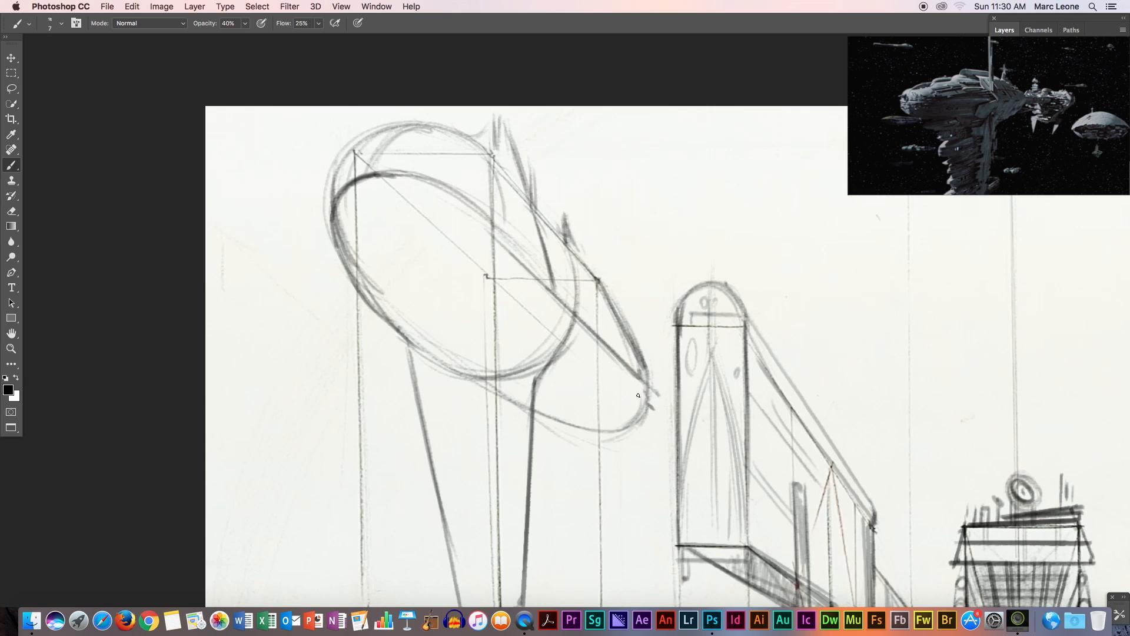
Outline a long notched panel receding along the hull's side, with stepped near and far ends
drag(531, 215, 553, 283)
drag(522, 205, 550, 287)
drag(558, 284, 531, 292)
mouse_move(523, 203)
mouse_down()
mouse_move(550, 282)
mouse_move(591, 334)
mouse_up()
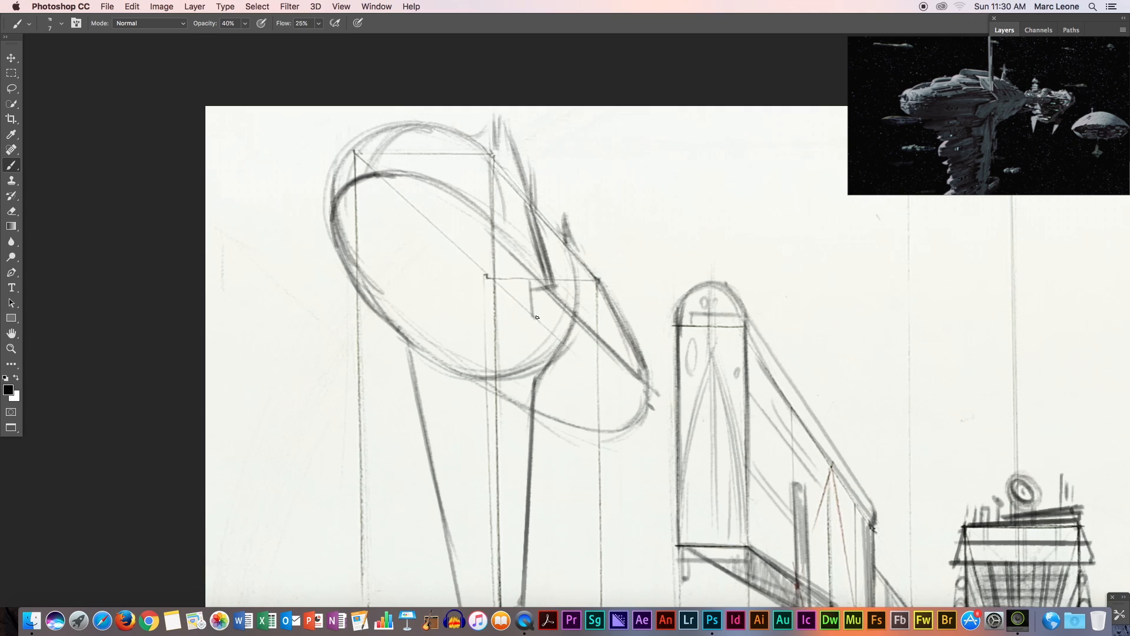
drag(532, 315, 623, 390)
drag(529, 308, 626, 388)
drag(646, 384, 623, 393)
drag(536, 320, 542, 290)
drag(633, 388, 641, 385)
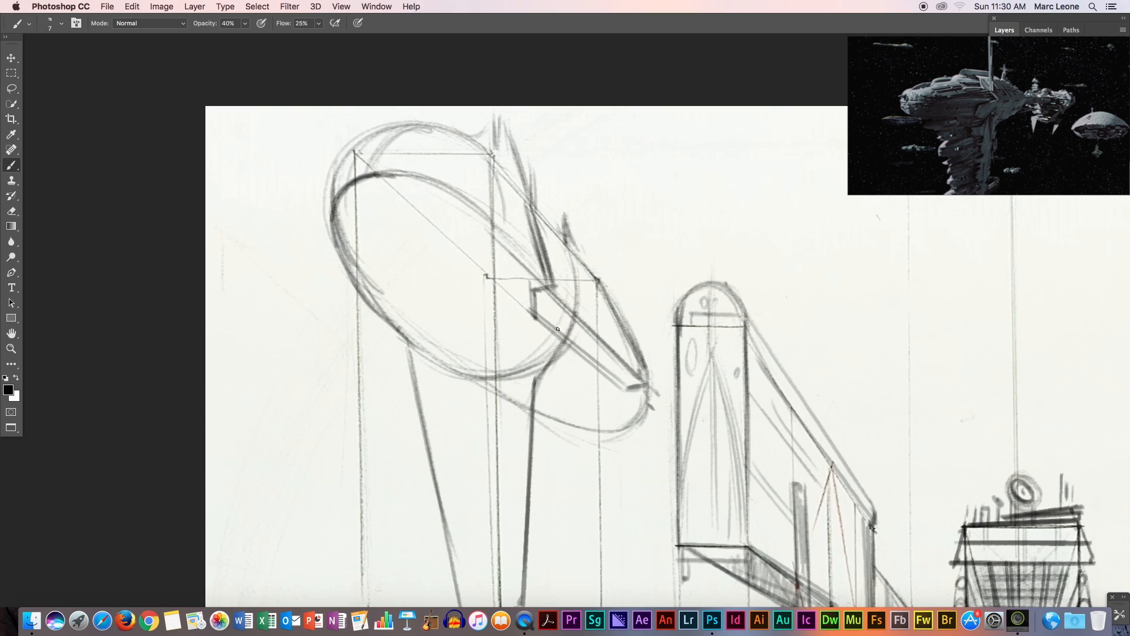
Darken the notched panel's lower edge and draw parallel receding bands beneath it on the hull's far half
drag(533, 312, 618, 388)
drag(570, 342, 623, 405)
drag(551, 394, 619, 409)
drag(549, 365, 595, 408)
drag(545, 360, 634, 427)
mouse_move(553, 344)
mouse_down()
mouse_move(635, 422)
mouse_move(596, 406)
mouse_up()
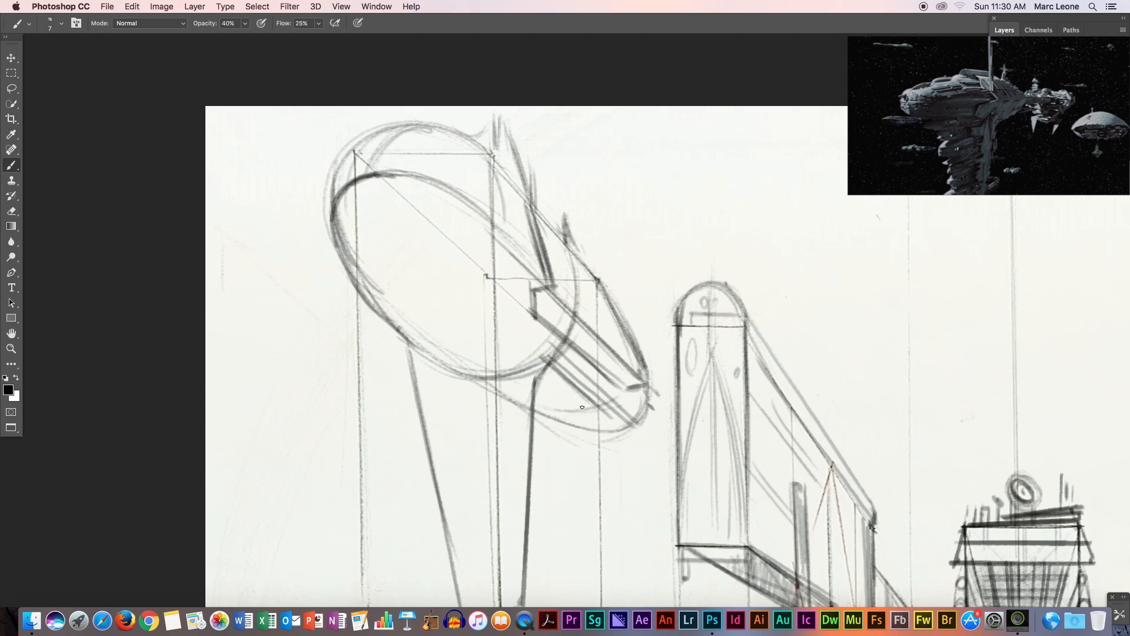
Sketch a round engine detail under the hull beside the fin's top and reinforce the receding bands above it
drag(528, 393, 596, 400)
drag(520, 391, 593, 405)
mouse_move(545, 362)
mouse_down()
mouse_move(562, 340)
mouse_move(638, 425)
mouse_up()
drag(596, 391, 649, 434)
mouse_move(527, 399)
mouse_down()
mouse_move(574, 407)
mouse_move(555, 402)
mouse_move(565, 400)
mouse_move(557, 390)
mouse_move(575, 390)
mouse_move(566, 372)
mouse_move(544, 388)
mouse_up()
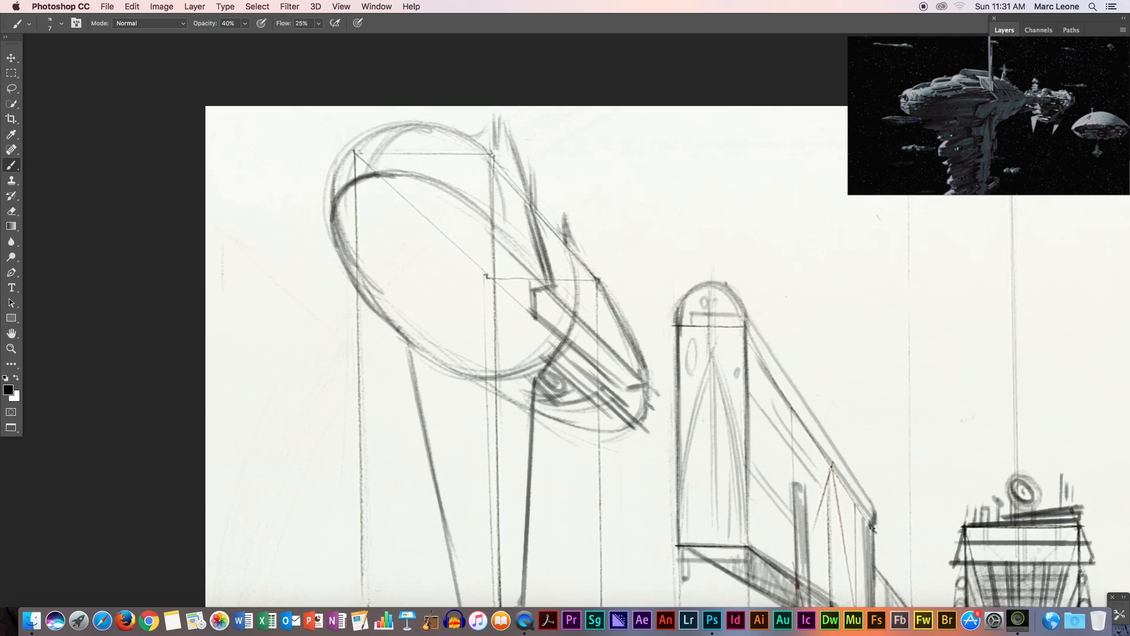
Add slanted surface strokes between the second spike and the far rim on the hull's upper side
drag(555, 248, 573, 294)
mouse_move(576, 268)
mouse_down()
mouse_move(594, 312)
mouse_move(628, 340)
mouse_up()
drag(605, 296, 626, 347)
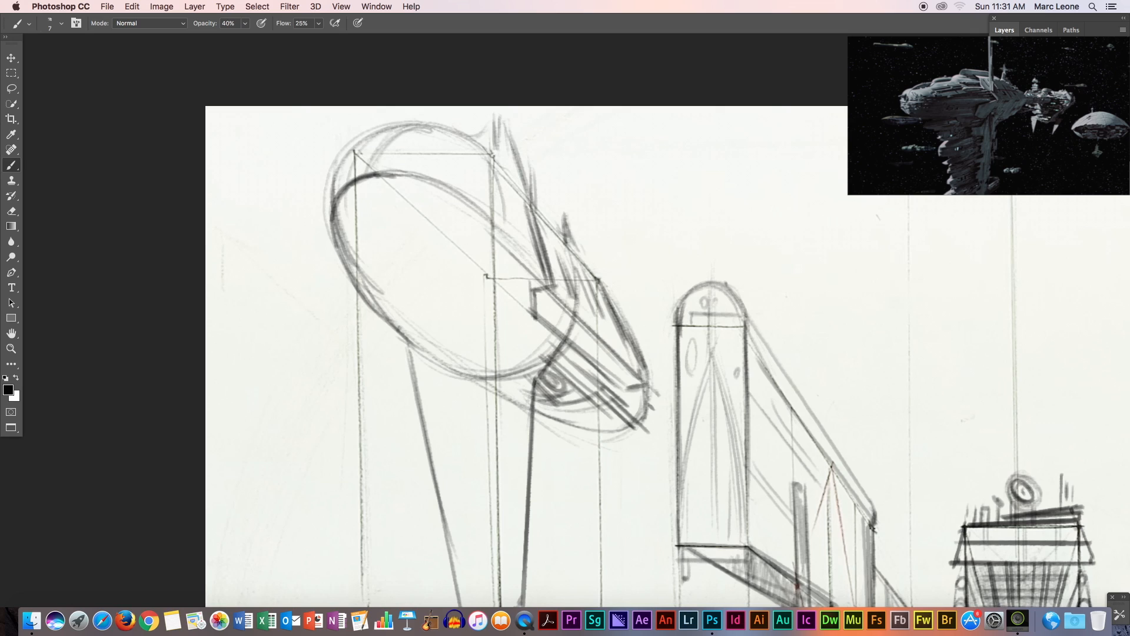
Add a small dome on the hull's top, darken the near rim, and draw a horizontal line across the front with a thicker lower edge
drag(342, 199, 382, 182)
drag(459, 129, 478, 141)
mouse_move(391, 129)
mouse_down()
mouse_move(358, 180)
mouse_move(390, 136)
mouse_move(354, 182)
mouse_move(363, 170)
mouse_move(343, 180)
mouse_move(370, 142)
mouse_move(352, 154)
mouse_move(321, 205)
mouse_up()
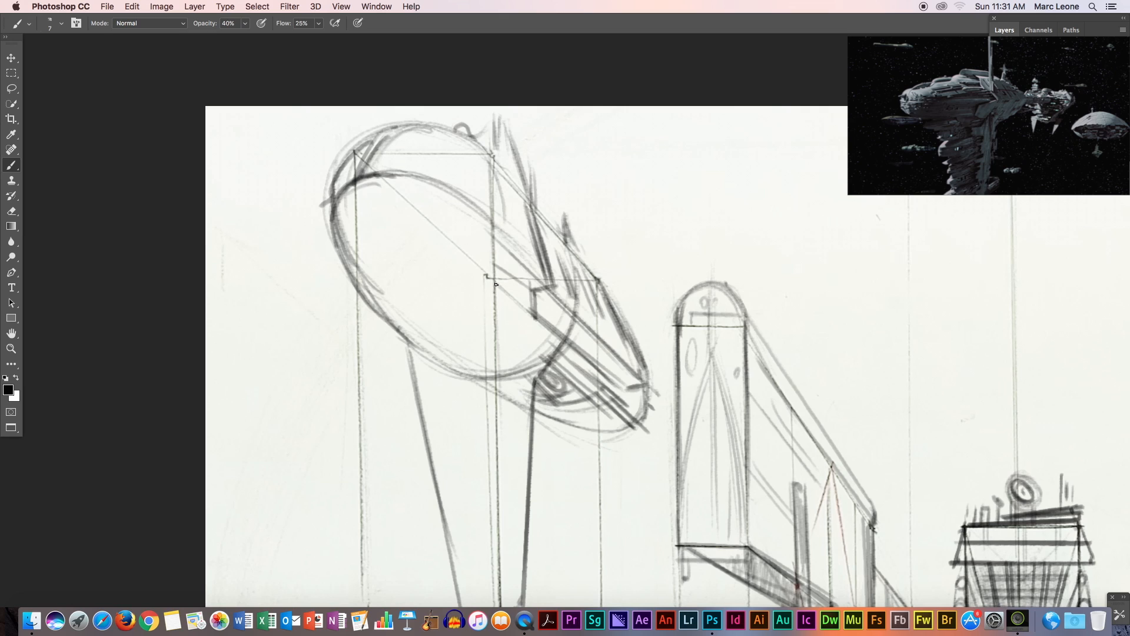
mouse_move(497, 283)
mouse_down()
mouse_move(363, 286)
mouse_move(335, 265)
mouse_move(348, 285)
mouse_move(352, 264)
mouse_move(351, 288)
mouse_move(373, 323)
mouse_move(415, 351)
mouse_up()
drag(380, 307, 444, 368)
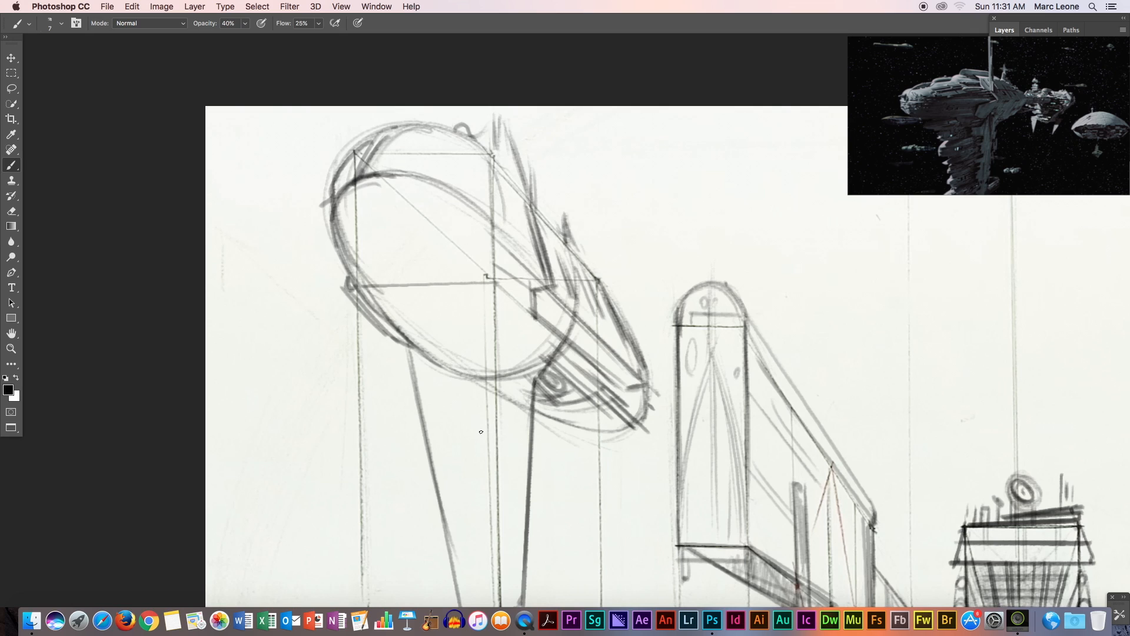
Fill the hull's rounded front with curved ribs running down from the rim and close them with a line along the bottom
drag(340, 193, 395, 321)
drag(346, 224, 398, 324)
mouse_move(353, 201)
mouse_down()
mouse_move(403, 320)
mouse_move(423, 345)
mouse_move(441, 336)
mouse_up()
drag(386, 246, 439, 334)
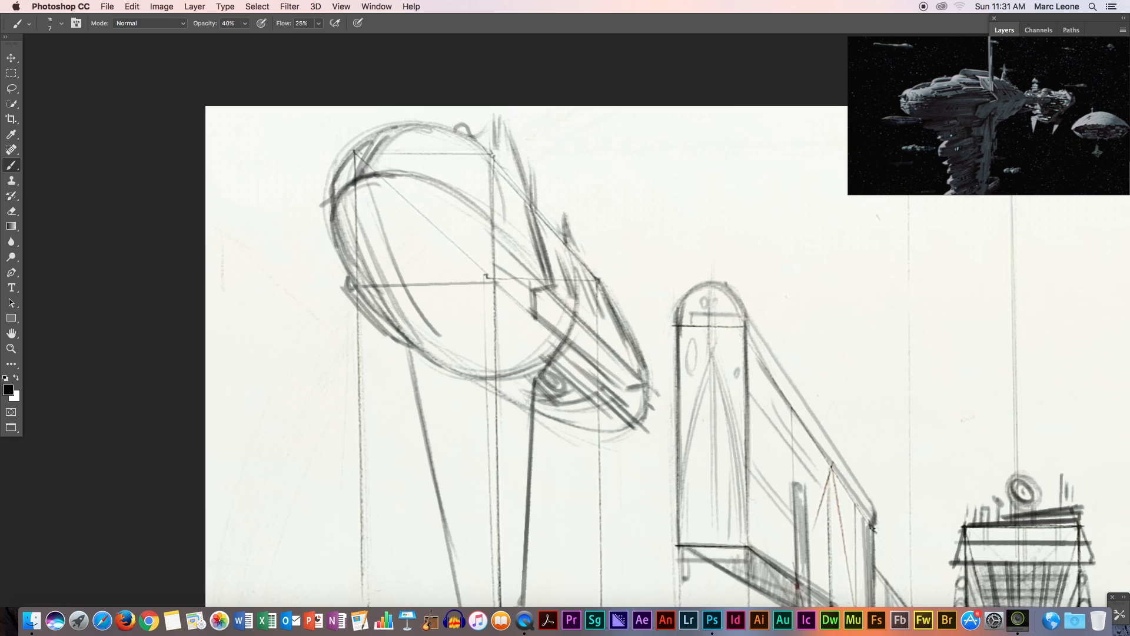
drag(392, 201, 463, 337)
drag(380, 180, 444, 335)
drag(377, 227, 424, 333)
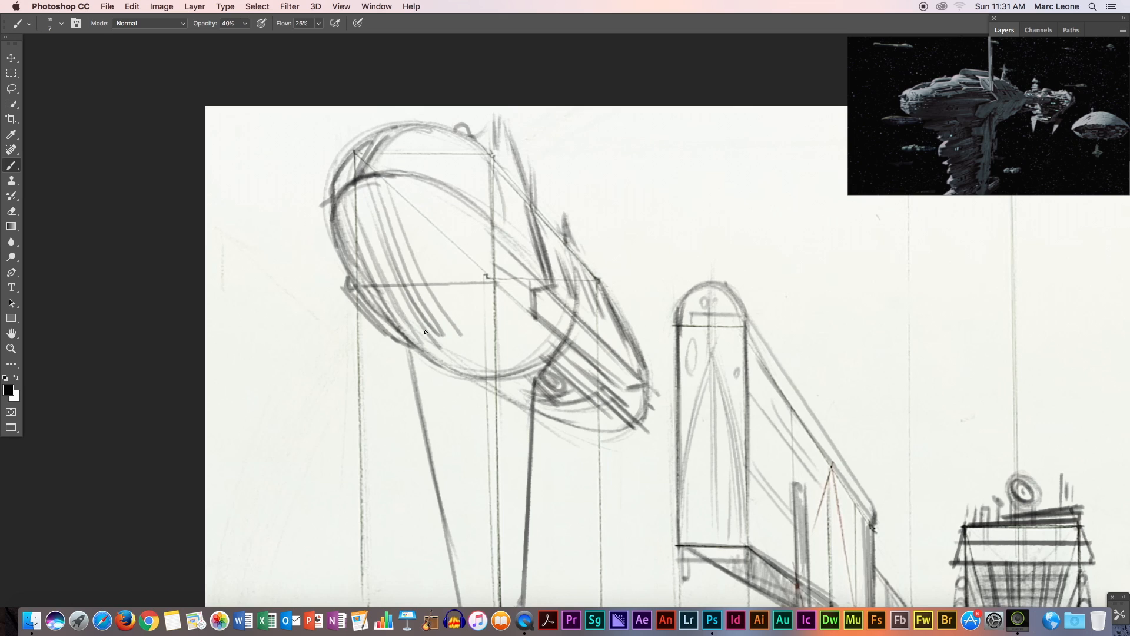
drag(399, 208, 465, 340)
drag(402, 178, 478, 340)
drag(423, 207, 486, 339)
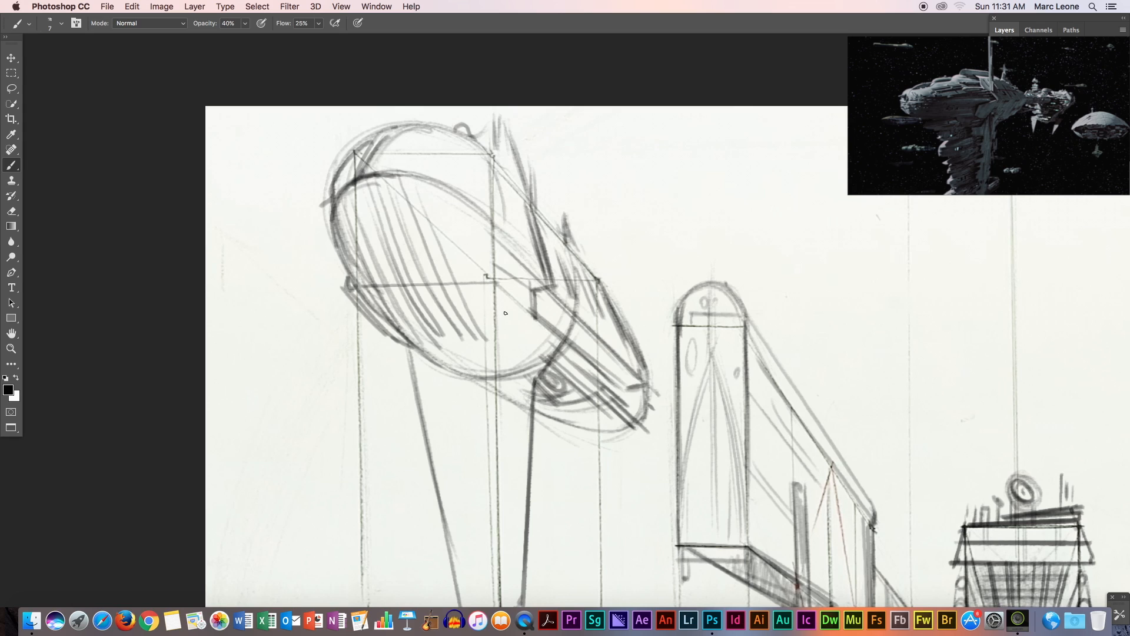
mouse_move(422, 343)
mouse_down()
mouse_move(508, 342)
mouse_move(488, 334)
mouse_up()
drag(468, 194, 490, 345)
drag(473, 225, 491, 318)
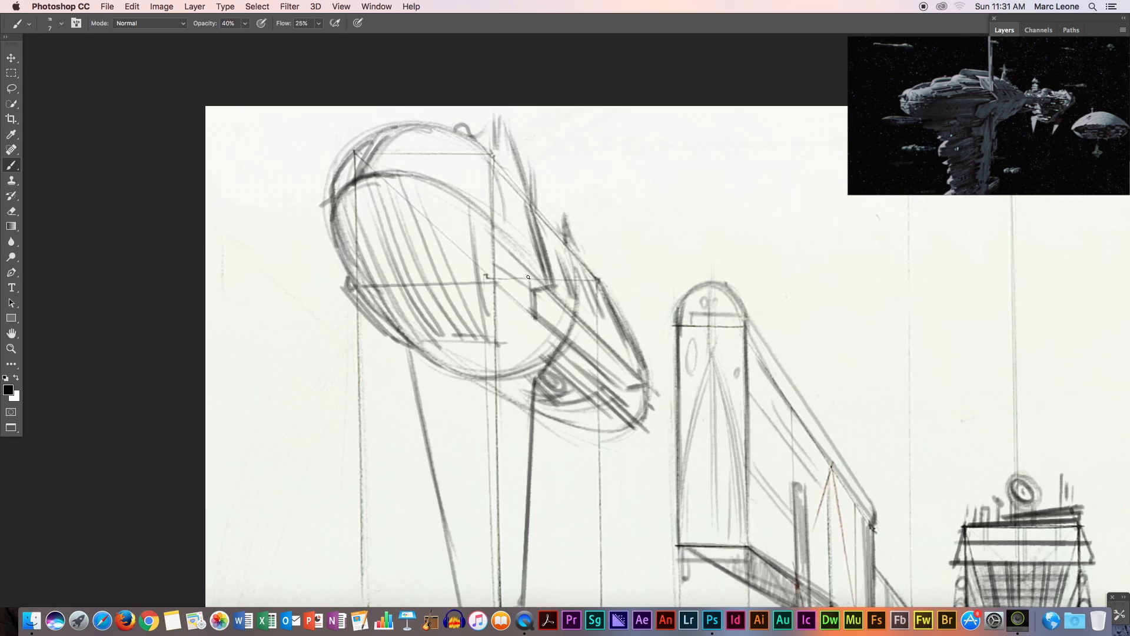
Darken the vertical corner edge from the hull's front down through the middle of the fin
drag(493, 226, 492, 368)
drag(498, 324, 493, 500)
drag(488, 359, 496, 604)
drag(491, 386, 497, 606)
drag(494, 462, 495, 489)
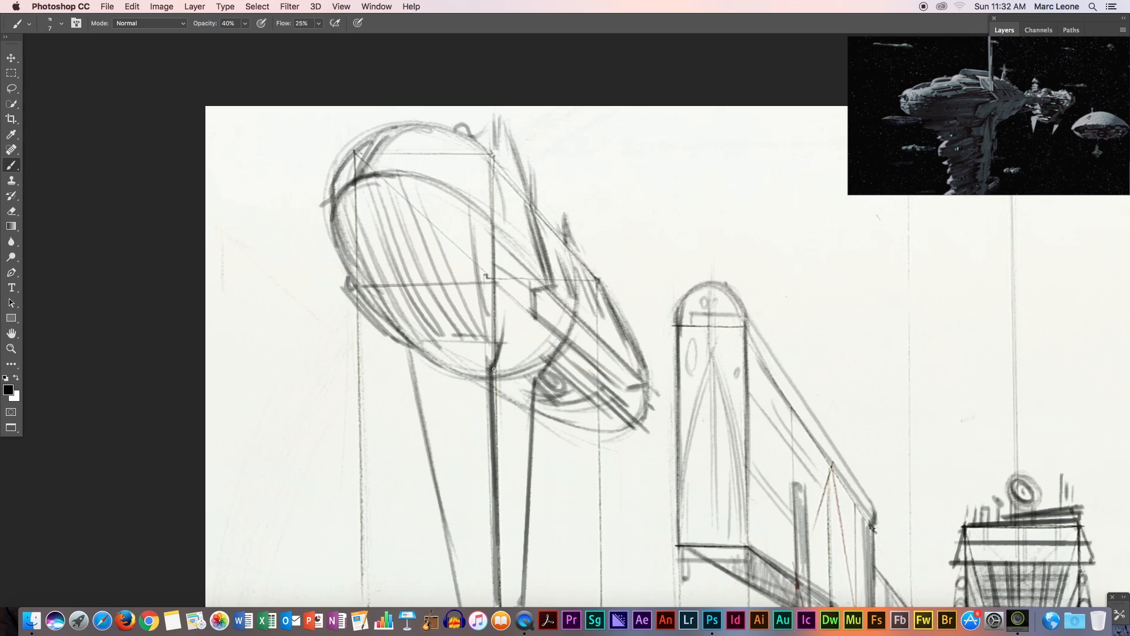
Hatch the shadowed top of the fin's far side with diagonal strokes and darken the end of the lower hull band
key(h)
key(super+z)
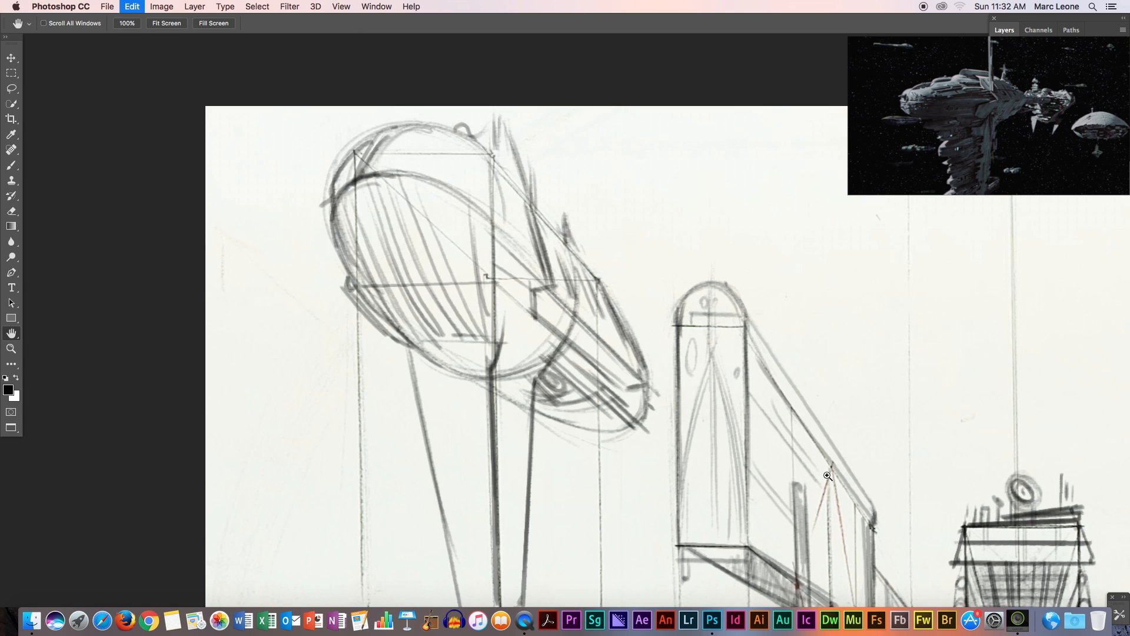
drag(831, 476, 712, 409)
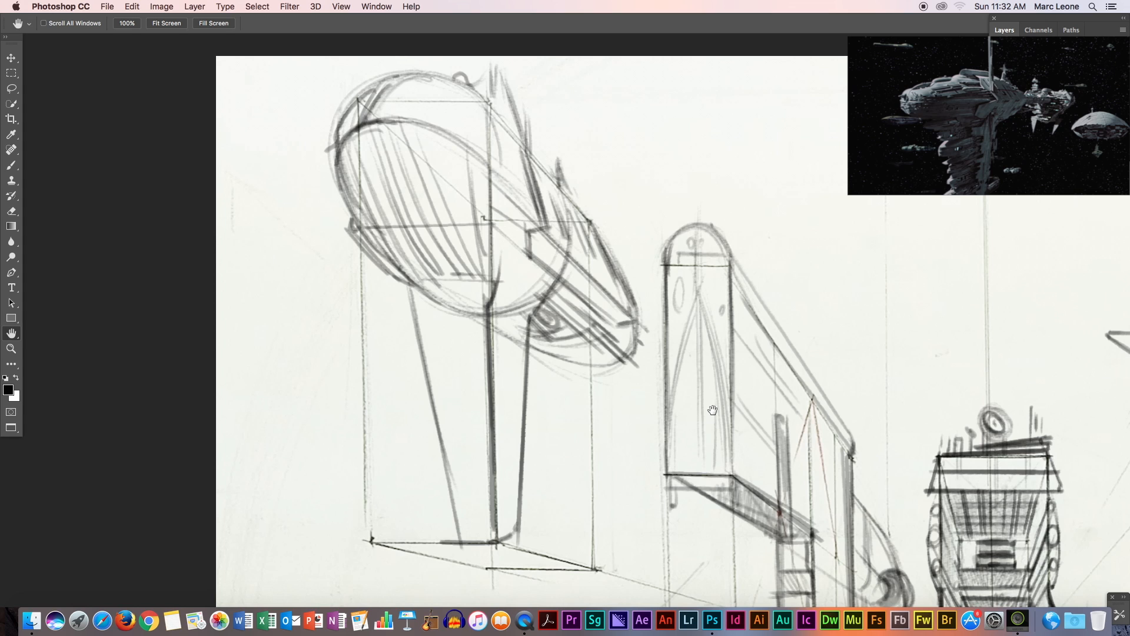
mouse_move(521, 333)
mouse_down()
mouse_move(540, 366)
mouse_move(477, 301)
mouse_up()
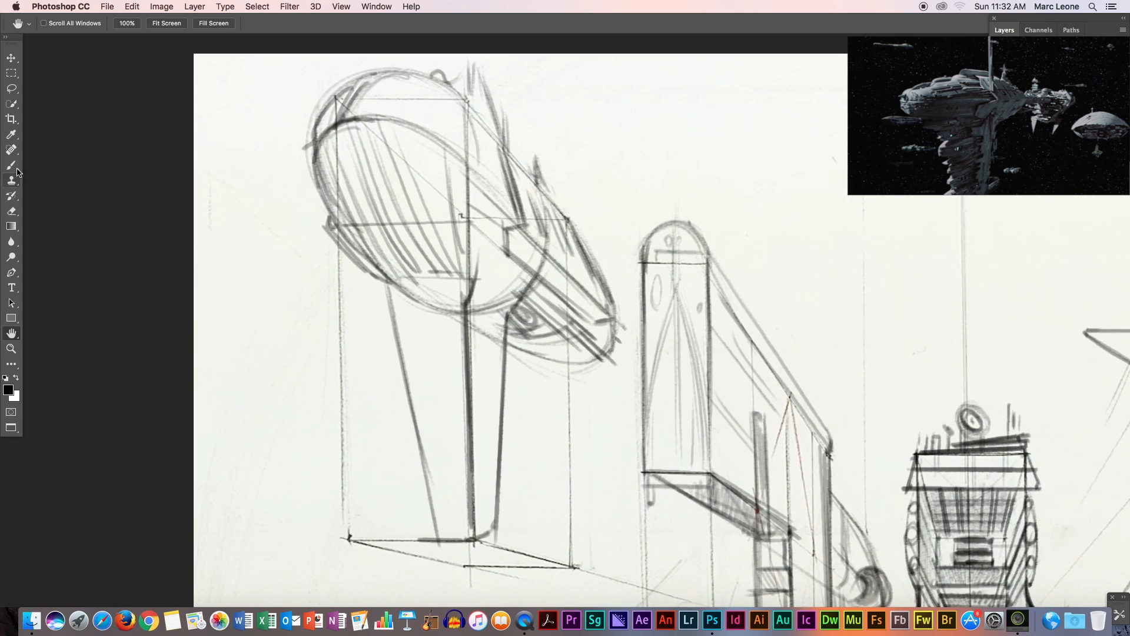
key(b)
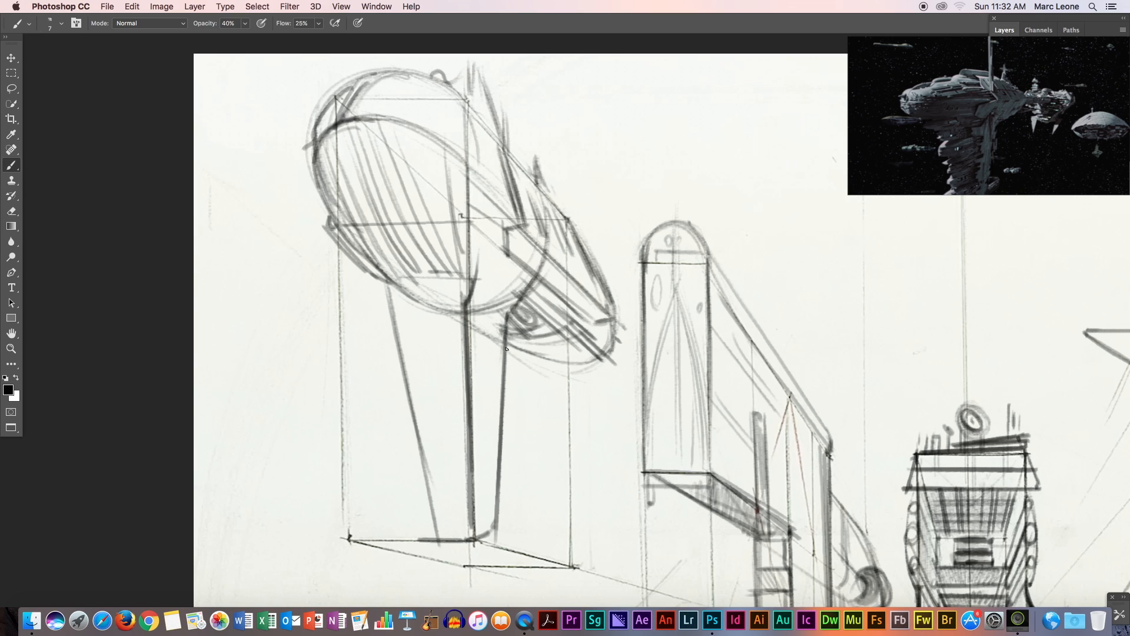
mouse_move(507, 356)
mouse_down()
mouse_move(495, 373)
mouse_move(502, 397)
mouse_up()
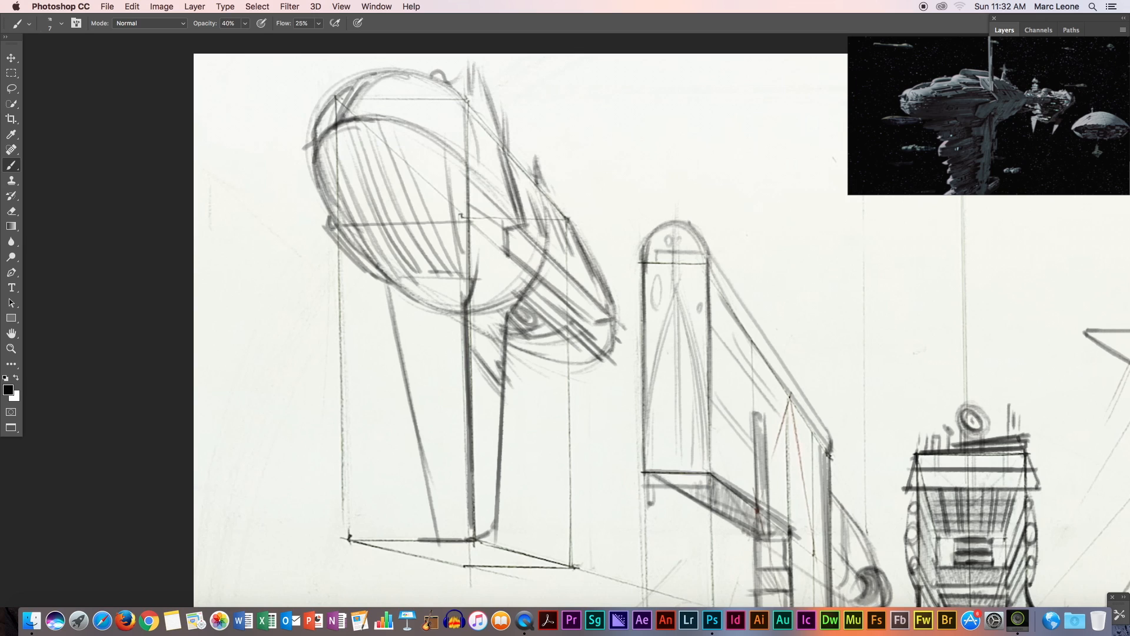
drag(504, 338, 527, 354)
drag(566, 318, 607, 360)
drag(475, 369, 506, 415)
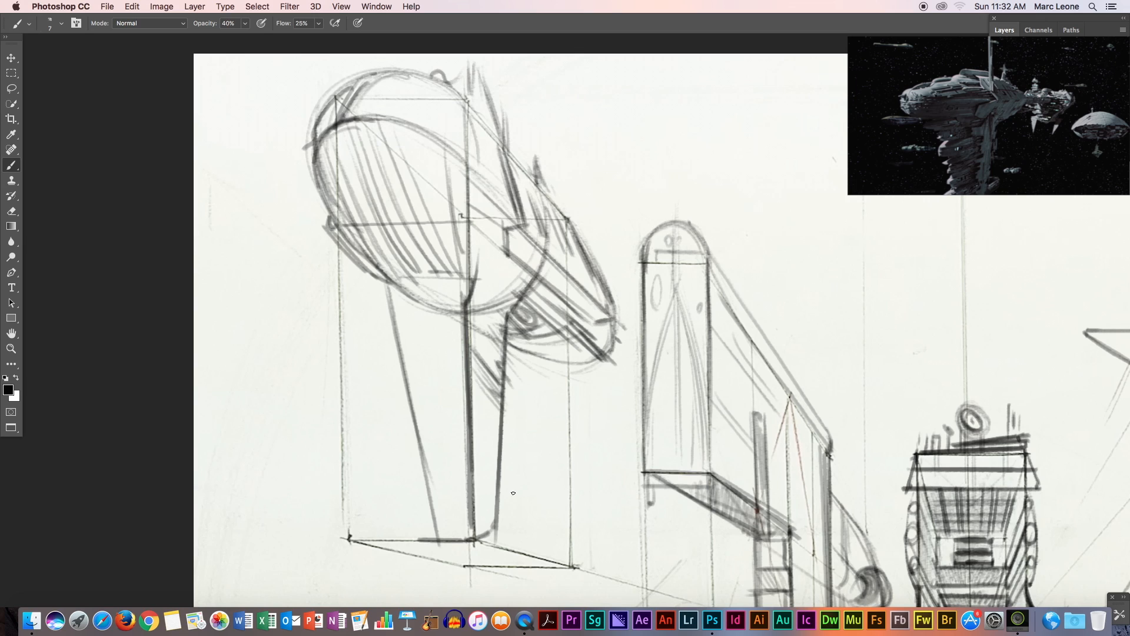
Draw a dark-shaded collar with a row of round ports across the fin's top, plus a small oval on its far side
drag(388, 282, 403, 318)
mouse_move(401, 306)
mouse_down()
mouse_move(394, 294)
mouse_move(418, 322)
mouse_move(395, 321)
mouse_move(457, 313)
mouse_move(419, 311)
mouse_up()
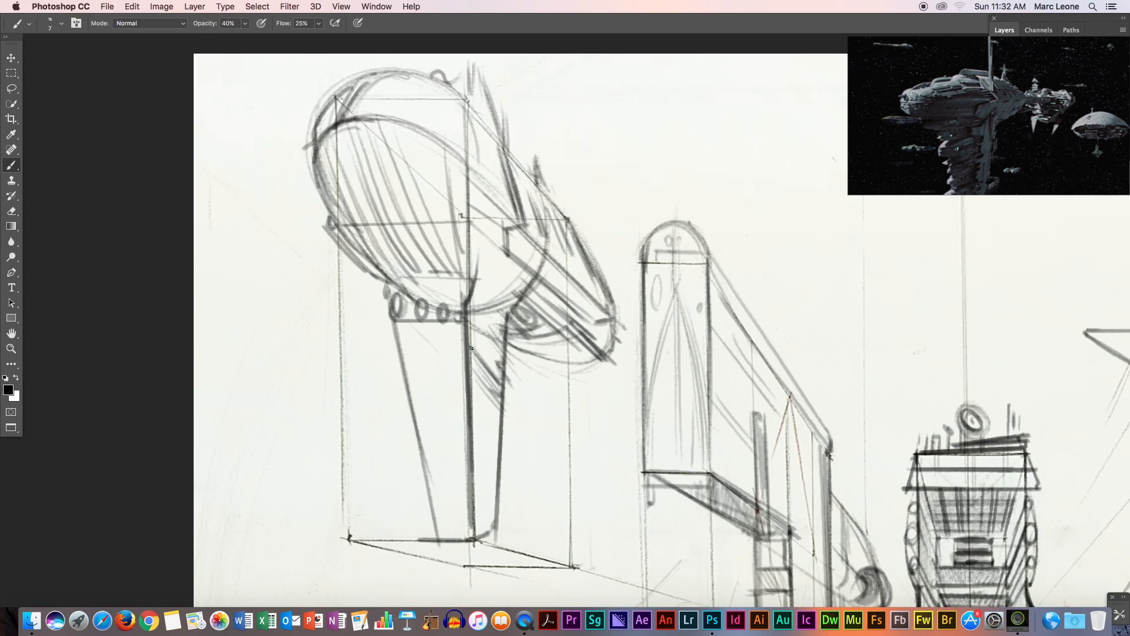
drag(480, 341, 479, 355)
mouse_move(395, 301)
mouse_down()
mouse_move(419, 306)
mouse_move(399, 312)
mouse_move(402, 298)
mouse_move(415, 319)
mouse_move(409, 284)
mouse_move(459, 273)
mouse_move(461, 301)
mouse_move(466, 293)
mouse_move(391, 294)
mouse_move(472, 290)
mouse_move(421, 319)
mouse_move(415, 312)
mouse_move(448, 305)
mouse_move(431, 299)
mouse_move(463, 294)
mouse_move(453, 320)
mouse_up()
mouse_move(444, 305)
mouse_down()
mouse_move(440, 321)
mouse_move(462, 315)
mouse_move(391, 322)
mouse_move(392, 293)
mouse_move(394, 320)
mouse_move(406, 318)
mouse_move(406, 292)
mouse_move(428, 319)
mouse_move(460, 318)
mouse_move(447, 298)
mouse_move(398, 298)
mouse_up()
drag(464, 317, 401, 320)
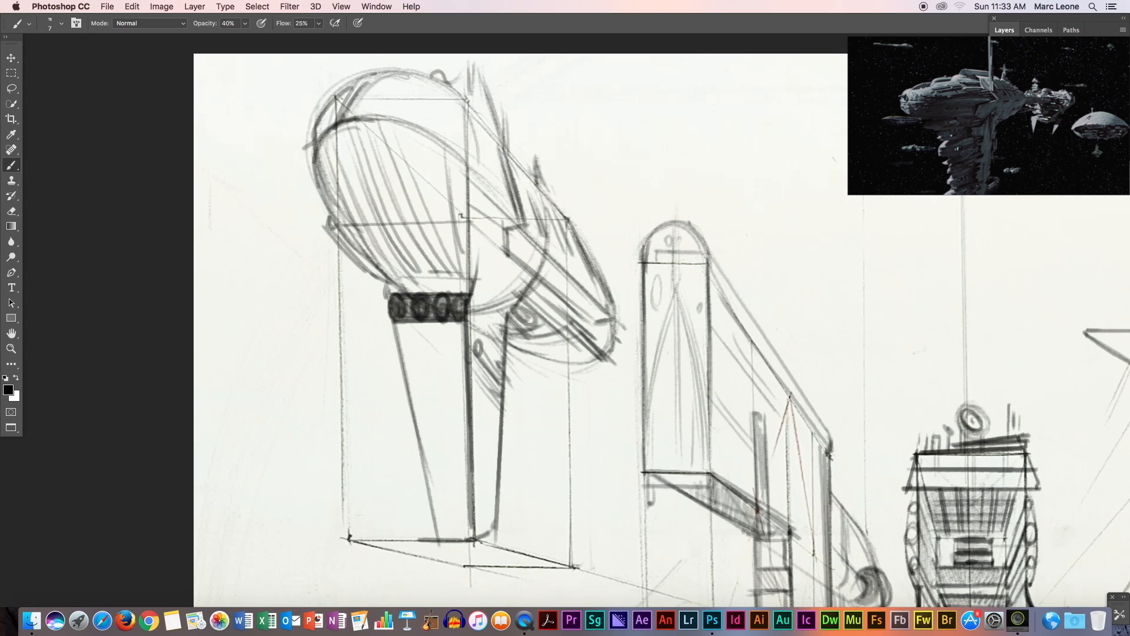
Darken the hull's lower near edge and add a small step on the fin's slanted near edge
drag(331, 217, 388, 281)
drag(347, 235, 389, 289)
mouse_move(395, 356)
mouse_down()
mouse_move(397, 321)
mouse_move(412, 380)
mouse_up()
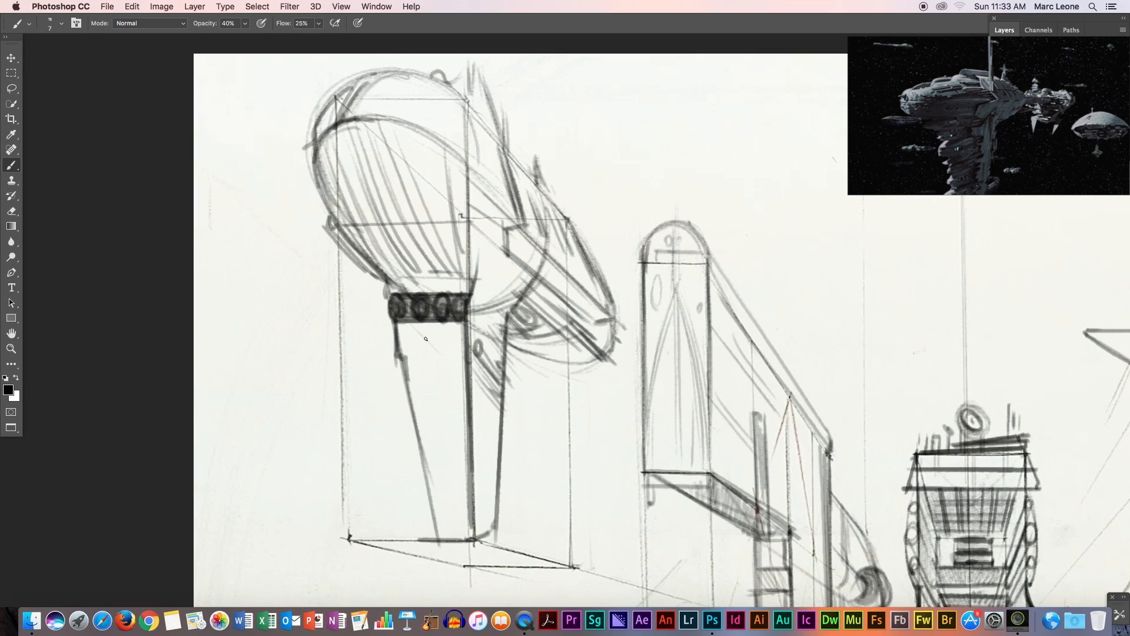
Draw vertical panel lines down the fin's front from the collar and a dark angled notch beside its corner edge
drag(406, 319, 414, 396)
mouse_move(417, 320)
mouse_down()
mouse_move(421, 461)
mouse_move(428, 356)
mouse_move(430, 425)
mouse_move(441, 436)
mouse_up()
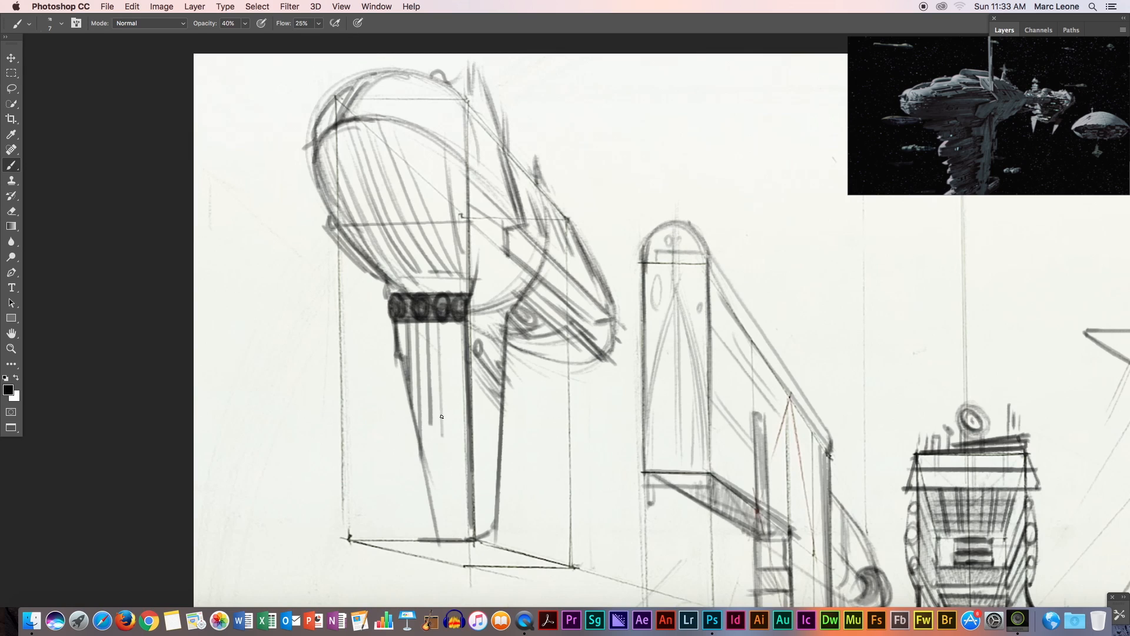
mouse_move(452, 314)
mouse_down()
mouse_move(453, 371)
mouse_move(441, 366)
mouse_up()
mouse_move(463, 324)
mouse_down()
mouse_move(461, 359)
mouse_move(452, 326)
mouse_move(457, 362)
mouse_move(499, 416)
mouse_move(479, 387)
mouse_up()
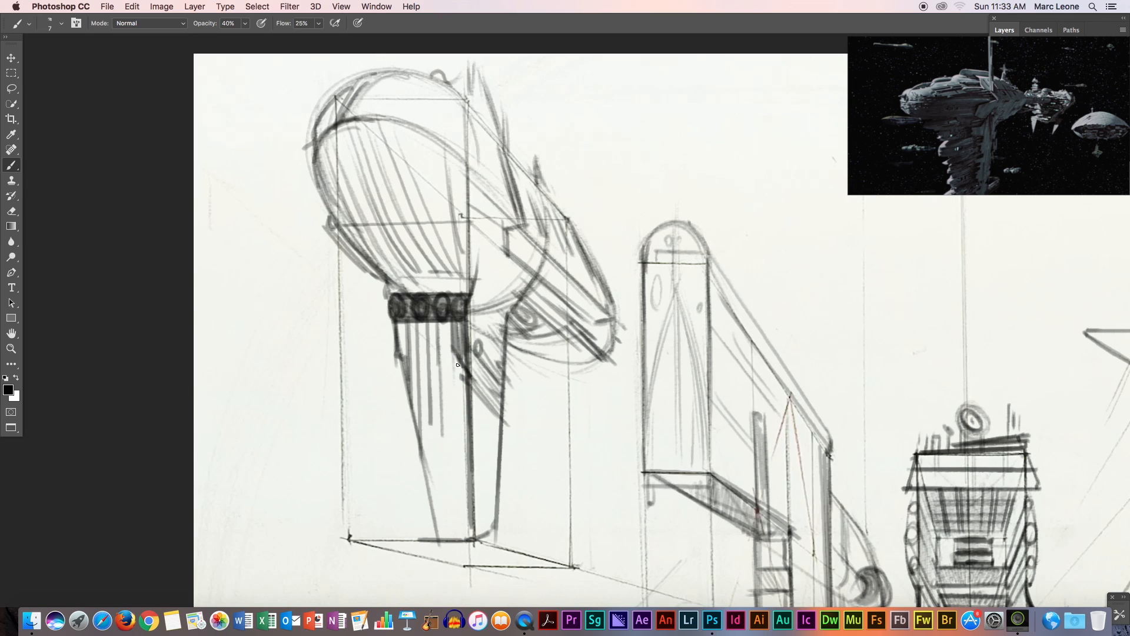
Draw a diagonal spar across the fin's far side ending in a dark tip, and reinforce the hull's lower band
drag(463, 377, 527, 445)
mouse_move(493, 328)
mouse_down()
mouse_move(516, 358)
mouse_move(521, 327)
mouse_up()
click(525, 440)
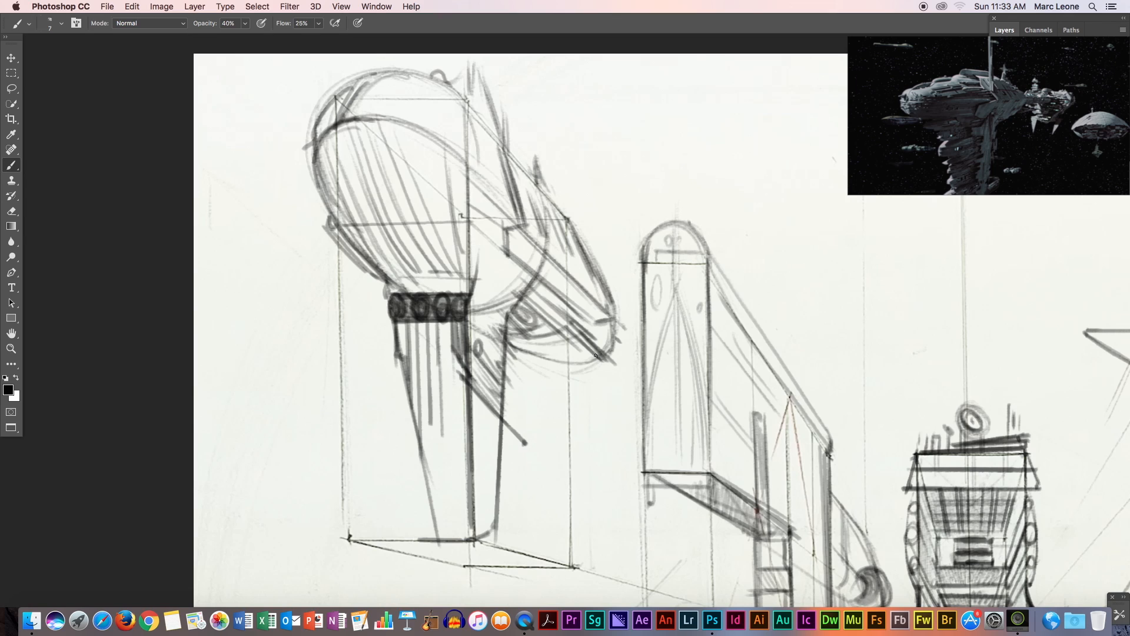
drag(564, 317, 611, 367)
Step and thicken the fin's lower near edge and extend a narrow prong below the box's base
key(space)
drag(595, 466, 599, 324)
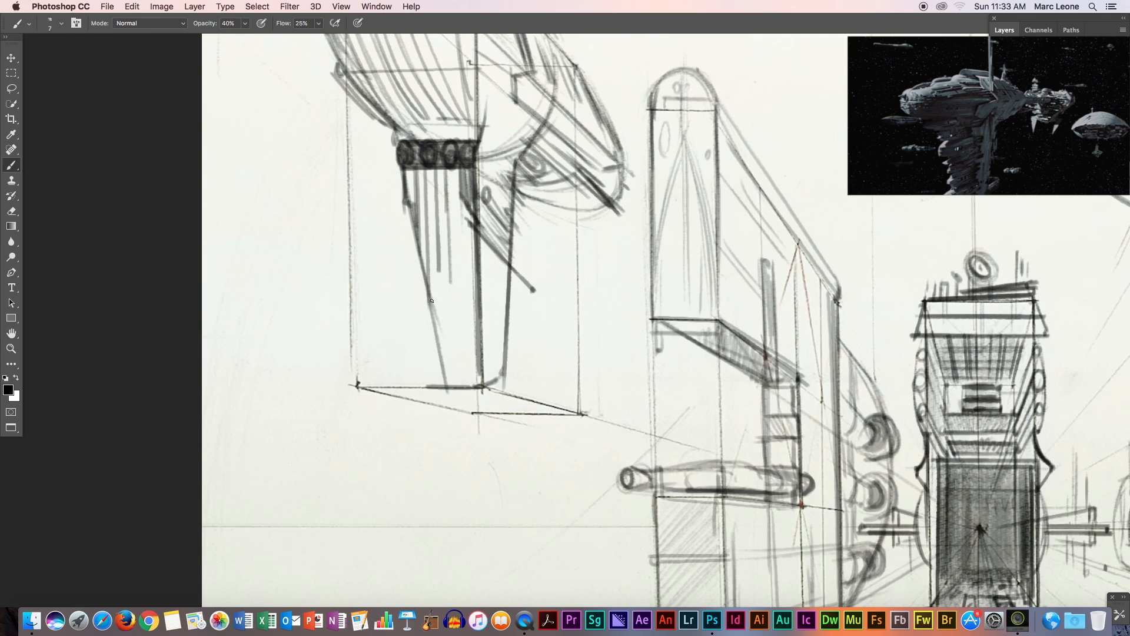
drag(438, 299, 454, 384)
drag(432, 301, 453, 393)
drag(440, 337, 462, 457)
drag(503, 368, 469, 462)
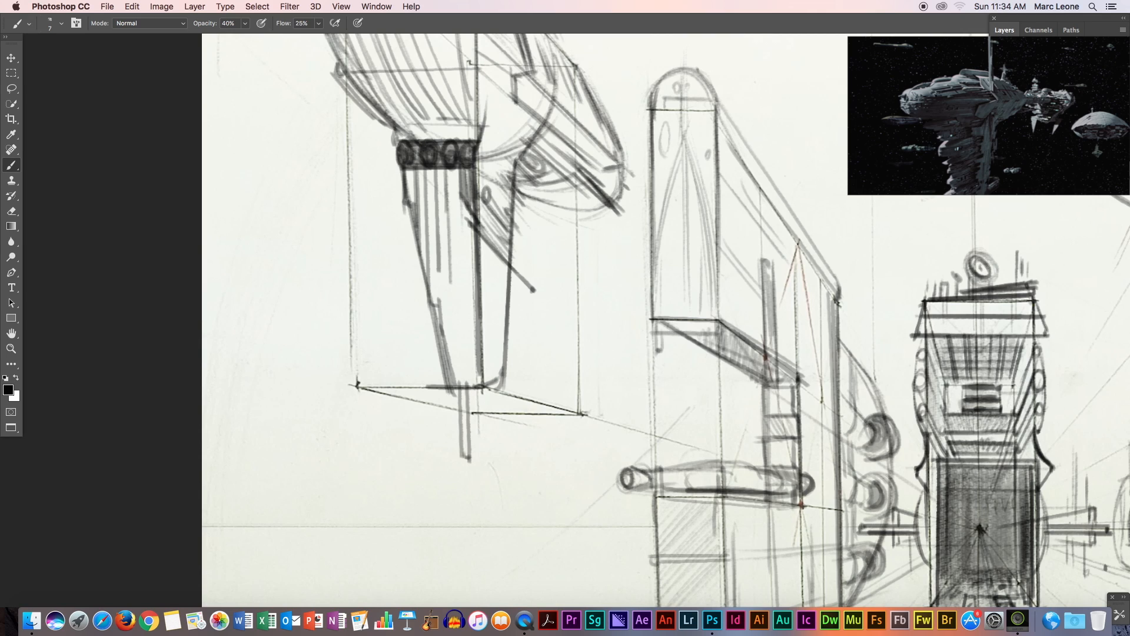
Sketch a slanted second prong below the fin's base and reinforce the fin's corner and lower far edge with short dark strokes
mouse_move(481, 386)
mouse_down()
mouse_move(512, 402)
mouse_move(478, 450)
mouse_up()
mouse_move(479, 252)
mouse_down()
mouse_move(518, 306)
mouse_move(517, 285)
mouse_move(504, 307)
mouse_move(503, 294)
mouse_move(489, 378)
mouse_up()
drag(501, 325, 507, 375)
drag(506, 326, 503, 341)
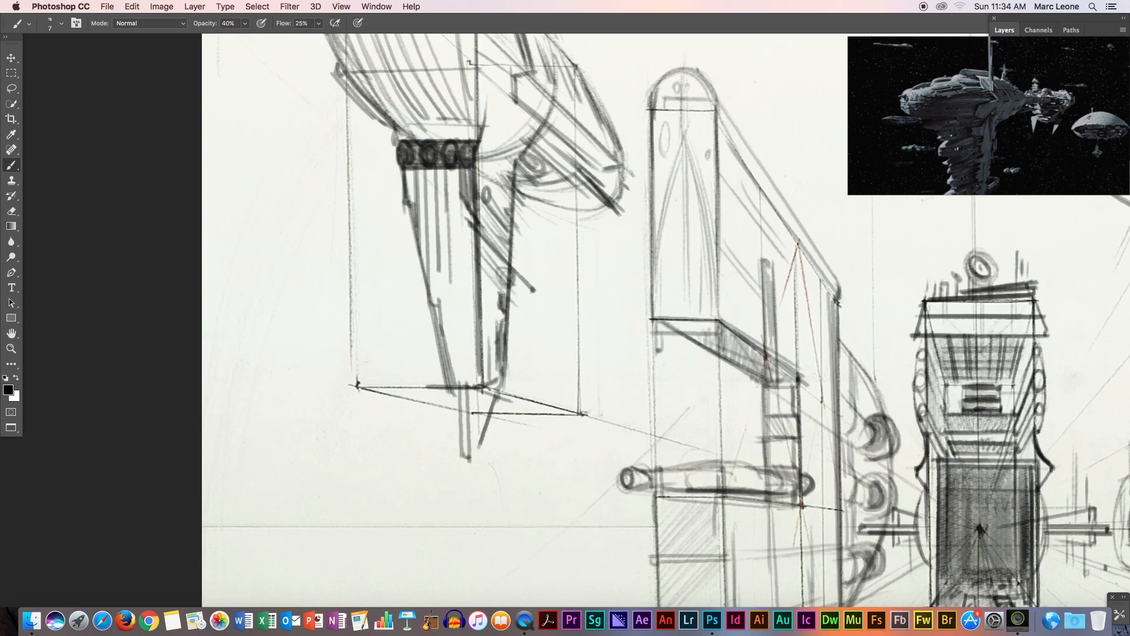
Add short cross panel lines to the fin's lower far side and thicken the diagonal spar down to its tip
drag(478, 277, 484, 340)
drag(472, 294, 520, 316)
mouse_move(481, 328)
mouse_down()
mouse_move(518, 342)
mouse_move(508, 329)
mouse_up()
mouse_move(523, 303)
mouse_down()
mouse_move(529, 288)
mouse_move(518, 282)
mouse_up()
drag(481, 242, 532, 290)
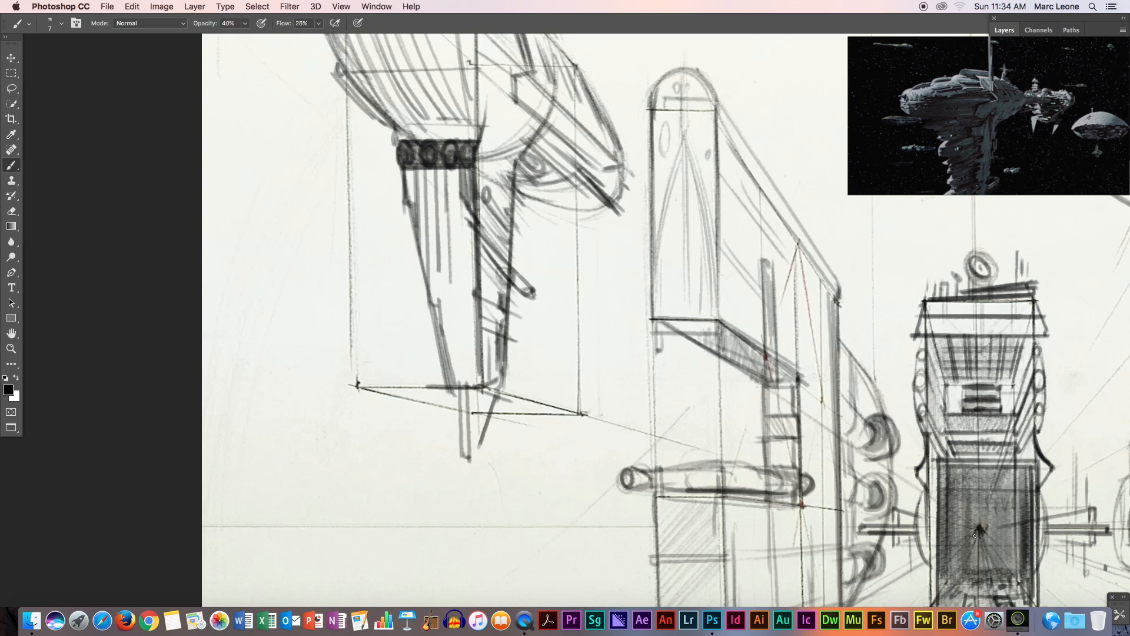
Extend the diagonal spar into a pointed wing reaching the box's far edge, and sketch a matching triangular wing across the fin's near side
drag(533, 295, 591, 325)
drag(476, 226, 578, 316)
drag(524, 289, 575, 314)
drag(480, 231, 532, 293)
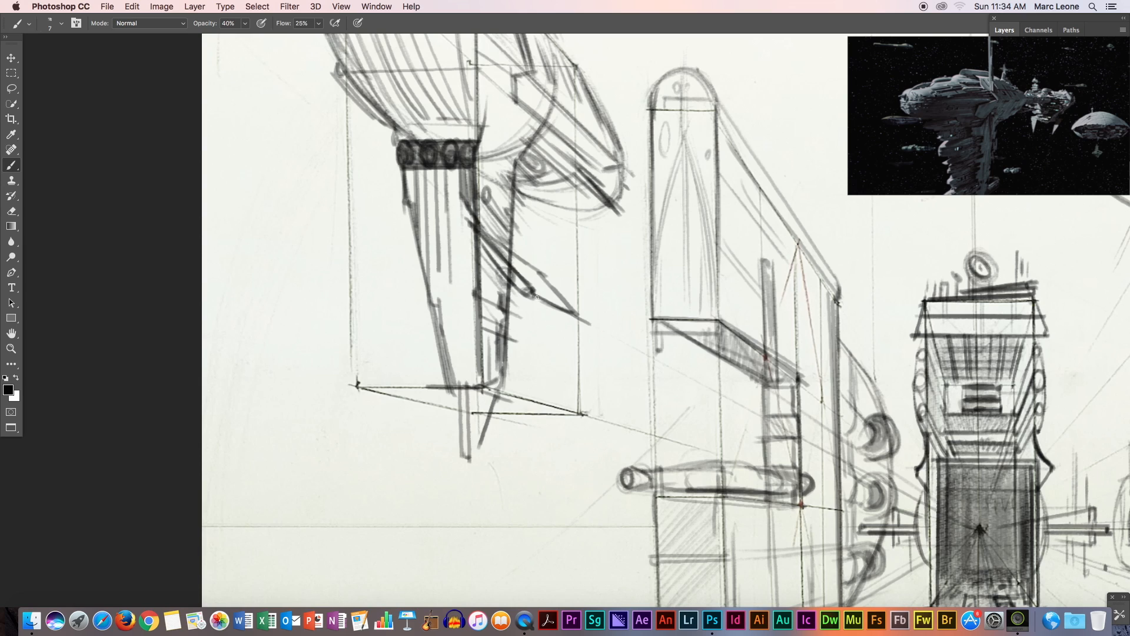
mouse_move(533, 292)
mouse_down()
mouse_move(400, 290)
mouse_move(488, 246)
mouse_move(473, 211)
mouse_move(402, 287)
mouse_up()
drag(461, 215, 397, 284)
mouse_move(432, 237)
mouse_down()
mouse_move(410, 254)
mouse_move(406, 280)
mouse_move(395, 276)
mouse_move(414, 289)
mouse_move(390, 288)
mouse_move(429, 286)
mouse_up()
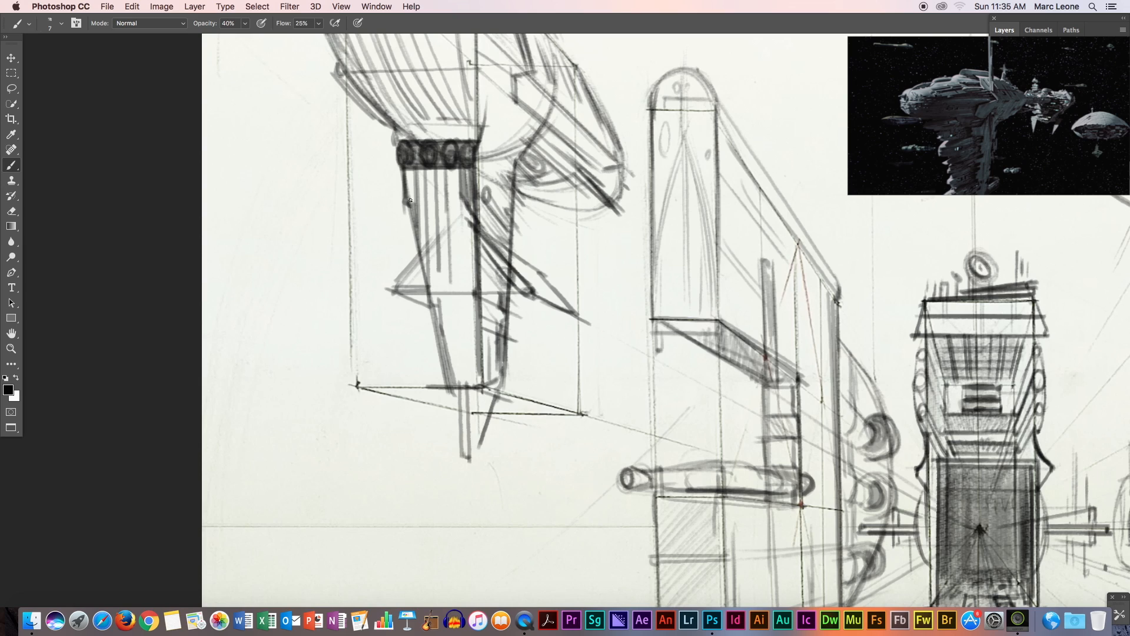
Draw more vertical panel lines down the fin's front from the dark collar to the wing's crossline
drag(419, 173, 429, 290)
mouse_move(414, 200)
mouse_down()
mouse_move(423, 165)
mouse_move(427, 211)
mouse_move(438, 183)
mouse_move(447, 297)
mouse_up()
drag(444, 165, 449, 286)
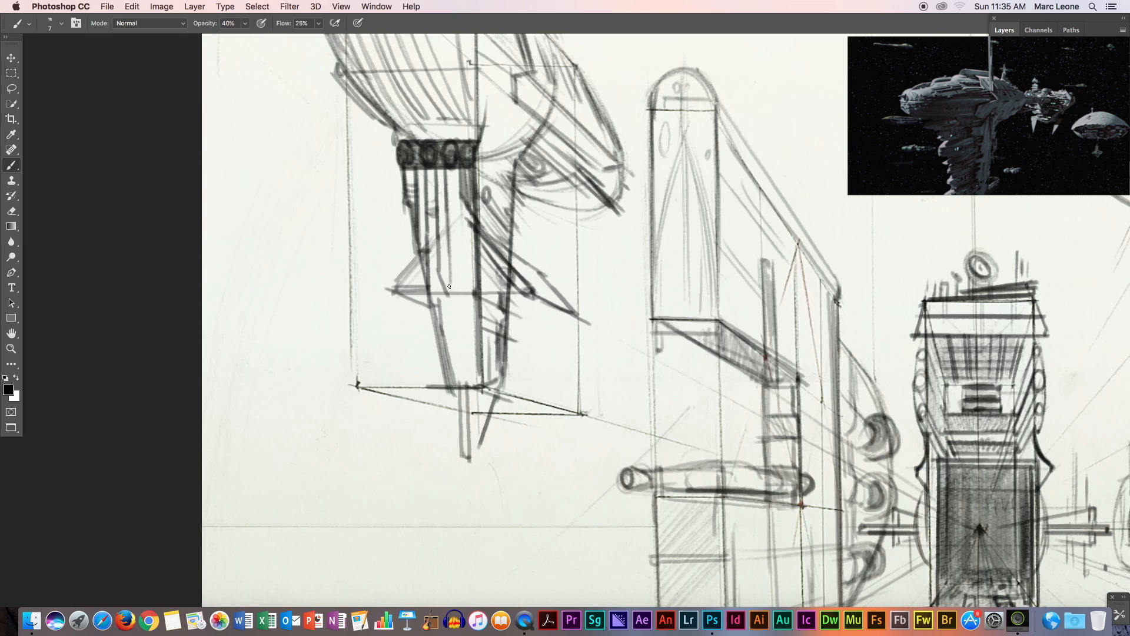
drag(454, 166, 459, 286)
Darken the fin's lower front and draw a thin antenna spike with a dotted tip extending below the prongs
mouse_move(470, 196)
mouse_down()
mouse_move(474, 411)
mouse_move(457, 390)
mouse_move(461, 453)
mouse_up()
drag(471, 381, 482, 443)
drag(469, 384, 471, 482)
drag(475, 436, 474, 493)
click(474, 492)
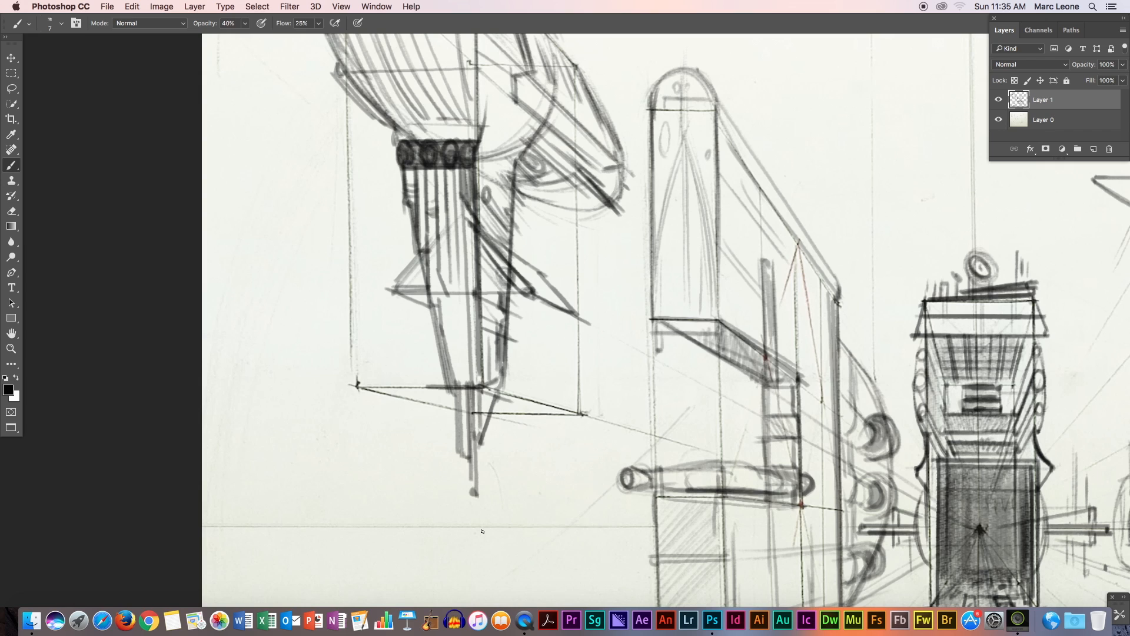
Review the whole page of ships, hiding and reshowing Layer 1 to compare the sketches with the original perspective boxes
click(11, 333)
mouse_move(765, 450)
mouse_down()
mouse_move(740, 449)
mouse_move(493, 304)
mouse_up()
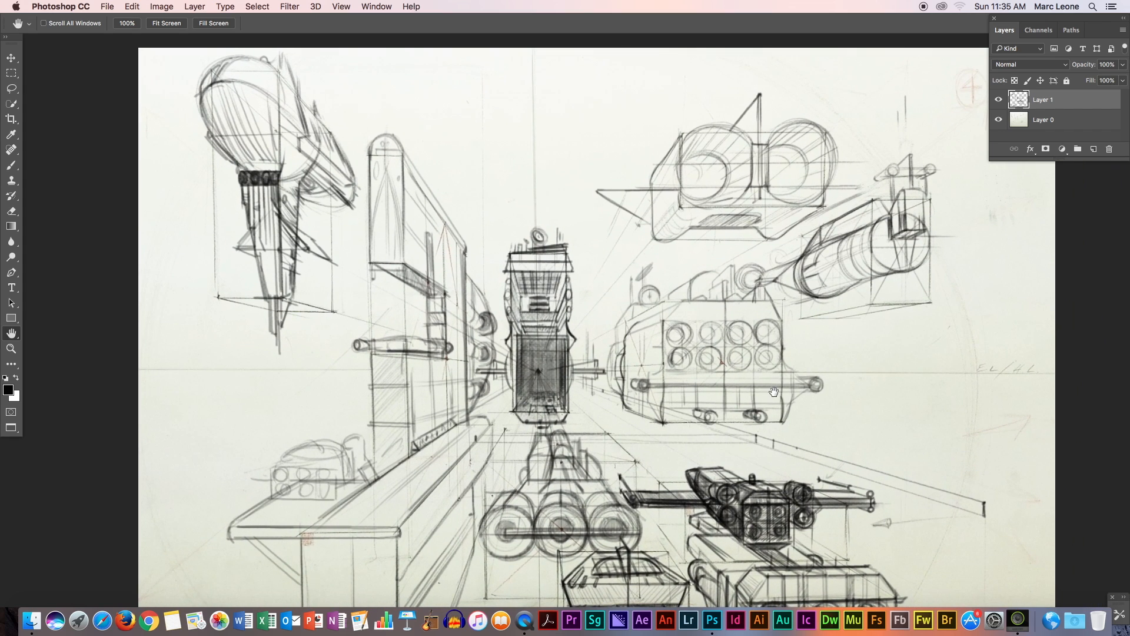
mouse_move(776, 392)
mouse_down()
mouse_move(706, 387)
mouse_move(669, 348)
mouse_up()
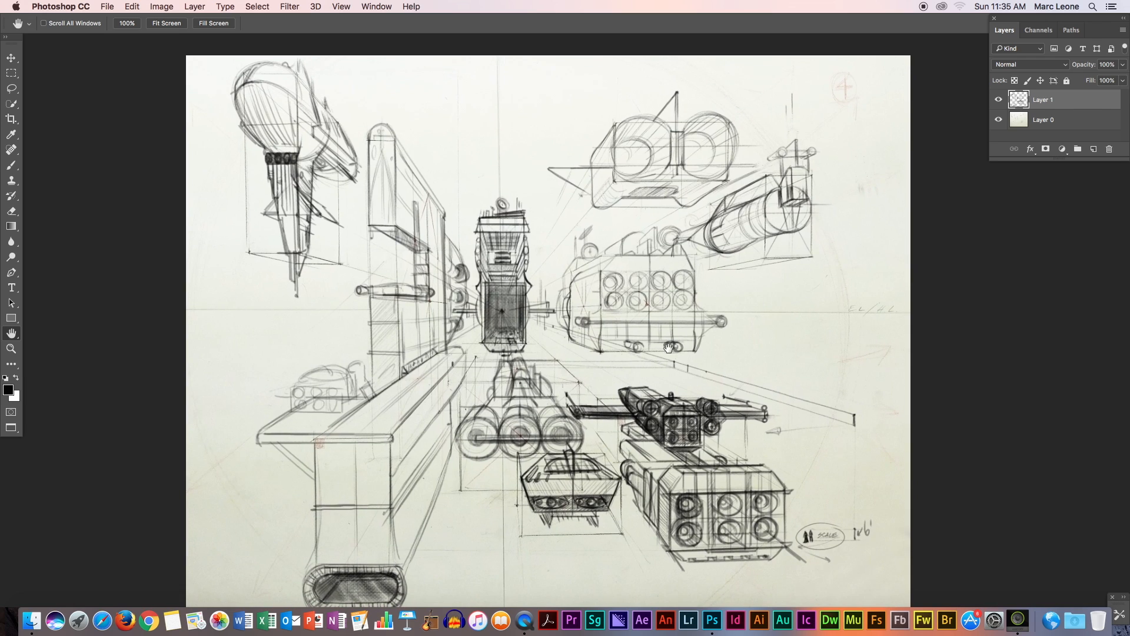
click(824, 389)
drag(822, 383, 794, 373)
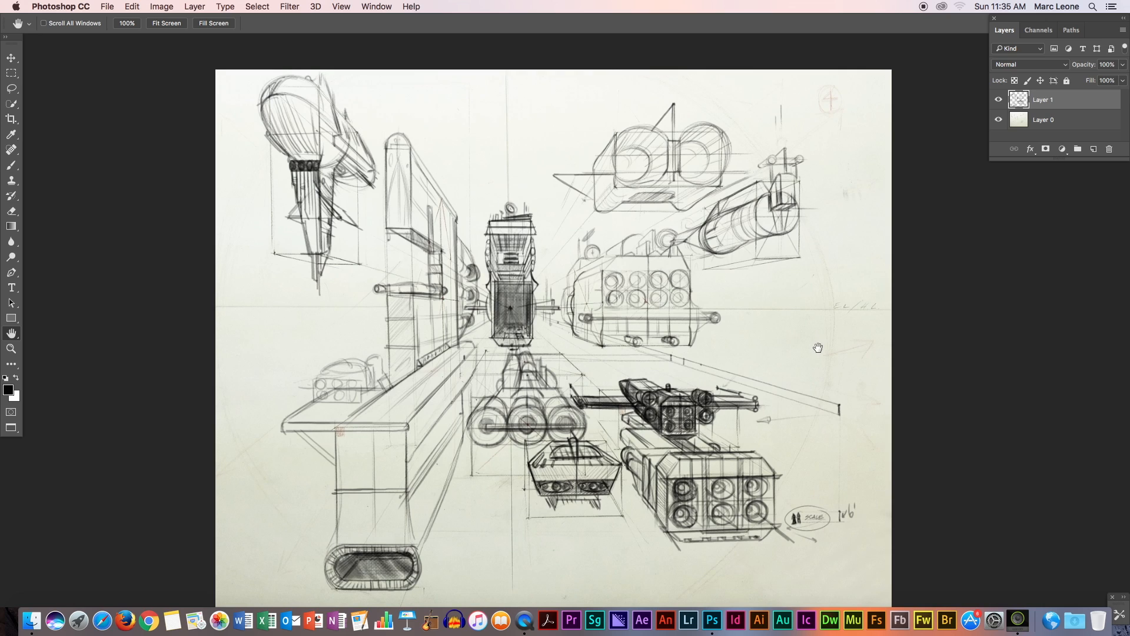
scroll(814, 348, down, 2)
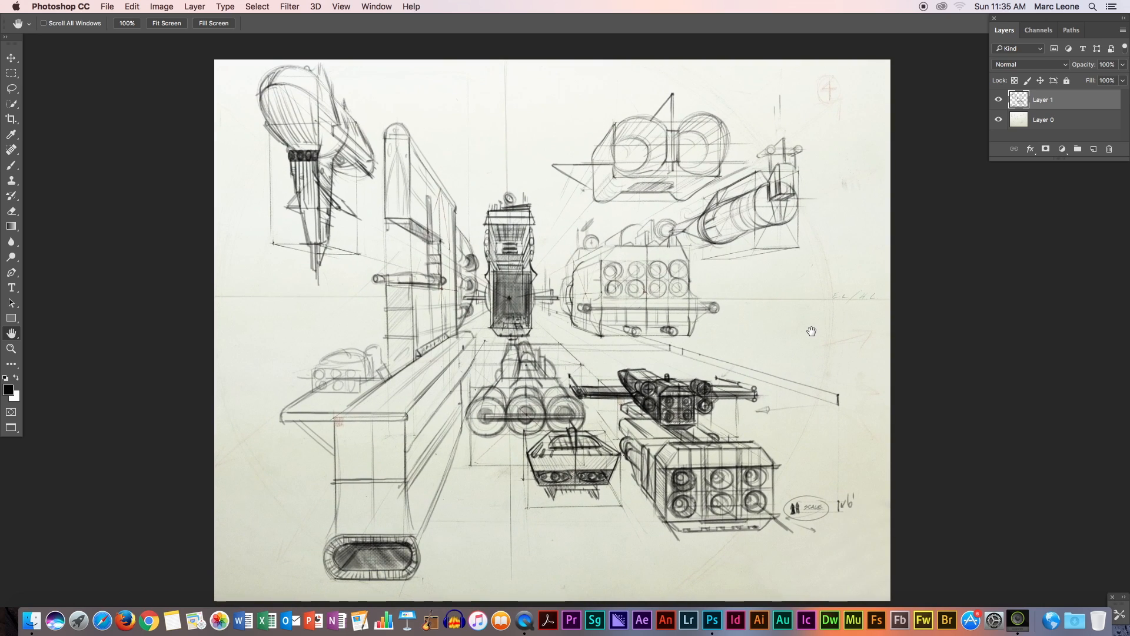
click(995, 100)
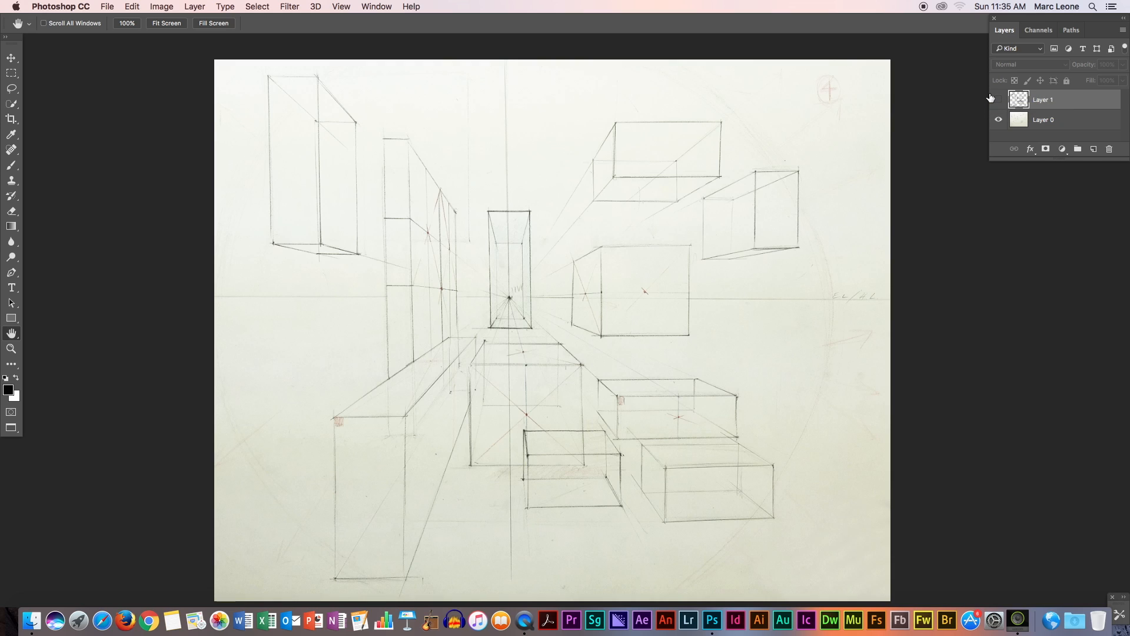
click(997, 101)
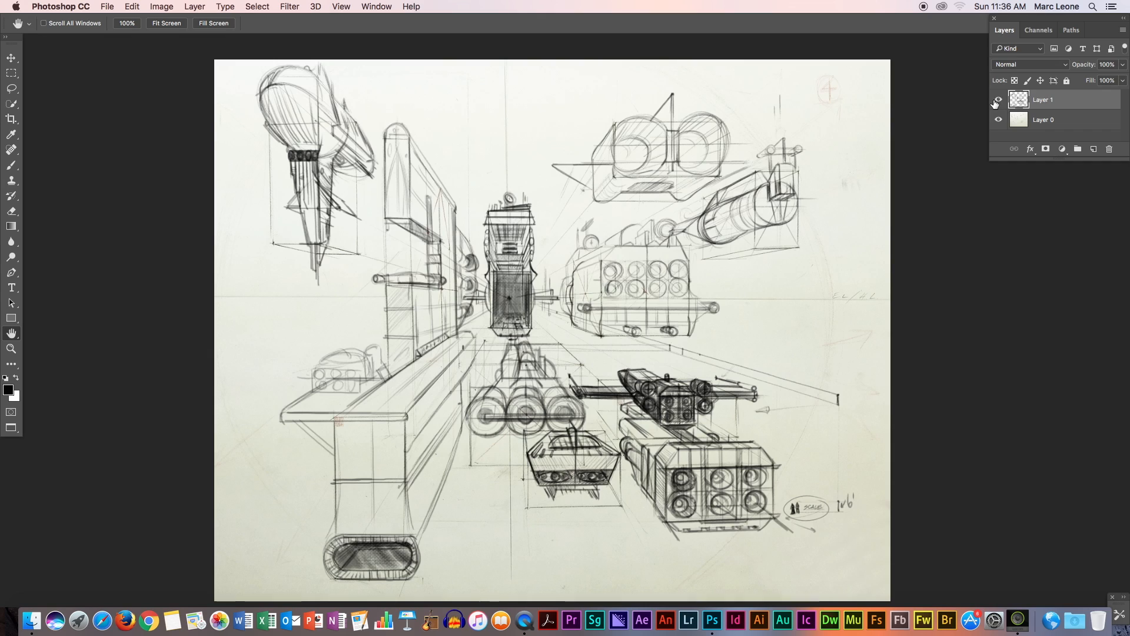